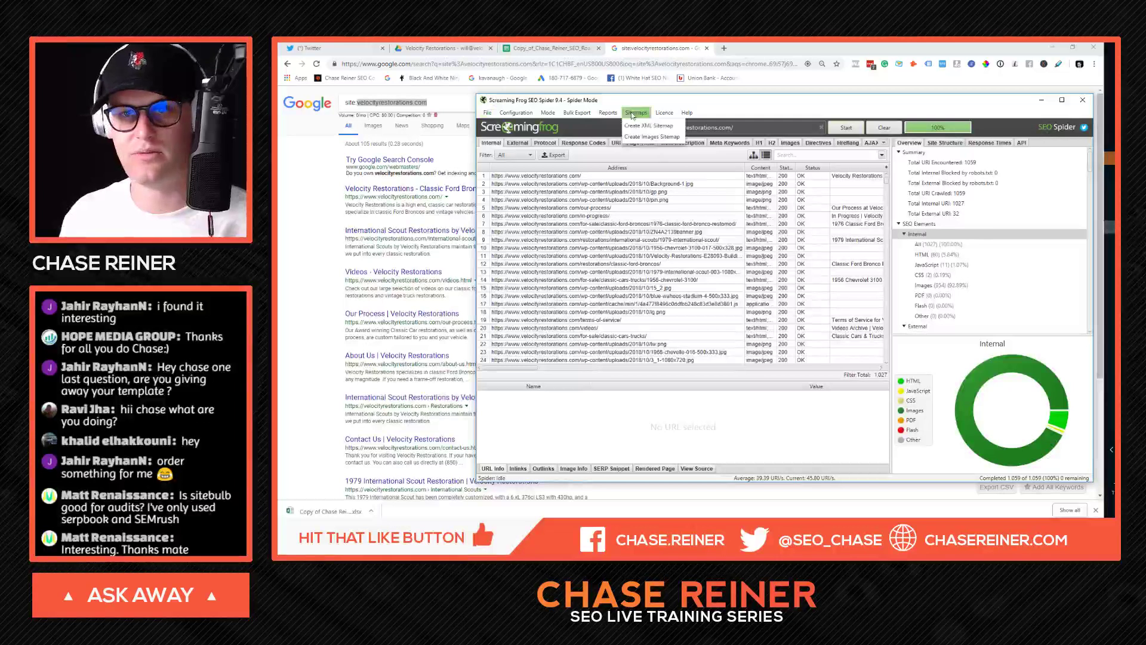
# Step: Maximize the crawler window and filter the internal URL list to HTML
pyautogui.doubleClick(656, 101)
pyautogui.click(326, 99)
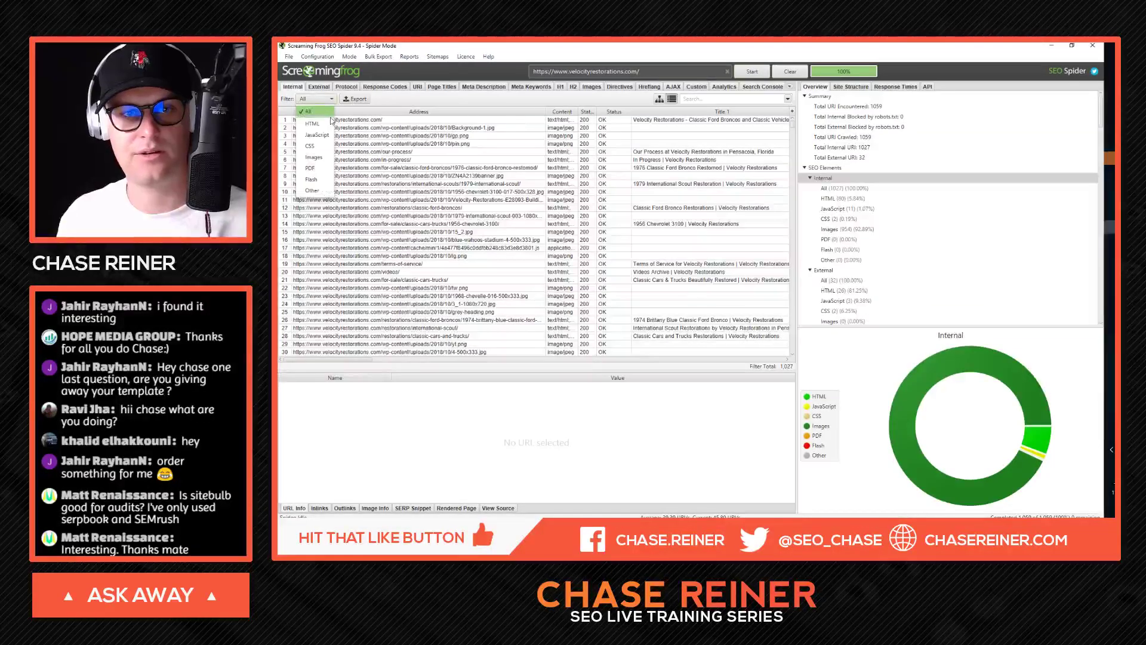
pyautogui.click(313, 121)
# Step: Examine the crawled HTML pages of velocityrestorations.com, checking their addresses, status codes and titles
pyautogui.click(430, 136)
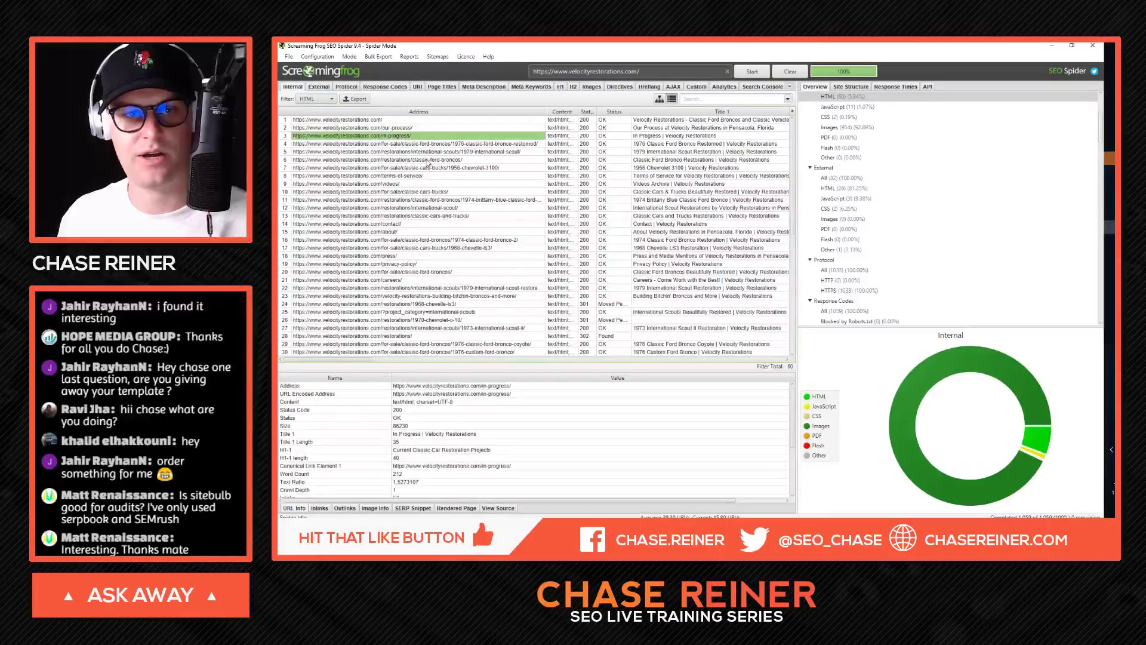
pyautogui.scroll(-2, 433, 179)
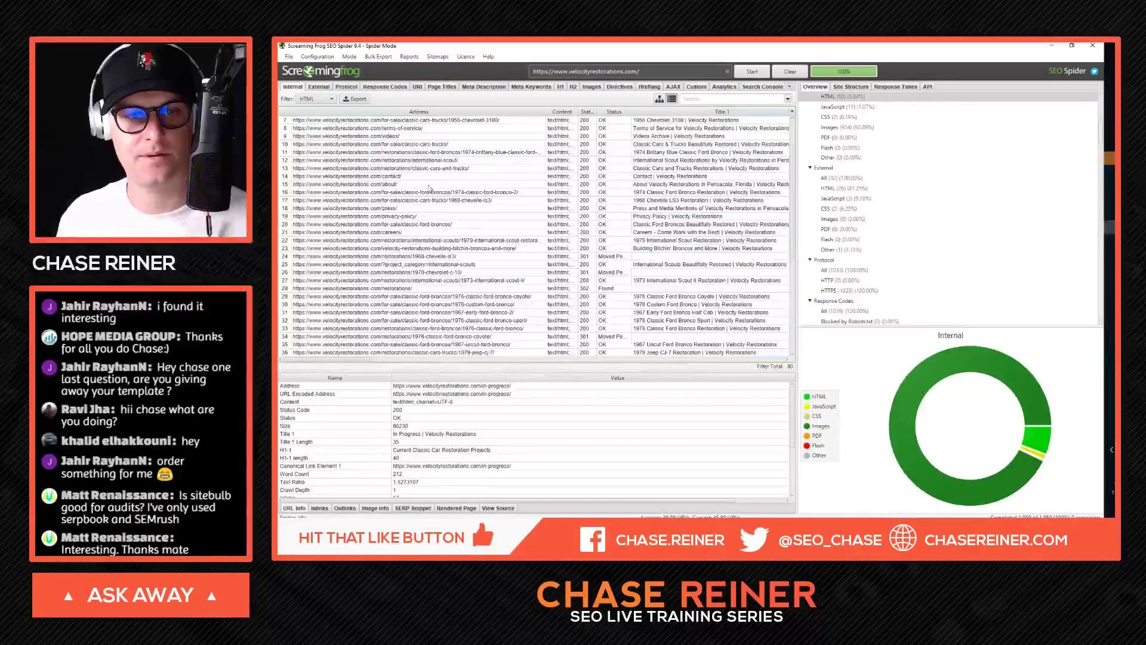
pyautogui.scroll(-3, 498, 220)
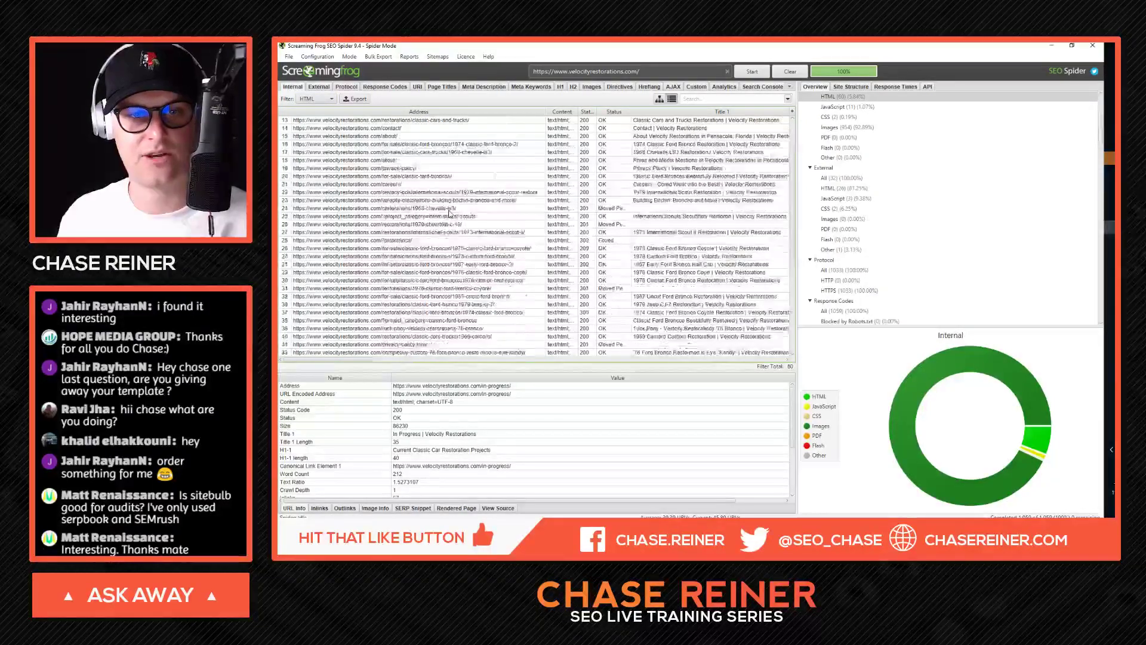
pyautogui.click(438, 192)
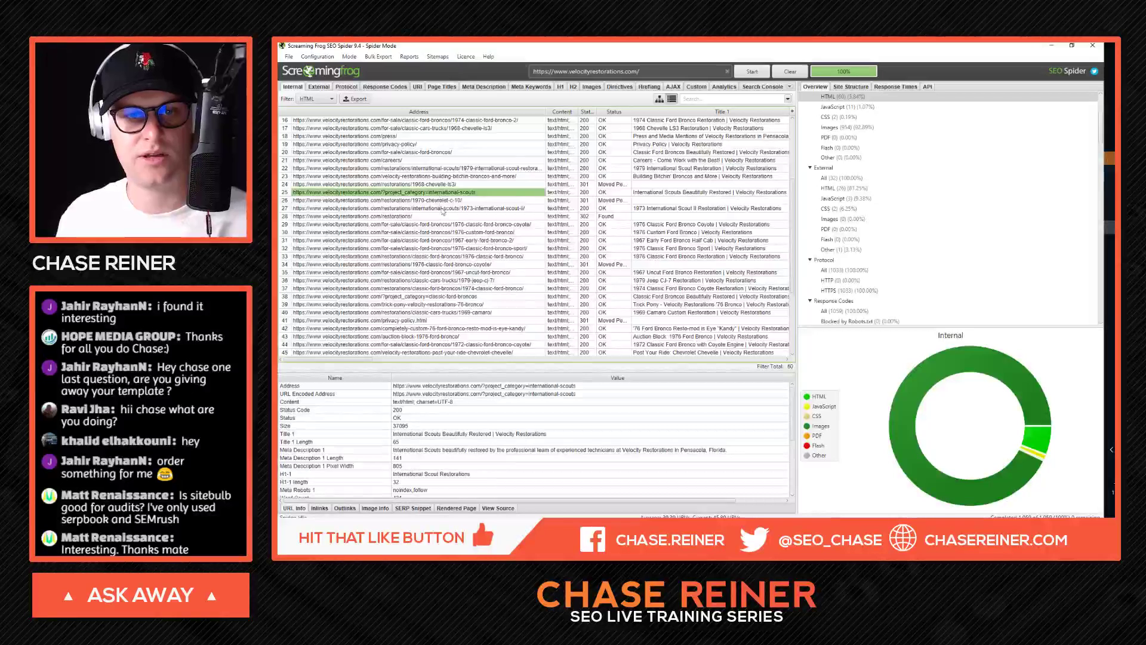
pyautogui.scroll(-2, 442, 212)
pyautogui.scroll(-2, 456, 257)
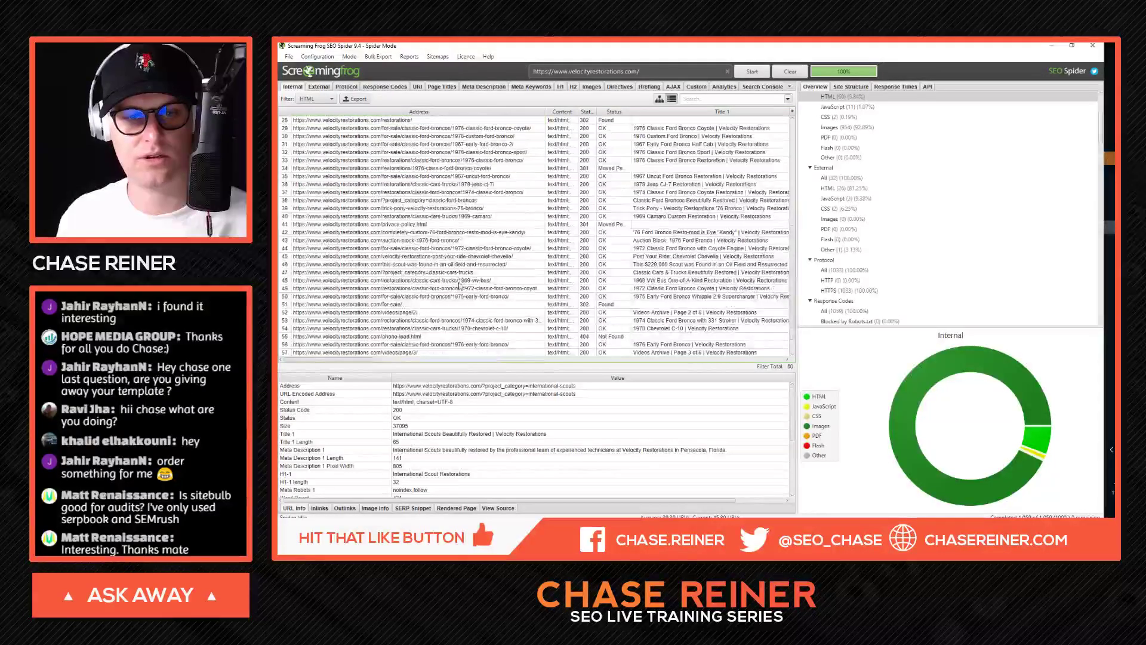
pyautogui.scroll(-1, 461, 292)
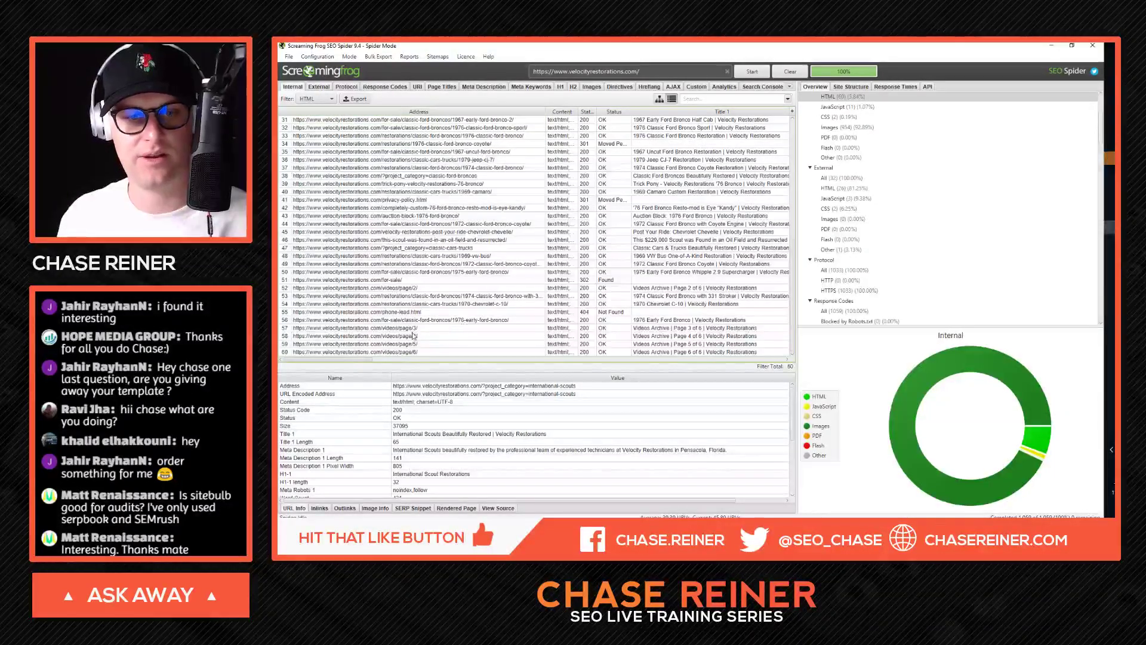
pyautogui.click(430, 330)
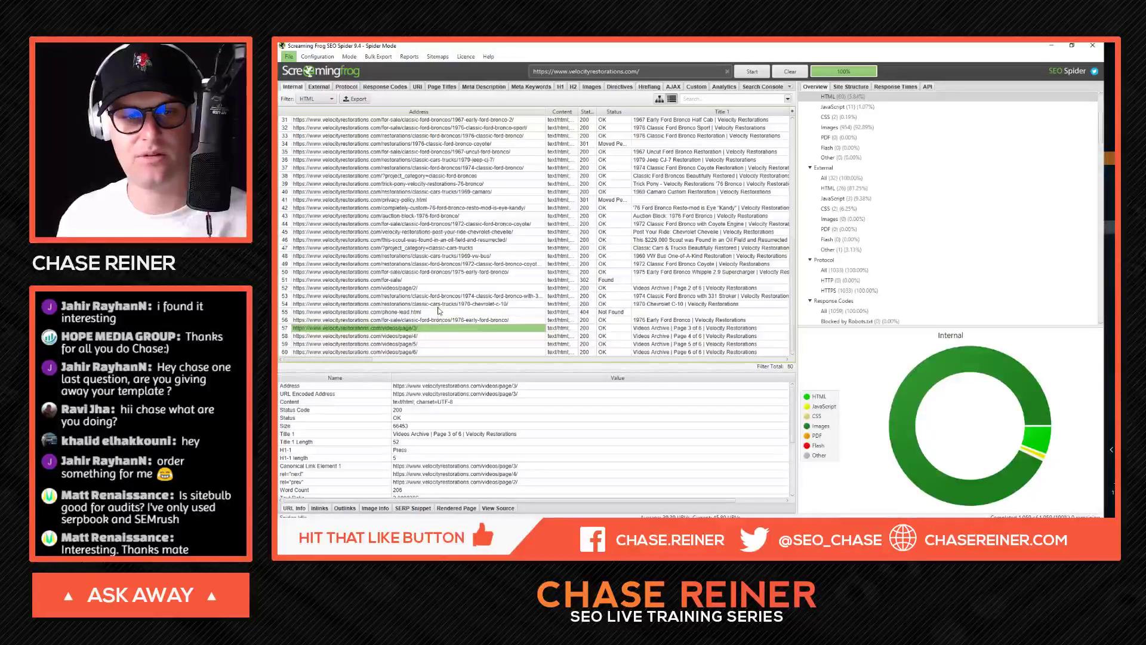
# Step: Switch to the browser, search Google for "site:velocityrestorations.com author", and remove "author" from the query text
pyautogui.hotkey('alt', 'Tab')
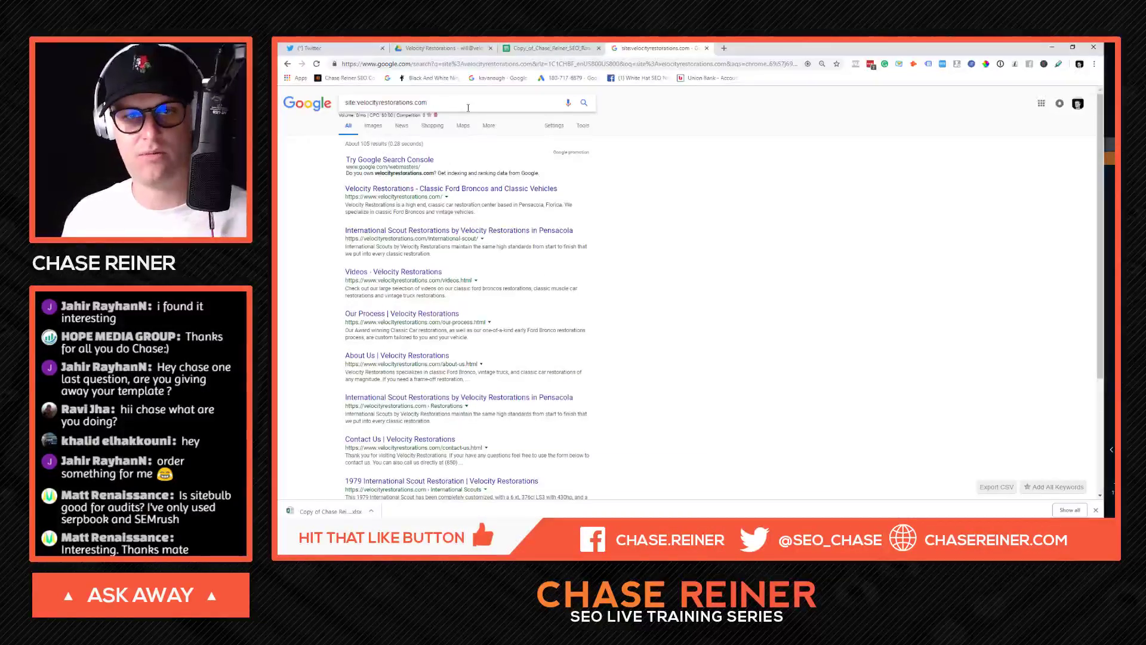
pyautogui.write('or')
pyautogui.press('Return')
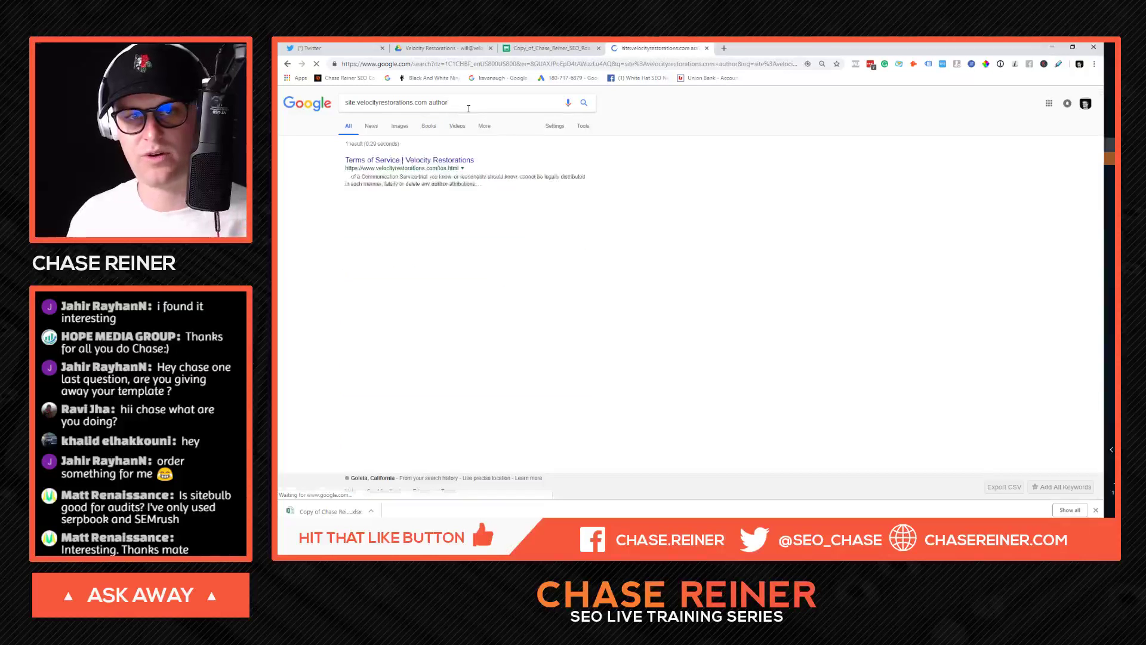
pyautogui.moveTo(448, 103); pyautogui.dragTo(436, 102)
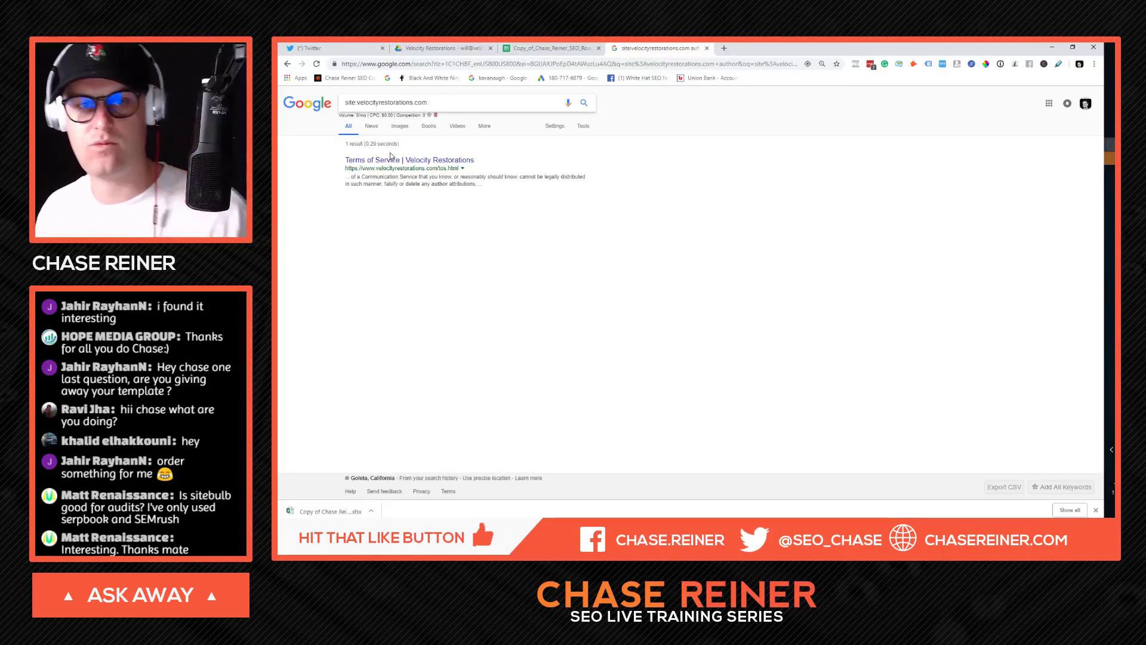
# Step: Open the Terms of Service search result in a new tab and view its page source
pyautogui.rightClick(395, 159)
pyautogui.click(425, 167)
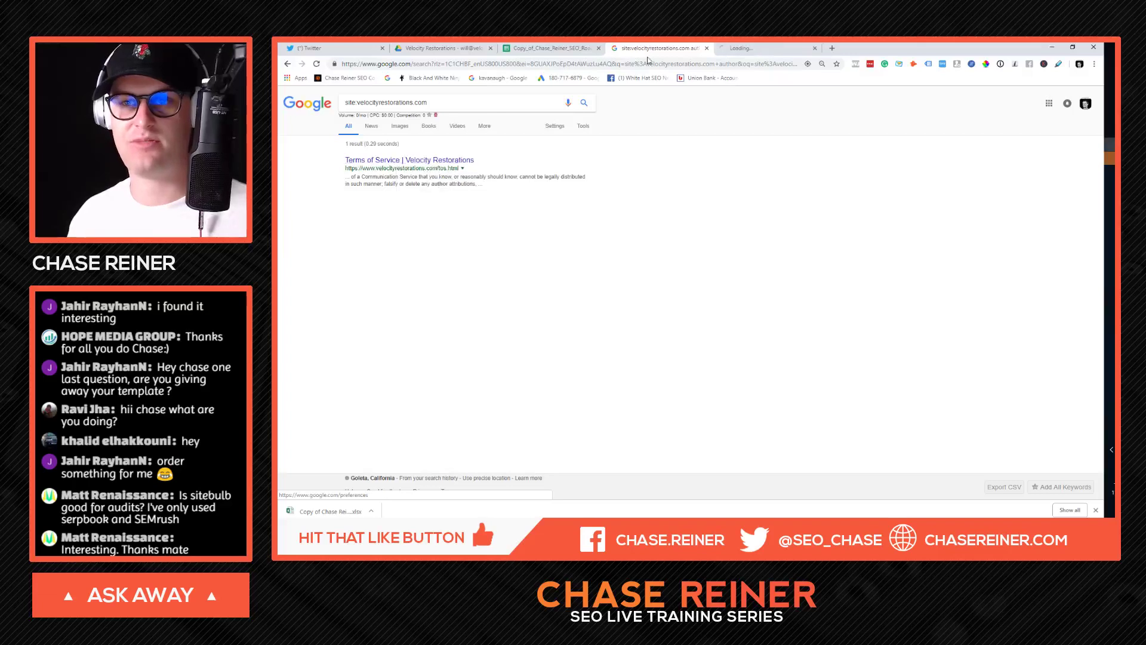
pyautogui.click(767, 47)
pyautogui.rightClick(560, 123)
pyautogui.click(597, 232)
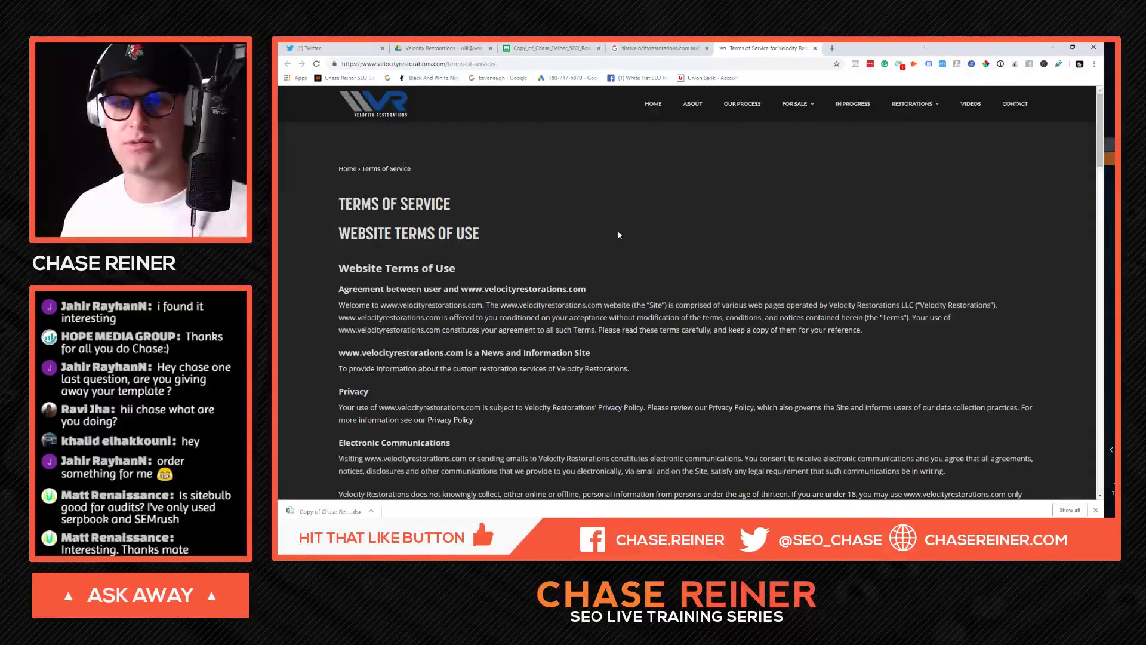
# Step: Search the Terms of Service page source for "wordpress" and "wp", and close the source
pyautogui.hotkey('ctrl', 'f')
pyautogui.write('widrdpress')
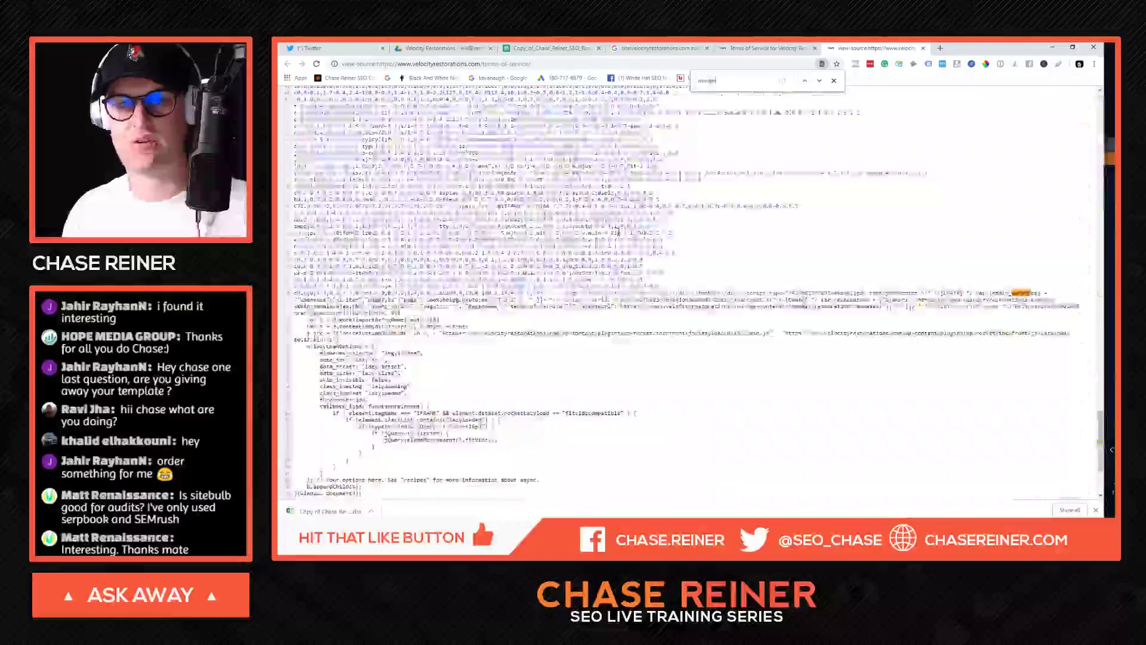
pyautogui.hotkey('ctrl', 'a')
pyautogui.write('wp')
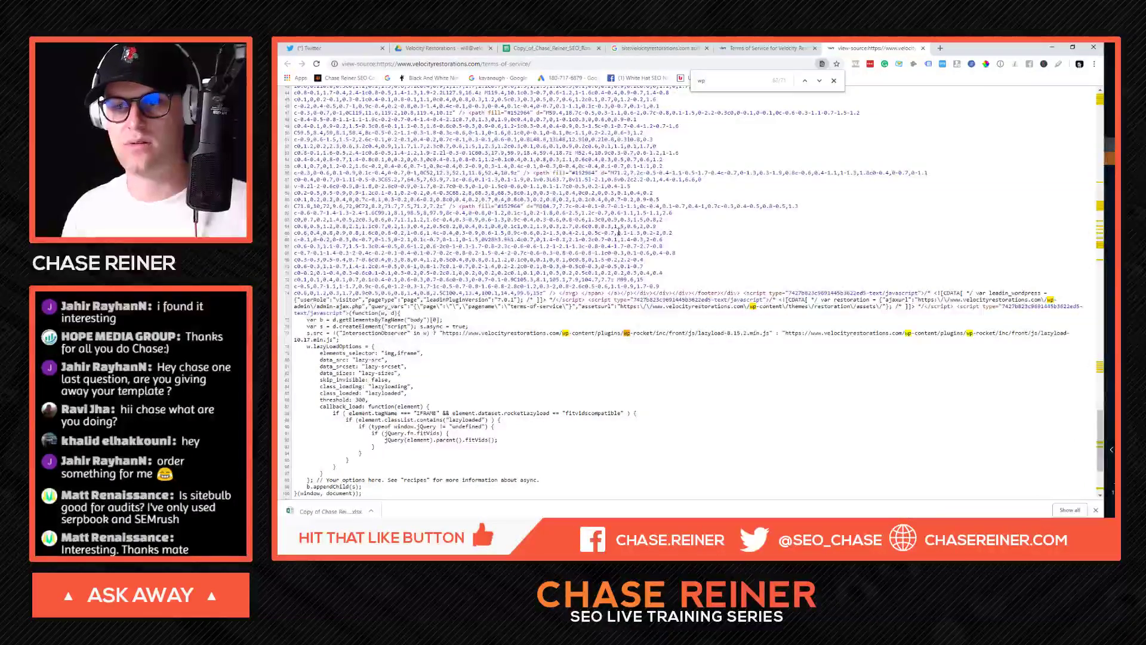
pyautogui.hotkey('ctrl', 'w')
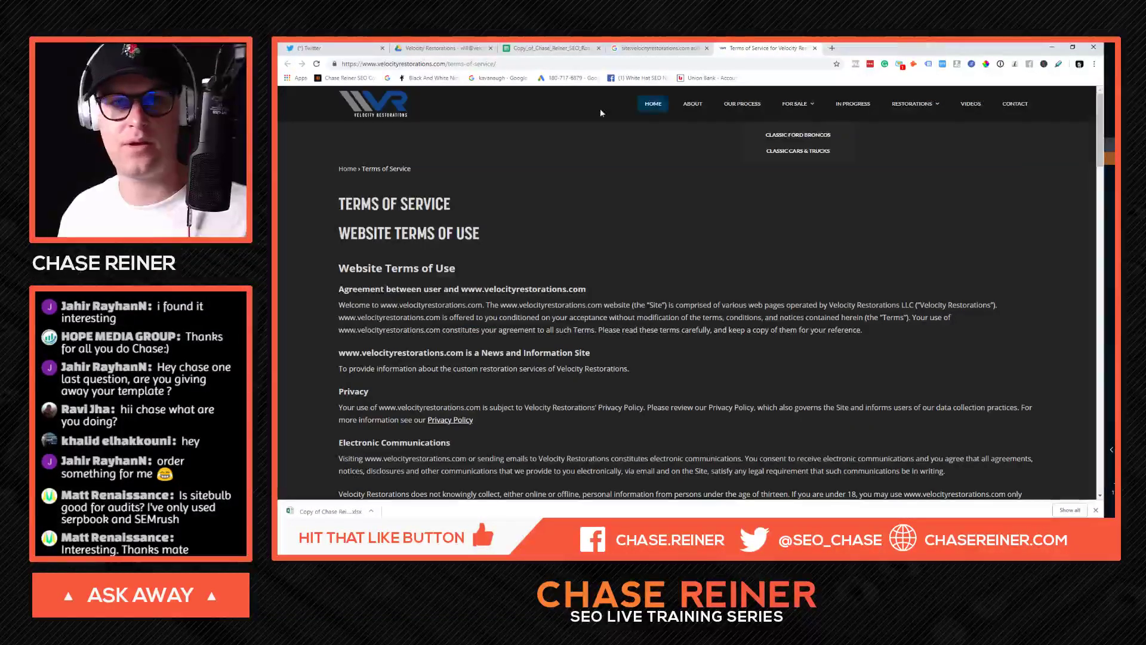
# Step: Load the velocityrestorations.com home page by removing the address path, and open the About page
pyautogui.moveTo(449, 65); pyautogui.dragTo(610, 77)
pyautogui.press('BackSpace')
pyautogui.press('Return')
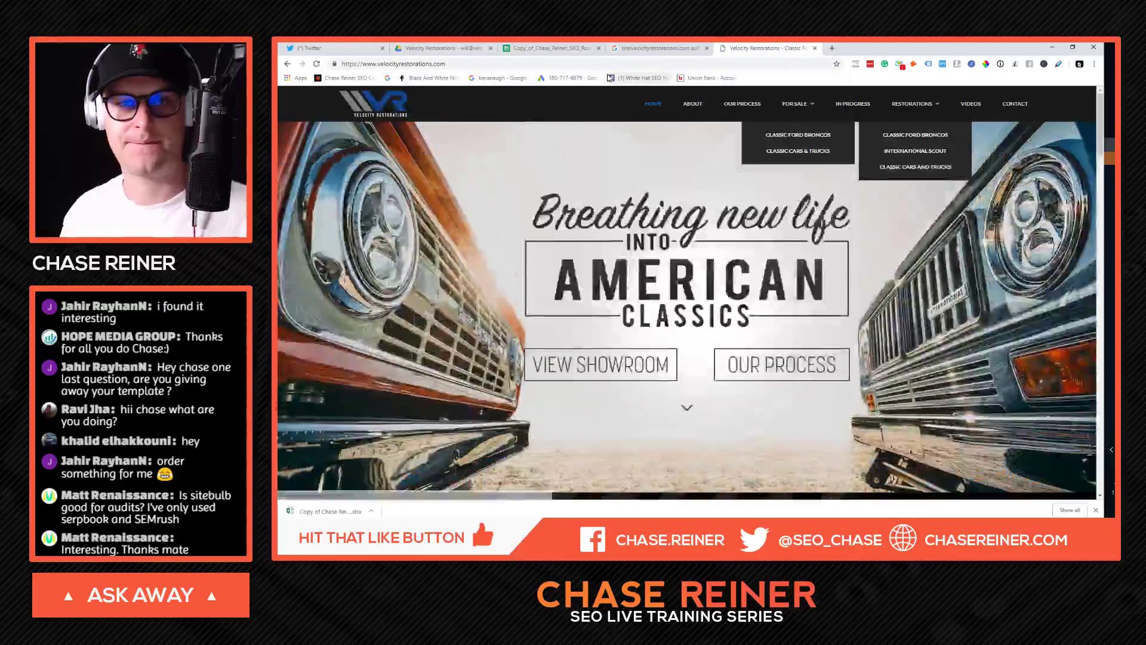
pyautogui.click(696, 110)
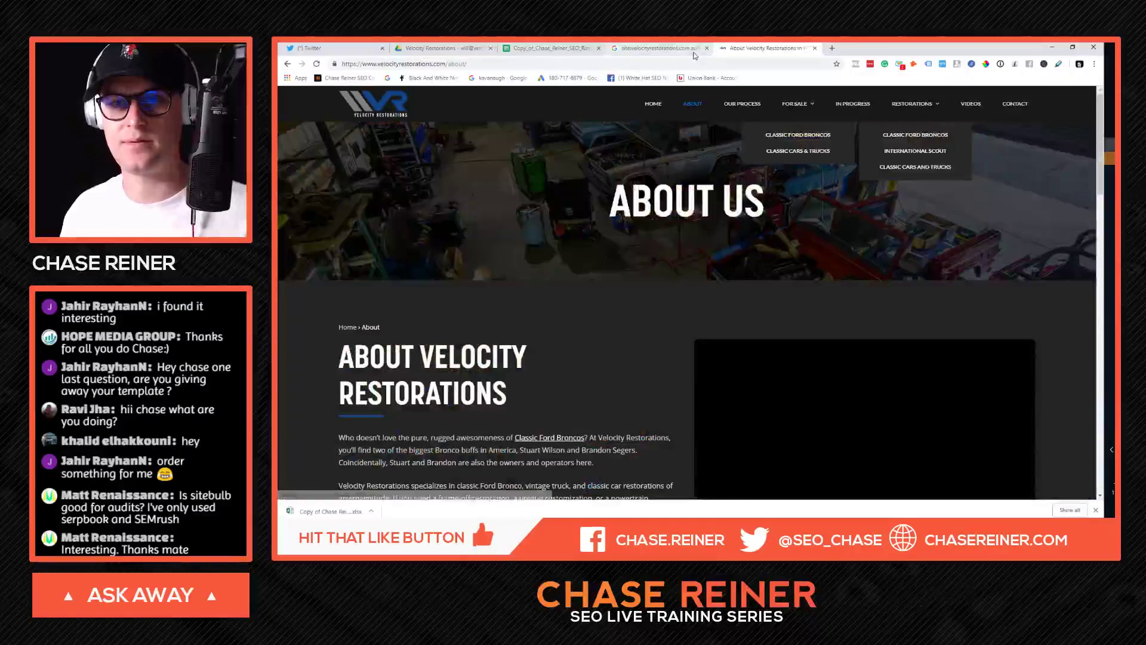
# Step: Return to the Google results and examine Google's cached version of the Terms of Service page
pyautogui.click(660, 48)
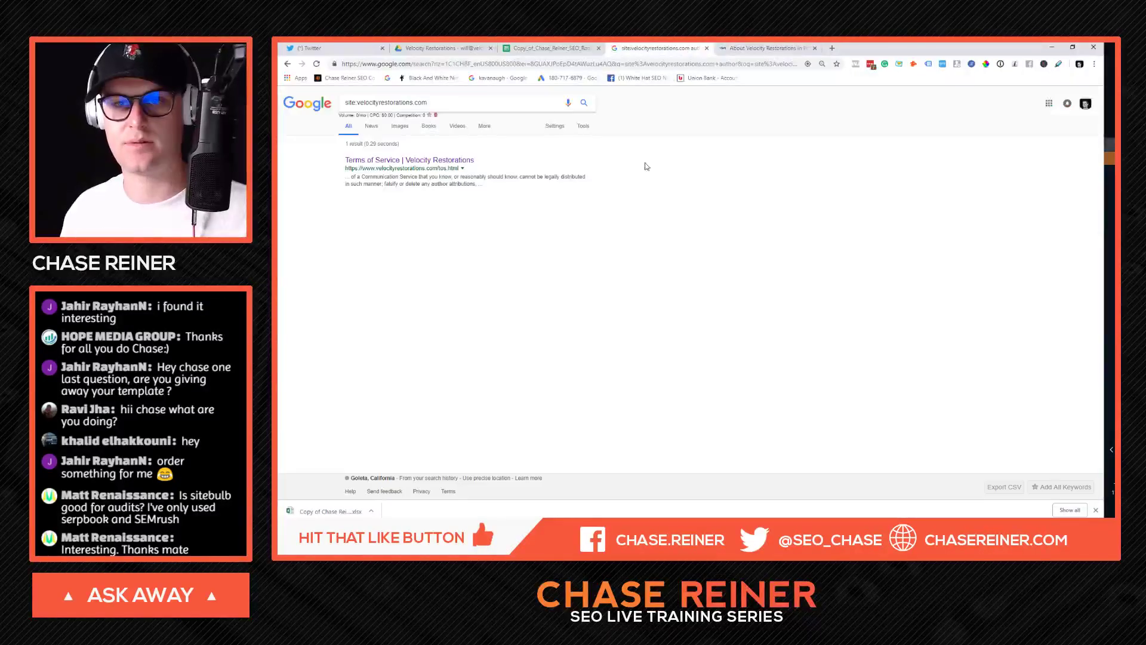
pyautogui.click(473, 176)
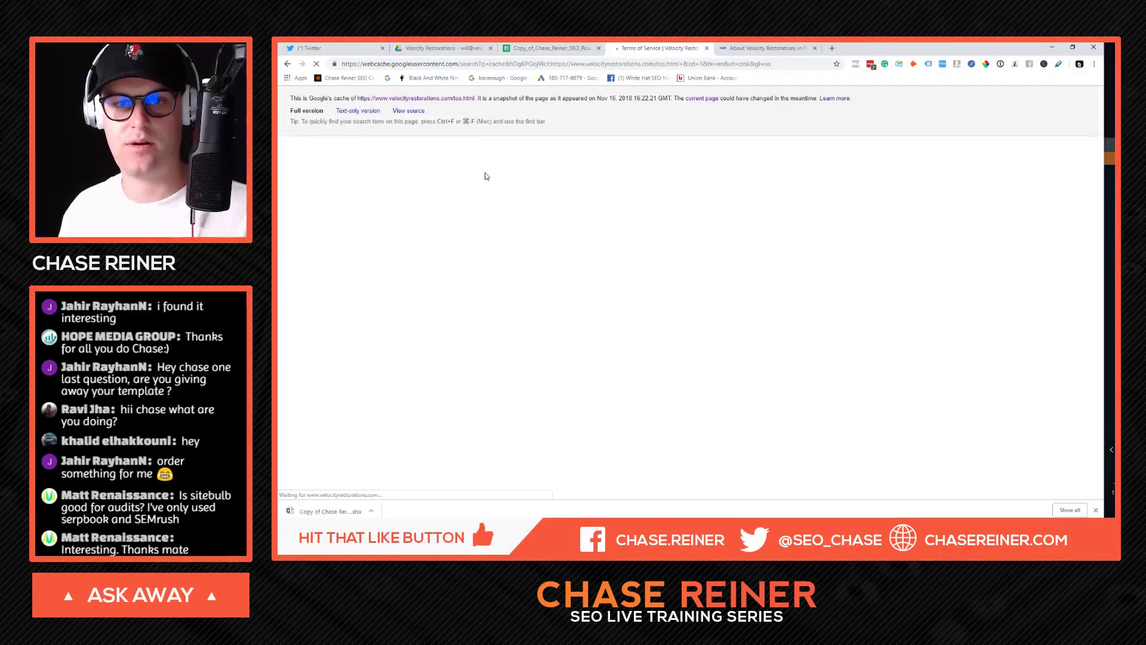
pyautogui.scroll(-6, 406, 239)
pyautogui.scroll(6, 439, 274)
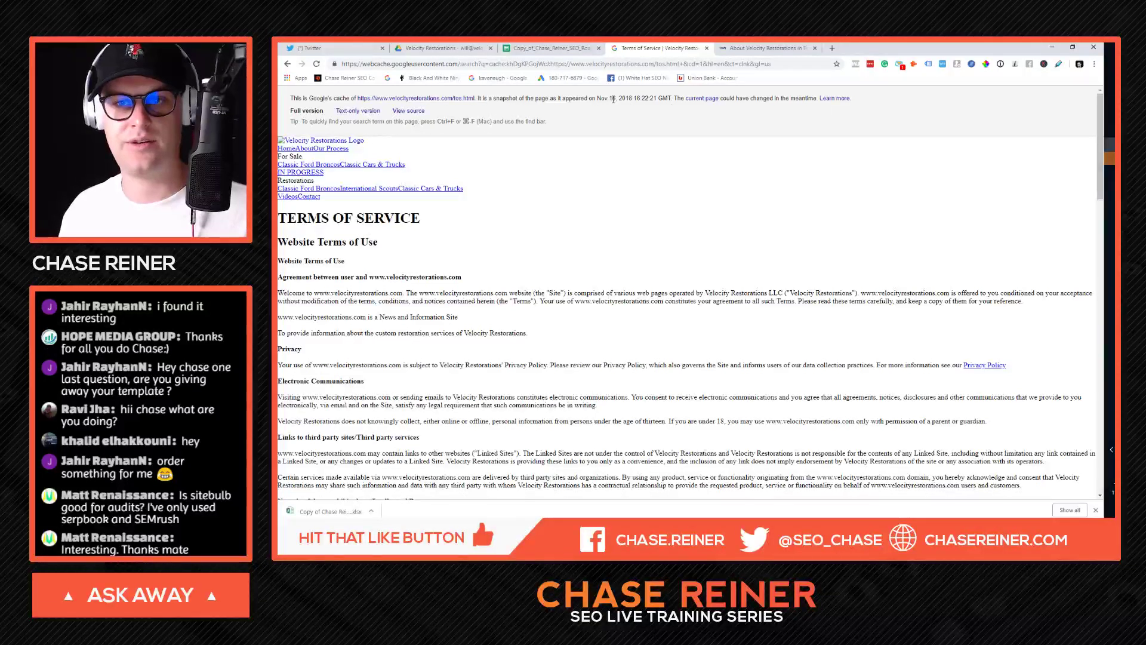
# Step: Follow the cached page's original tos.html link, return to the cache, and highlight the query part of its address
pyautogui.click(454, 101)
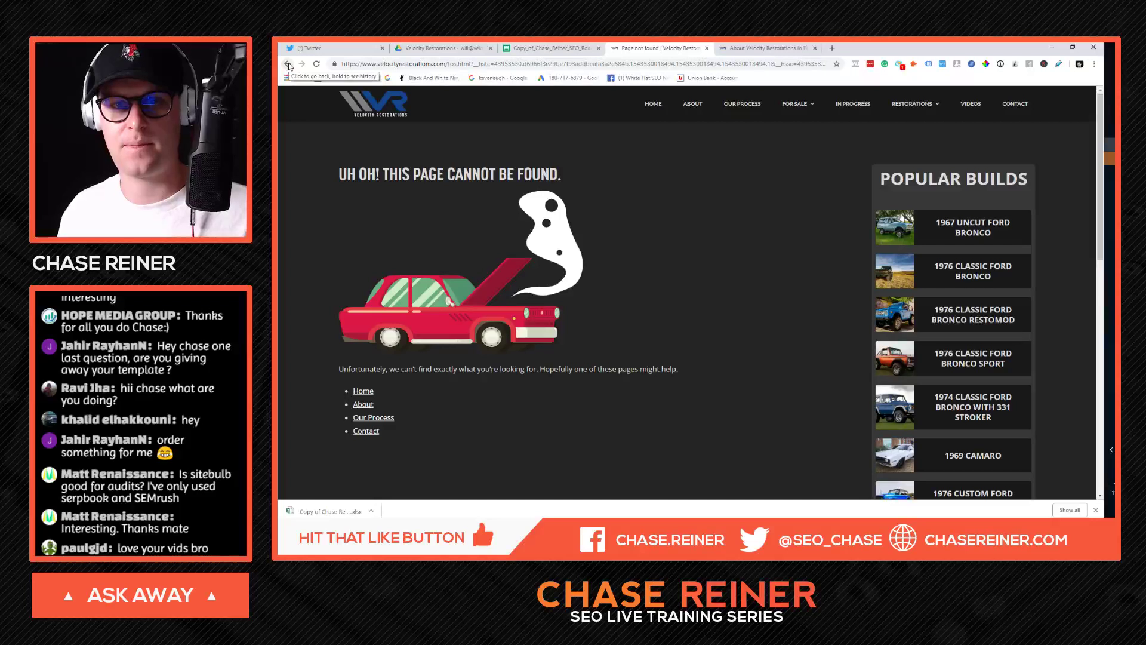
pyautogui.hotkey('alt', 'Left')
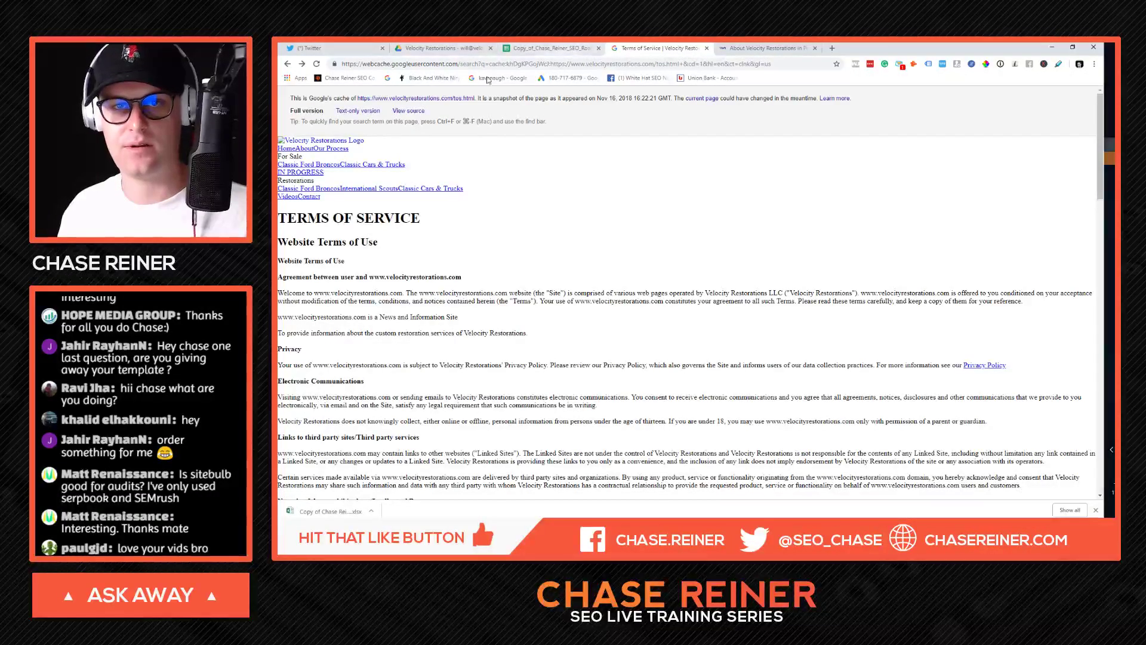
pyautogui.moveTo(461, 62); pyautogui.dragTo(898, 61)
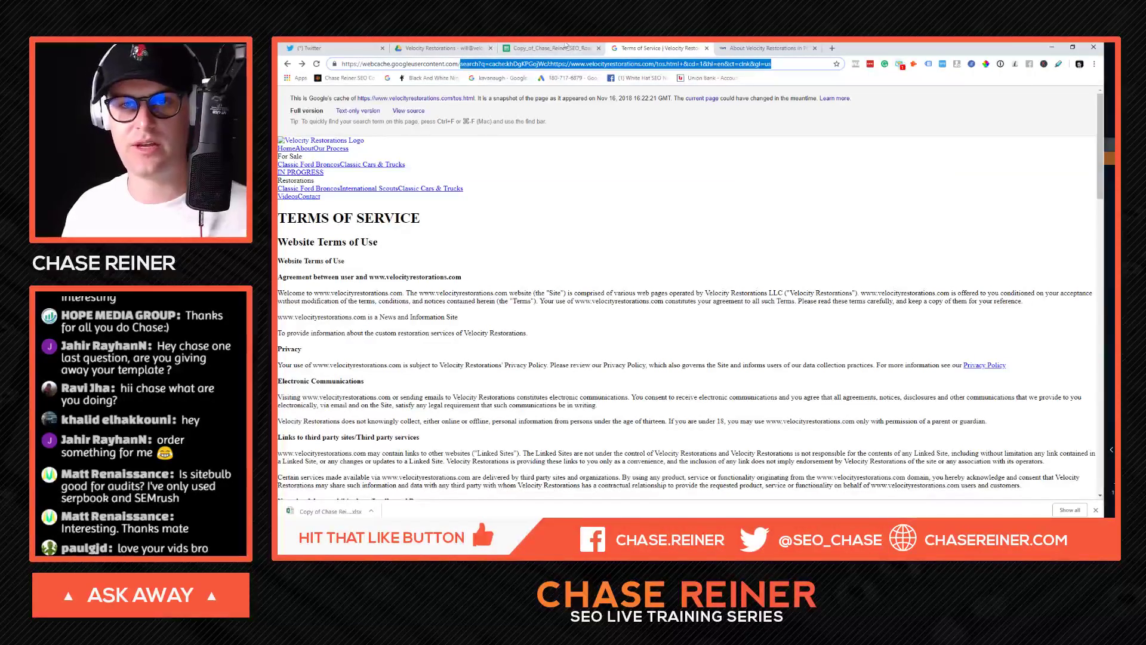
# Step: View the About page's source and search it for "canonic"
pyautogui.click(763, 47)
pyautogui.rightClick(528, 137)
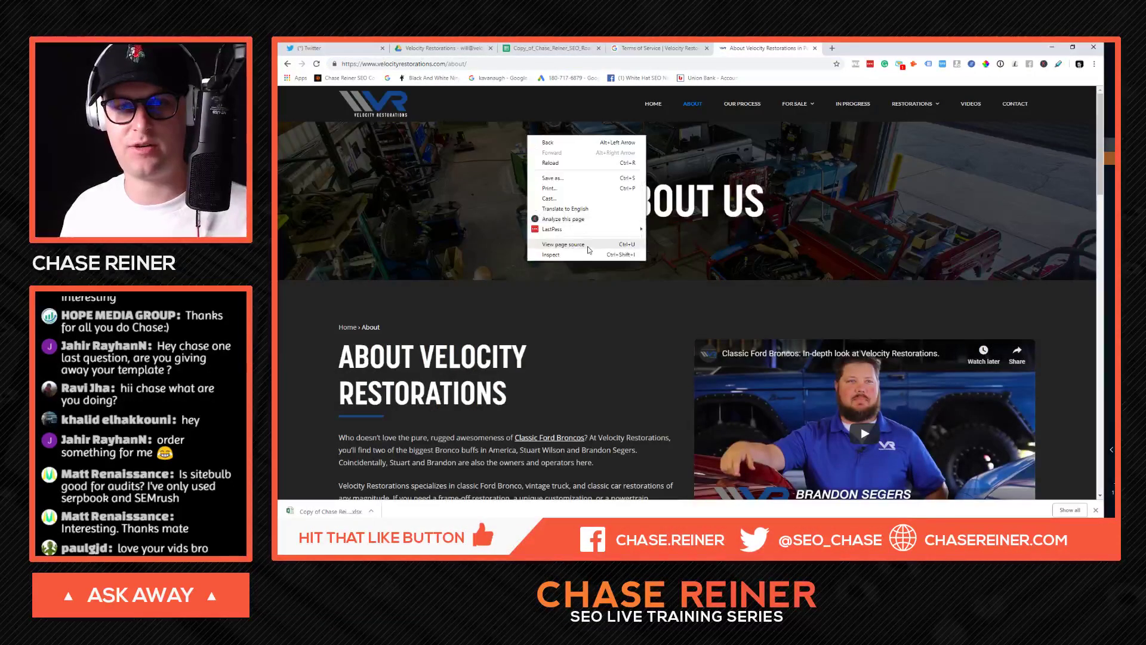
pyautogui.click(588, 245)
pyautogui.hotkey('ctrl', 'f')
pyautogui.write('canonic')
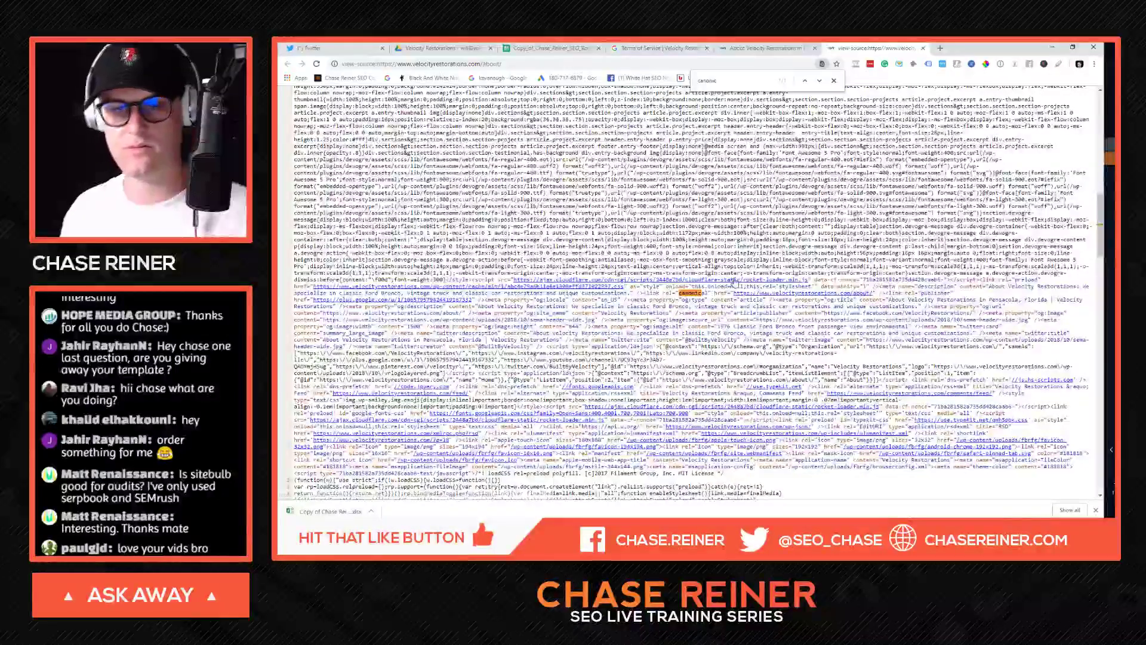
pyautogui.click(738, 46)
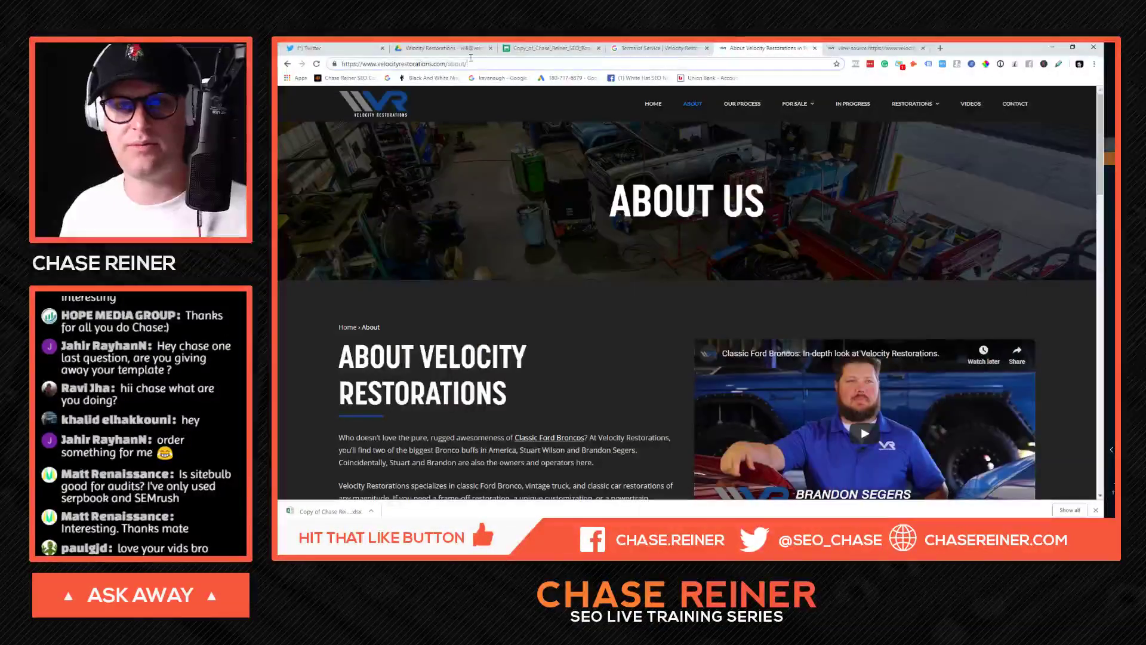
pyautogui.moveTo(469, 63); pyautogui.dragTo(280, 50)
pyautogui.press('Left')
pyautogui.write('site:')
pyautogui.press('Return')
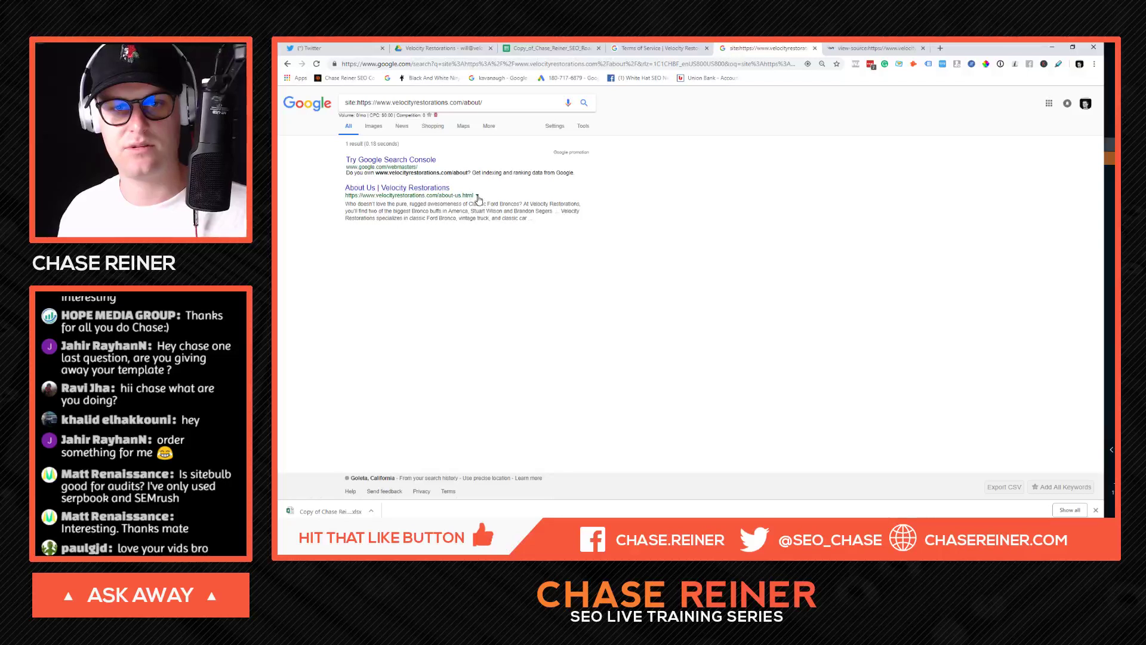
# Step: Open Google's cached version of the About Us result and examine the page down to its footer
pyautogui.click(478, 197)
pyautogui.click(486, 209)
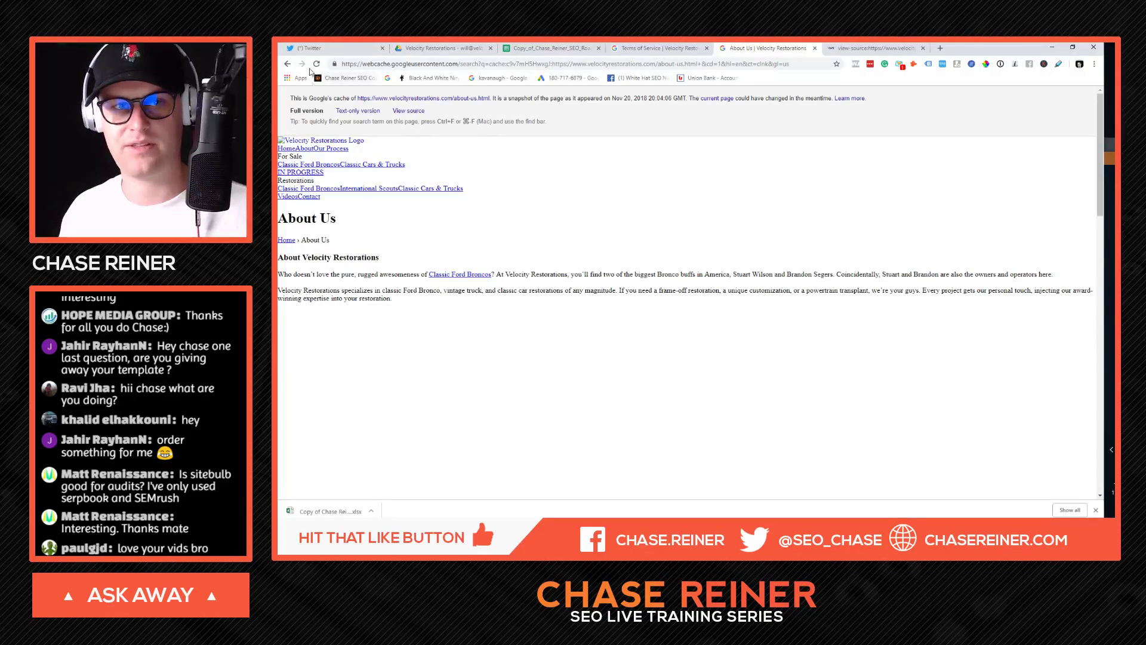
pyautogui.scroll(-3, 382, 261)
pyautogui.scroll(3, 388, 261)
pyautogui.scroll(-15, 545, 258)
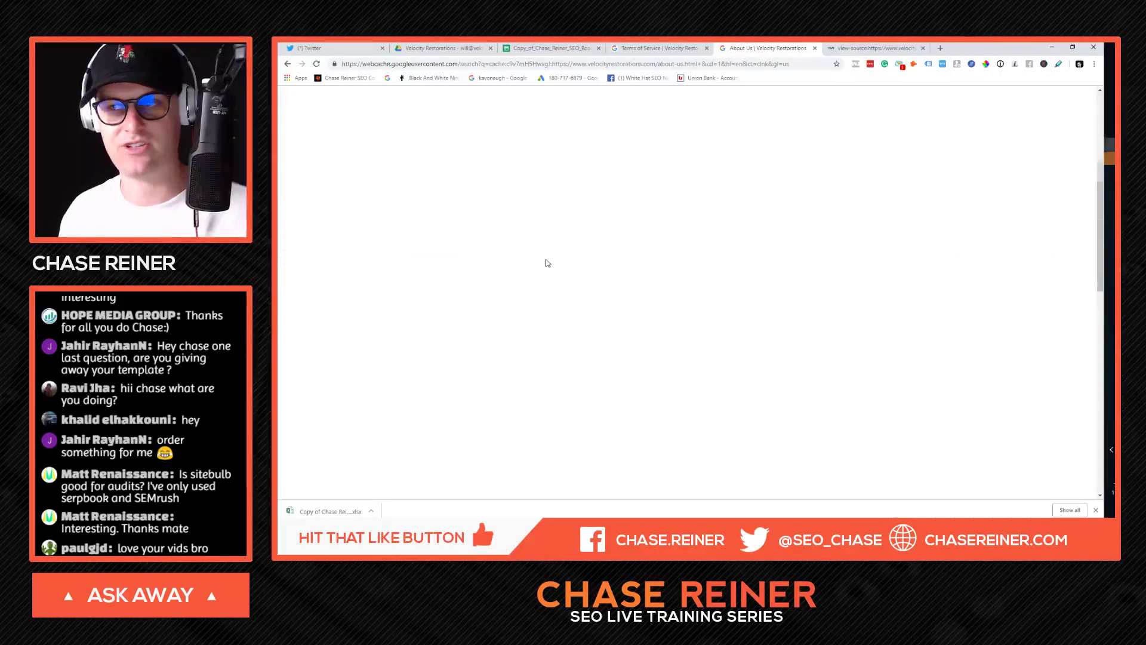
pyautogui.scroll(15, 608, 258)
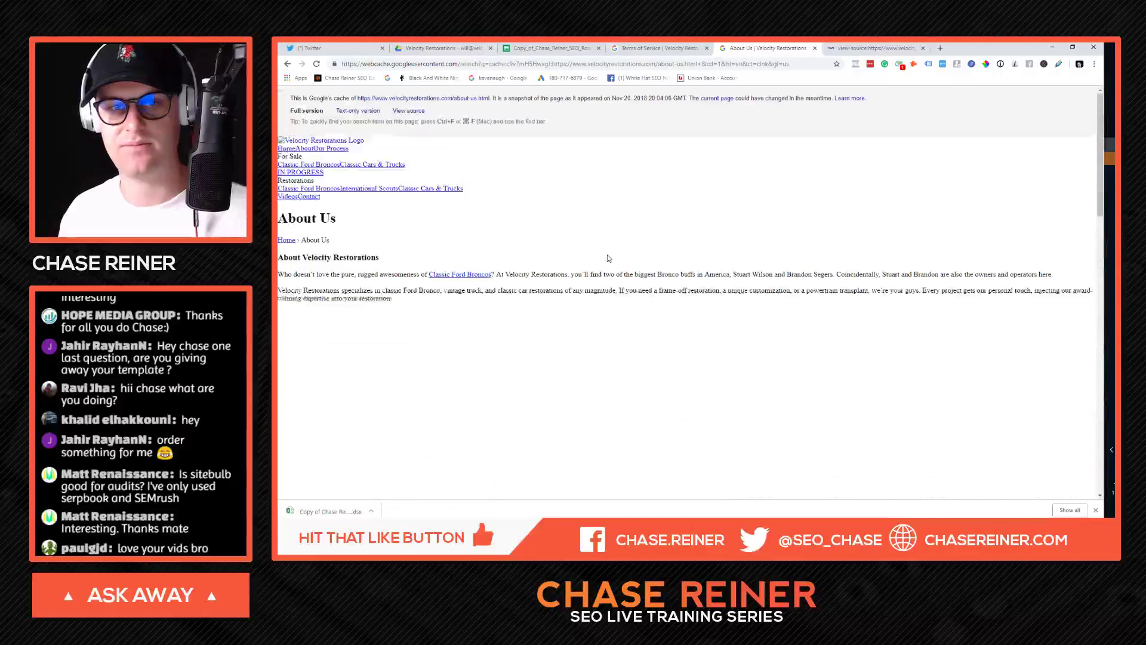
pyautogui.scroll(-10, 656, 298)
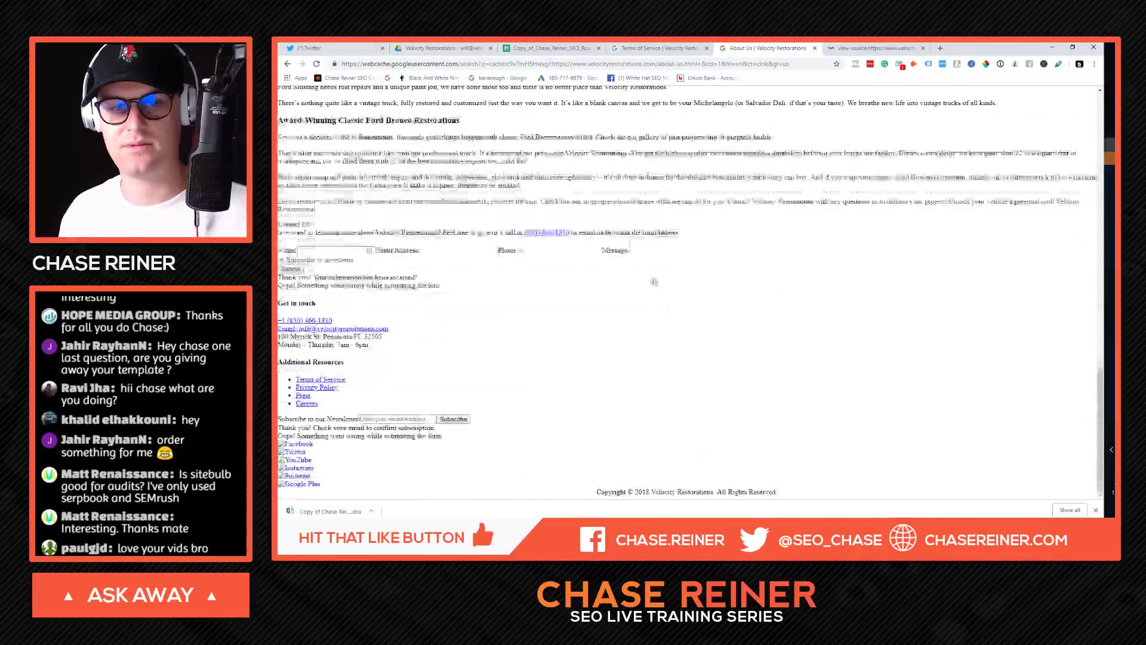
pyautogui.scroll(8, 654, 277)
pyautogui.rightClick(638, 278)
pyautogui.click(658, 390)
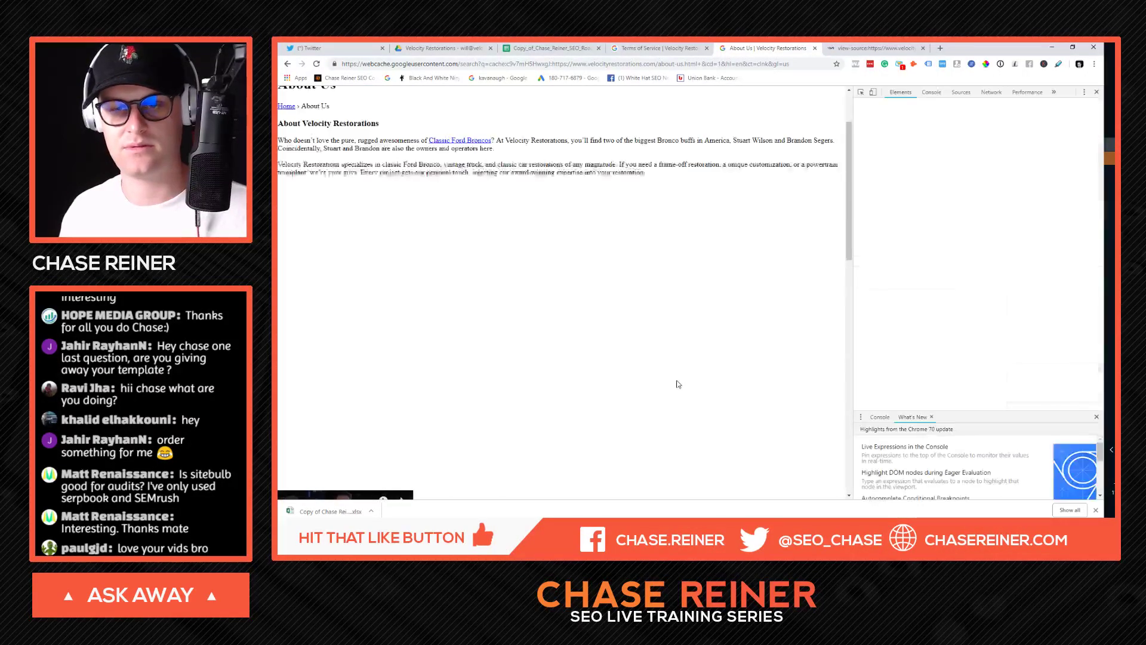
pyautogui.rightClick(662, 348)
pyautogui.hotkey('ctrl', 'u')
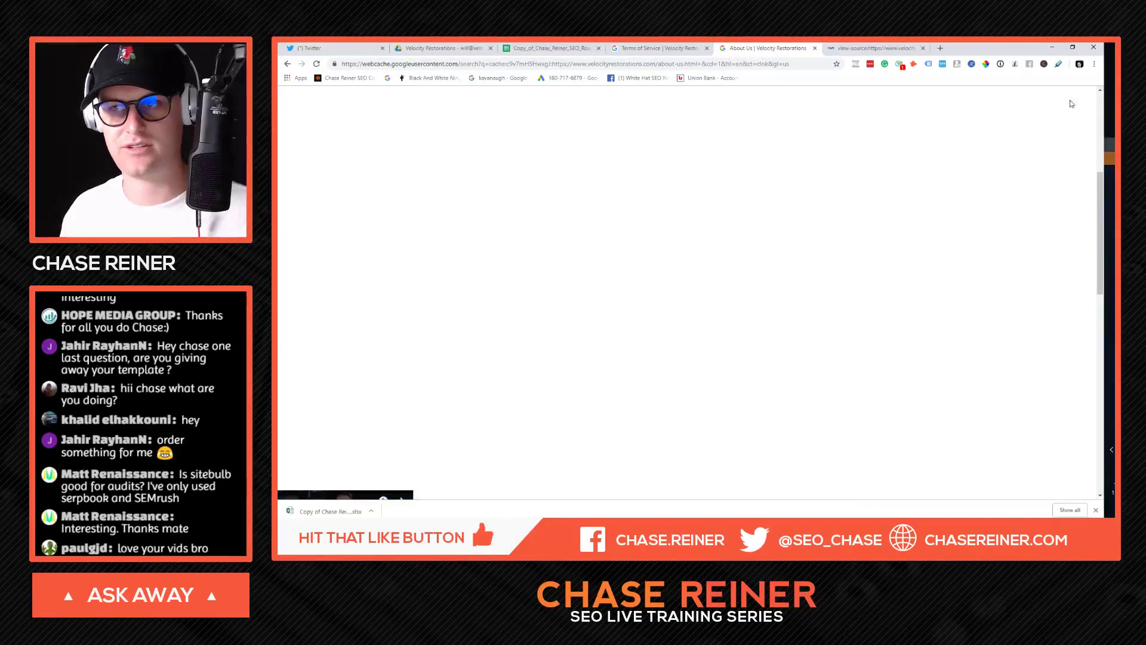
# Step: View the source of the cached About Us page and search it for "noindex" and "canonical"
pyautogui.rightClick(725, 198)
pyautogui.click(752, 309)
pyautogui.hotkey('ctrl', 'f')
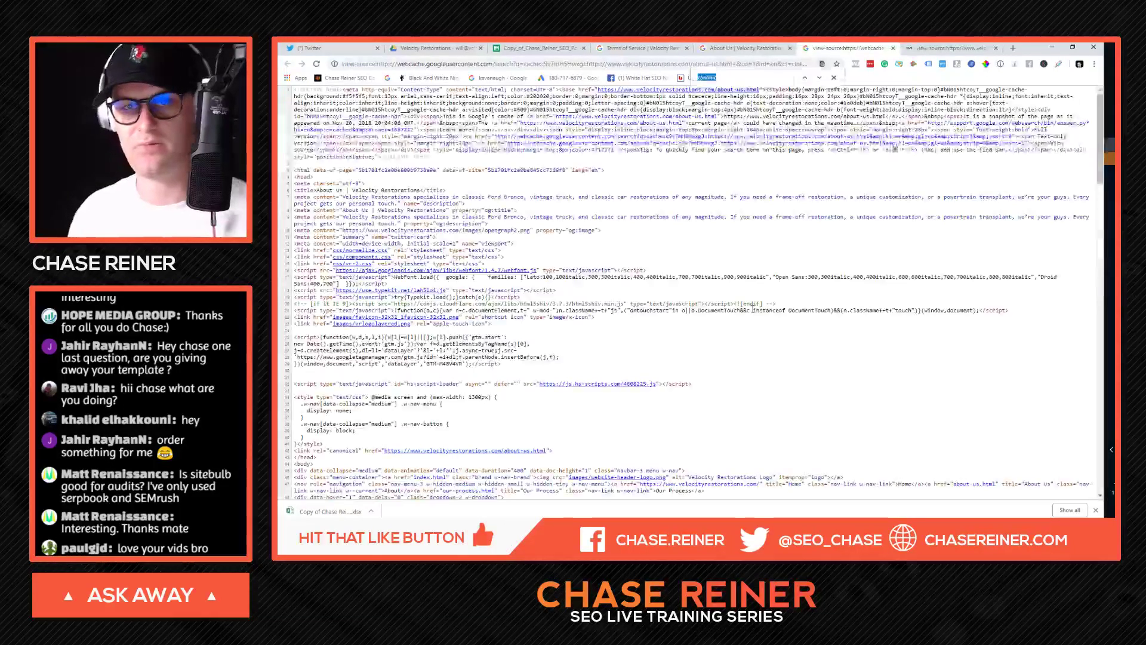
pyautogui.write('noindex')
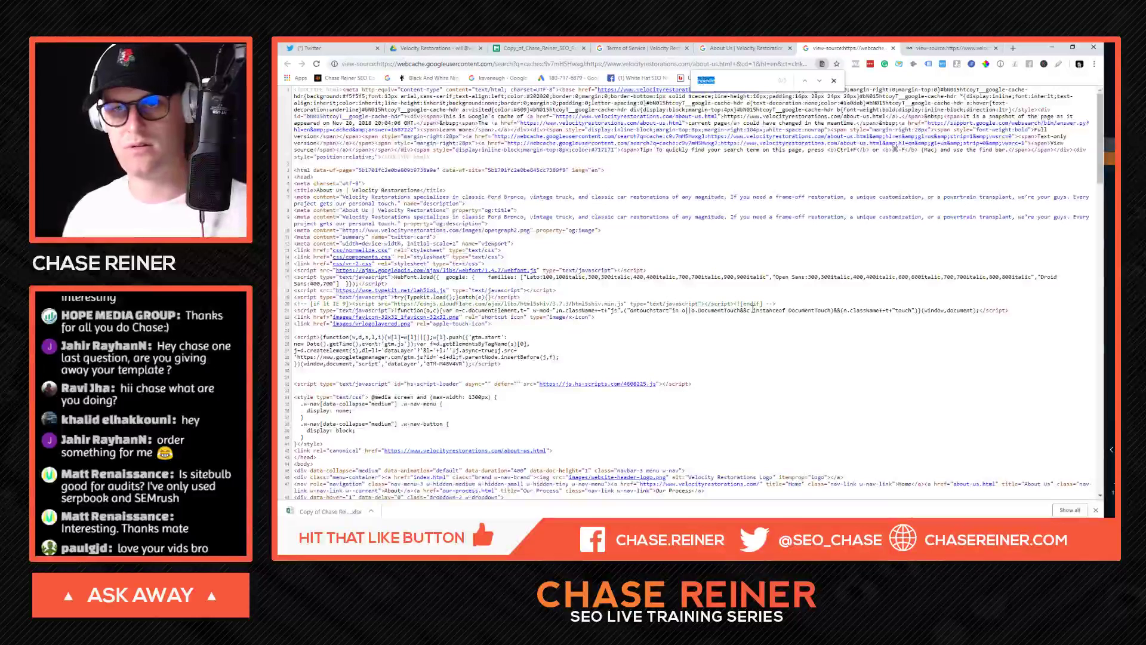
pyautogui.write('canonical')
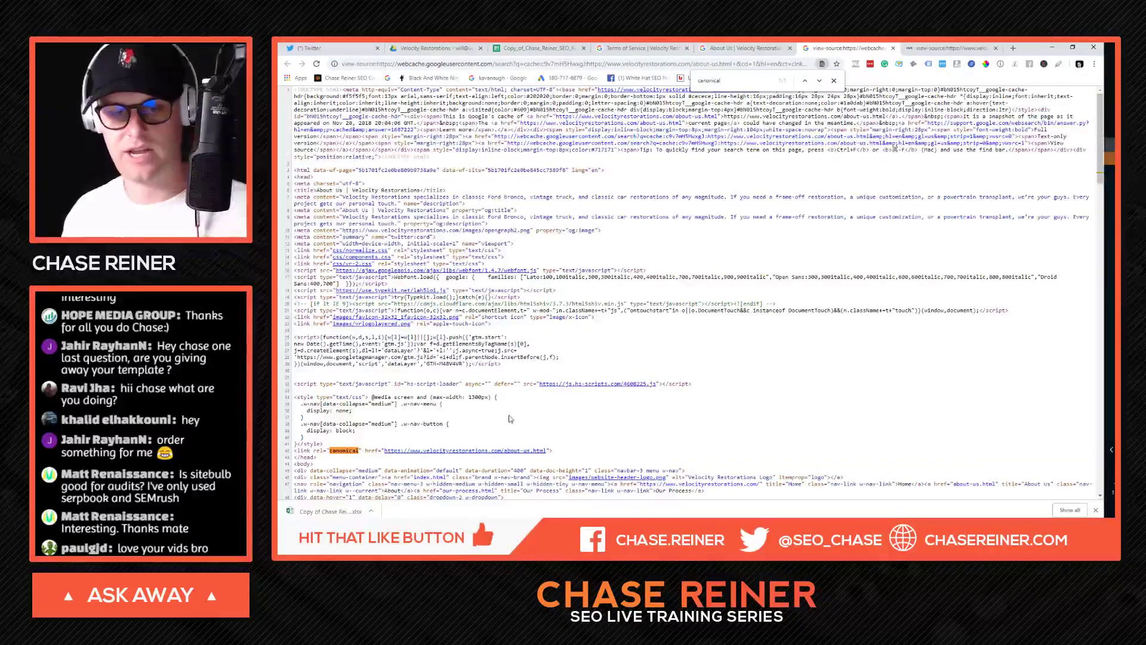
pyautogui.scroll(-3, 442, 436)
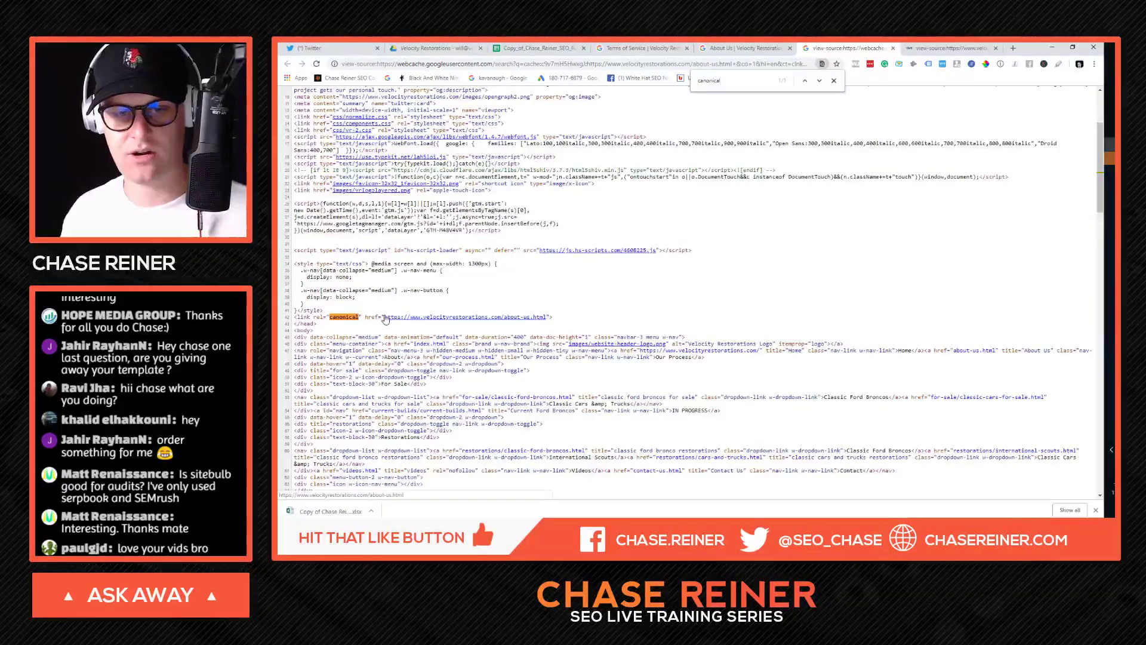
# Step: Highlight the query part of the cached About Us page's address and switch to the live About page's source
pyautogui.click(757, 46)
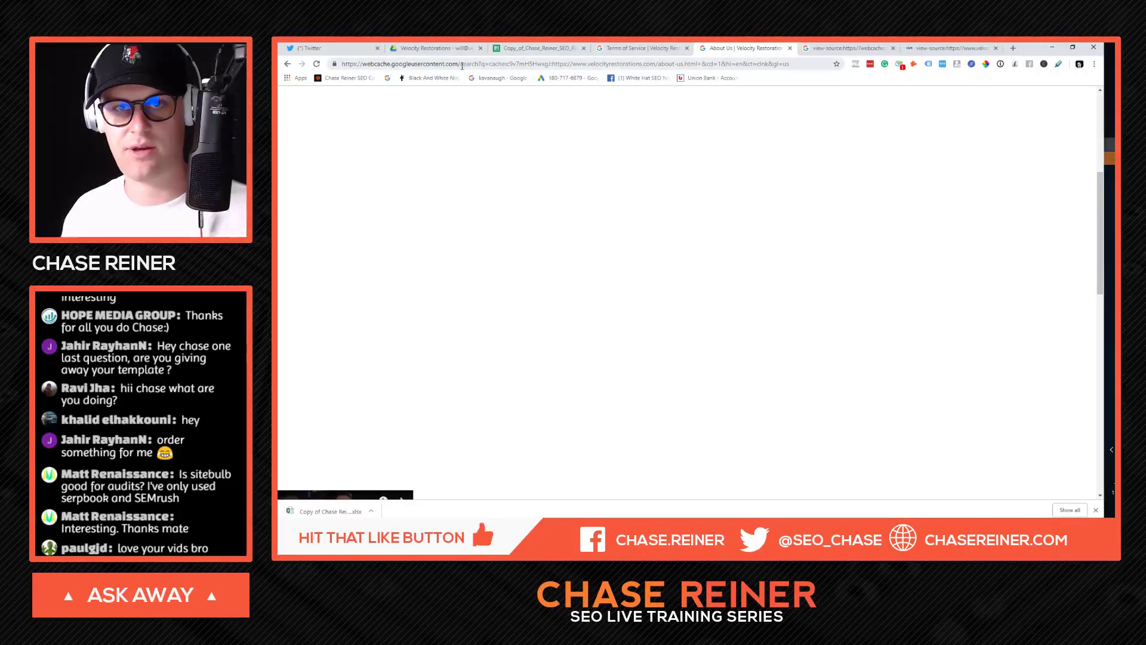
pyautogui.moveTo(459, 64); pyautogui.dragTo(761, 63)
pyautogui.hotkey('ctrl', 'Tab')
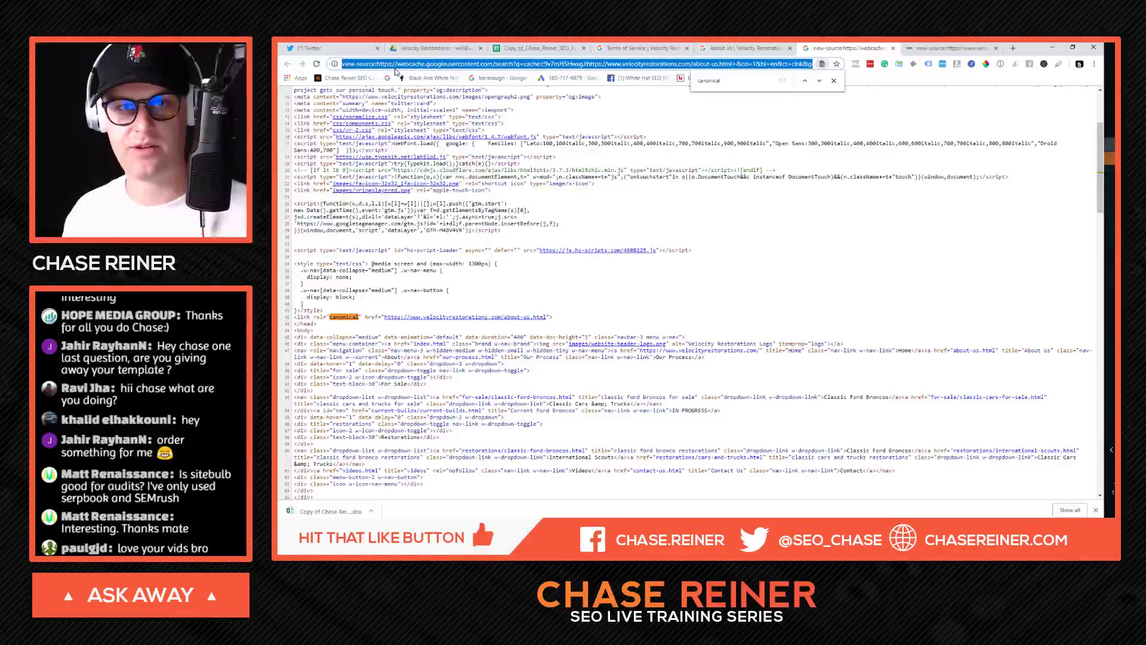
pyautogui.hotkey('ctrl', 'Tab')
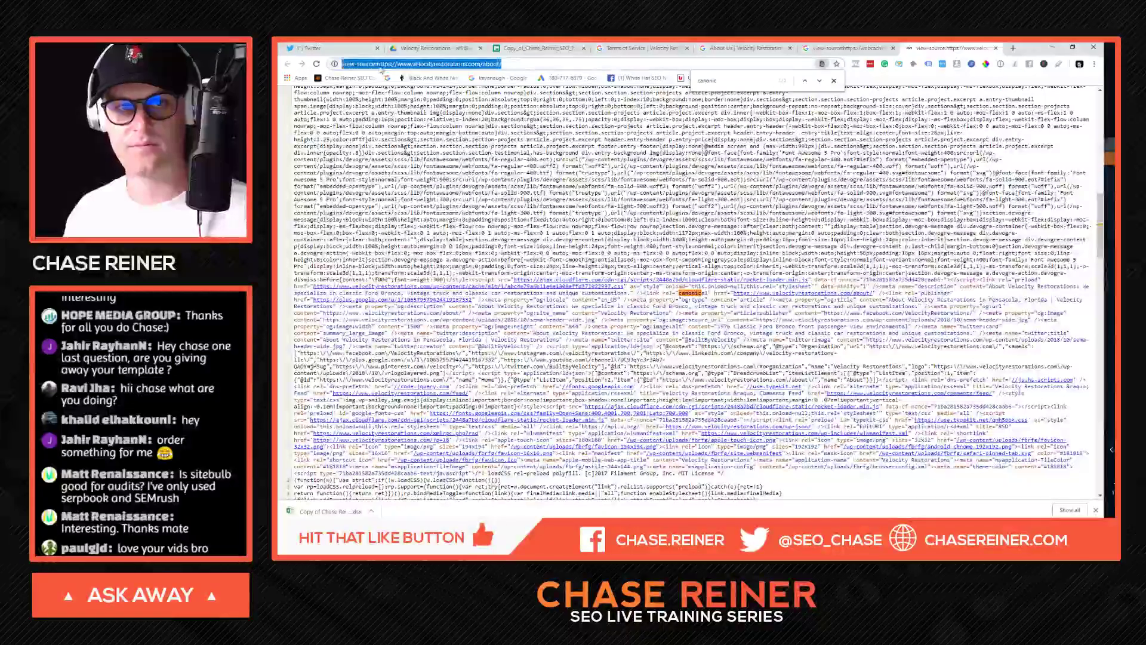
# Step: Edit the live About page's source address to load the site's sitemap.xml
pyautogui.moveTo(391, 64); pyautogui.dragTo(278, 71)
pyautogui.click(377, 64)
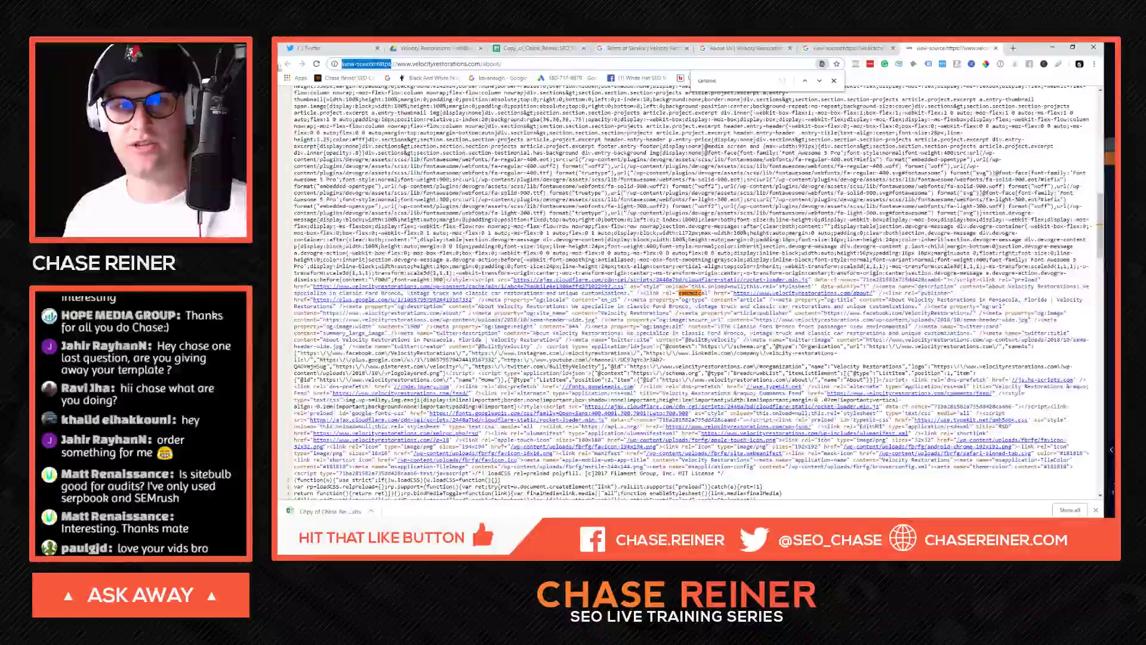
pyautogui.moveTo(375, 64); pyautogui.dragTo(281, 73)
pyautogui.press('BackSpace')
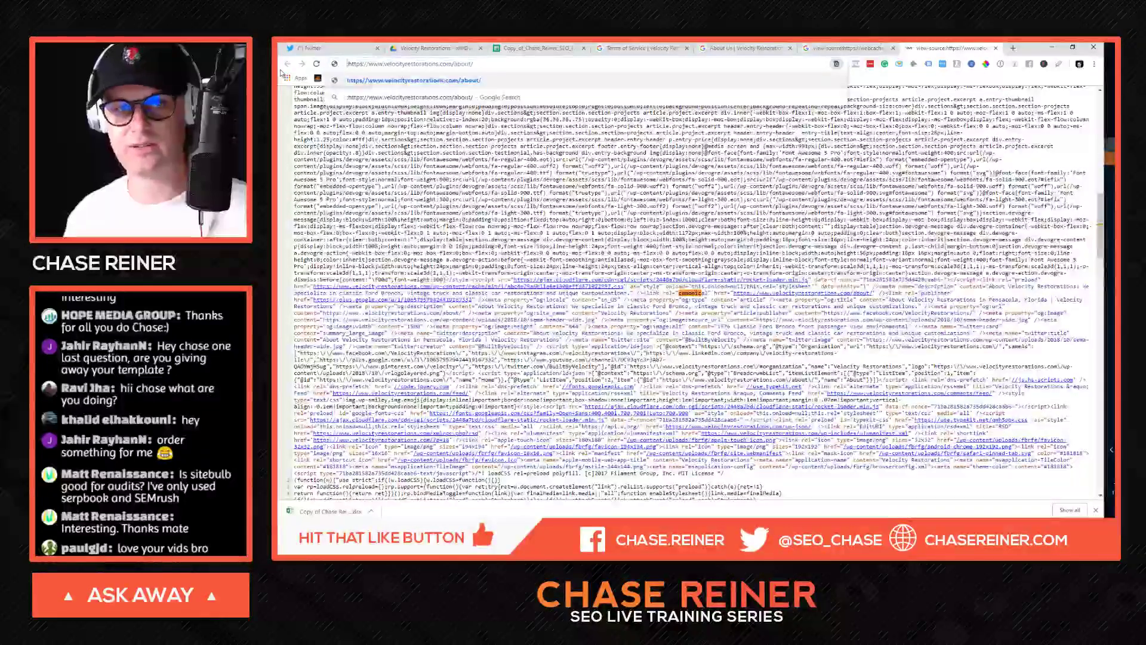
pyautogui.press('BackSpace')
pyautogui.press('BackSpace')
pyautogui.press('BackSpace')
pyautogui.press('BackSpace')
pyautogui.press('BackSpace')
pyautogui.press('BackSpace')
pyautogui.write('sitema')
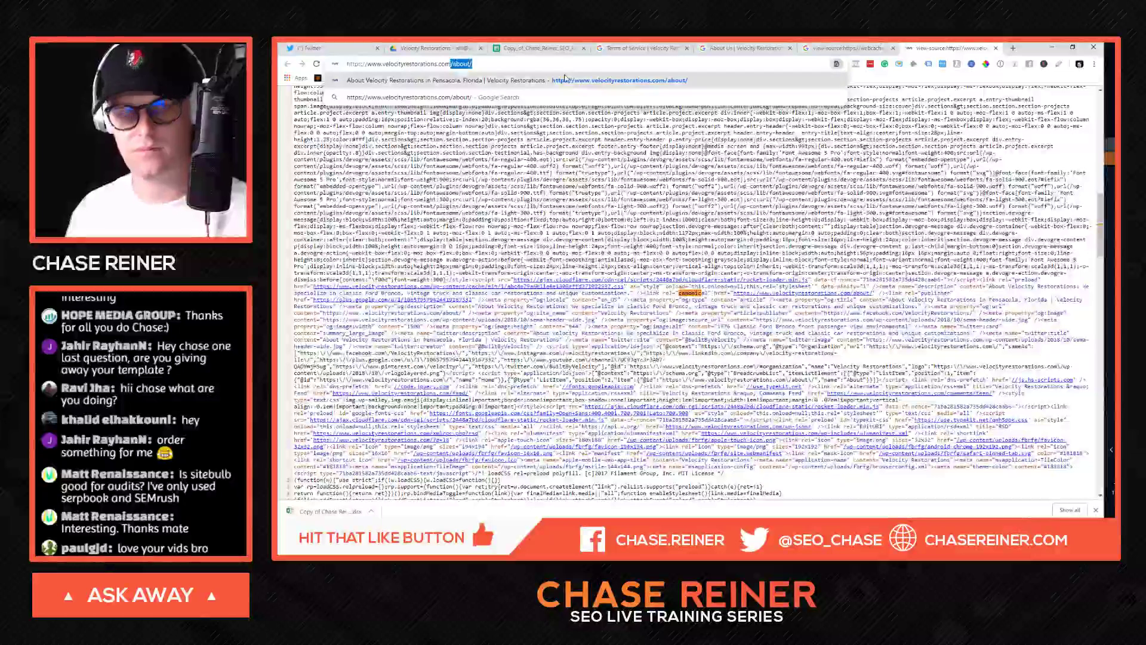
pyautogui.write('p.xm')
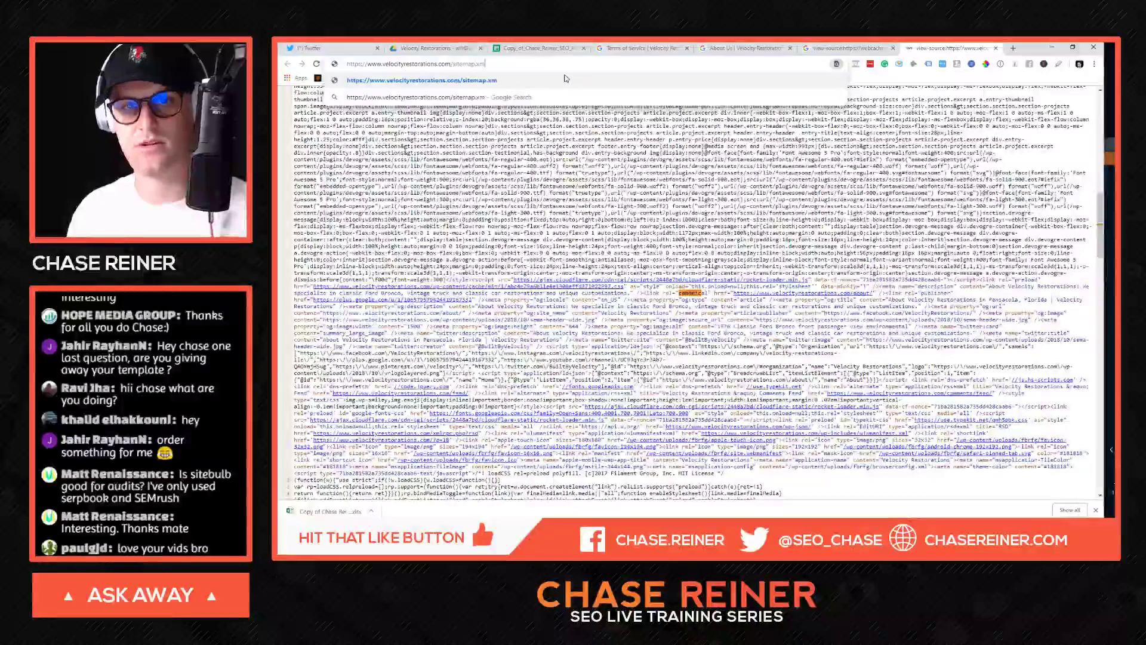
pyautogui.press('Return')
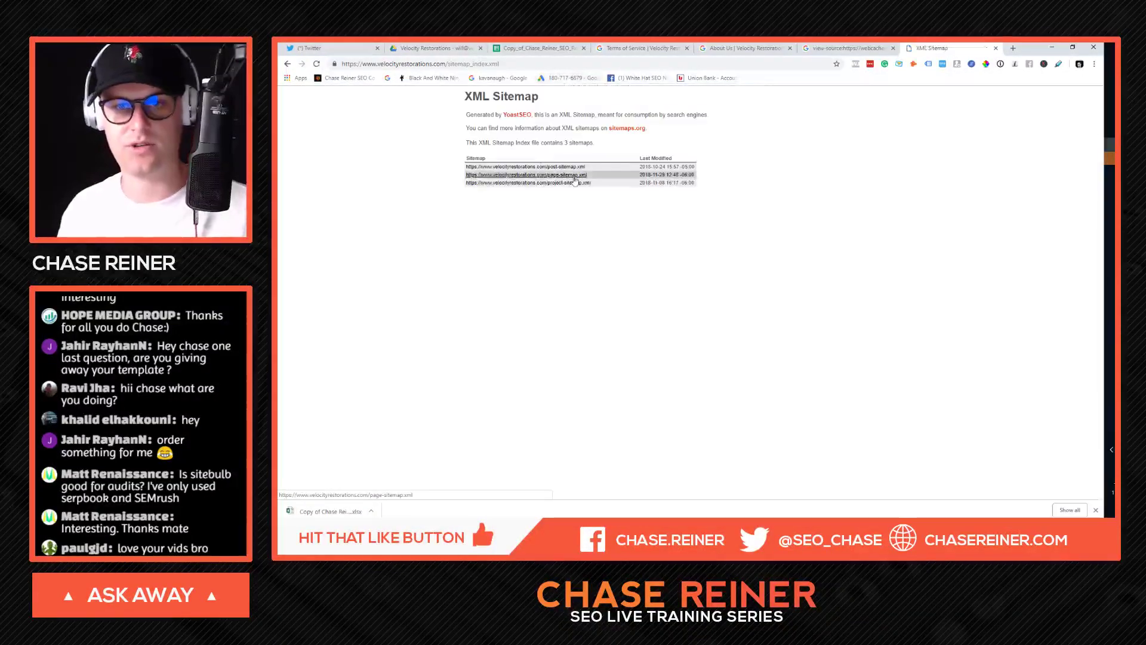
# Step: Check page-sitemap.xml and its contact page, and return to the live About page's source
pyautogui.click(574, 176)
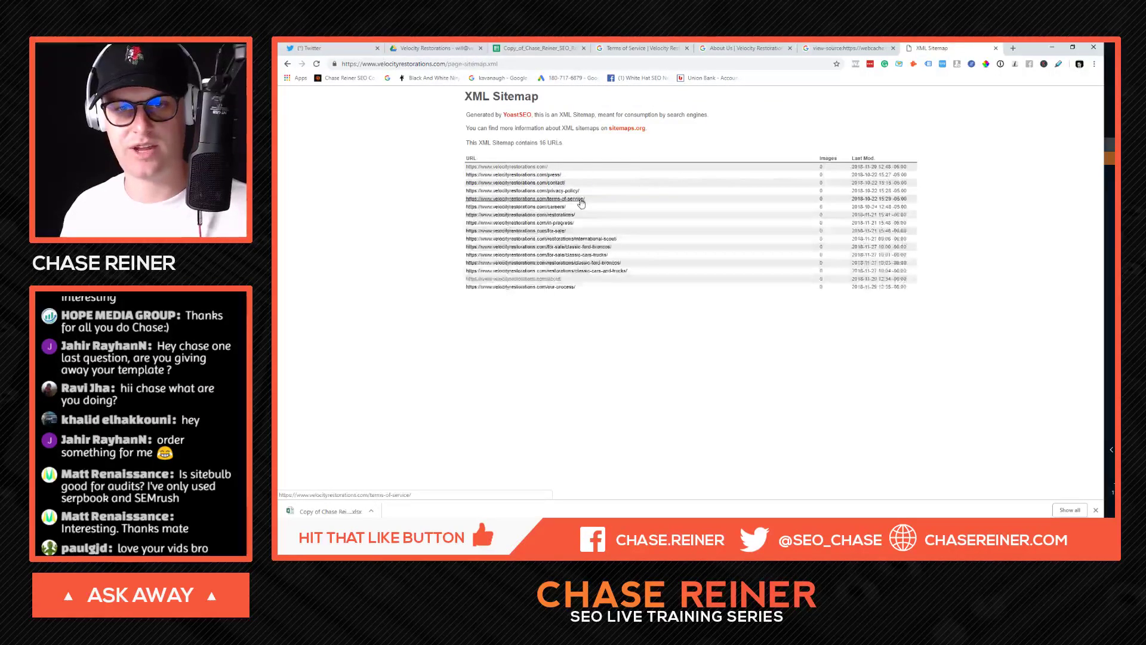
pyautogui.click(541, 182)
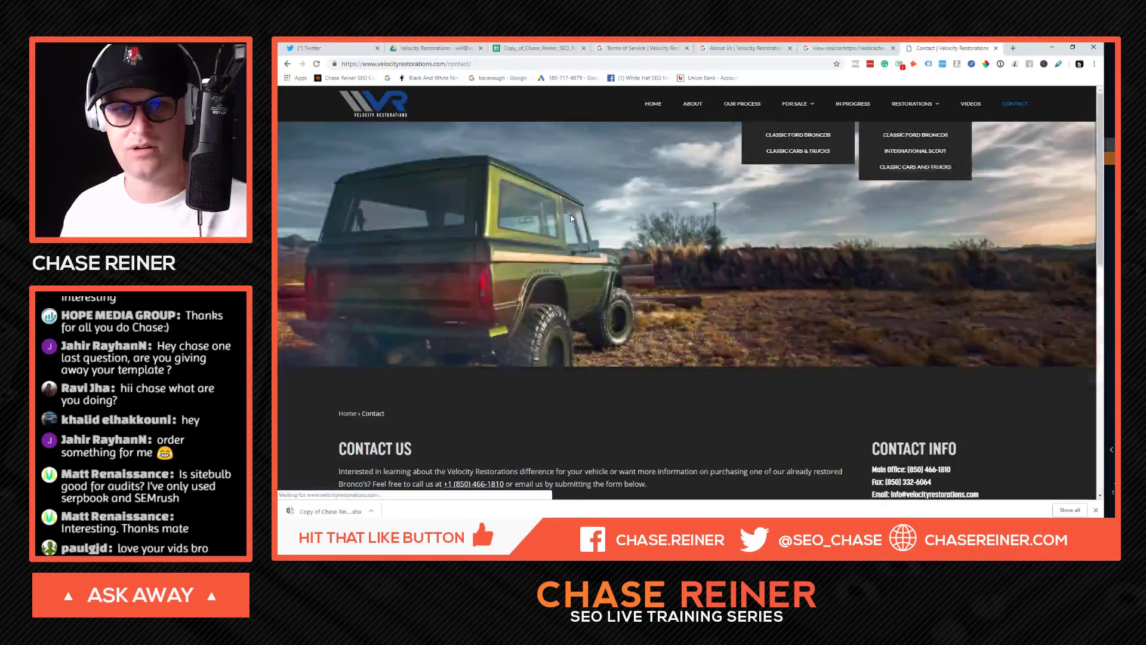
pyautogui.click(285, 63)
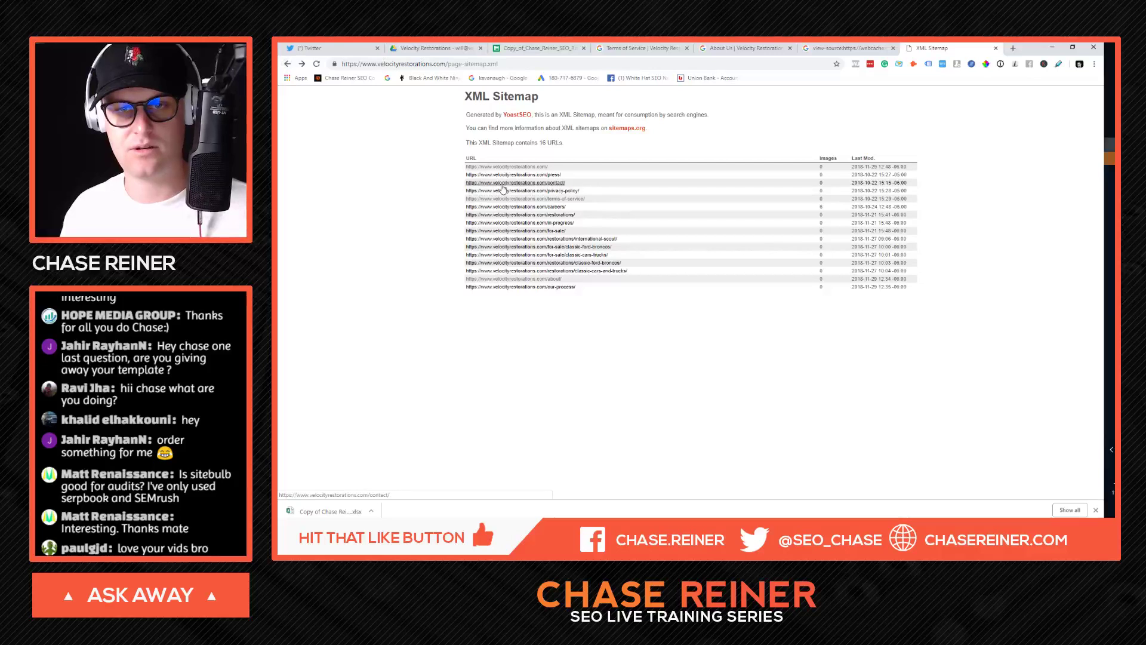
pyautogui.click(293, 65)
pyautogui.click(288, 64)
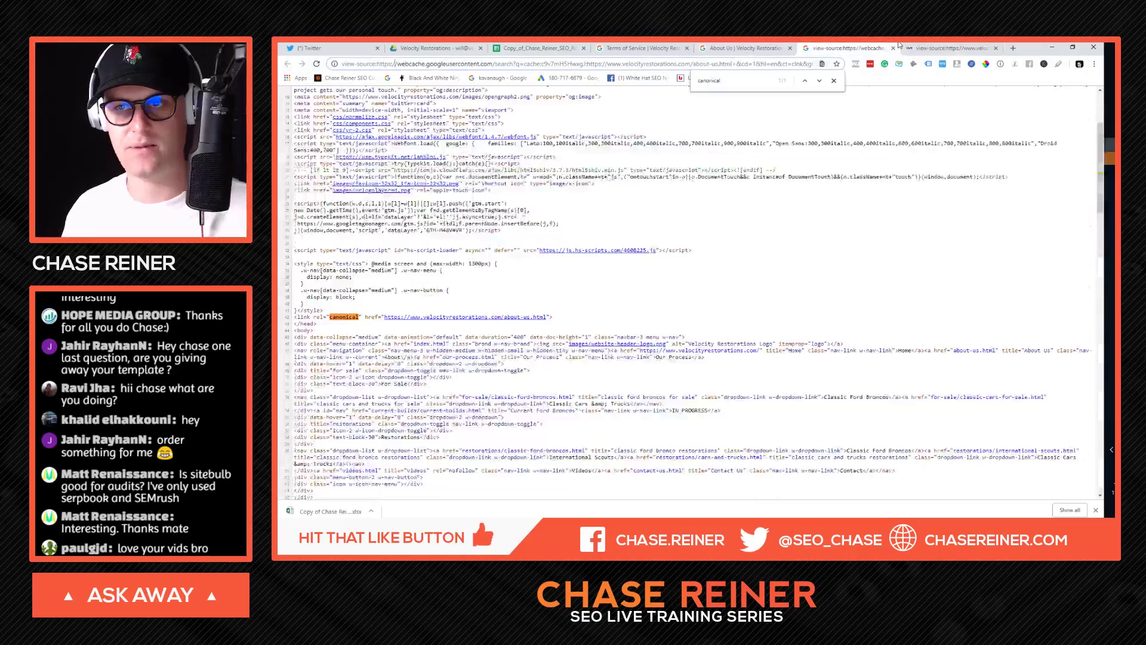
pyautogui.click(880, 48)
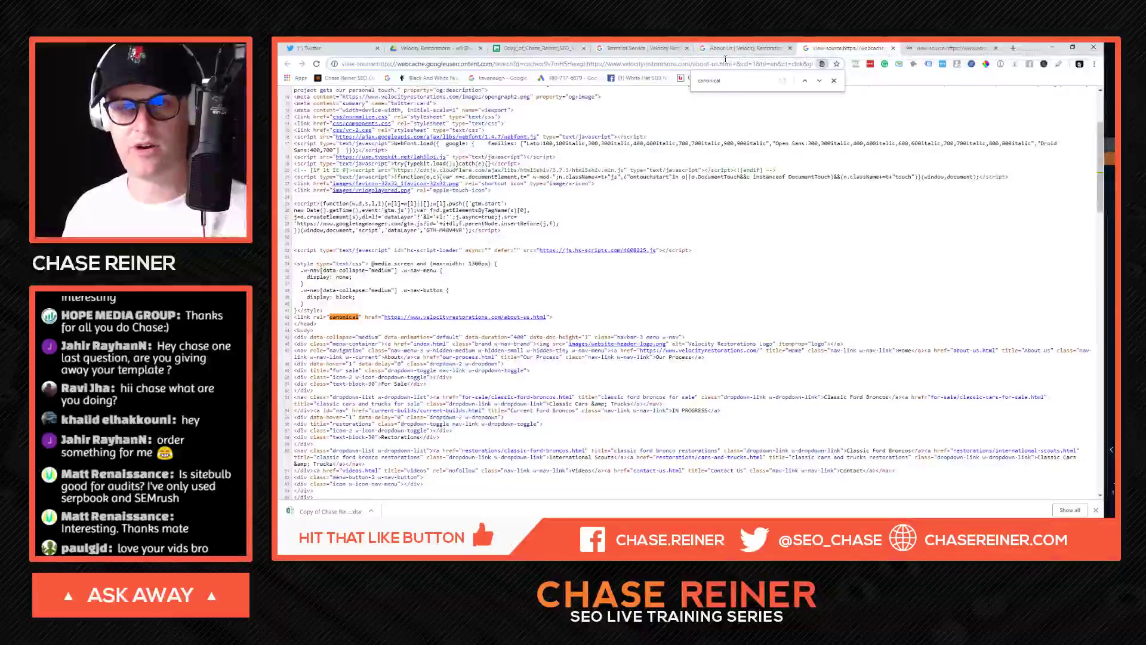
pyautogui.click(920, 46)
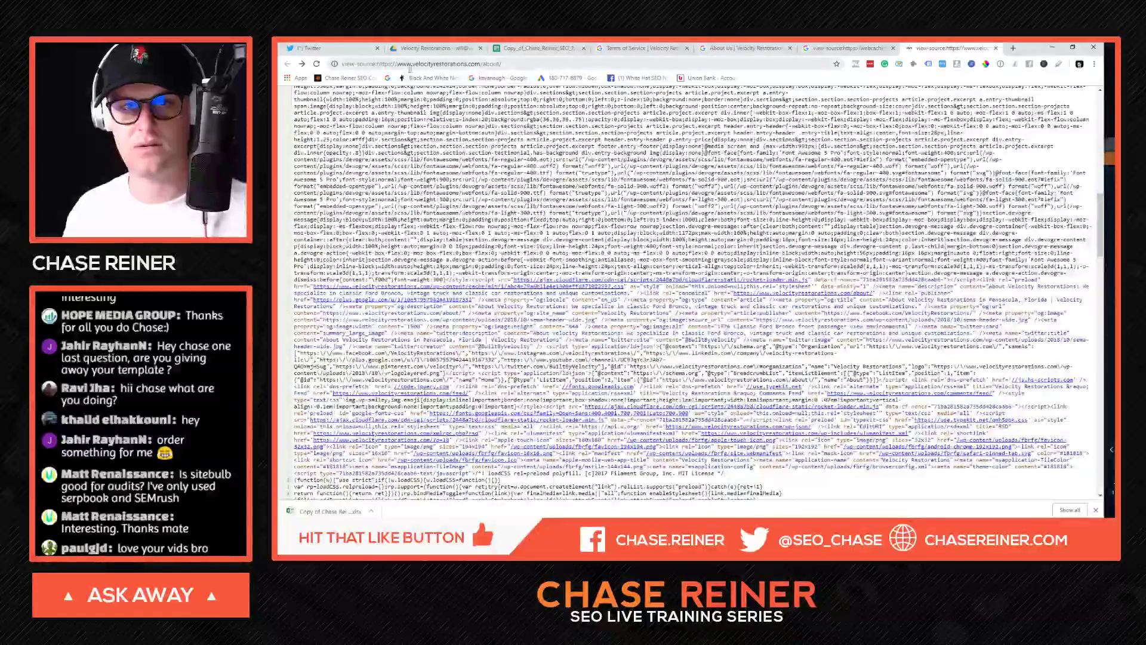
pyautogui.click(376, 66)
pyautogui.press('BackSpace')
pyautogui.press('BackSpace')
pyautogui.press('BackSpace')
pyautogui.press('BackSpace')
pyautogui.press('BackSpace')
pyautogui.press('BackSpace')
pyautogui.press('BackSpace')
pyautogui.press('BackSpace')
pyautogui.press('BackSpace')
pyautogui.press('BackSpace')
pyautogui.press('BackSpace')
pyautogui.press('BackSpace')
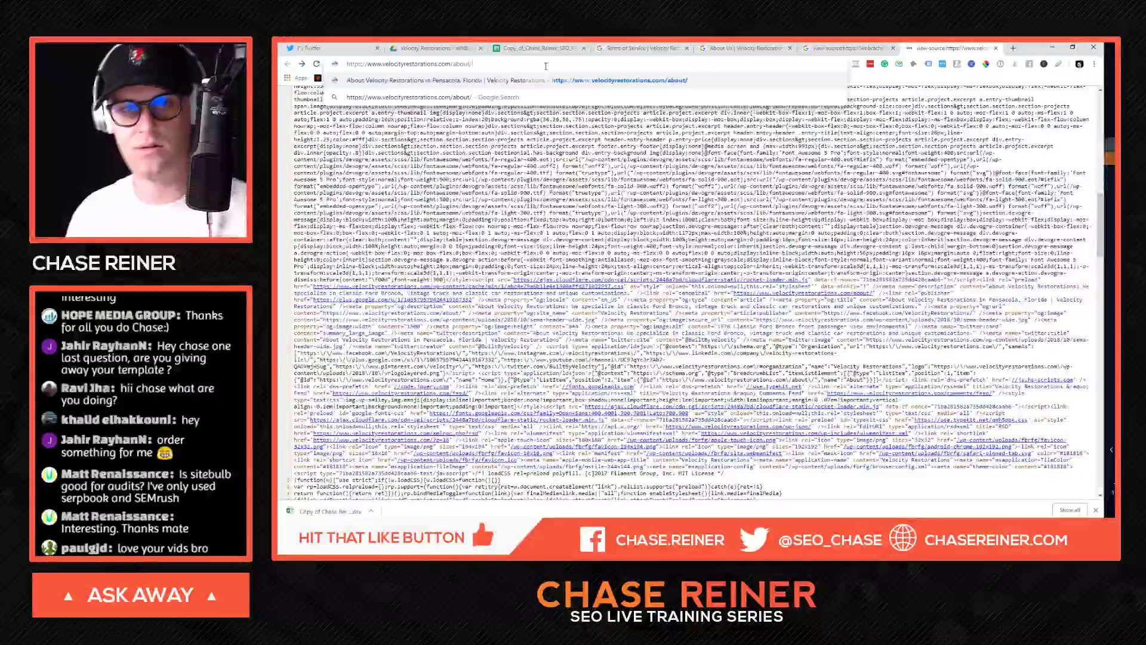
pyautogui.press('BackSpace')
pyautogui.press('BackSpace')
pyautogui.press('BackSpace')
pyautogui.press('BackSpace')
pyautogui.press('BackSpace')
pyautogui.press('BackSpace')
pyautogui.press('BackSpace')
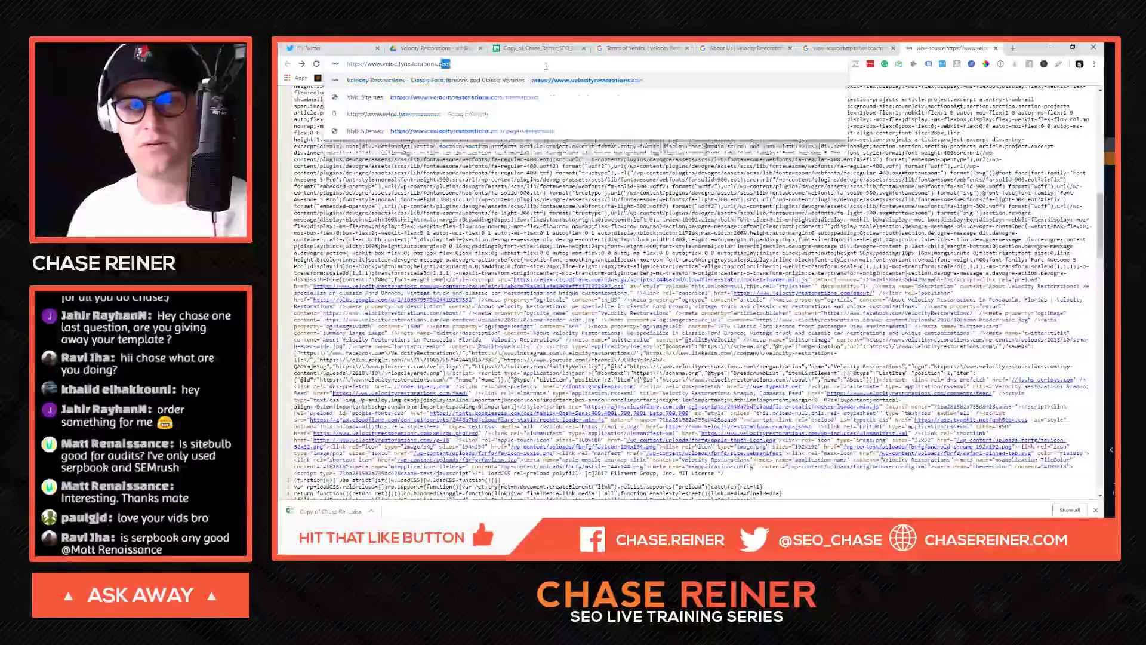
pyautogui.write('html')
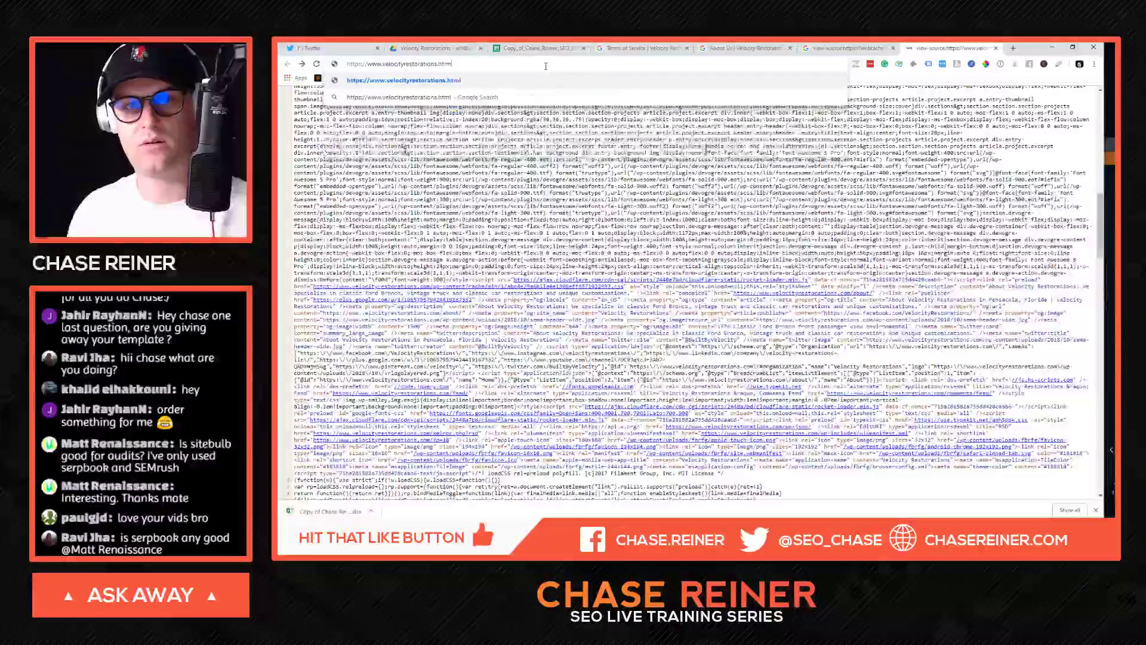
pyautogui.press('BackSpace')
pyautogui.press('BackSpace')
pyautogui.press('BackSpace')
pyautogui.press('BackSpace')
pyautogui.write('com.ht')
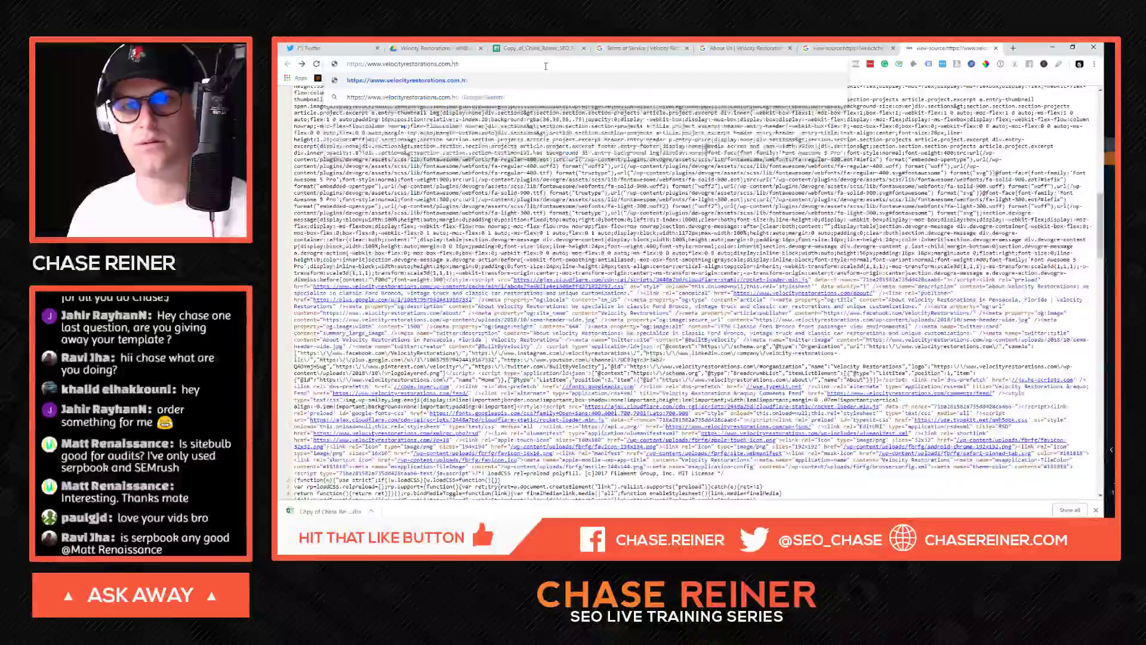
pyautogui.write('ml')
pyautogui.press('Return')
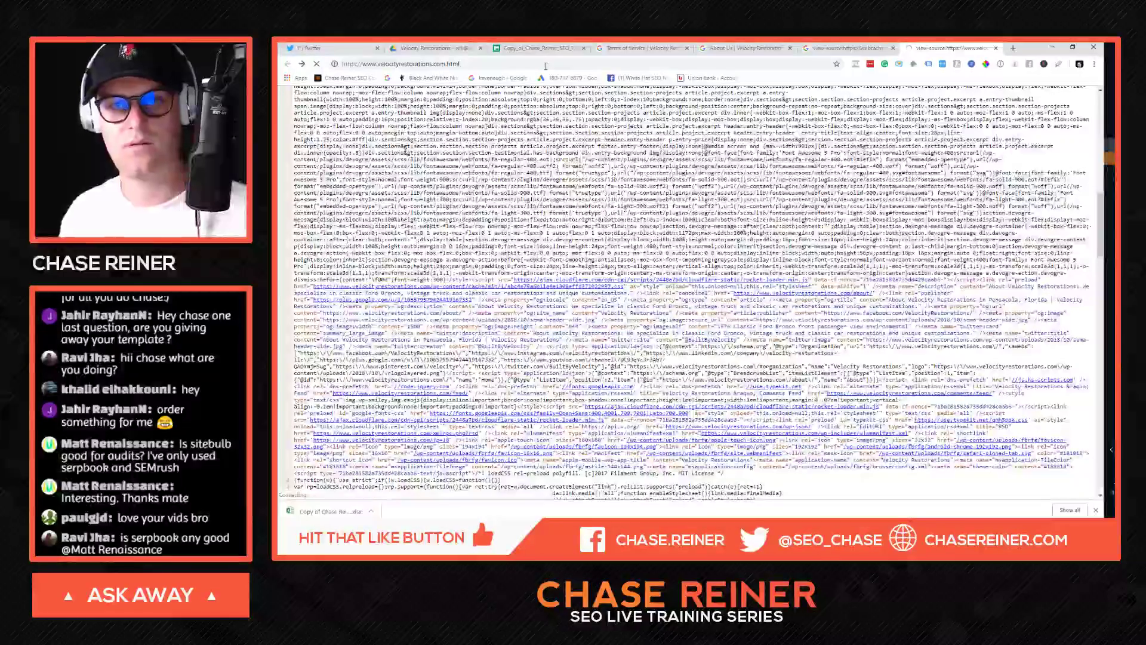
# Step: Compare the cached source with the loading .com.html tab and close the cached page's source tab
pyautogui.click(850, 48)
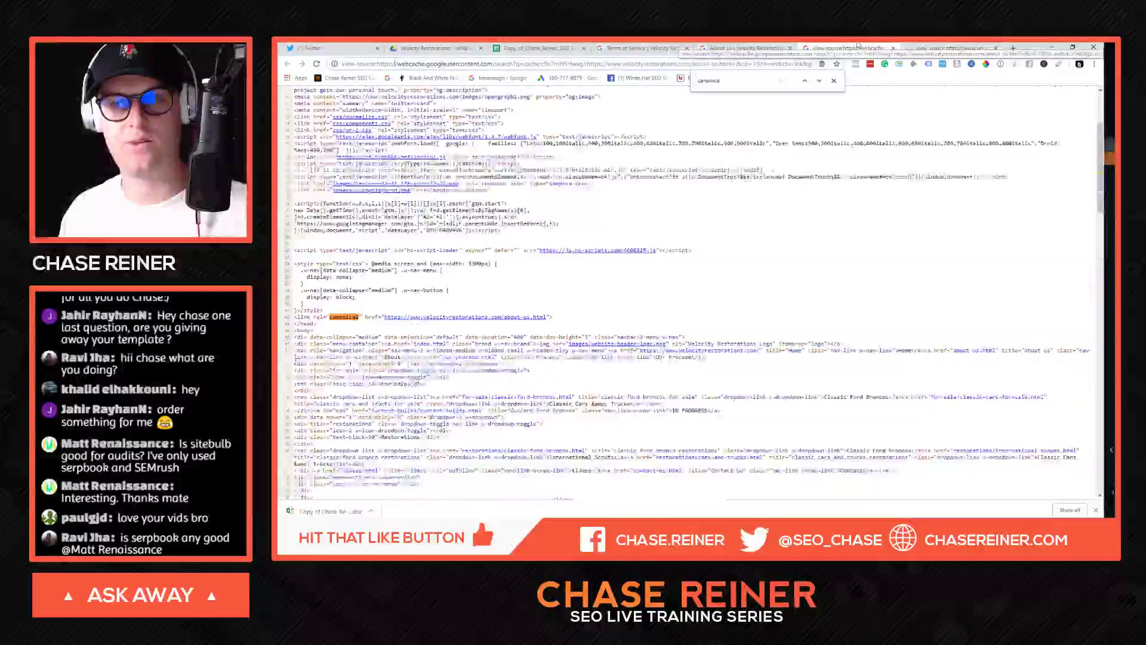
pyautogui.click(912, 50)
pyautogui.click(859, 48)
pyautogui.click(893, 48)
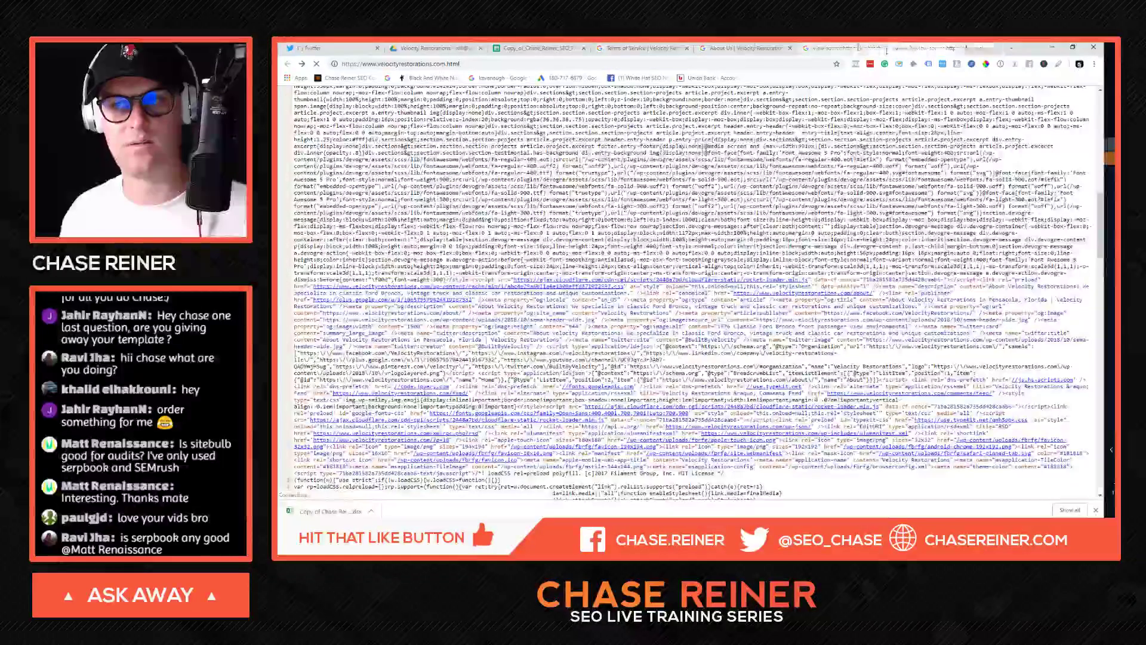
pyautogui.click(875, 47)
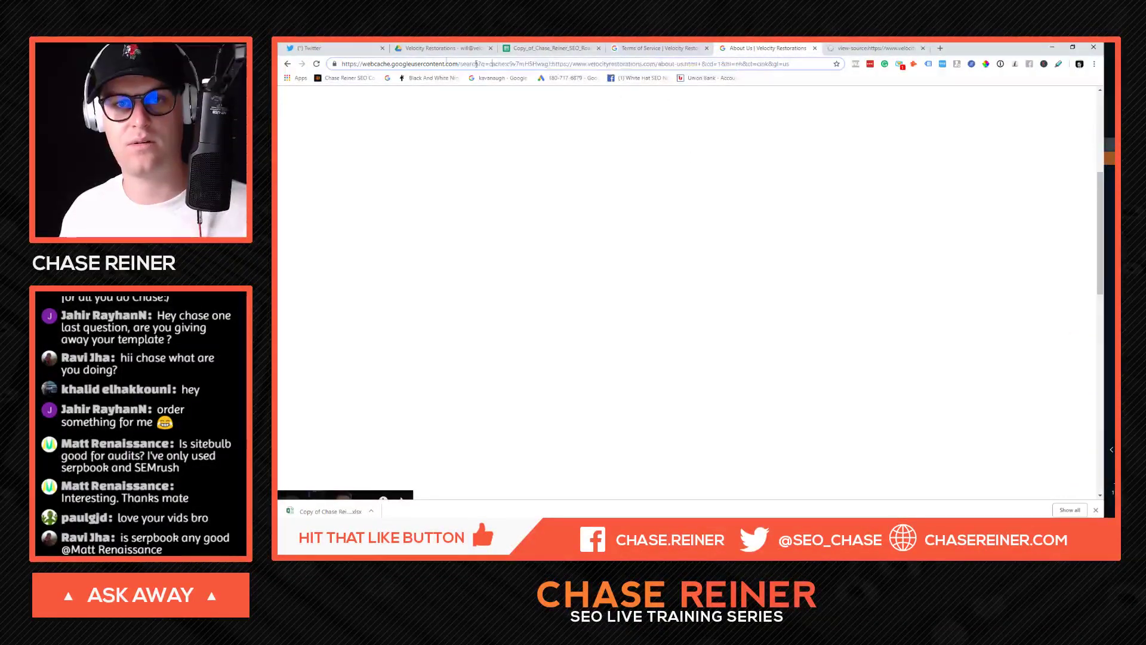
pyautogui.doubleClick(404, 64)
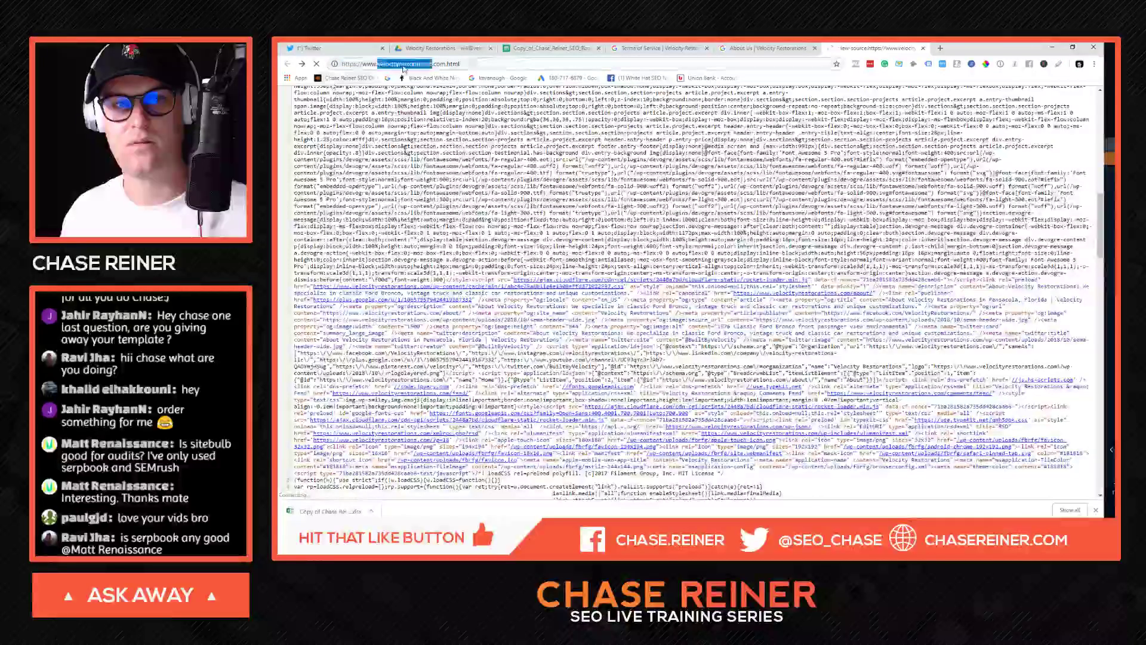
pyautogui.tripleClick(497, 62)
pyautogui.hotkey('ctrl', 'c')
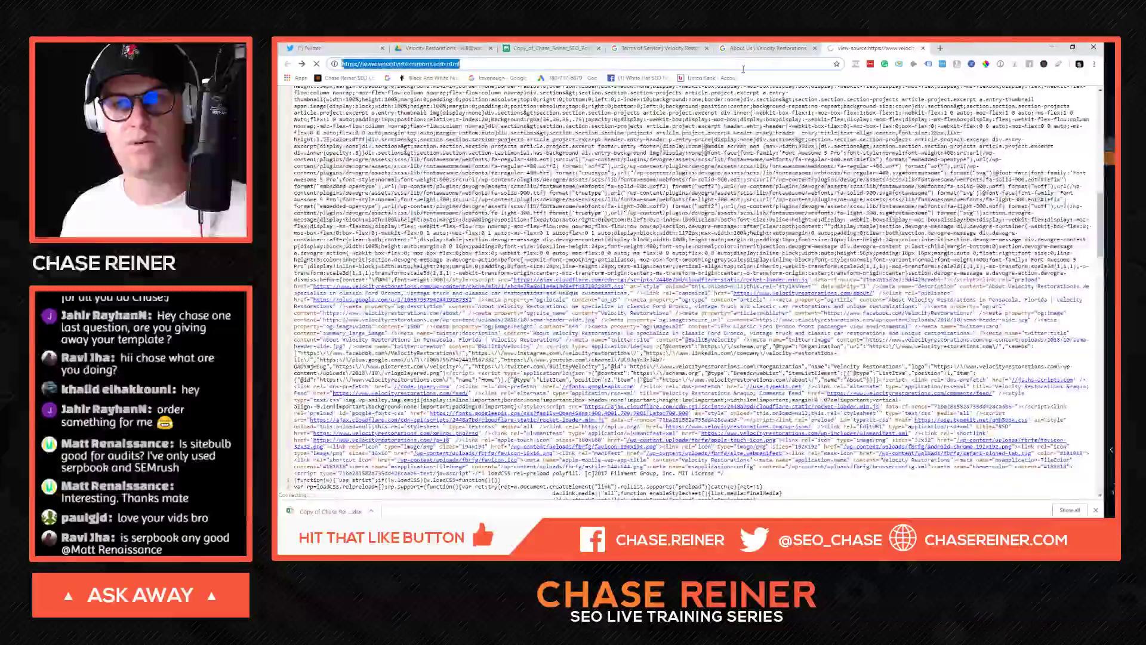
pyautogui.click(762, 53)
pyautogui.click(581, 64)
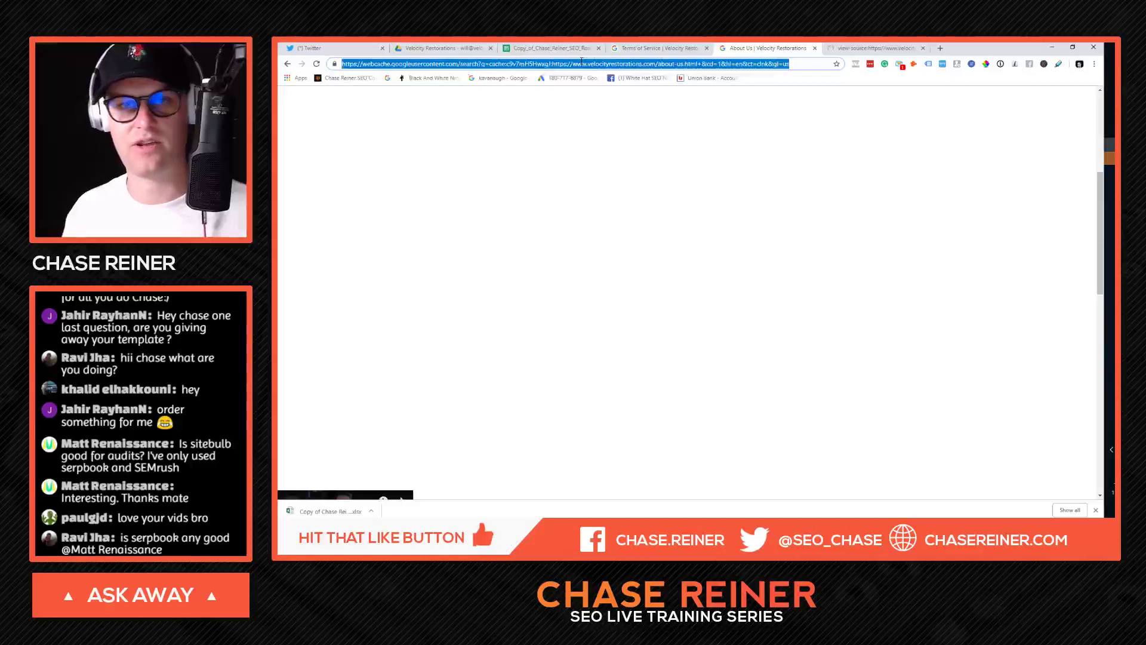
pyautogui.hotkey('ctrl', 'v')
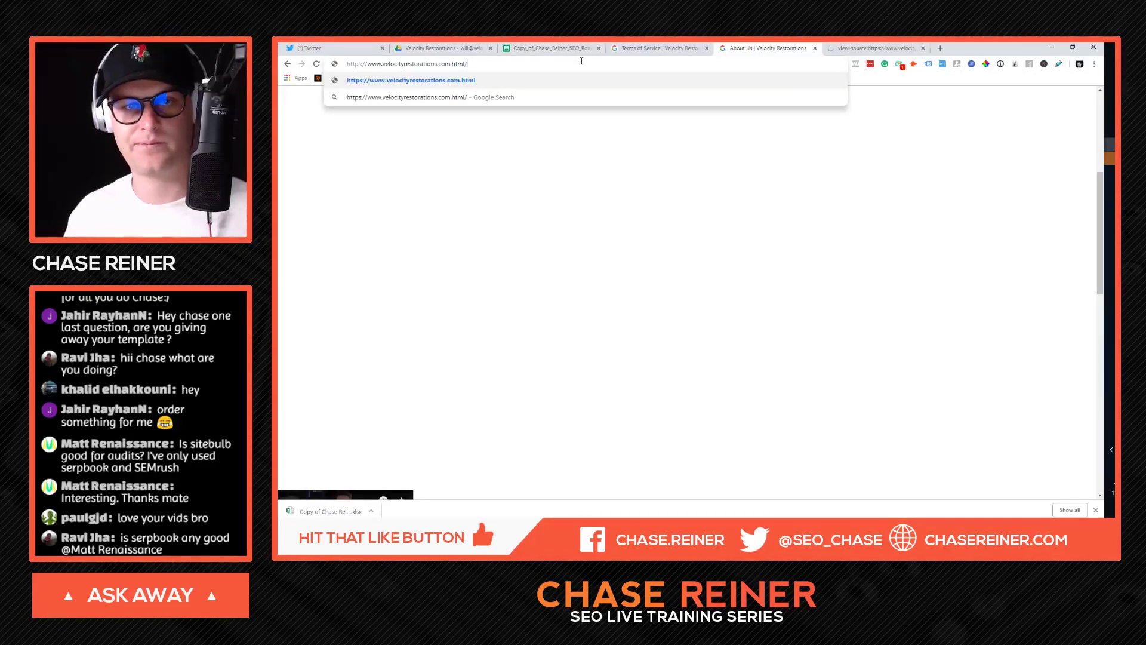
pyautogui.press('Home')
pyautogui.write('site:')
pyautogui.press('Return')
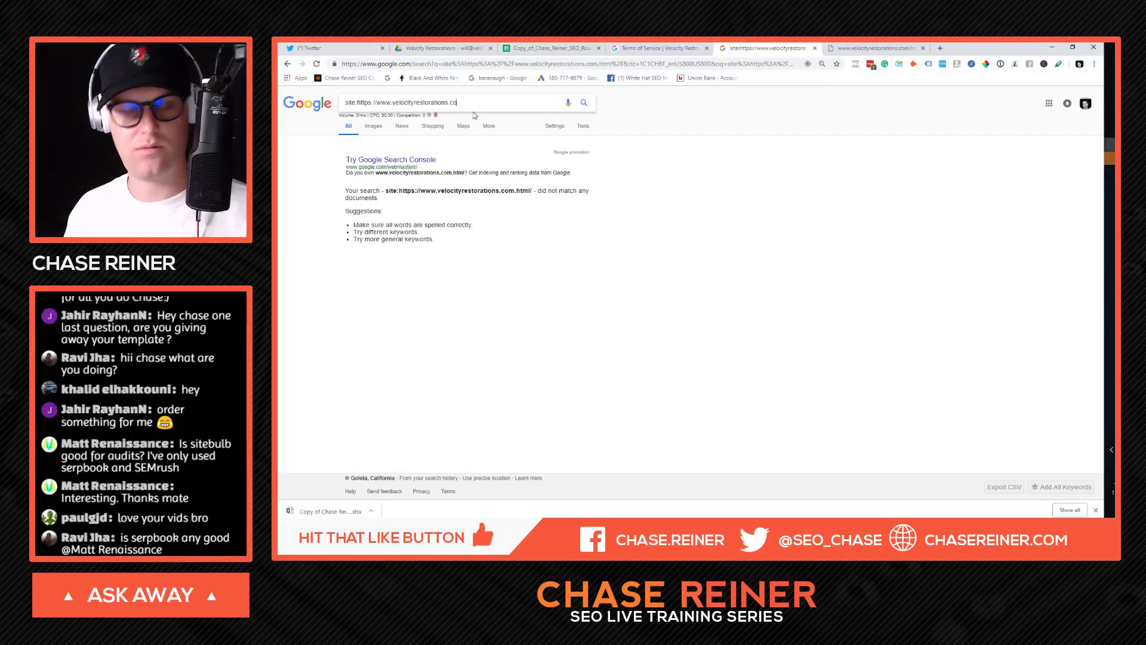
pyautogui.write('m')
pyautogui.press('Return')
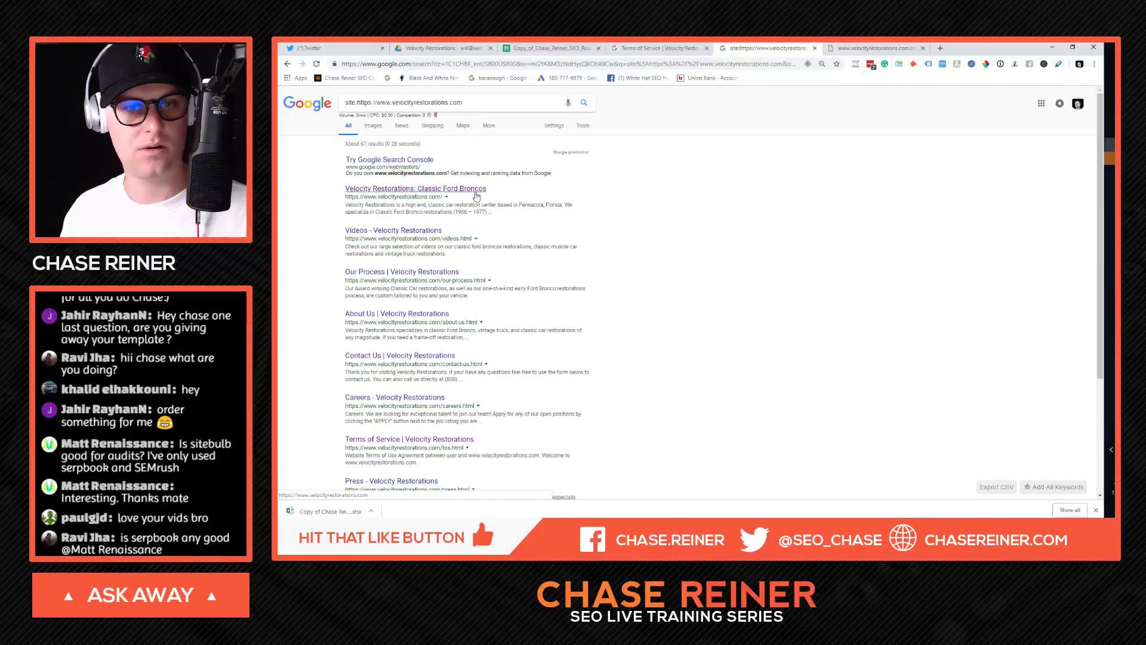
pyautogui.rightClick(436, 233)
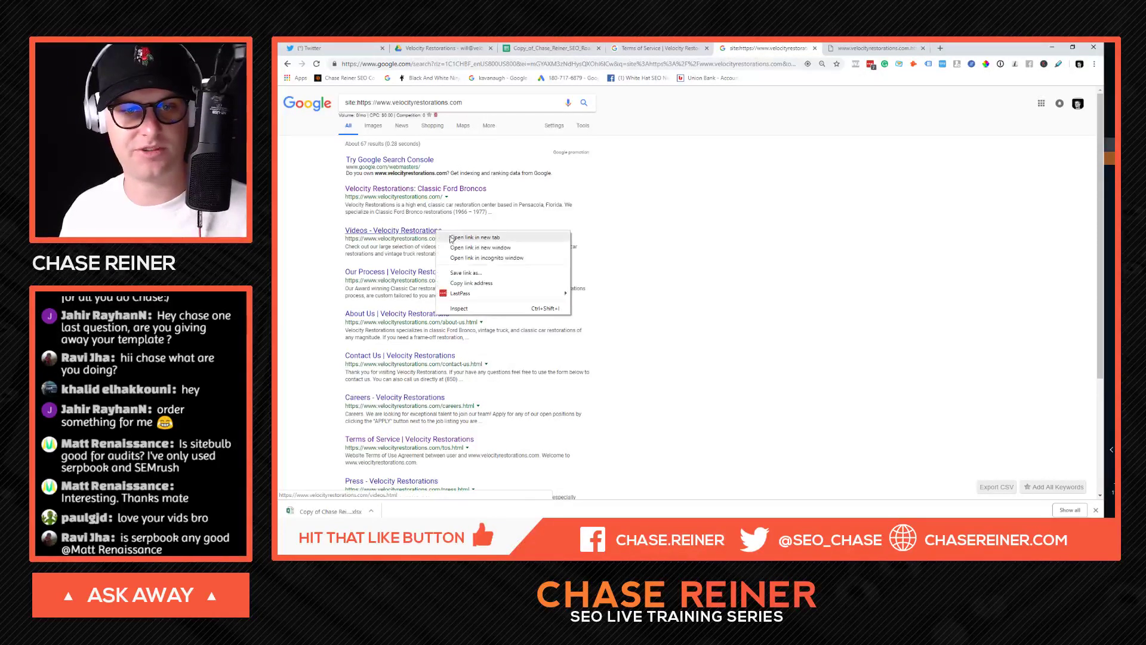
pyautogui.click(471, 236)
pyautogui.click(830, 49)
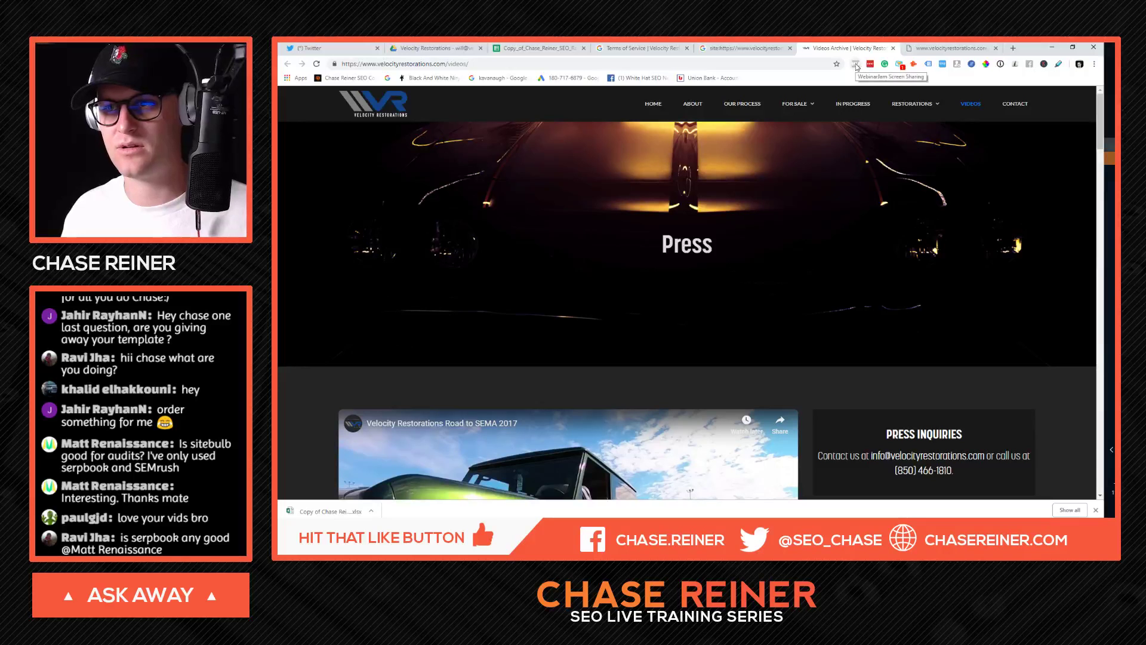
# Step: Open the source code of the live Videos page and search it for the canonical tag
pyautogui.rightClick(1058, 64)
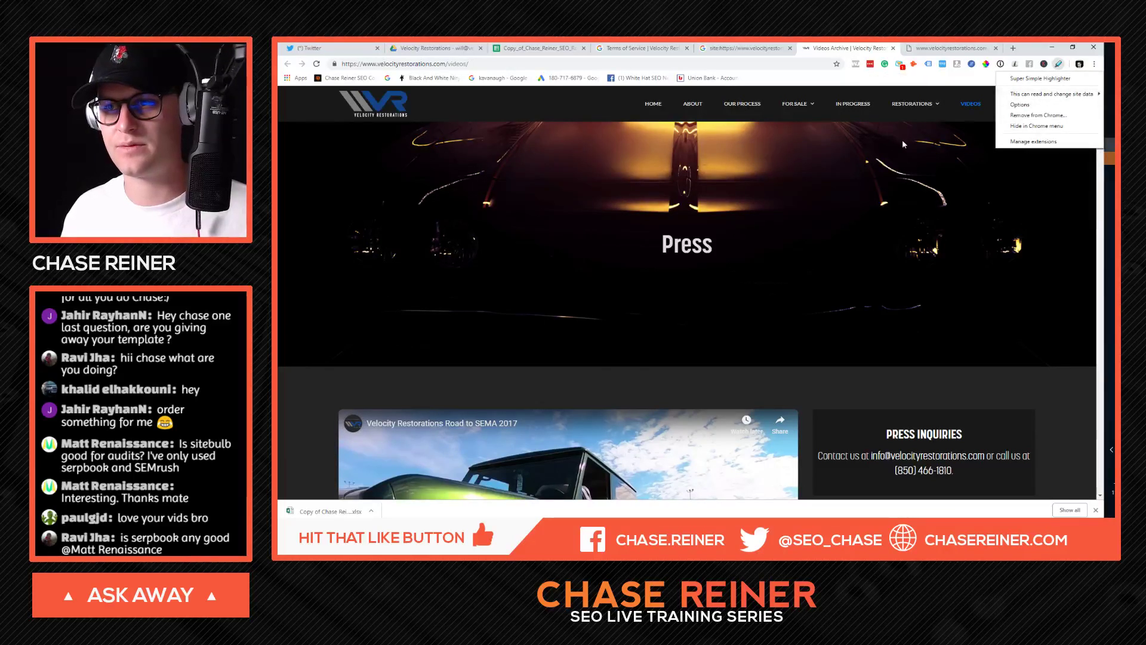
pyautogui.rightClick(858, 121)
pyautogui.rightClick(740, 121)
pyautogui.rightClick(672, 213)
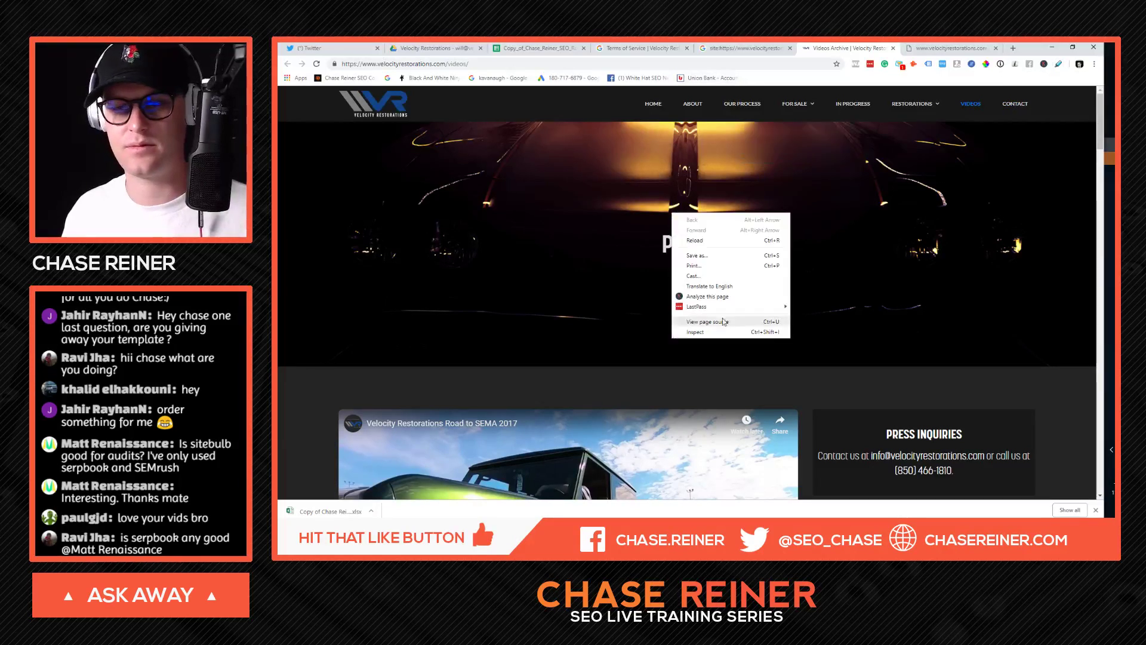
pyautogui.click(724, 322)
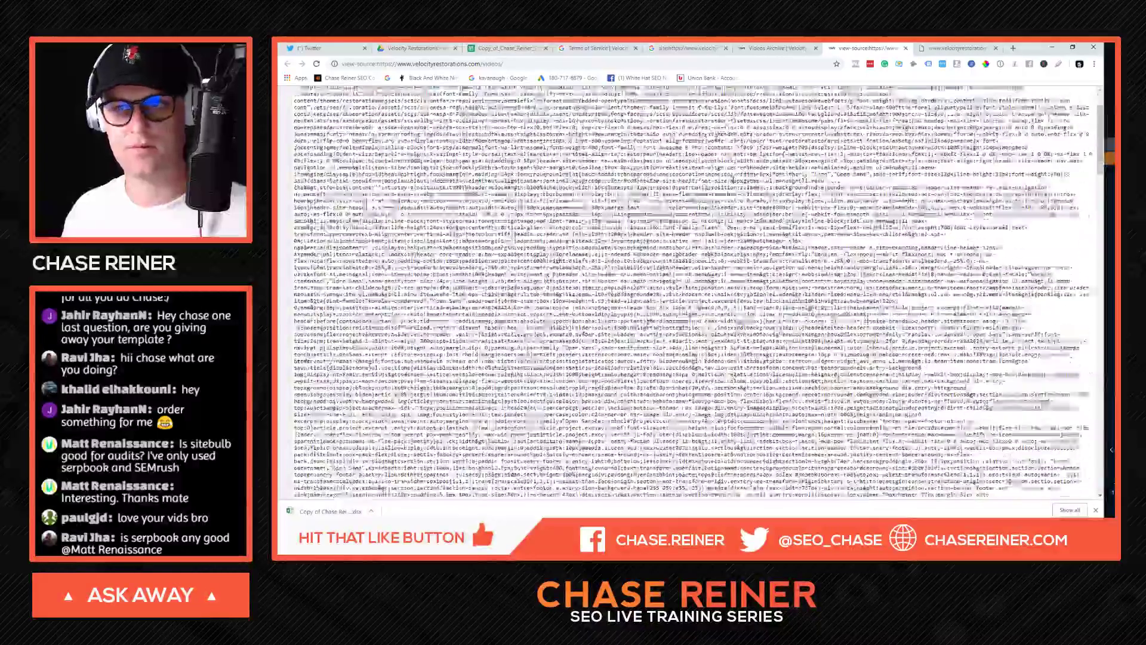
pyautogui.hotkey('ctrl', 'f')
pyautogui.write('canonic')
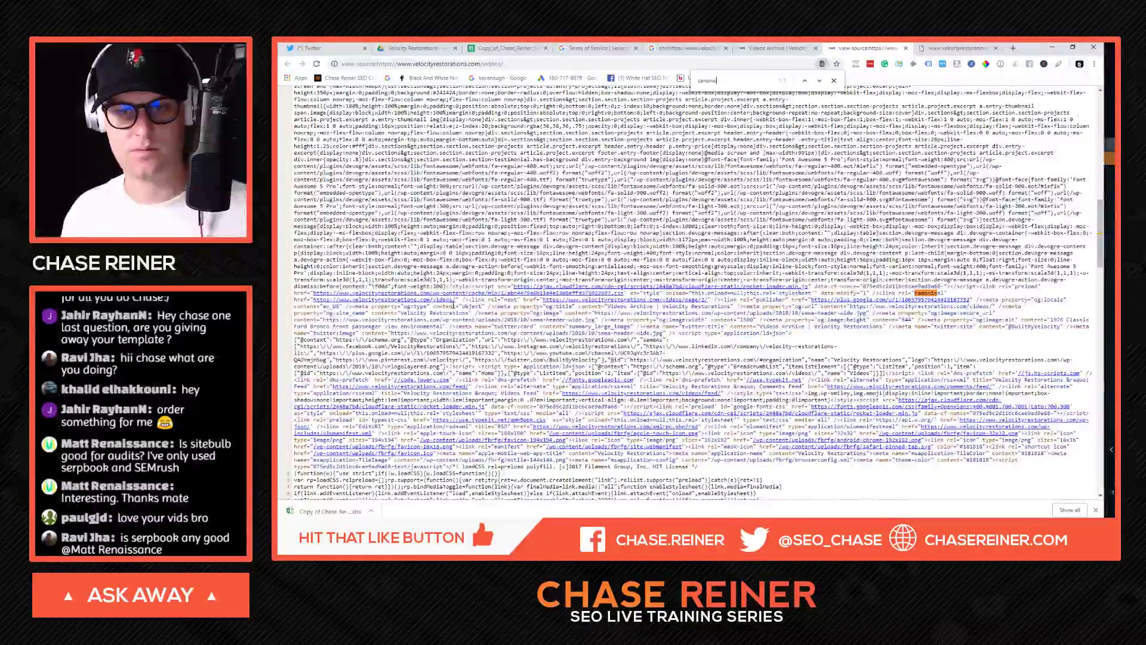
pyautogui.write('rel')
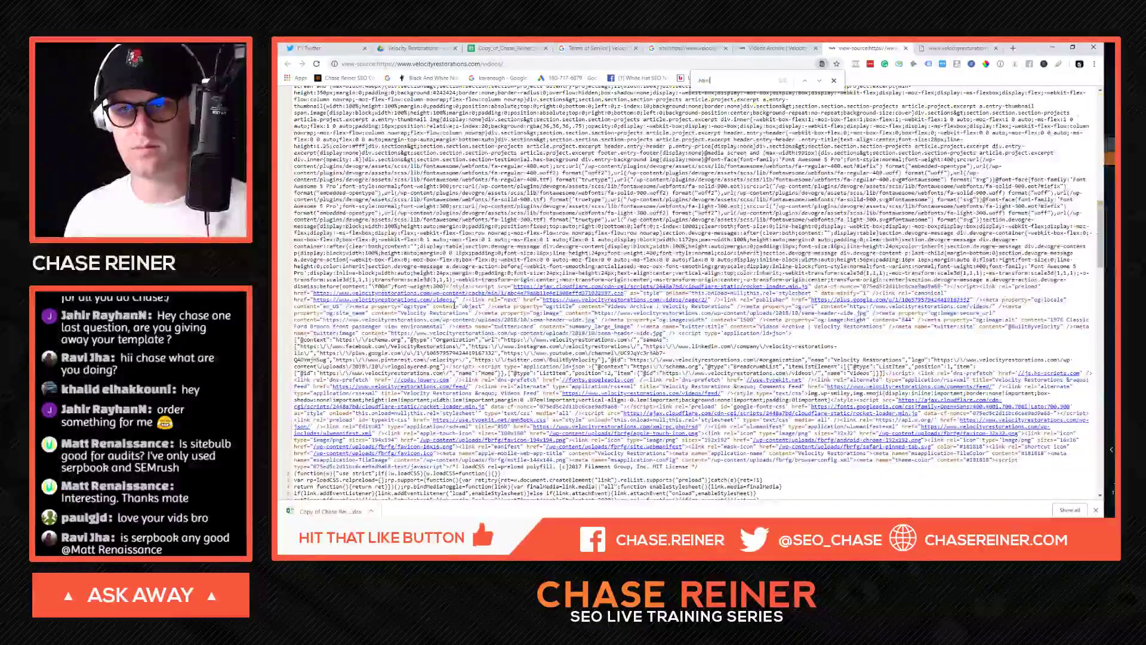
# Step: Close the Videos page's source tab and return to the Google site: search results
pyautogui.click(776, 48)
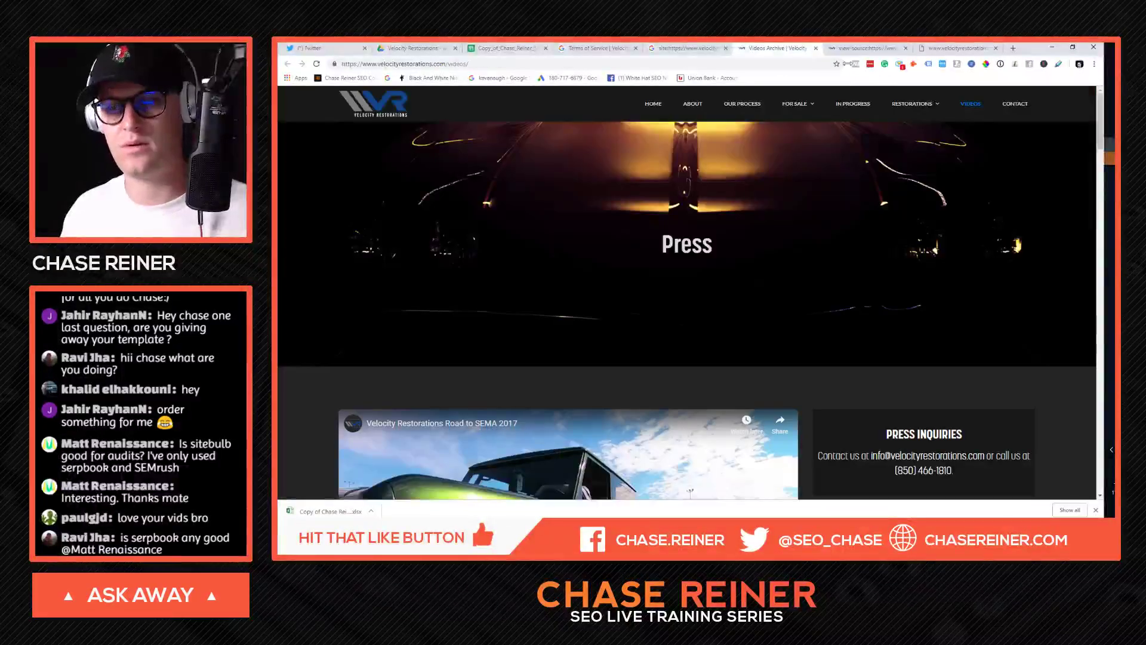
pyautogui.rightClick(907, 49)
pyautogui.click(910, 49)
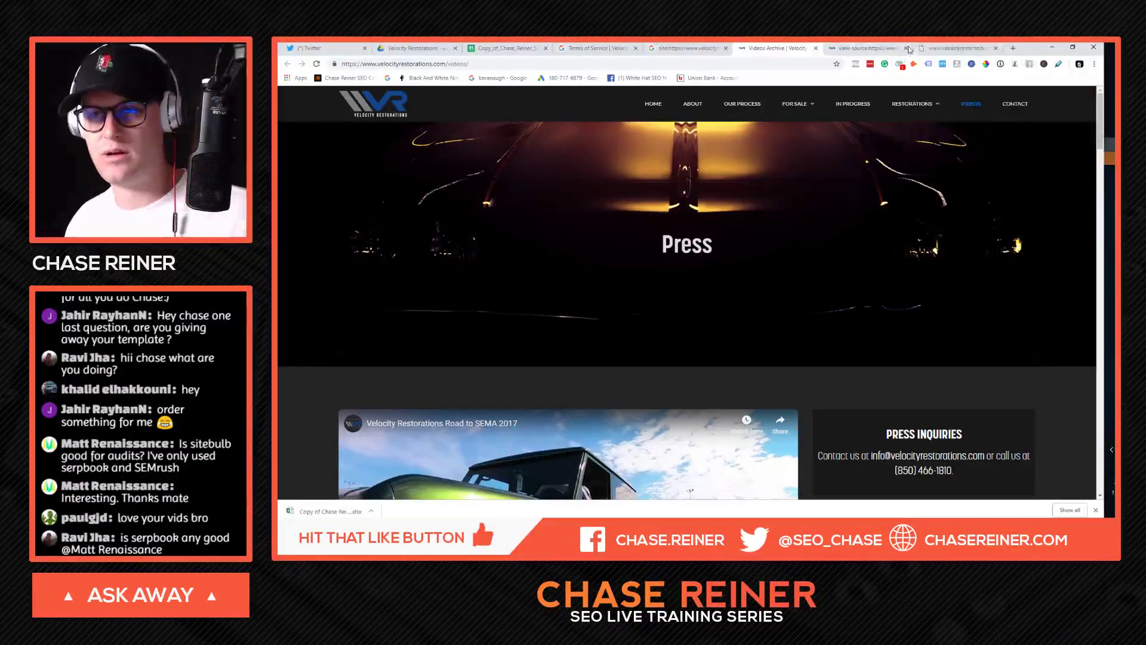
pyautogui.click(689, 47)
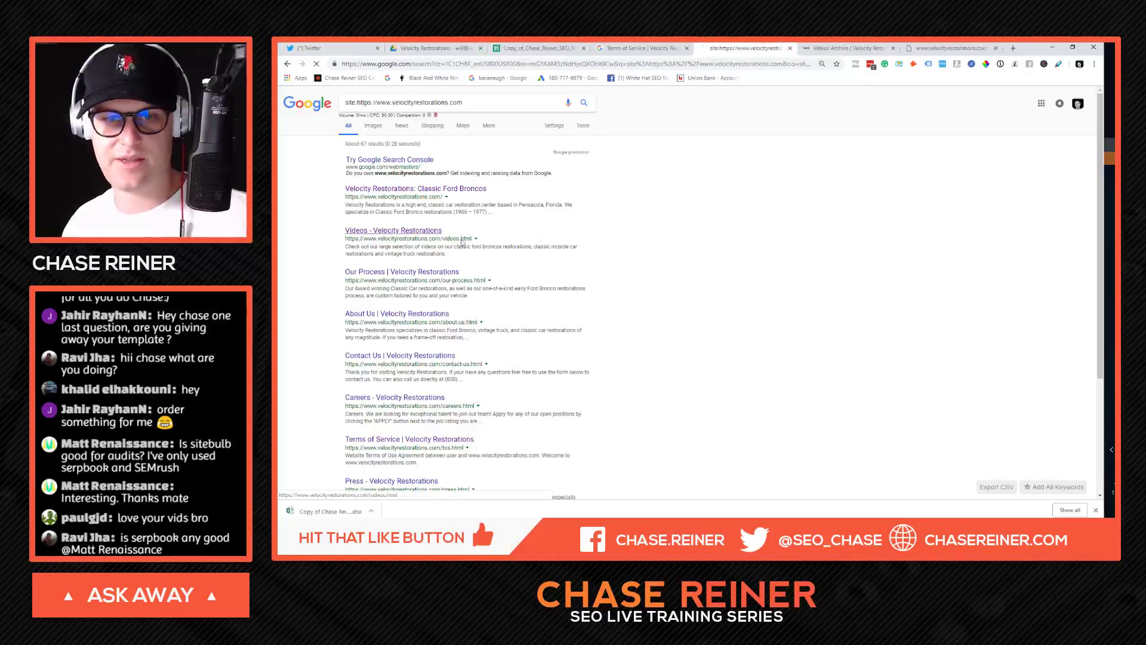
# Step: Open Google's cached copy of videos.html and look over its video listing and layout
pyautogui.hotkey('alt', 'Left')
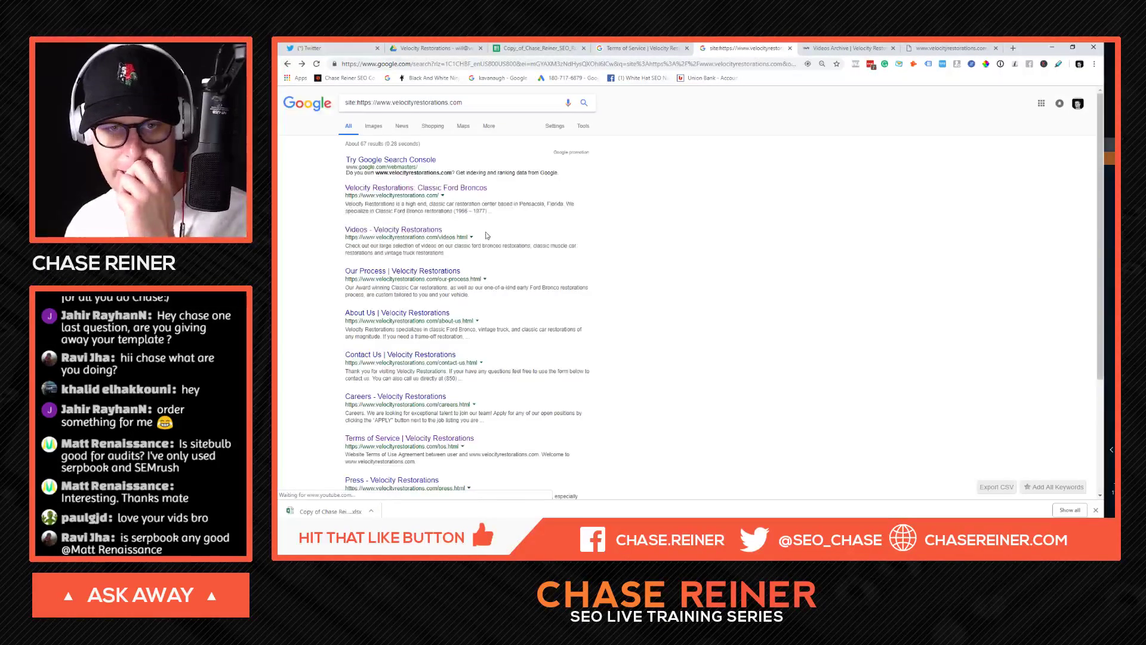
pyautogui.click(485, 246)
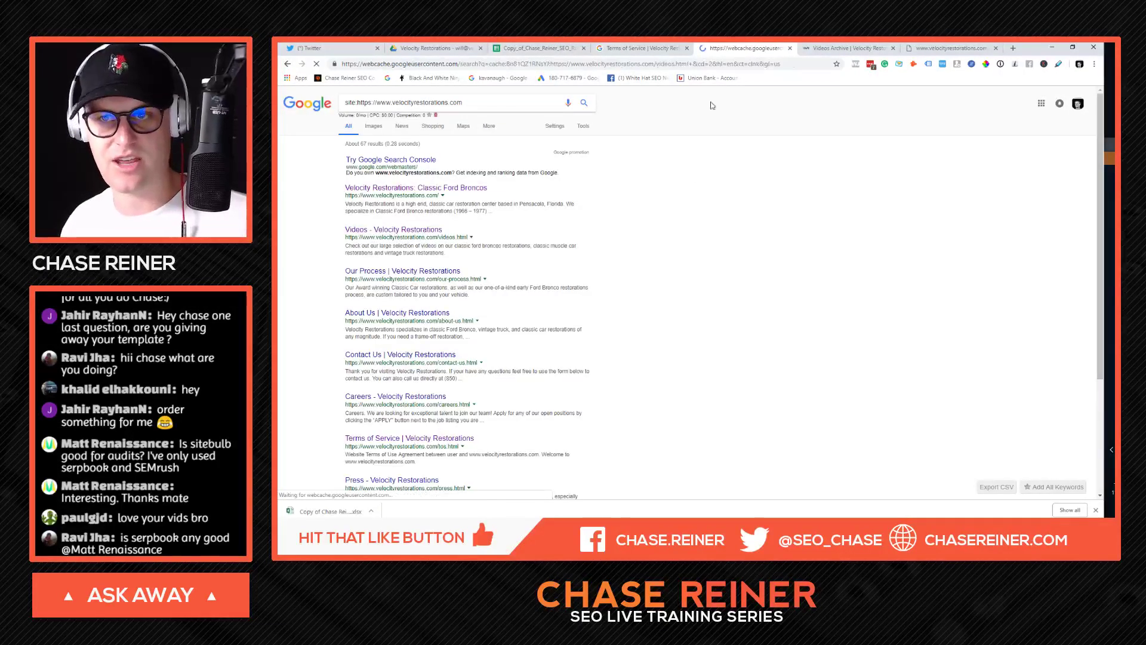
pyautogui.scroll(-10, 569, 243)
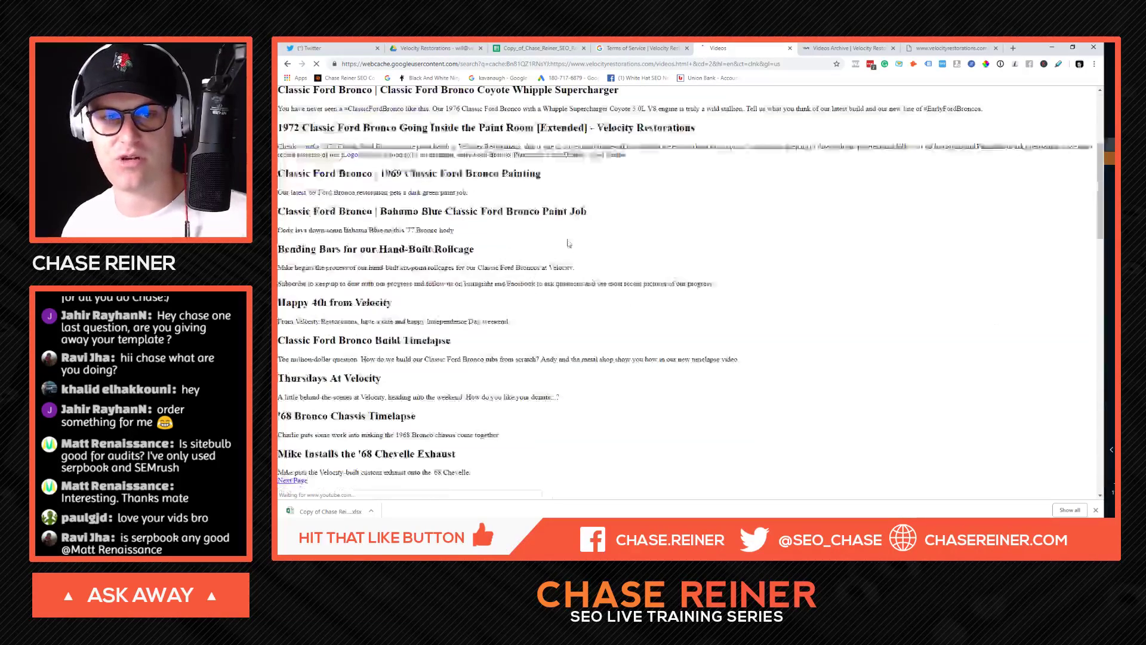
pyautogui.scroll(-6, 586, 279)
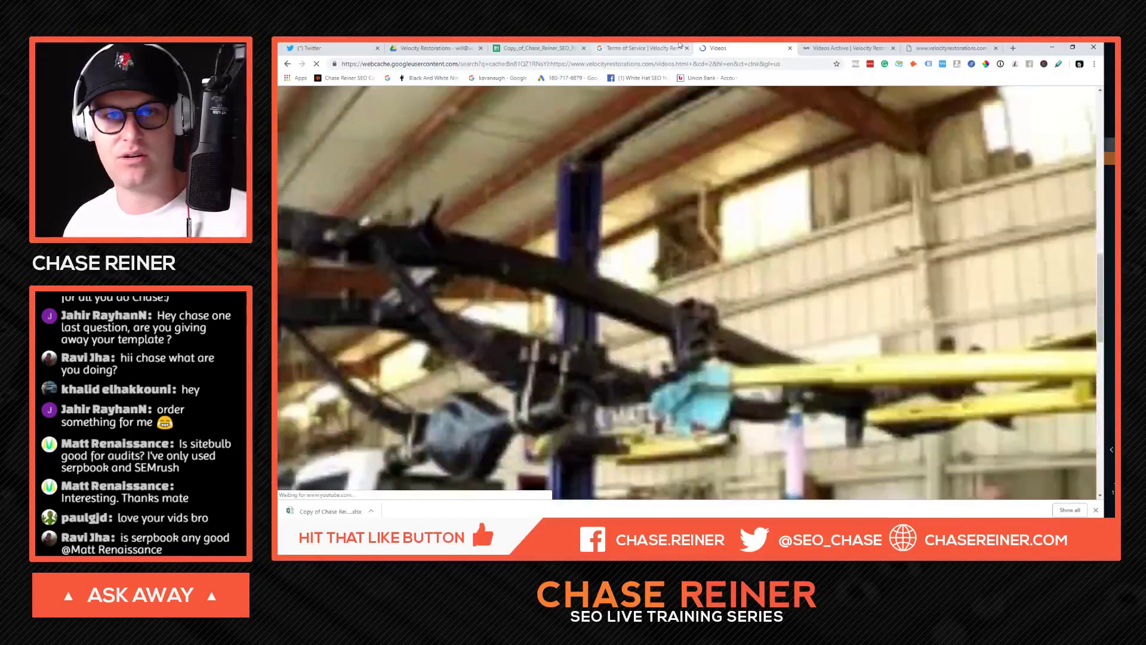
pyautogui.scroll(10, 682, 135)
pyautogui.scroll(5, 682, 135)
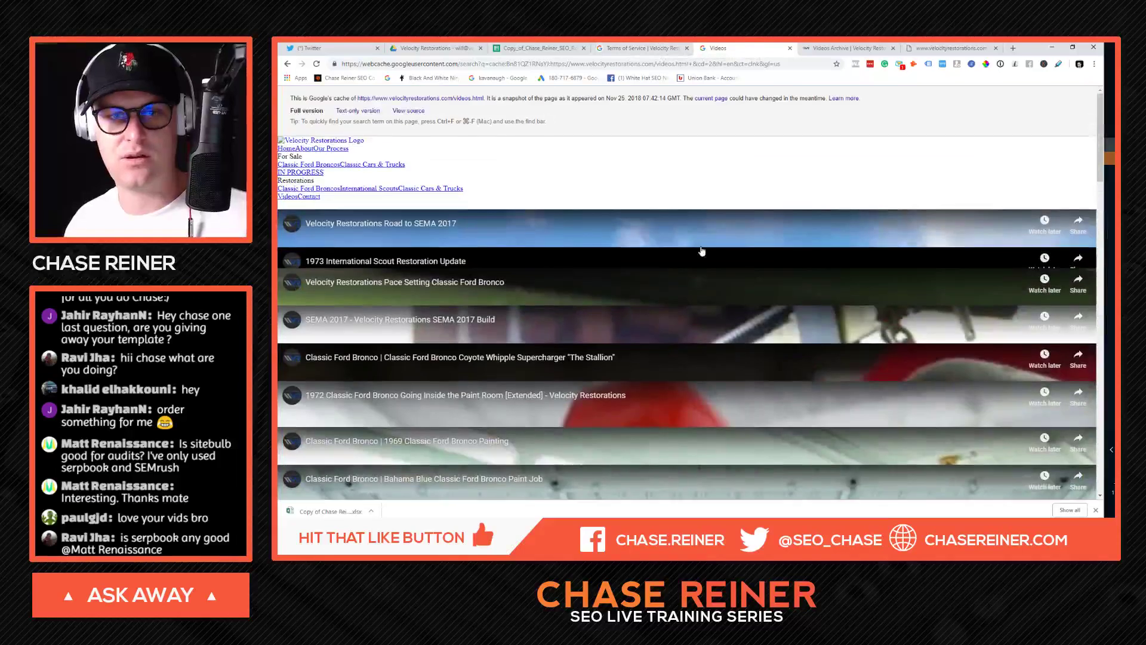
pyautogui.scroll(-10, 428, 163)
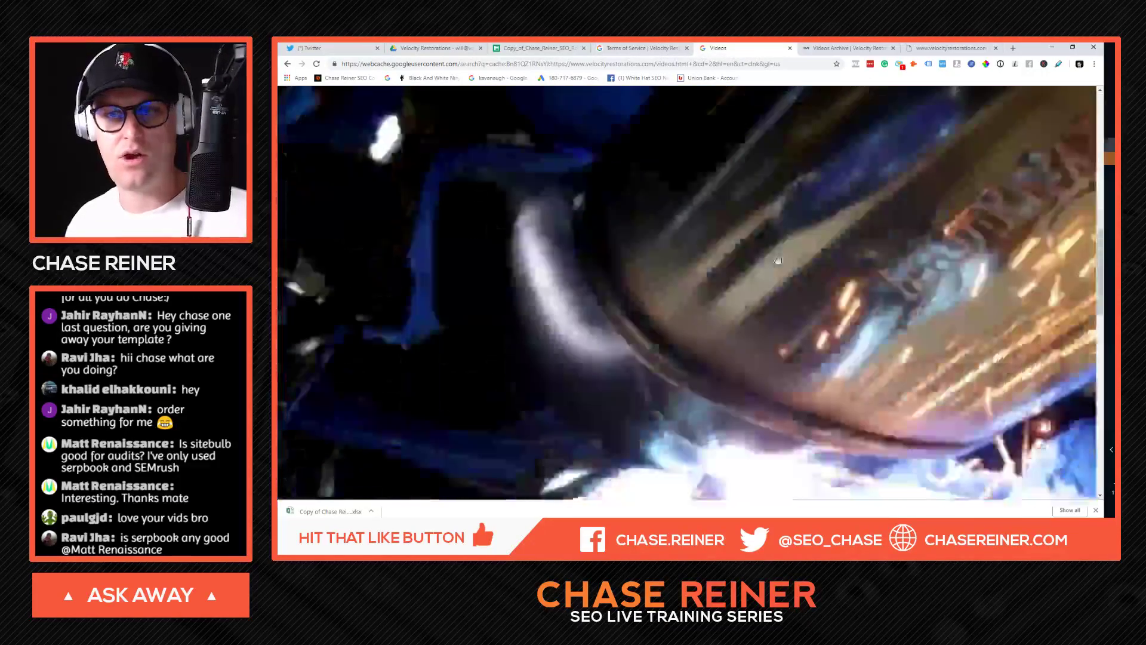
pyautogui.scroll(10, 1045, 354)
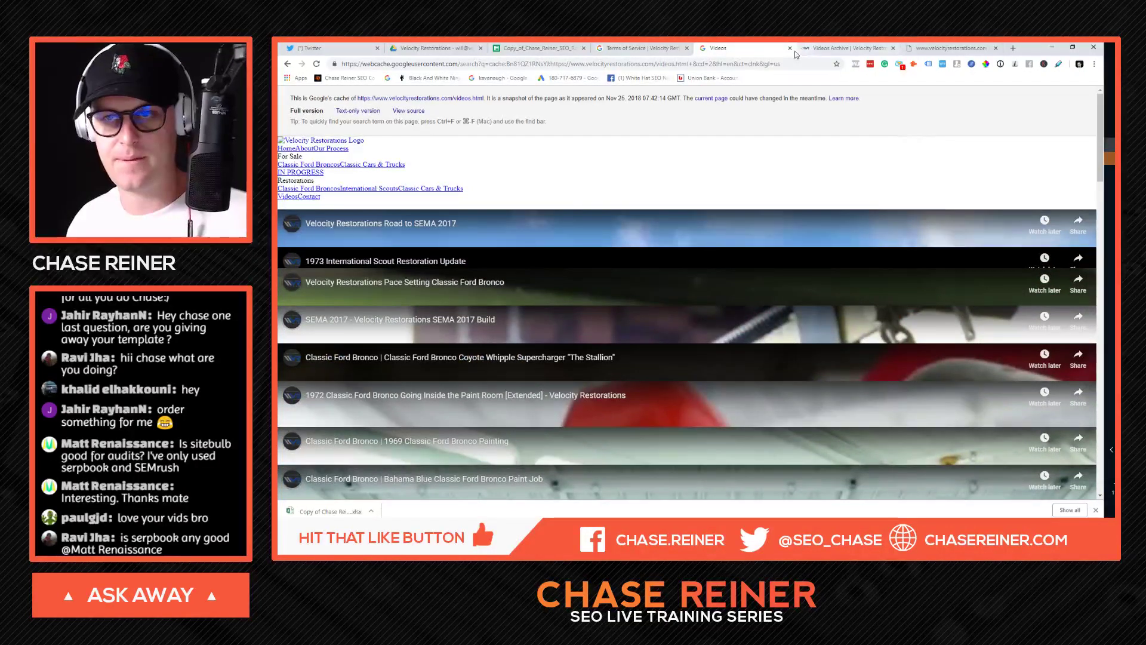
# Step: Close the Terms of Service and cached Videos tabs, and check the site crawl in Screaming Frog SEO Spider
pyautogui.click(789, 47)
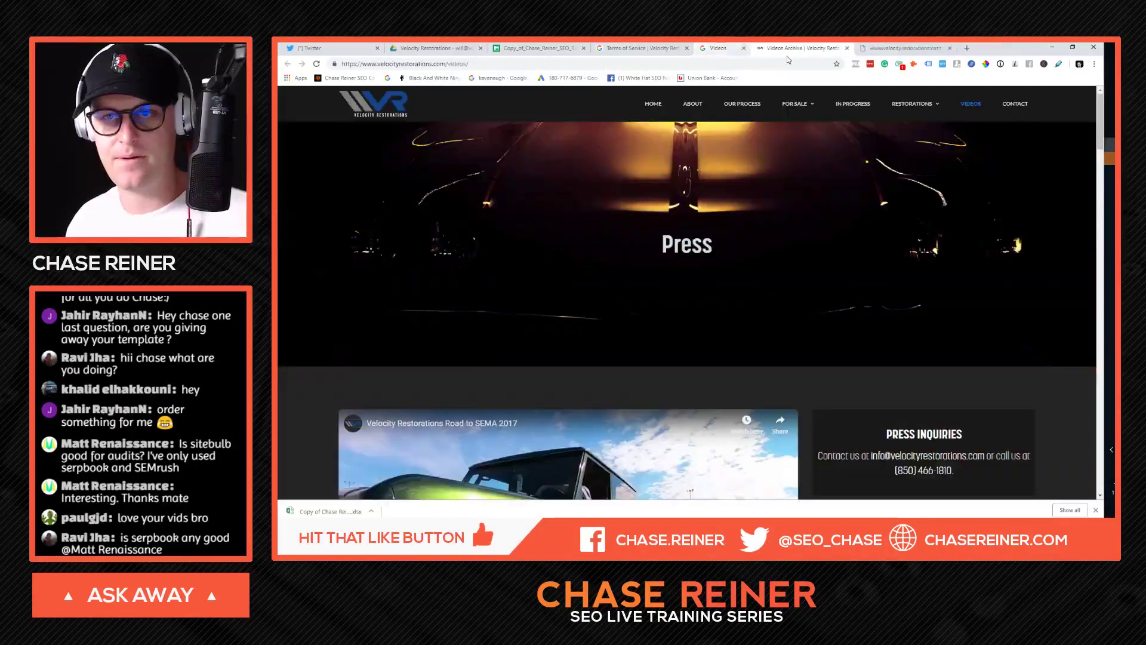
pyautogui.click(665, 48)
pyautogui.click(687, 48)
pyautogui.hotkey('alt', 'Tab')
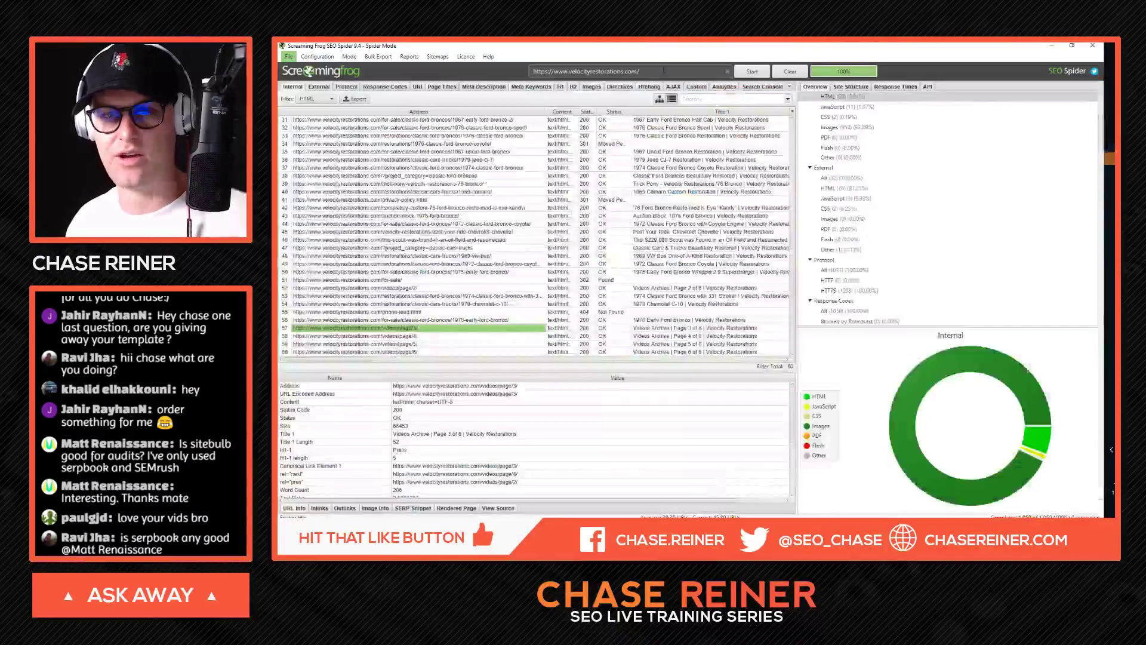
pyautogui.hotkey('alt', 'Tab')
pyautogui.hotkey('alt', 'Tab')
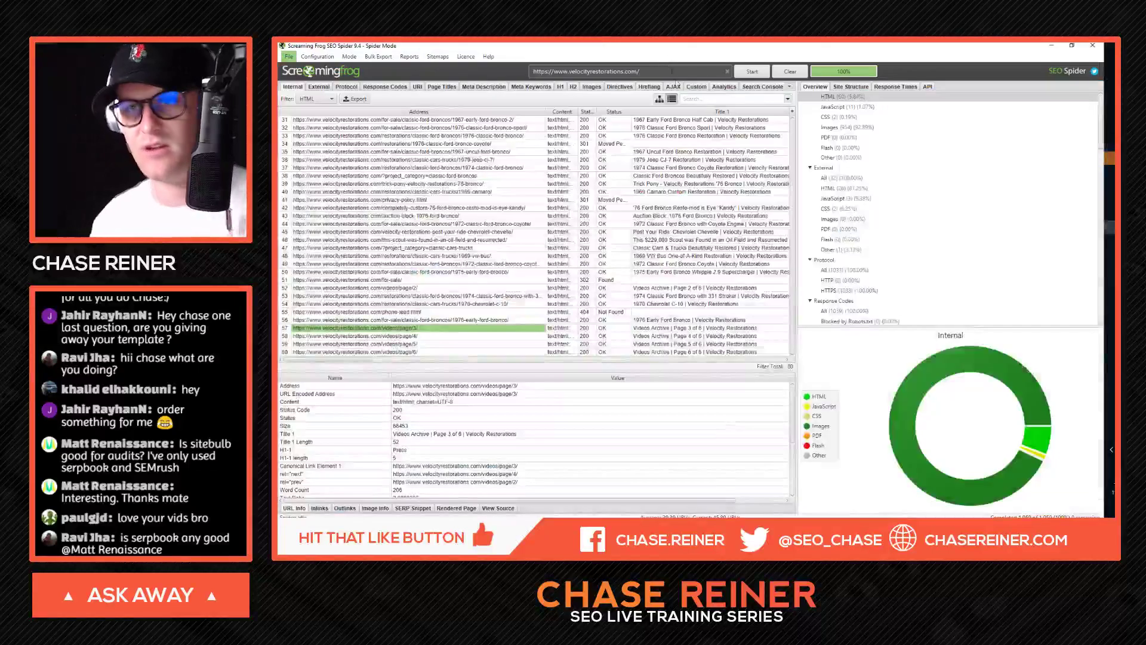
pyautogui.hotkey('alt', 'Tab')
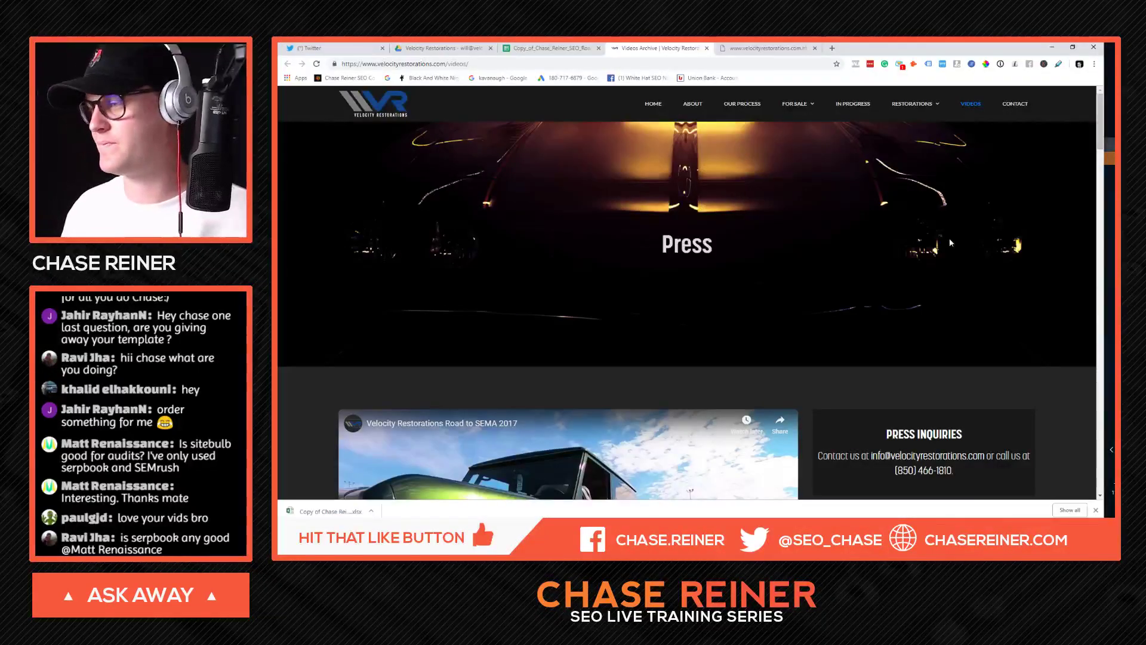
# Step: Clear the three old notes under Extra notes, rows 18 to 20, in the SEO Roadmap Template sheet
pyautogui.click(552, 48)
pyautogui.scroll(-5, 580, 362)
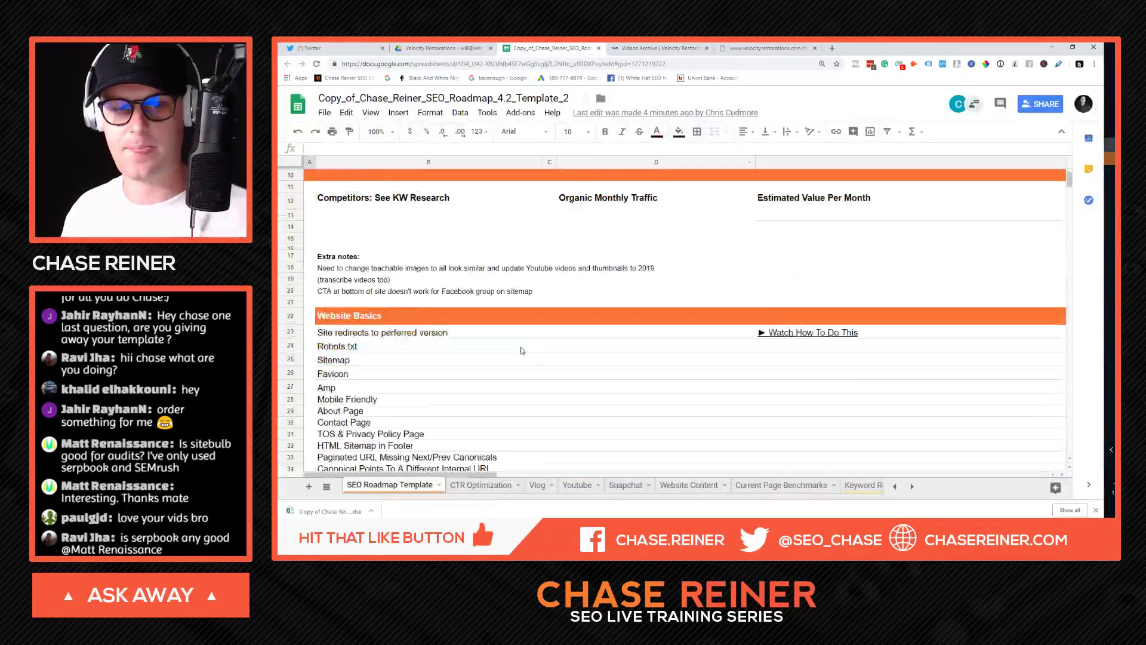
pyautogui.scroll(4, 580, 362)
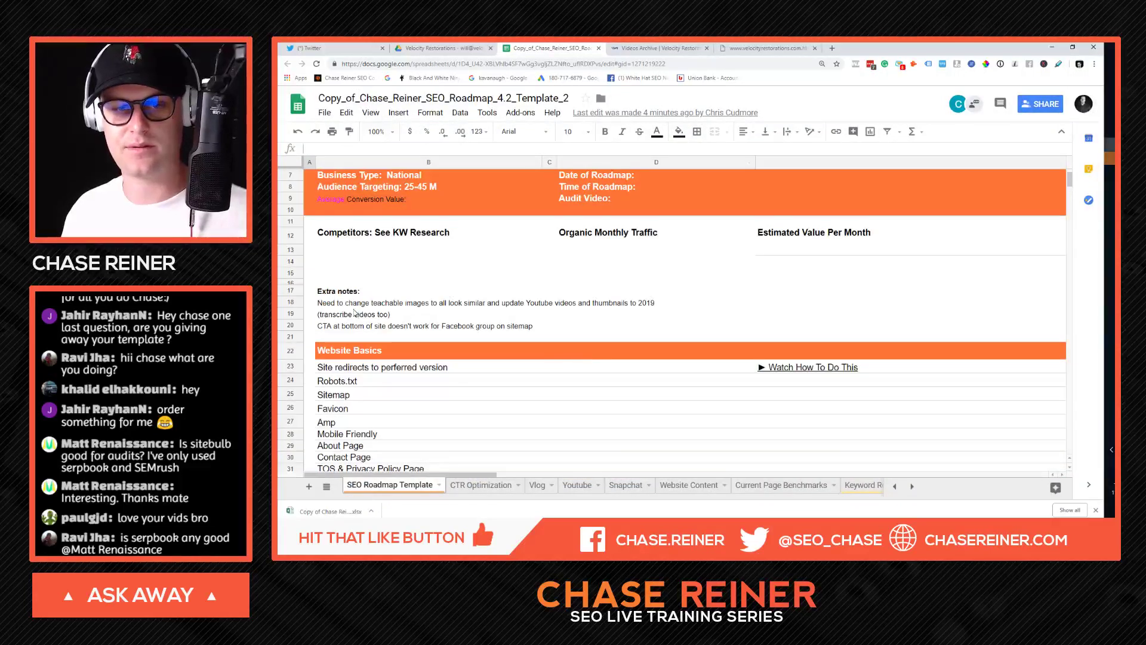
pyautogui.click(354, 302)
pyautogui.keyDown('shift'); pyautogui.click(349, 327); pyautogui.keyUp('shift')
pyautogui.press('Delete')
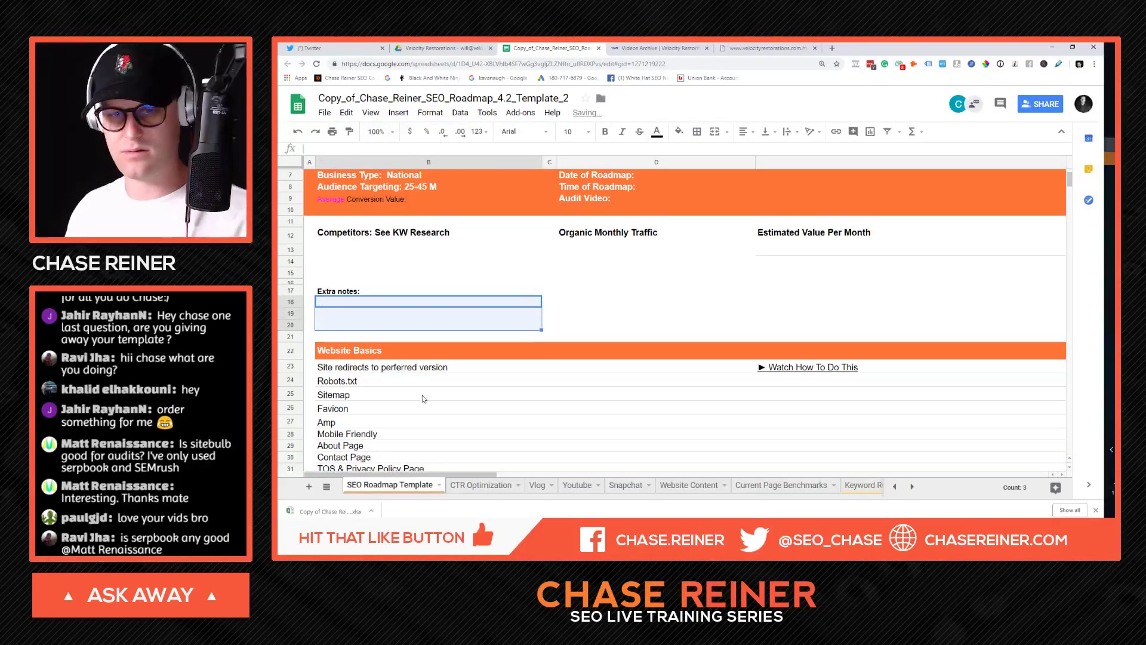
pyautogui.click(428, 408)
pyautogui.click(644, 48)
pyautogui.click(743, 48)
pyautogui.hotkey('alt', 'Tab')
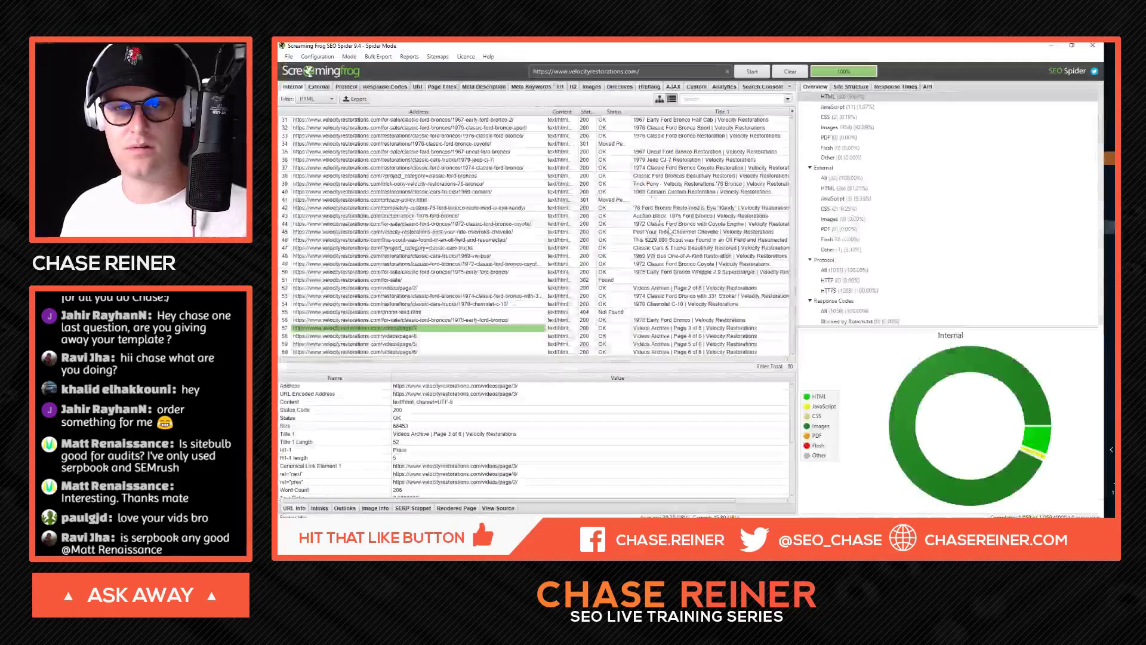
pyautogui.hotkey('alt', 'Tab')
pyautogui.click(658, 47)
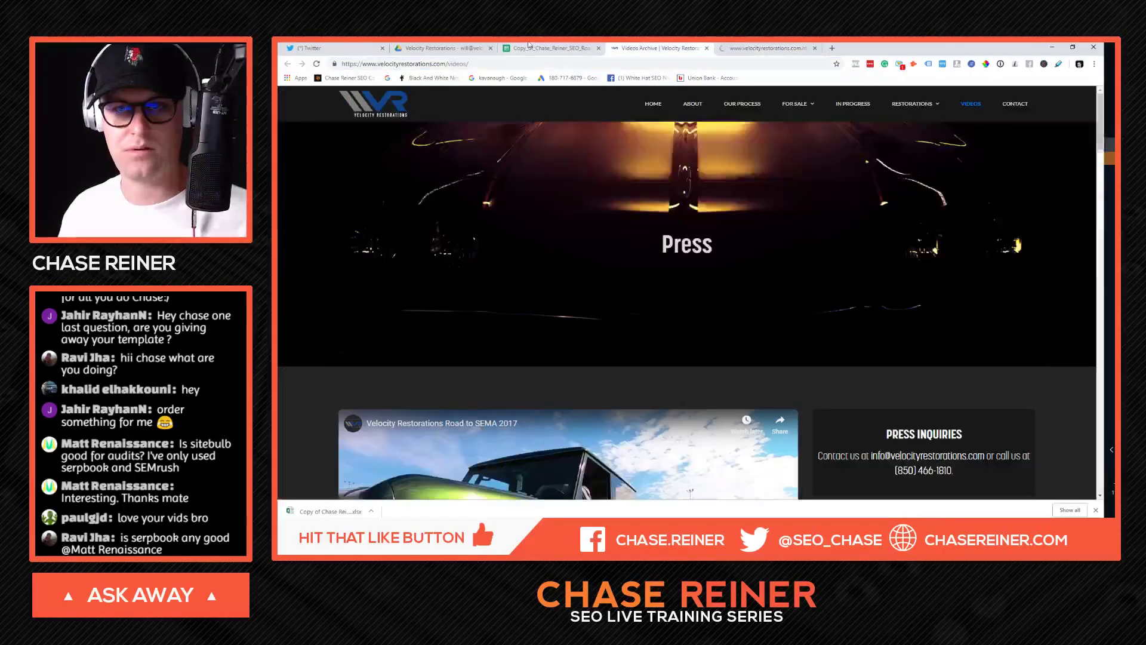
pyautogui.click(484, 48)
# Step: Switch to the Sitebulb audit and review the Internal URLs hints for indexable and non-indexable pages
pyautogui.hotkey('alt', 'Tab')
pyautogui.hotkey('alt', 'Tab')
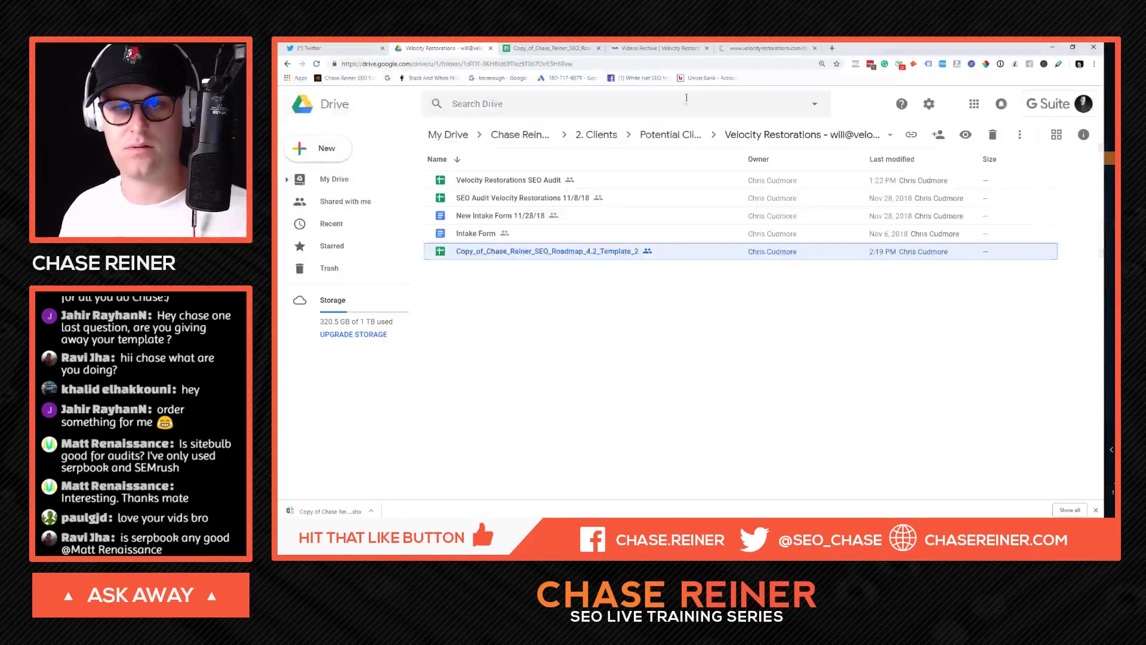
pyautogui.hotkey('alt', 'Tab')
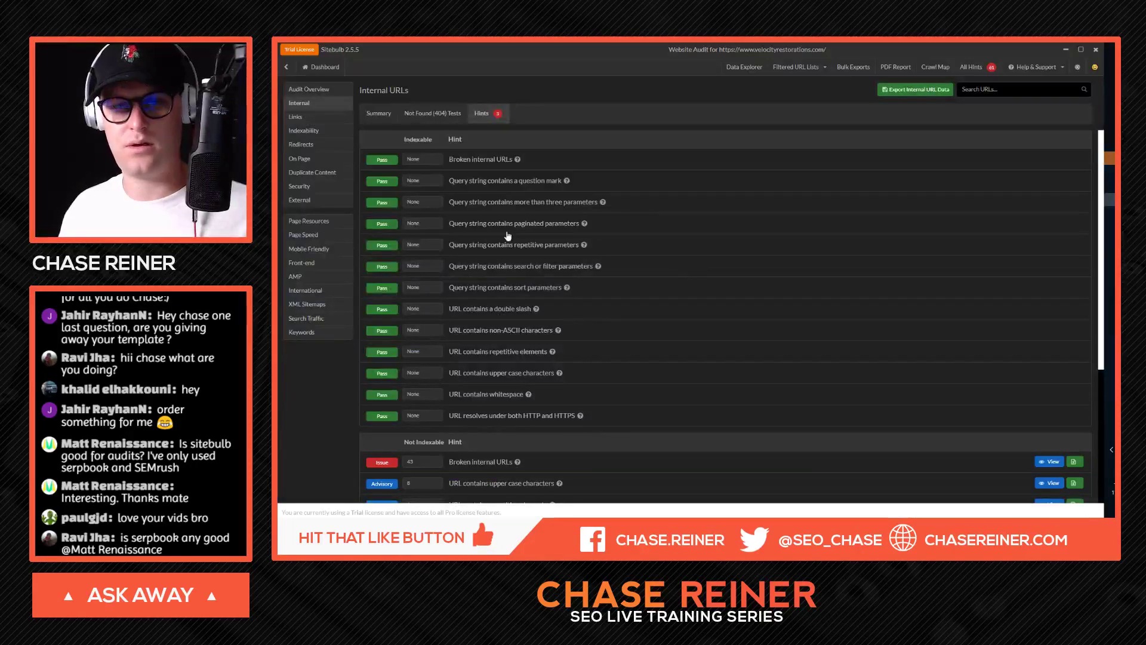
pyautogui.scroll(-4, 517, 224)
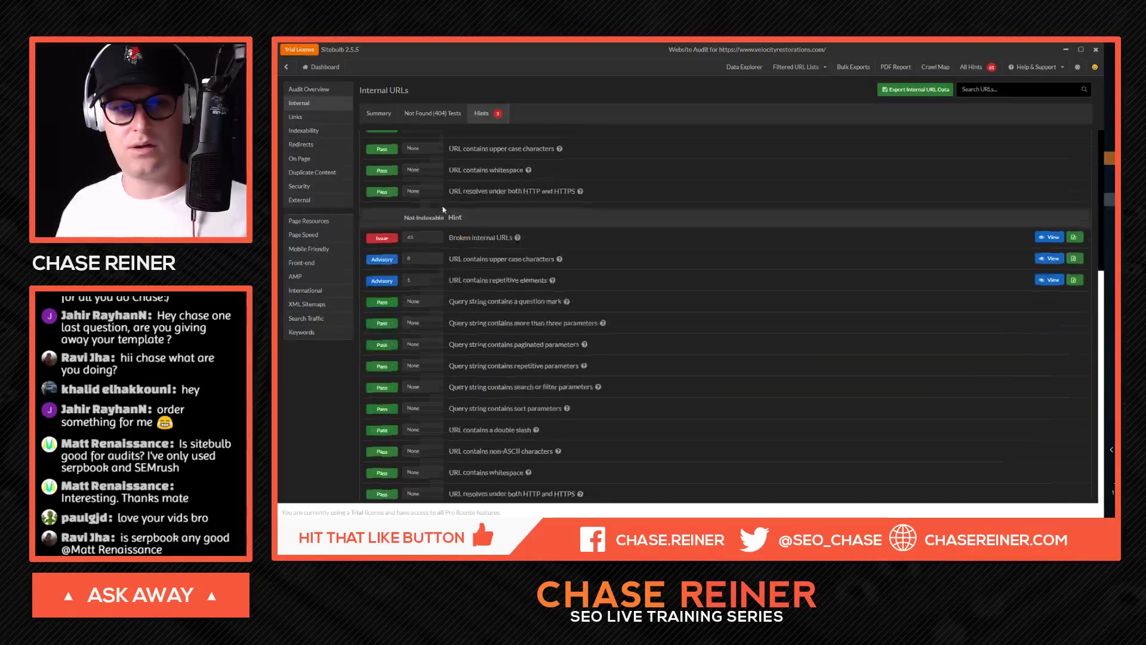
pyautogui.click(296, 118)
pyautogui.hotkey('alt', 'Tab')
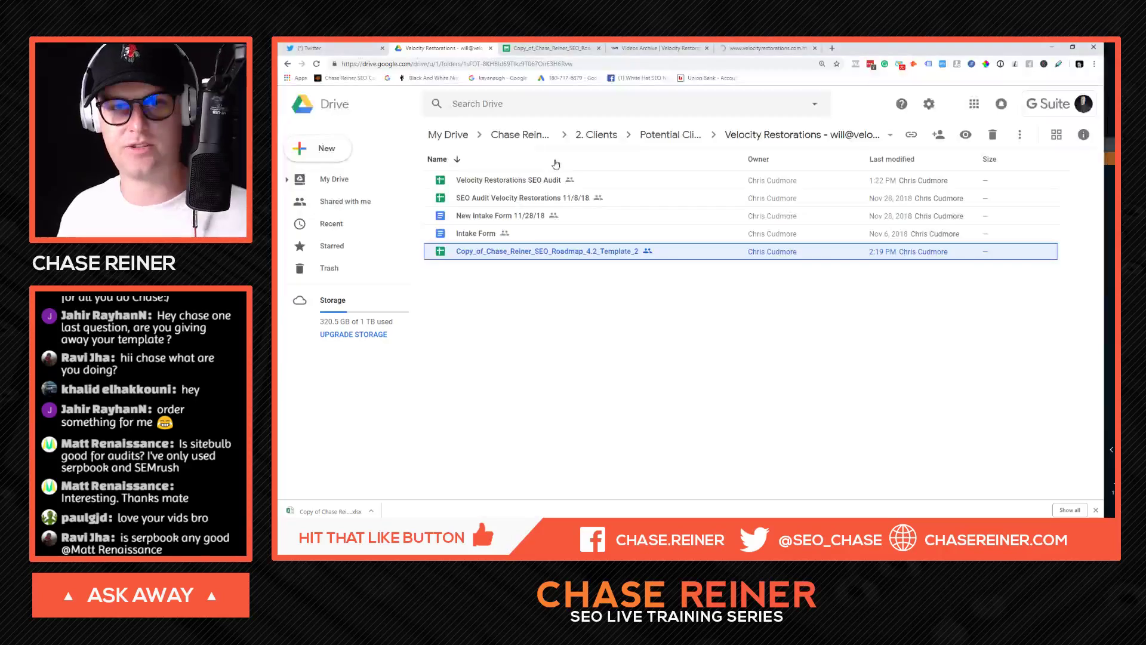
# Step: Return to the live Videos page in the browser and open the site's Contact page
pyautogui.click(683, 54)
pyautogui.click(737, 50)
pyautogui.click(694, 53)
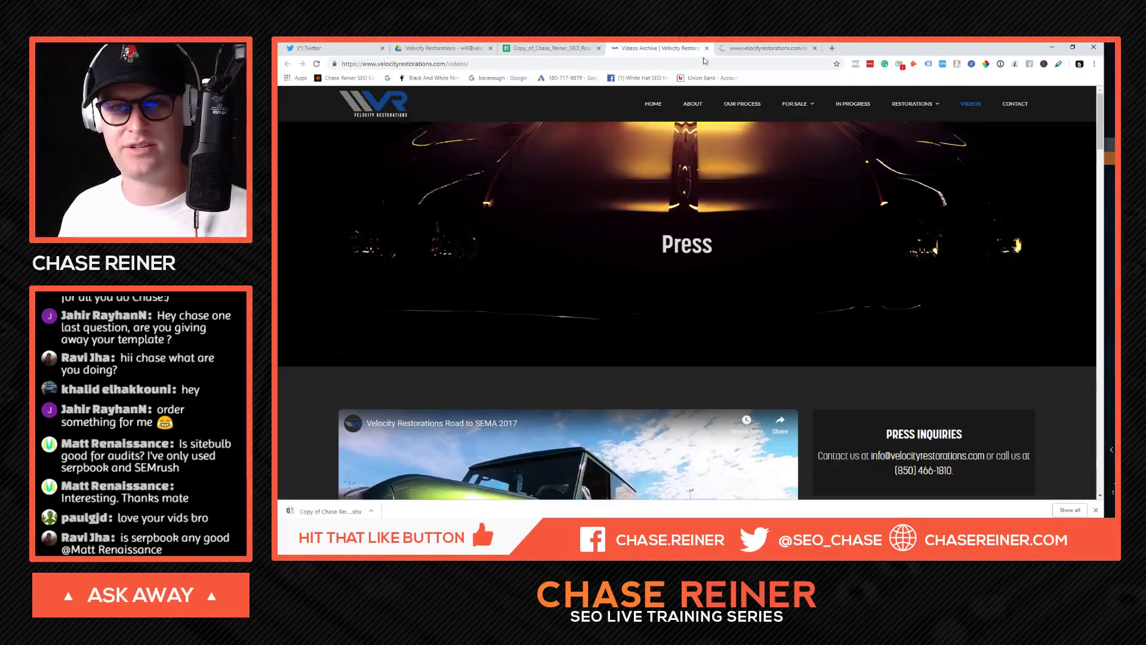
pyautogui.click(731, 51)
pyautogui.click(670, 53)
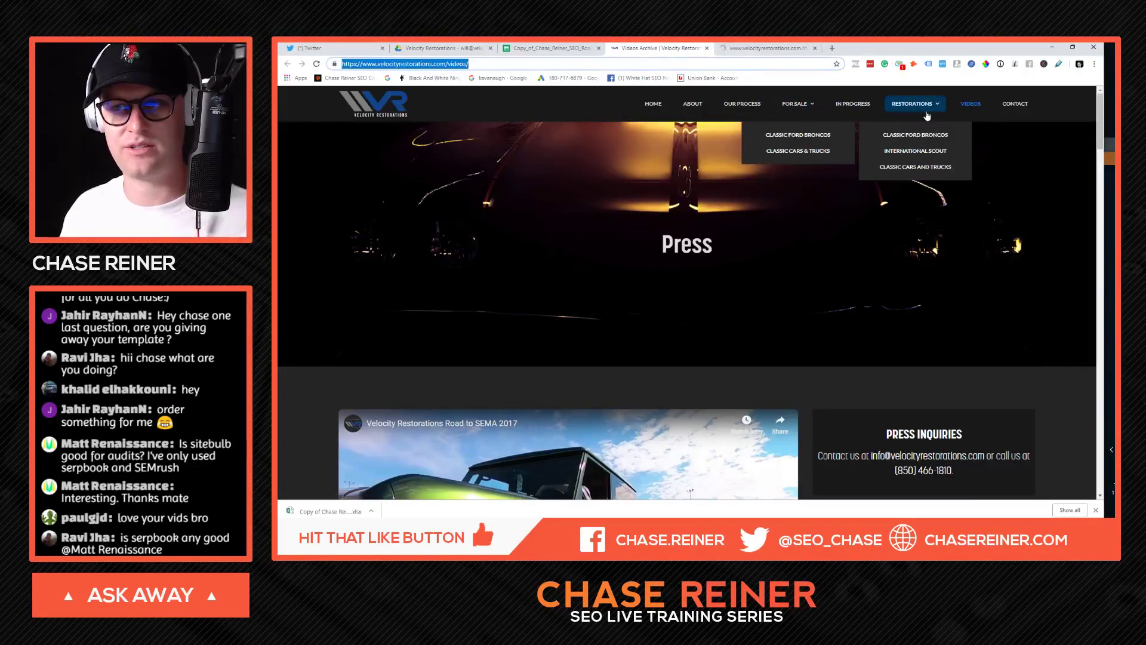
pyautogui.click(1014, 104)
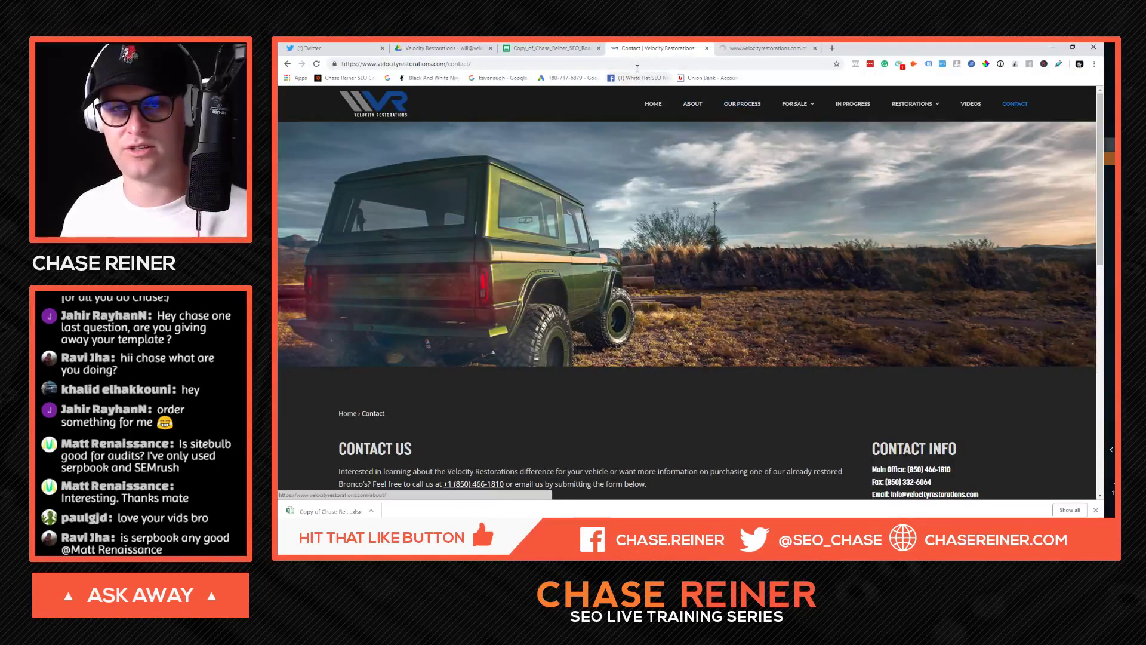
pyautogui.click(669, 65)
pyautogui.press('Right')
pyautogui.press('BackSpace')
pyautogui.press('BackSpace')
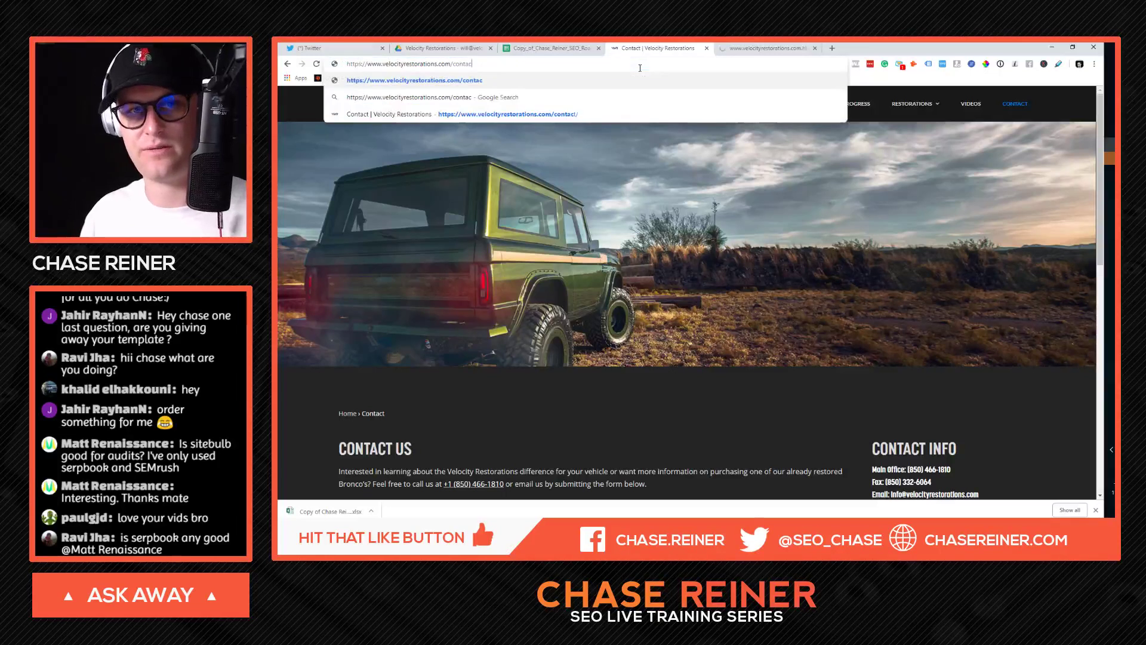
pyautogui.press('BackSpace')
pyautogui.press('BackSpace')
pyautogui.write('SITEMAP.')
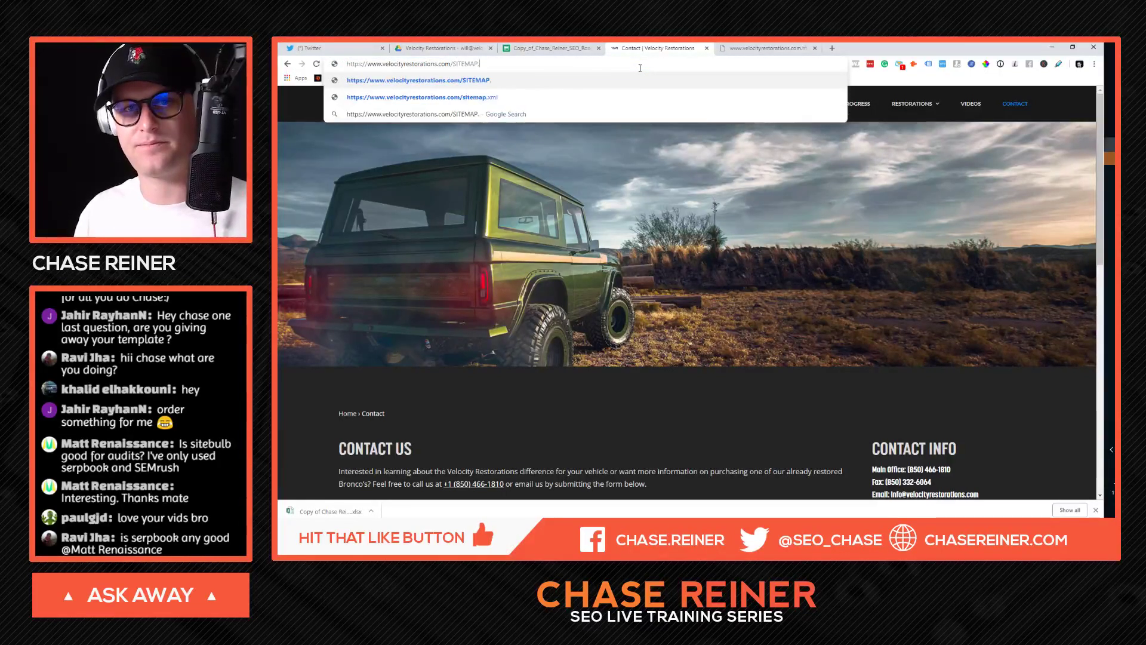
pyautogui.write('XML')
pyautogui.press('Return')
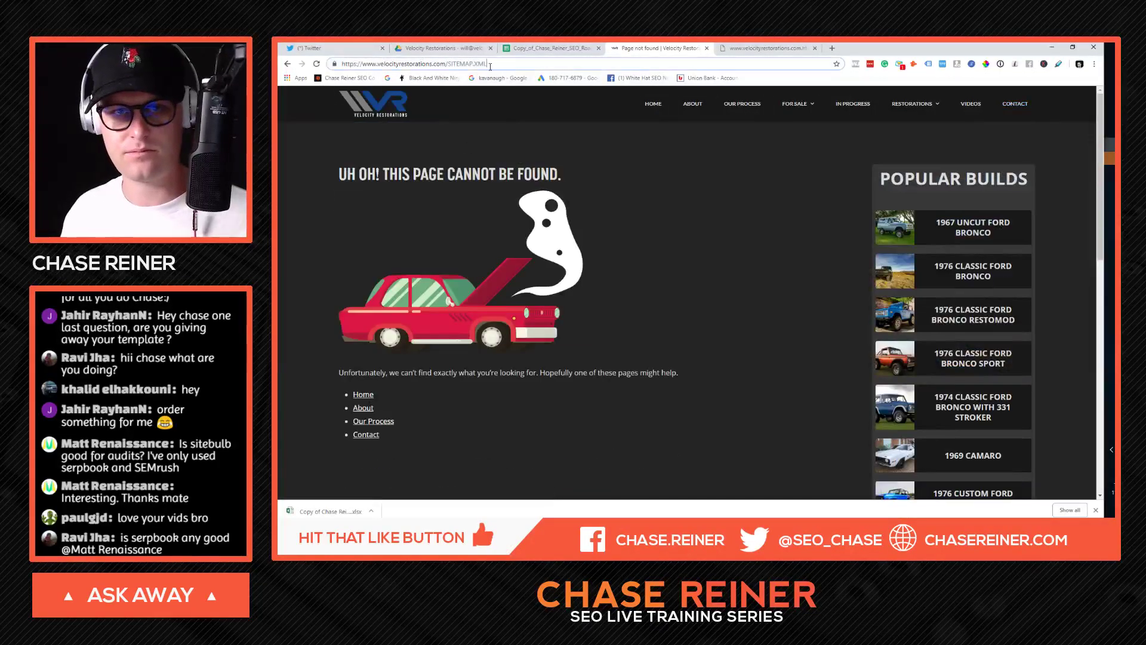
# Step: Load the site's XML sitemap from its lowercase sitemap address, check the project sitemap, and open the post sitemap
pyautogui.moveTo(490, 67); pyautogui.dragTo(449, 66)
pyautogui.write('sitemap')
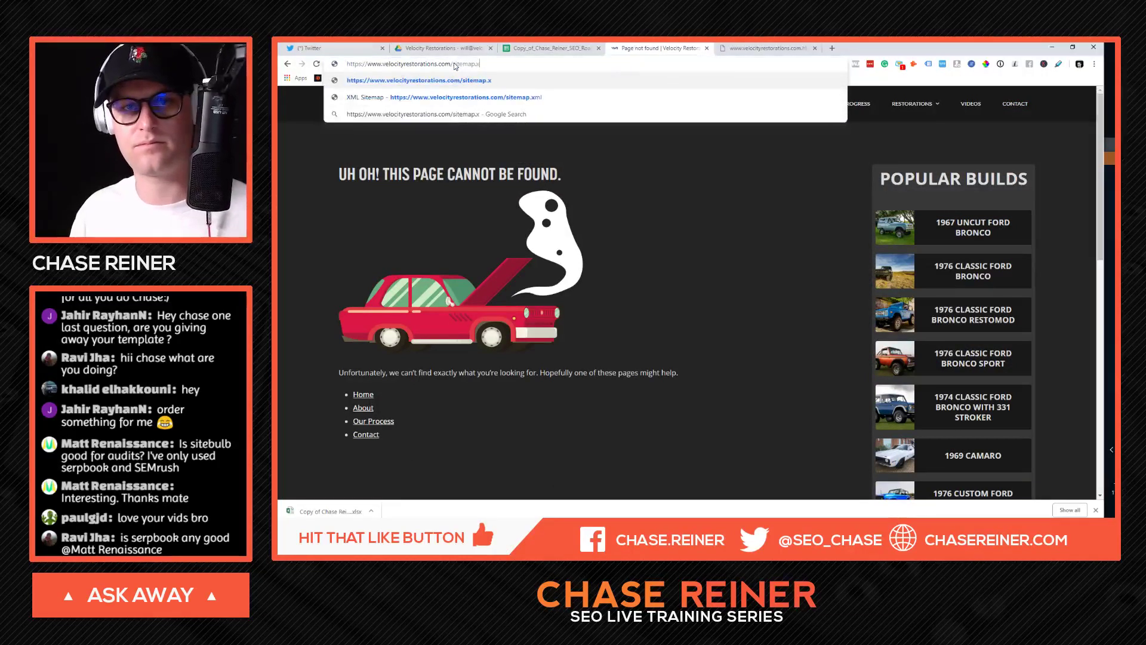
pyautogui.write('_index.x')
pyautogui.click(457, 97)
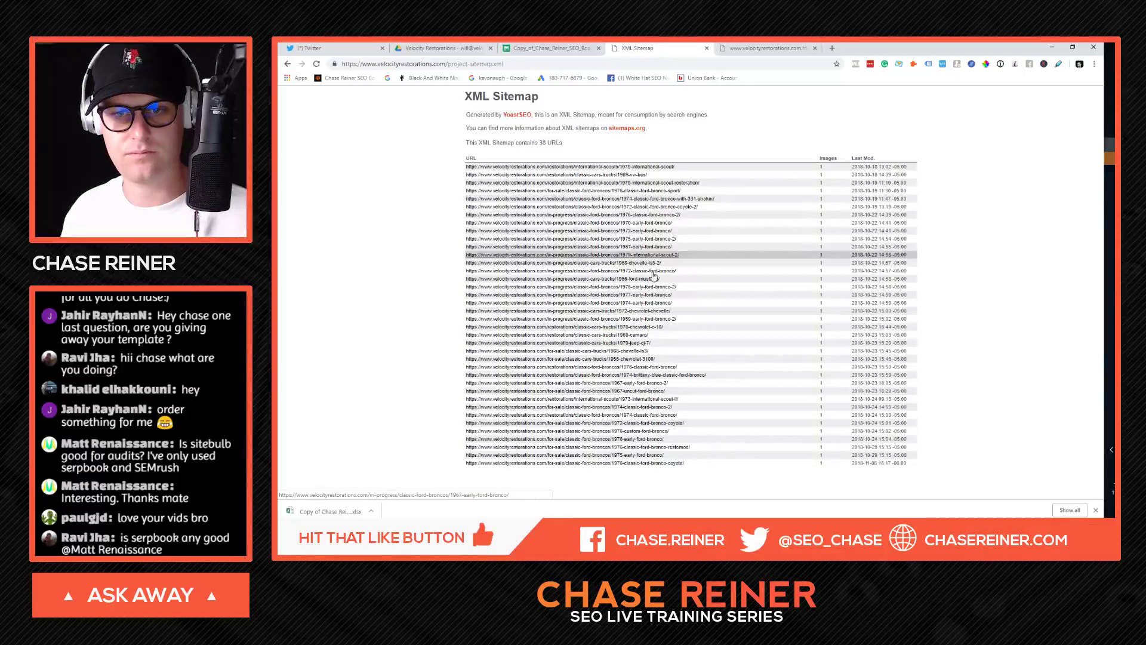
pyautogui.hotkey('alt', 'Left')
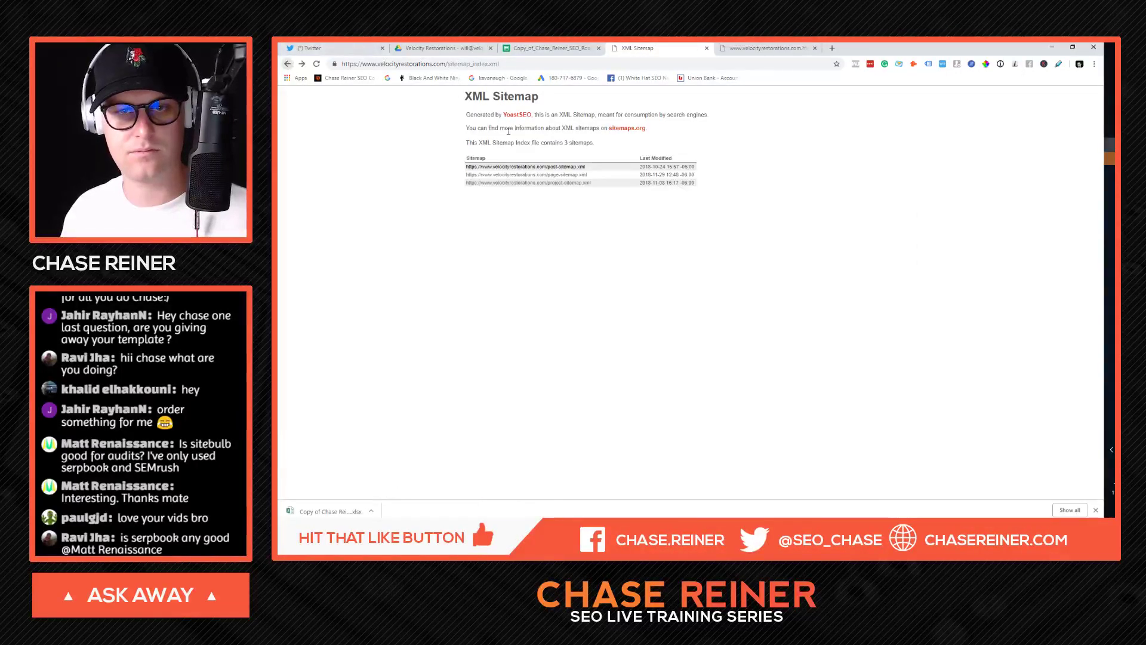
pyautogui.click(551, 167)
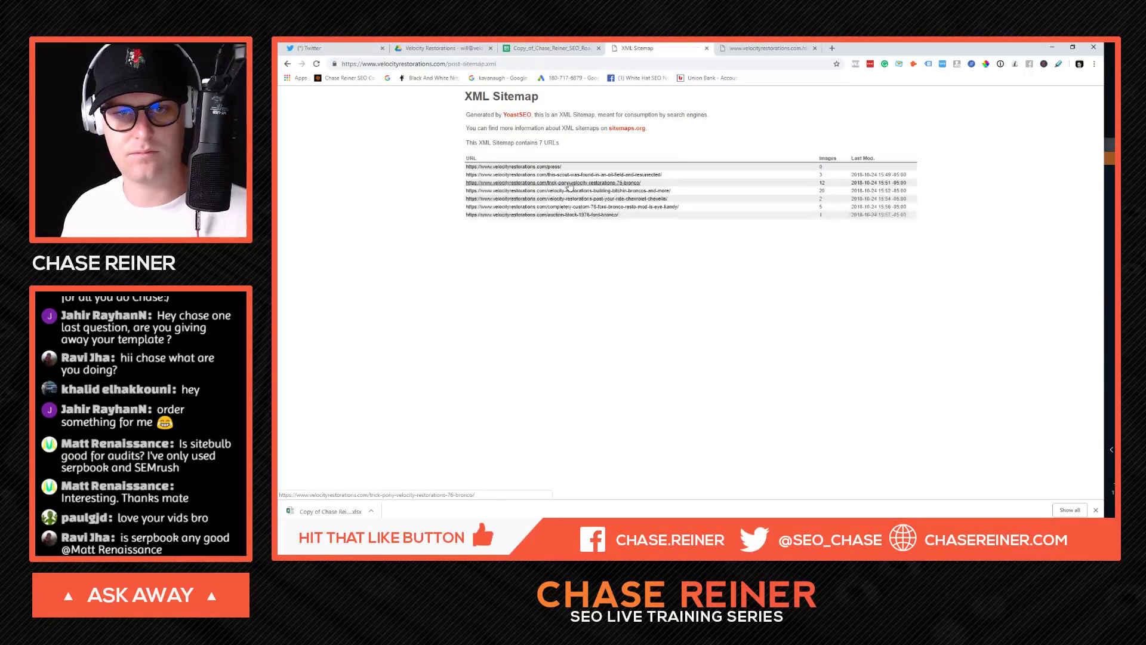
# Step: Copy the velocity-restorations-building-bitchin-broncos-and-more URL from the post sitemap and load it in the tab showing the unreachable site
pyautogui.moveTo(672, 191); pyautogui.dragTo(468, 190)
pyautogui.hotkey('ctrl', 'c')
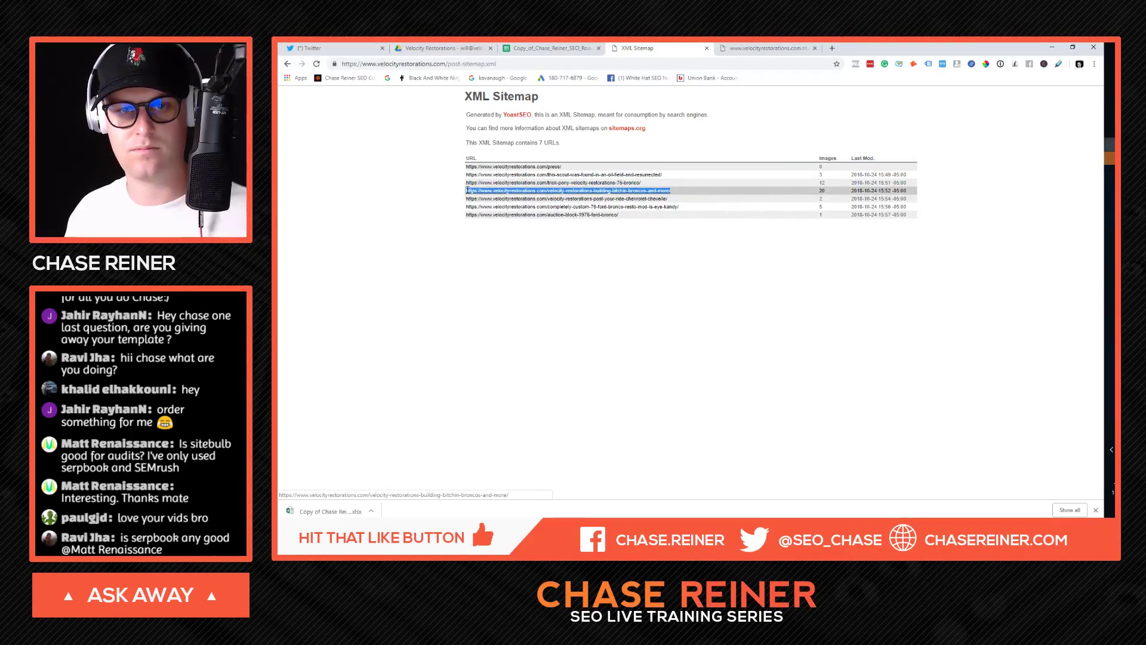
pyautogui.click(760, 45)
pyautogui.hotkey('ctrl', 'a')
pyautogui.hotkey('ctrl', 'v')
pyautogui.write('\\')
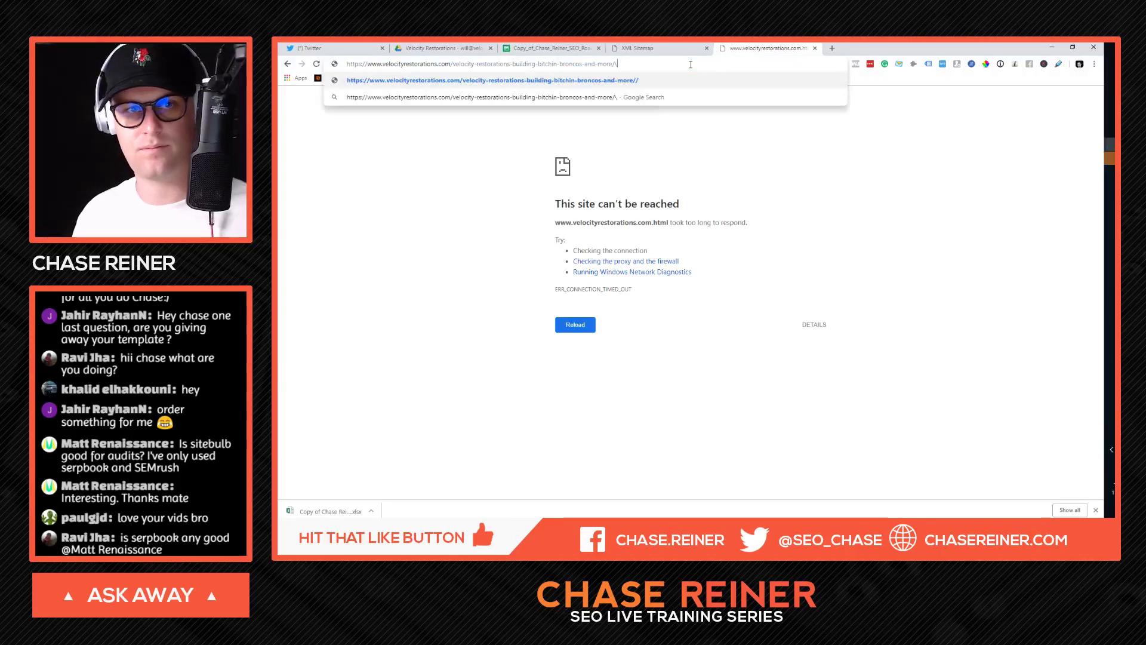
pyautogui.press('Return')
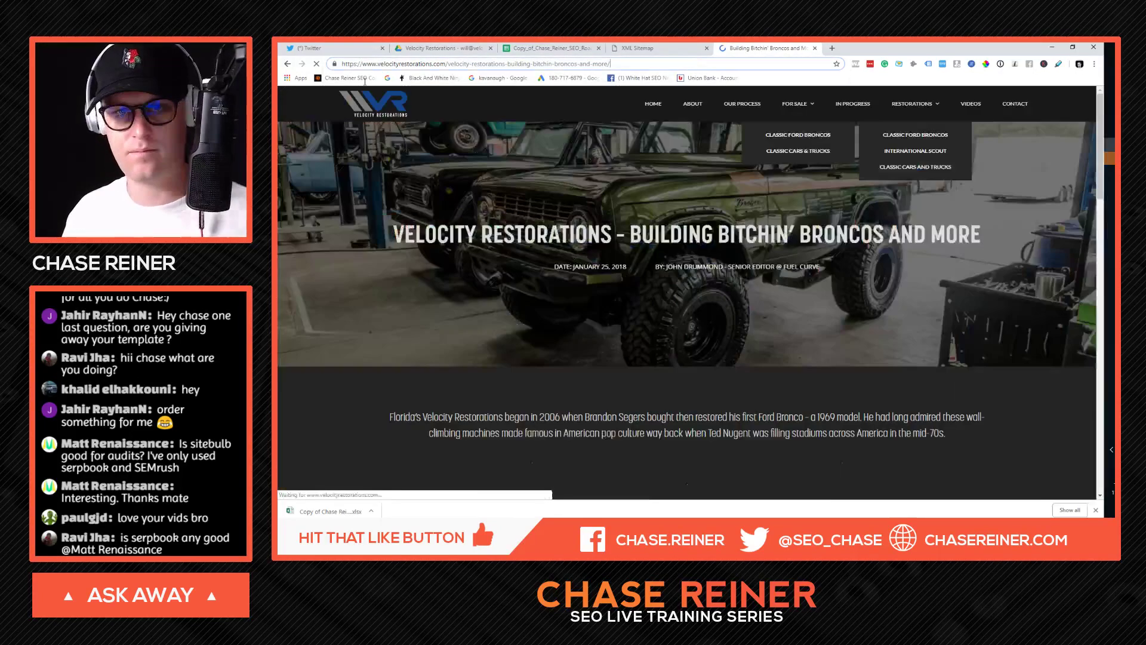
# Step: Run a Google site: search on the Building Bitchin' Broncos post's URL to check whether it is indexed
pyautogui.hotkey('ctrl', 'l')
pyautogui.press('Home')
pyautogui.write('site:')
pyautogui.press('Return')
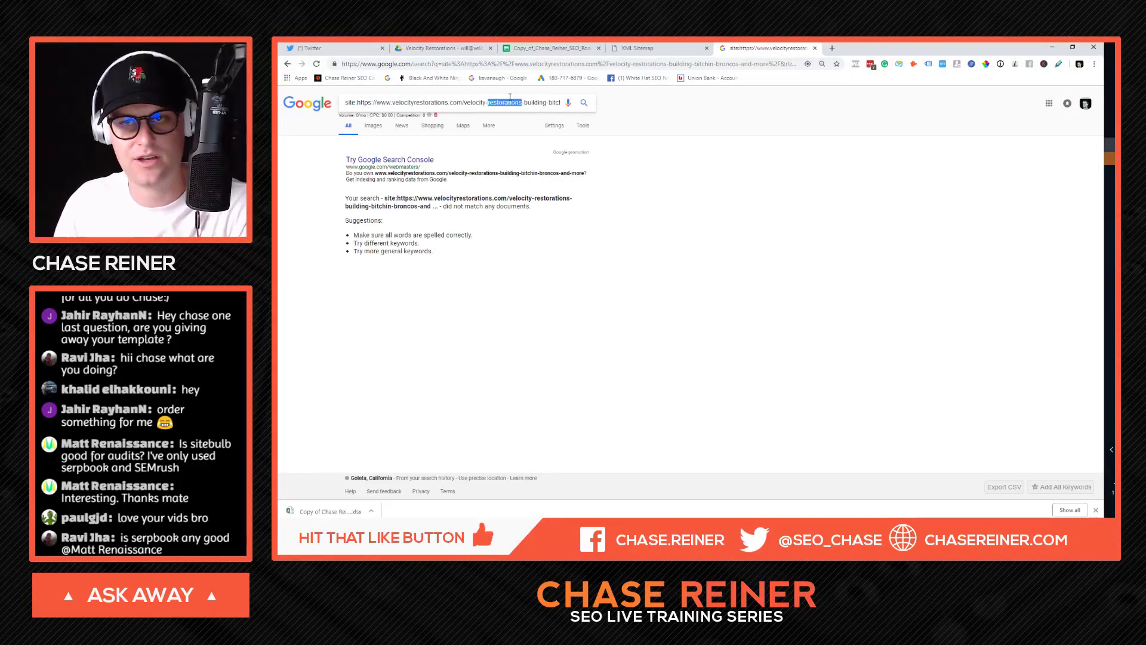
# Step: Remove the site: operator from the query and reload the live Building Bitchin' Broncos post
pyautogui.click(747, 67)
pyautogui.press('Home')
pyautogui.press('Delete')
pyautogui.press('Delete')
pyautogui.press('Delete')
pyautogui.press('Delete')
pyautogui.press('Delete')
pyautogui.press('Return')
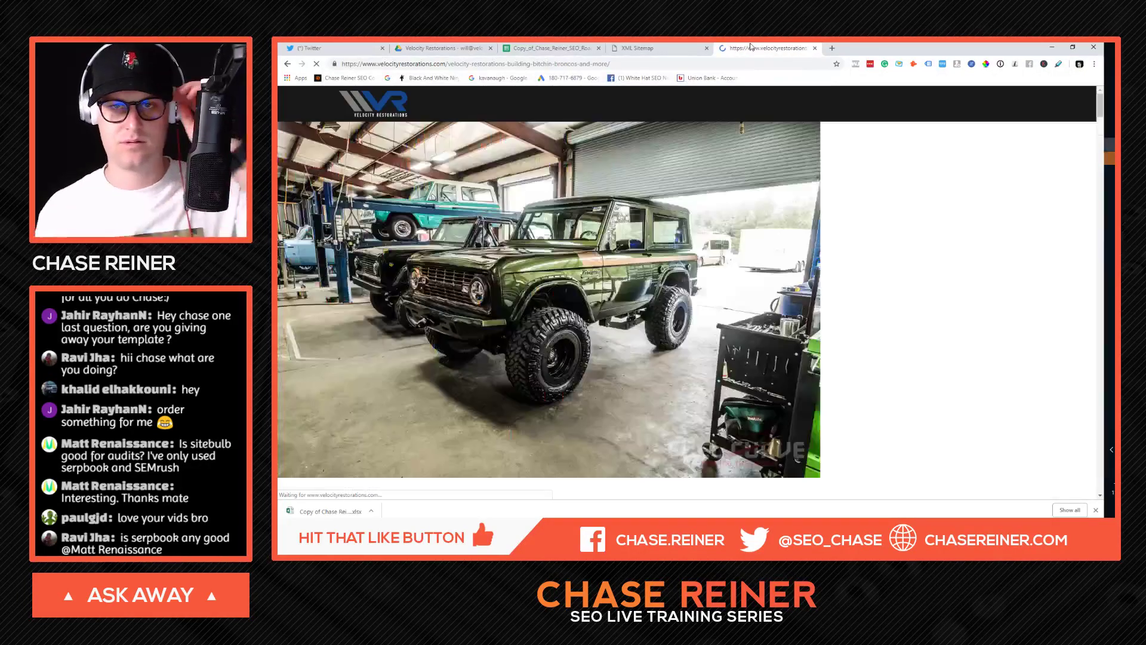
# Step: Open the post's page source and search it for "noinde" to look for a noindex directive
pyautogui.rightClick(685, 135)
pyautogui.click(728, 230)
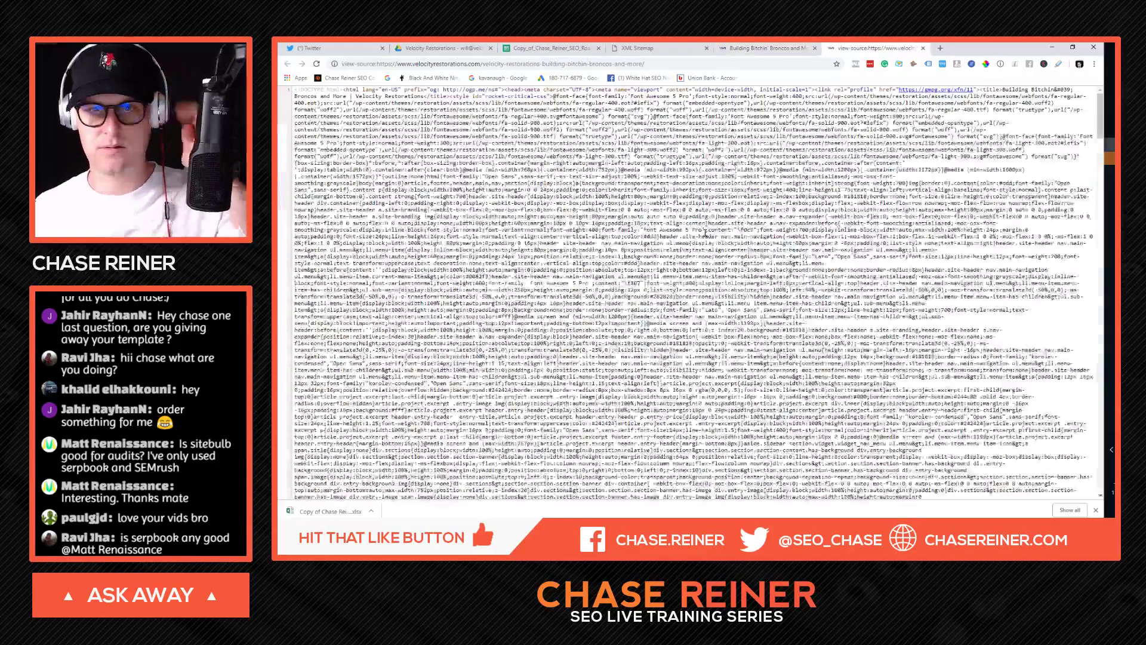
pyautogui.hotkey('ctrl', 'f')
pyautogui.write('noinde')
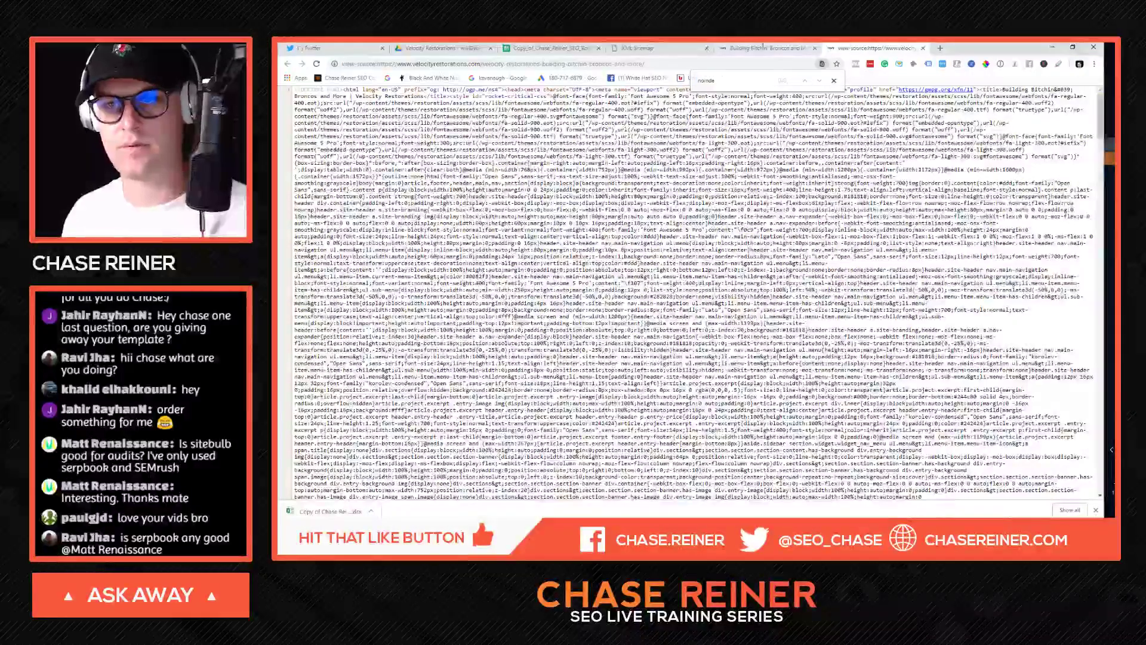
# Step: Return to the live Building Bitchin' Broncos post and review its text and images
pyautogui.click(763, 47)
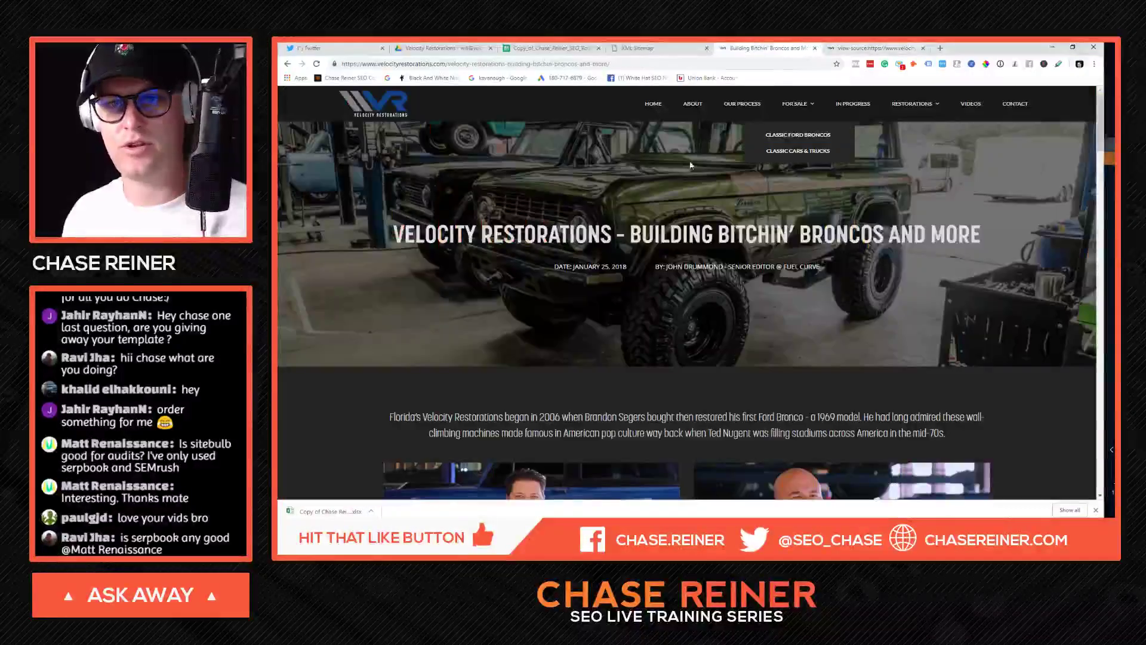
pyautogui.scroll(-8, 548, 174)
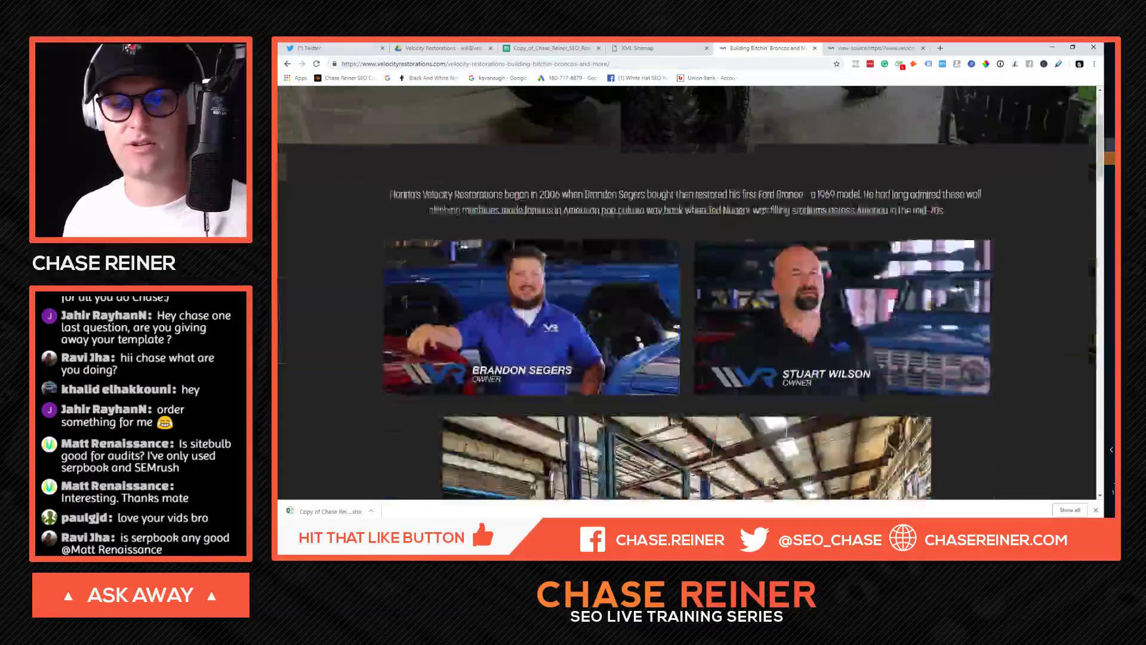
pyautogui.scroll(3, 626, 191)
pyautogui.scroll(-2, 706, 207)
pyautogui.scroll(-8, 706, 207)
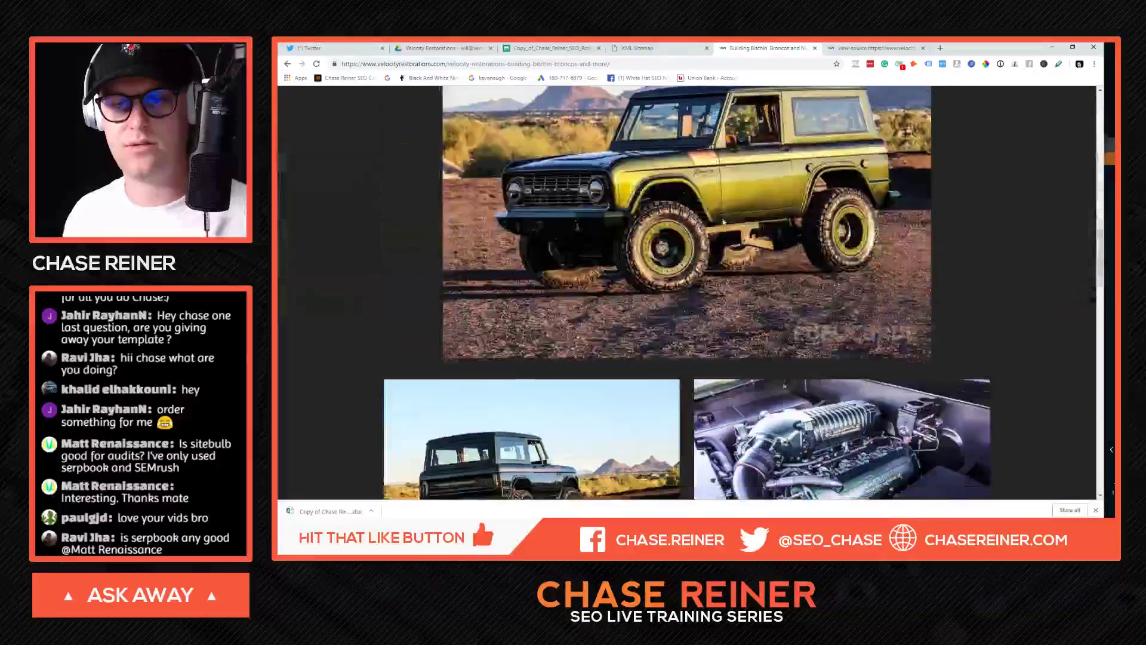
pyautogui.scroll(3, 684, 150)
pyautogui.scroll(3, 684, 150)
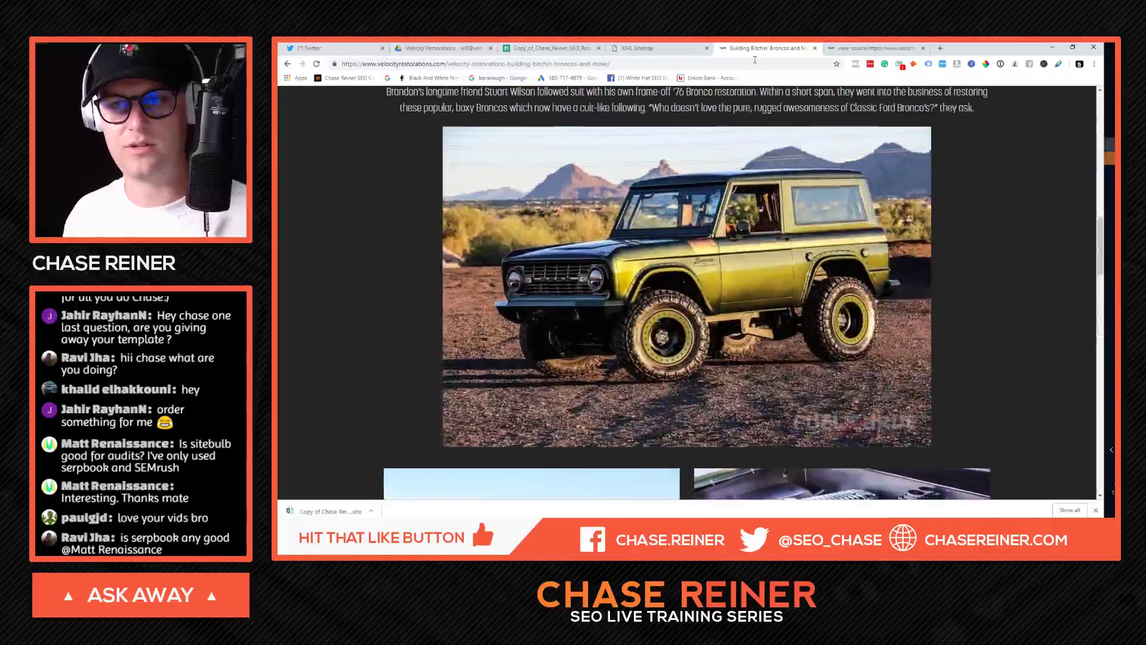
# Step: Open the oil-field Scout post from the post sitemap, review its content, and return to the sitemap
pyautogui.click(671, 48)
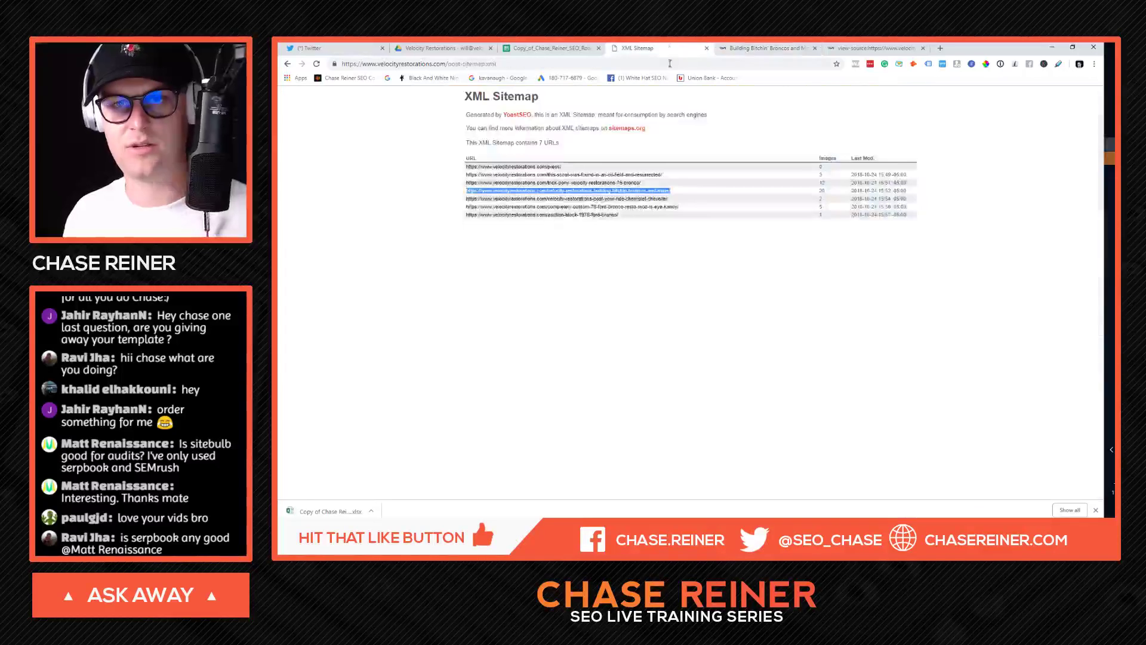
pyautogui.click(628, 174)
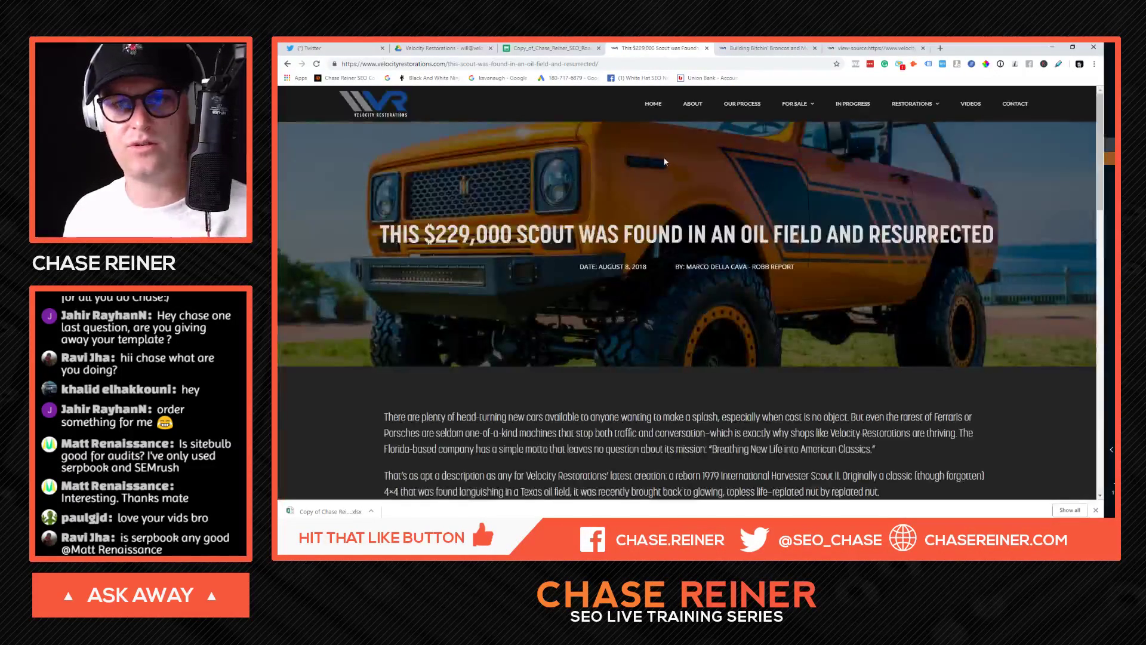
pyautogui.scroll(-10, 527, 137)
pyautogui.scroll(5, 527, 136)
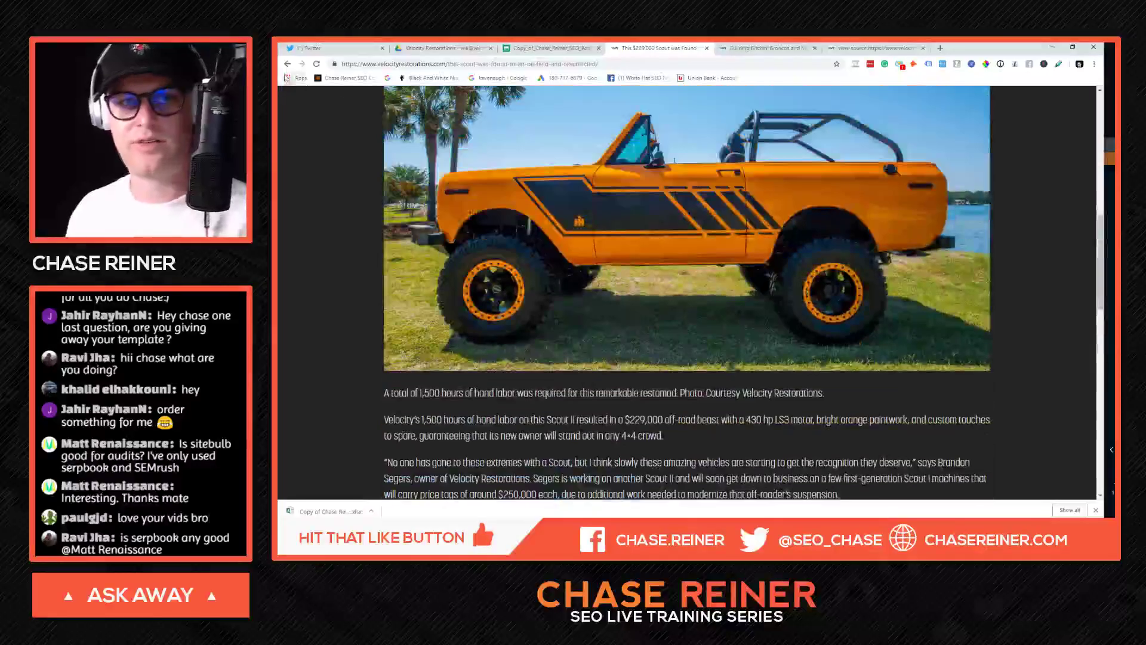
pyautogui.click(287, 63)
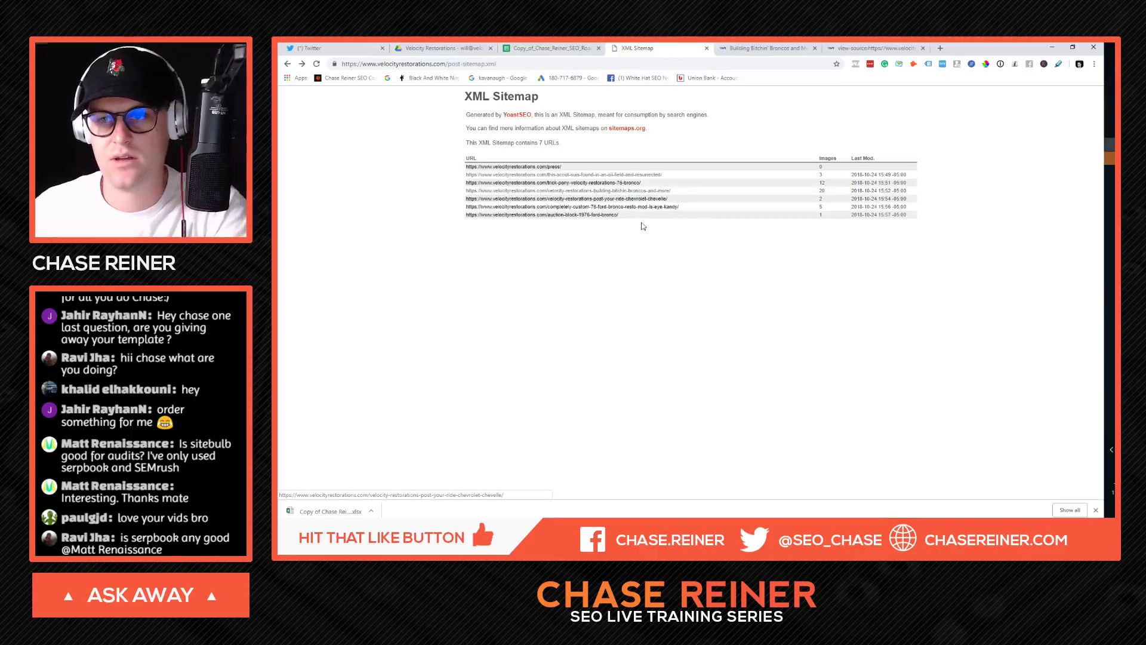
# Step: Open the Trick Pony post from the sitemap, view its page source, and run a Google site: search on the view-source address
pyautogui.click(585, 188)
pyautogui.rightClick(652, 186)
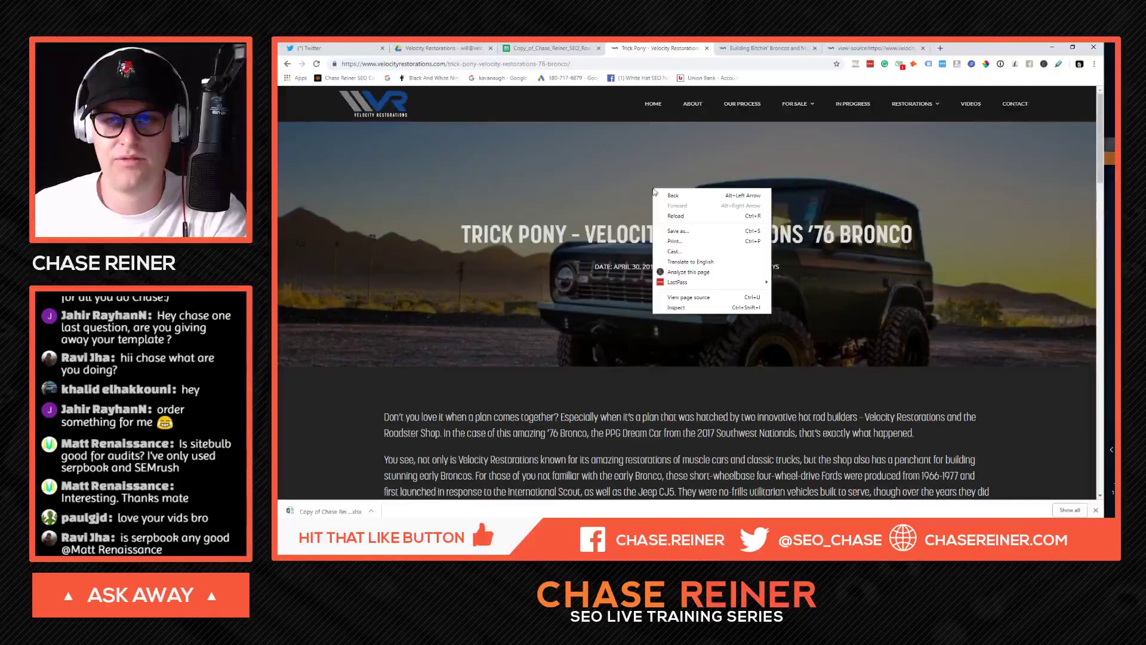
pyautogui.click(671, 297)
pyautogui.click(678, 66)
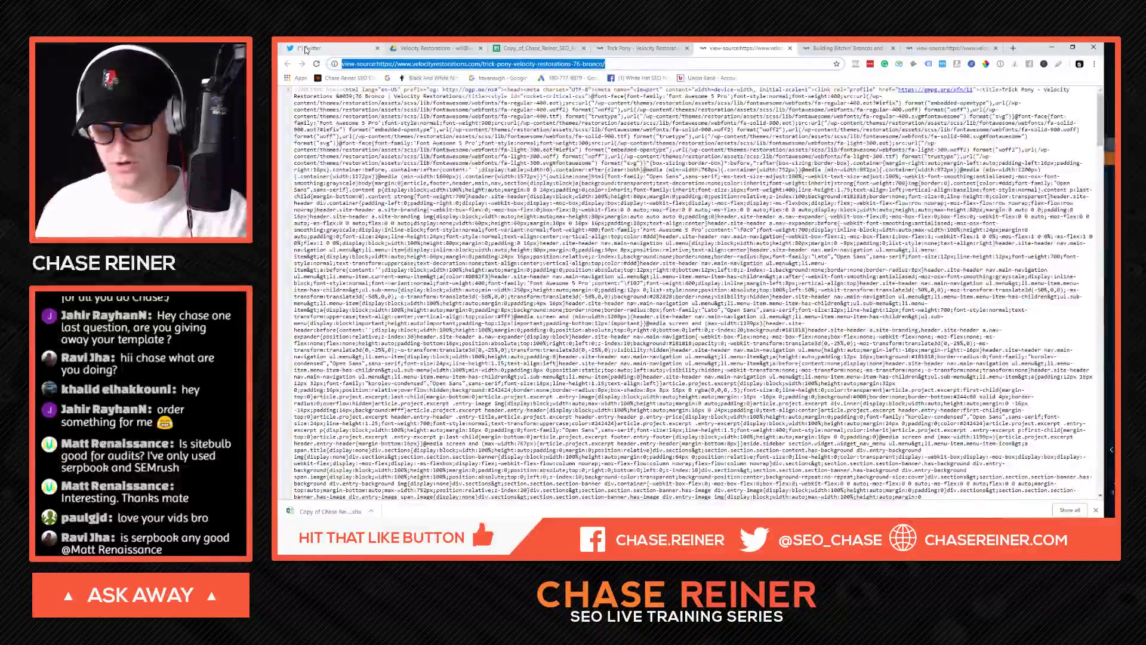
pyautogui.press('Home')
pyautogui.write('site:')
pyautogui.press('Return')
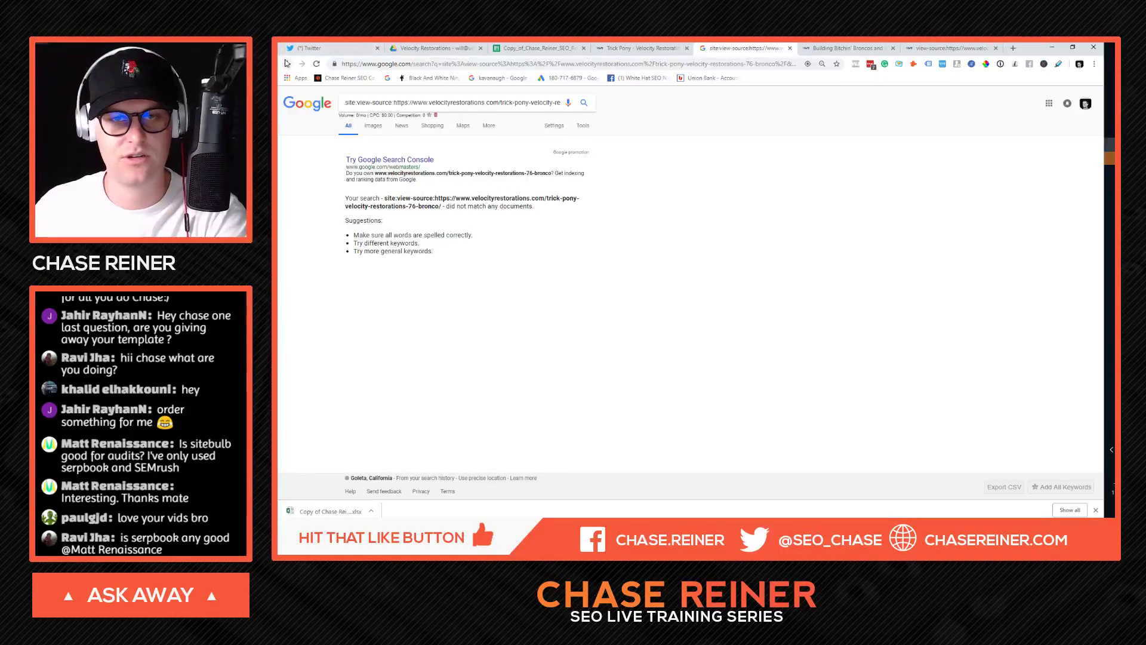
# Step: Go back to the live Trick Pony post and examine its URL slug, publication date and author line
pyautogui.click(285, 63)
pyautogui.click(637, 48)
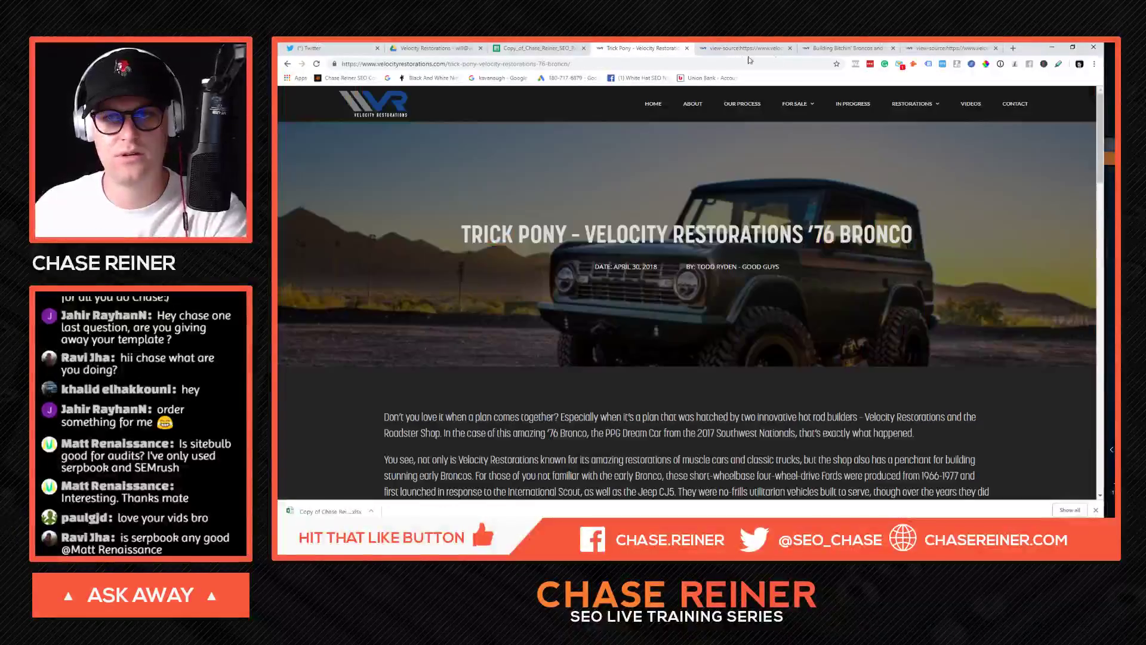
pyautogui.moveTo(571, 64); pyautogui.dragTo(459, 63)
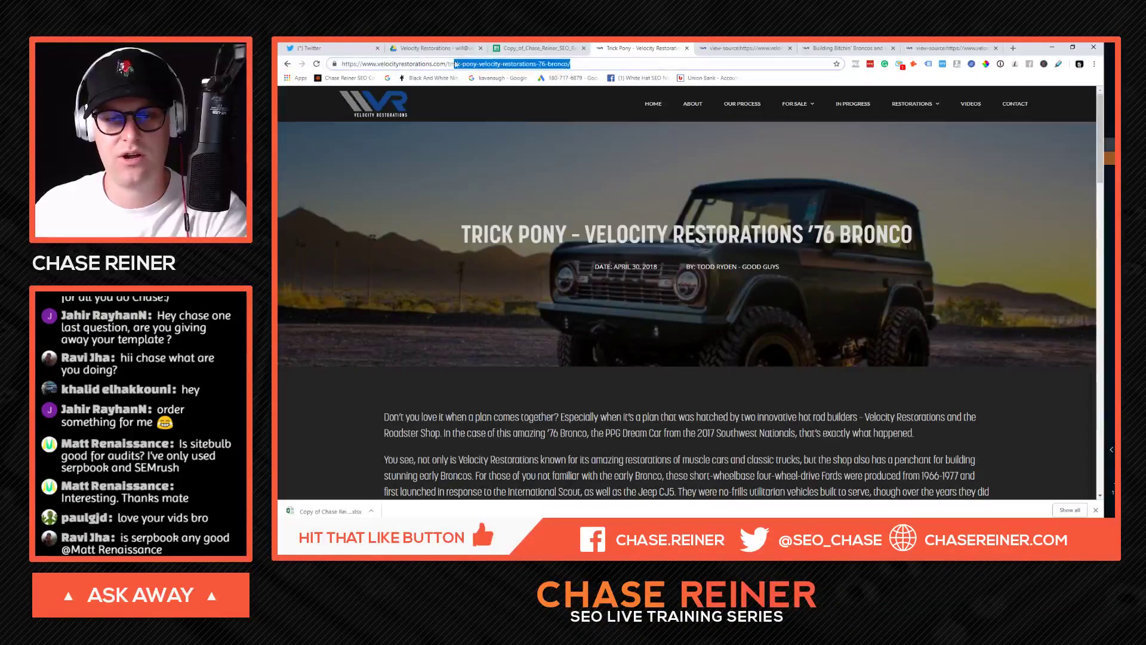
pyautogui.scroll(-8, 623, 217)
pyautogui.scroll(8, 623, 216)
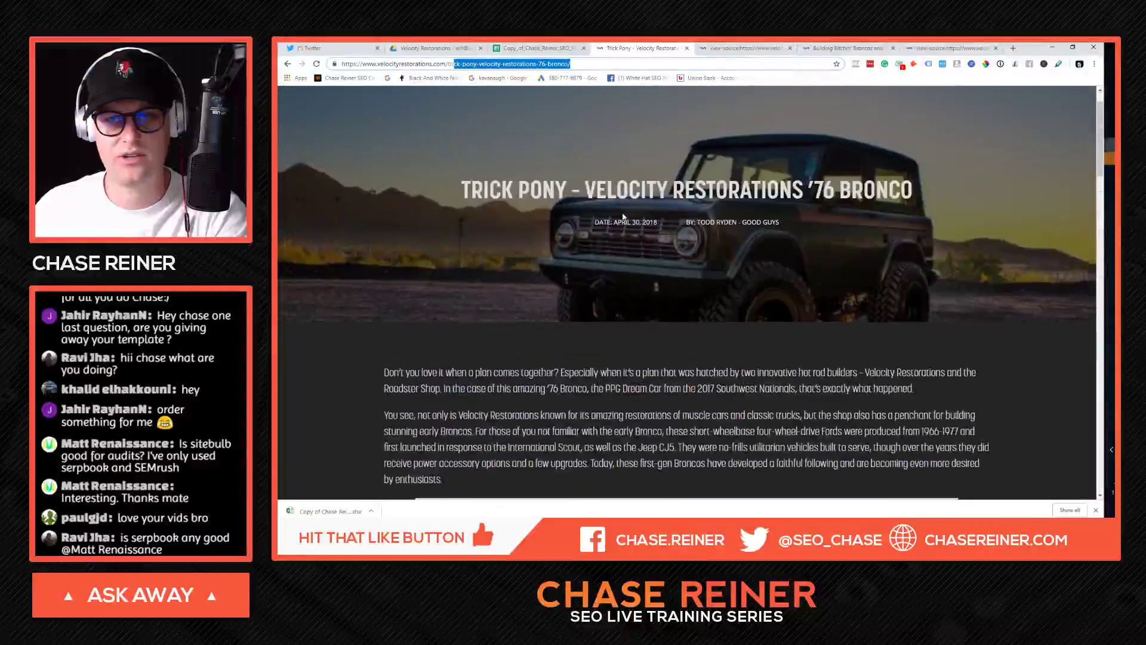
pyautogui.click(661, 236)
pyautogui.tripleClick(686, 222)
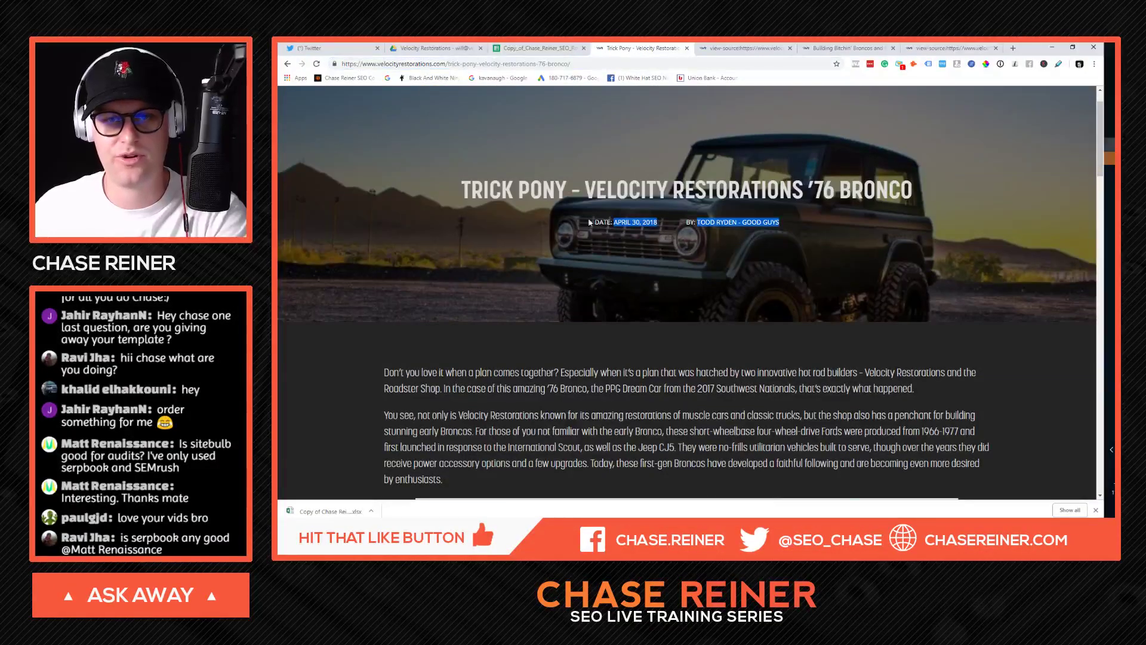
pyautogui.click(454, 91)
pyautogui.moveTo(450, 63); pyautogui.dragTo(671, 98)
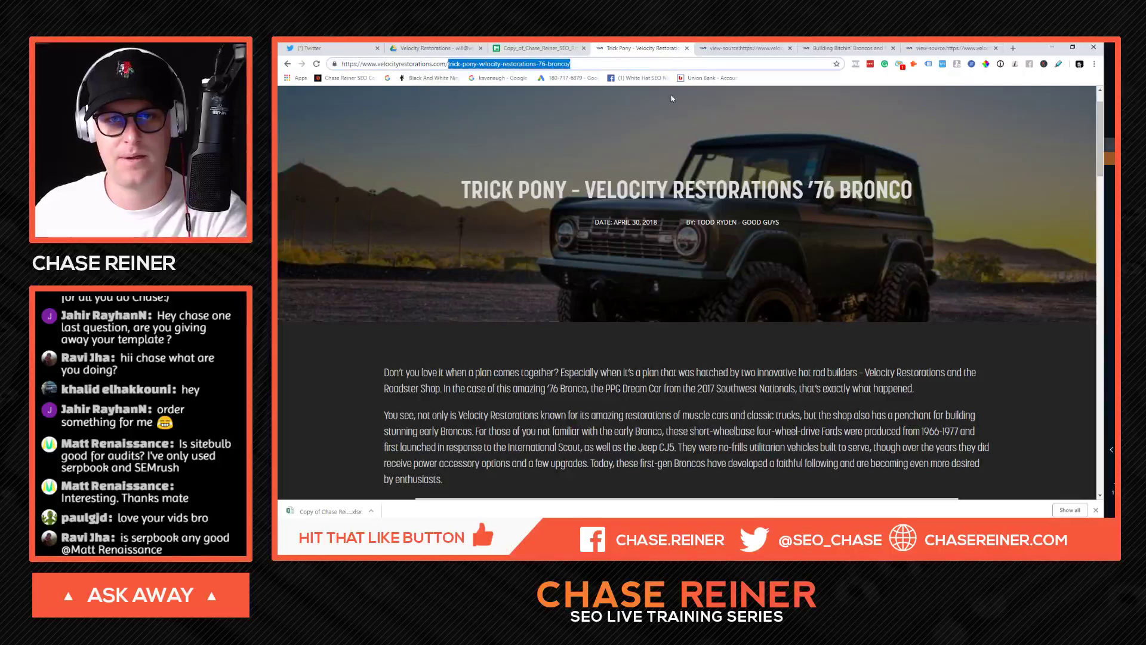
pyautogui.click(485, 63)
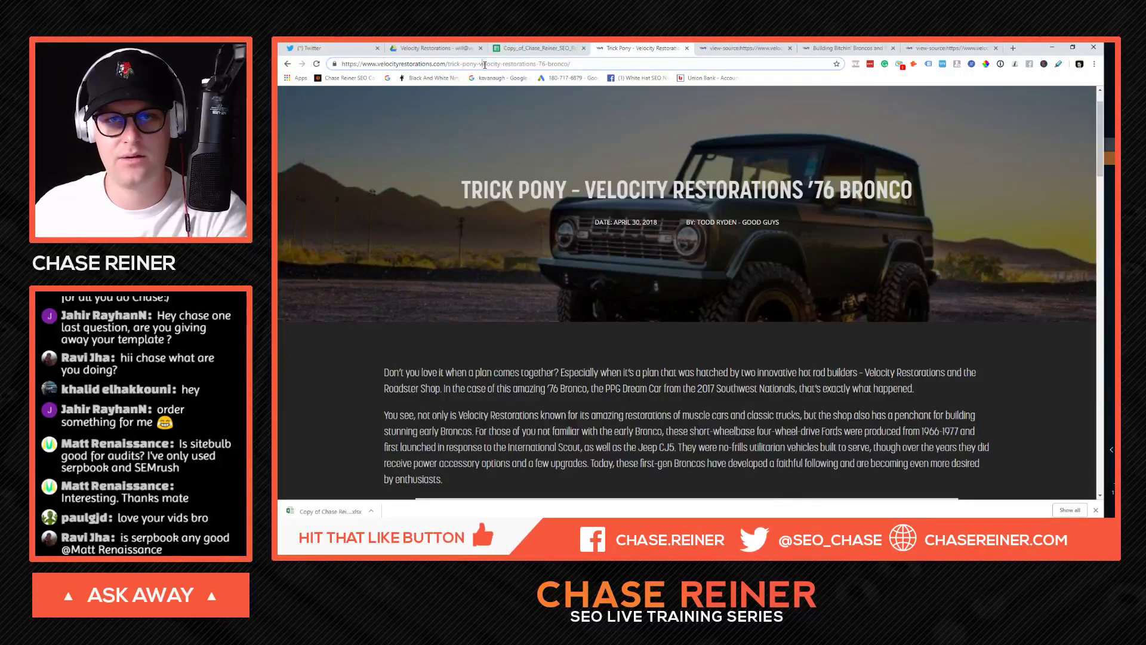
pyautogui.moveTo(481, 64); pyautogui.dragTo(676, 96)
pyautogui.press('BackSpace')
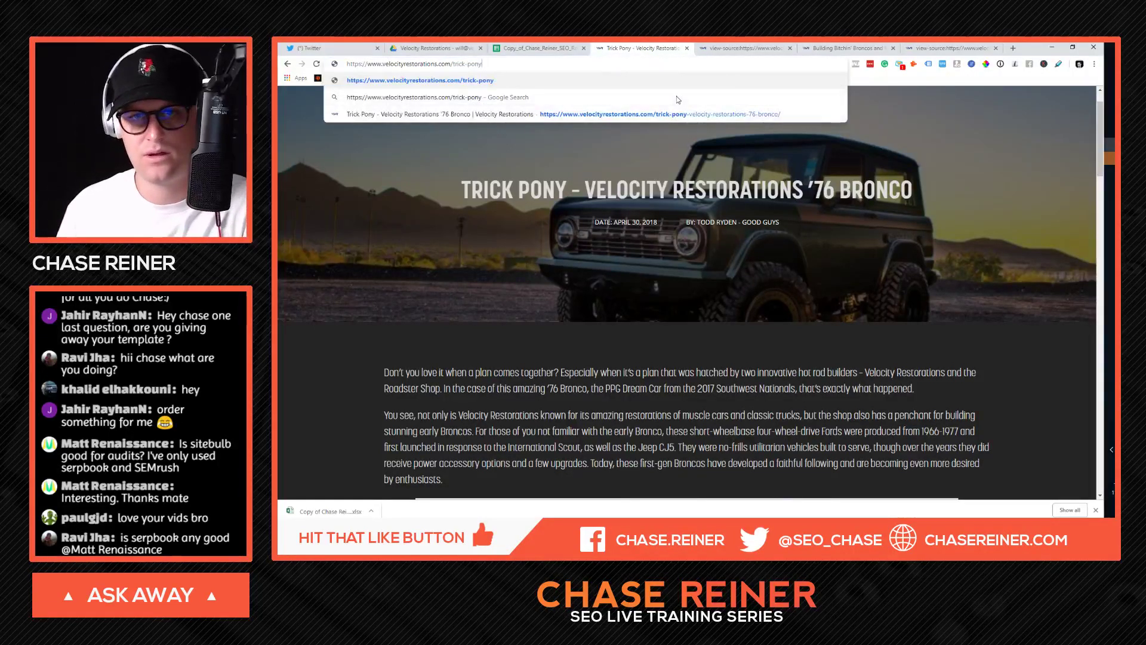
# Step: Recheck the open page sources of both posts and the live Building Bitchin' Broncos page
pyautogui.click(740, 48)
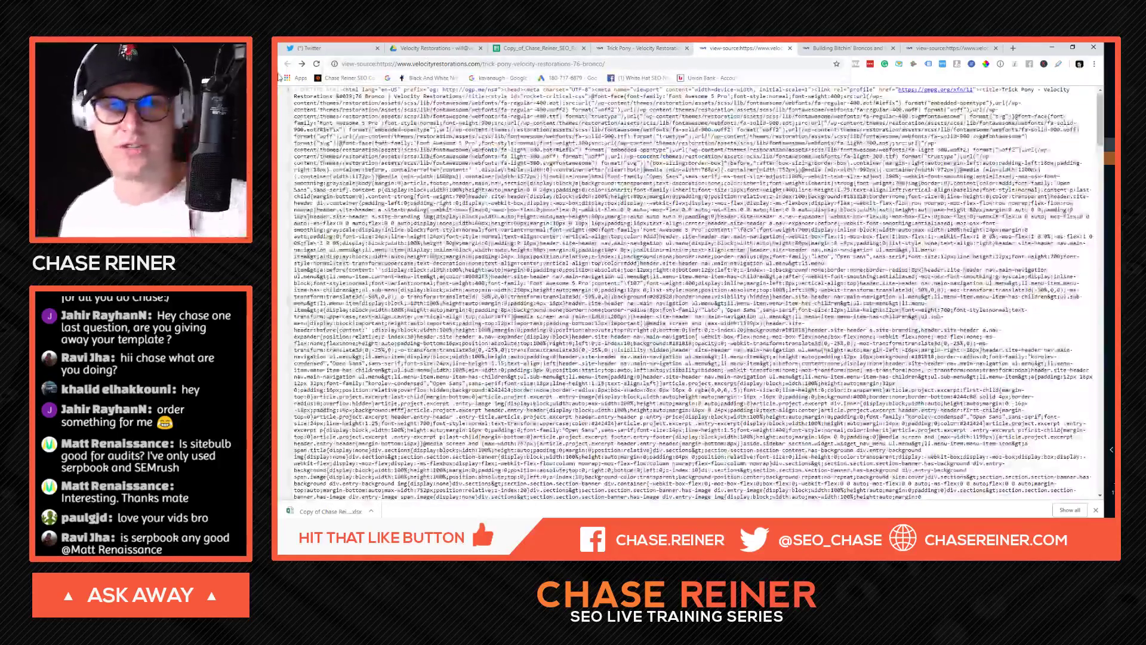
pyautogui.click(842, 48)
pyautogui.scroll(10, 686, 293)
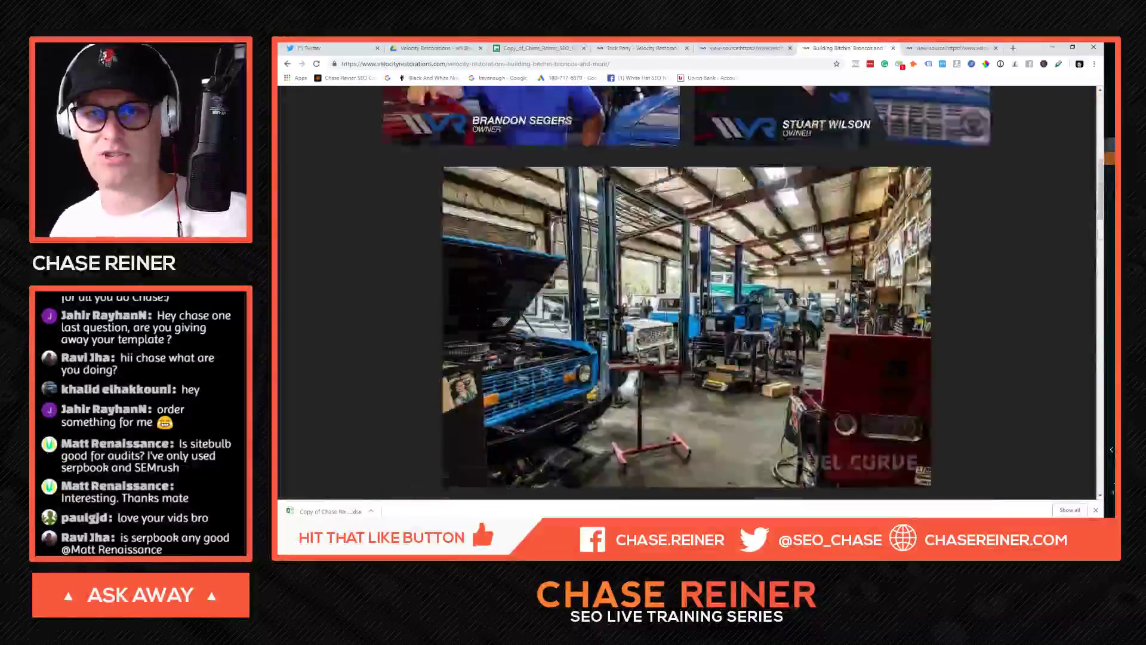
pyautogui.click(952, 48)
pyautogui.click(848, 48)
pyautogui.click(743, 47)
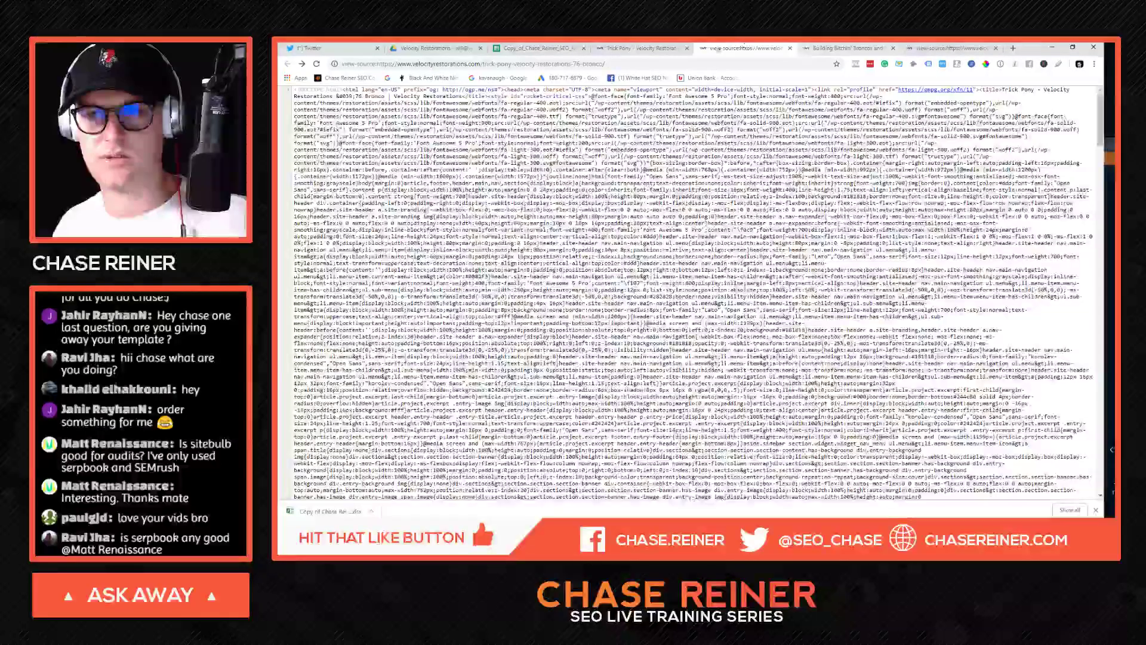
pyautogui.click(669, 49)
pyautogui.moveTo(434, 65); pyautogui.dragTo(466, 71)
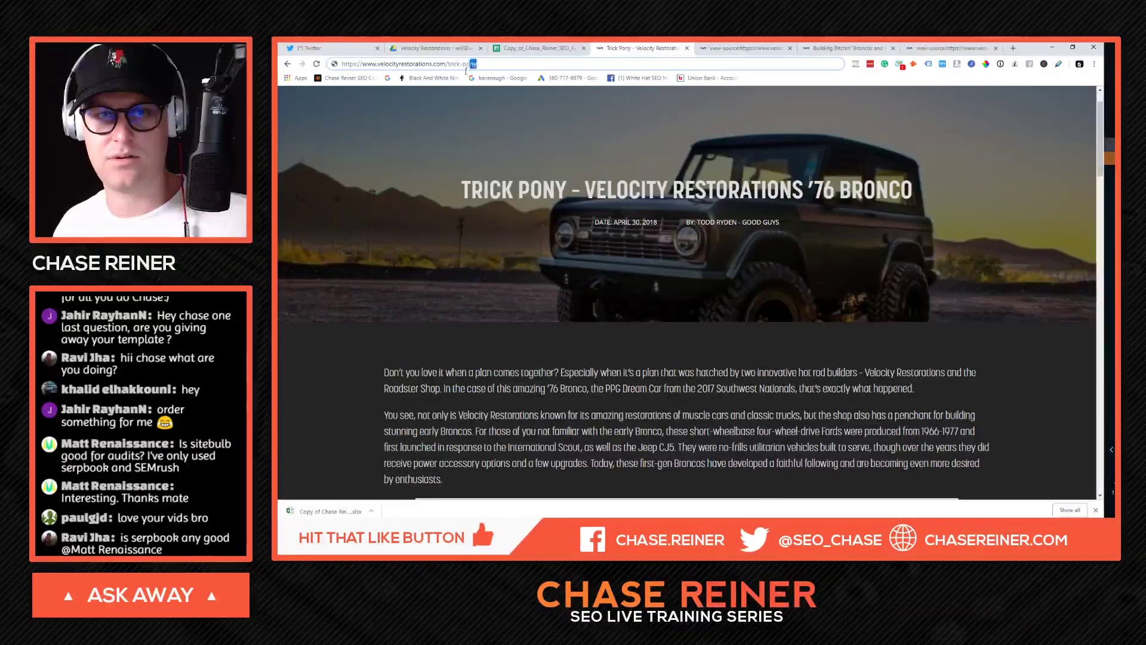
pyautogui.write('sitemap.xml')
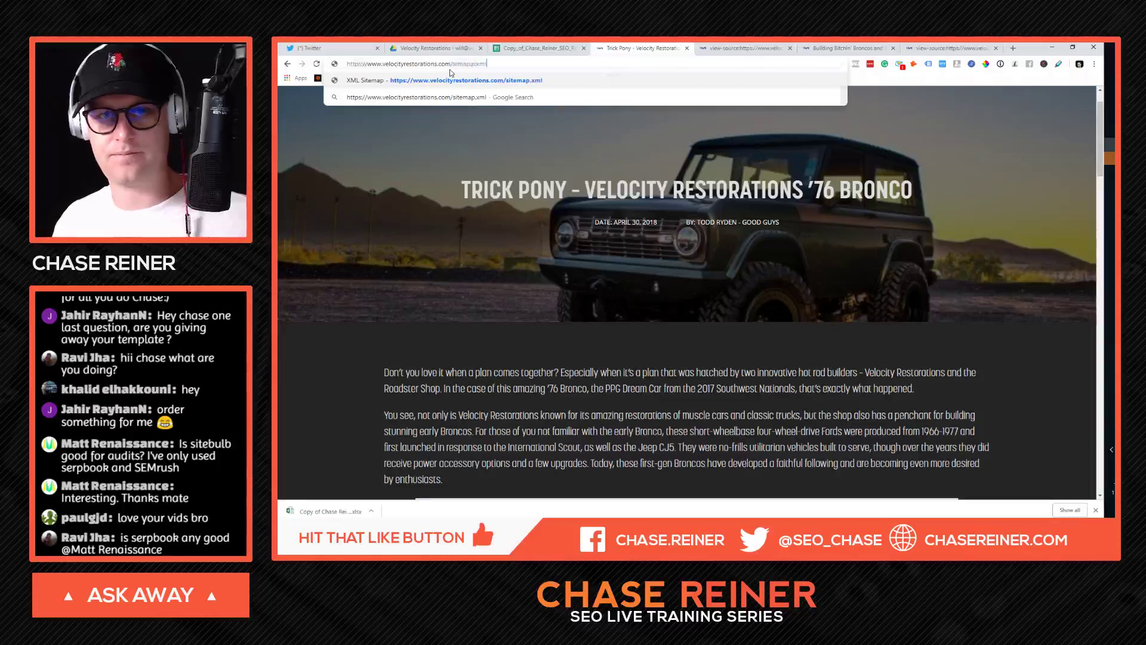
pyautogui.press('Return')
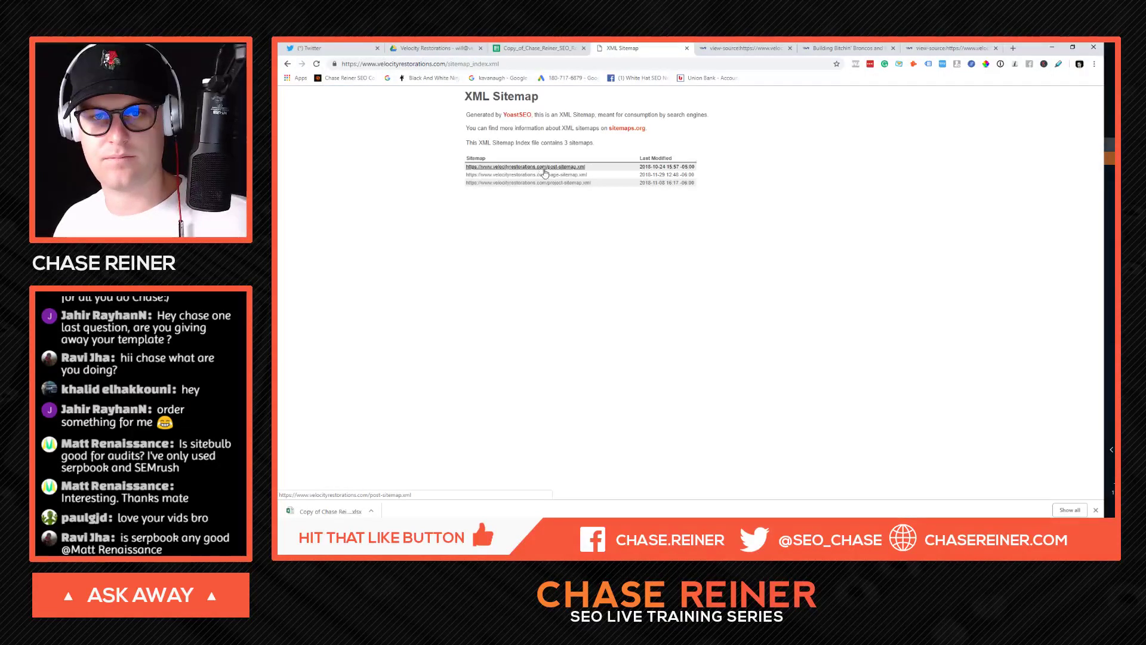
pyautogui.click(546, 176)
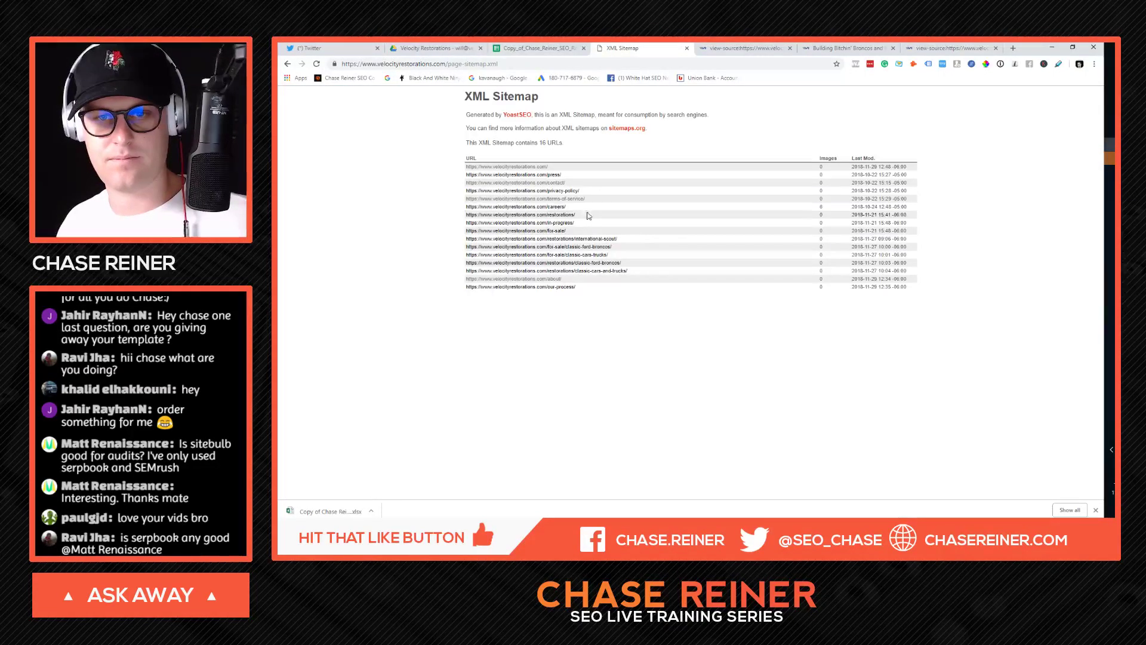
pyautogui.moveTo(644, 243); pyautogui.dragTo(463, 239)
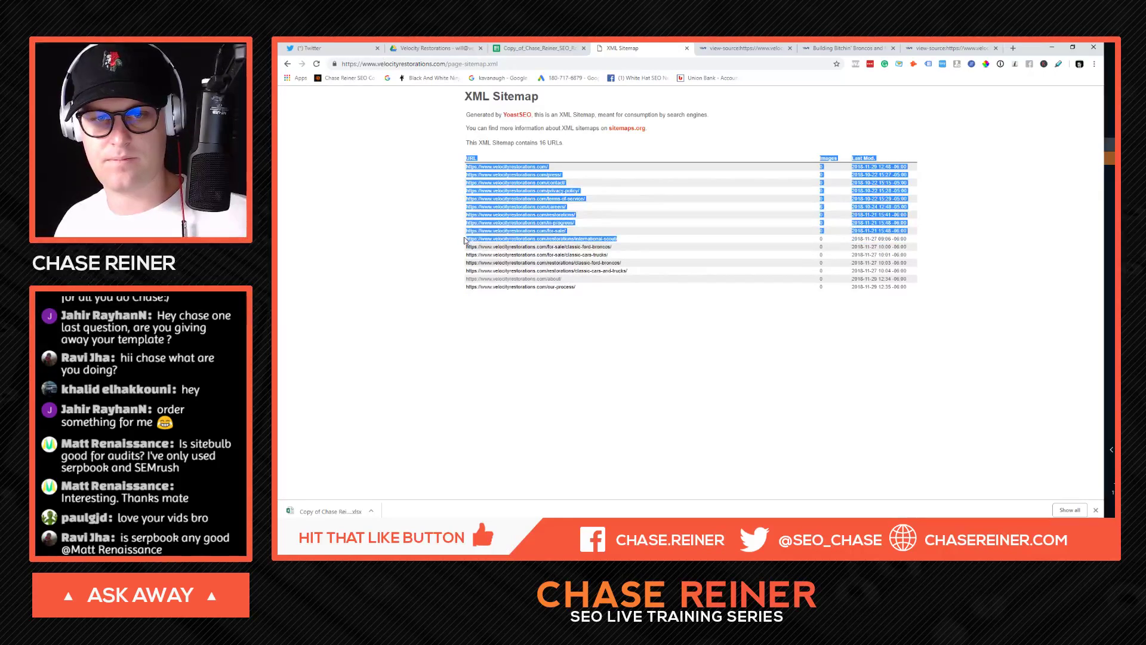
pyautogui.click(704, 48)
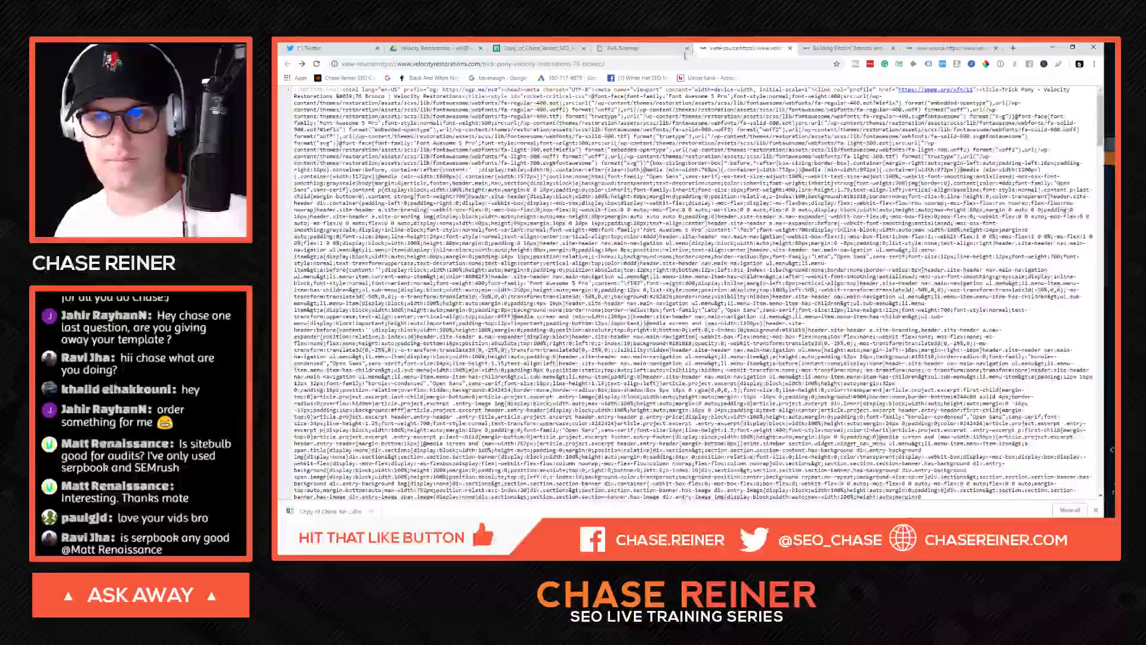
pyautogui.click(664, 63)
pyautogui.write('https://www.velocityrestorations.com/restorations/international-scout/')
pyautogui.press('Return')
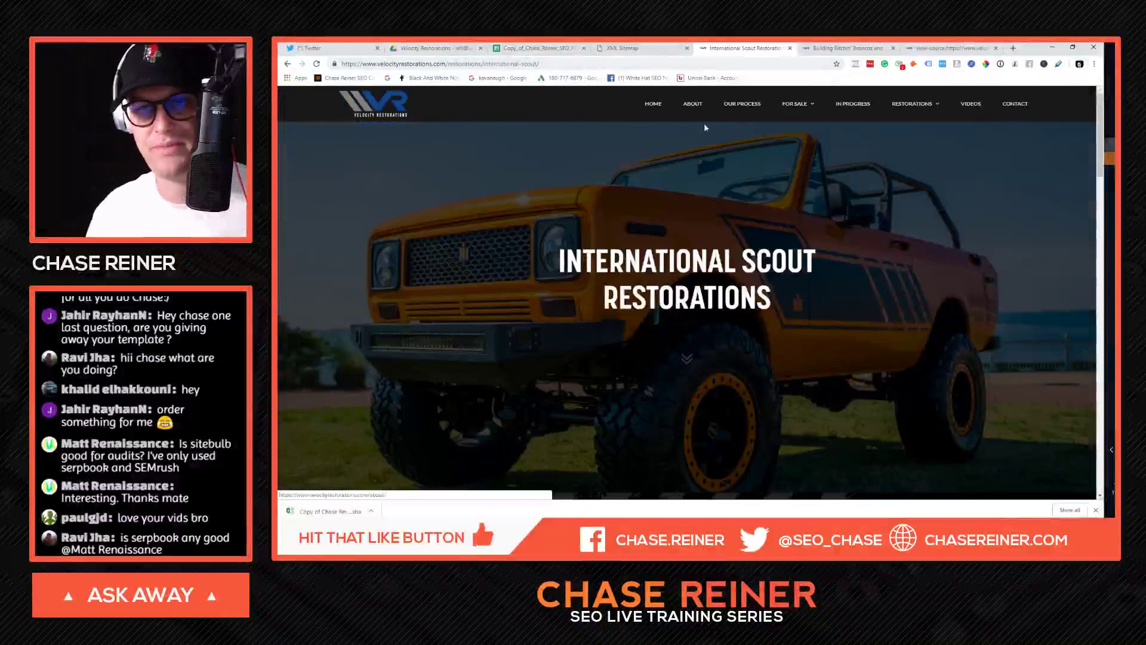
pyautogui.rightClick(643, 162)
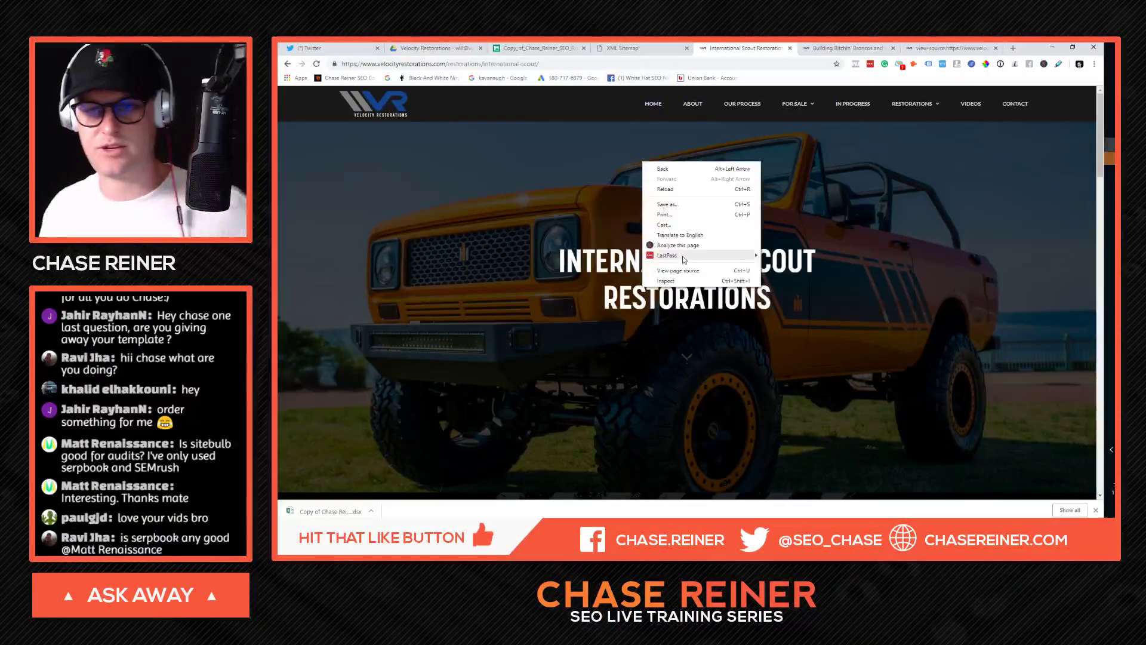
pyautogui.click(572, 74)
pyautogui.moveTo(440, 63); pyautogui.dragTo(285, 58)
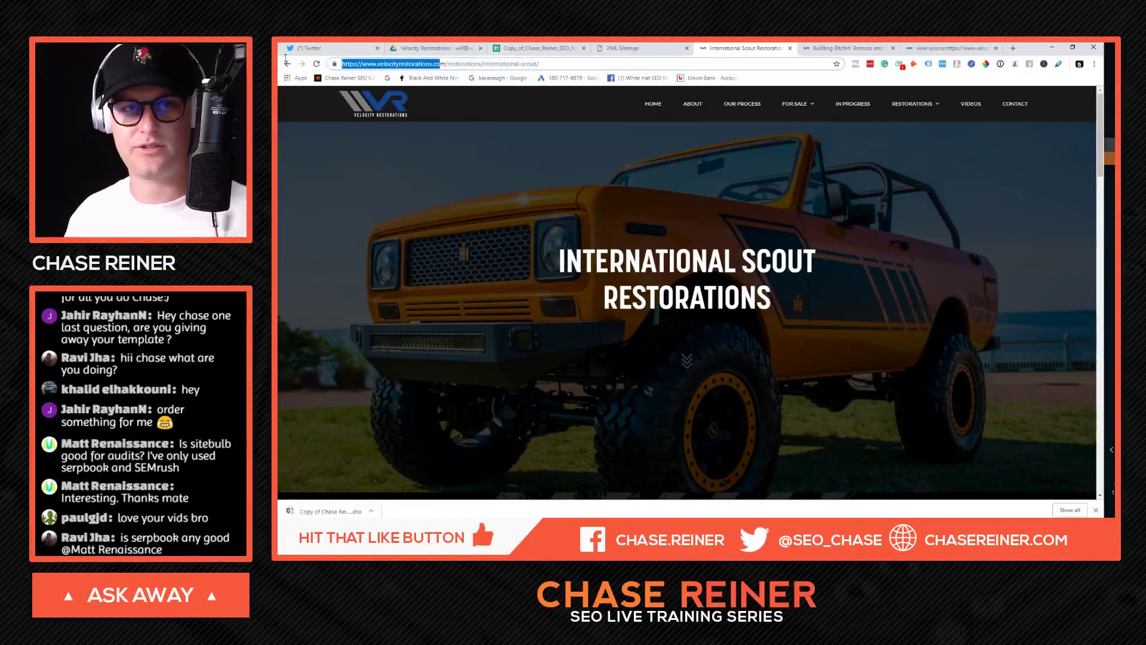
pyautogui.press('Left')
pyautogui.write('site:')
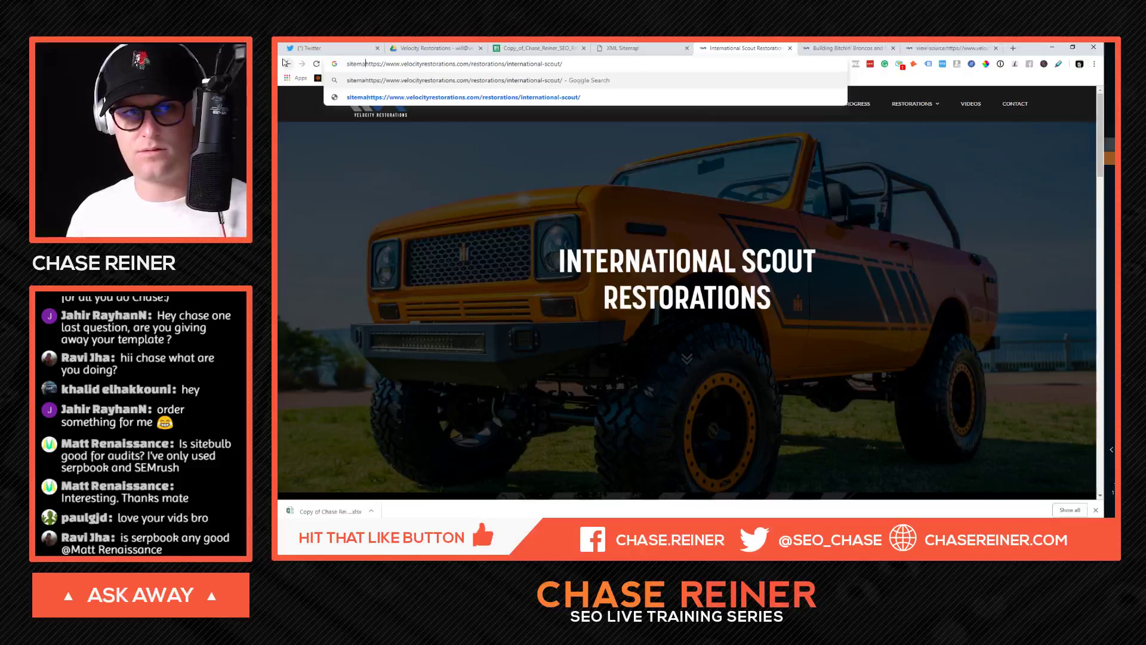
pyautogui.press('Return')
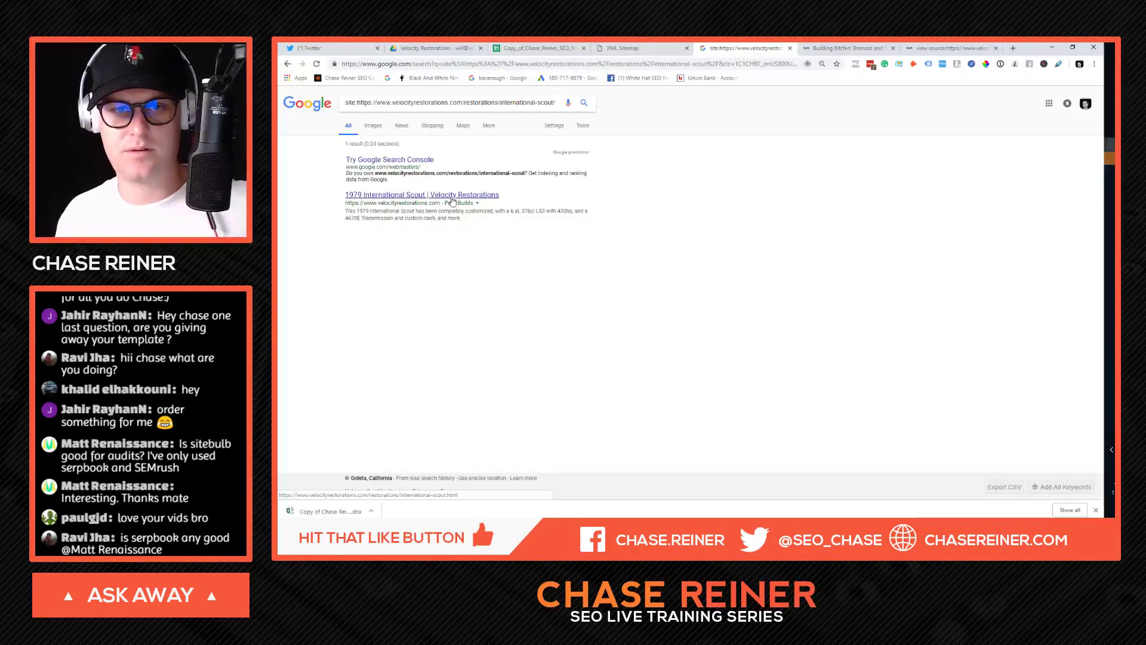
# Step: Run a Google site: search for the velocity-restorations-building-bitchin-broncos-and-more URL taken from the post sitemap
pyautogui.click(623, 48)
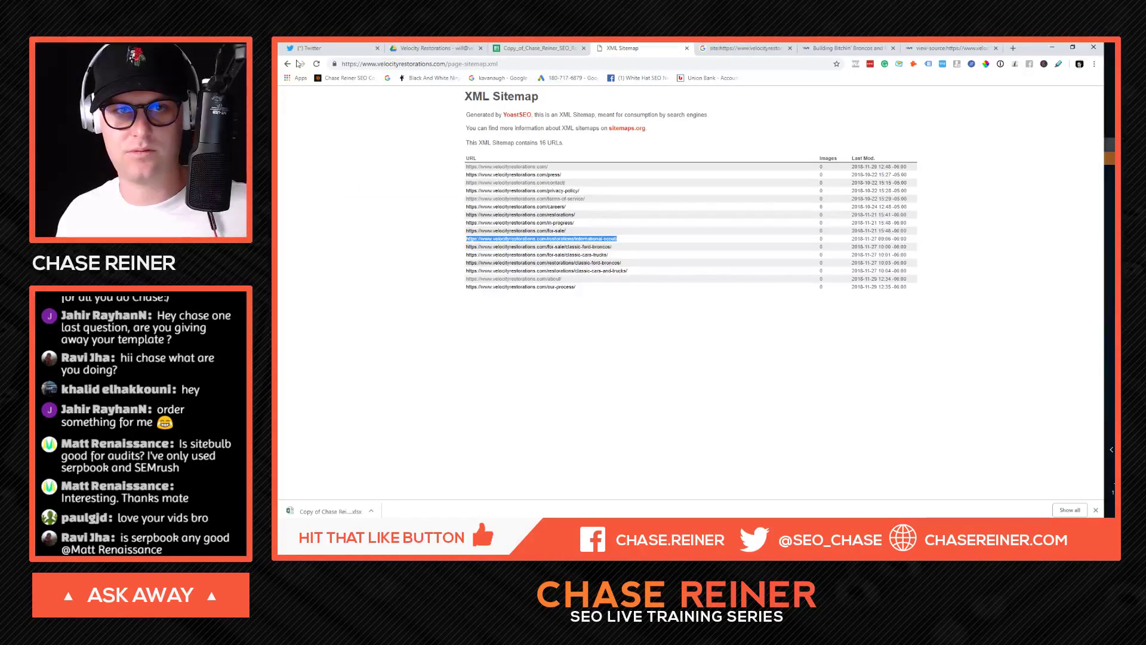
pyautogui.click(531, 169)
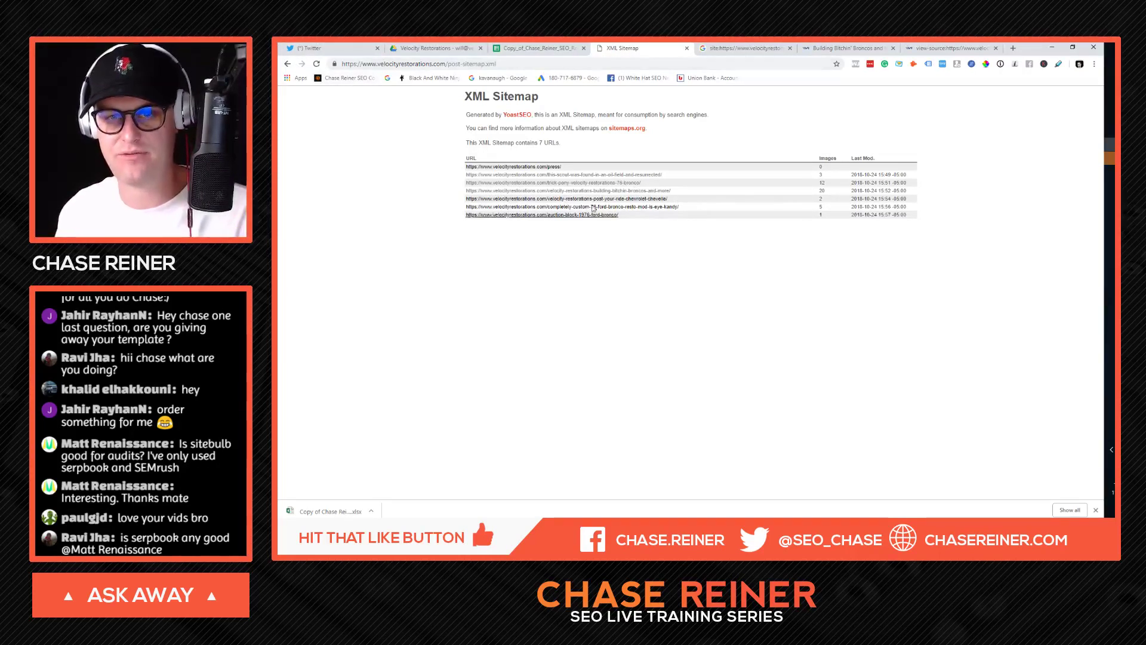
pyautogui.moveTo(573, 190); pyautogui.dragTo(466, 191)
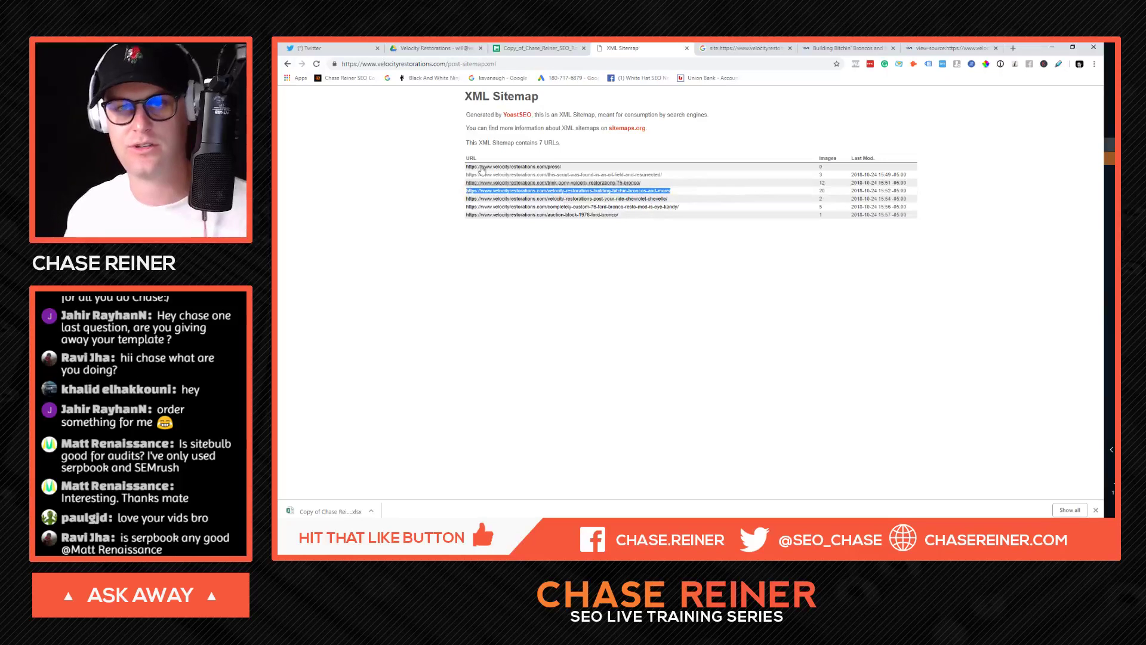
pyautogui.click(770, 52)
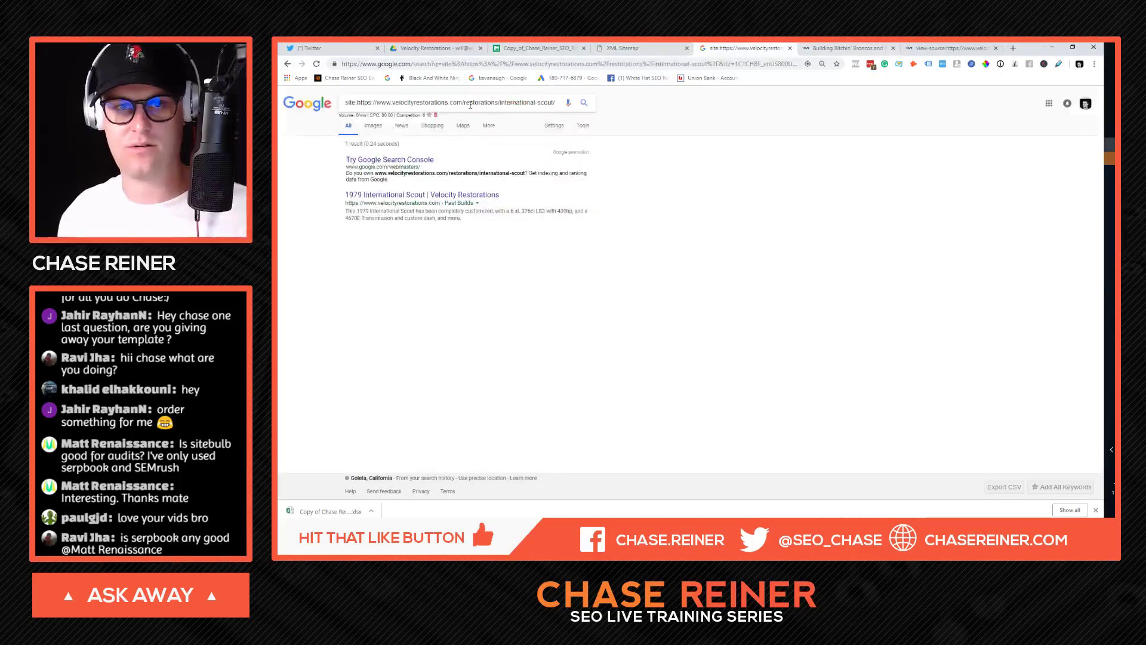
pyautogui.tripleClick(527, 100)
pyautogui.write('site:')
pyautogui.hotkey('ctrl', 'v')
pyautogui.press('Return')
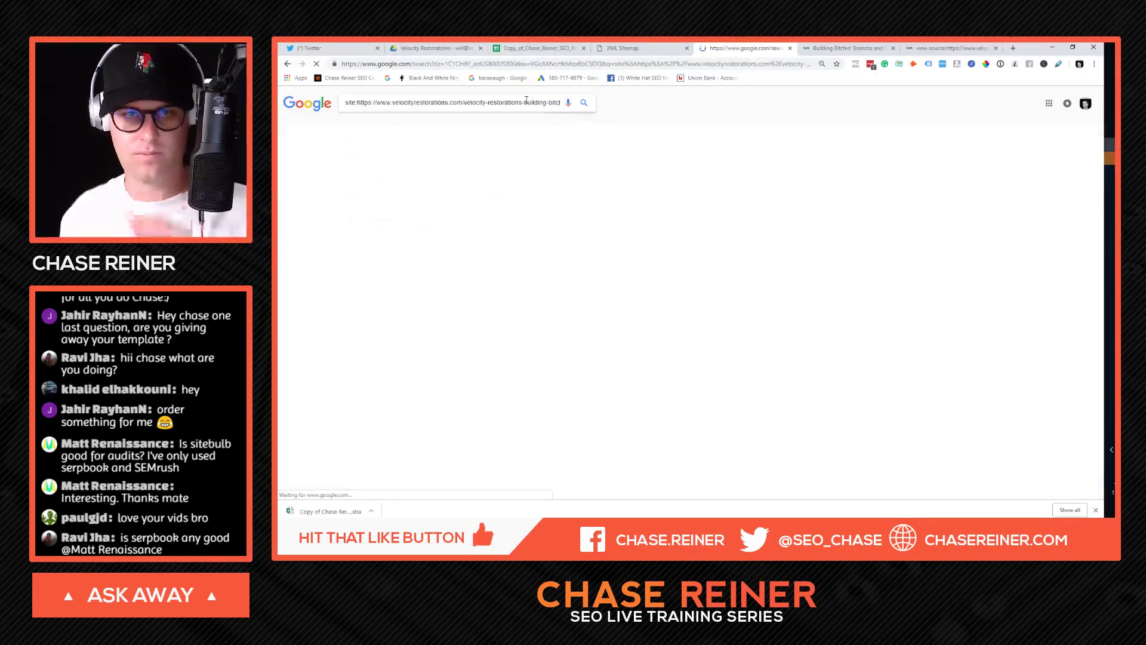
# Step: Examine the URL slug, publication date and author line of the live Building Bitchin' Broncos post
pyautogui.click(806, 46)
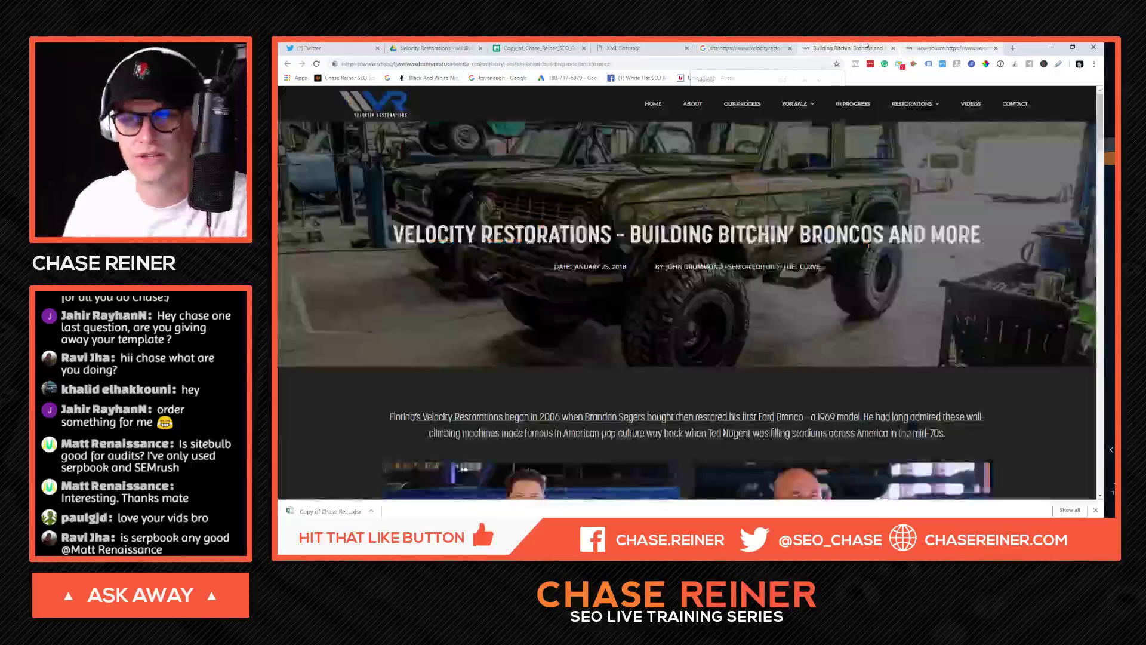
pyautogui.click(627, 66)
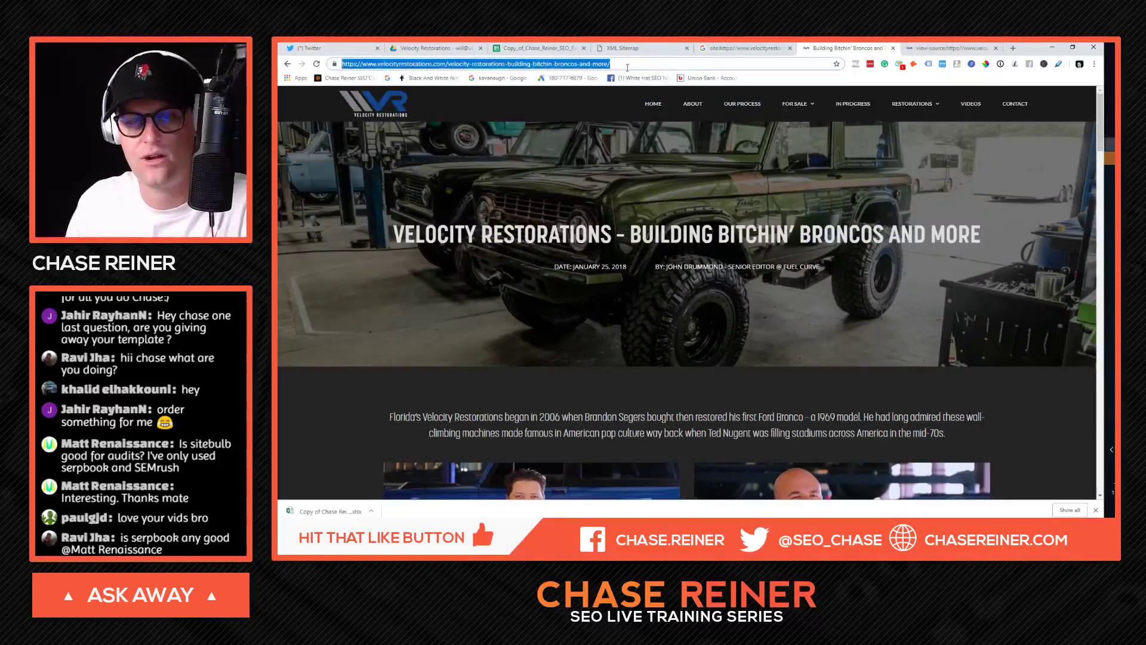
pyautogui.moveTo(628, 65); pyautogui.dragTo(469, 64)
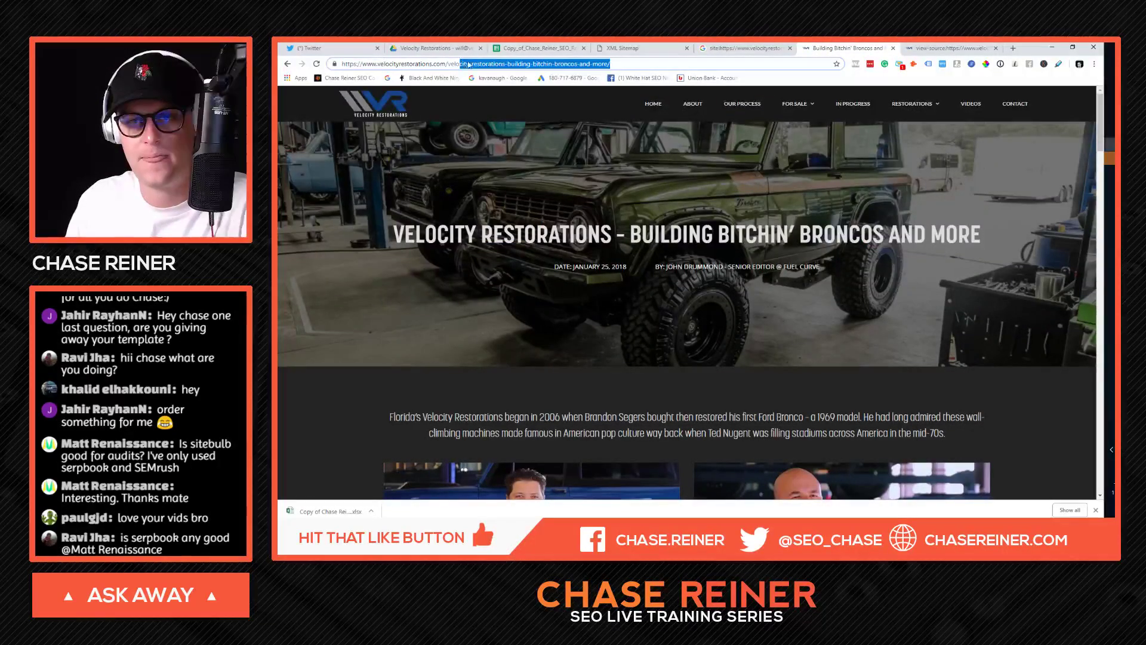
pyautogui.doubleClick(543, 65)
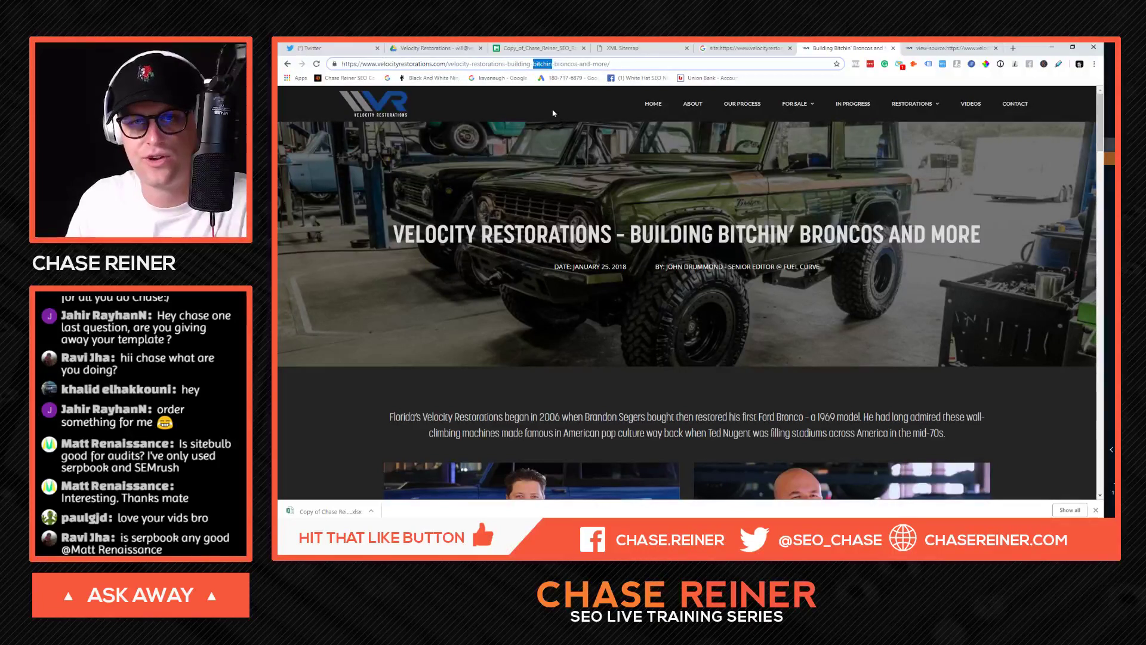
pyautogui.click(516, 118)
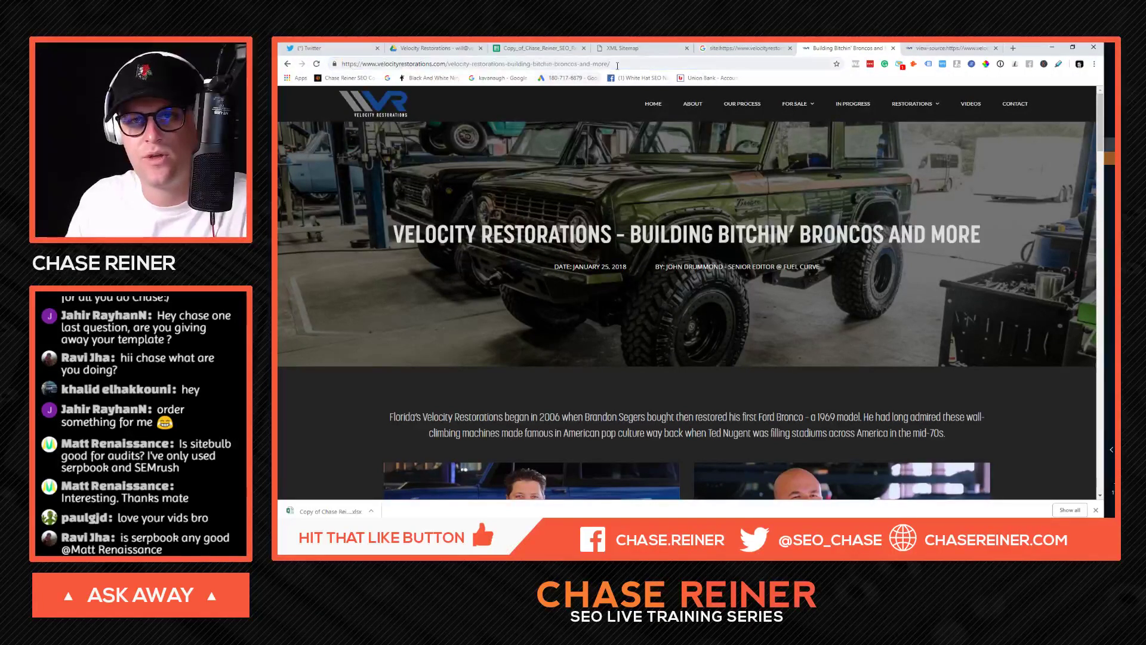
pyautogui.moveTo(617, 66); pyautogui.dragTo(477, 62)
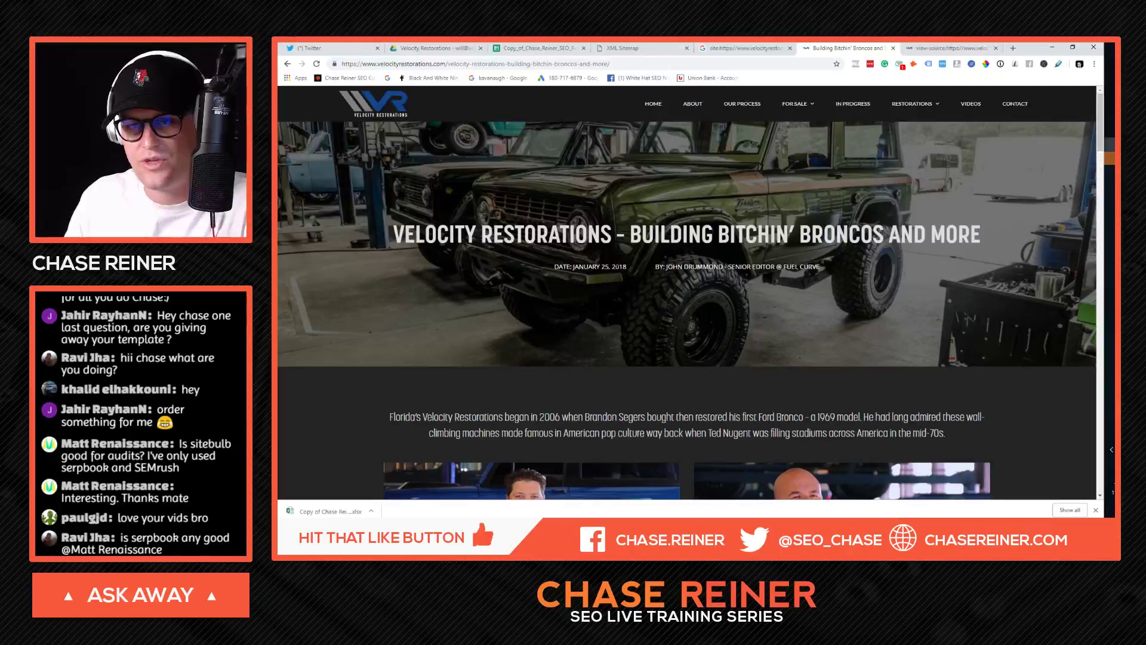
pyautogui.tripleClick(622, 277)
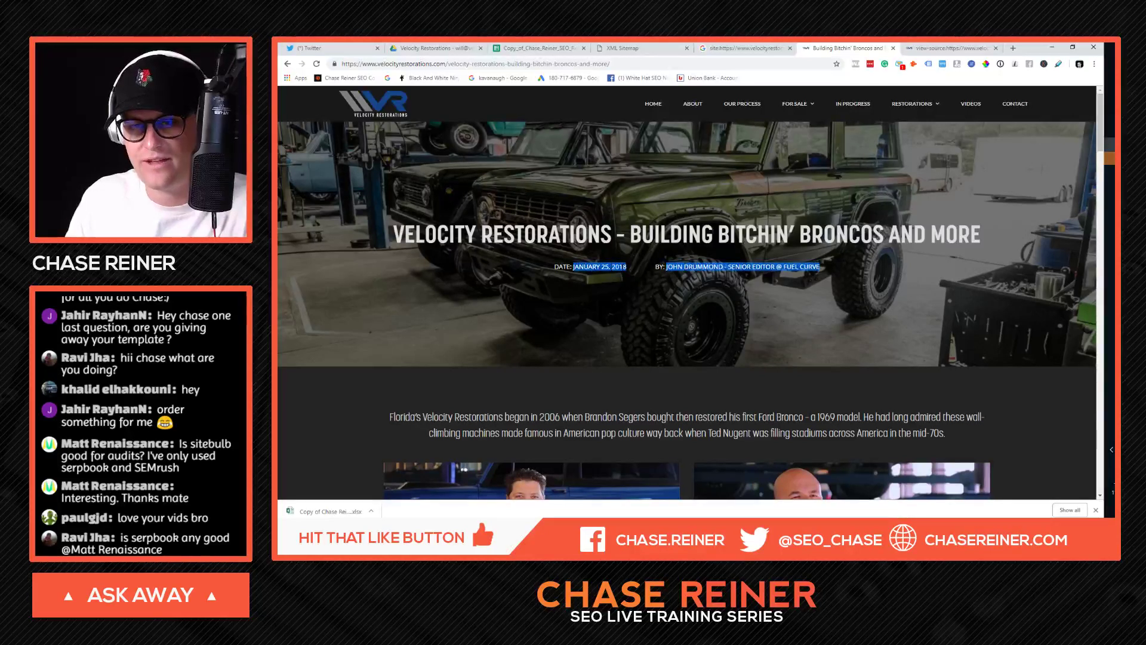
pyautogui.moveTo(622, 274); pyautogui.dragTo(635, 288)
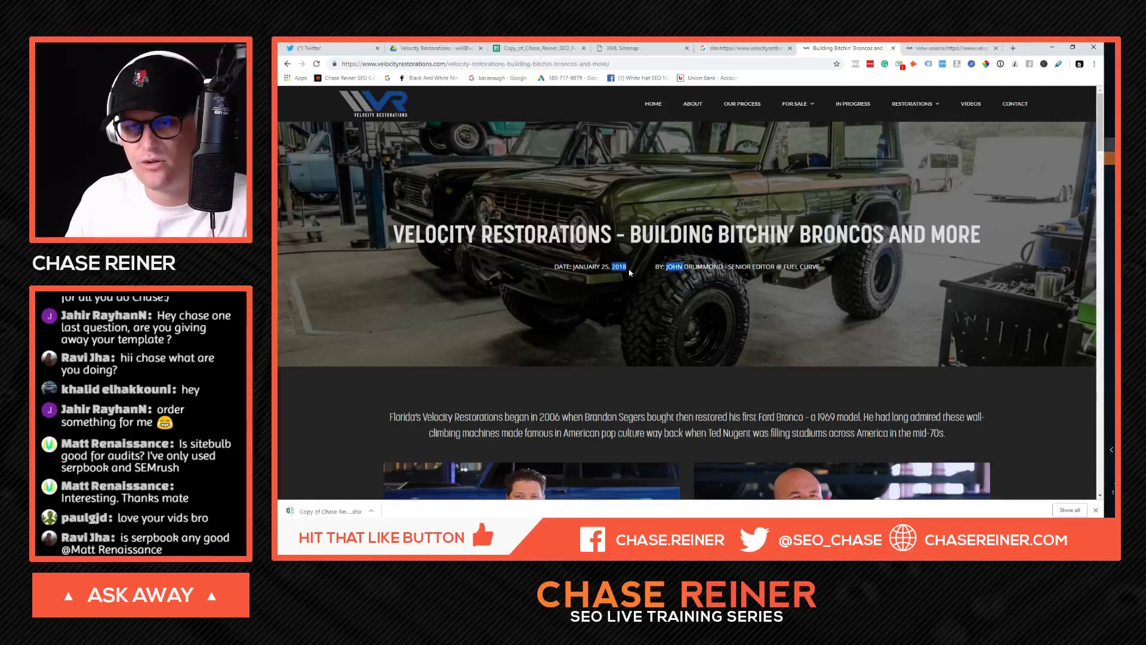
pyautogui.click(554, 142)
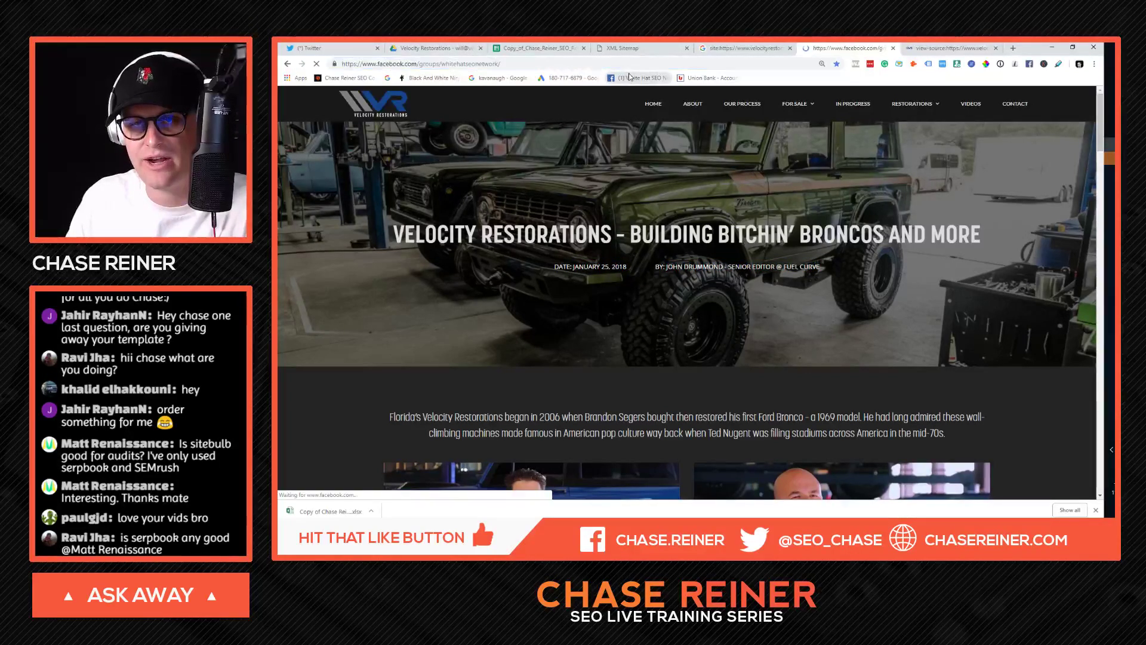
pyautogui.click(288, 64)
pyautogui.click(300, 64)
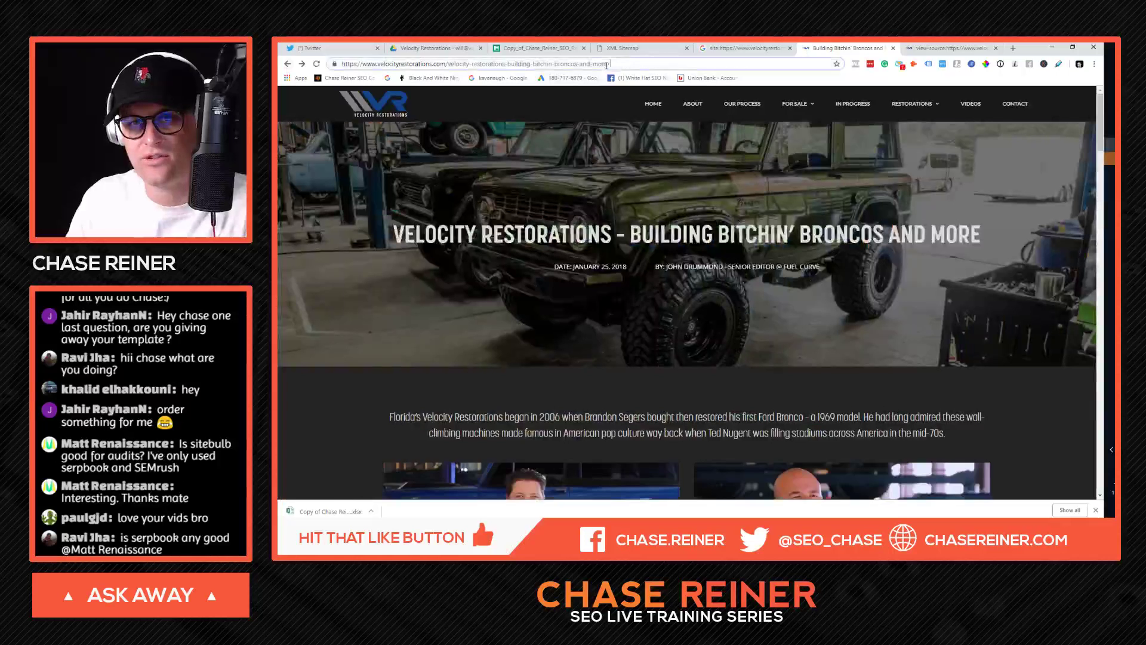
pyautogui.moveTo(609, 64); pyautogui.dragTo(453, 65)
pyautogui.hotkey('ctrl', 'a')
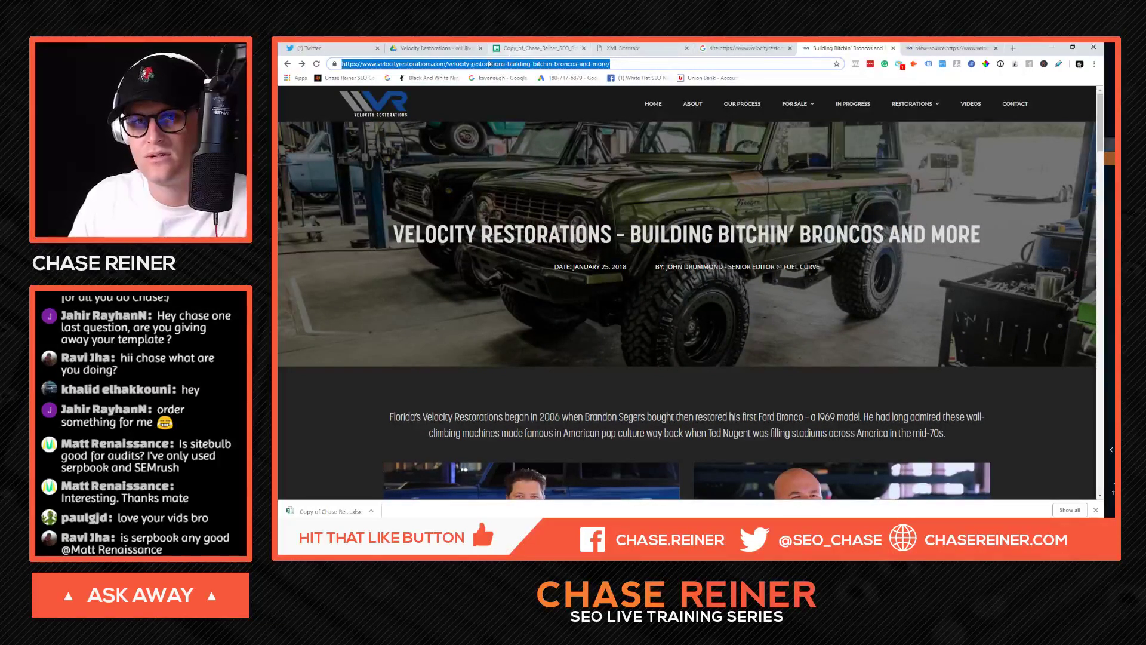
pyautogui.moveTo(445, 64); pyautogui.dragTo(415, 63)
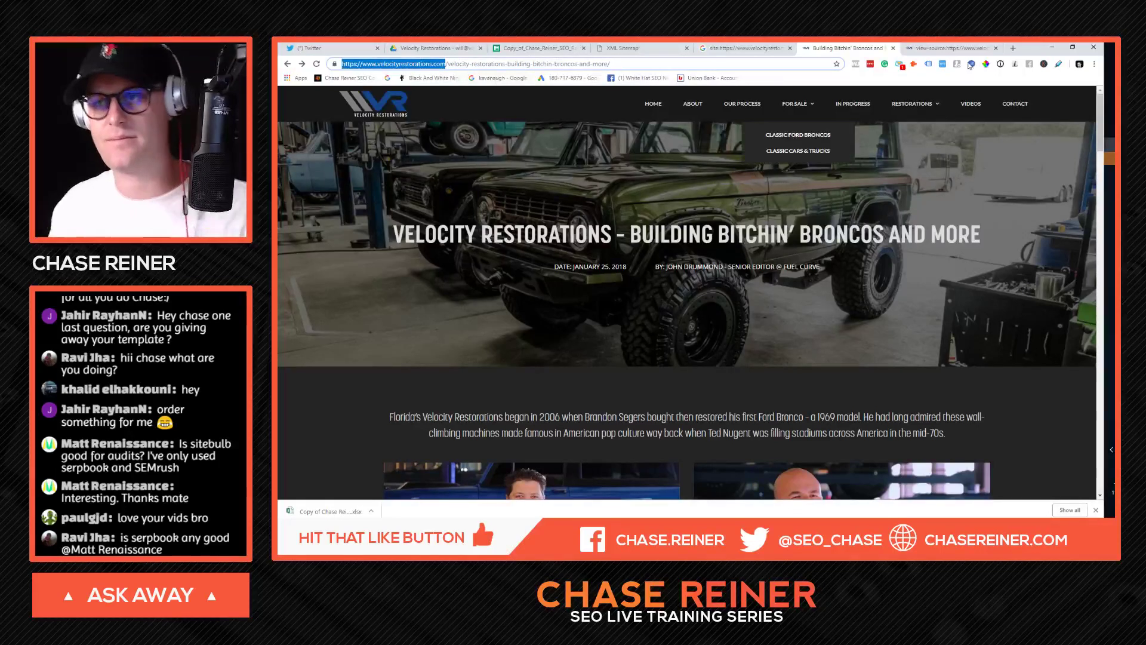
pyautogui.click(952, 47)
pyautogui.click(599, 65)
pyautogui.write('ahrefs.com')
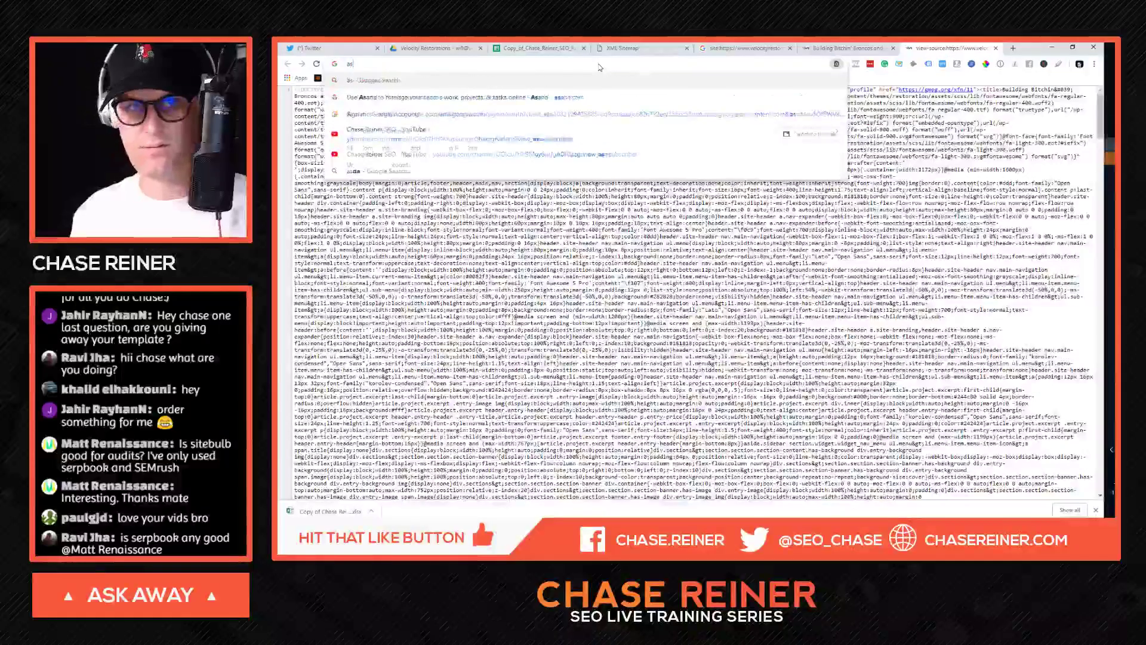
pyautogui.press('Return')
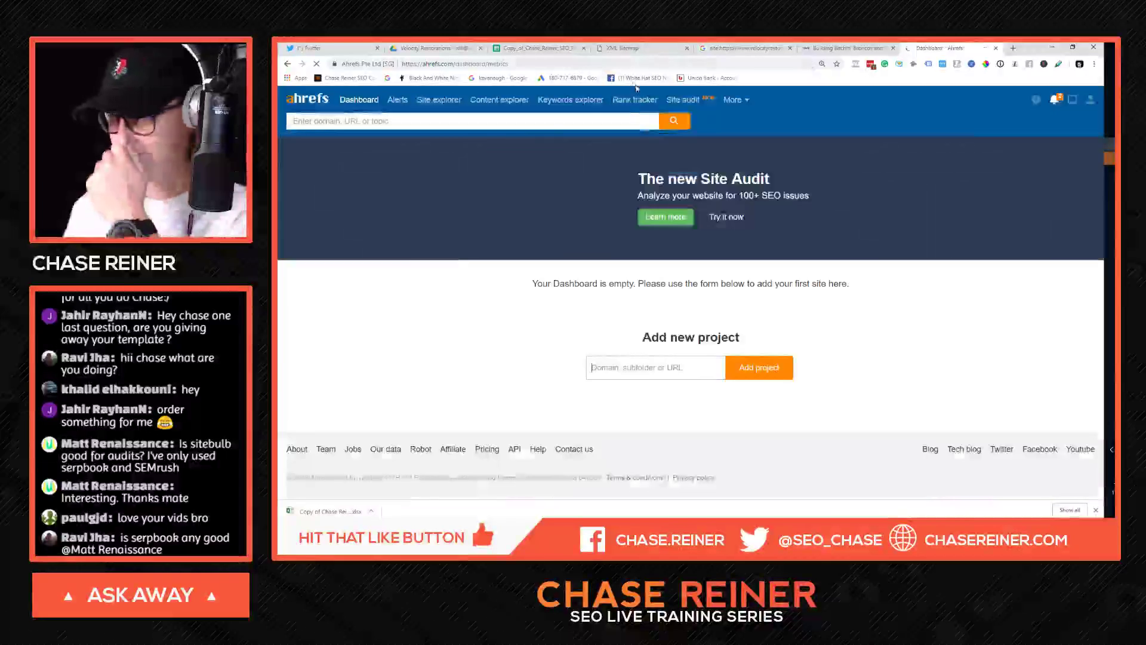
pyautogui.write('www.velocityrestorations.com')
pyautogui.click(674, 121)
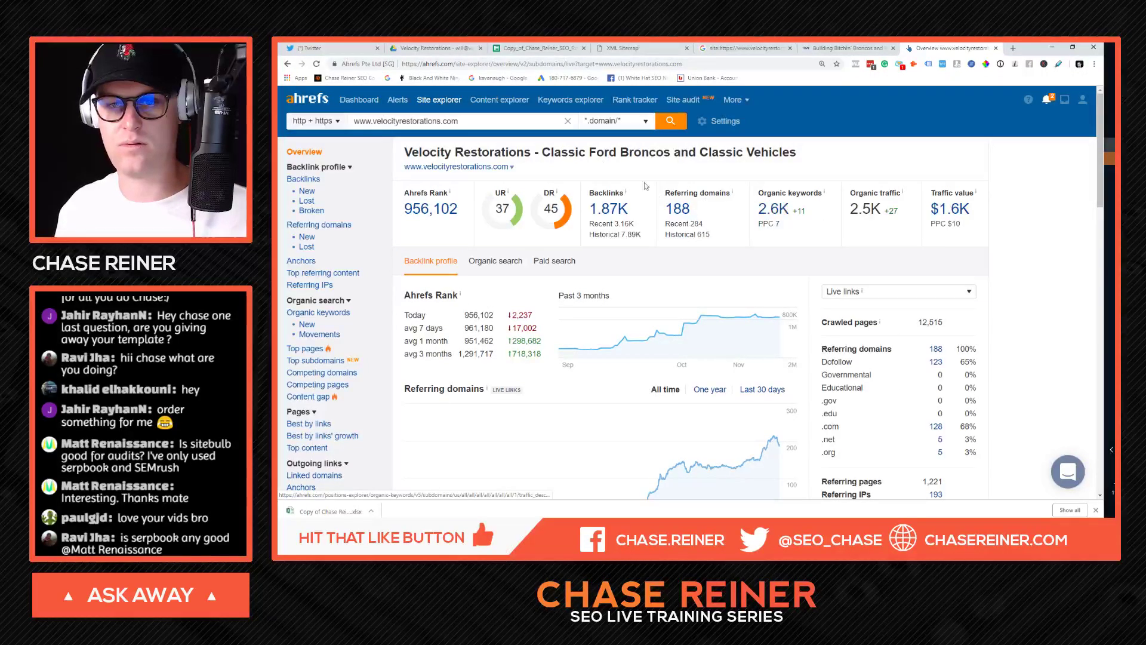
# Step: Review the live Building Bitchin' Broncos post again, checking its content, its full address and the site's navigation menu
pyautogui.click(879, 47)
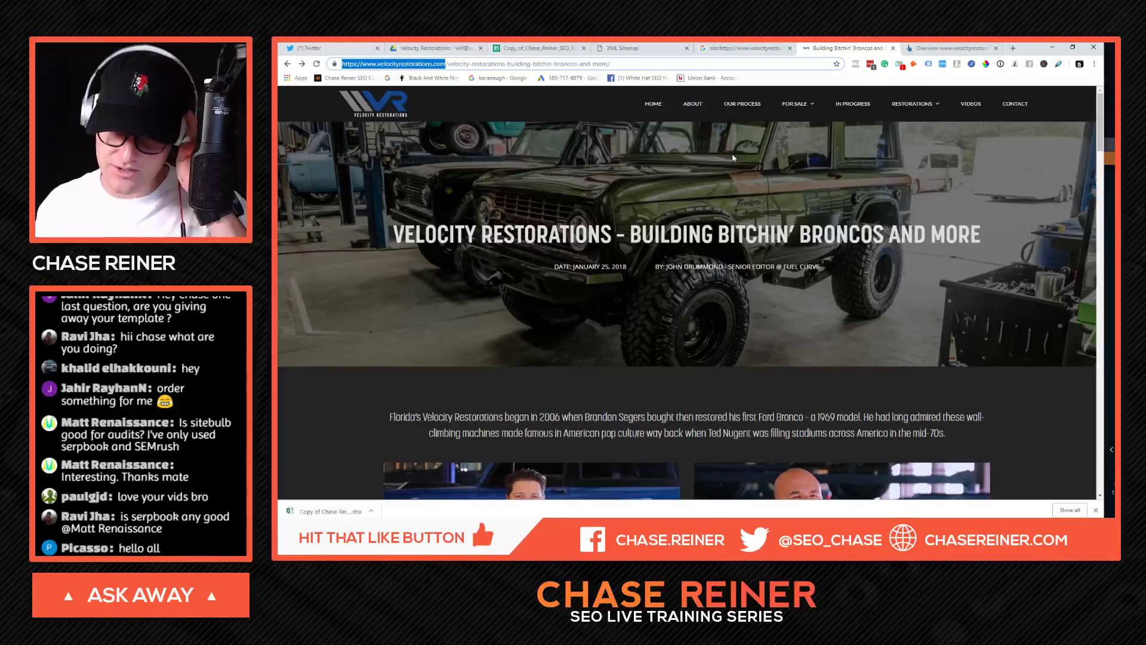
pyautogui.scroll(-9, 735, 254)
pyautogui.scroll(9, 578, 221)
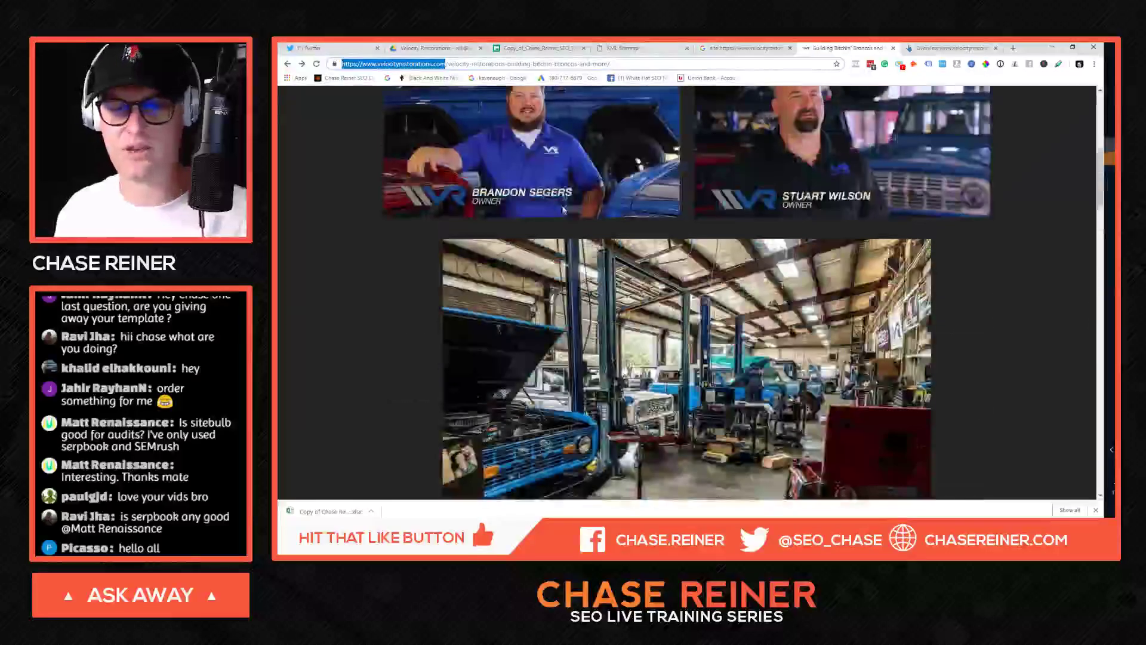
pyautogui.moveTo(445, 64)
pyautogui.mouseDown()
pyautogui.moveTo(637, 74)
pyautogui.moveTo(442, 60)
pyautogui.mouseUp()
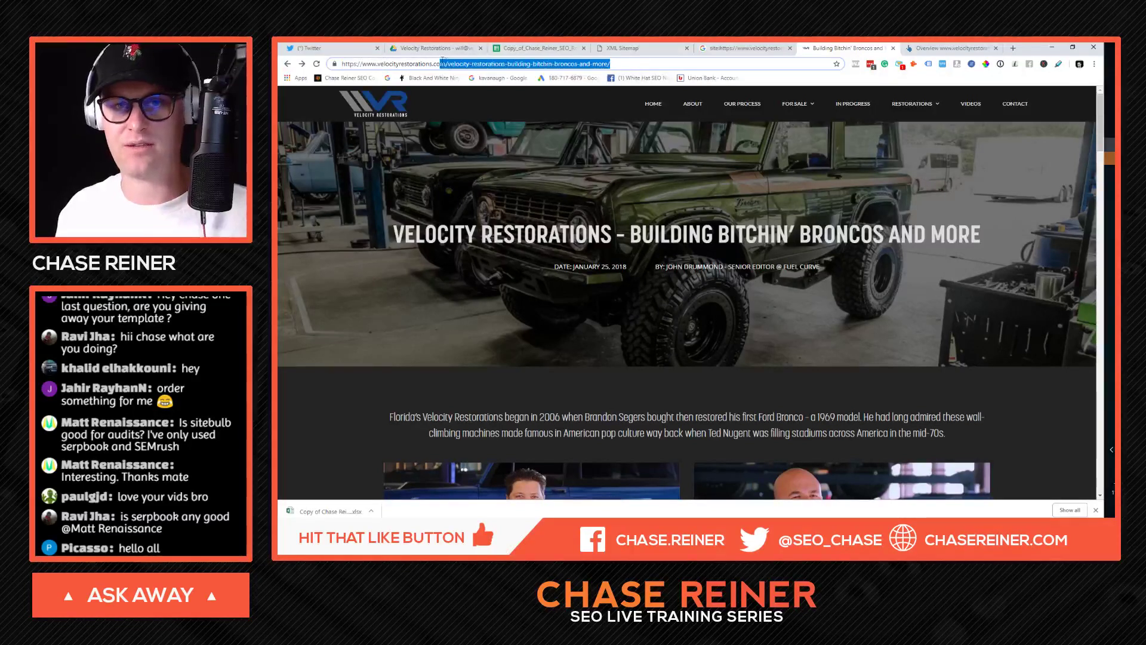
pyautogui.click(646, 68)
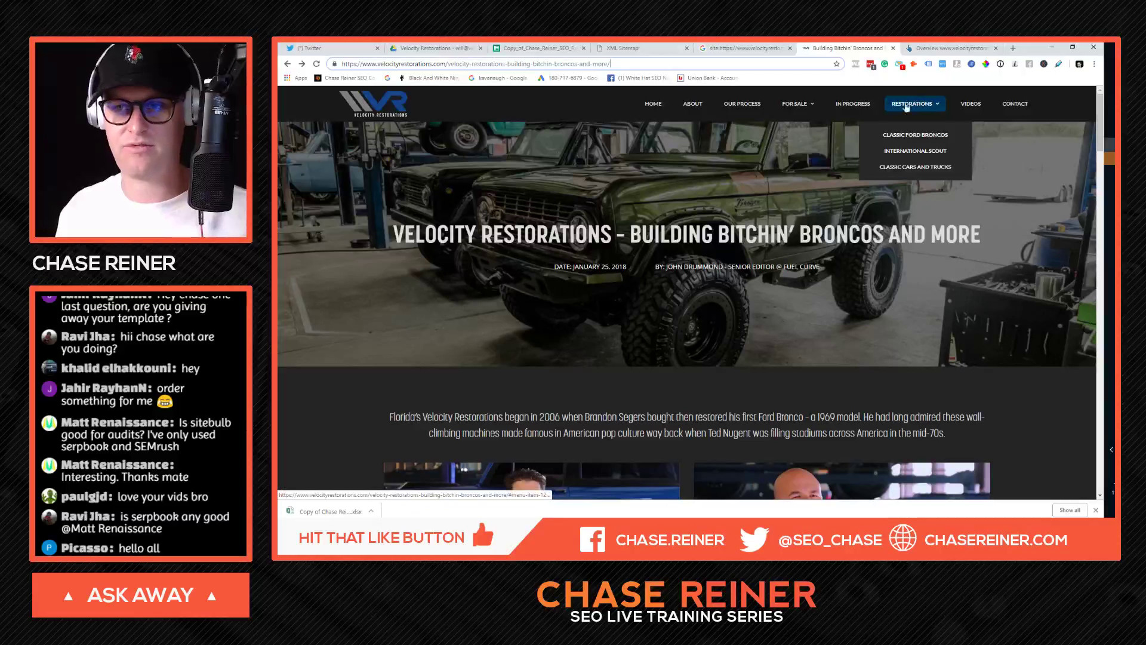
pyautogui.moveTo(946, 119)
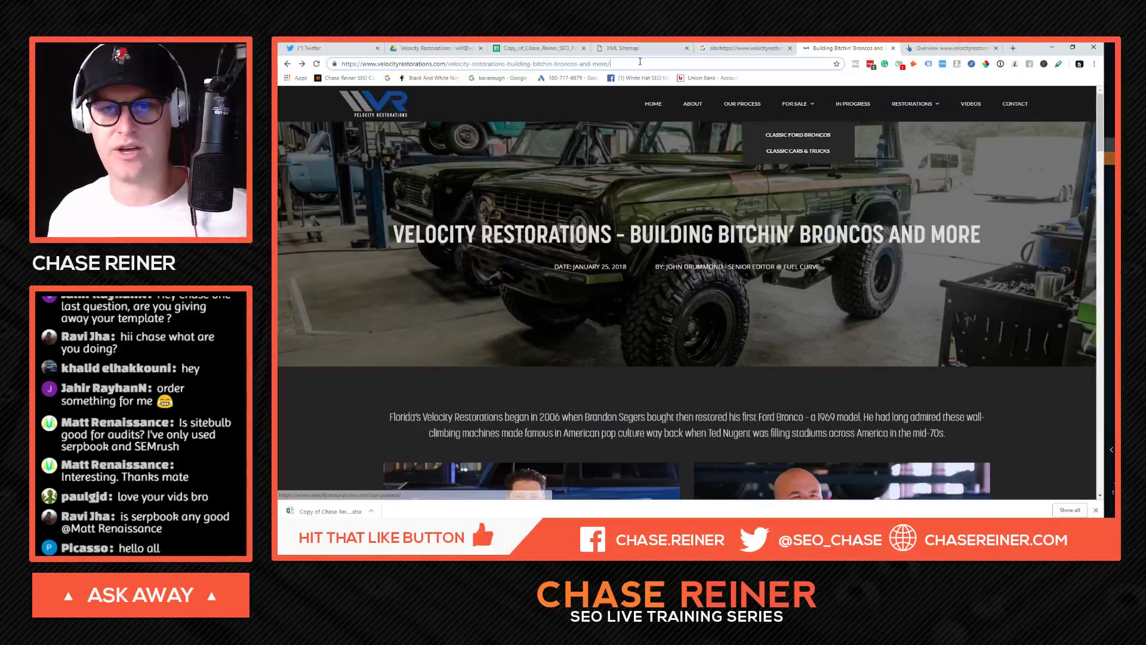
pyautogui.moveTo(637, 64); pyautogui.dragTo(364, 58)
pyautogui.click(368, 61)
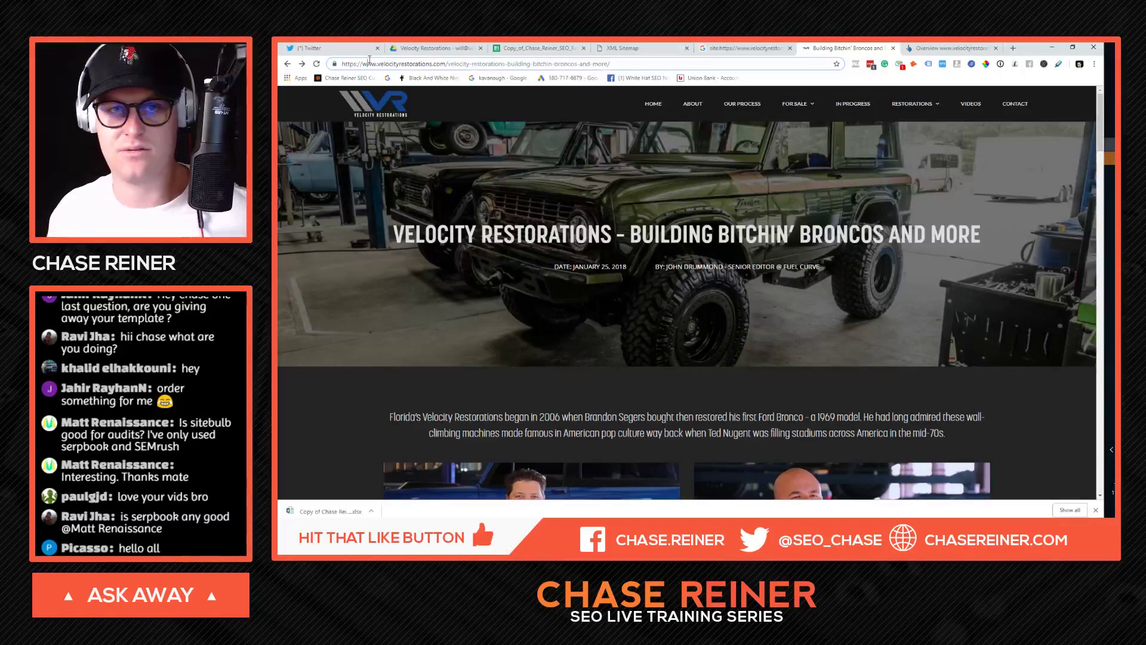
pyautogui.hotkey('shift', 'Home')
pyautogui.tripleClick(415, 63)
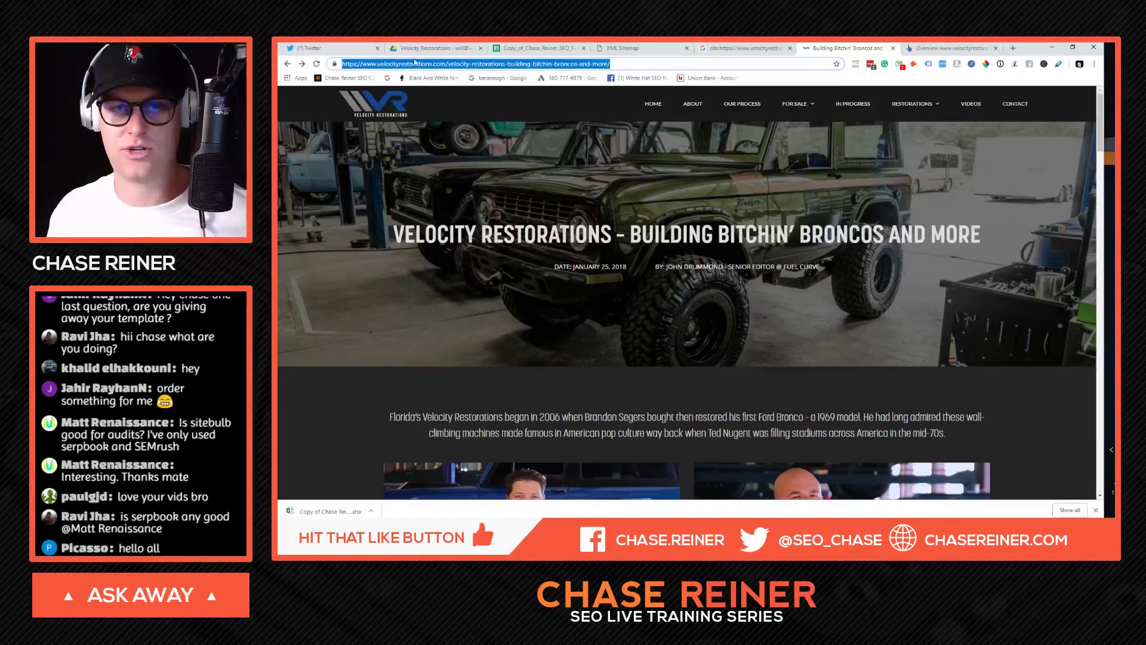
# Step: Open the completely-custom-76-ford-bronco-resto-mod-is-eye-kandy post from the post sitemap in a new tab and return to the sitemap
pyautogui.doubleClick(440, 64)
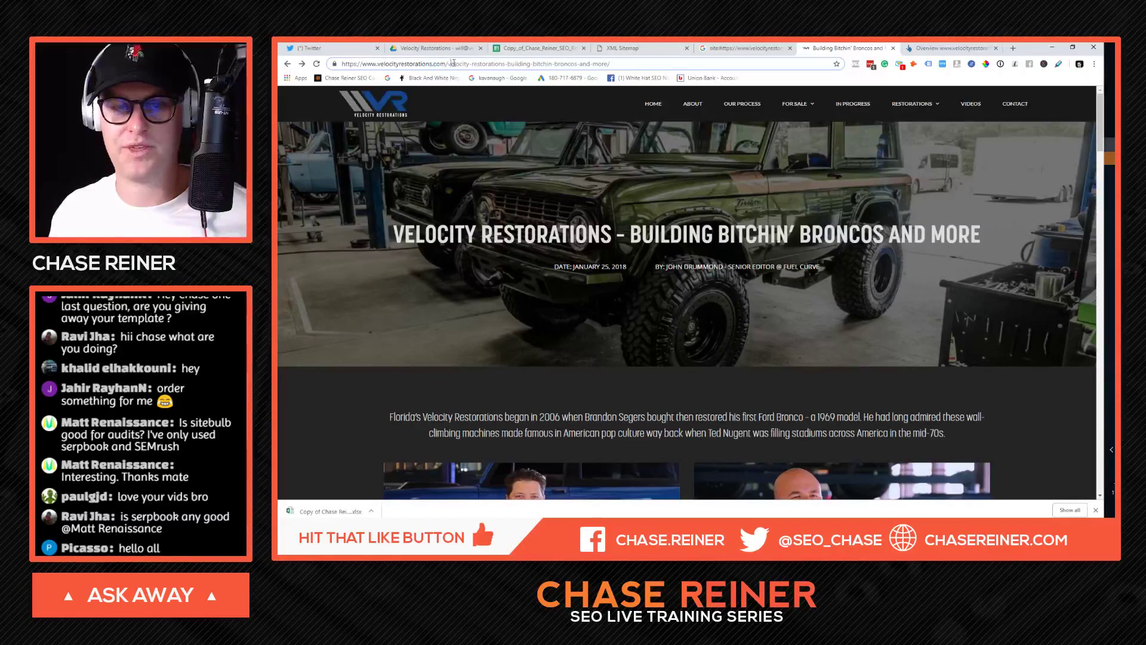
pyautogui.click(633, 47)
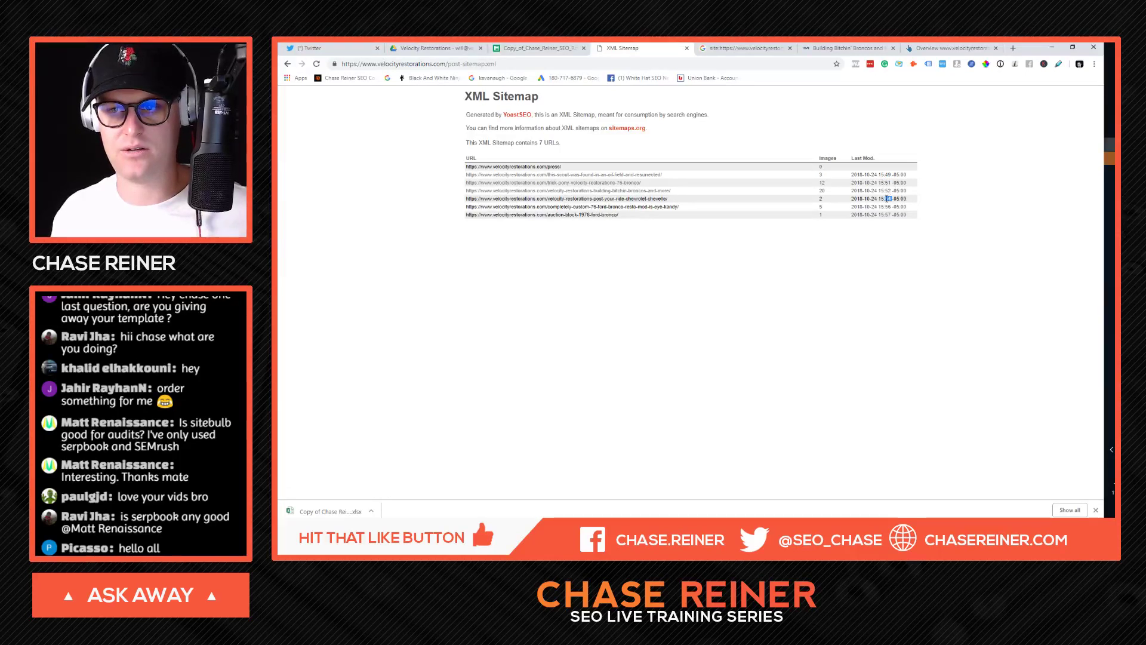
pyautogui.rightClick(642, 206)
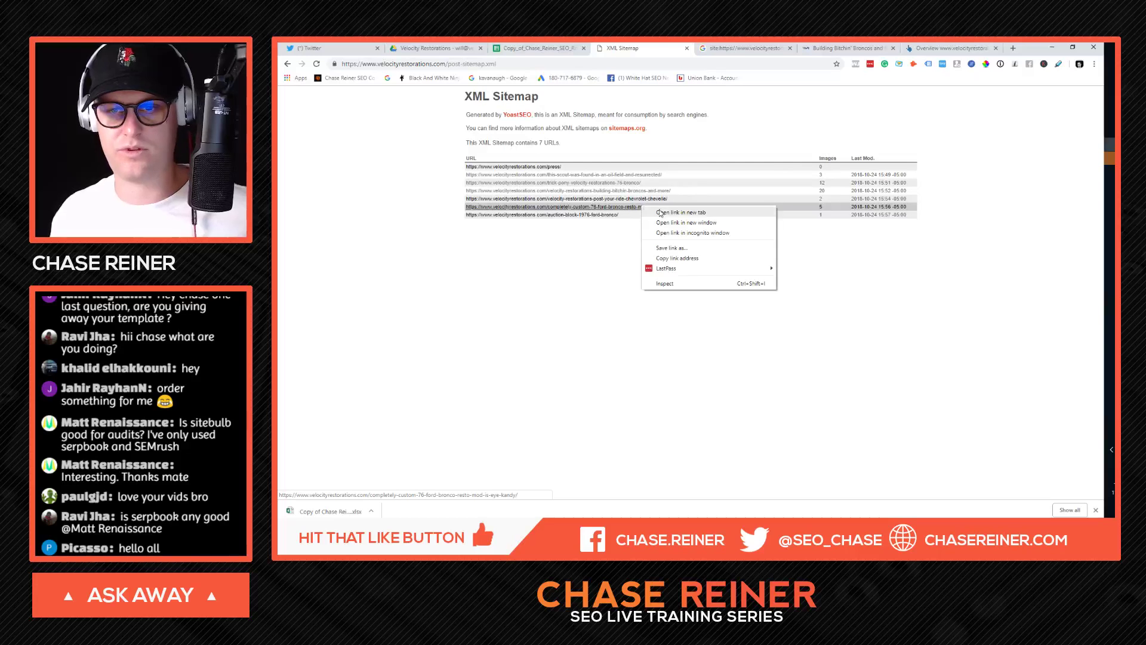
pyautogui.click(660, 213)
pyautogui.click(680, 47)
pyautogui.click(726, 49)
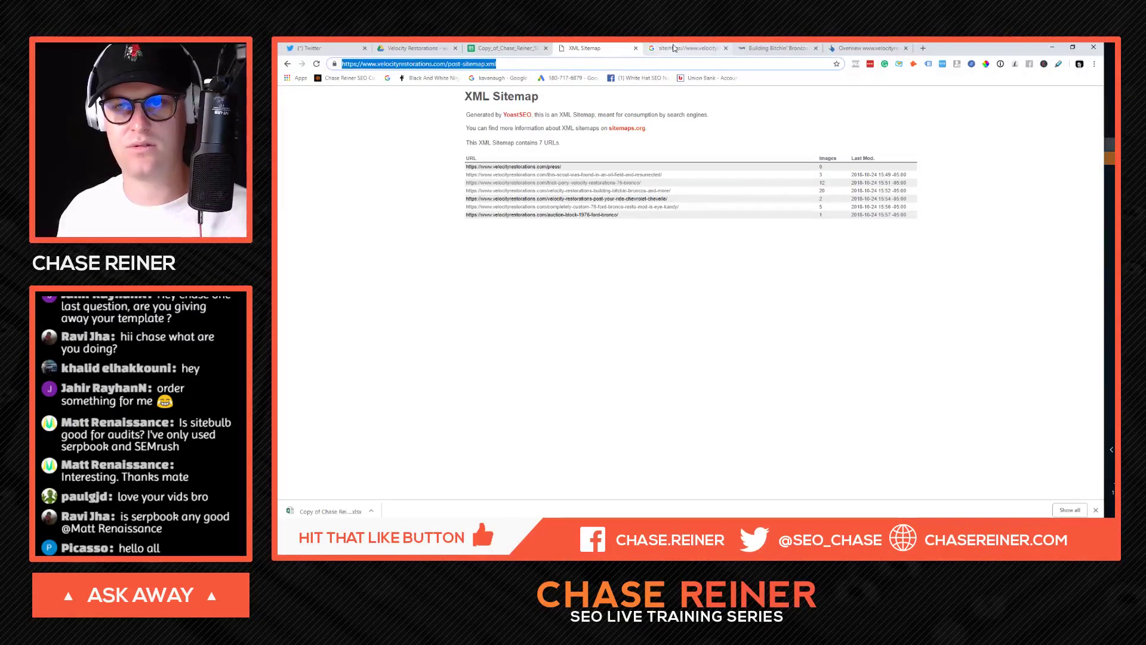
pyautogui.click(660, 48)
pyautogui.click(618, 48)
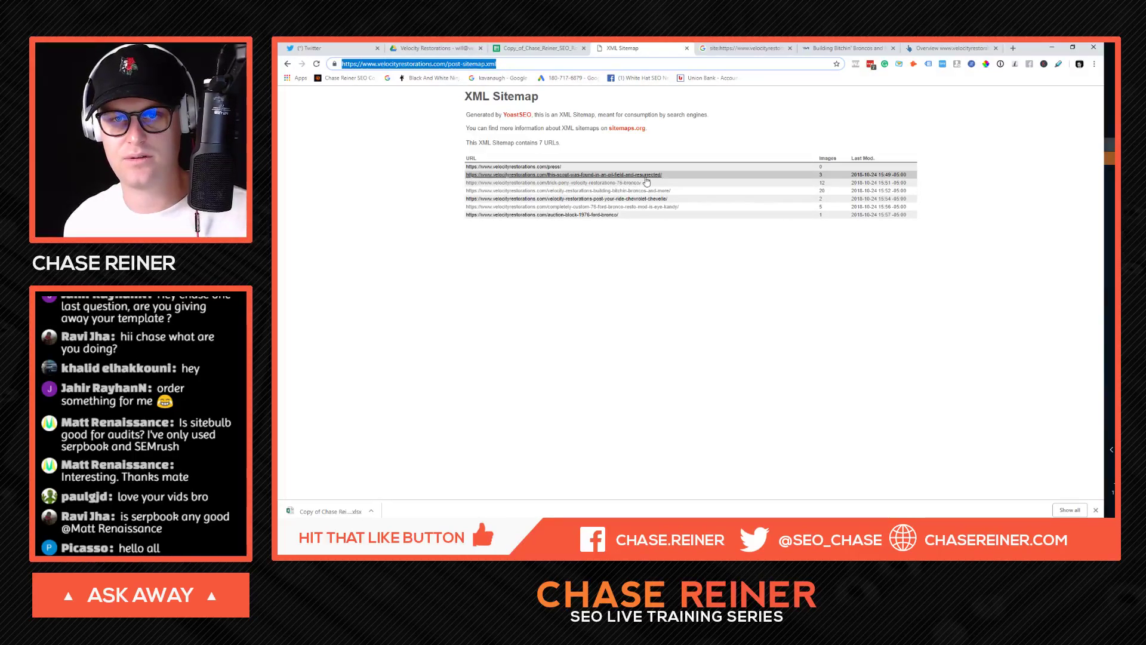
pyautogui.click(743, 47)
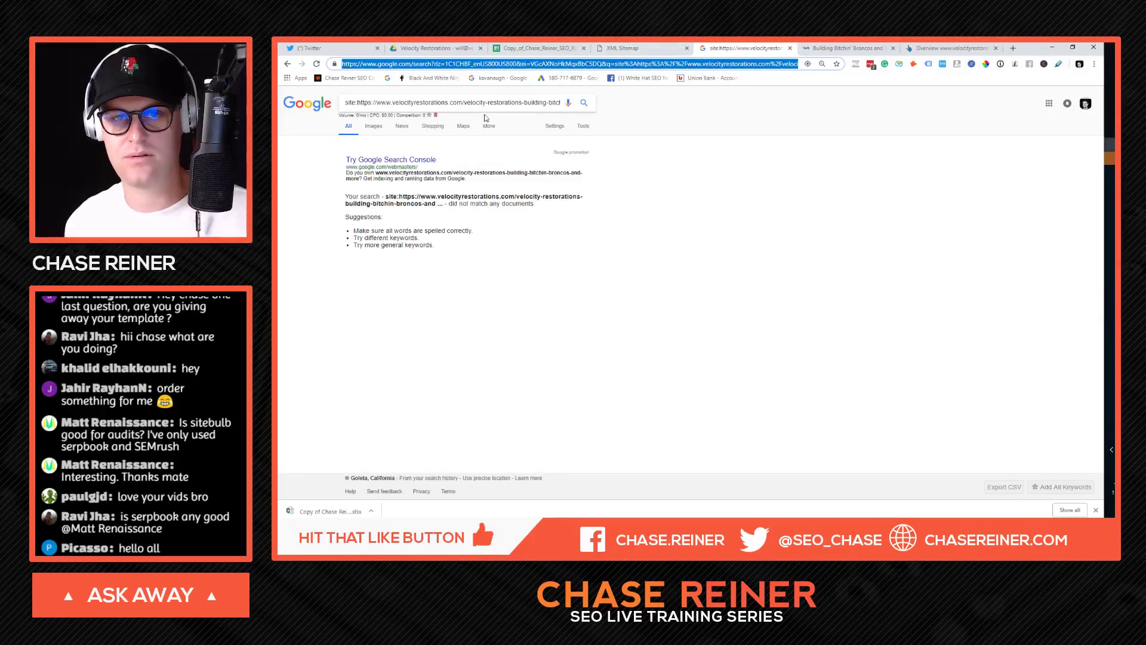
pyautogui.moveTo(463, 102); pyautogui.dragTo(666, 115)
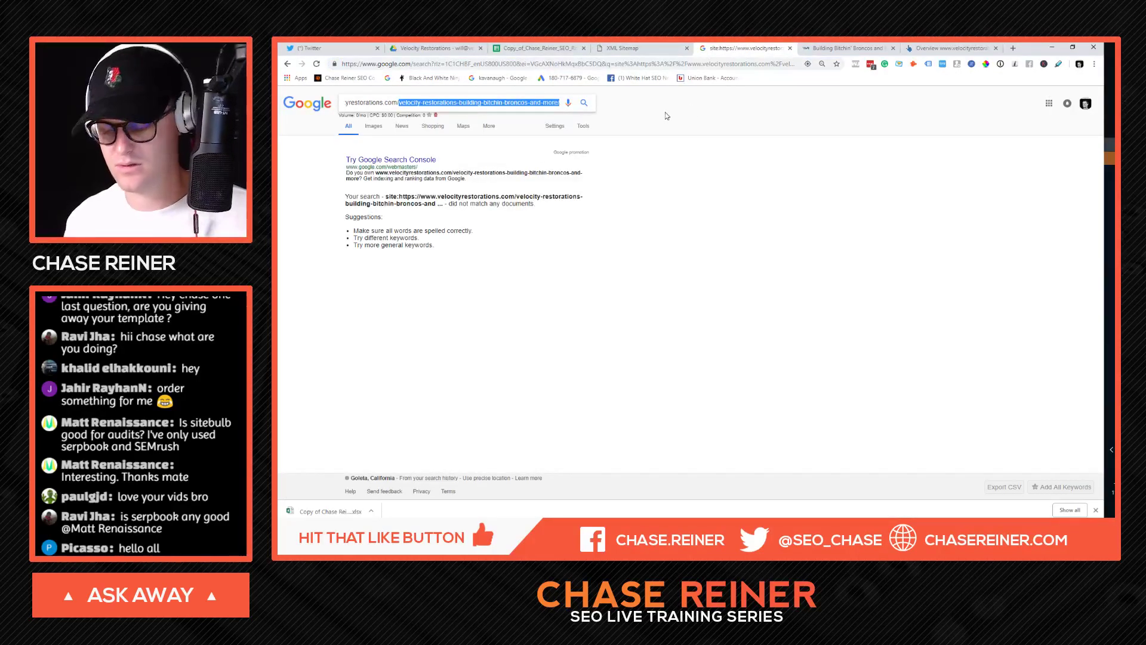
pyautogui.press('BackSpace')
pyautogui.press('Return')
pyautogui.click(647, 49)
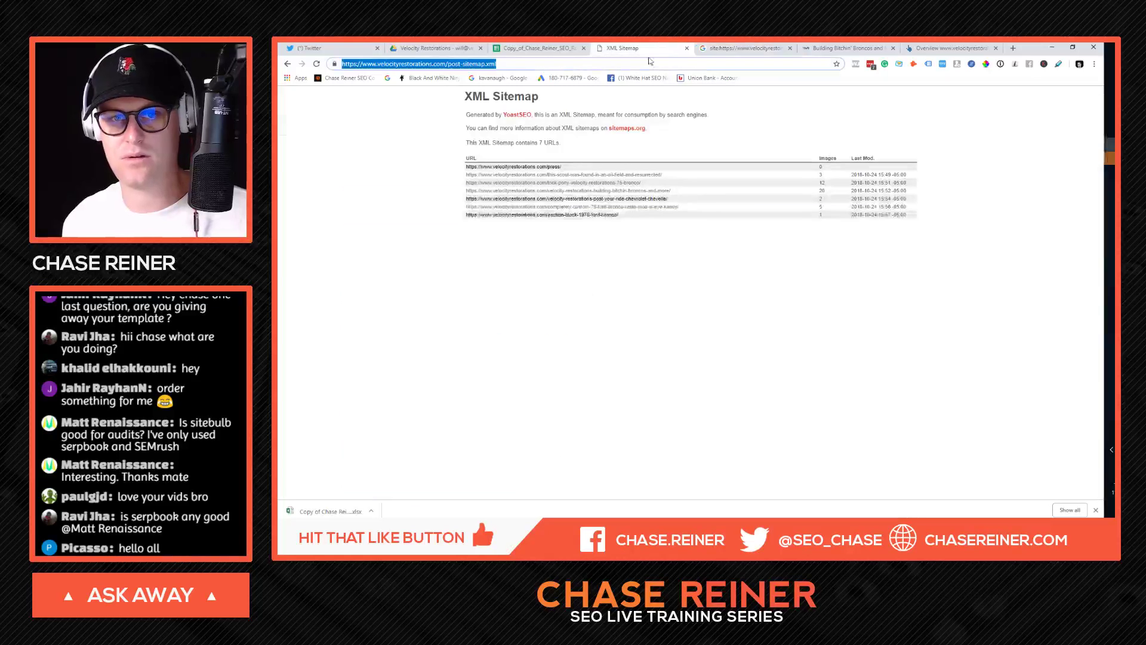
pyautogui.click(716, 50)
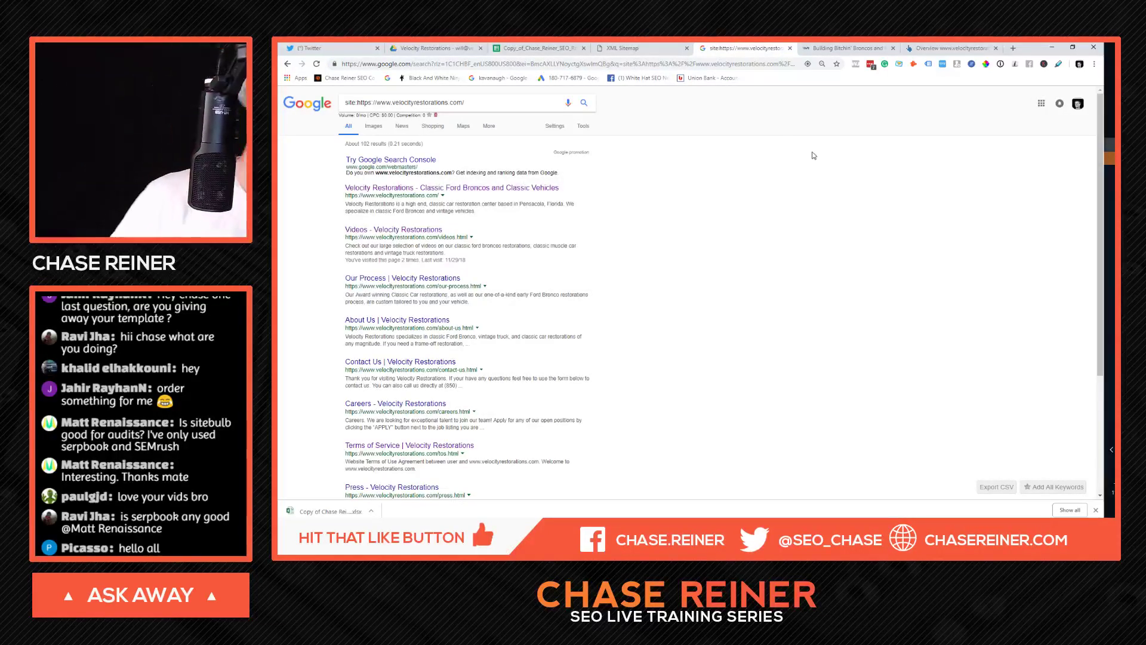
# Step: Switch to the Sitebulb audit, review the hints for Links, and open the Indexability report
pyautogui.hotkey('alt', 'Tab')
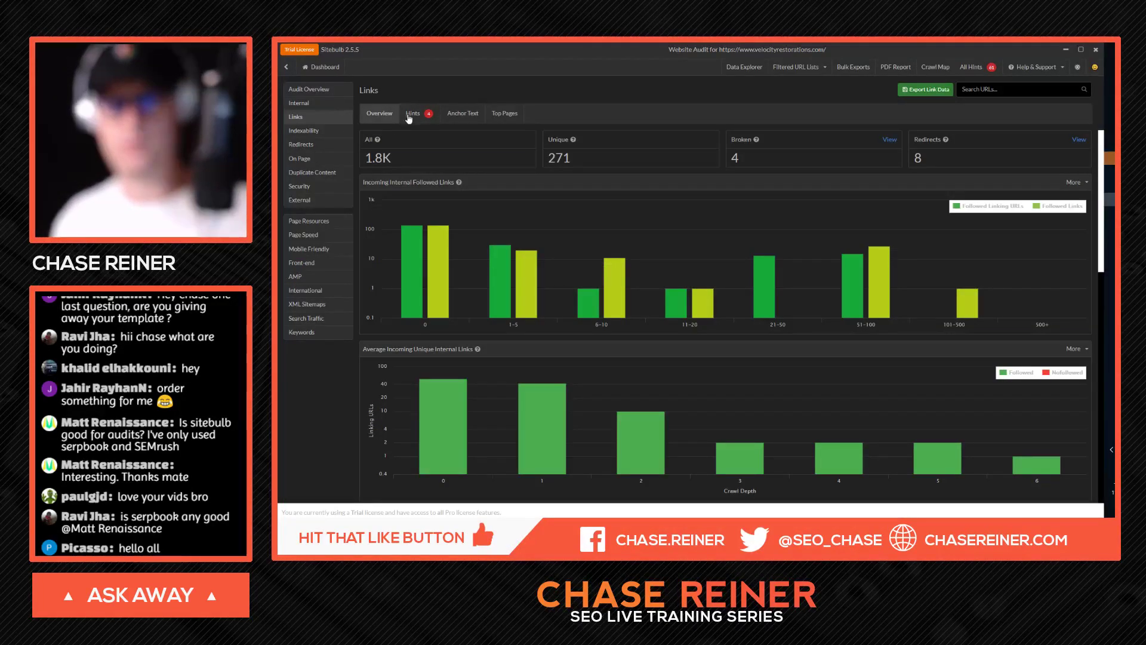
pyautogui.click(411, 113)
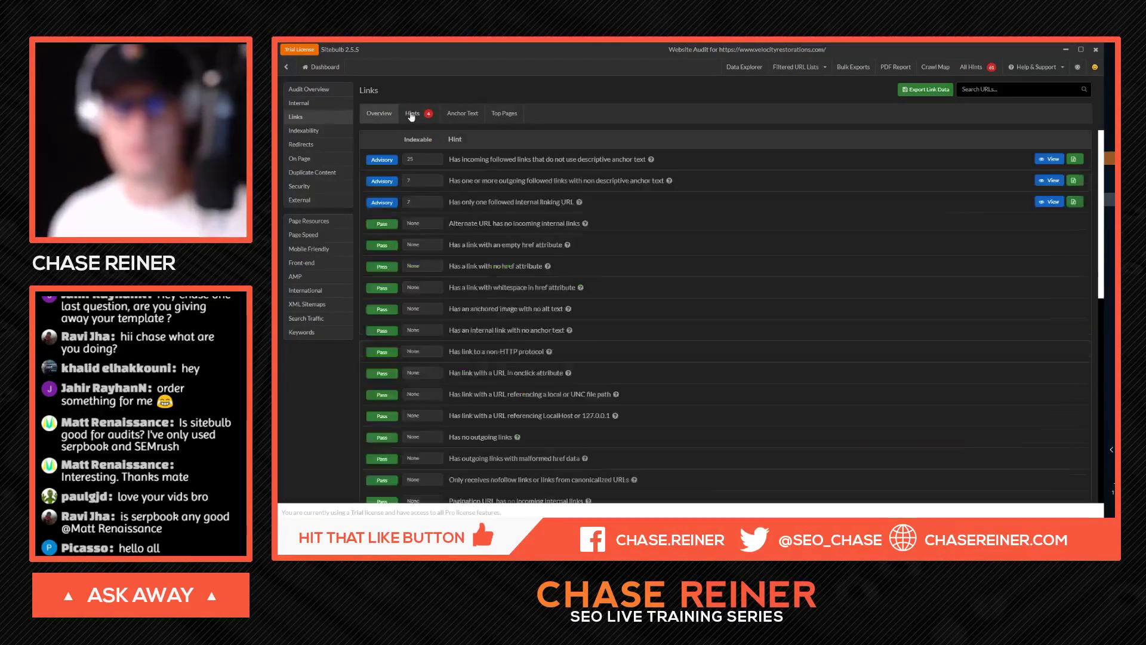
pyautogui.click(390, 117)
pyautogui.click(303, 130)
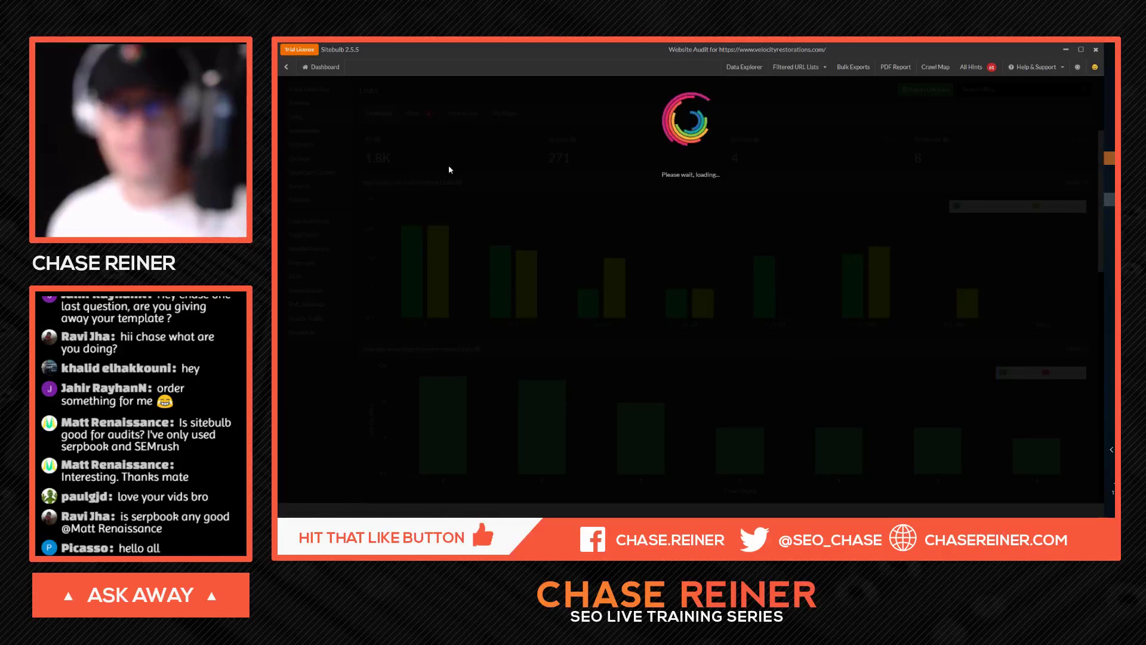
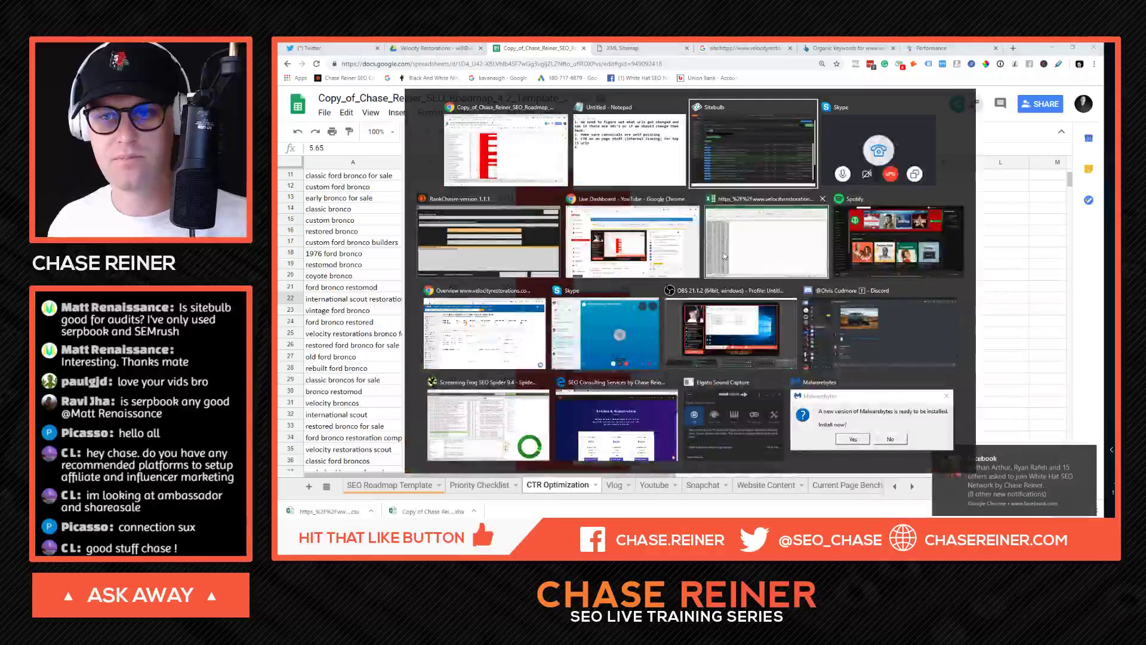
# Step: Switch to the Sitebulb audit and review the full list of hints, from Canonical through Links
pyautogui.hotkey('alt', 'Tab')
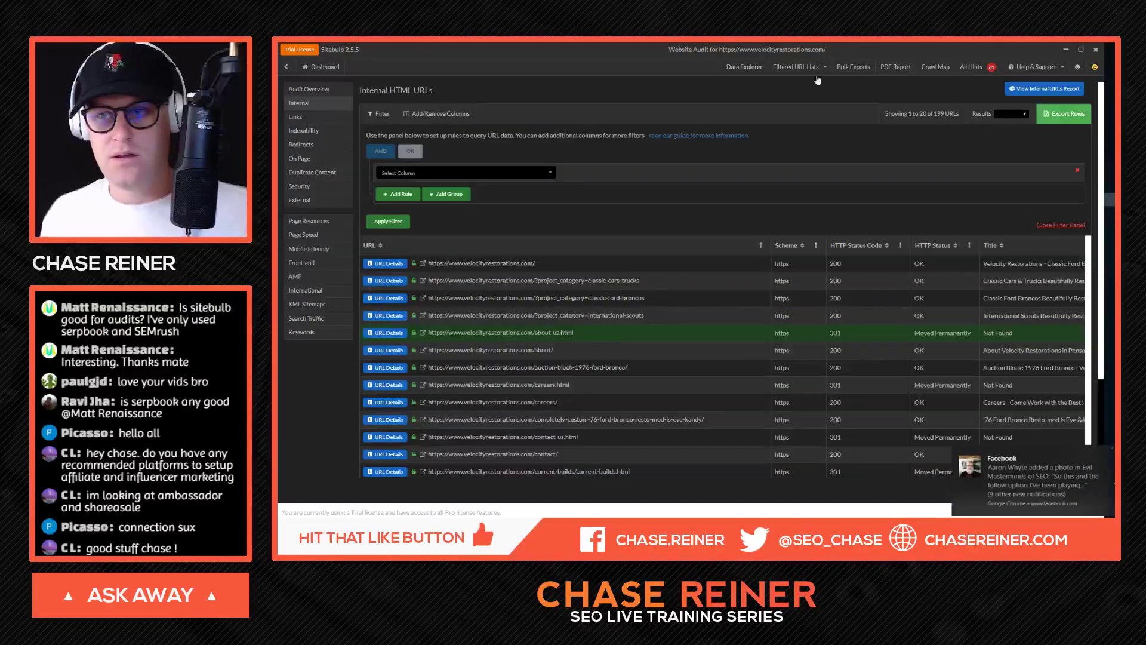
pyautogui.click(990, 69)
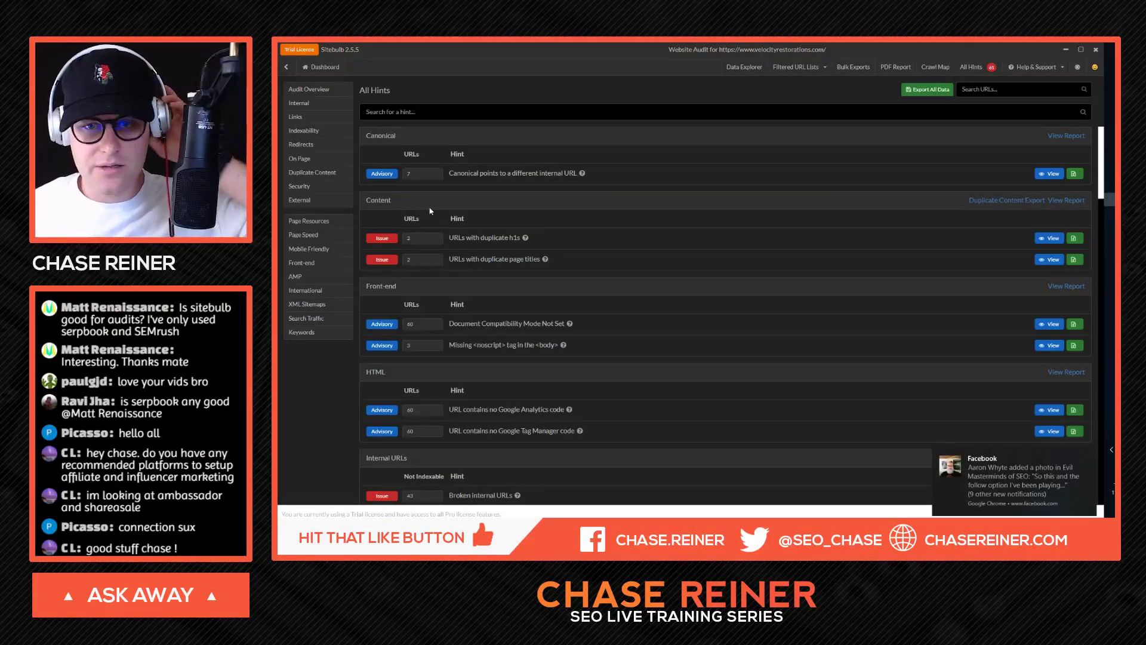
pyautogui.scroll(-5, 435, 215)
pyautogui.scroll(4, 478, 217)
pyautogui.scroll(-1, 564, 299)
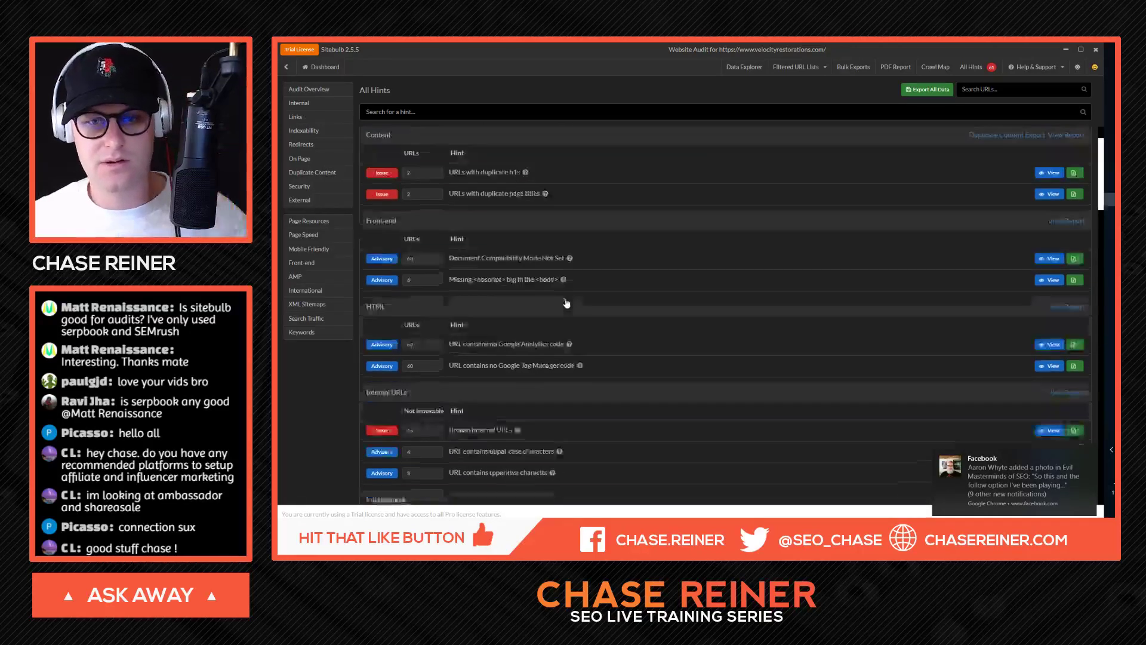
pyautogui.scroll(-4, 493, 271)
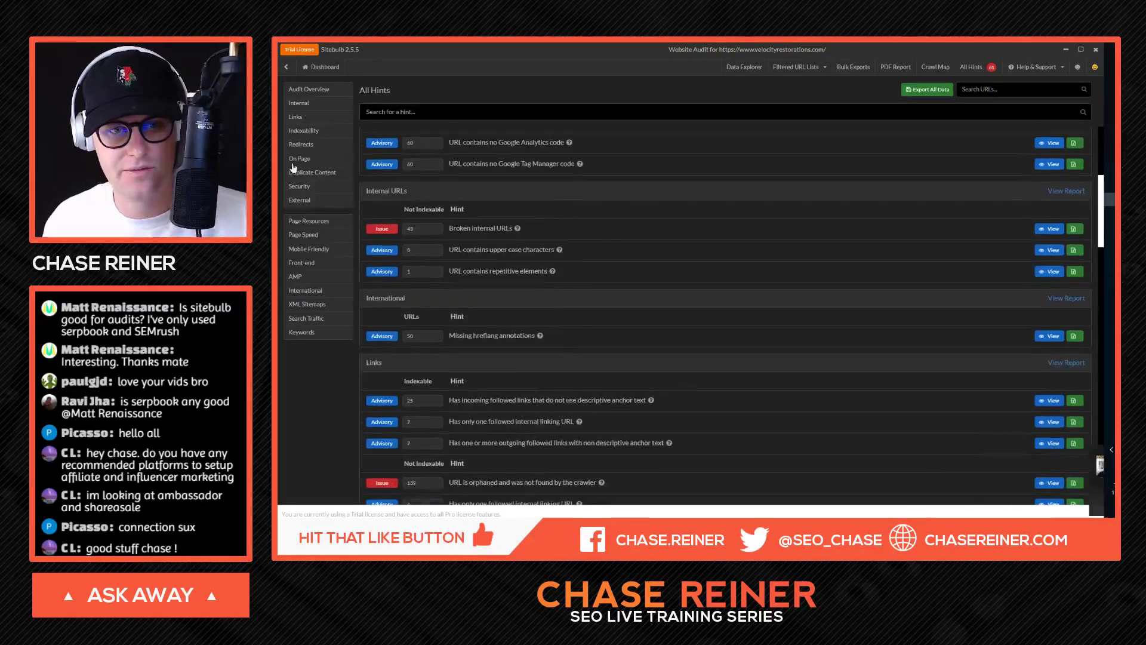
# Step: Check the On Page and Duplicate Content reports of the site audit
pyautogui.click(315, 157)
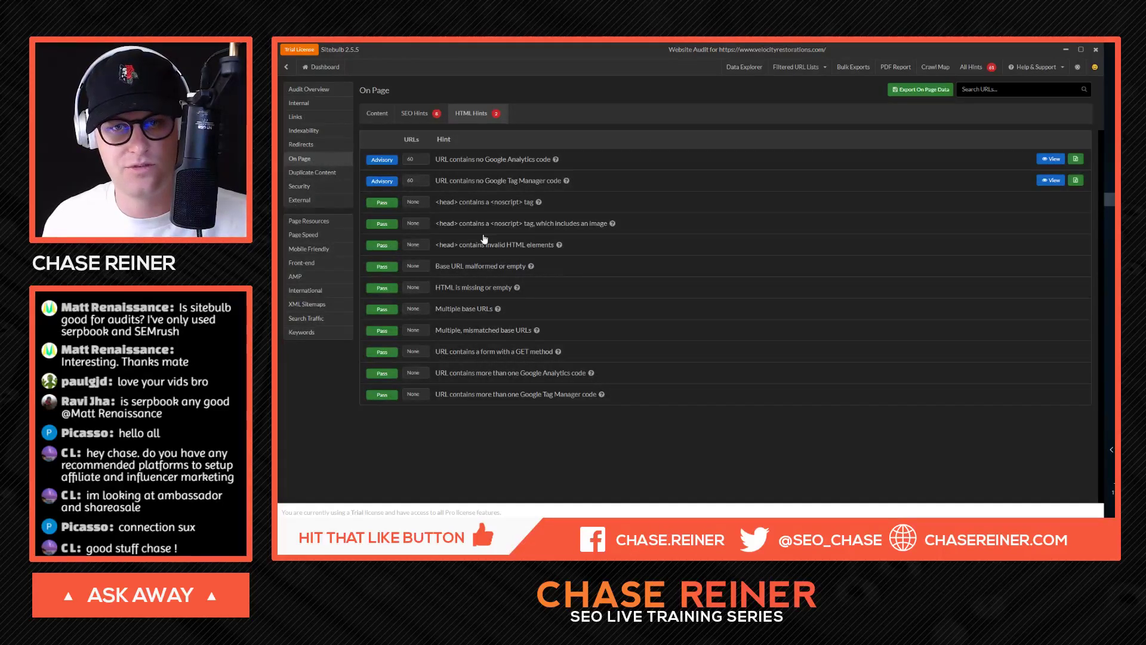
pyautogui.click(316, 177)
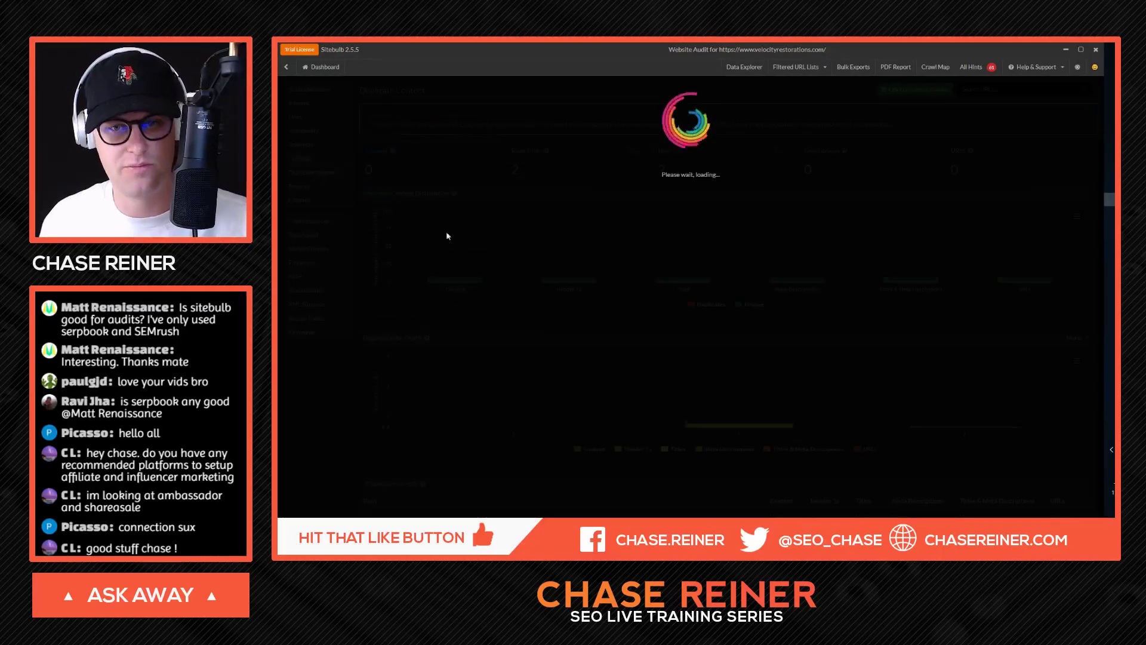
pyautogui.scroll(-1, 600, 298)
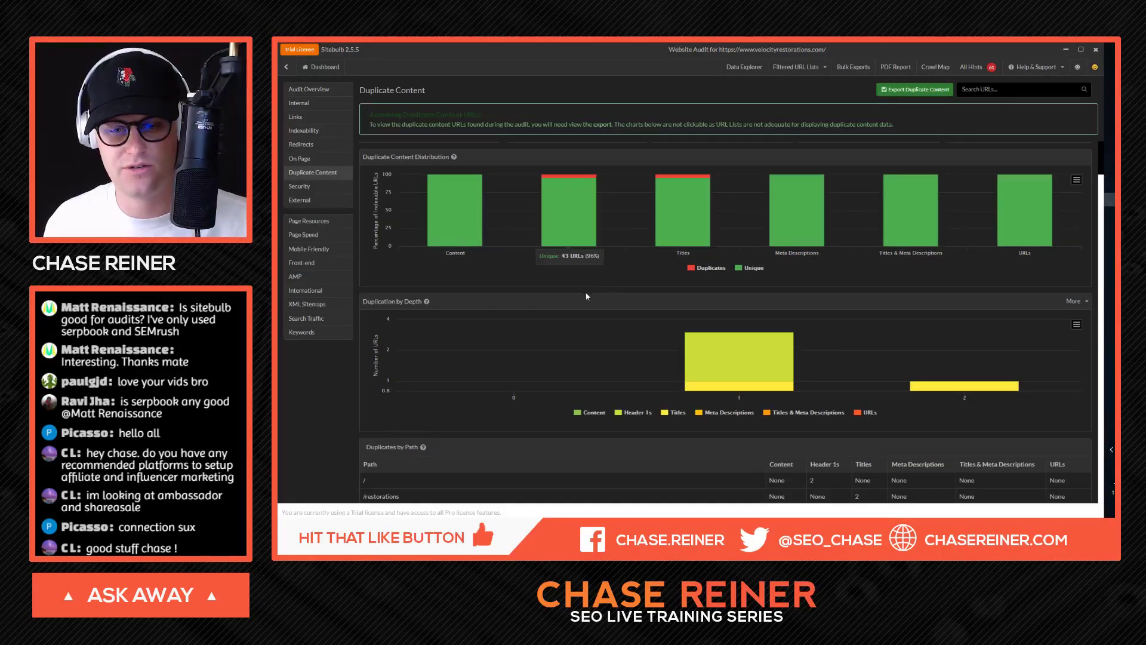
pyautogui.scroll(1, 586, 297)
# Step: Review the Page Resources report and the Organic Search Traffic overview of the audit
pyautogui.click(311, 222)
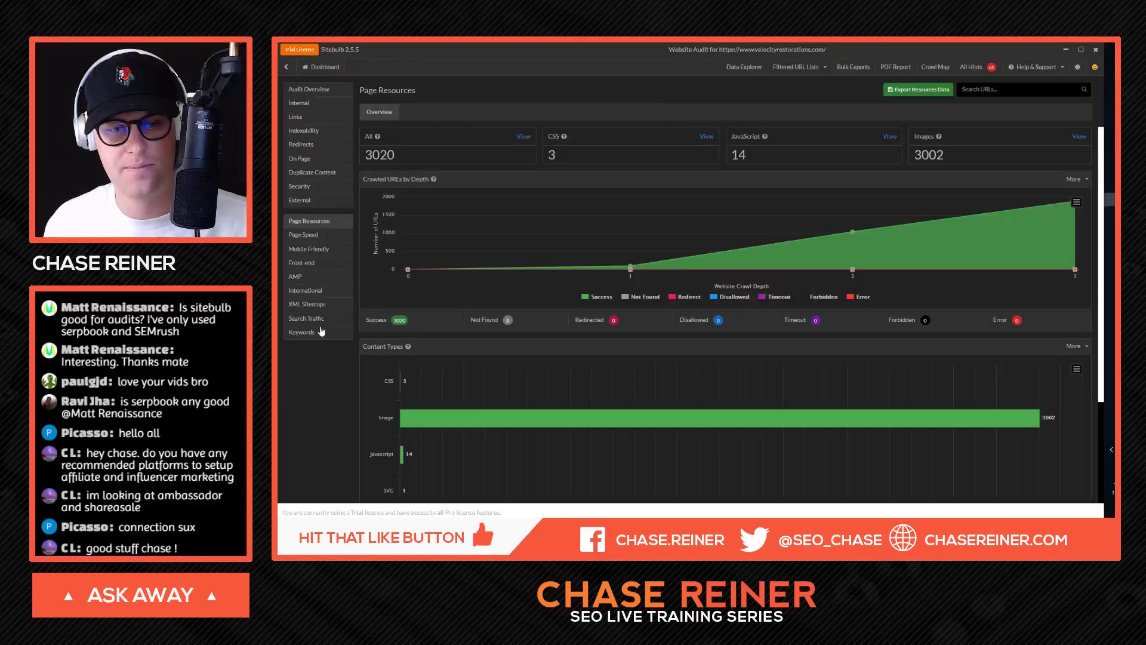
pyautogui.click(311, 332)
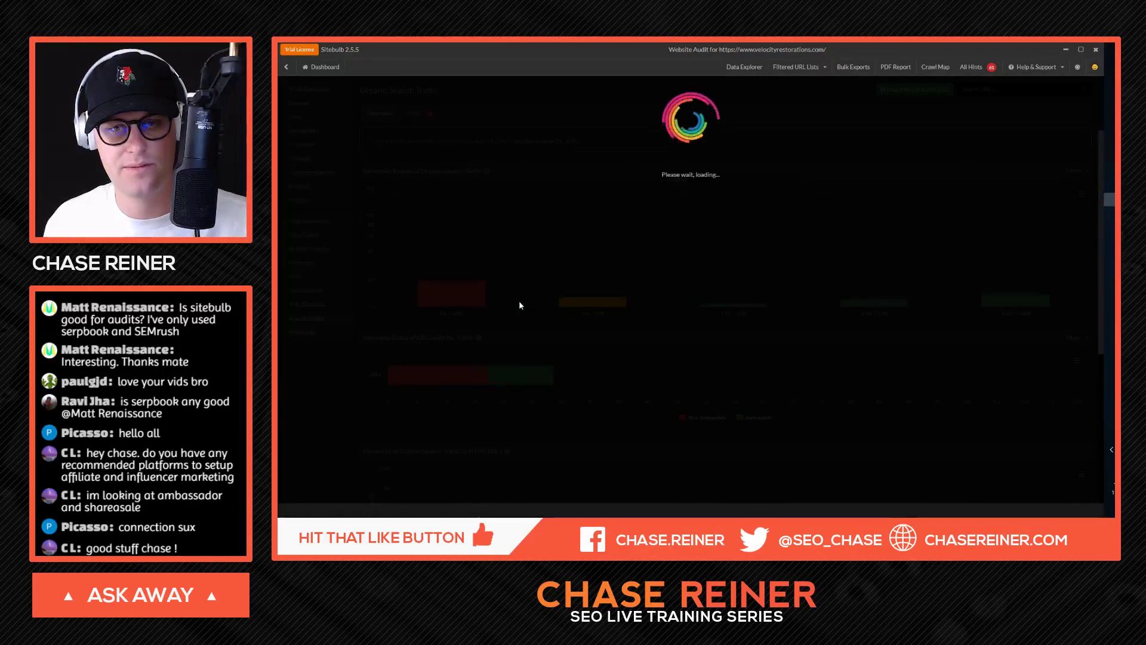
pyautogui.scroll(-3, 466, 273)
pyautogui.scroll(3, 467, 272)
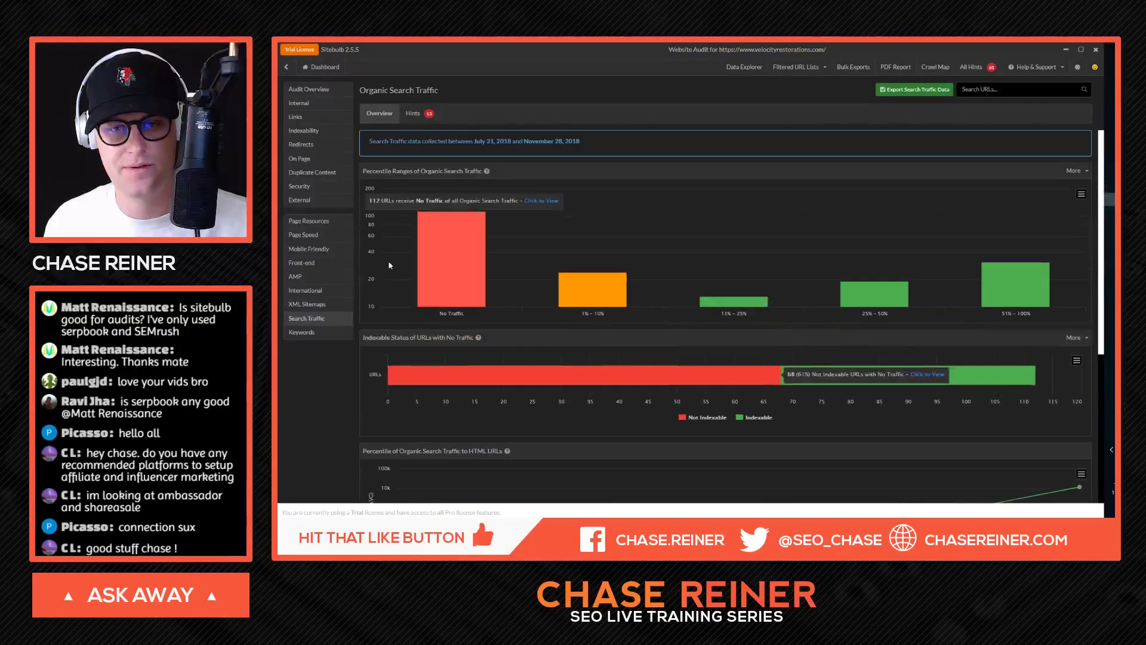
# Step: Switch to the roadmap spreadsheet, show the SEO Roadmap Template sheet, and select the About Page status cell under Website Basics
pyautogui.hotkey('alt', 'Tab')
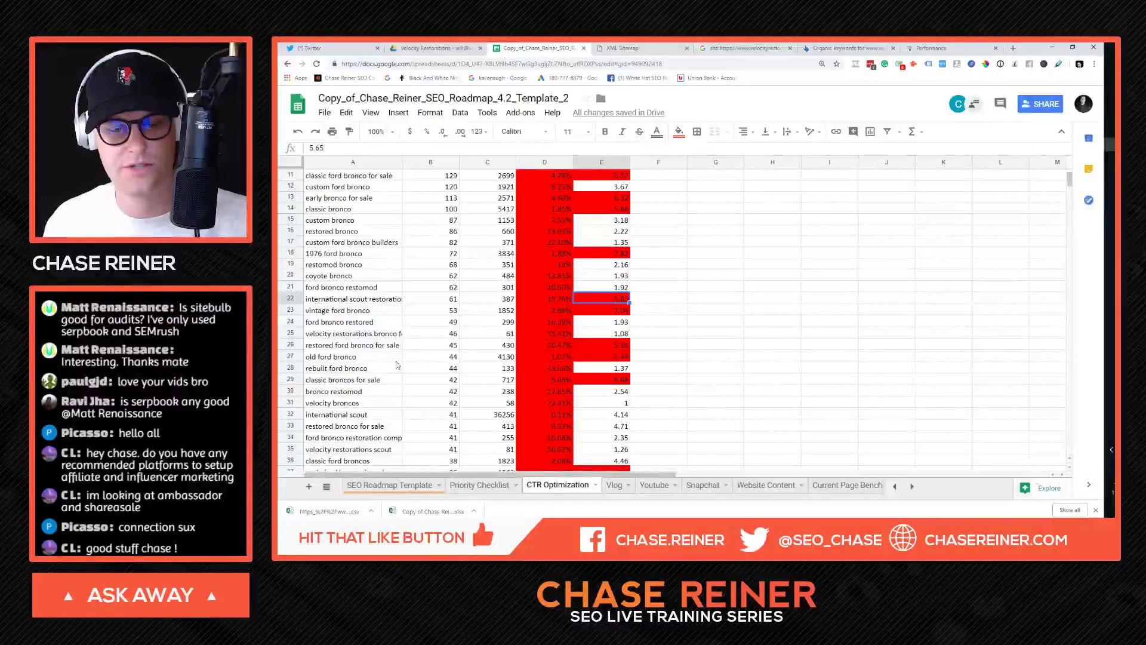
pyautogui.click(380, 486)
pyautogui.scroll(-8, 459, 342)
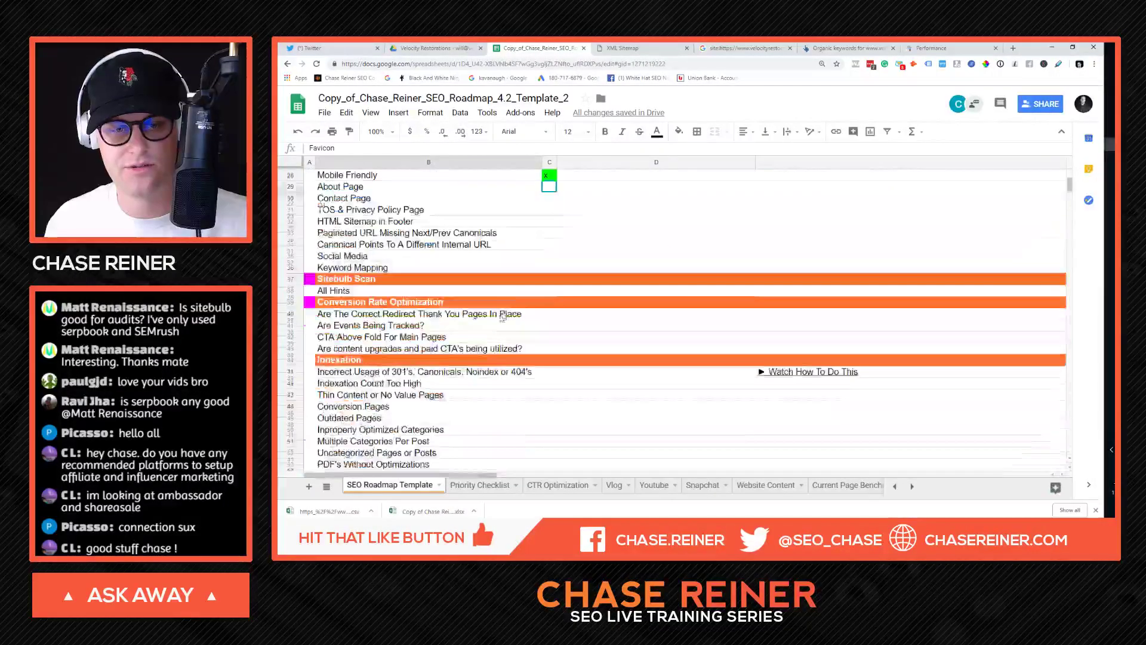
pyautogui.scroll(2, 511, 278)
pyautogui.click(540, 316)
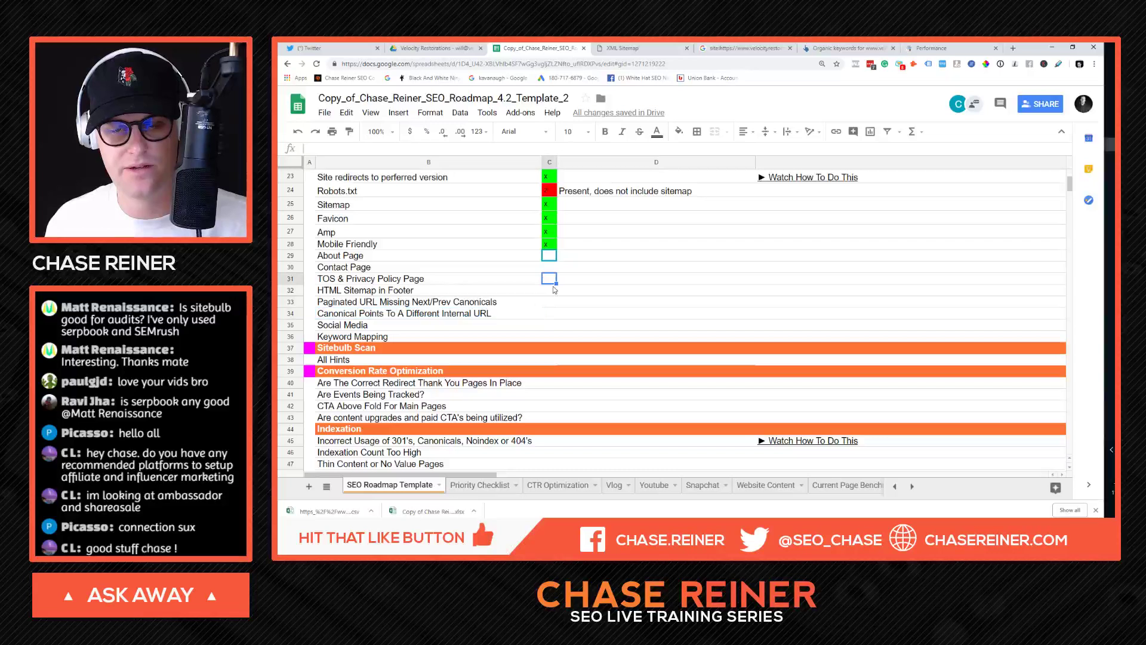
pyautogui.scroll(-4, 544, 291)
pyautogui.scroll(5, 543, 291)
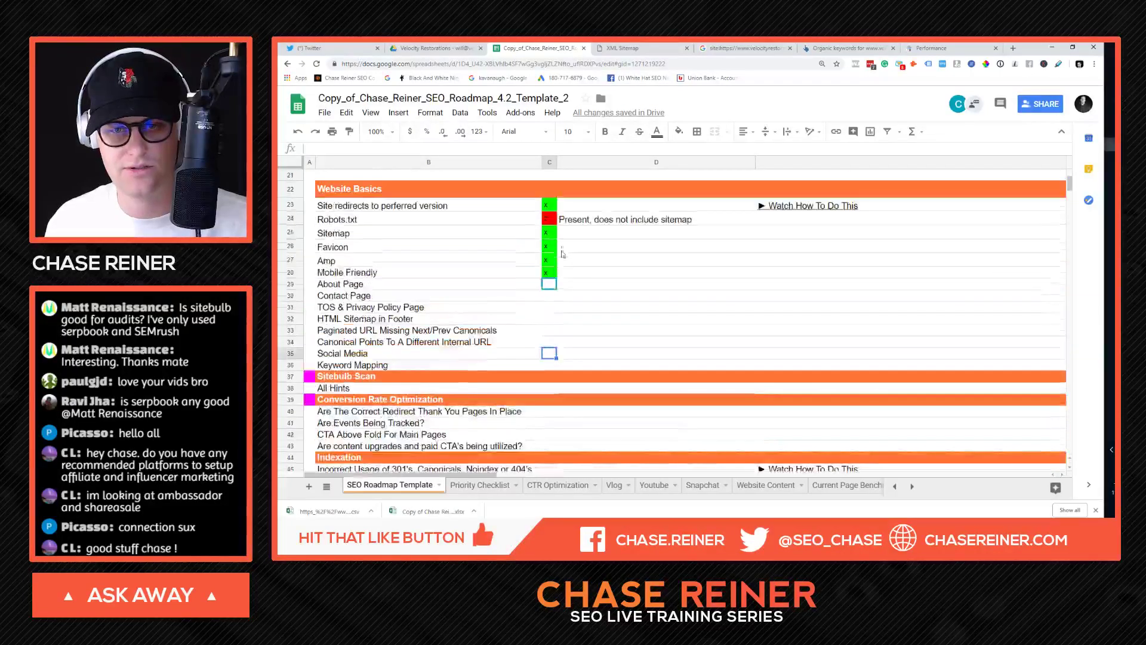
pyautogui.click(549, 284)
pyautogui.click(549, 321)
pyautogui.click(537, 305)
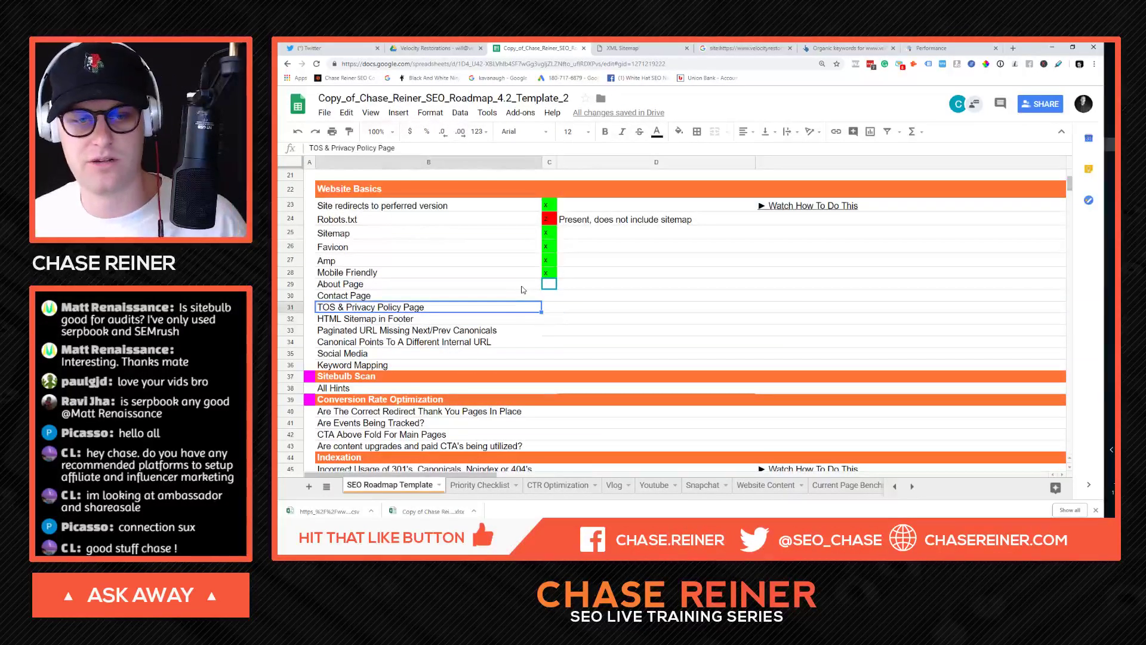
pyautogui.click(523, 286)
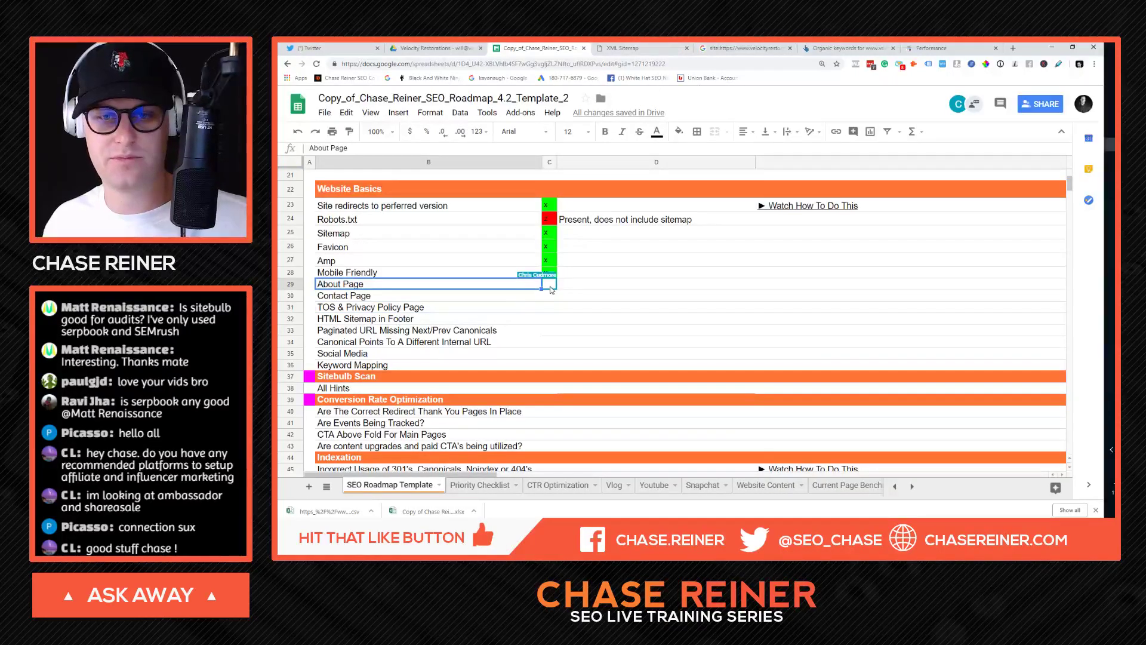
pyautogui.click(551, 288)
# Step: Open the Velocity Restorations homepage from the Google results and check its navigation menu for the basic pages
pyautogui.click(663, 49)
pyautogui.click(709, 48)
pyautogui.click(672, 65)
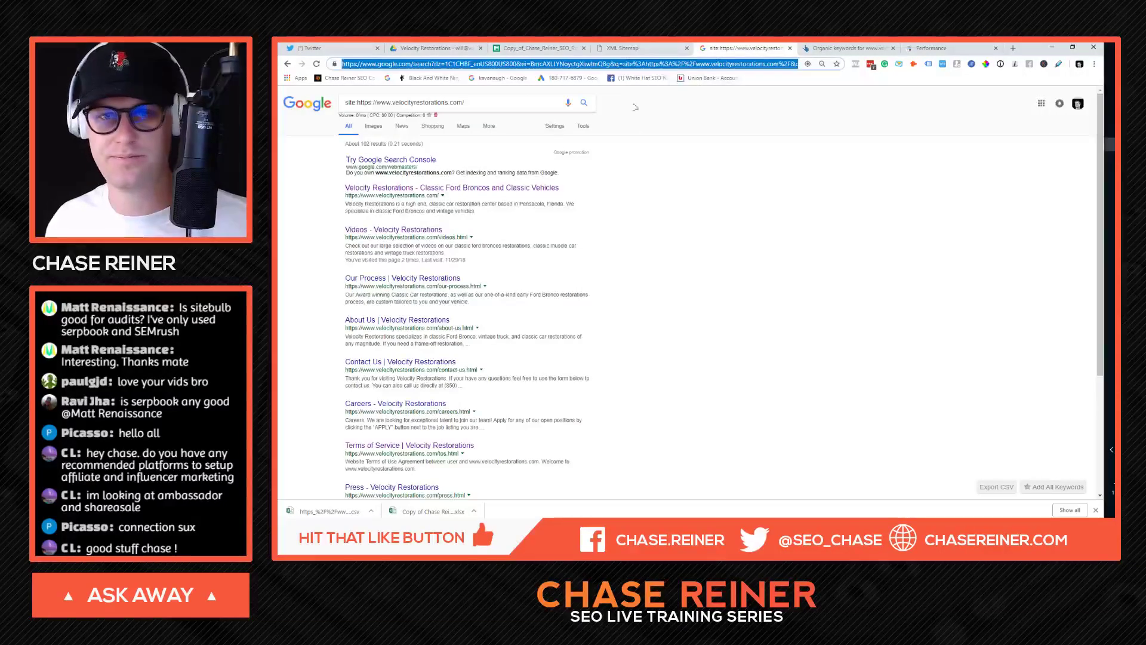
pyautogui.click(460, 187)
pyautogui.moveTo(694, 119)
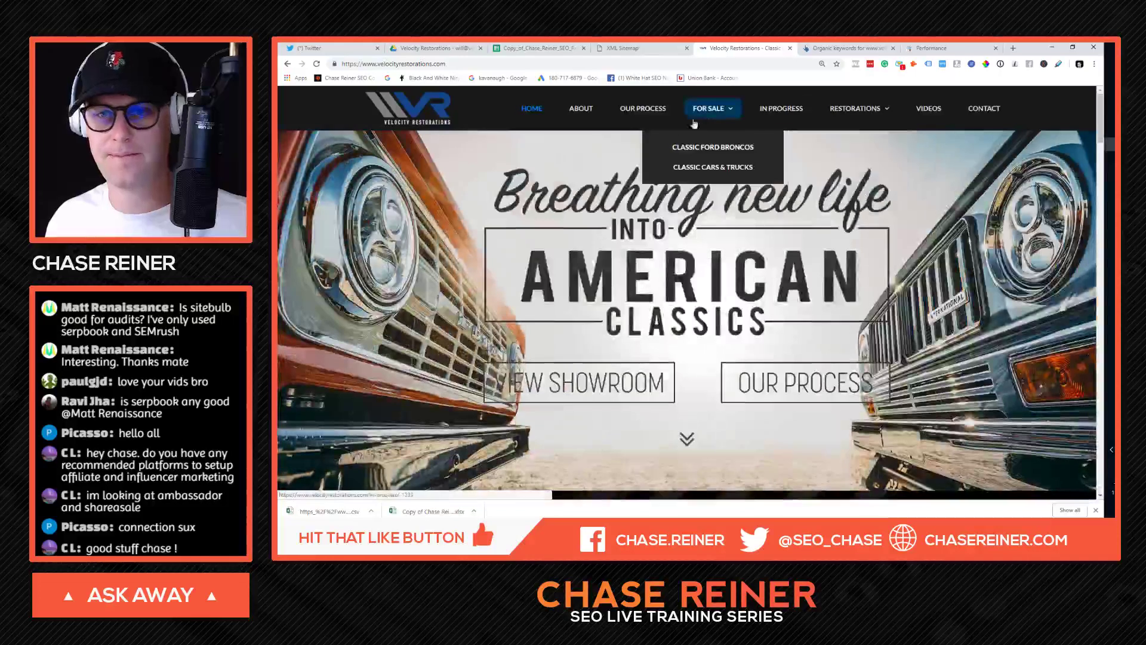
# Step: Switch to Screaming Frog, filter the crawled HTML URLs by "about", and return to the roadmap spreadsheet
pyautogui.hotkey('alt', 'Tab')
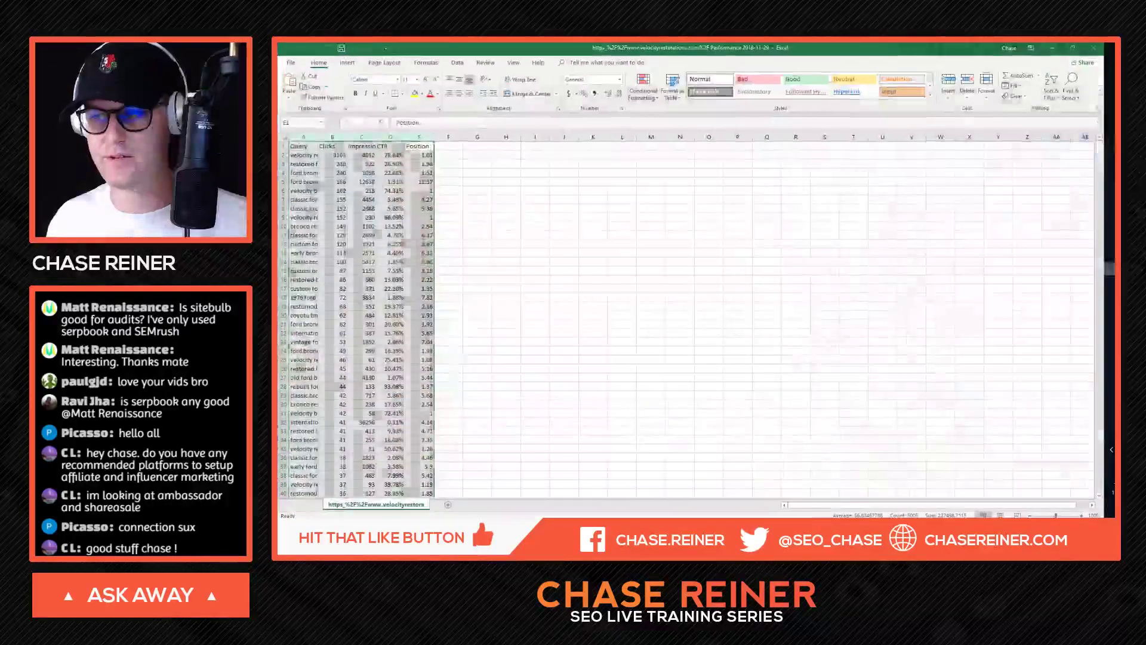
pyautogui.hotkey('alt', 'Tab')
pyautogui.hotkey('alt', 'Tab')
pyautogui.scroll(4, 686, 239)
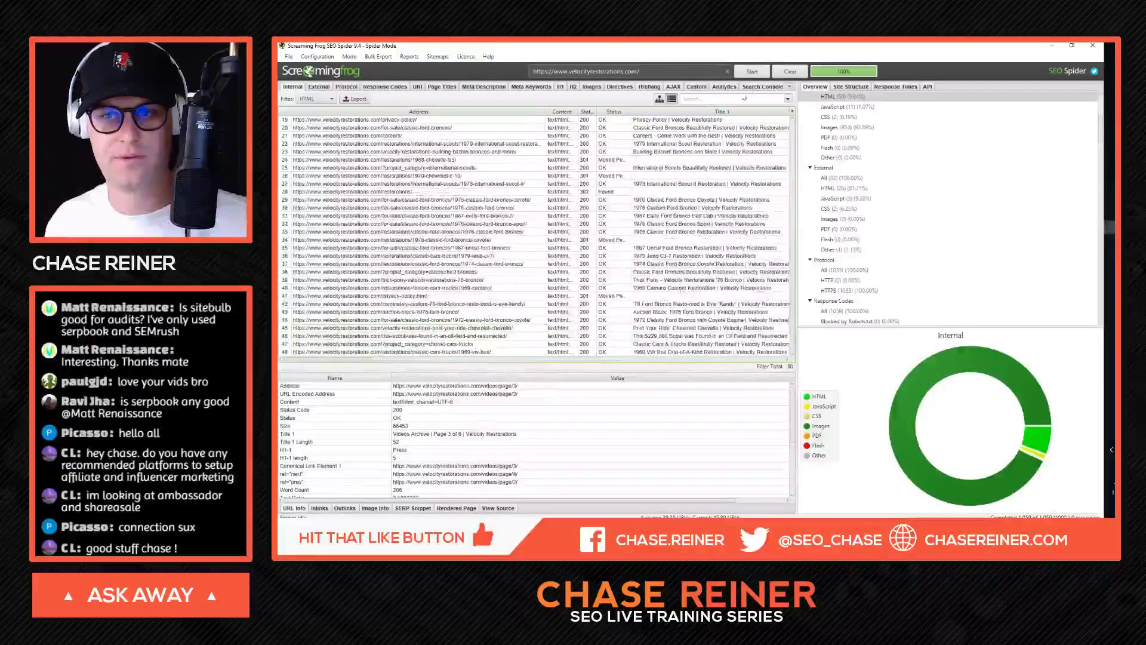
pyautogui.click(749, 97)
pyautogui.write('about')
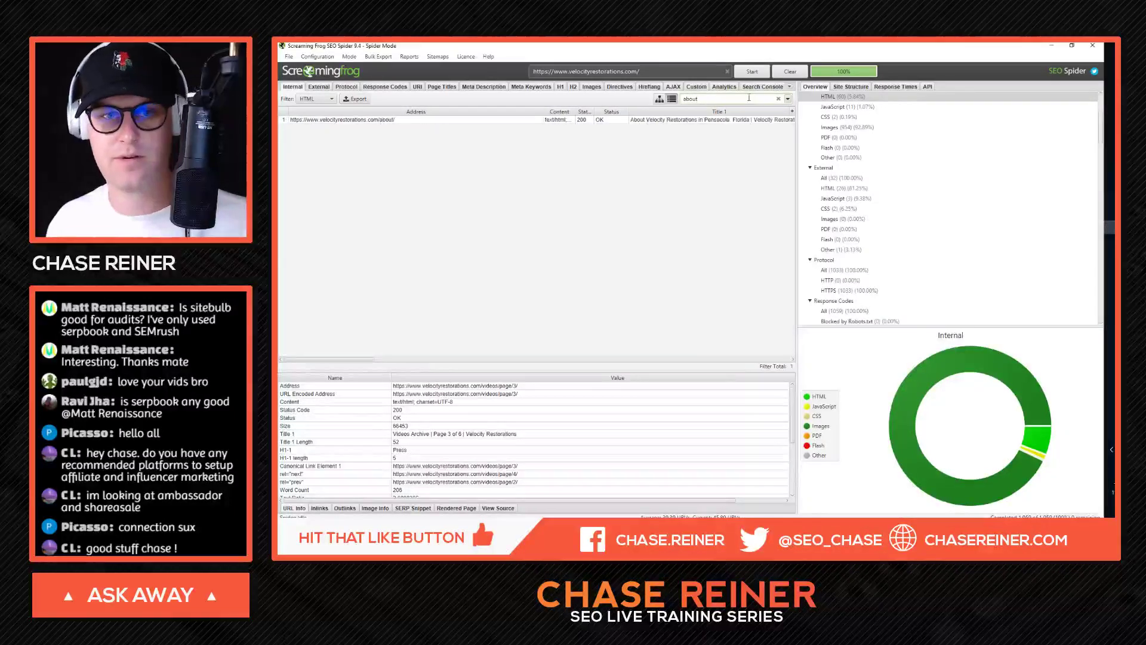
pyautogui.hotkey('alt', 'Tab')
pyautogui.hotkey('alt', 'Tab')
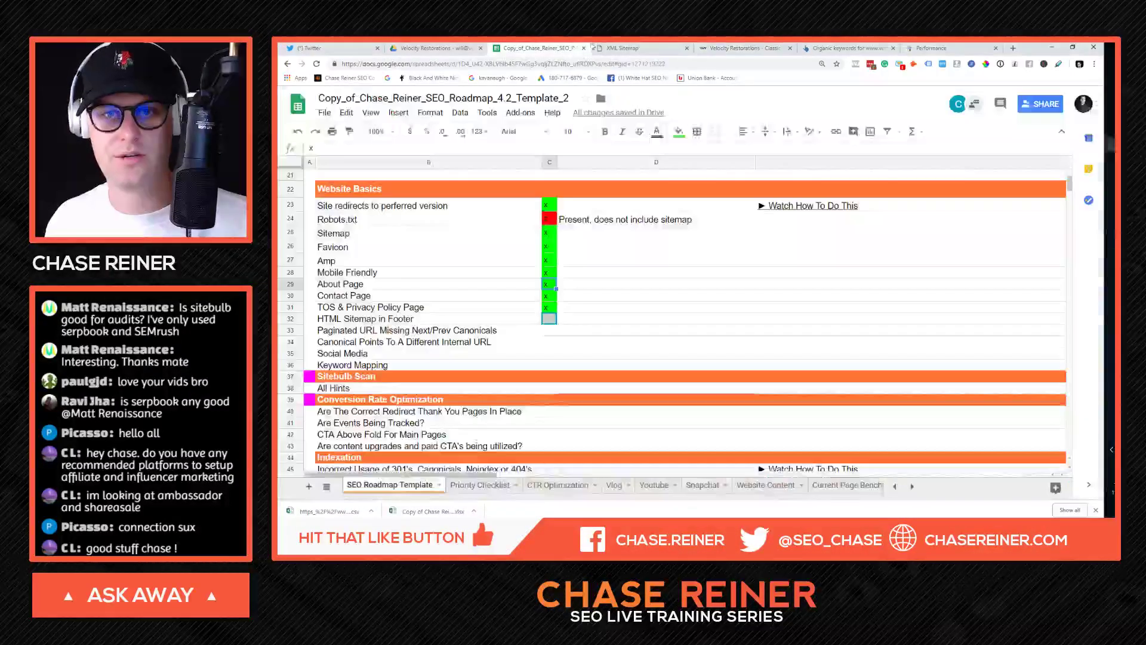
# Step: Select the status cell for "Are The Correct Redirect Thank You Pages In Place" under Conversion Rate Optimization
pyautogui.moveTo(549, 333); pyautogui.dragTo(549, 319)
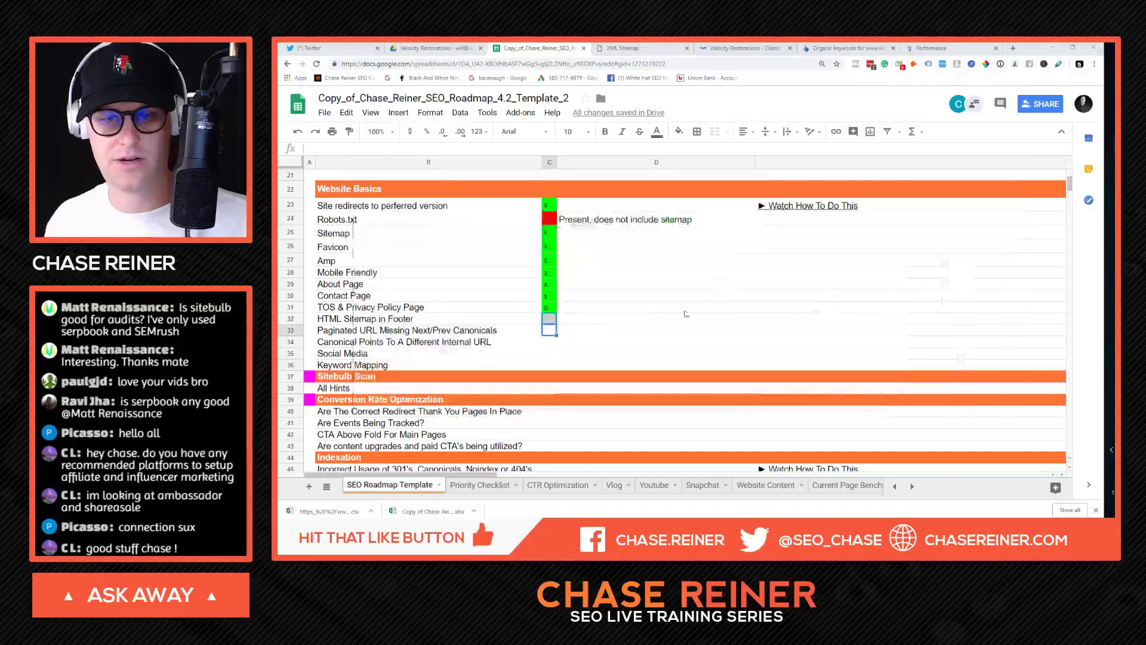
pyautogui.scroll(-1, 650, 319)
pyautogui.click(548, 328)
pyautogui.scroll(-2, 540, 304)
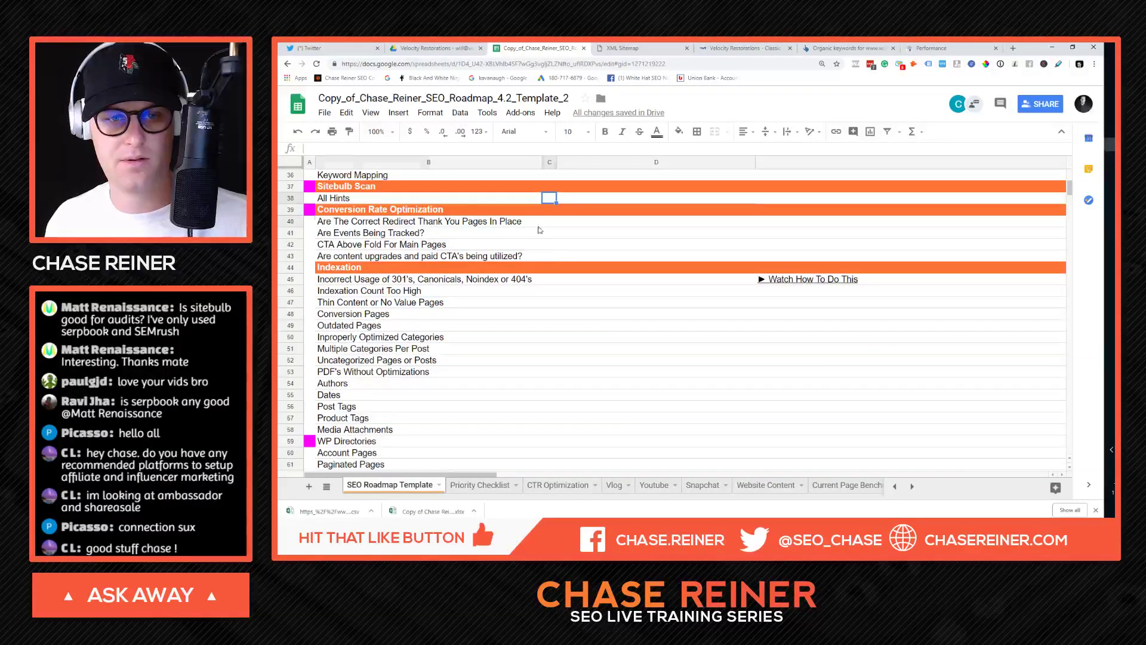
pyautogui.click(546, 222)
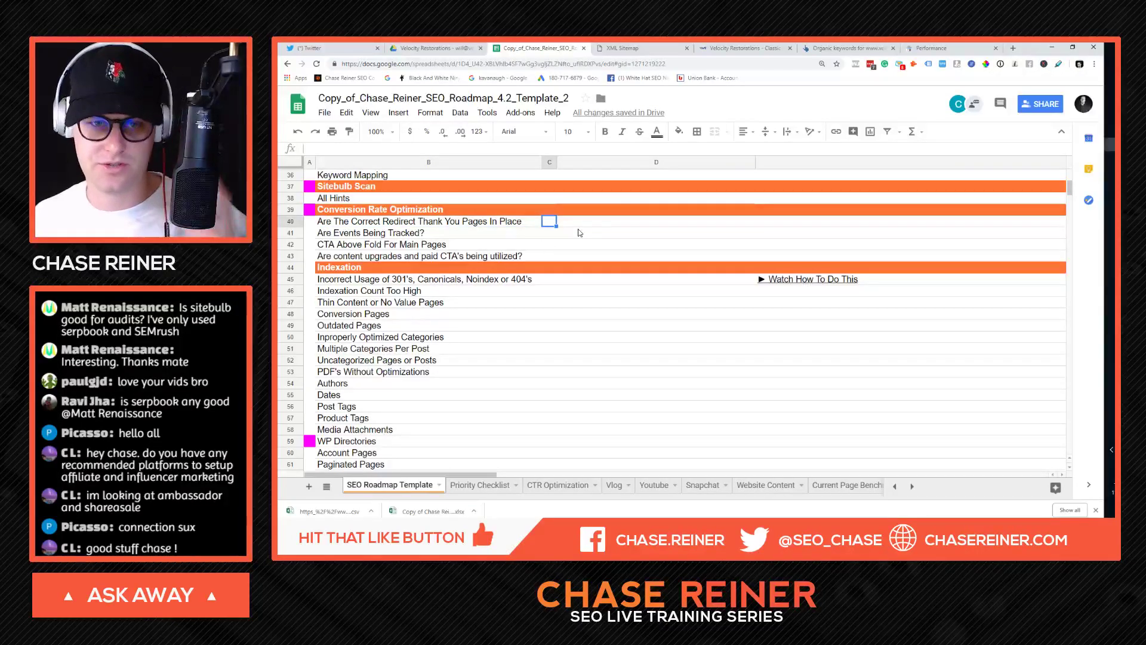
# Step: Open Google Analytics in place of the XML Sitemap page
pyautogui.click(847, 48)
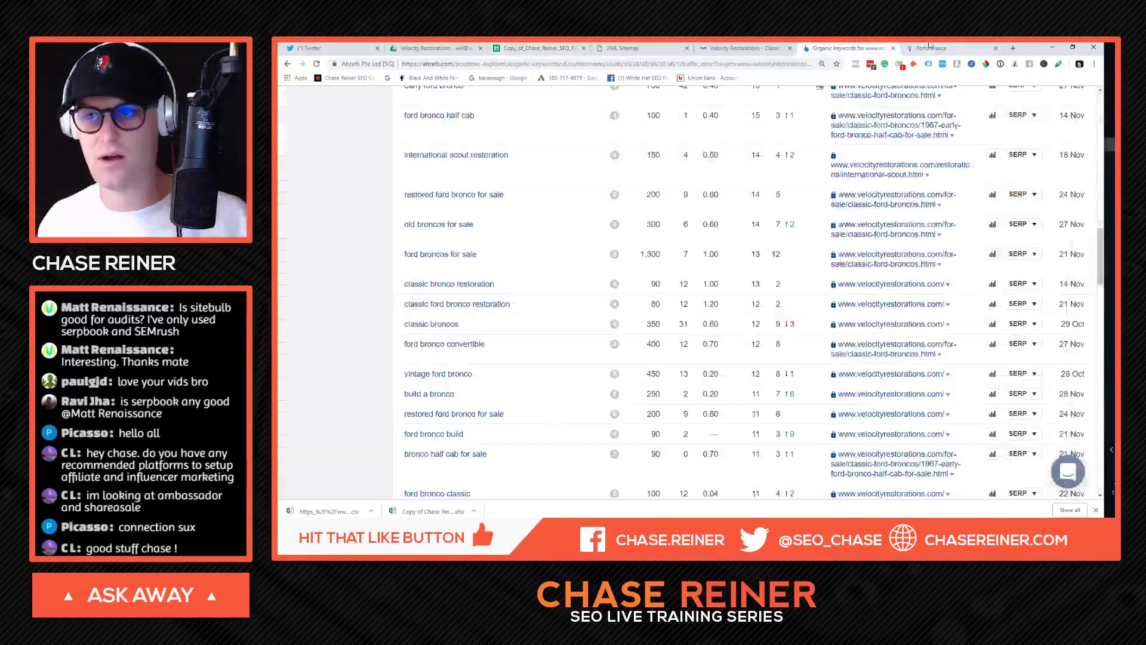
pyautogui.click(931, 48)
pyautogui.click(633, 48)
pyautogui.click(743, 48)
pyautogui.click(655, 50)
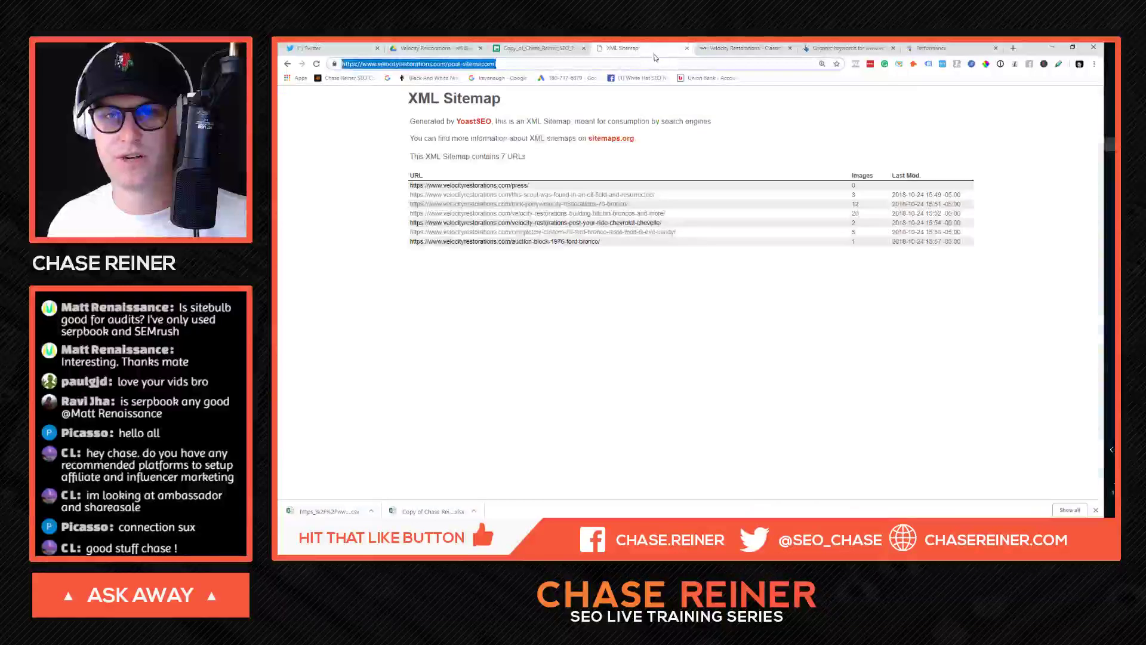
pyautogui.click(724, 61)
pyautogui.write('ana')
pyautogui.press('Return')
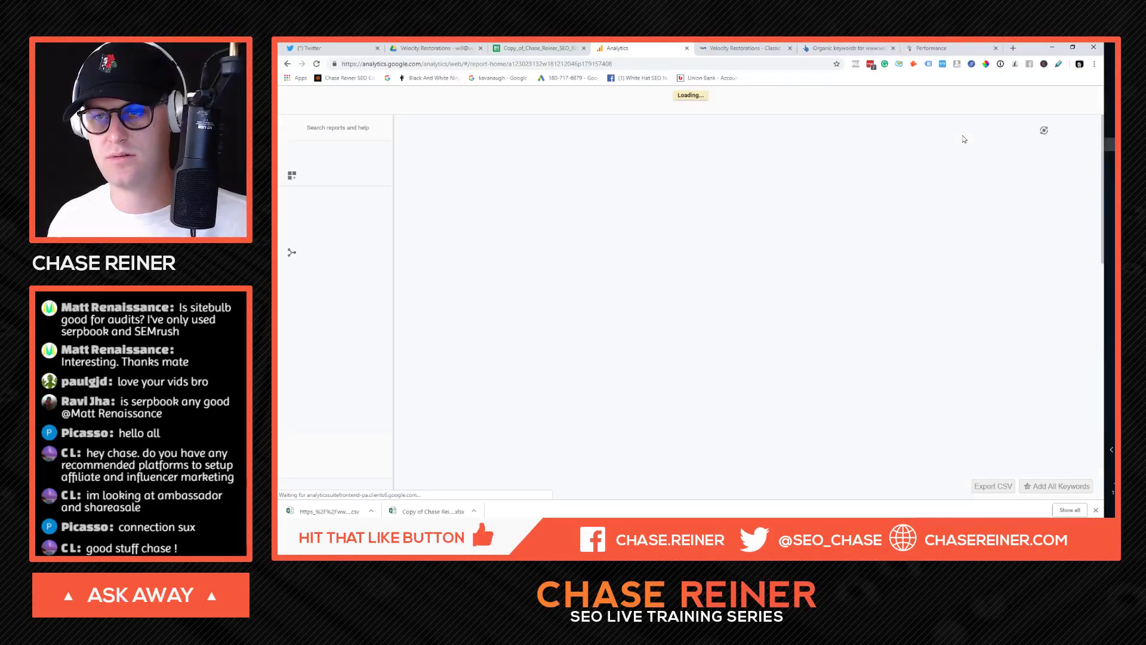
# Step: Switch Analytics to the support account, search its properties for "veloci", and open Velocity Restorations' All Web Site Data VR view
pyautogui.click(1075, 127)
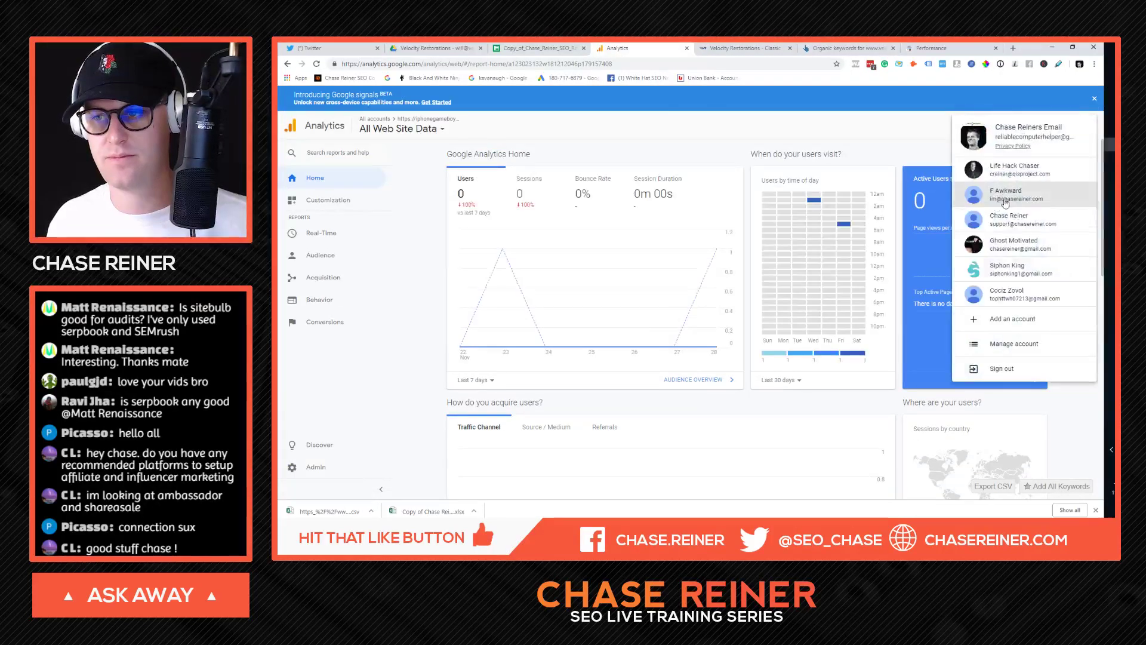
pyautogui.click(1010, 226)
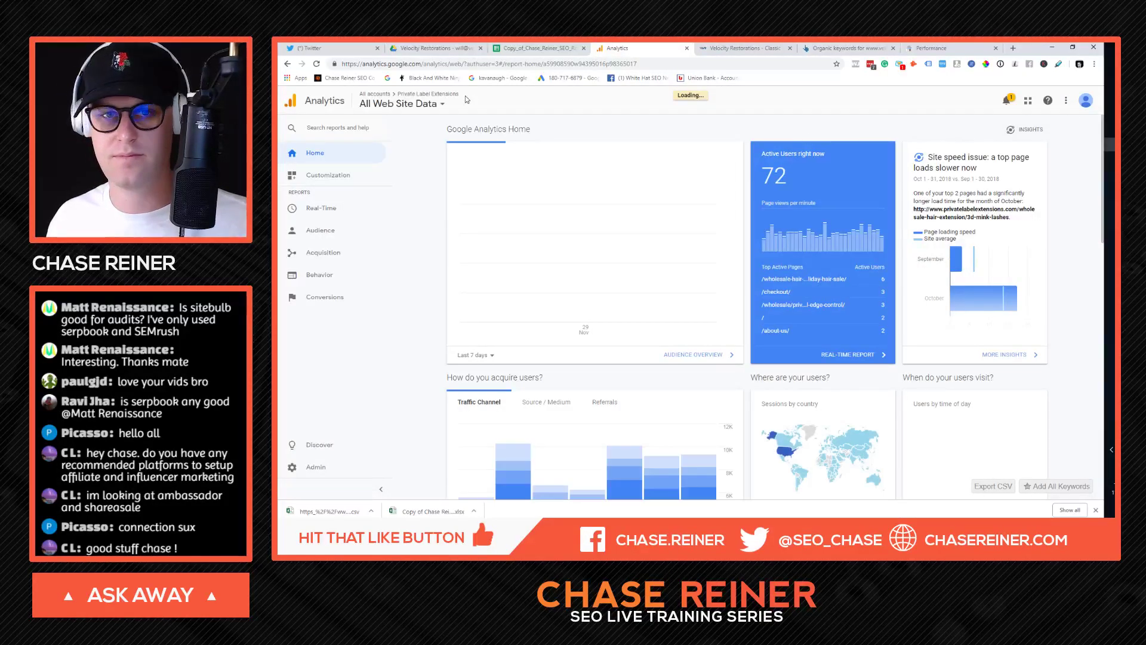
pyautogui.click(454, 99)
pyautogui.click(503, 101)
pyautogui.write('veloci')
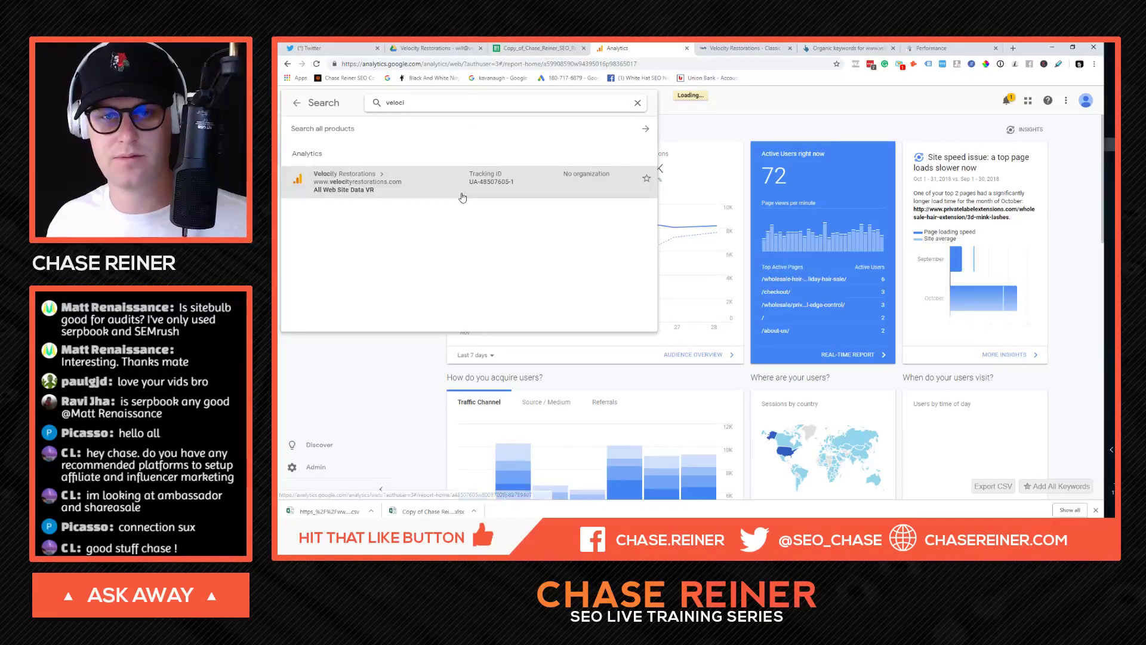
pyautogui.click(463, 198)
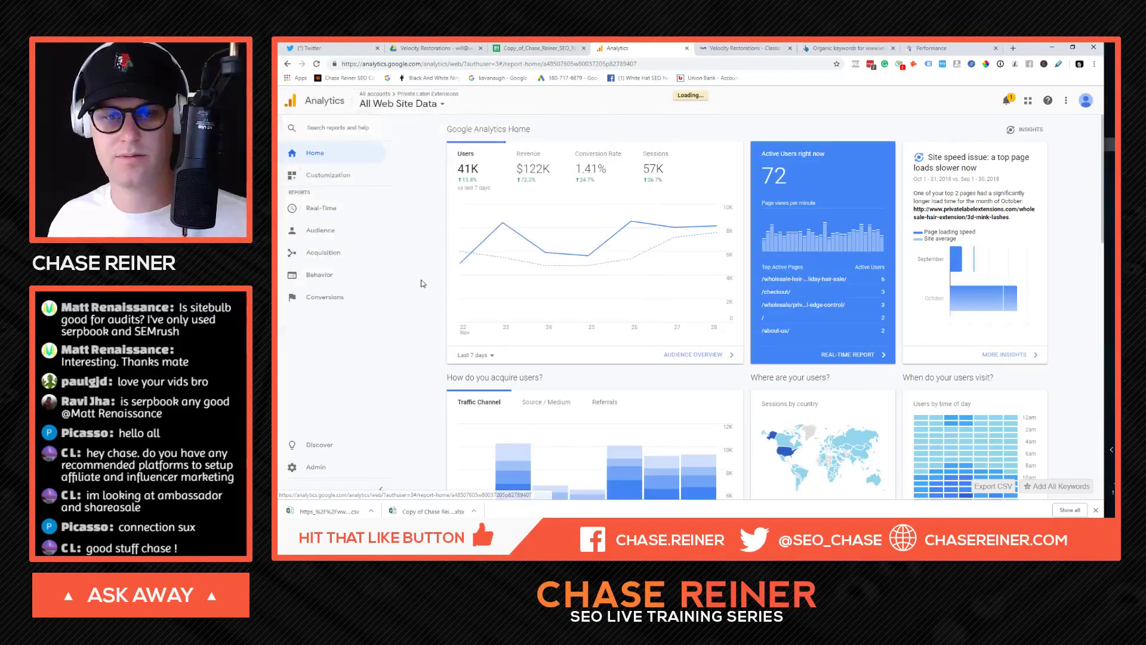
# Step: Review the conversion goals overview and the list of goals configured for the All Web Site Data VR view
pyautogui.click(327, 445)
pyautogui.click(324, 297)
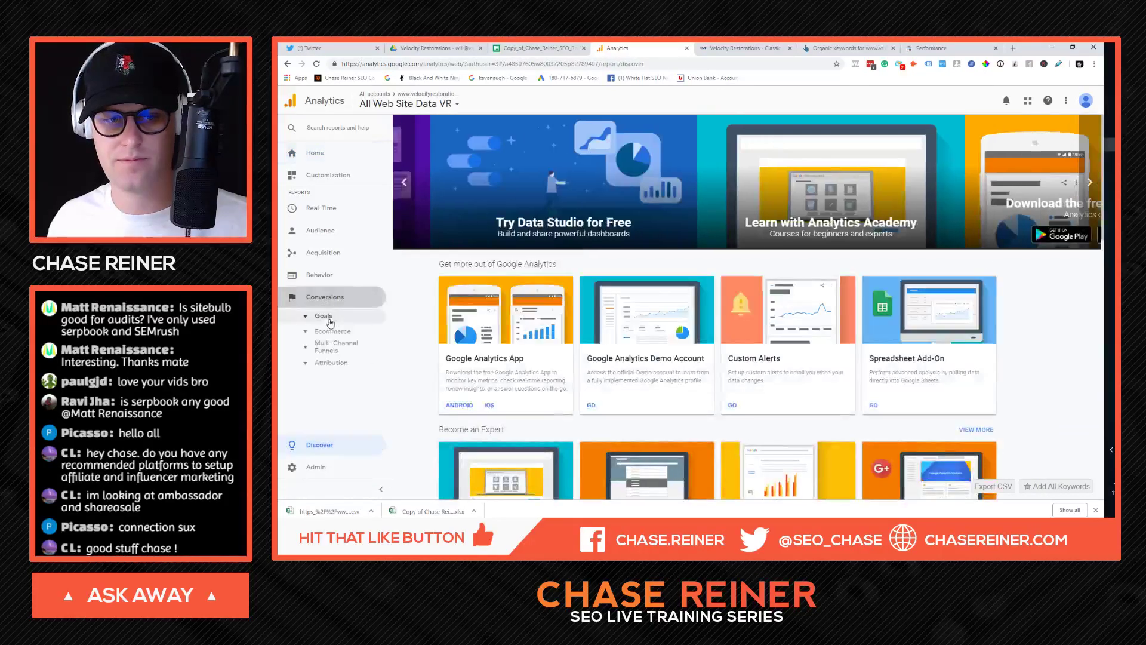
pyautogui.click(328, 318)
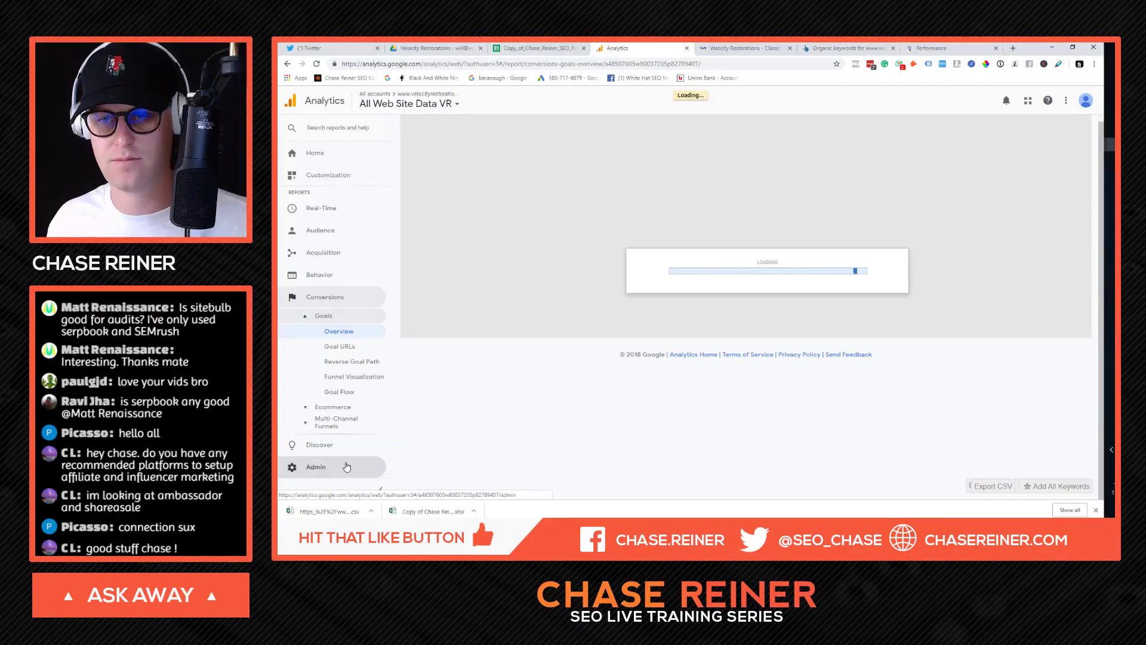
pyautogui.click(346, 466)
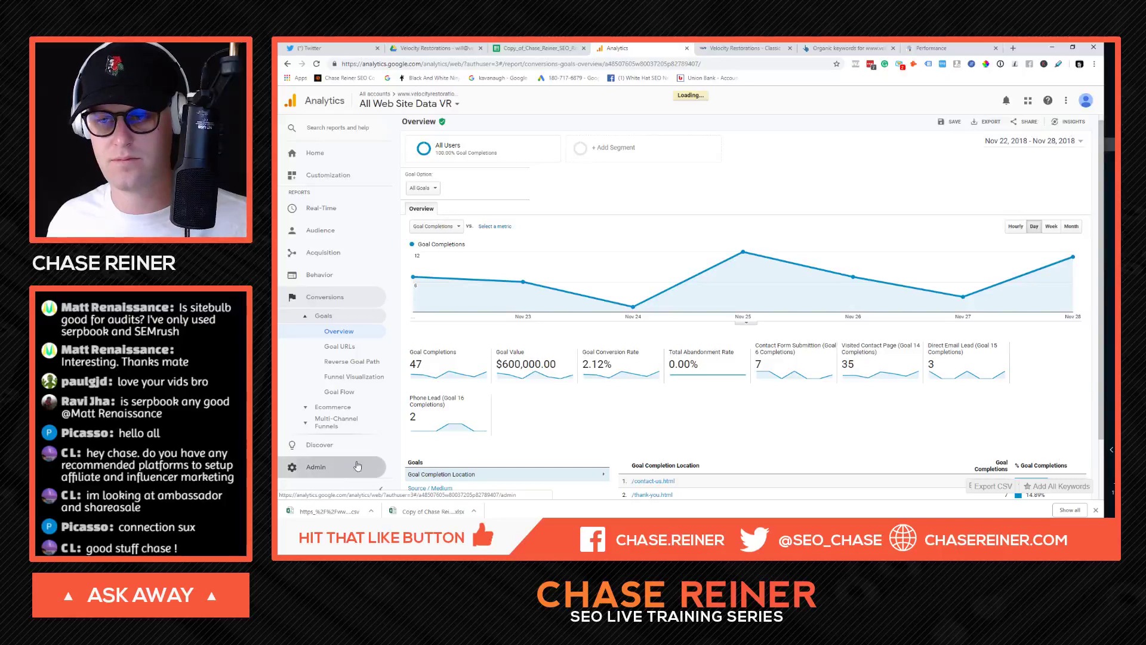
pyautogui.click(831, 209)
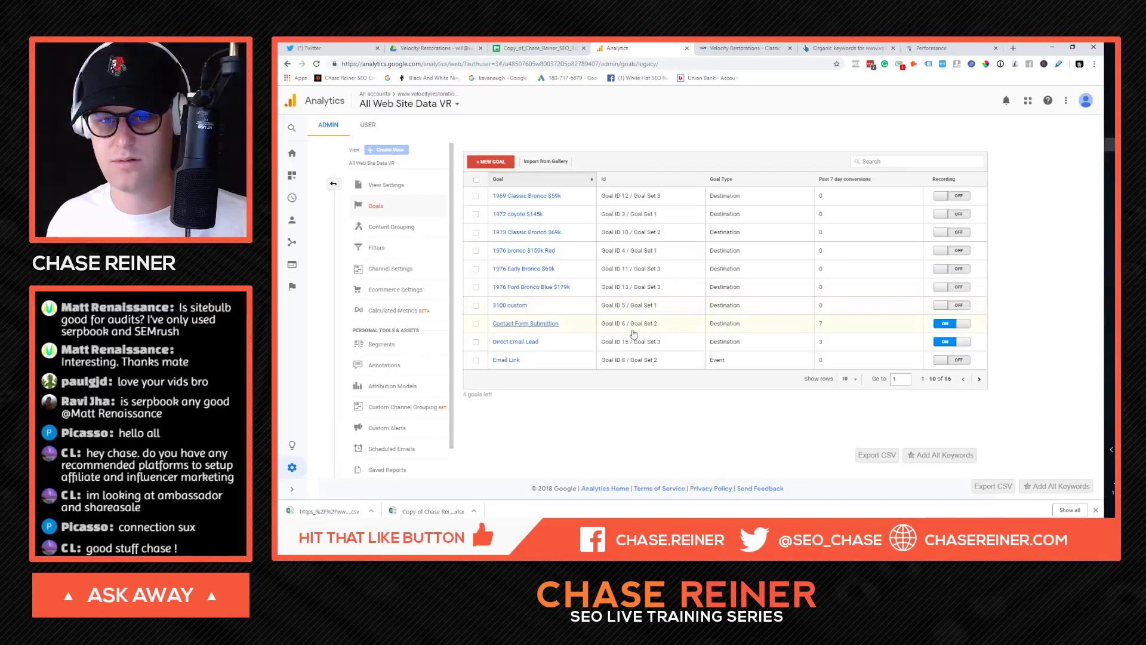
# Step: Return to the roadmap spreadsheet and enter x as the status for the correct redirect thank-you pages
pyautogui.click(518, 47)
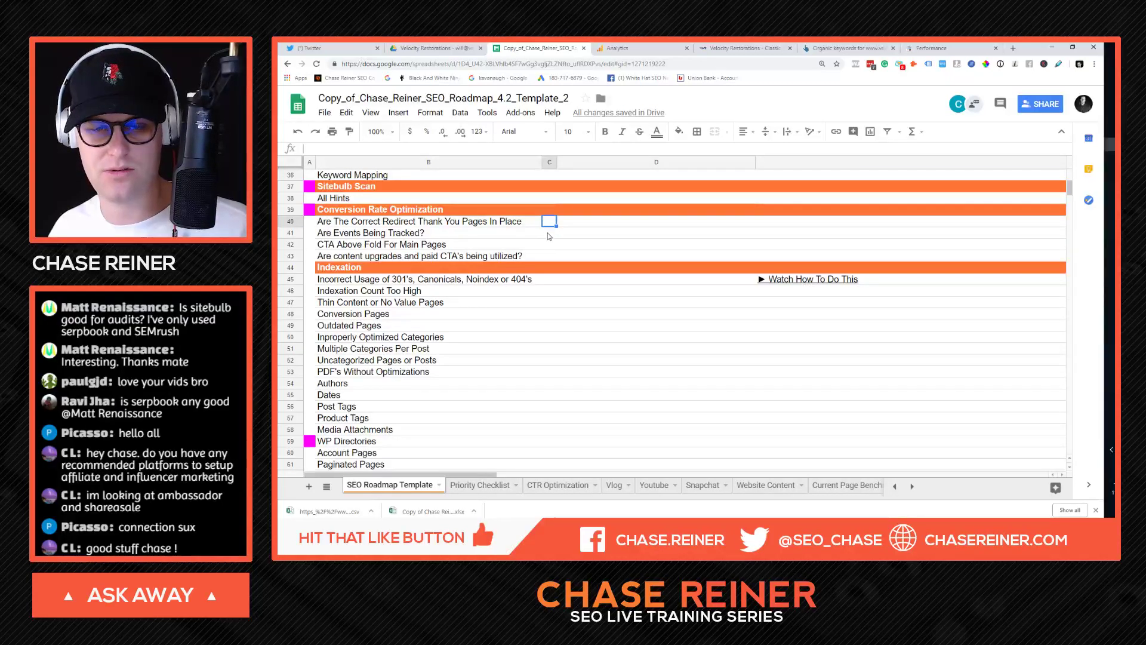
pyautogui.write('x')
pyautogui.press('Return')
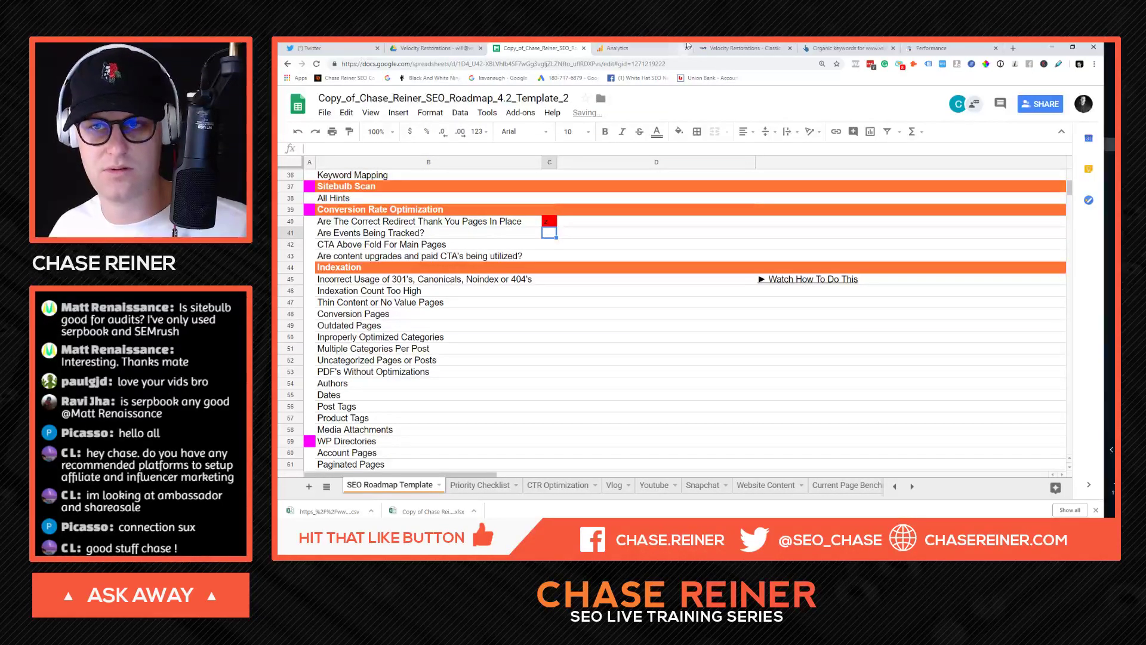
# Step: Open the XML sitemap index of velocityrestorations.com and examine its post sitemap
pyautogui.click(717, 48)
pyautogui.write('/s')
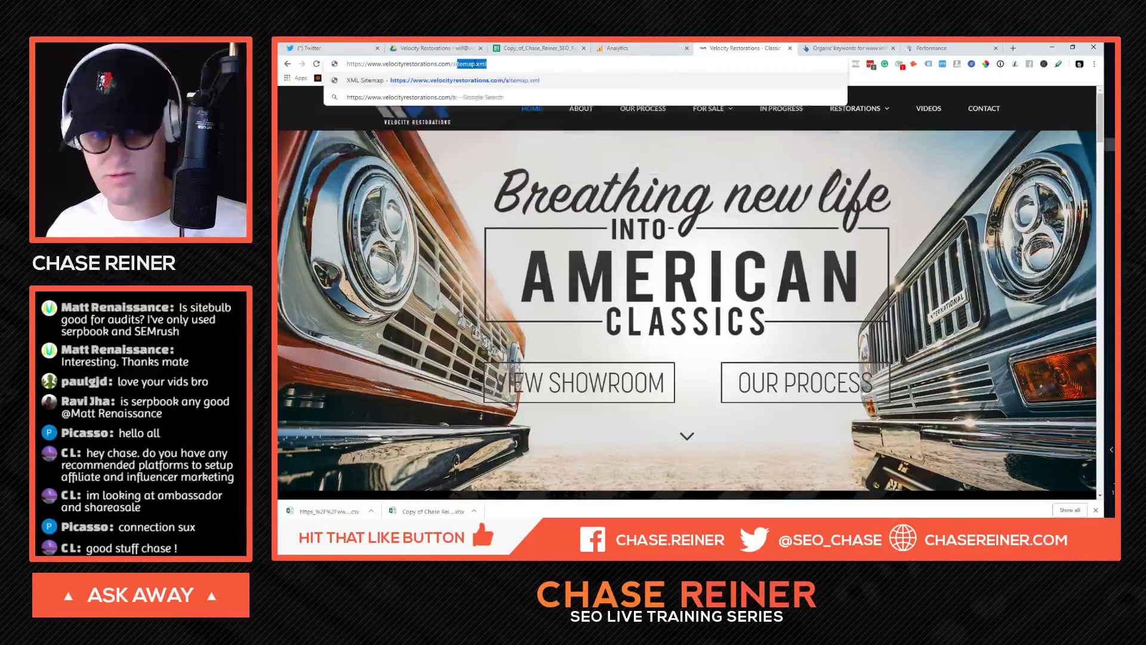
pyautogui.write('itema')
pyautogui.press('Return')
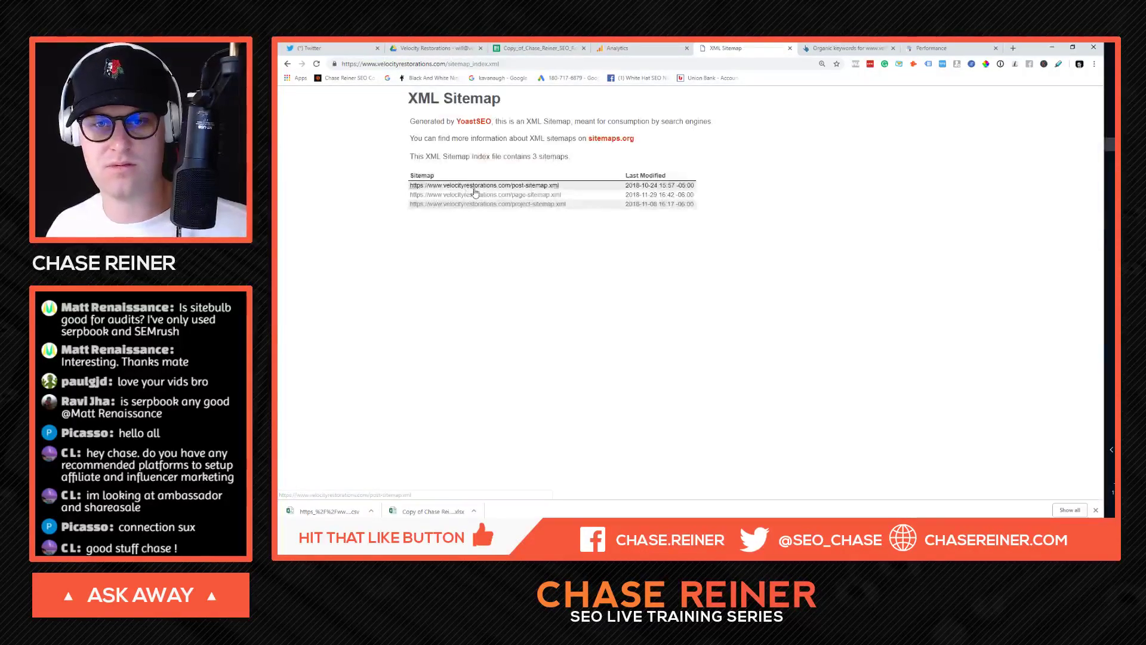
pyautogui.click(475, 187)
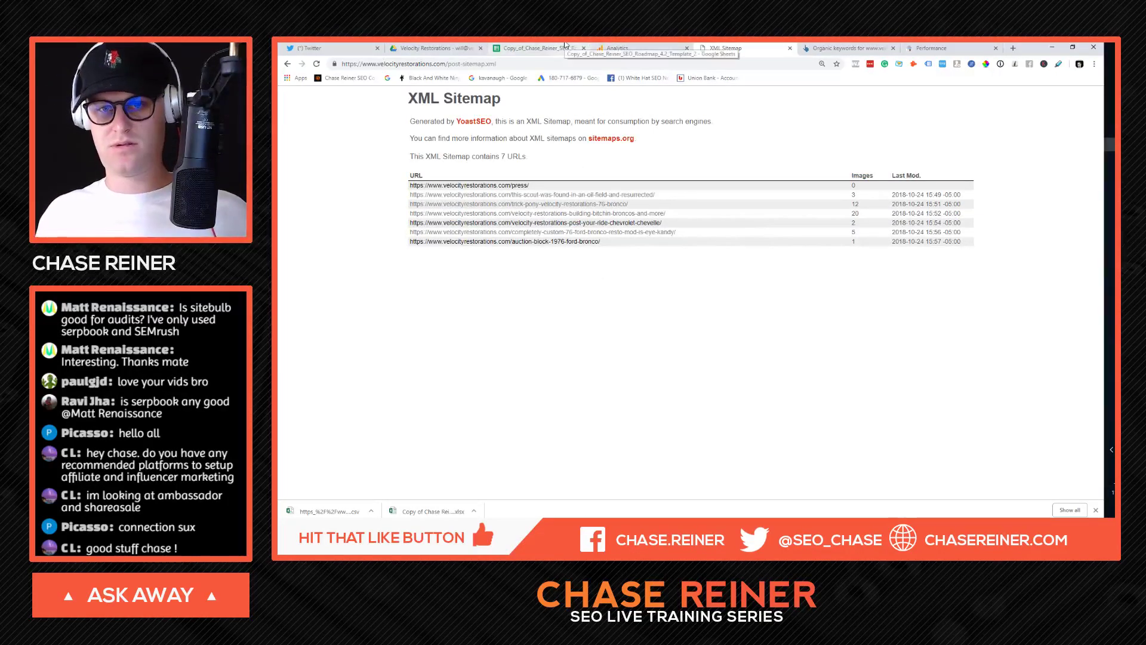
# Step: Recheck the Analytics goals list, then enter x for "Are Events Being Tracked?" in the roadmap spreadsheet
pyautogui.click(537, 47)
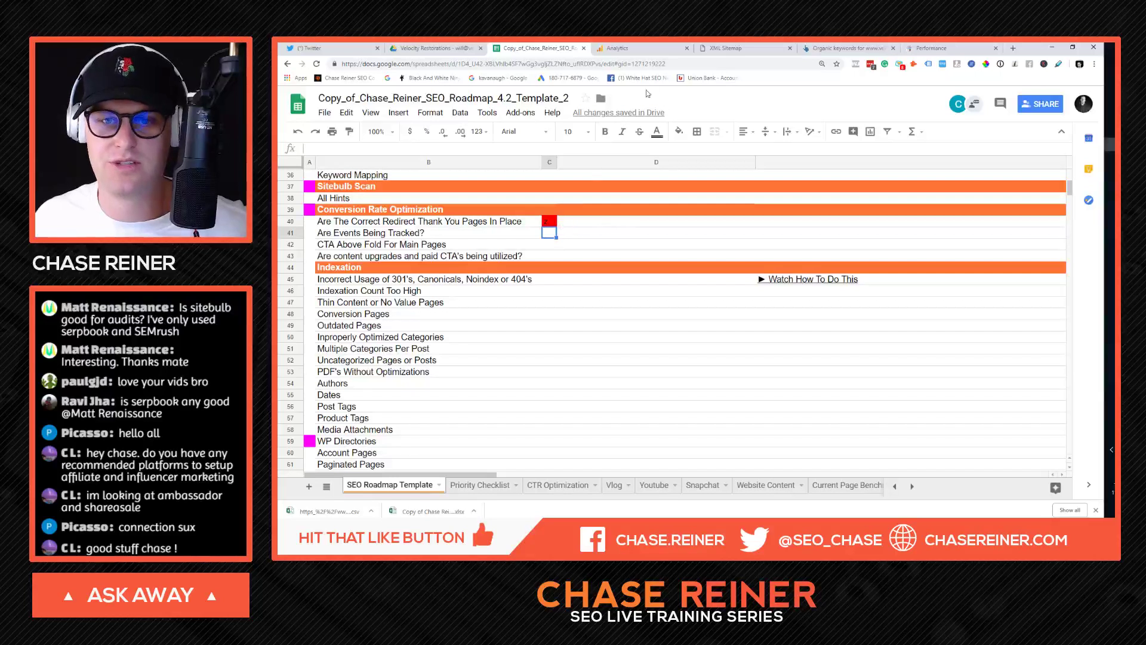
pyautogui.click(901, 47)
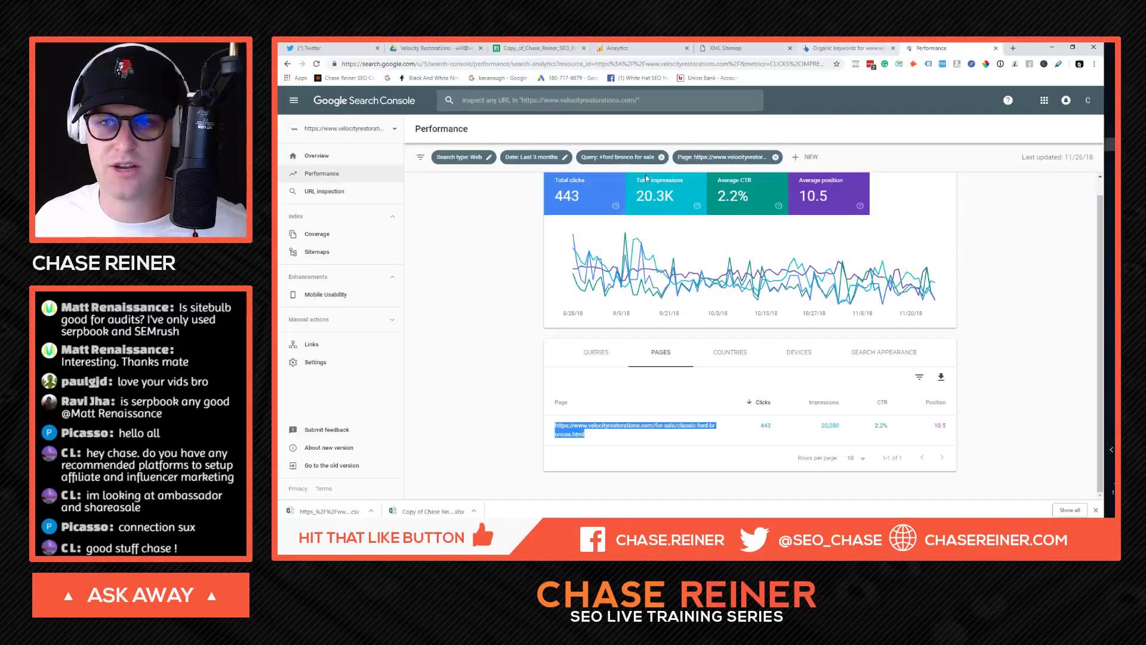
pyautogui.click(559, 47)
pyautogui.click(627, 48)
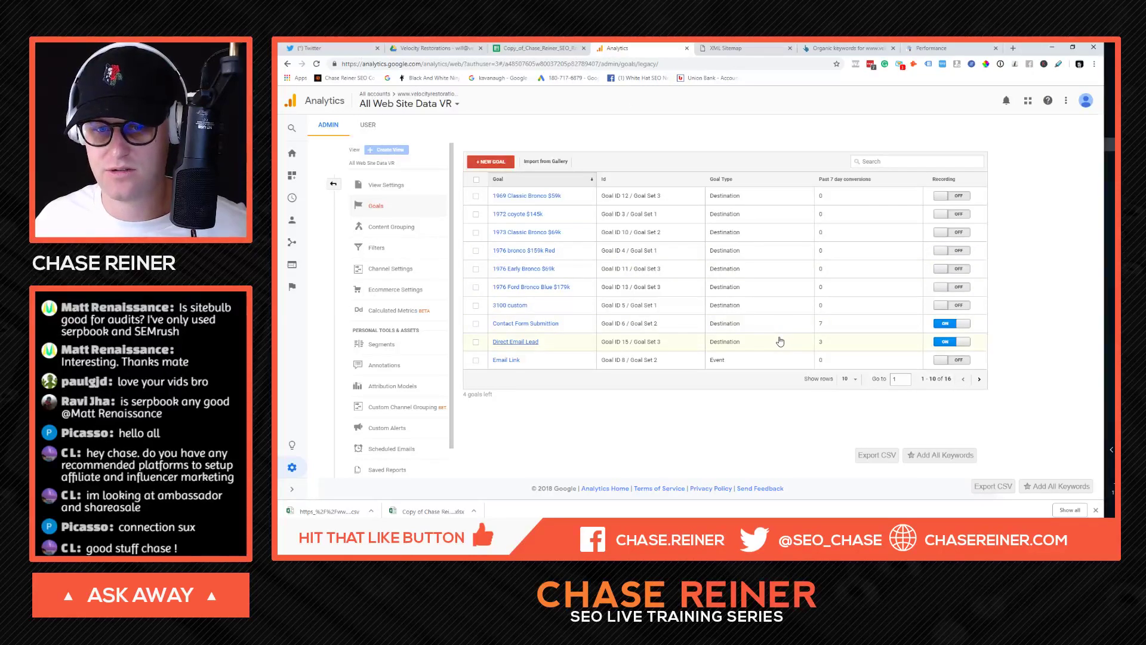
pyautogui.click(559, 46)
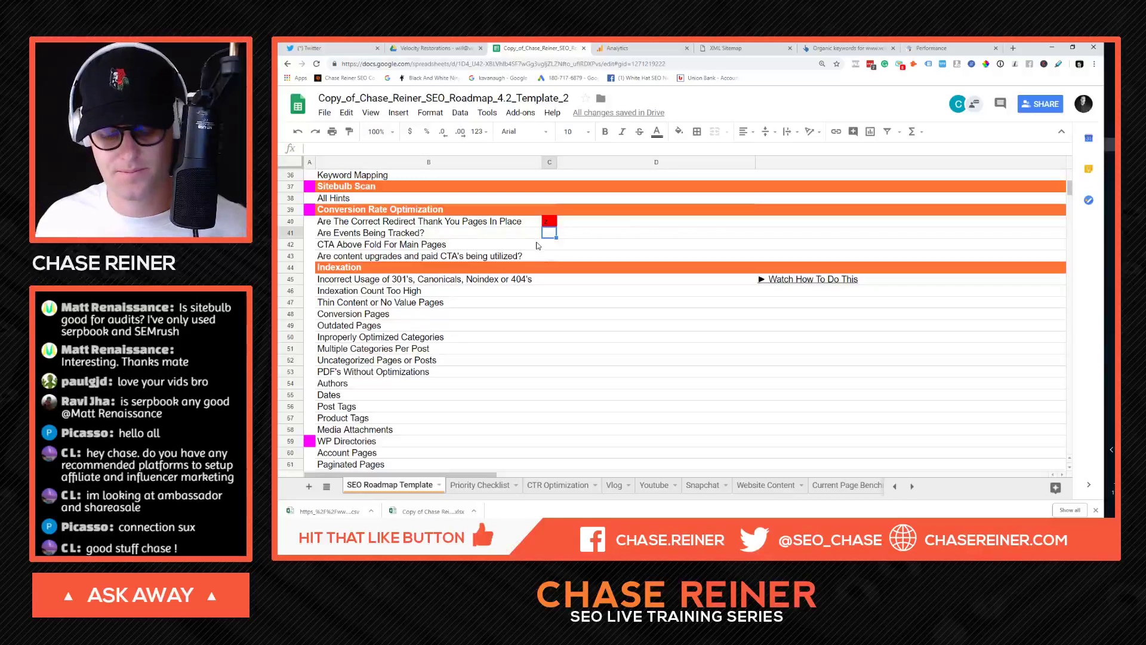
pyautogui.click(549, 234)
pyautogui.write('x')
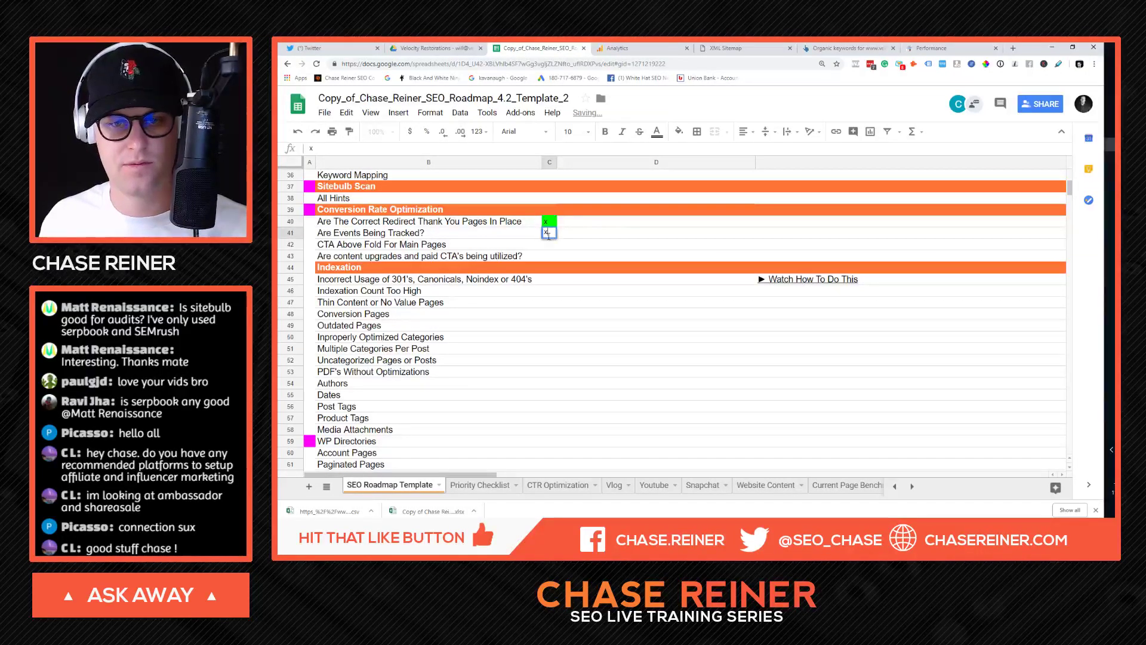
pyautogui.click(665, 48)
pyautogui.click(729, 48)
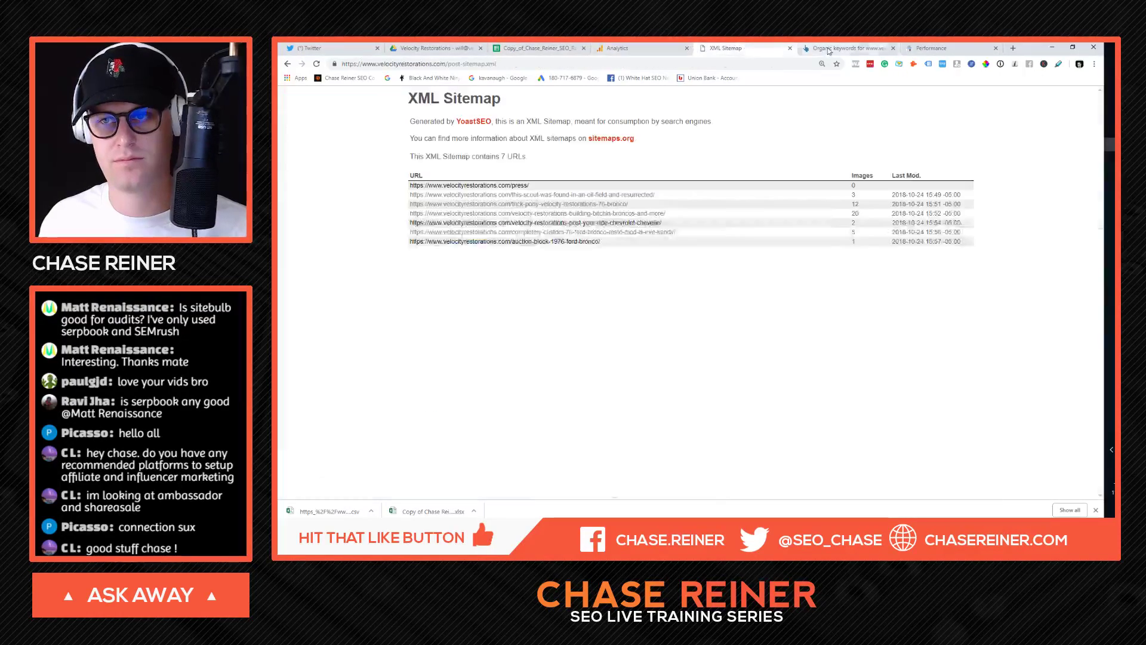
pyautogui.click(828, 48)
pyautogui.click(931, 48)
pyautogui.click(853, 48)
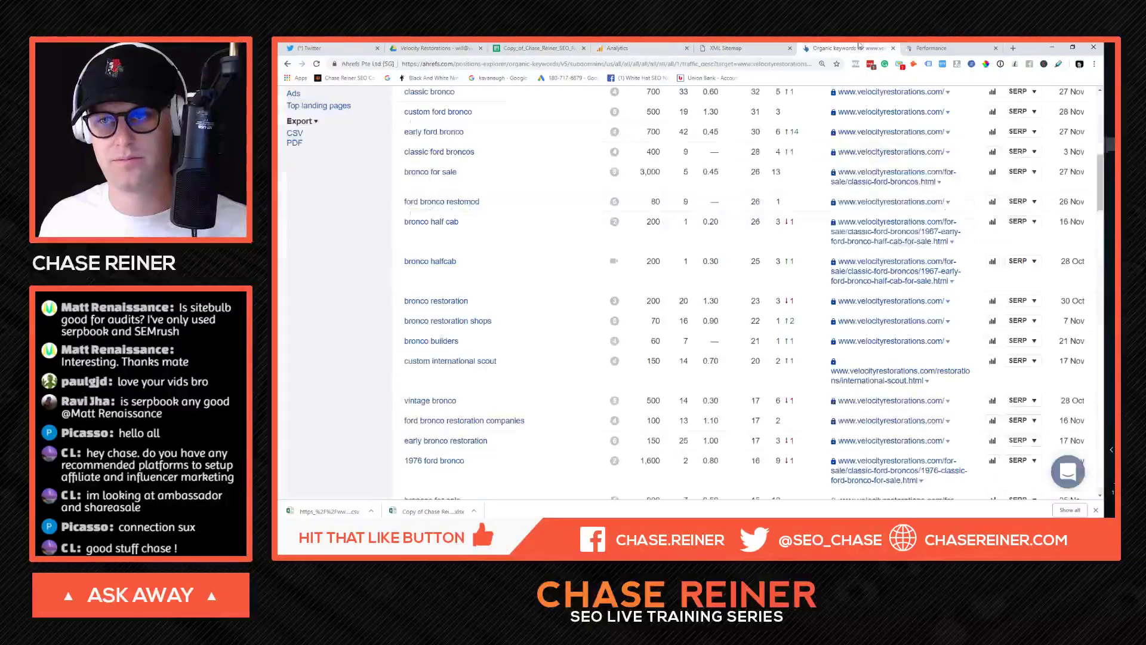
pyautogui.hotkey('ctrl', 'Tab')
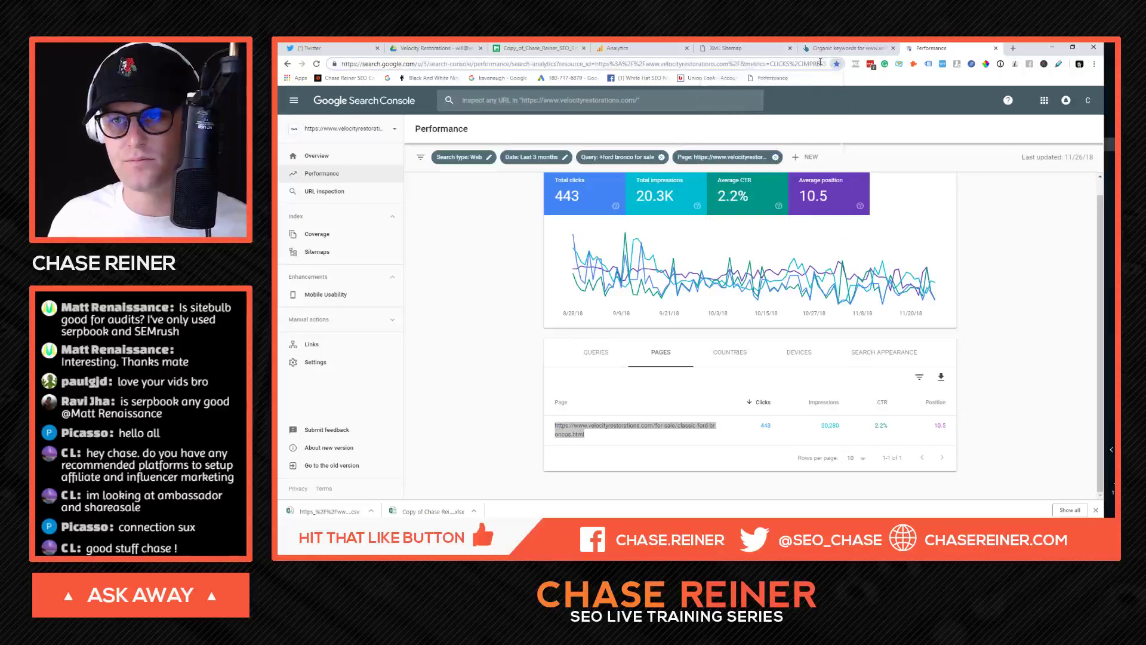
# Step: Load velocityrestorations.com in place of the Search Console page and look over the homepage from header to lower sections
pyautogui.click(820, 61)
pyautogui.write('velc')
pyautogui.press('Return')
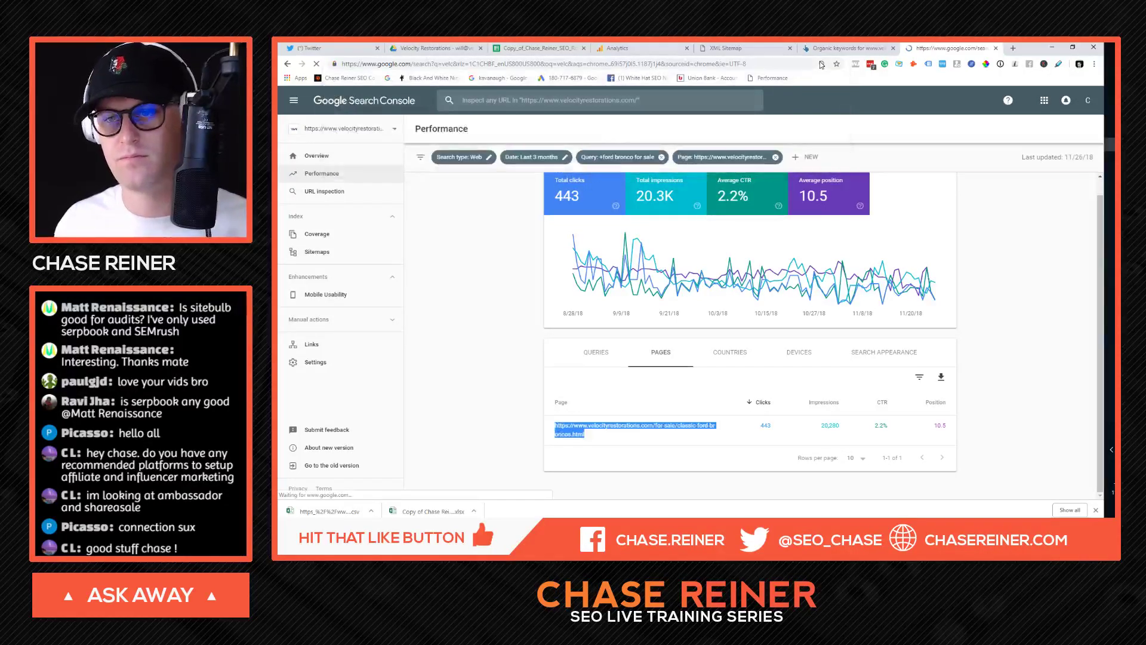
pyautogui.click(781, 65)
pyautogui.write('velocityrestorations.com')
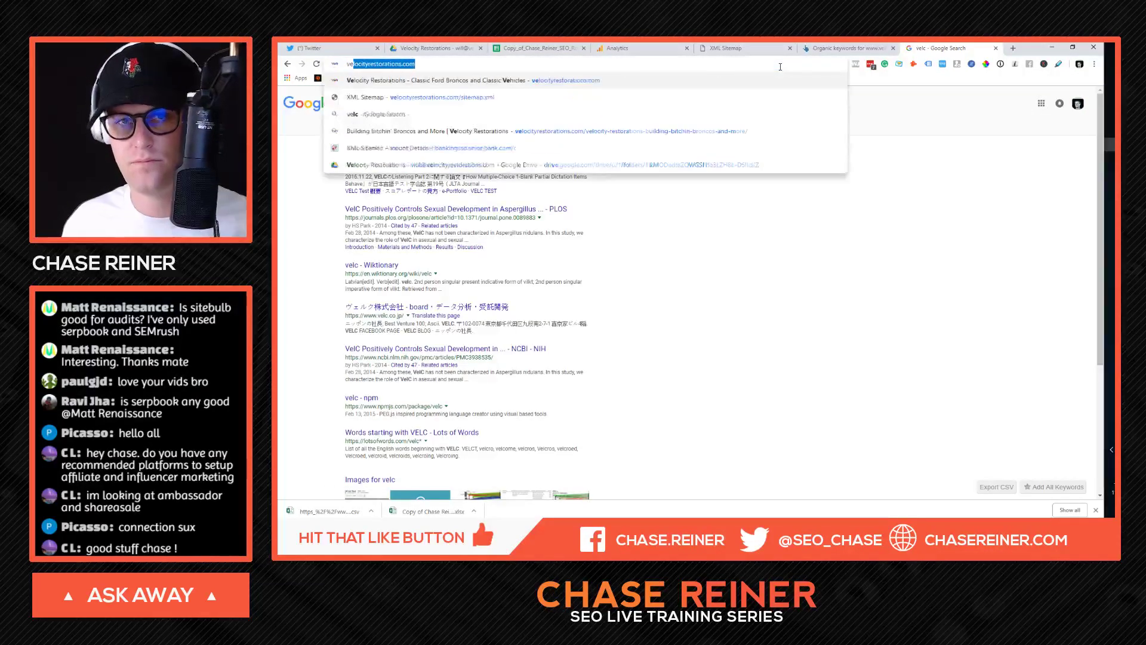
pyautogui.press('Return')
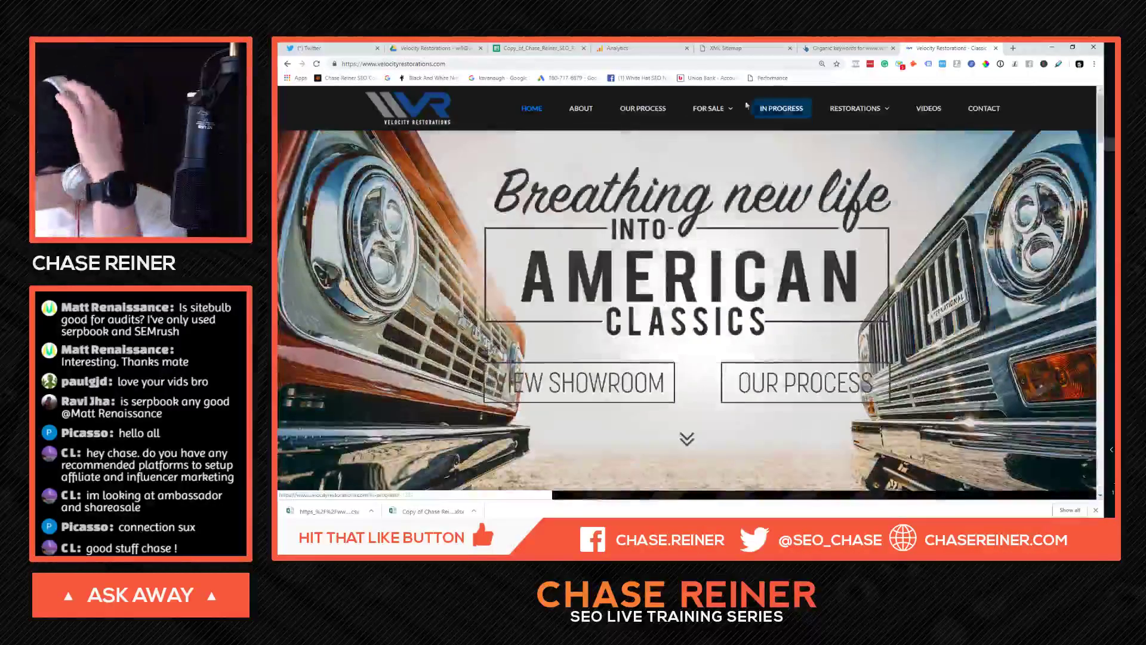
pyautogui.moveTo(716, 110)
pyautogui.scroll(-10, 676, 210)
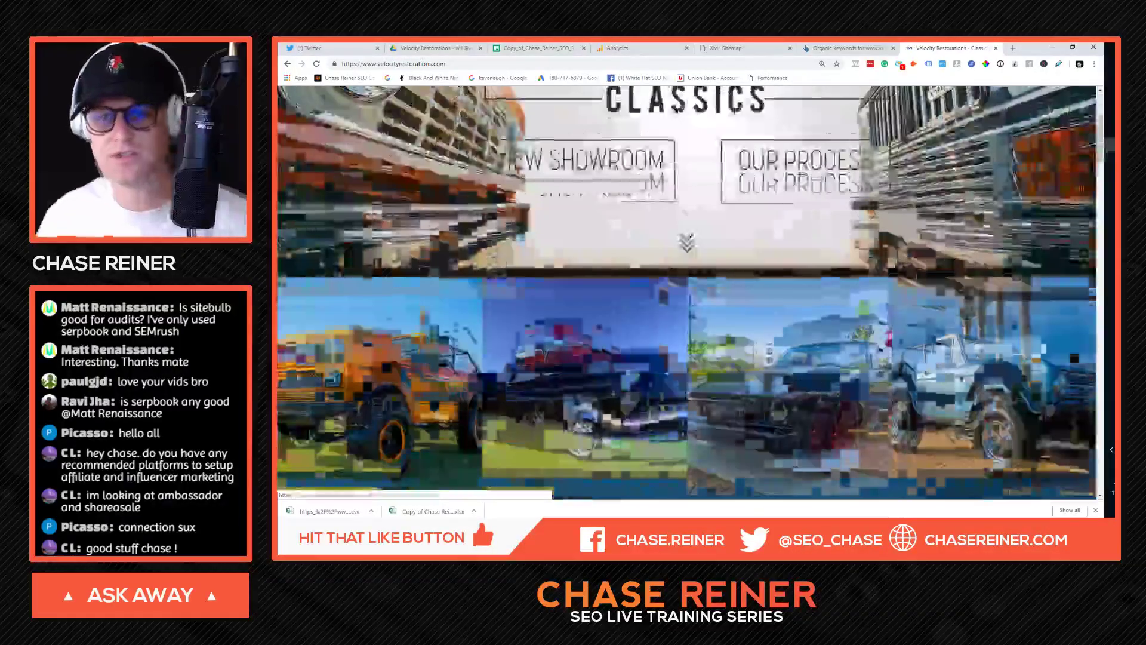
pyautogui.scroll(-4, 676, 210)
pyautogui.scroll(15, 734, 192)
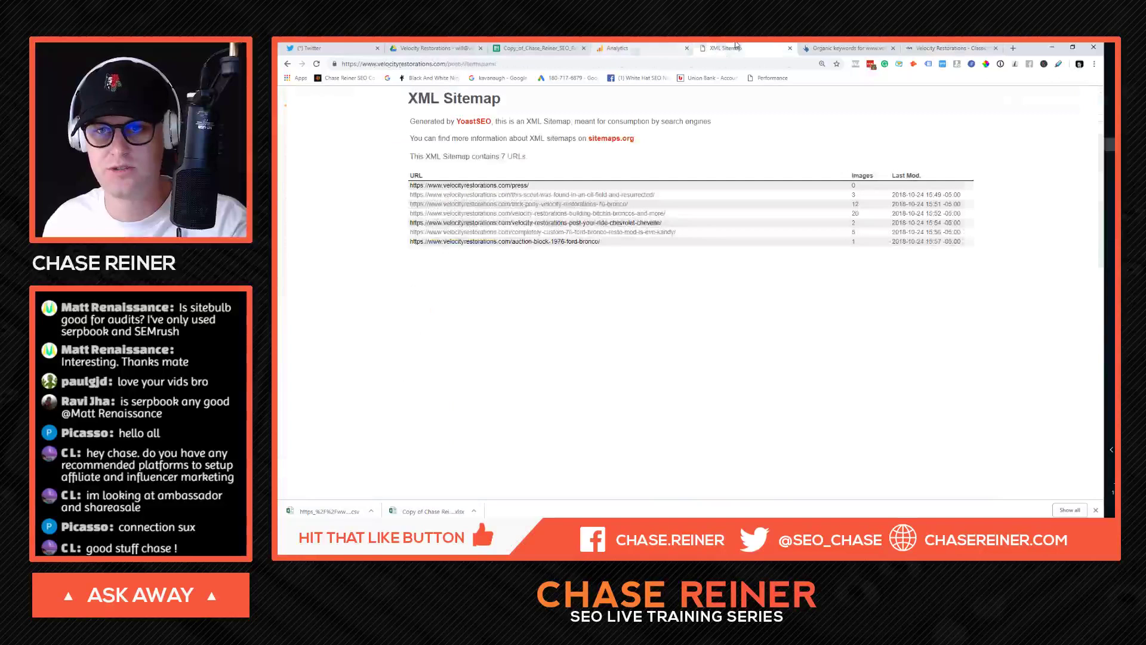
# Step: Search Google for "search console" in a new browser tab and start Google Search Console from the official result
pyautogui.click(734, 47)
pyautogui.click(843, 47)
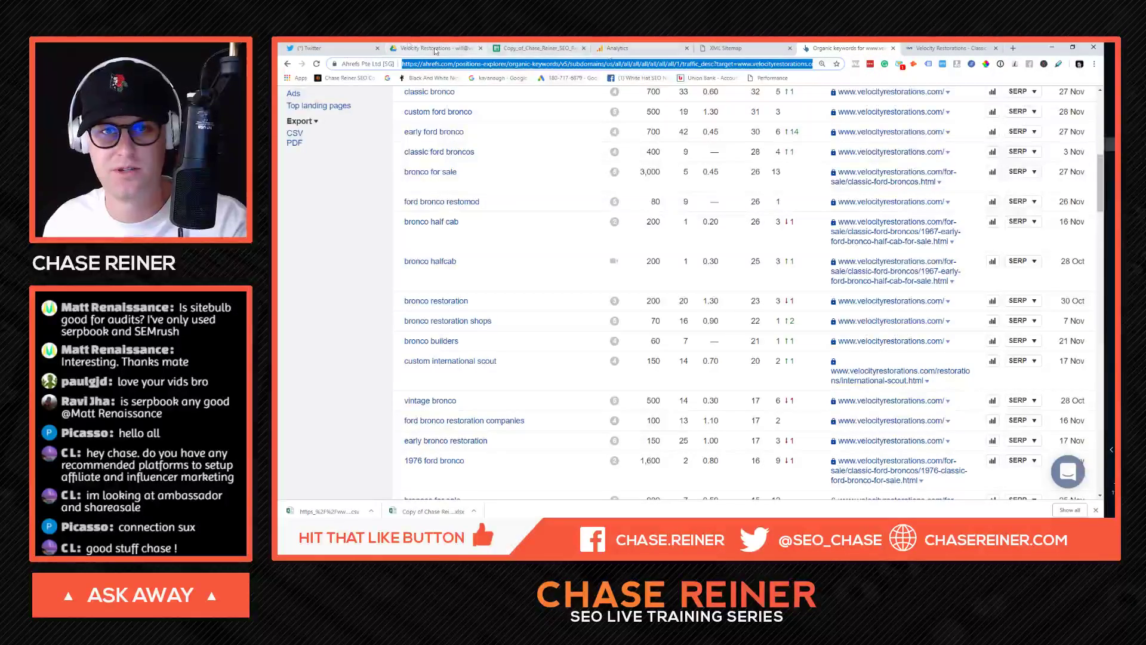
pyautogui.click(727, 49)
pyautogui.click(971, 50)
pyautogui.click(1013, 48)
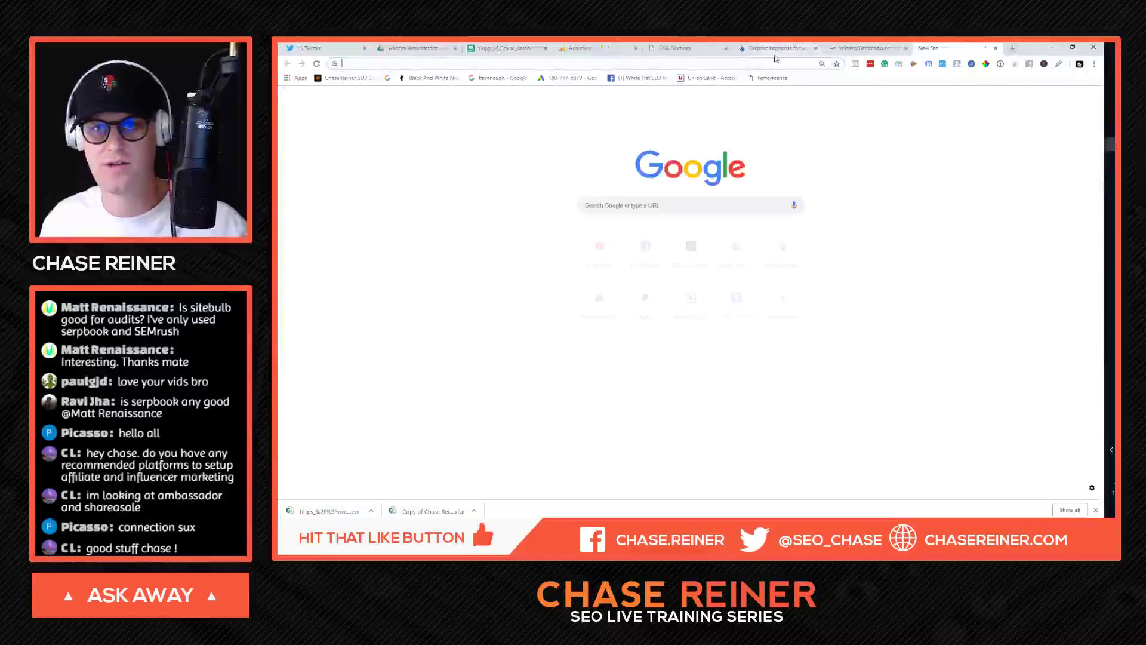
pyautogui.write('search con')
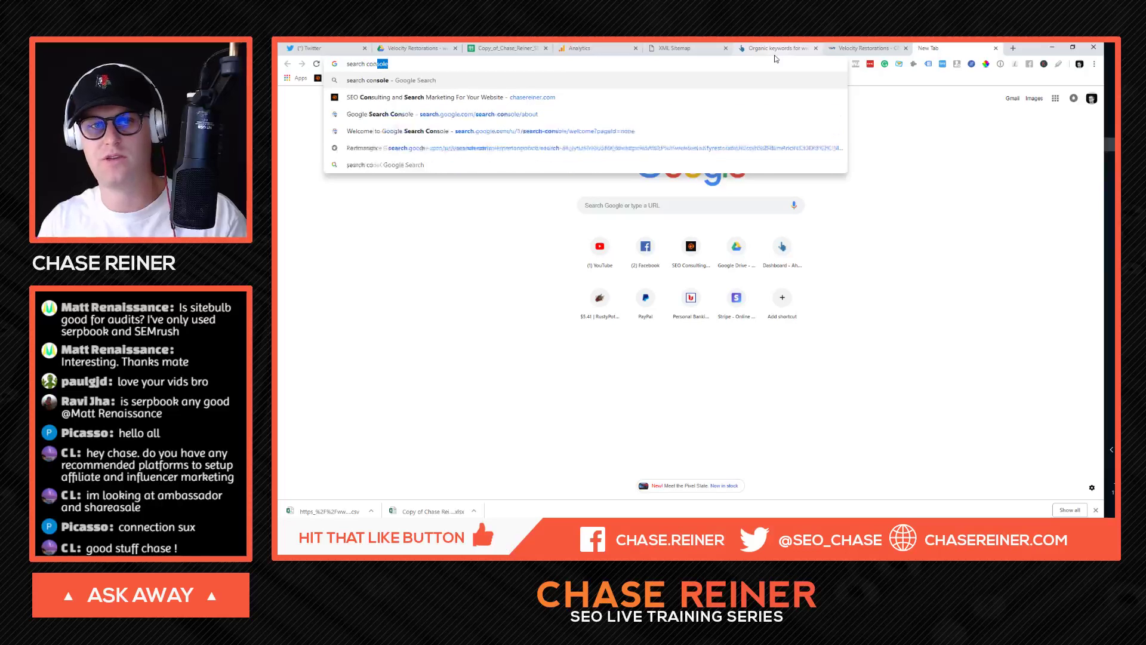
pyautogui.press('Return')
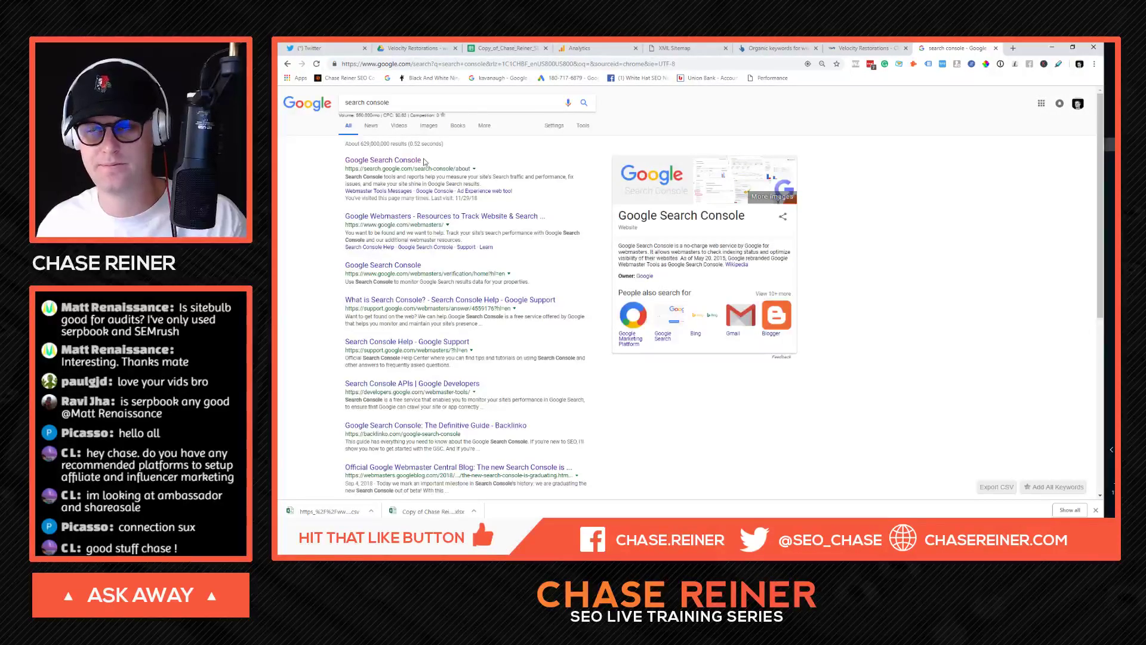
pyautogui.click(421, 160)
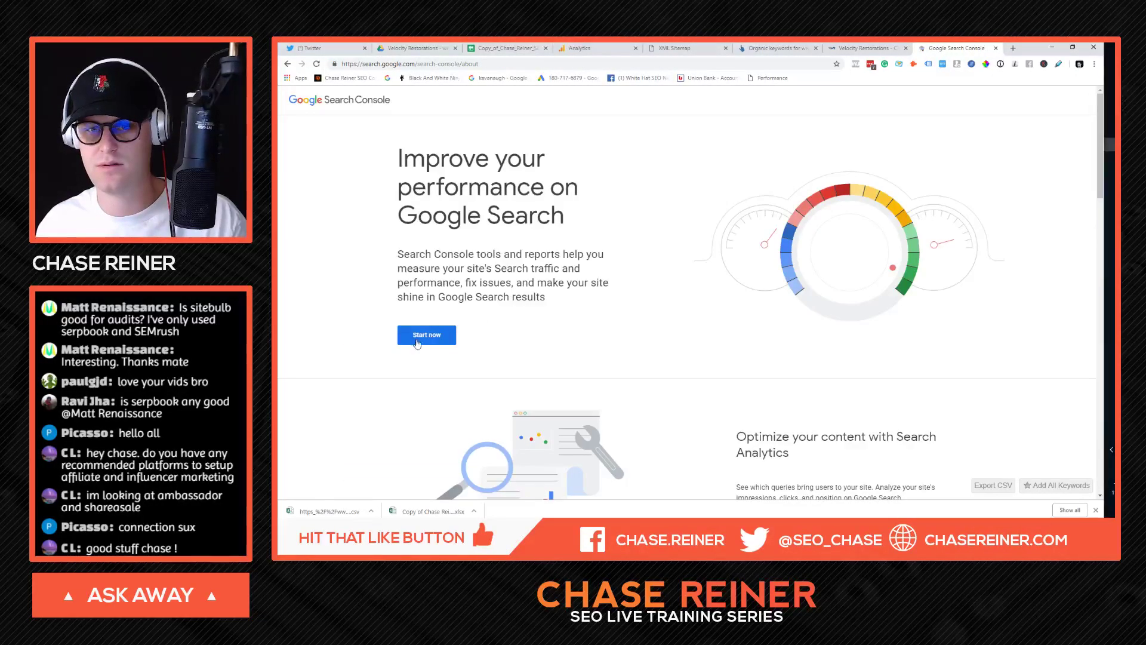
pyautogui.click(417, 341)
# Step: Switch to the Google account holding the velocityrestorations.com property, select that property, and open its full Performance report
pyautogui.click(1087, 100)
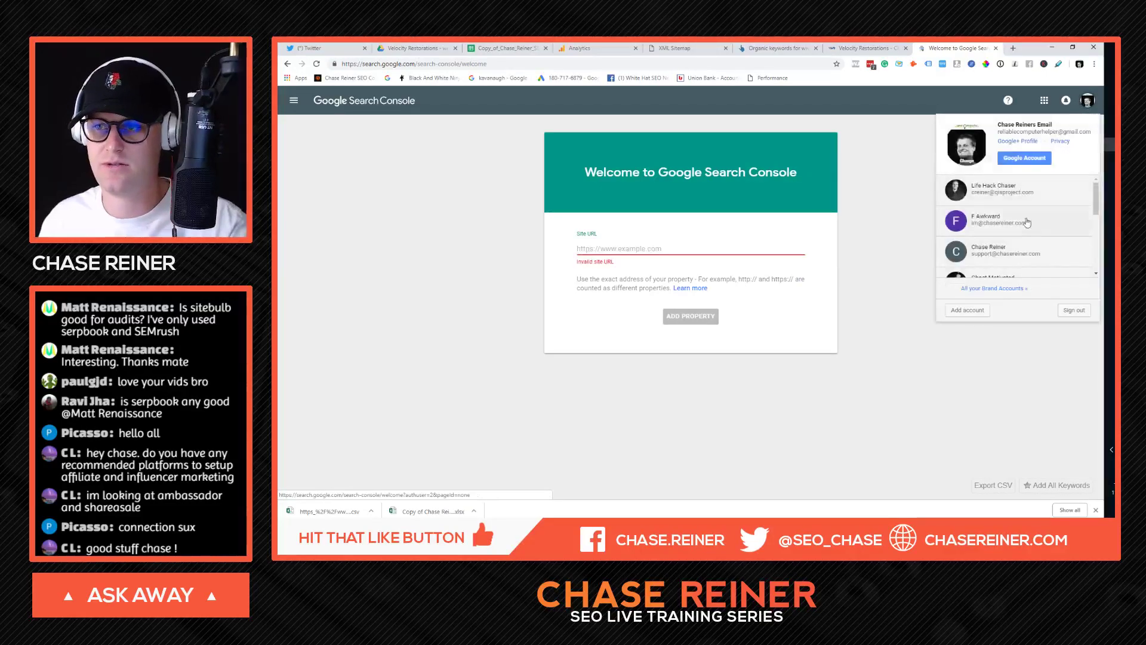
pyautogui.click(1032, 211)
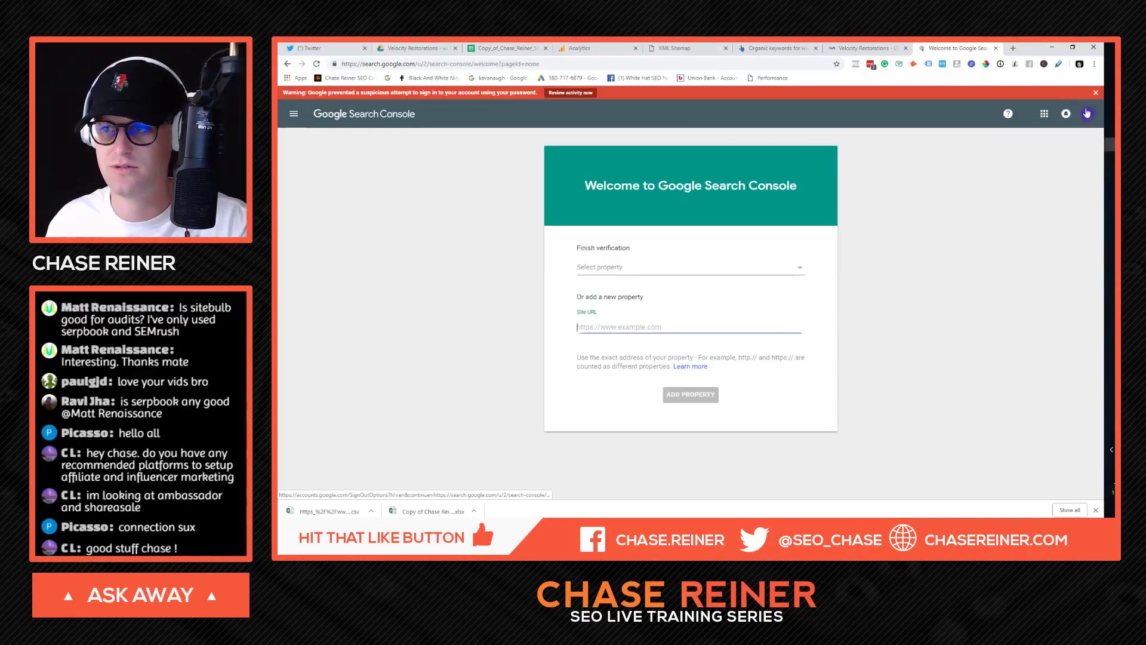
pyautogui.click(1051, 256)
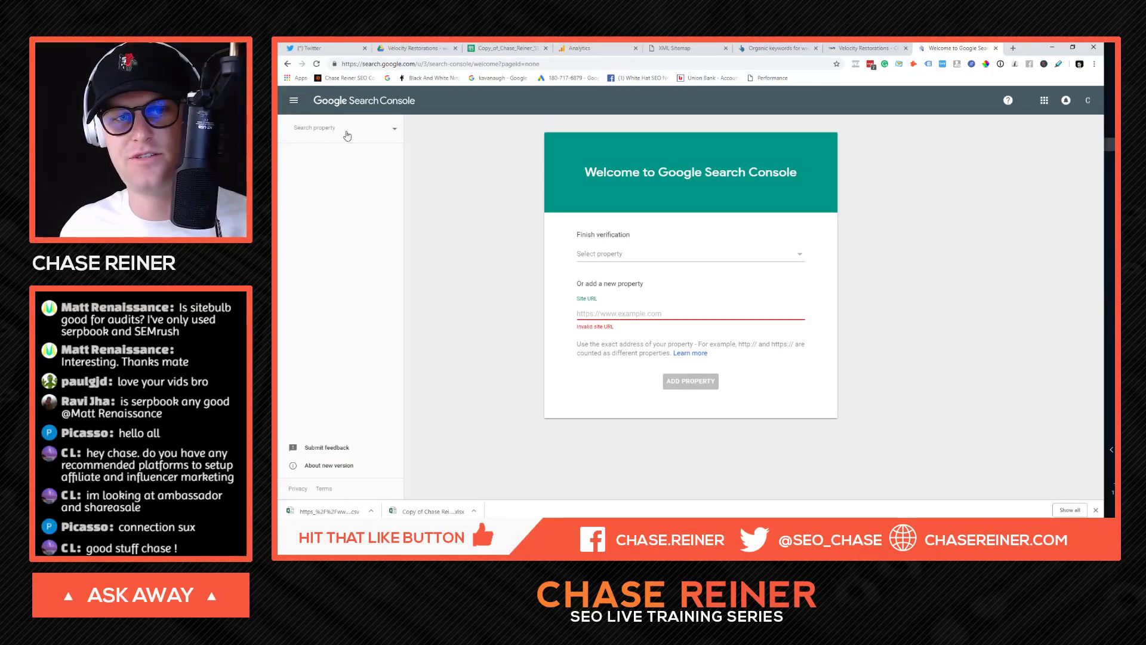
pyautogui.click(349, 127)
pyautogui.write('velo')
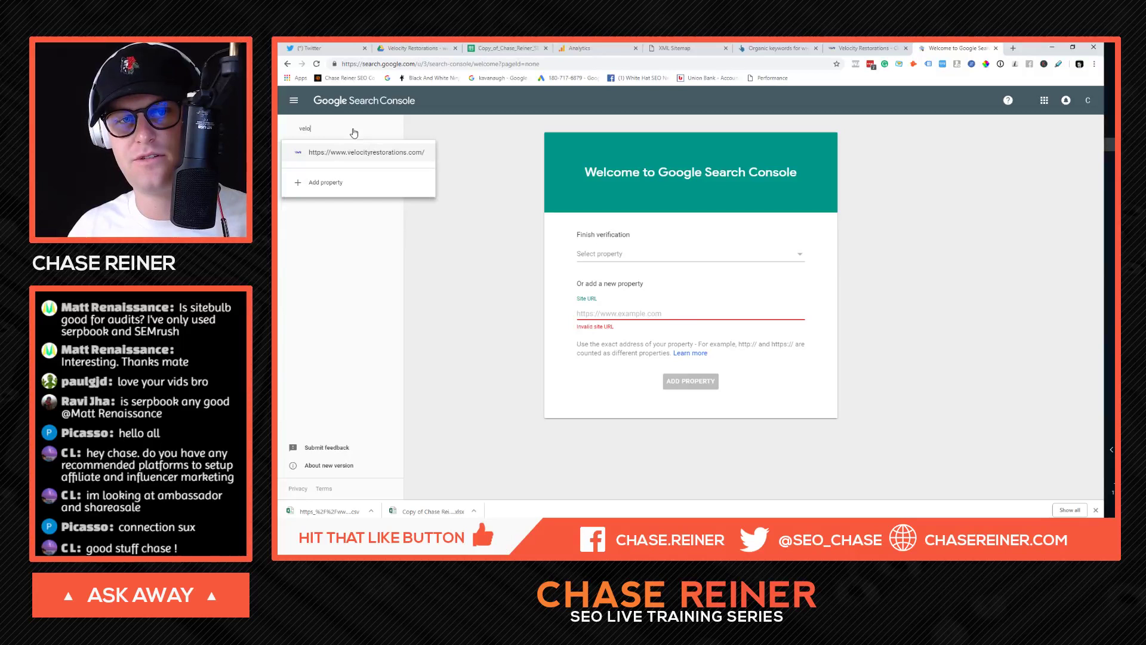
pyautogui.press('Return')
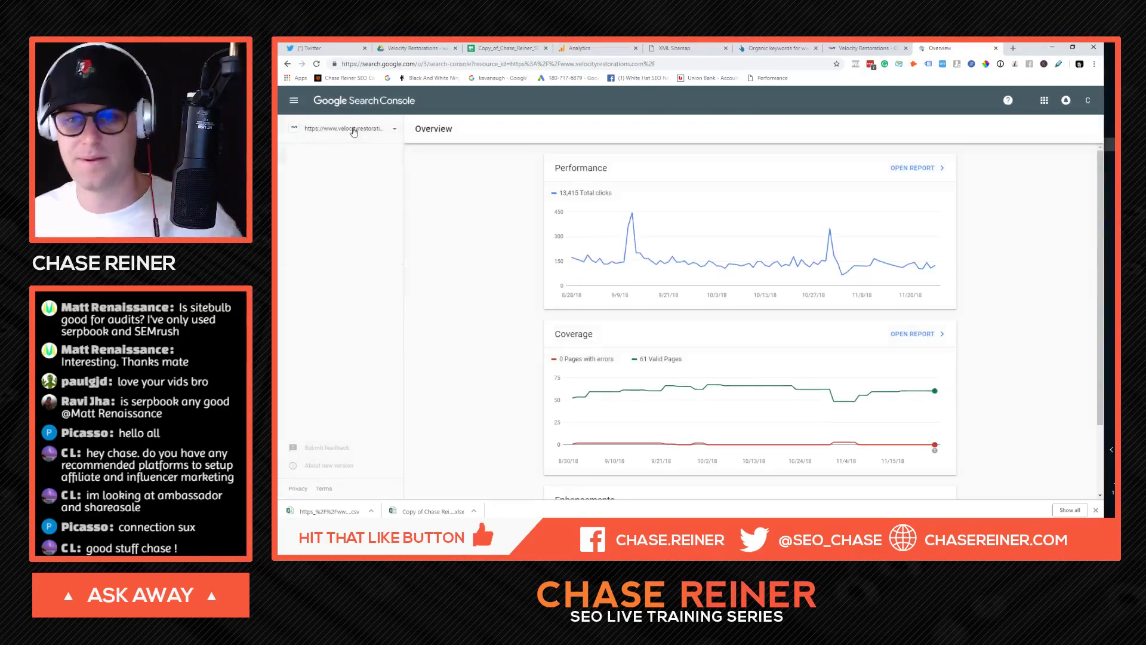
pyautogui.click(913, 169)
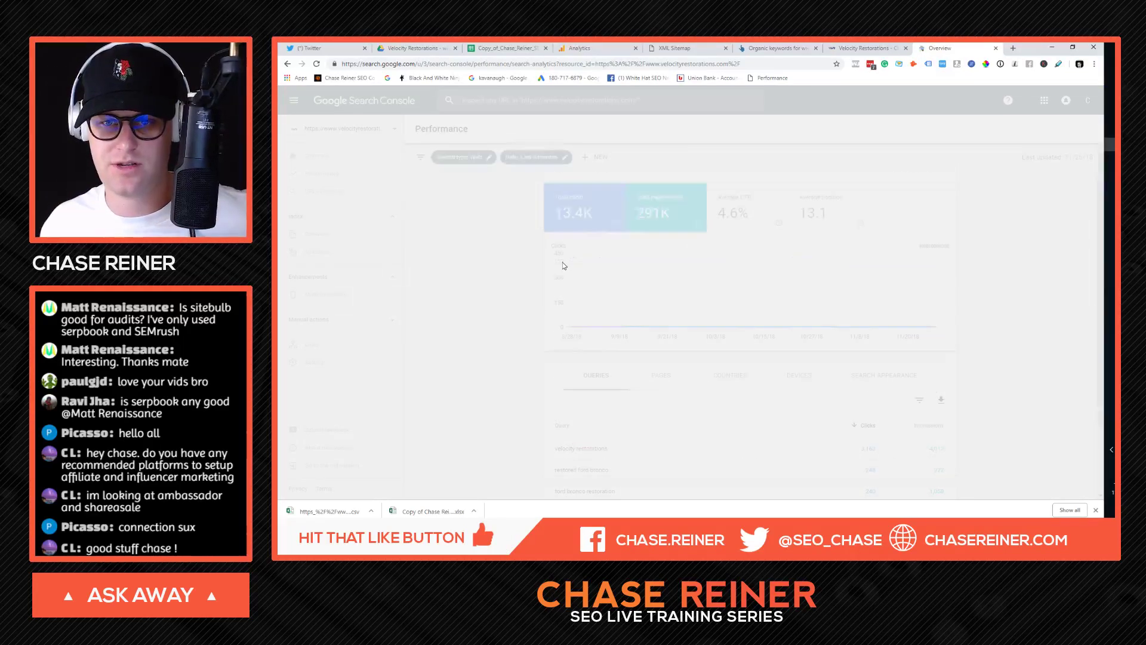
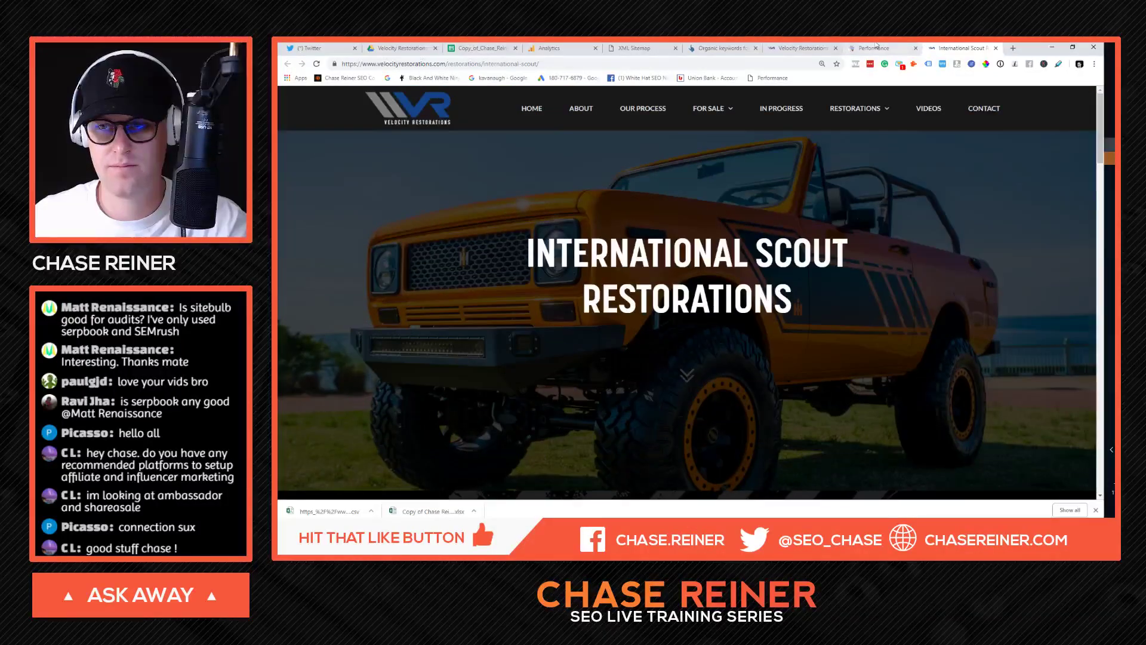
# Step: From the Search Console list of top pages, open the 1967 early Ford Bronco half cab page and look it over
pyautogui.click(875, 46)
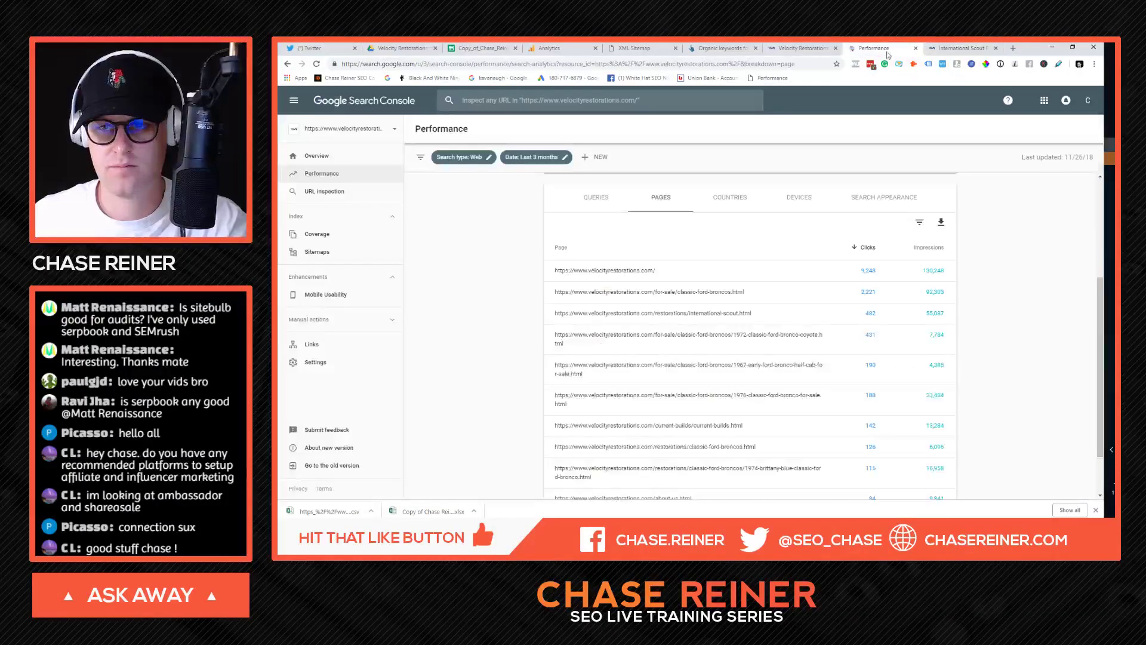
pyautogui.click(940, 46)
pyautogui.click(897, 47)
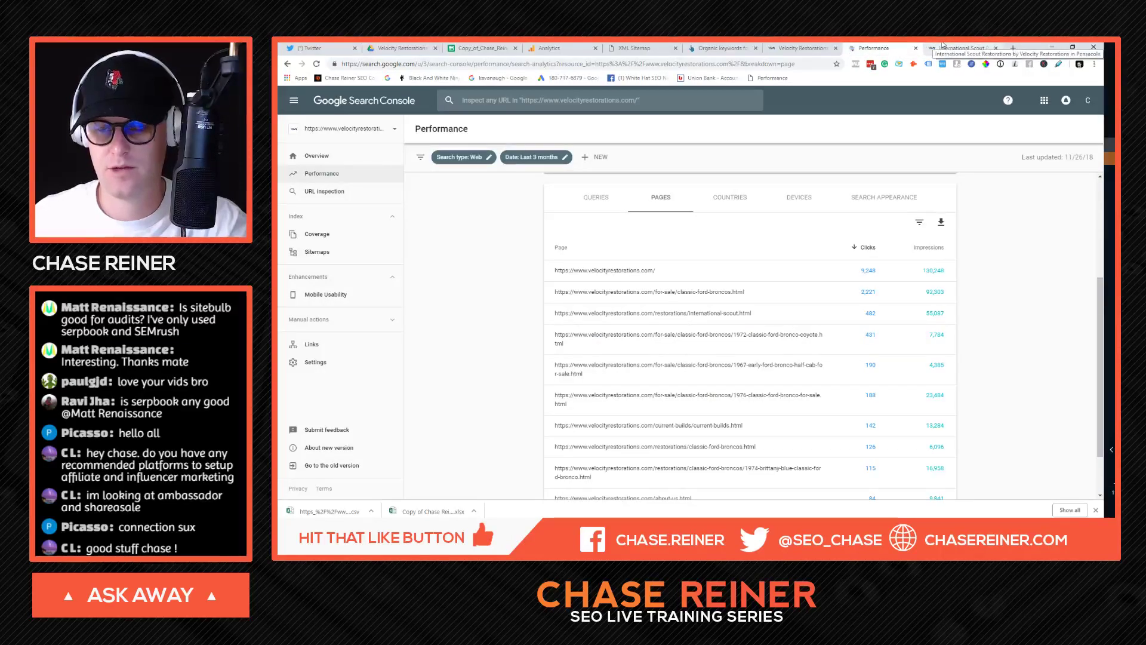
pyautogui.hotkey('ctrl', 'Tab')
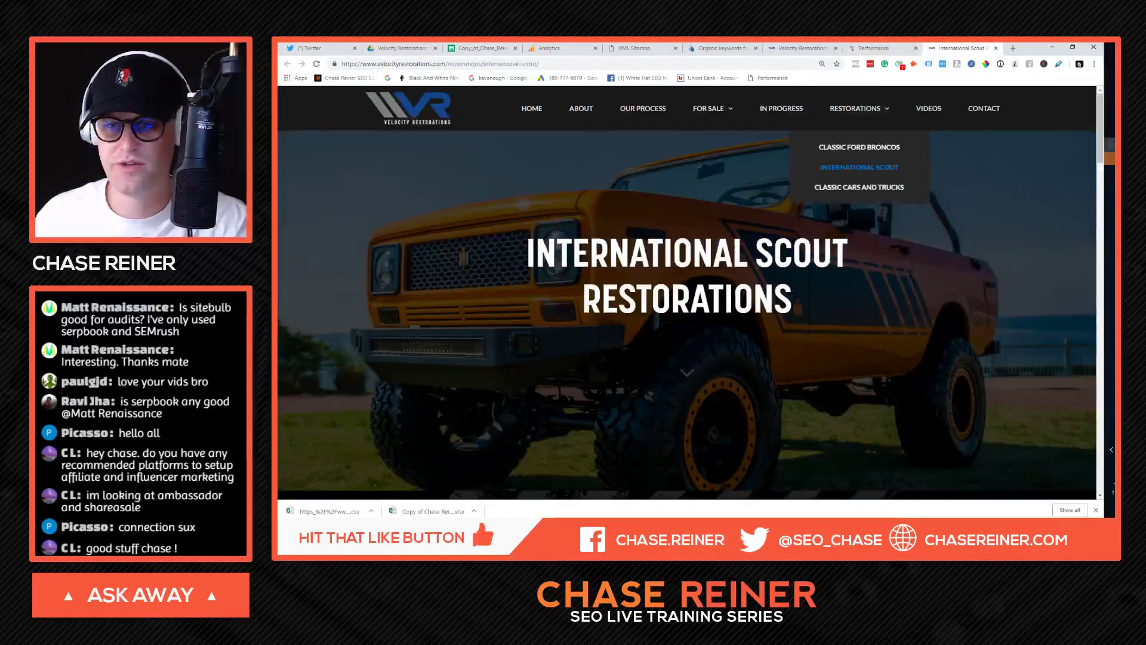
pyautogui.click(876, 48)
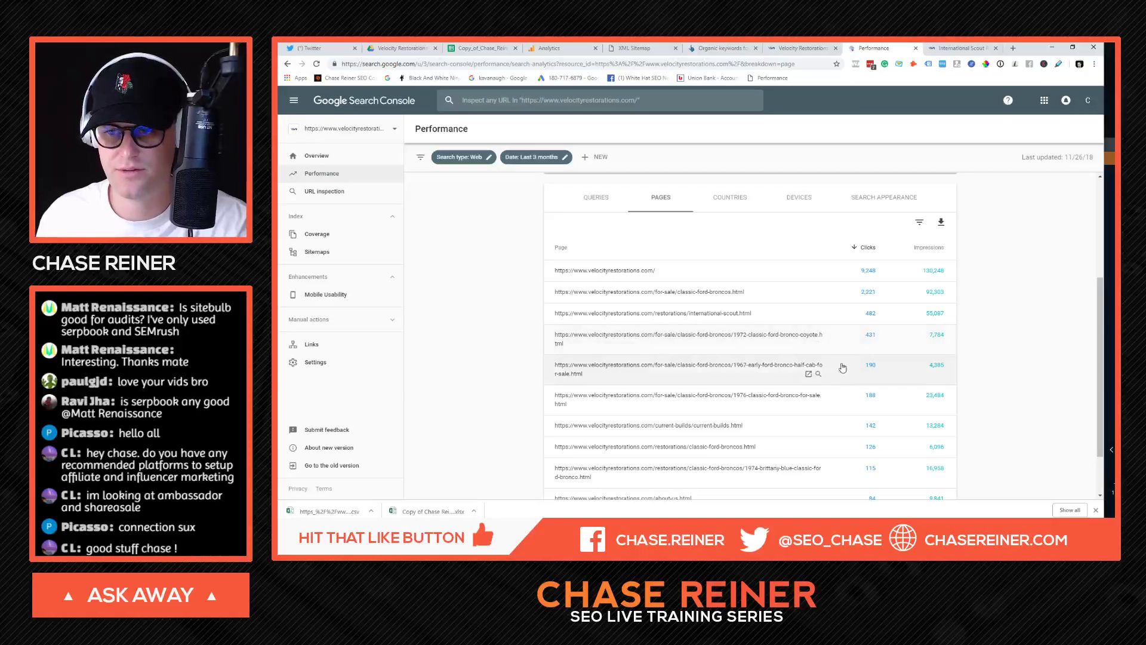
pyautogui.click(810, 375)
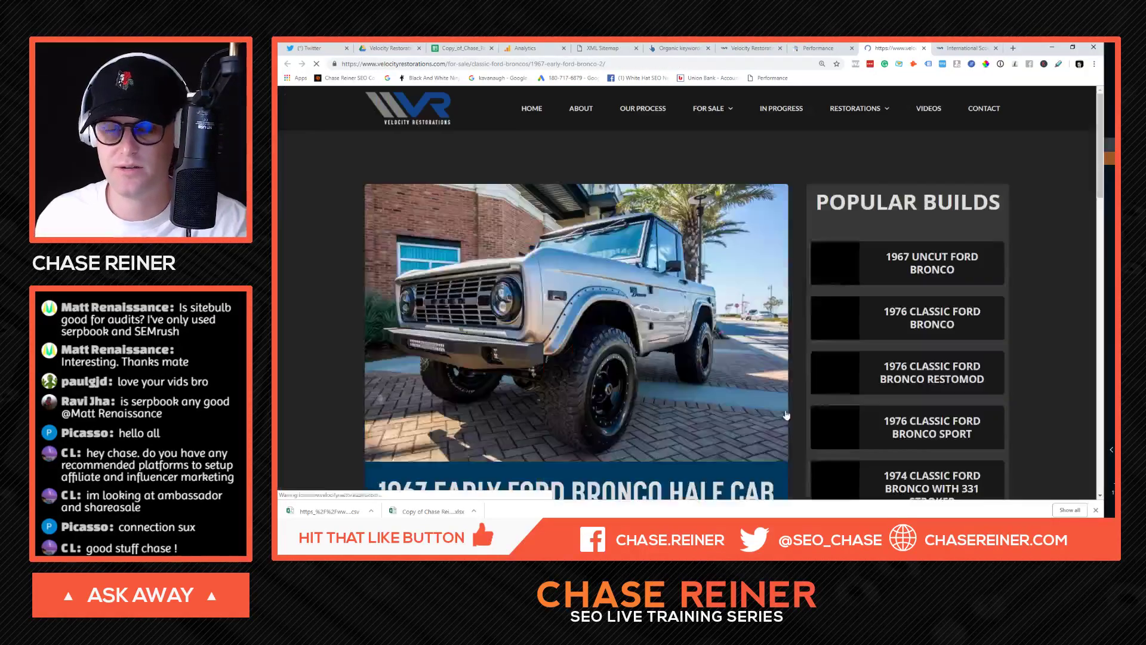
pyautogui.scroll(-4, 578, 289)
pyautogui.scroll(5, 577, 289)
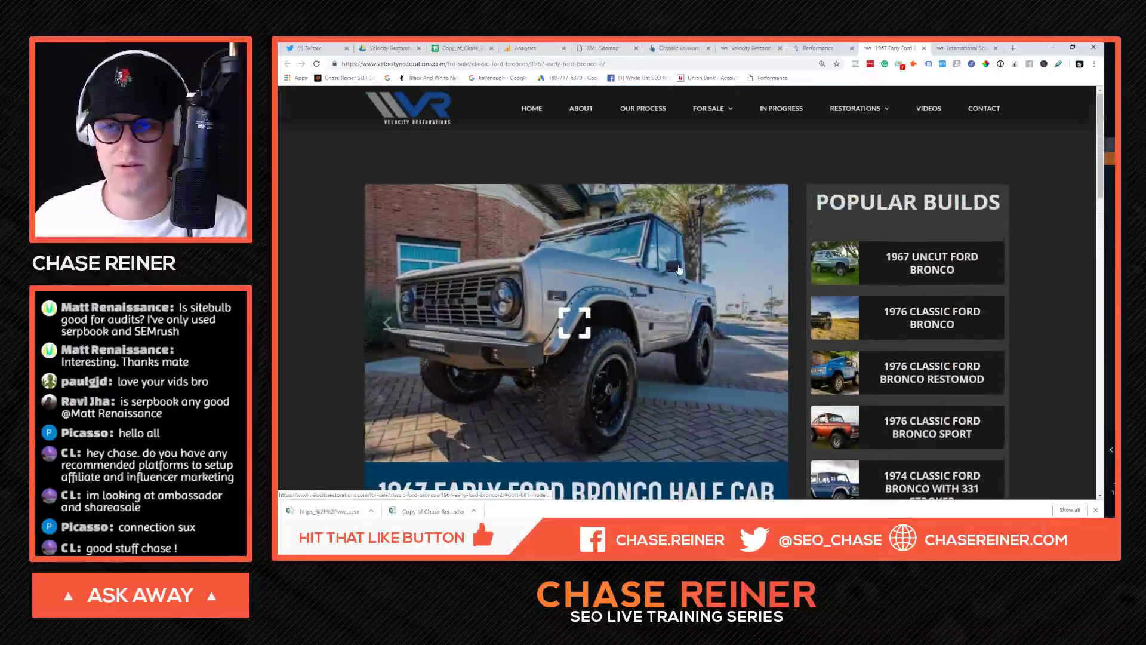
pyautogui.scroll(-8, 577, 289)
pyautogui.scroll(5, 578, 288)
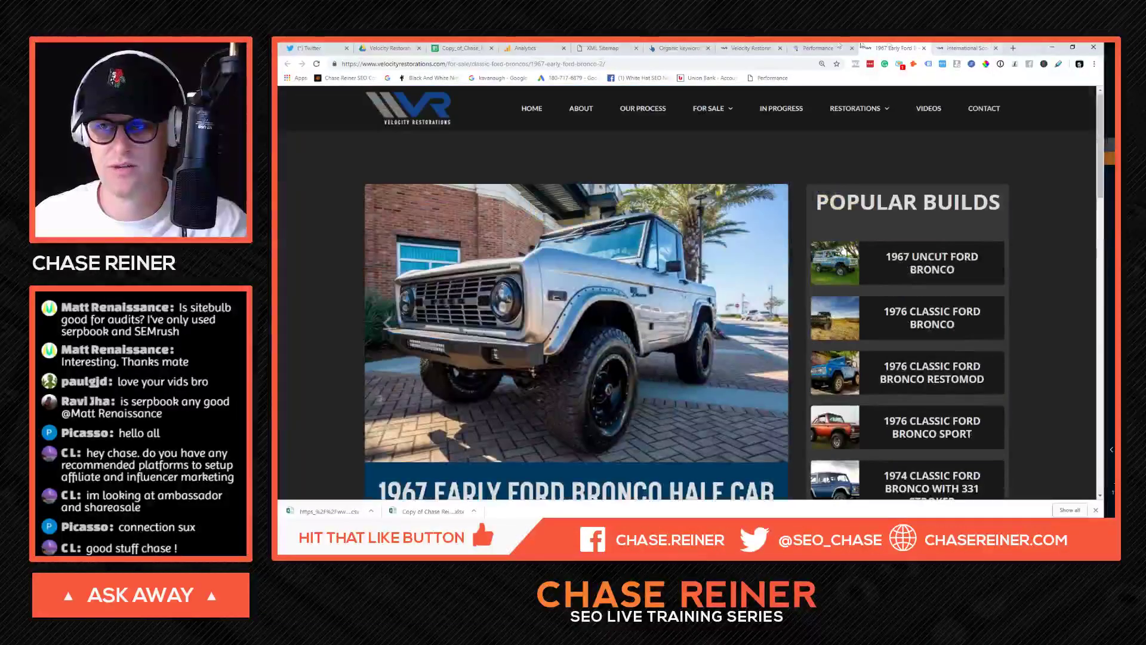
# Step: Look over the International Scout restorations page, then close it and the 1967 early Ford Bronco page
pyautogui.click(799, 48)
pyautogui.click(957, 48)
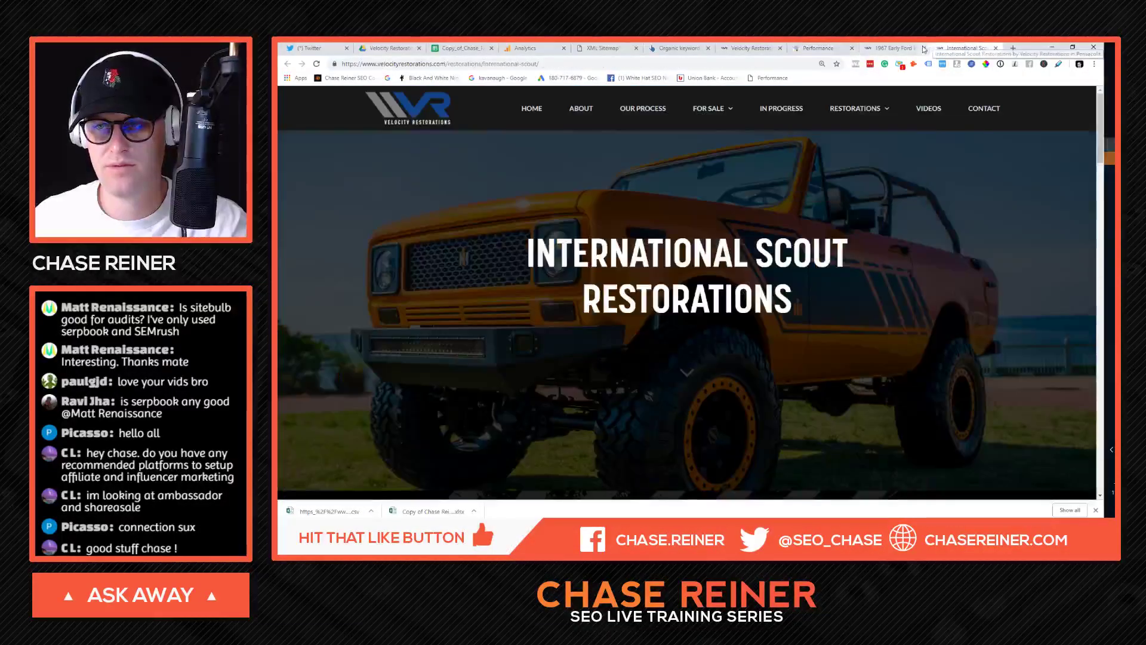
pyautogui.scroll(-15, 920, 95)
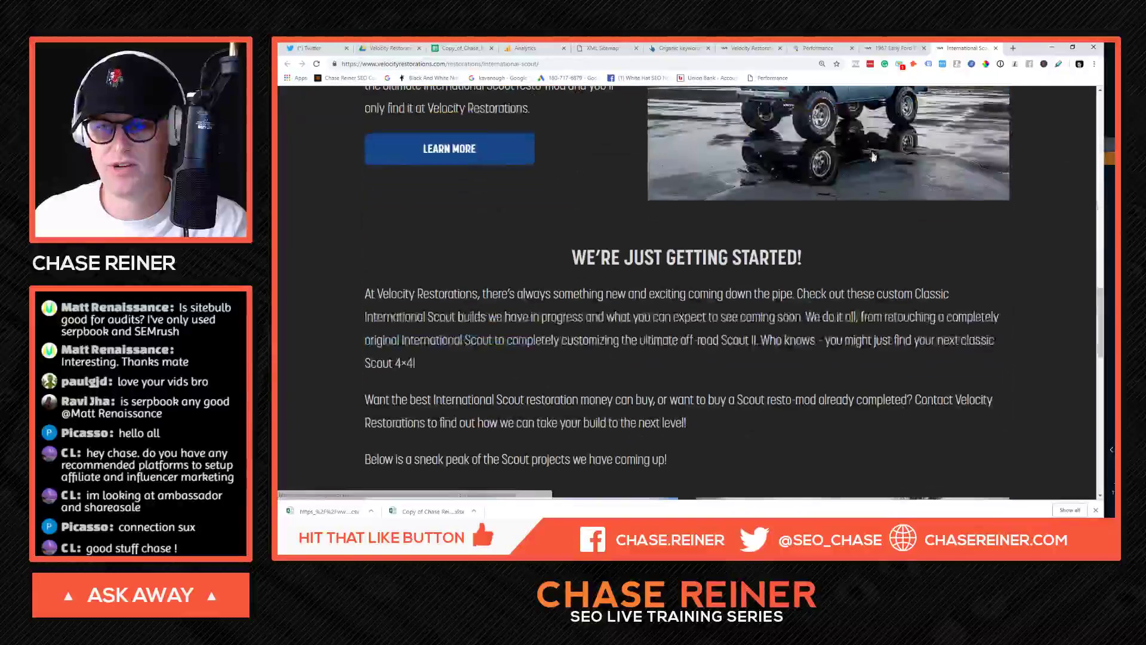
pyautogui.scroll(5, 919, 95)
pyautogui.click(922, 48)
pyautogui.click(923, 48)
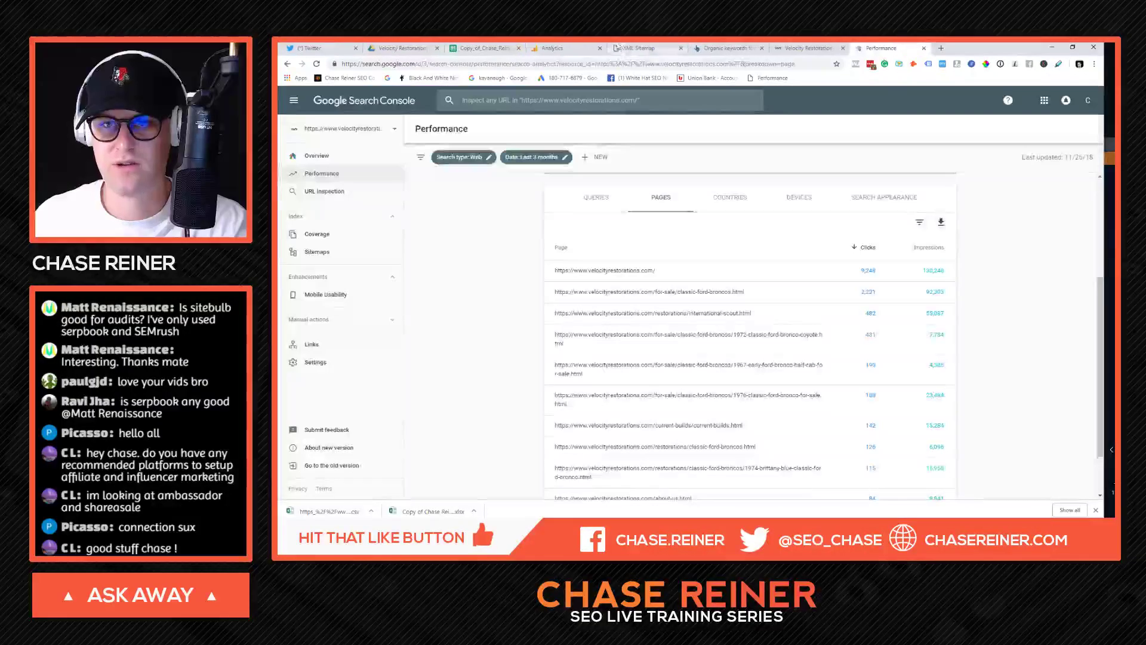
# Step: In the roadmap spreadsheet, enter z as the status for "CTA Above Fold For Main Pages" and note "1 page" beside it
pyautogui.click(472, 48)
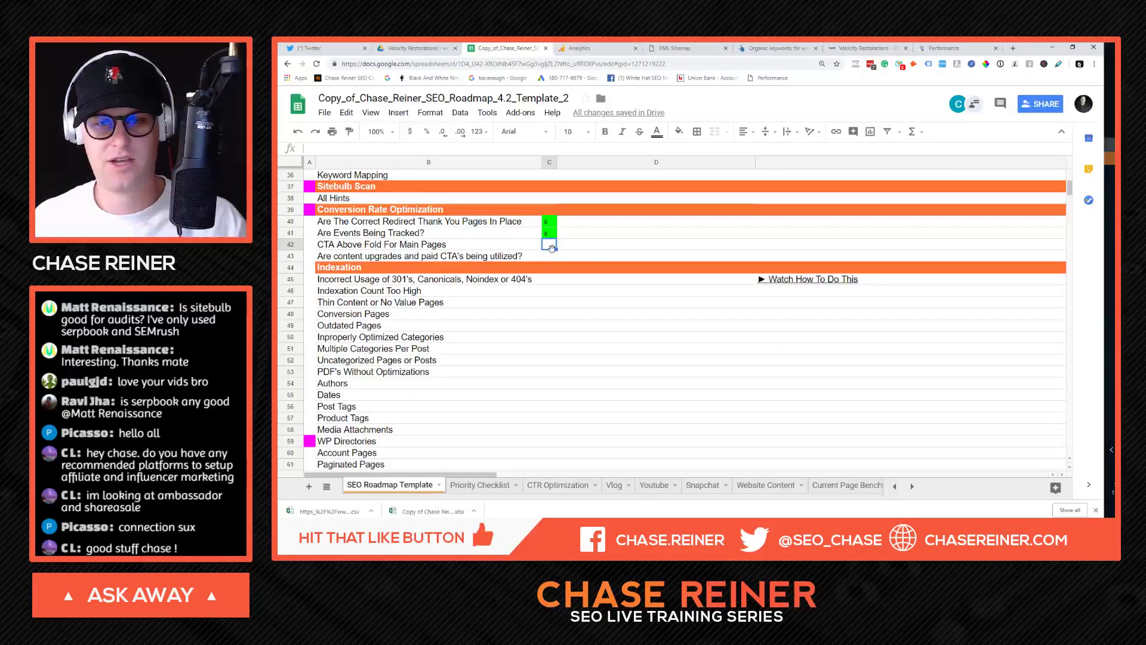
pyautogui.write('z')
pyautogui.click(577, 246)
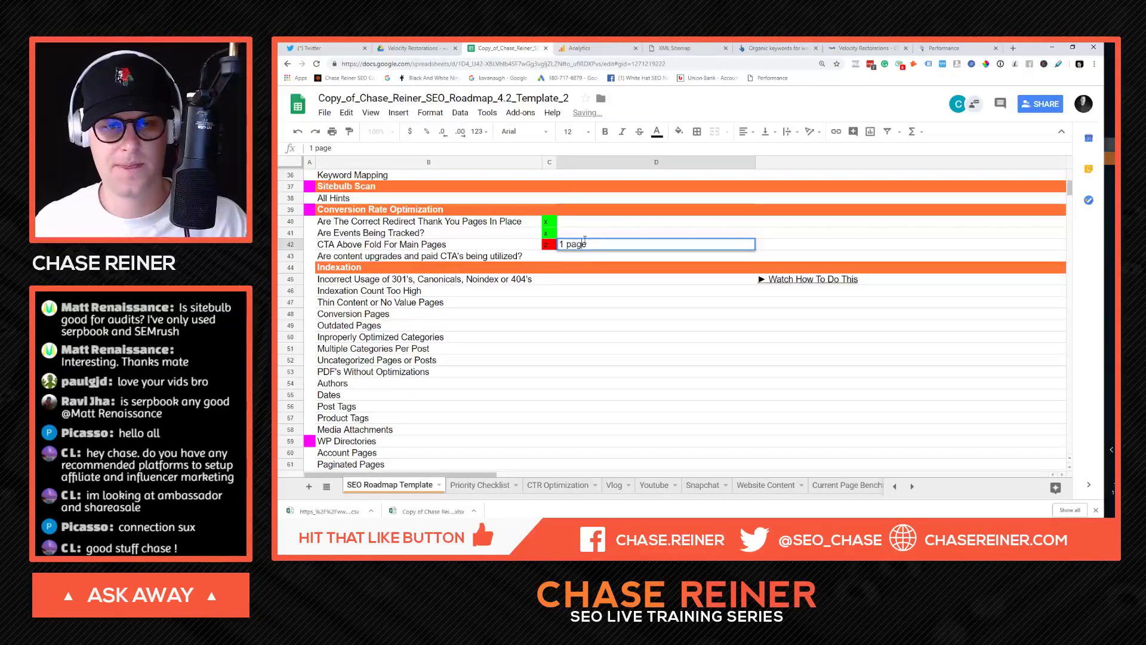
pyautogui.write('1 page')
# Step: Enter x as the status for "Are content upgrades and paid CTA's being utilized?"
pyautogui.click(552, 257)
pyautogui.write('x')
pyautogui.press('Return')
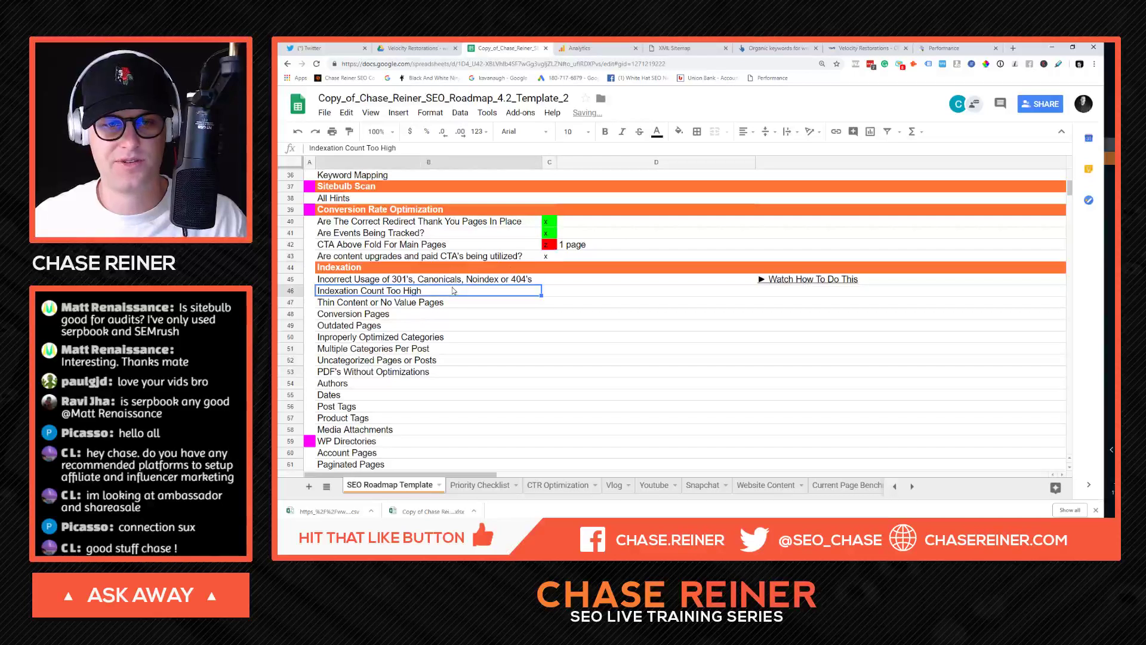
# Step: Read through the remaining roadmap checks from the Indexation section down to the keyword research and content schedule rows under Content Marketing
pyautogui.click(494, 257)
pyautogui.click(500, 281)
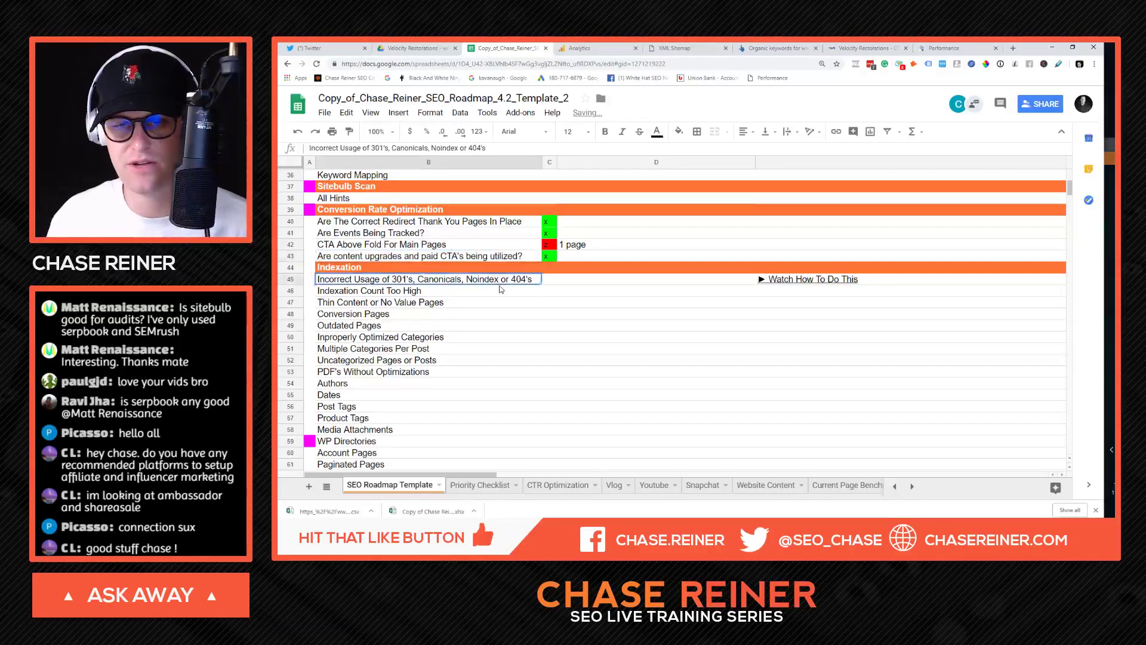
pyautogui.scroll(-10, 501, 282)
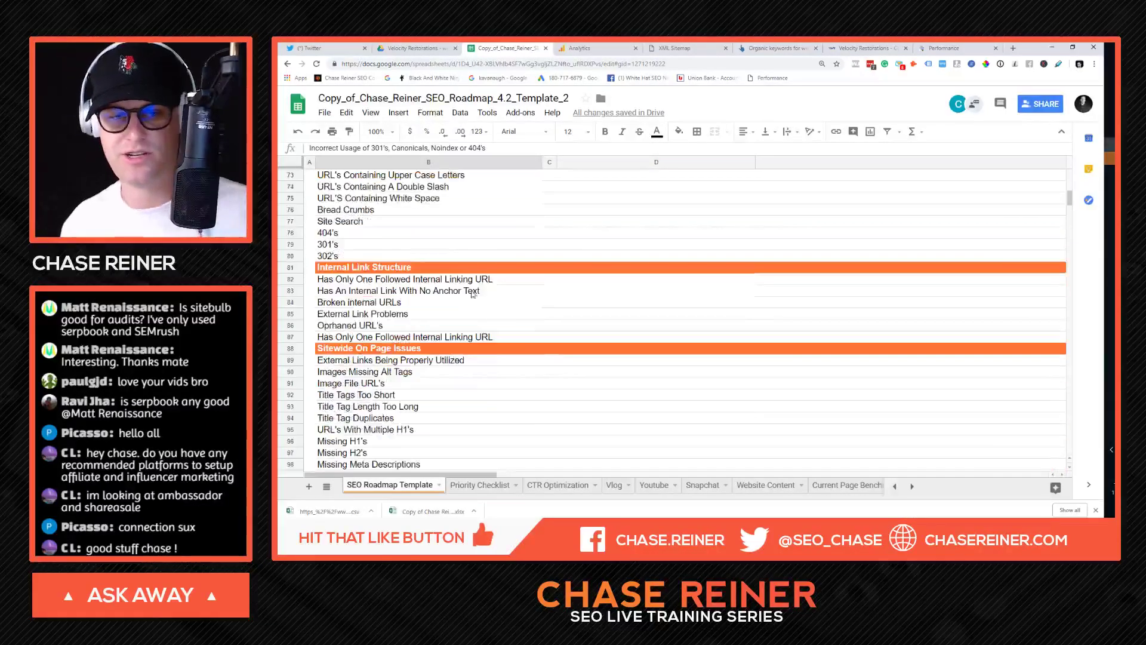
pyautogui.scroll(-3, 449, 254)
pyautogui.click(460, 257)
pyautogui.click(464, 271)
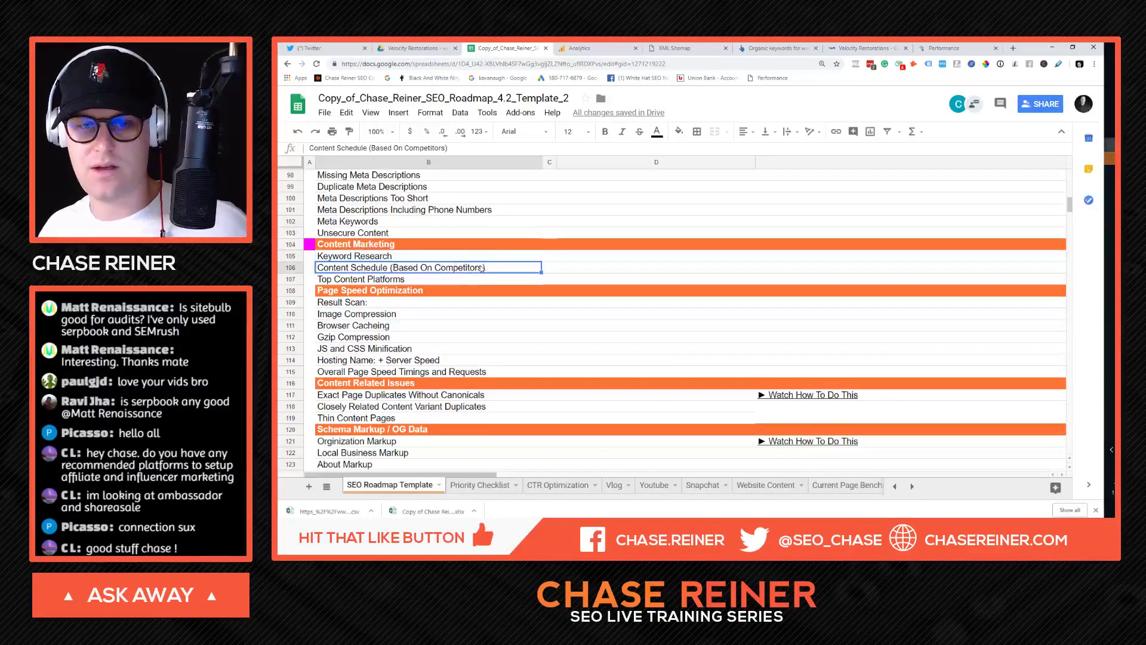
pyautogui.click(494, 258)
# Step: Return to the velocityrestorations.com homepage and examine its hero area and the sections directly below
pyautogui.click(890, 47)
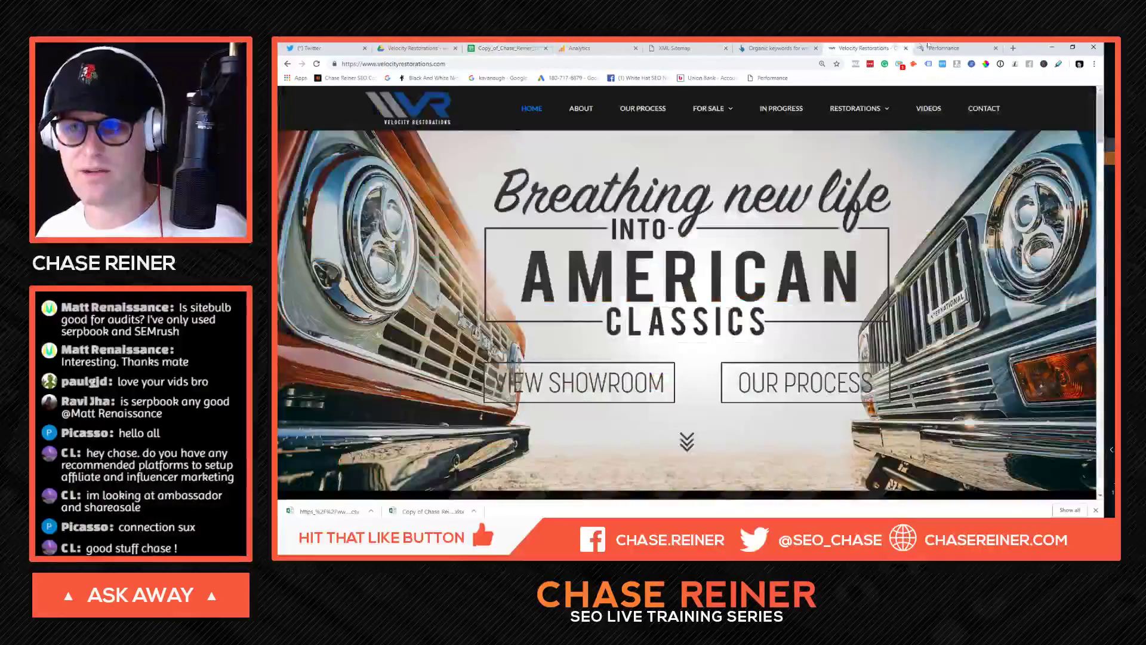
pyautogui.click(947, 49)
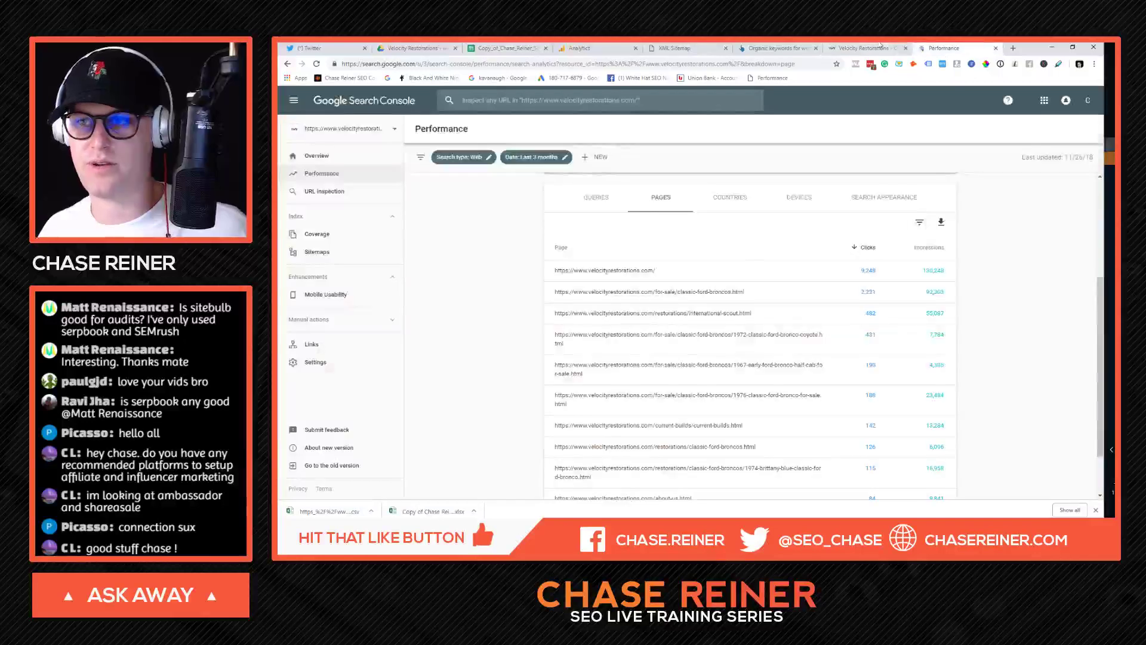
pyautogui.click(873, 49)
pyautogui.scroll(-2, 704, 373)
pyautogui.scroll(-5, 714, 378)
pyautogui.scroll(8, 711, 364)
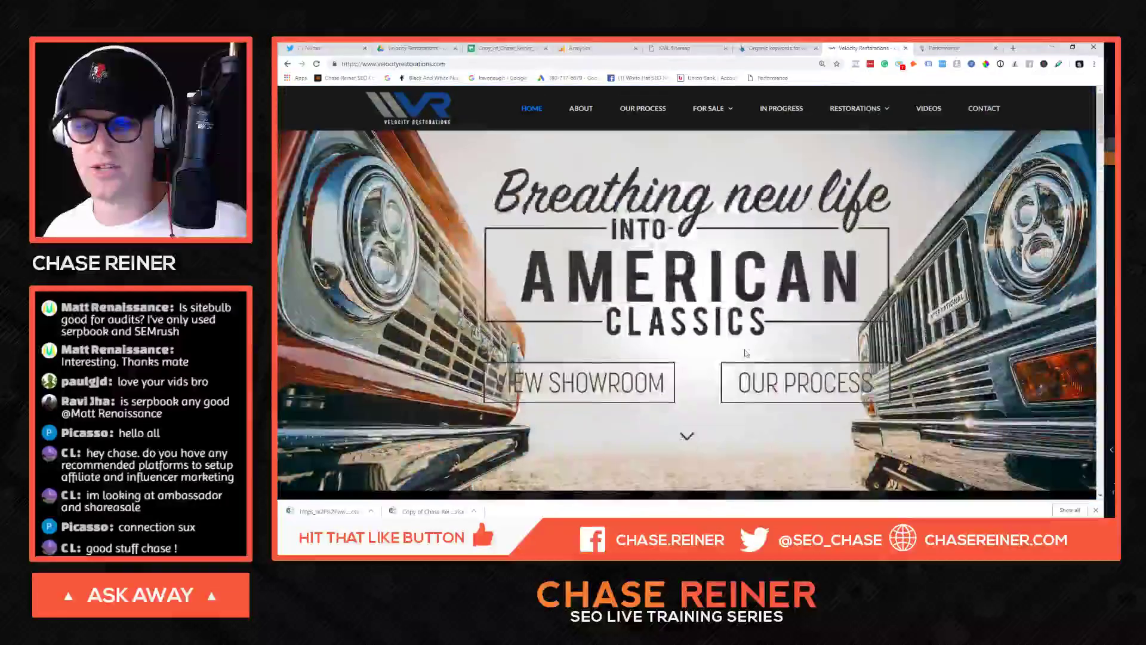
pyautogui.scroll(-2, 710, 351)
pyautogui.scroll(-3, 709, 351)
pyautogui.scroll(5, 709, 351)
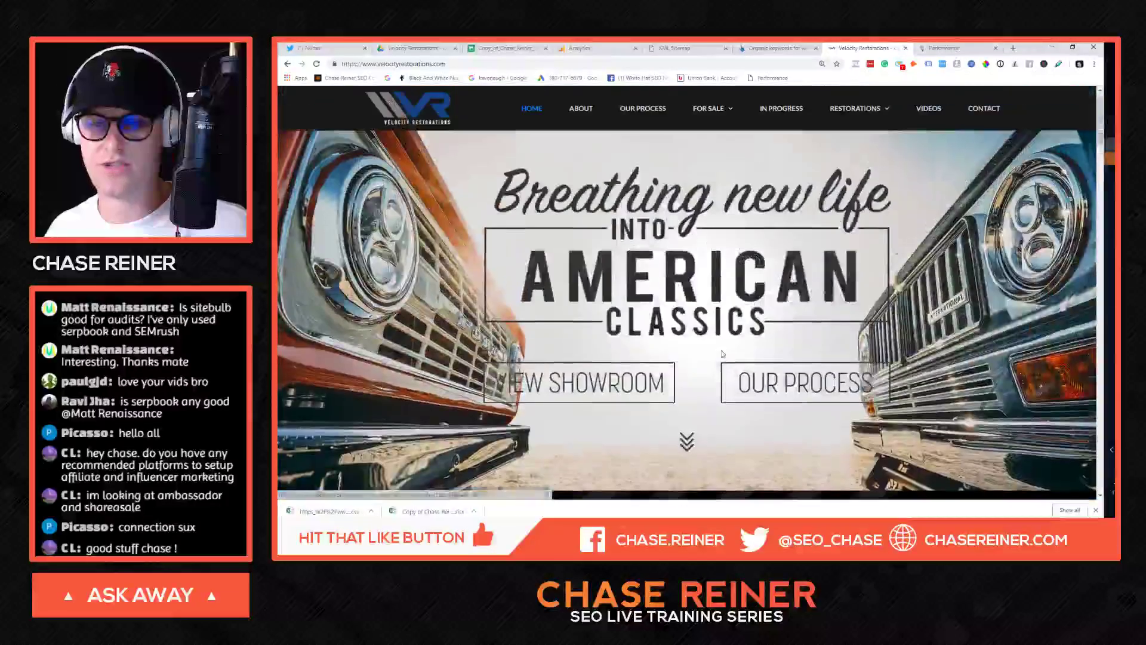
# Step: Open the Videos page of velocityrestorations.com and look through the listed videos
pyautogui.click(928, 108)
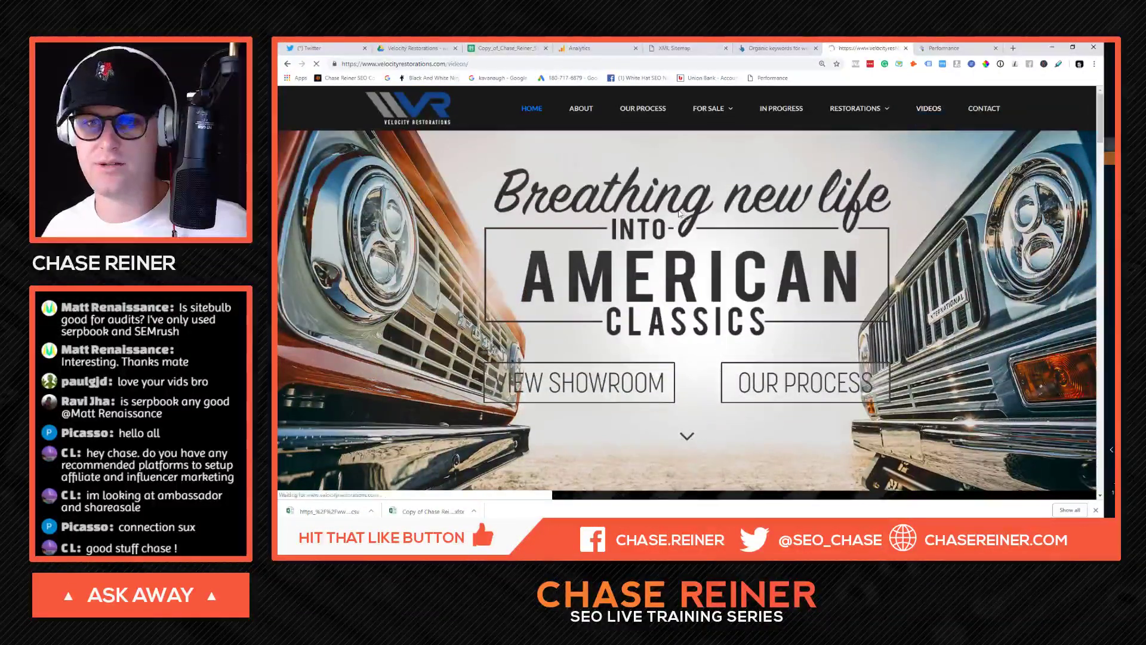
pyautogui.scroll(-4, 724, 233)
pyautogui.scroll(-6, 722, 229)
pyautogui.scroll(10, 696, 263)
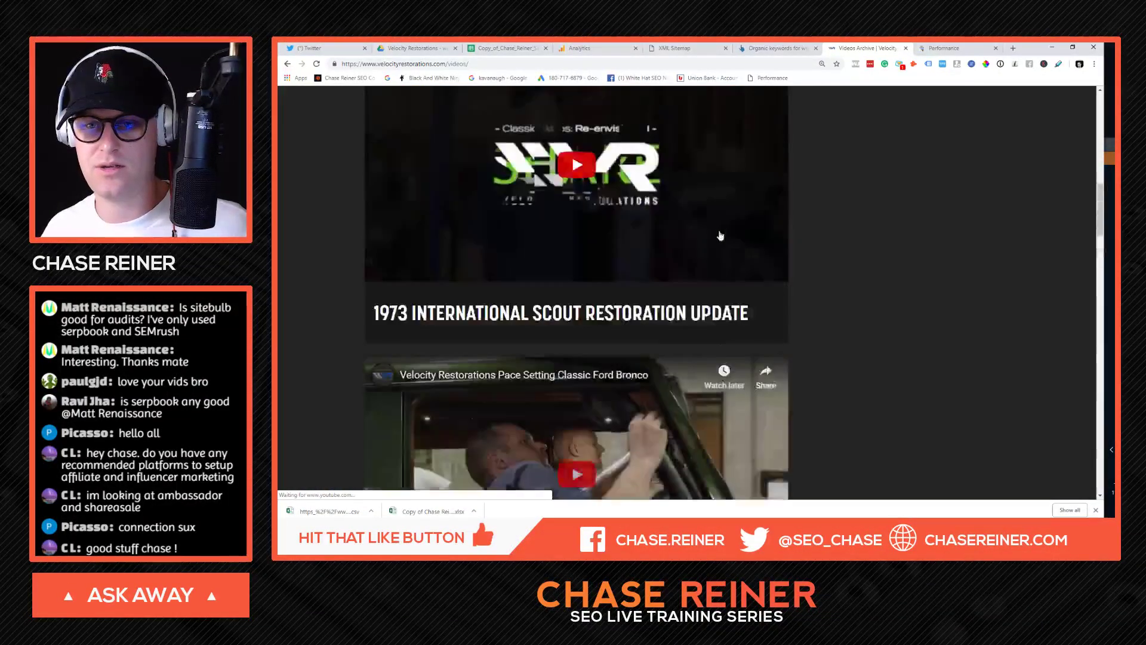
pyautogui.scroll(-10, 668, 298)
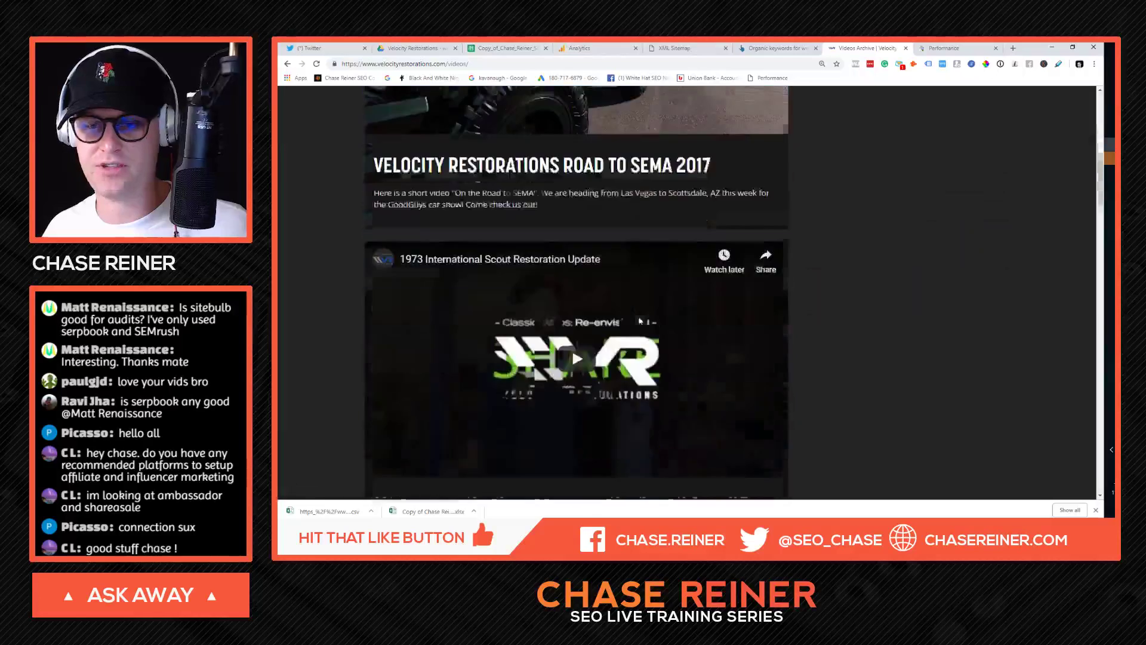
# Step: Preview the Road to SEMA 2017 and 1973 International Scout Restoration Update videos, skipping partway into each
pyautogui.scroll(5, 637, 248)
pyautogui.scroll(5, 637, 248)
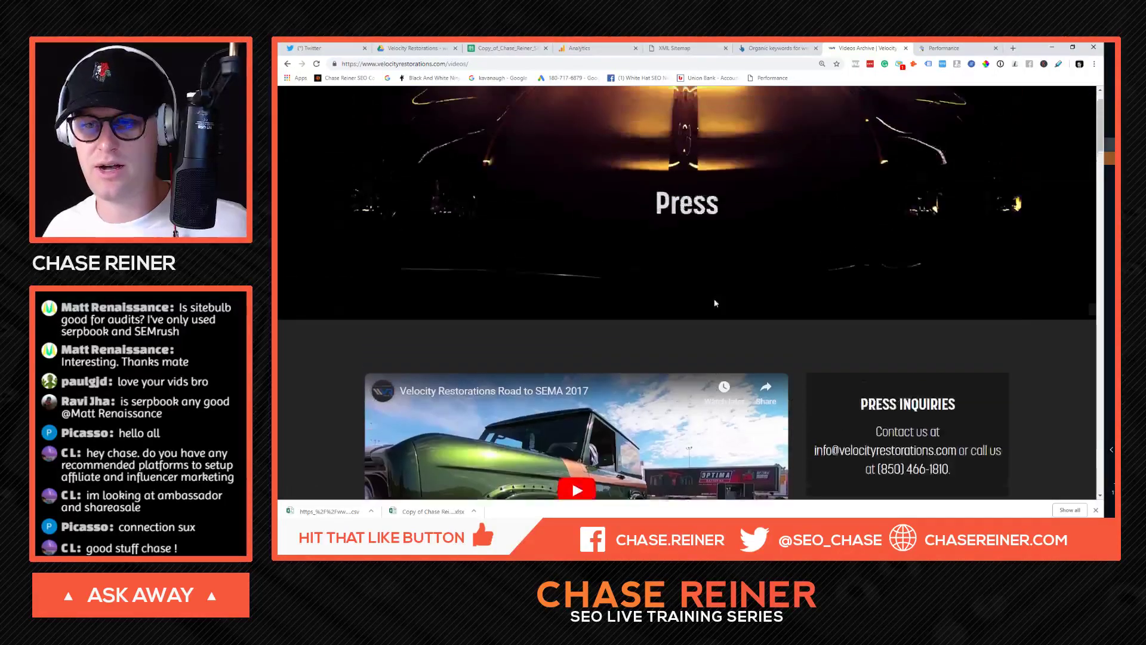
pyautogui.scroll(-6, 703, 292)
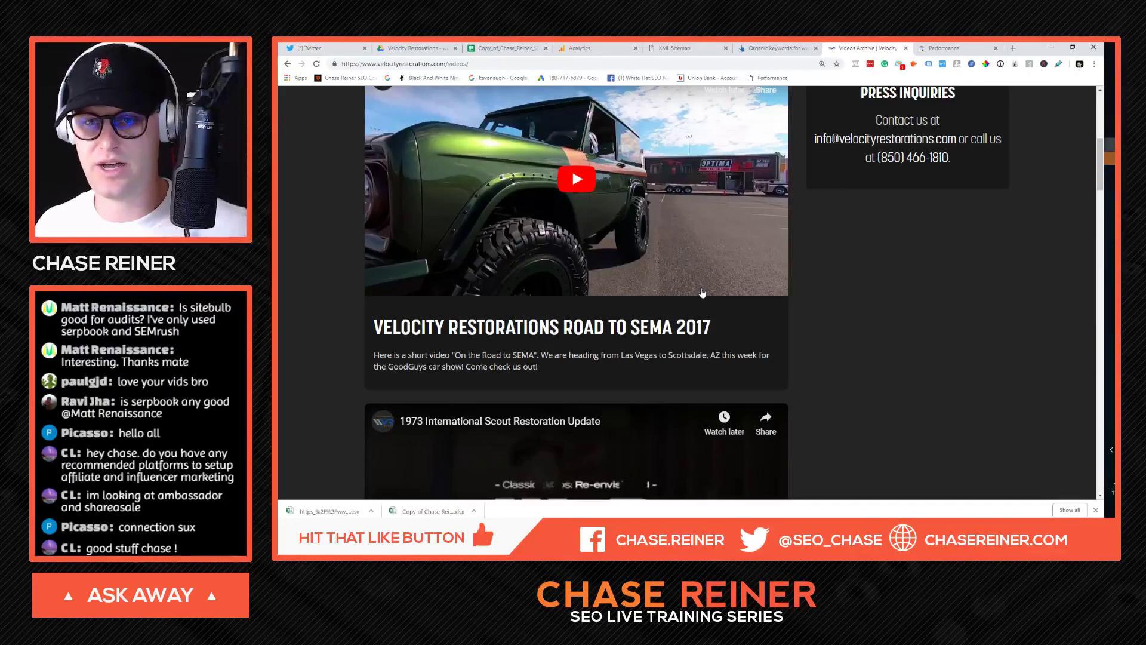
pyautogui.click(690, 235)
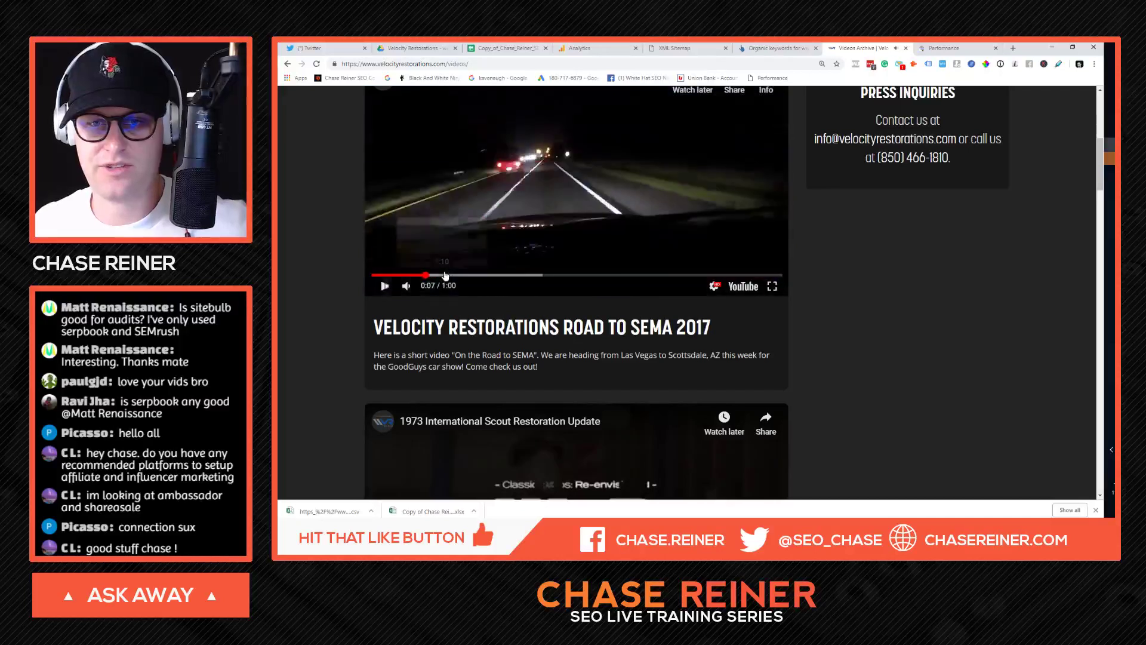
pyautogui.moveTo(444, 274); pyautogui.dragTo(619, 275)
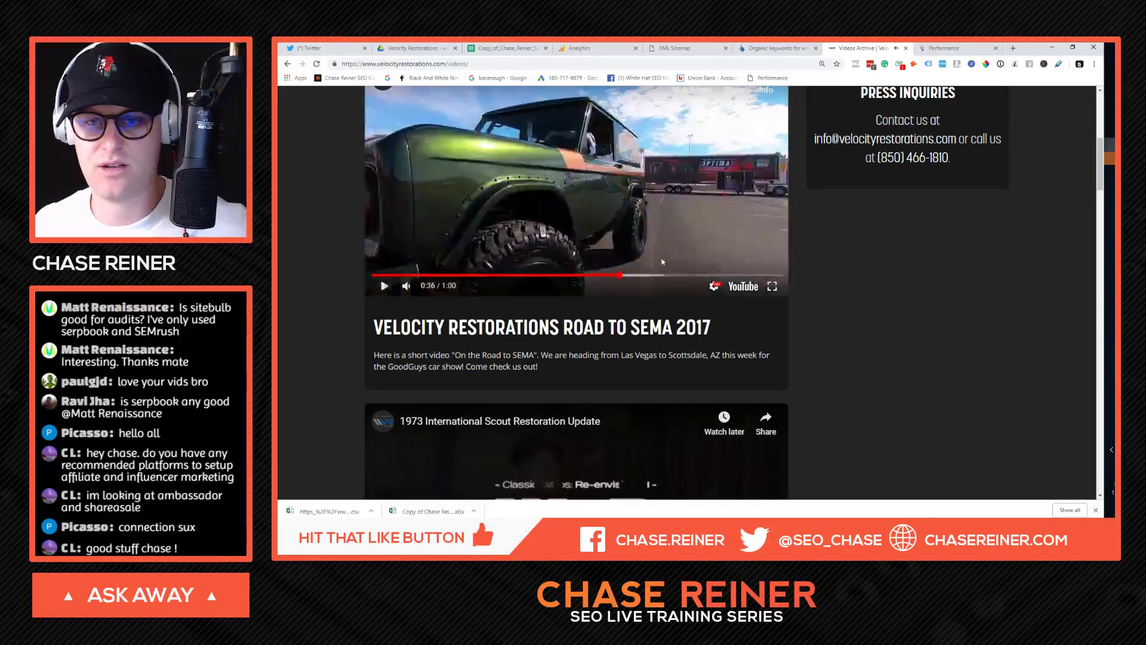
pyautogui.scroll(-3, 626, 298)
pyautogui.click(539, 382)
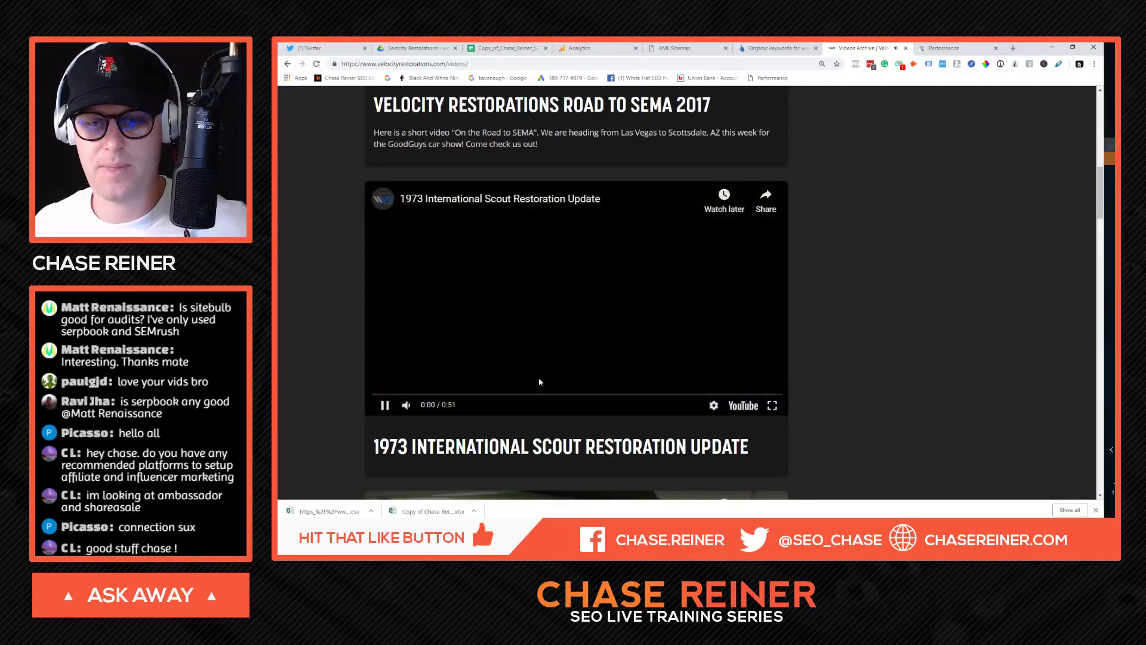
pyautogui.click(513, 395)
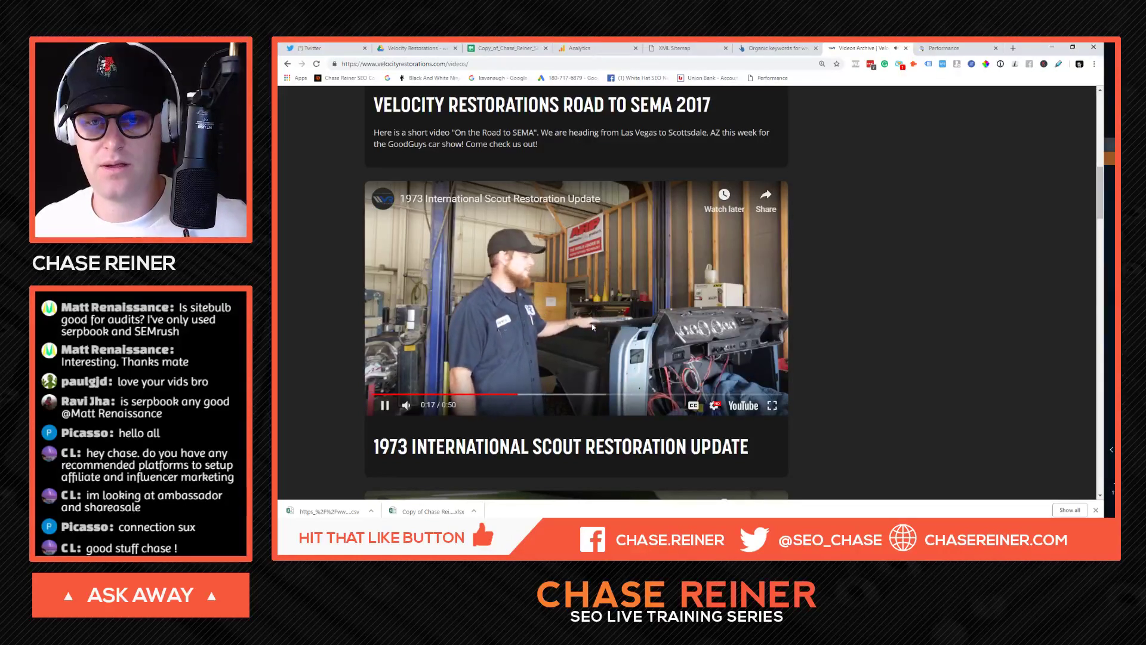
# Step: Preview the Pace Setting Classic Ford Bronco and SEMA 2017 Build videos, skipping partway into each
pyautogui.scroll(-5, 577, 343)
pyautogui.click(579, 322)
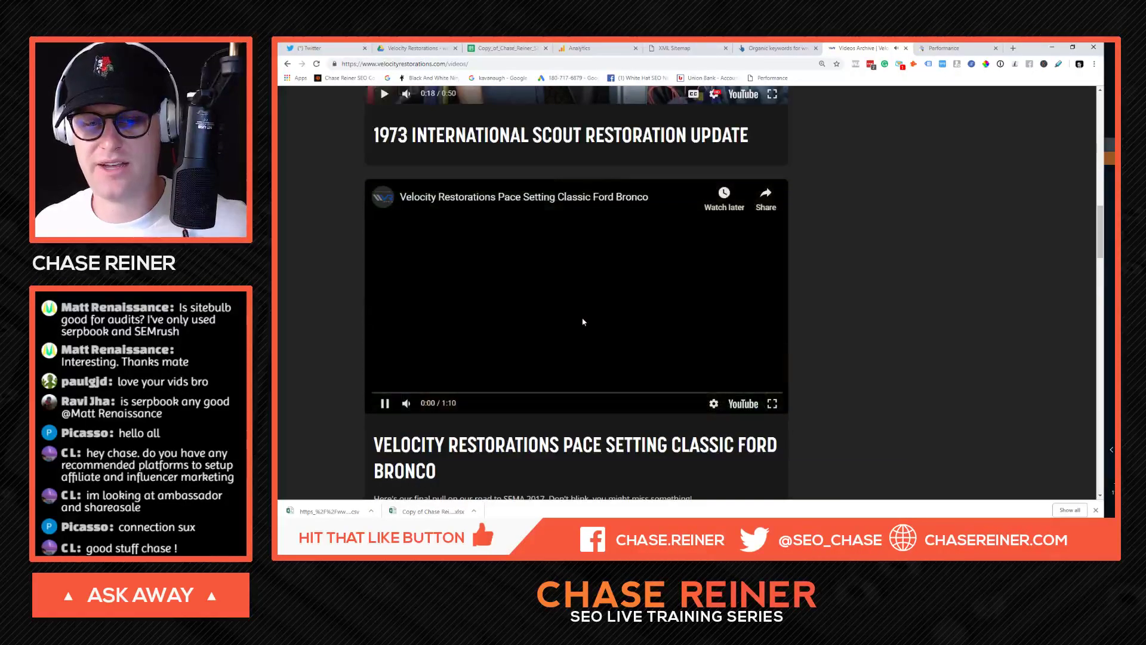
pyautogui.click(560, 394)
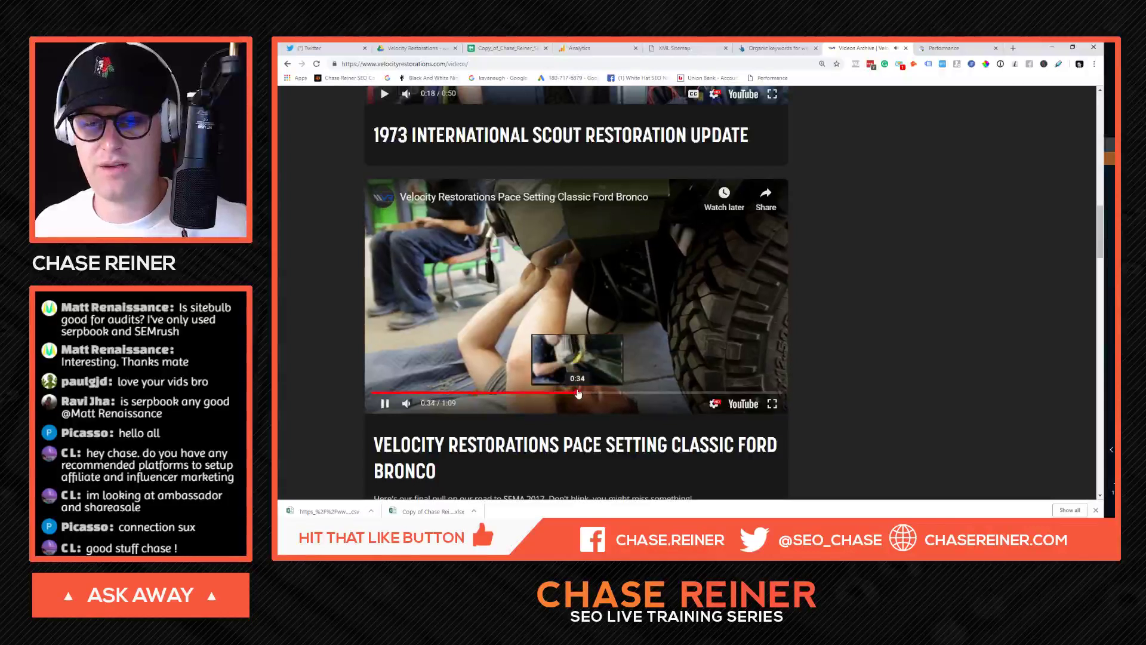
pyautogui.scroll(-7, 655, 348)
pyautogui.scroll(3, 627, 310)
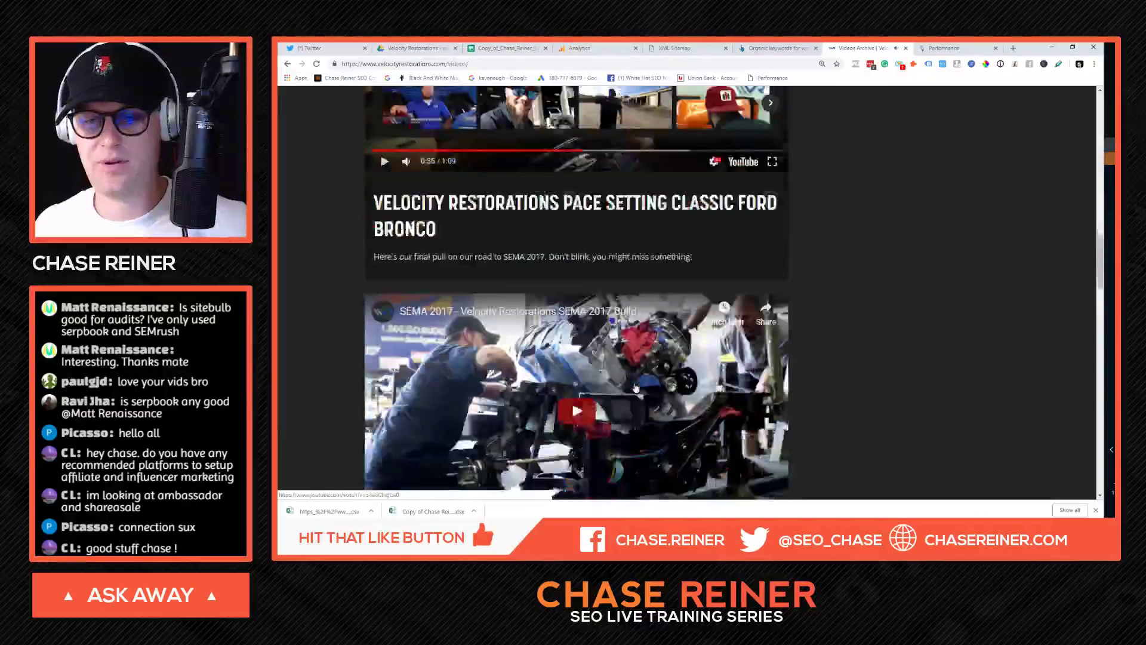
pyautogui.scroll(-3, 607, 282)
pyautogui.click(598, 155)
pyautogui.scroll(1, 598, 155)
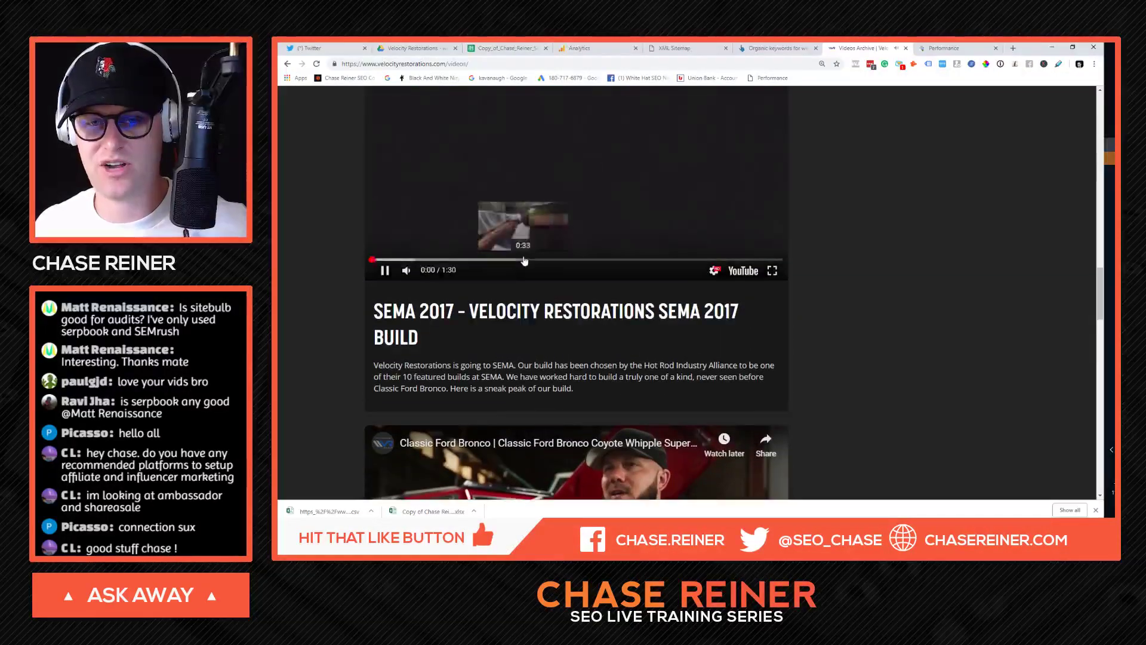
pyautogui.click(522, 259)
pyautogui.scroll(6, 627, 221)
pyautogui.click(762, 48)
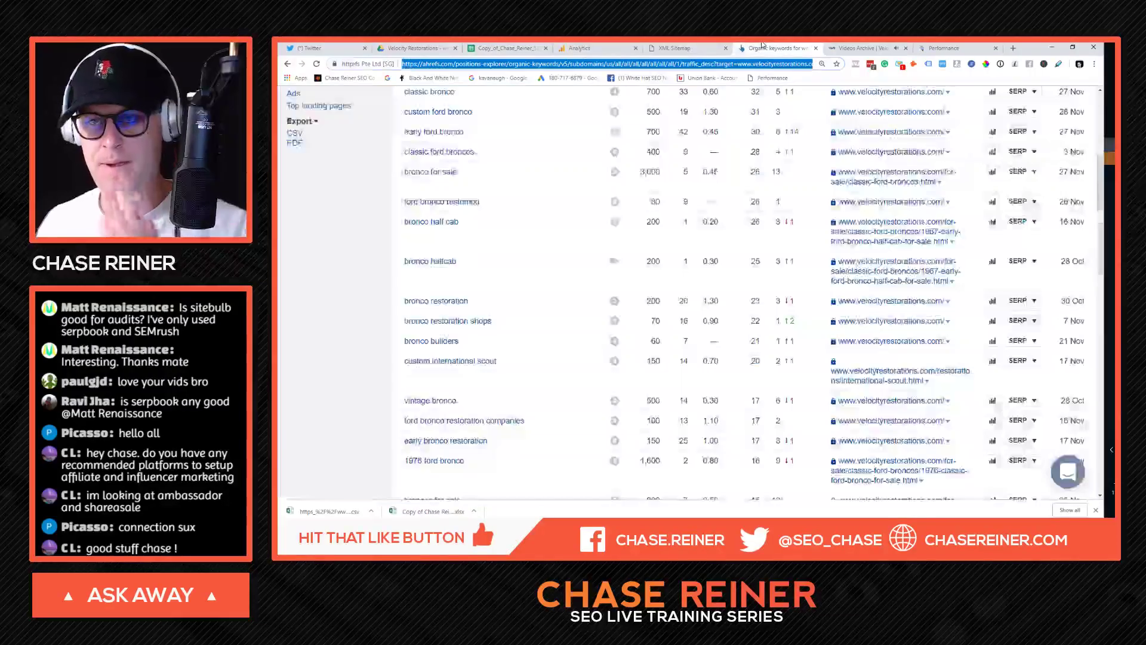
pyautogui.scroll(15, 550, 173)
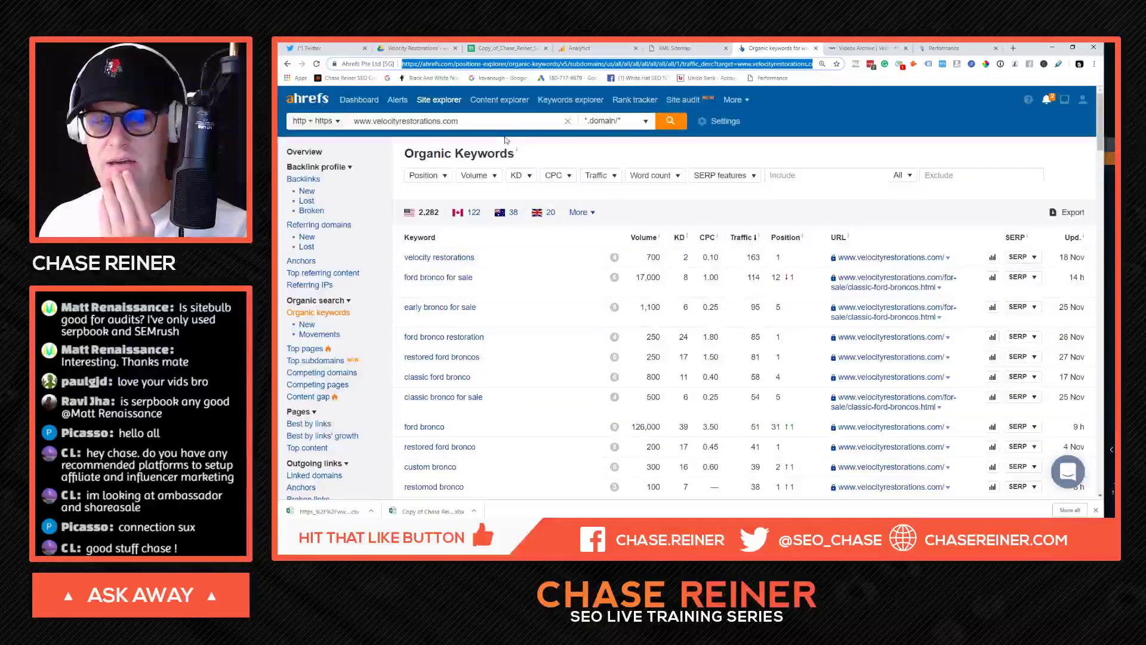
pyautogui.hotkey('ctrl', 'shift', 'Tab')
pyautogui.hotkey('ctrl', 'Tab')
pyautogui.hotkey('ctrl', 'shift', 'Tab')
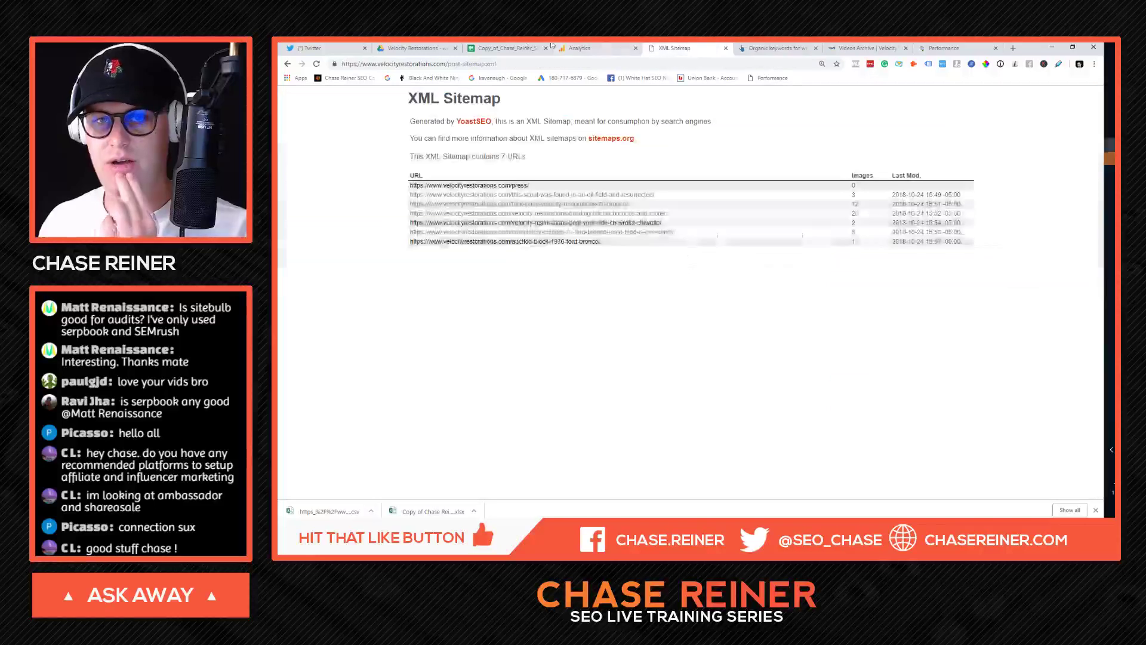
pyautogui.click(552, 47)
pyautogui.click(668, 47)
pyautogui.hotkey('ctrl', 'Tab')
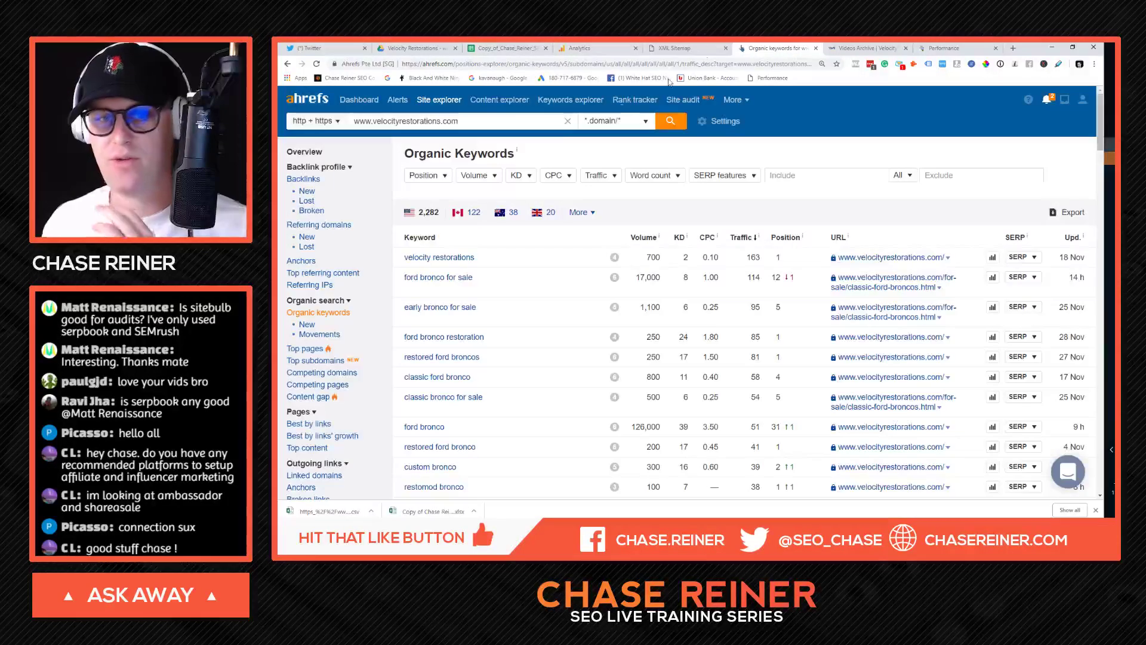
pyautogui.tripleClick(467, 124)
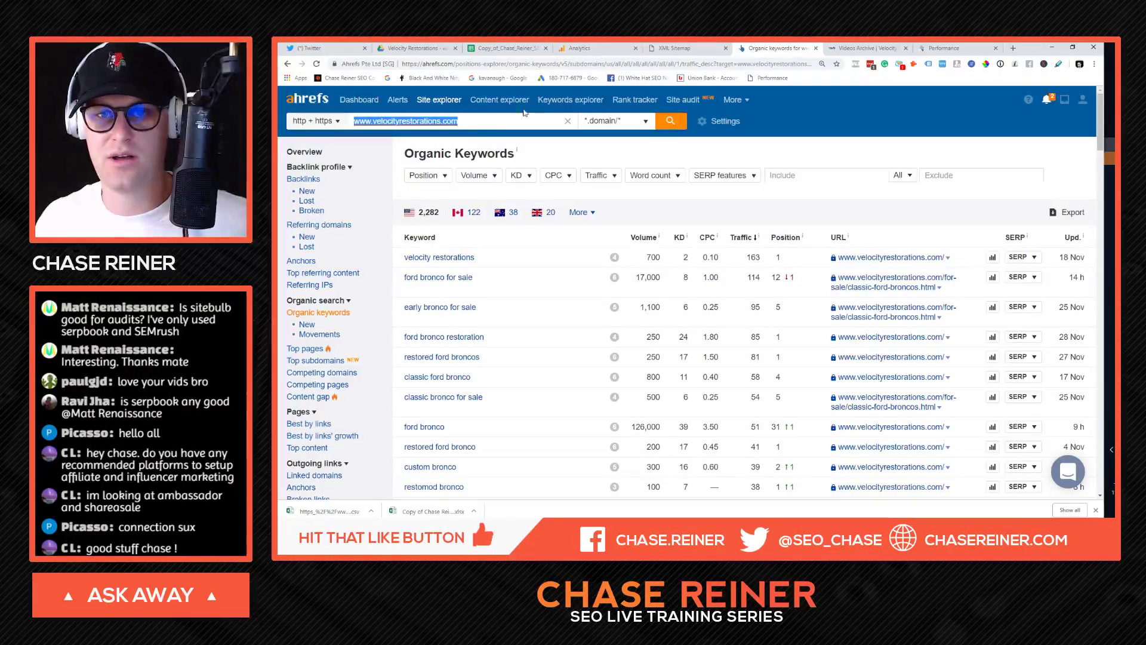
# Step: In the SEO roadmap spreadsheet, enter x as the status for Keyword Research under Content Marketing
pyautogui.click(500, 47)
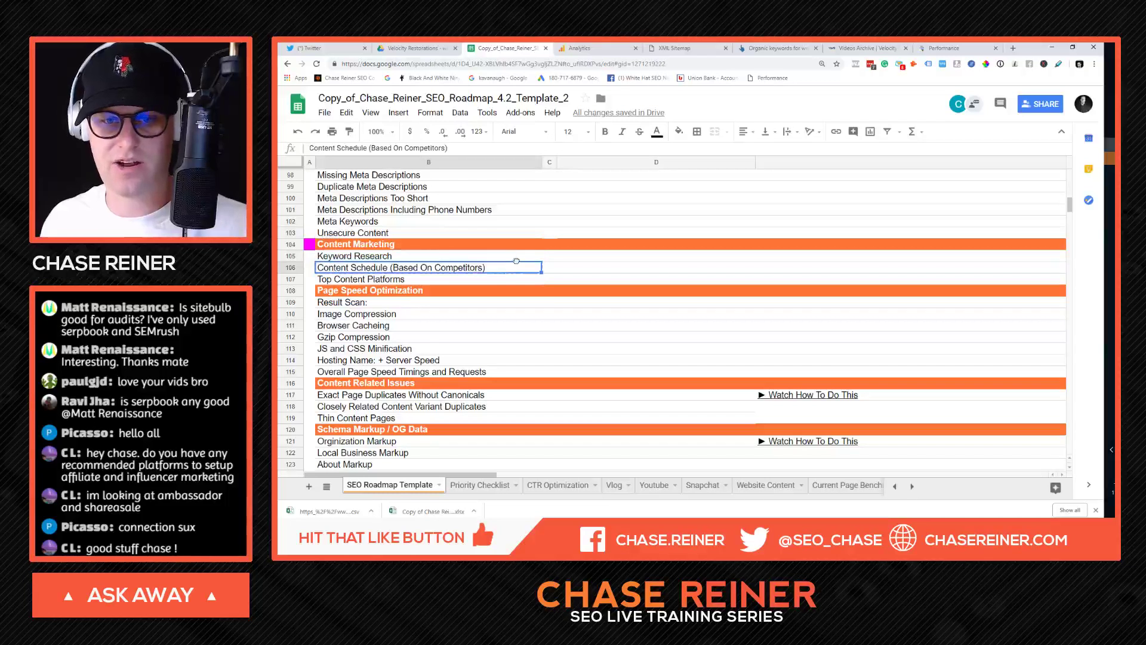
pyautogui.click(549, 256)
pyautogui.write('x')
pyautogui.click(567, 290)
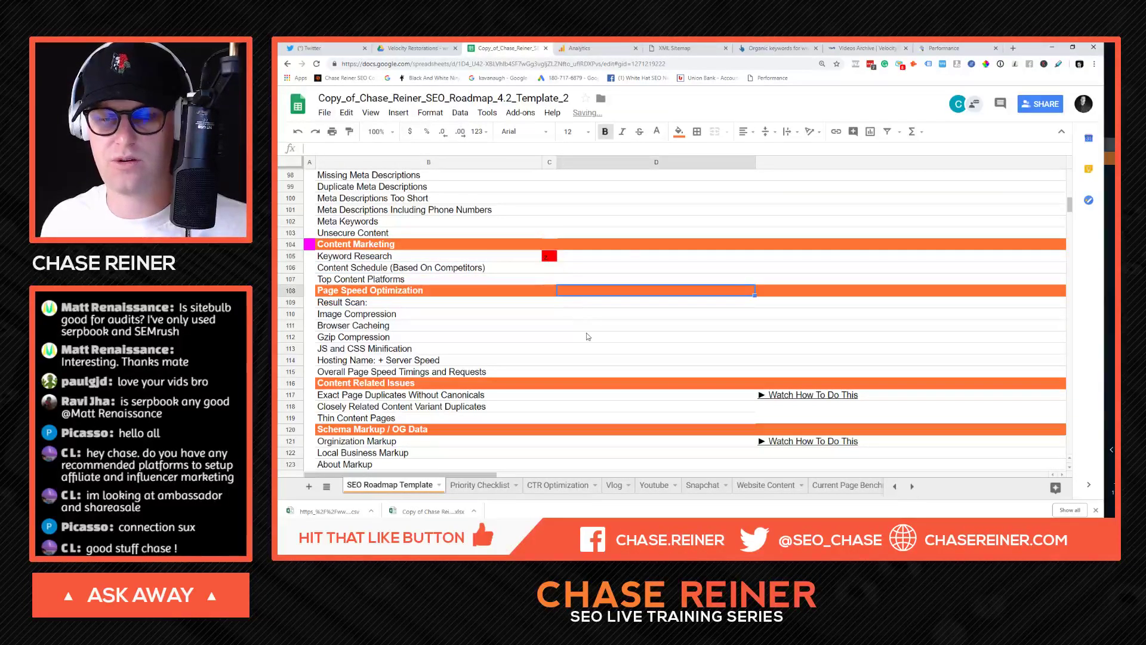
pyautogui.click(943, 48)
pyautogui.click(776, 48)
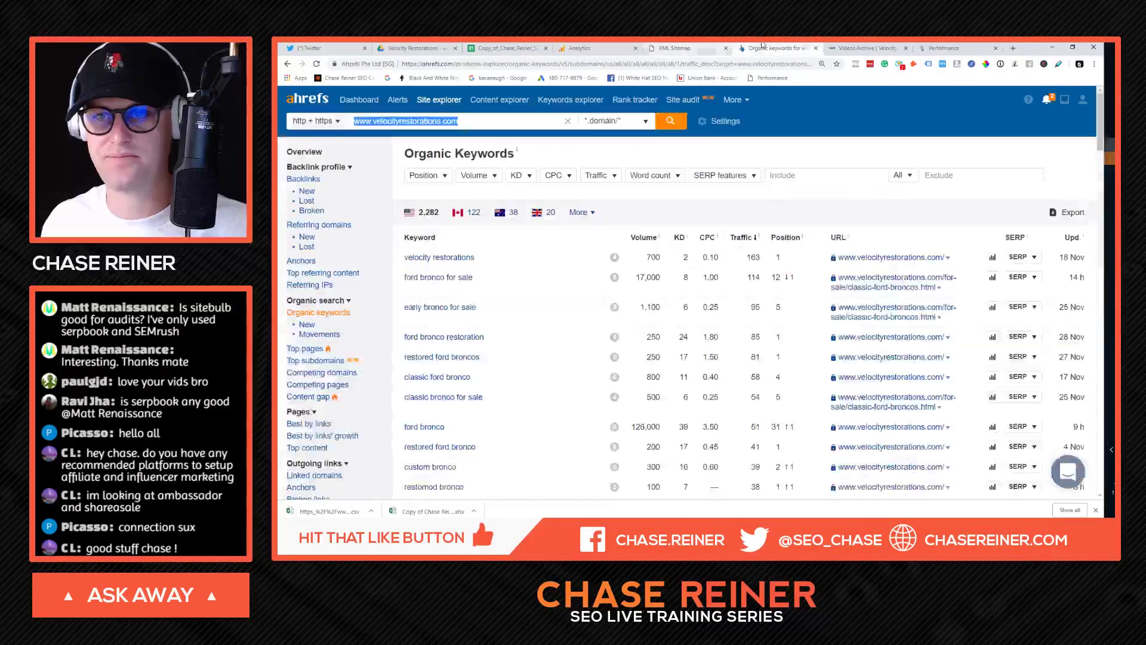
pyautogui.click(679, 48)
pyautogui.click(760, 47)
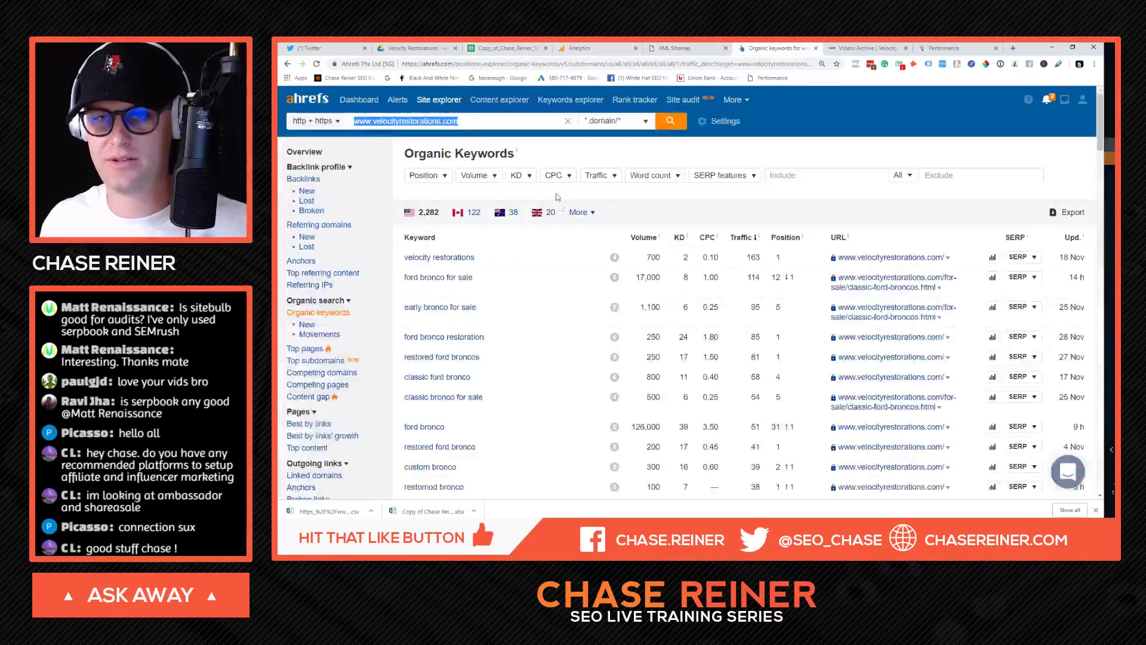
pyautogui.click(496, 133)
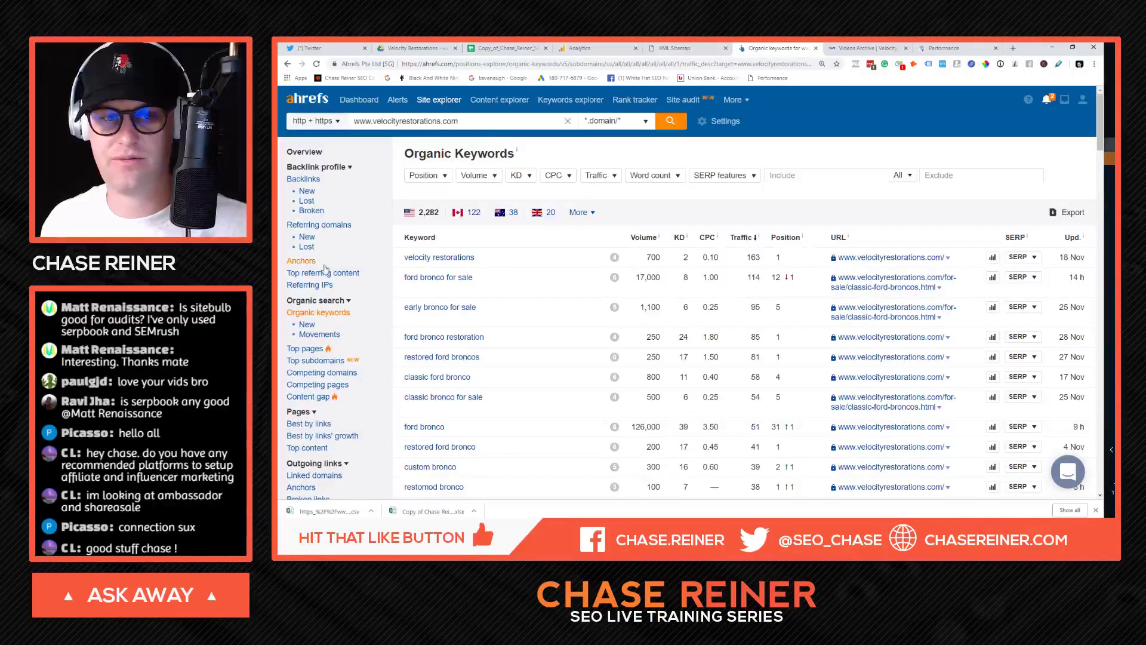
pyautogui.click(338, 375)
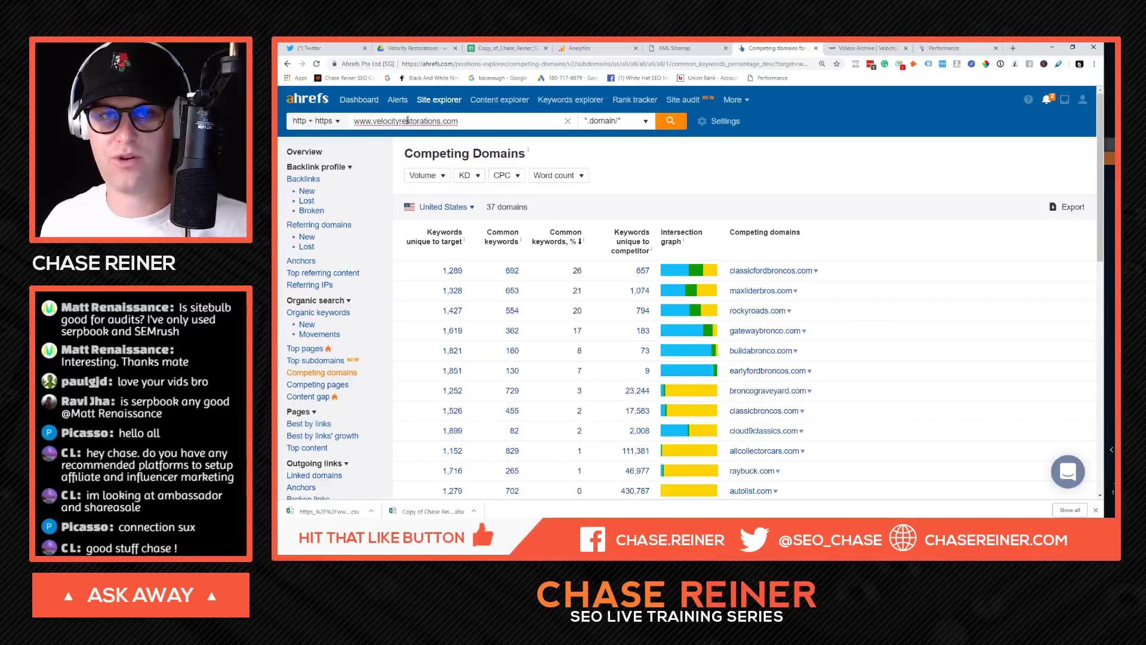
pyautogui.click(863, 48)
pyautogui.click(692, 63)
pyautogui.write('a')
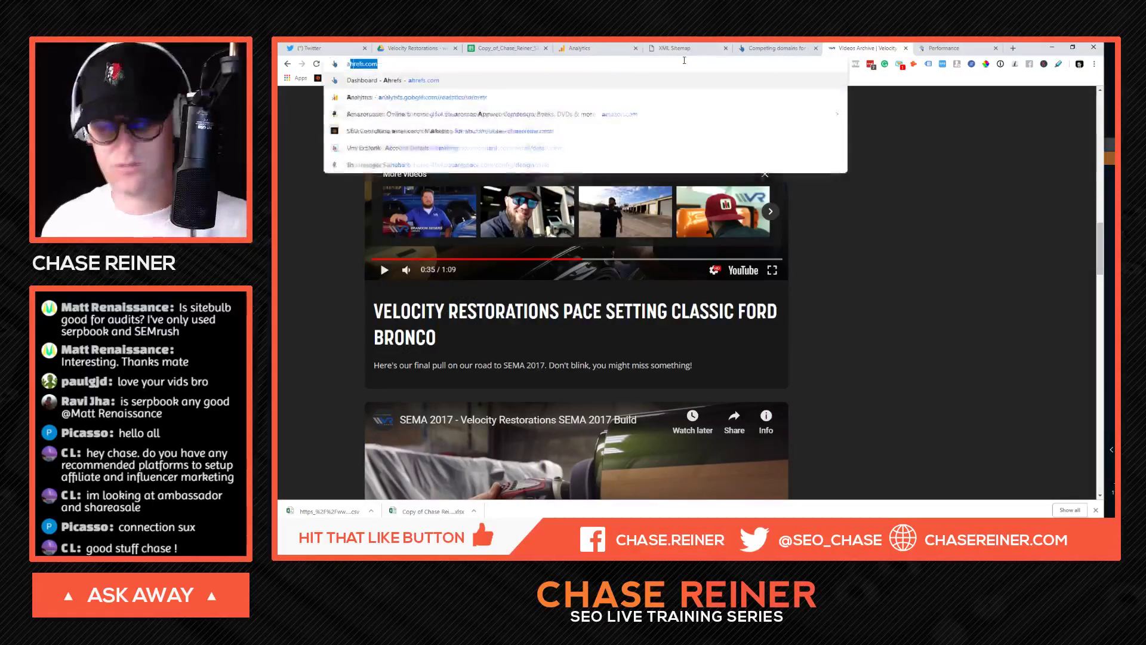
pyautogui.press('Return')
pyautogui.write('www.velocityrestorations.com')
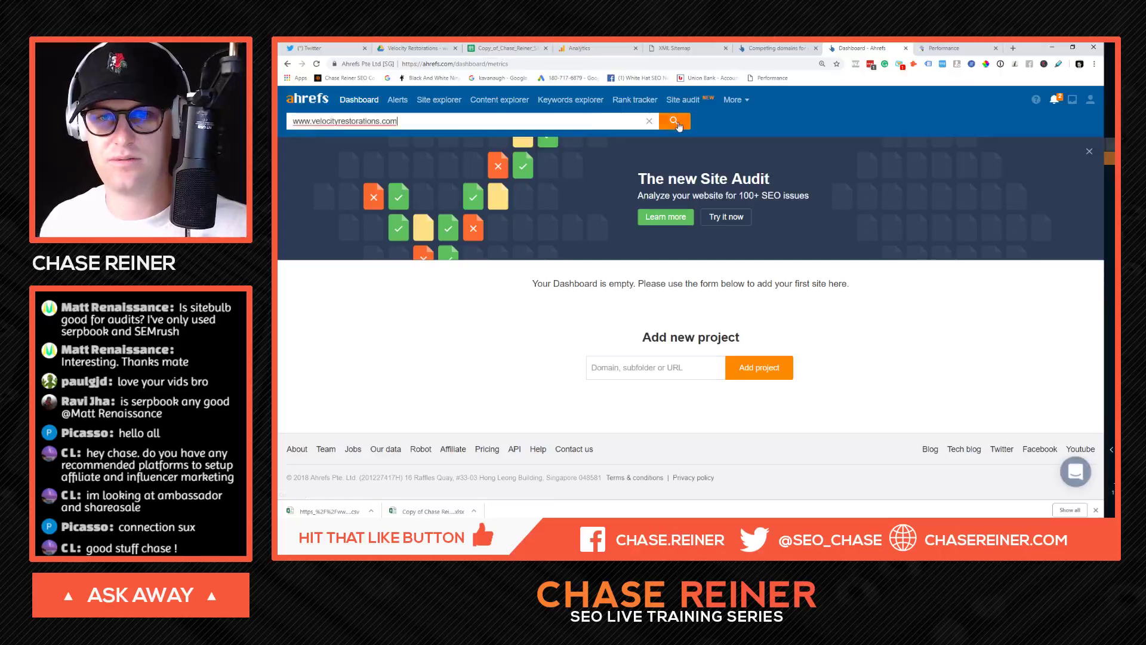
pyautogui.press('Return')
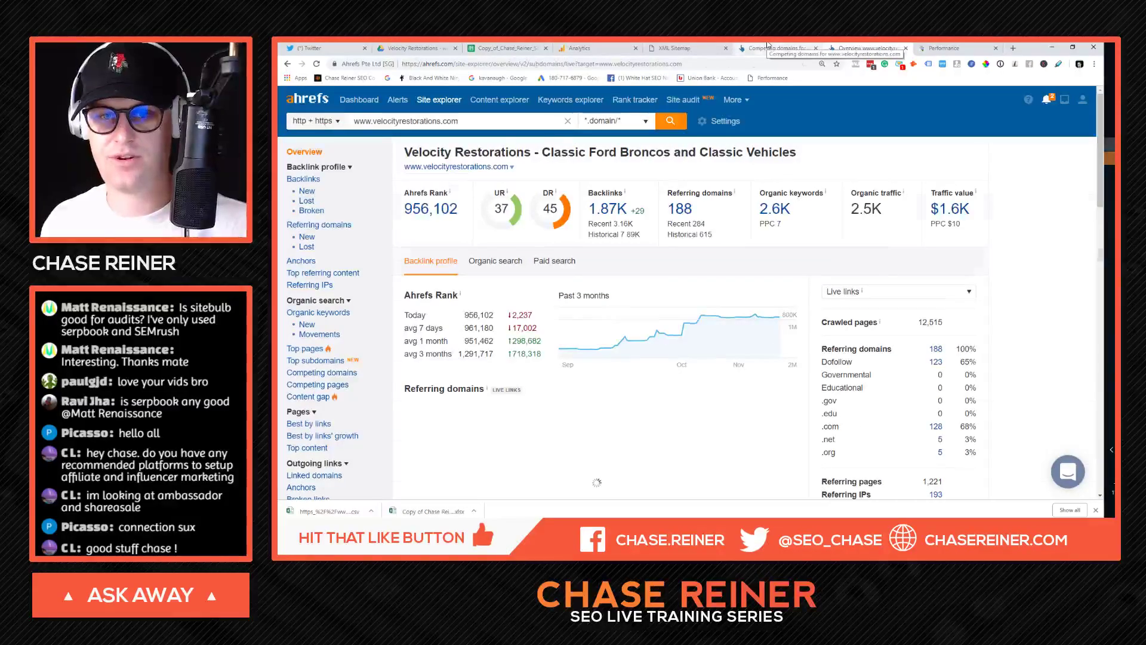
# Step: Copy classicfordbroncos.com from the competing domains list, look it up in Site explorer and open its overview
pyautogui.click(770, 48)
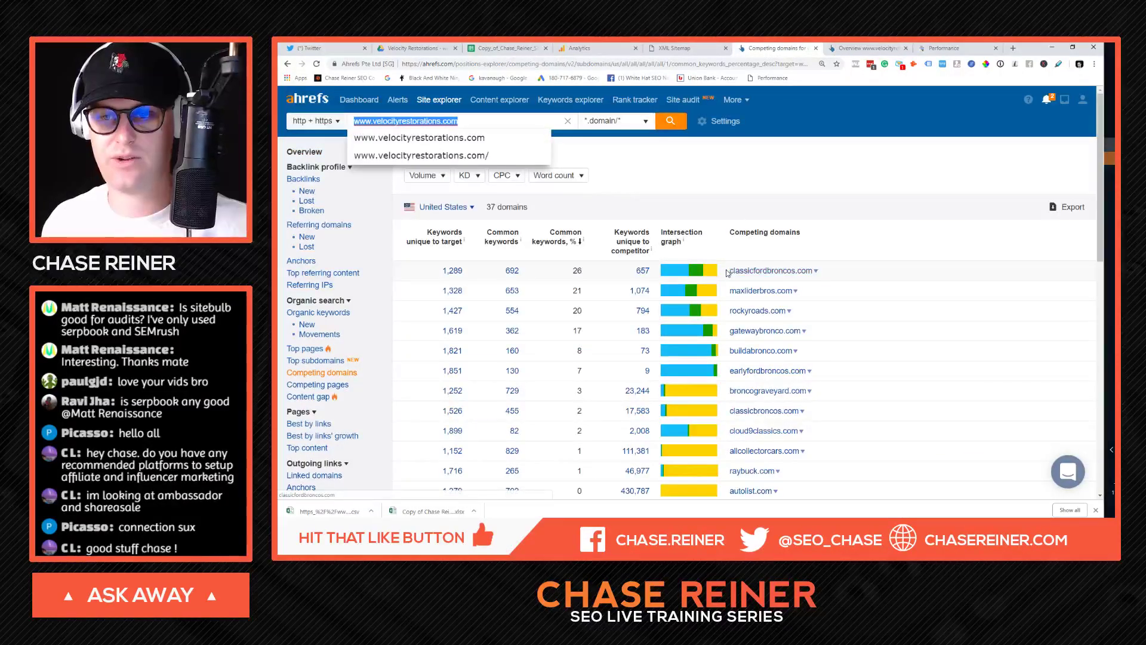
pyautogui.moveTo(728, 273); pyautogui.dragTo(808, 279)
pyautogui.hotkey('ctrl', 'c')
pyautogui.click(582, 121)
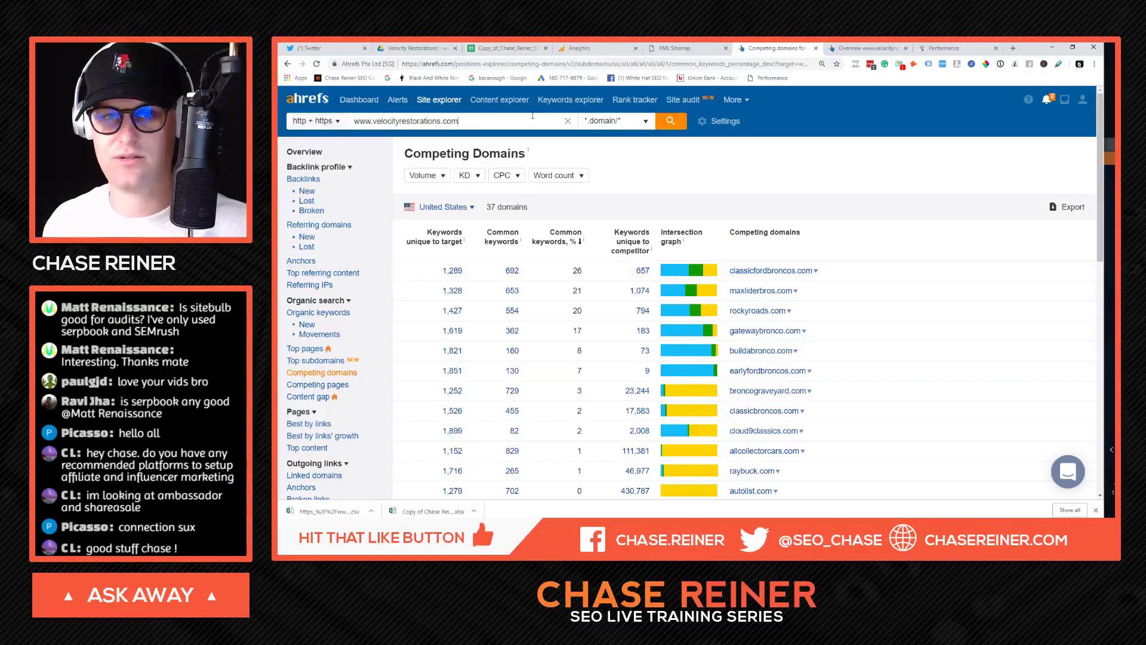
pyautogui.hotkey('ctrl', 'a')
pyautogui.hotkey('ctrl', 'v')
pyautogui.click(672, 122)
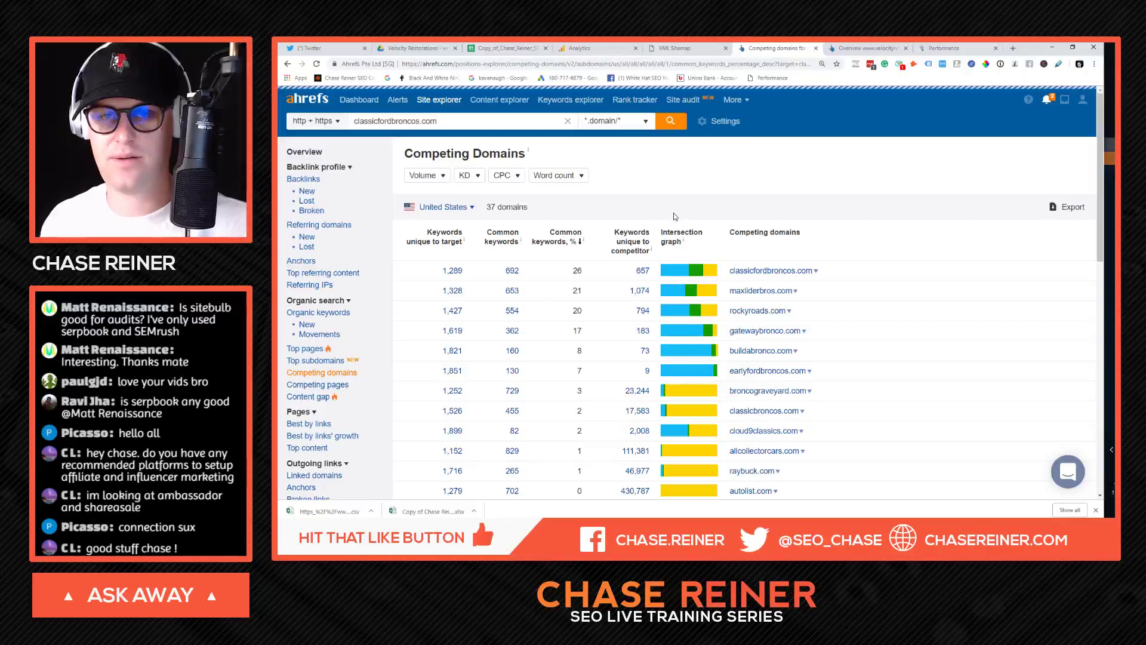
pyautogui.click(300, 154)
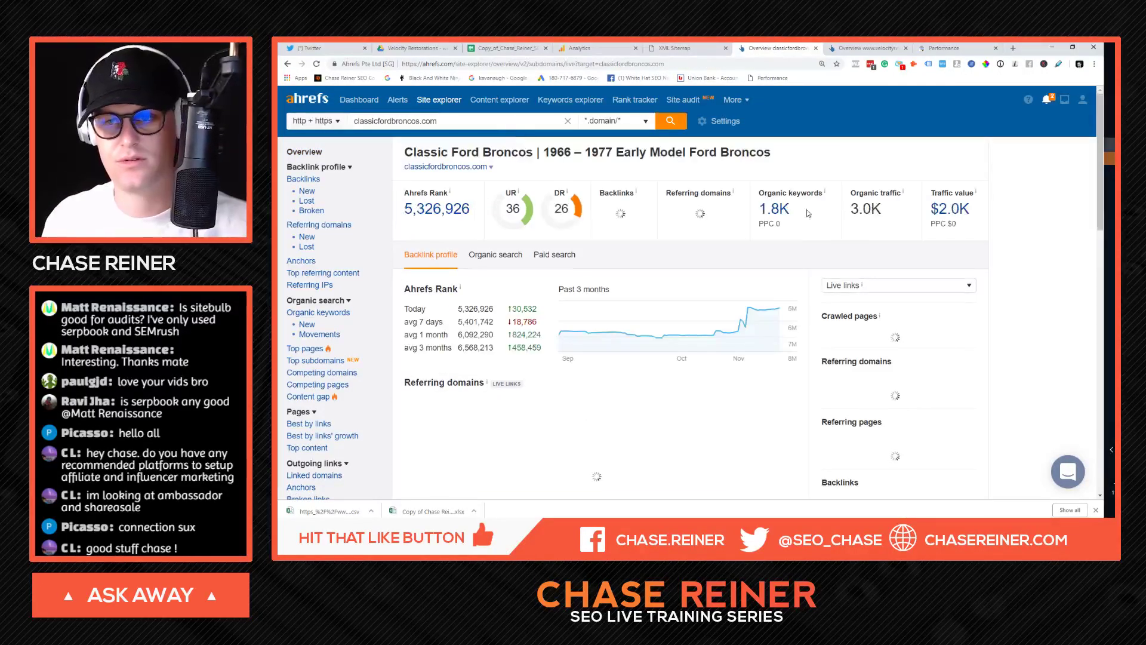
# Step: Filter the organic keywords of classicfordbroncos.com to keyword difficulty 37 to 50 and look through the filtered list
pyautogui.click(785, 214)
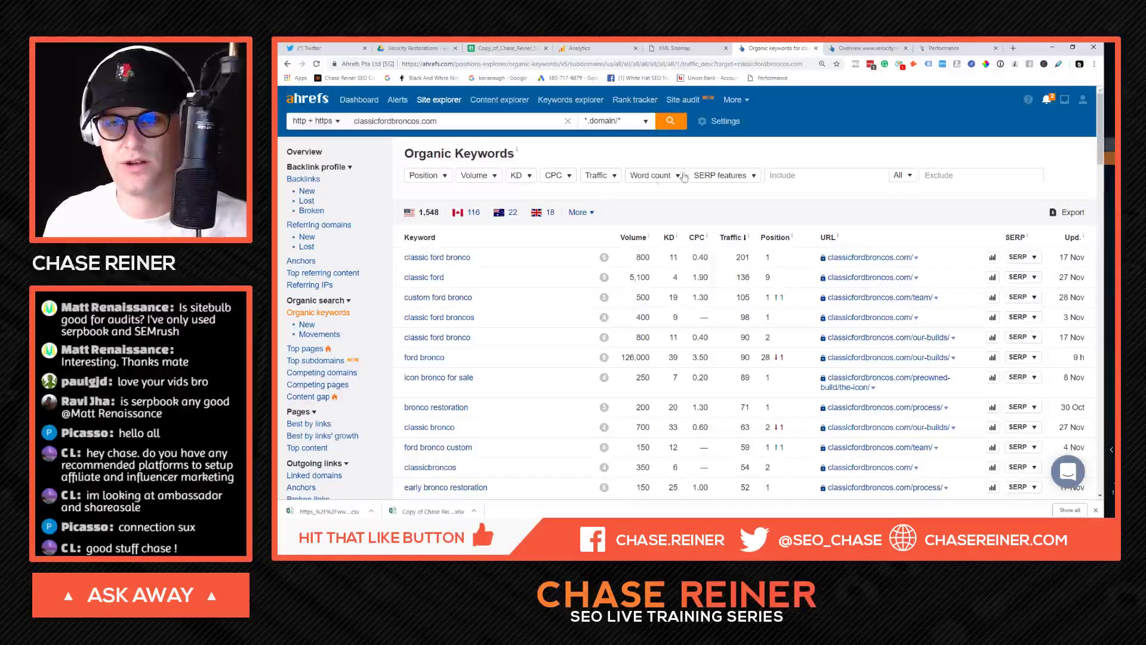
pyautogui.click(515, 176)
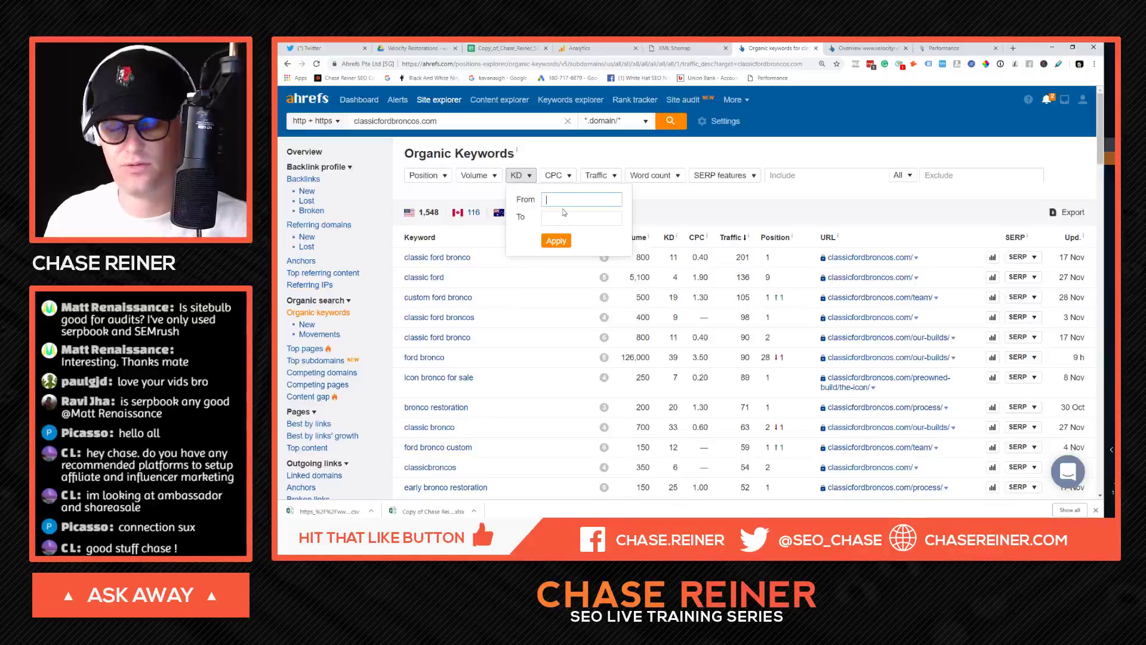
pyautogui.click(866, 48)
pyautogui.click(770, 49)
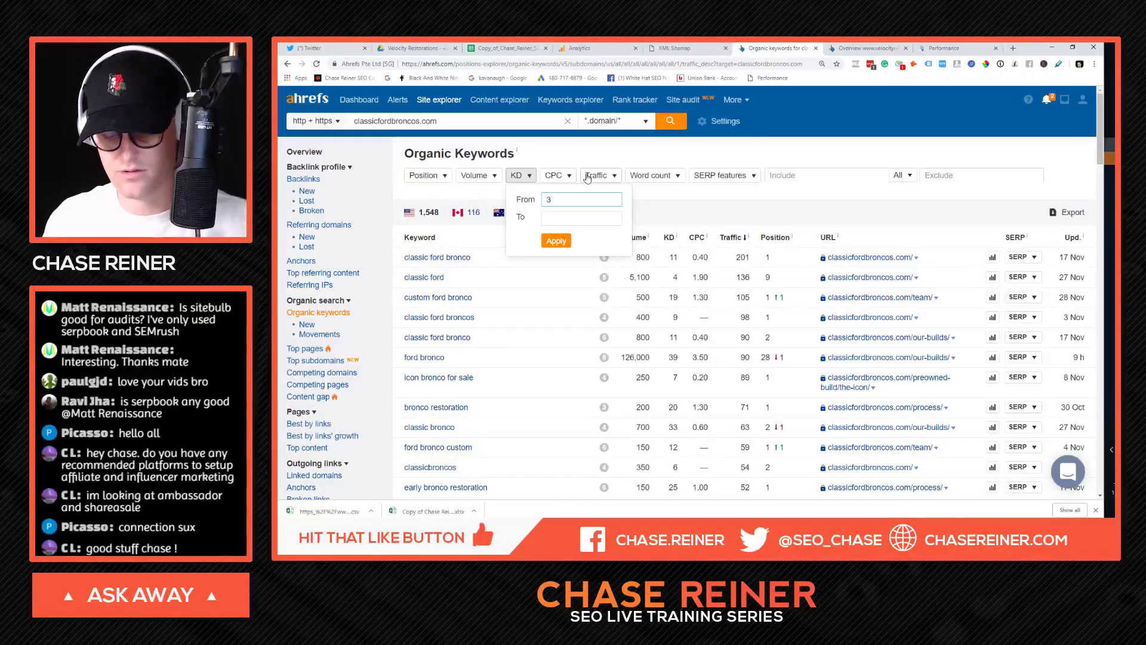
pyautogui.write('50')
pyautogui.press('Return')
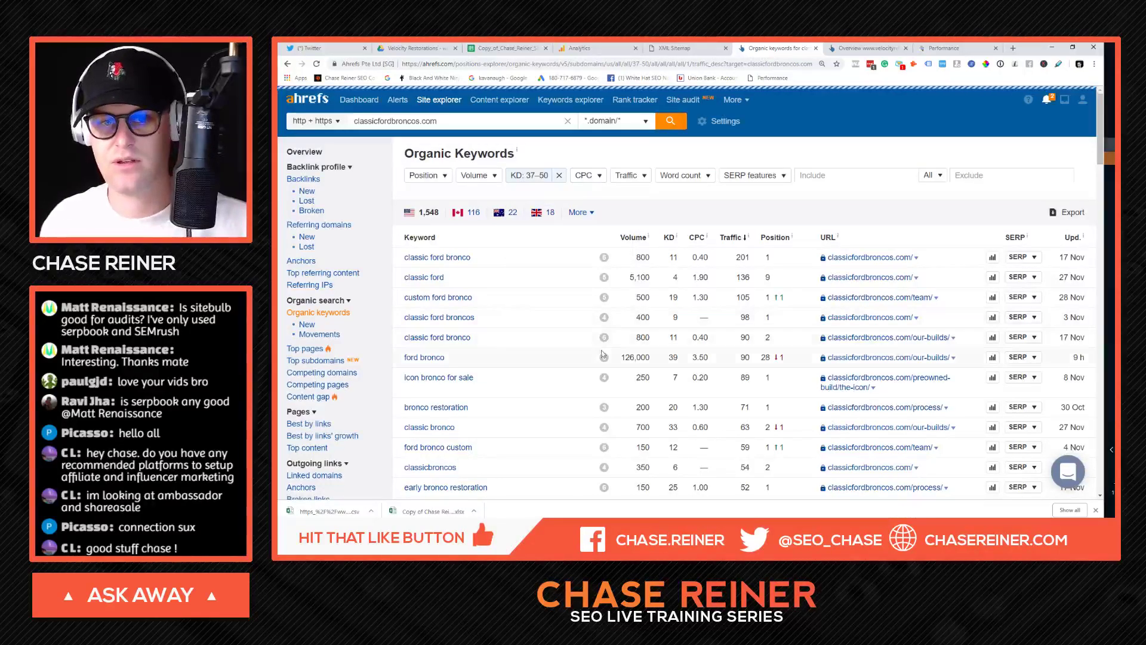
pyautogui.scroll(-10, 740, 355)
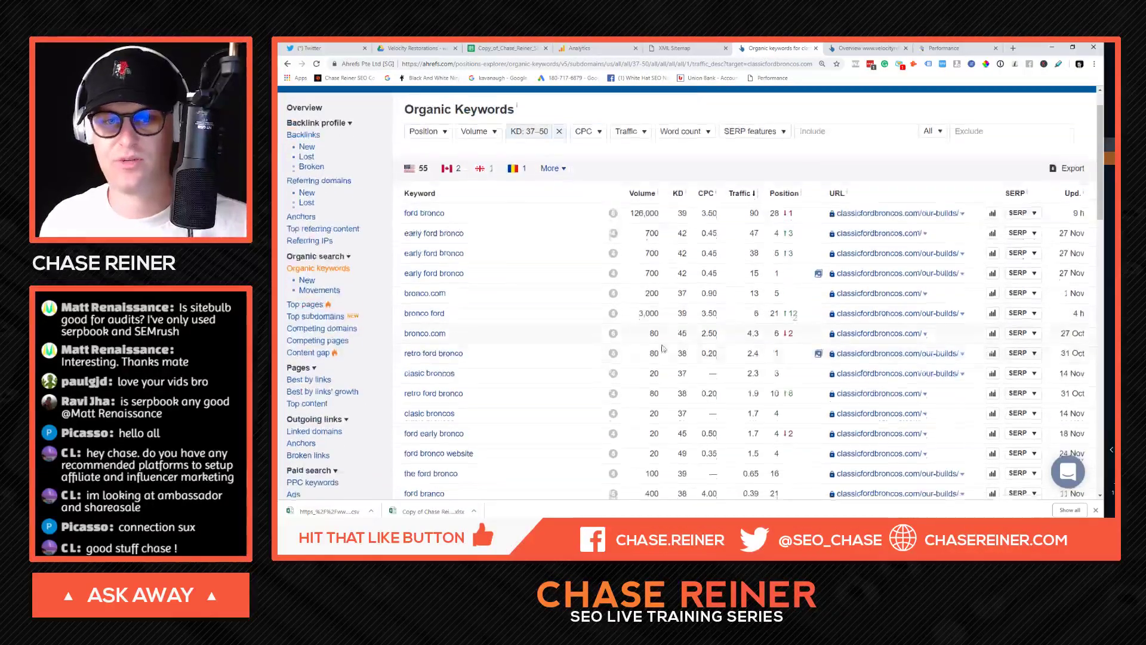
pyautogui.scroll(-10, 541, 337)
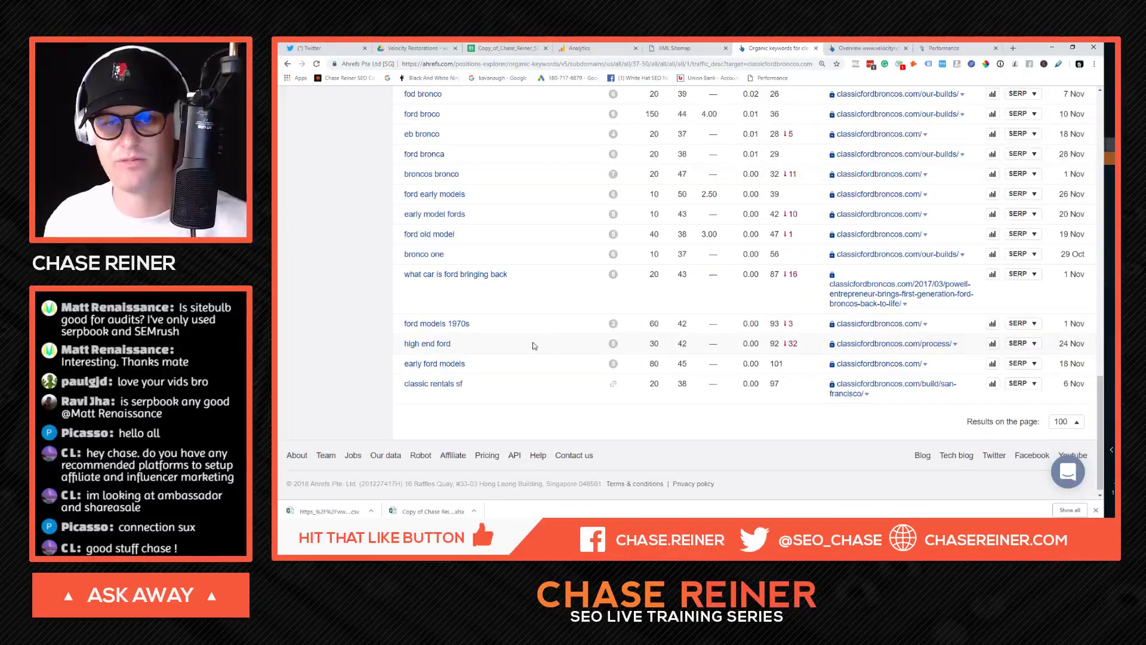
# Step: Examine the KD 37–50 organic keywords of classicfordbroncos.com, highlighting the keyword "what car is ford bringing back"
pyautogui.scroll(15, 534, 345)
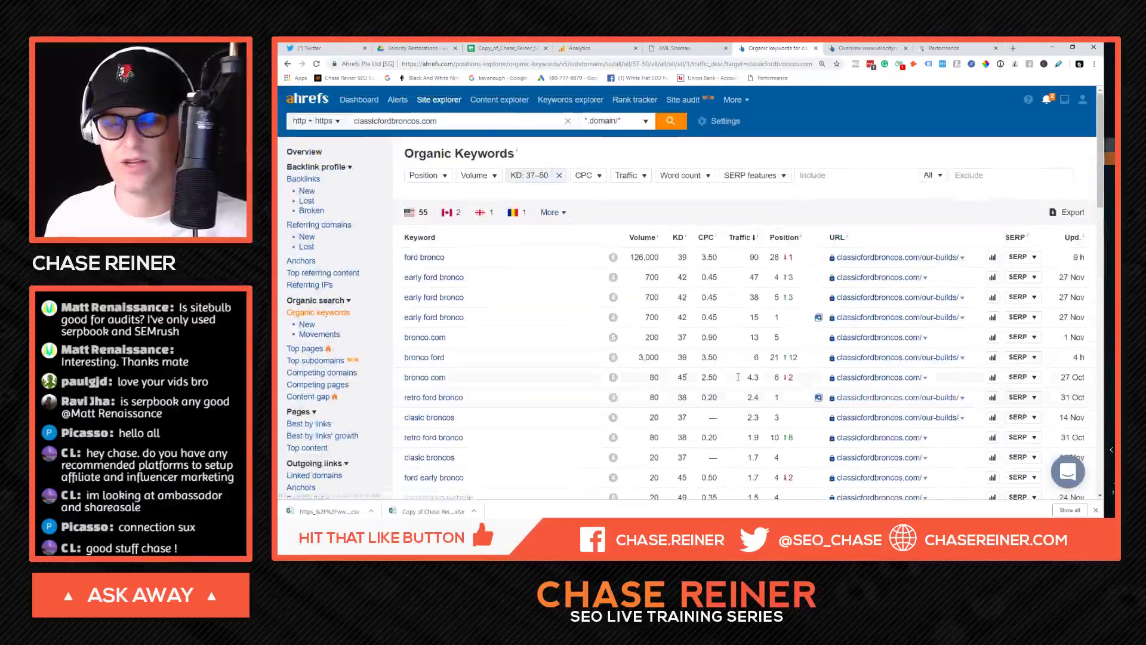
pyautogui.scroll(-15, 738, 377)
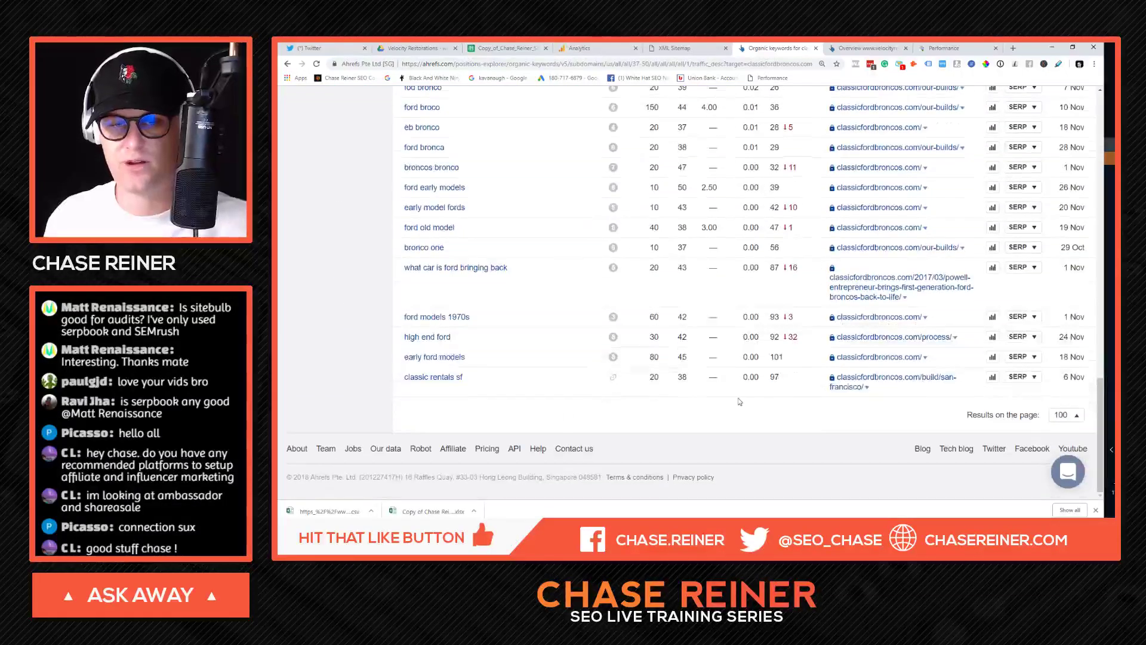
pyautogui.scroll(5, 728, 389)
pyautogui.scroll(-4, 391, 319)
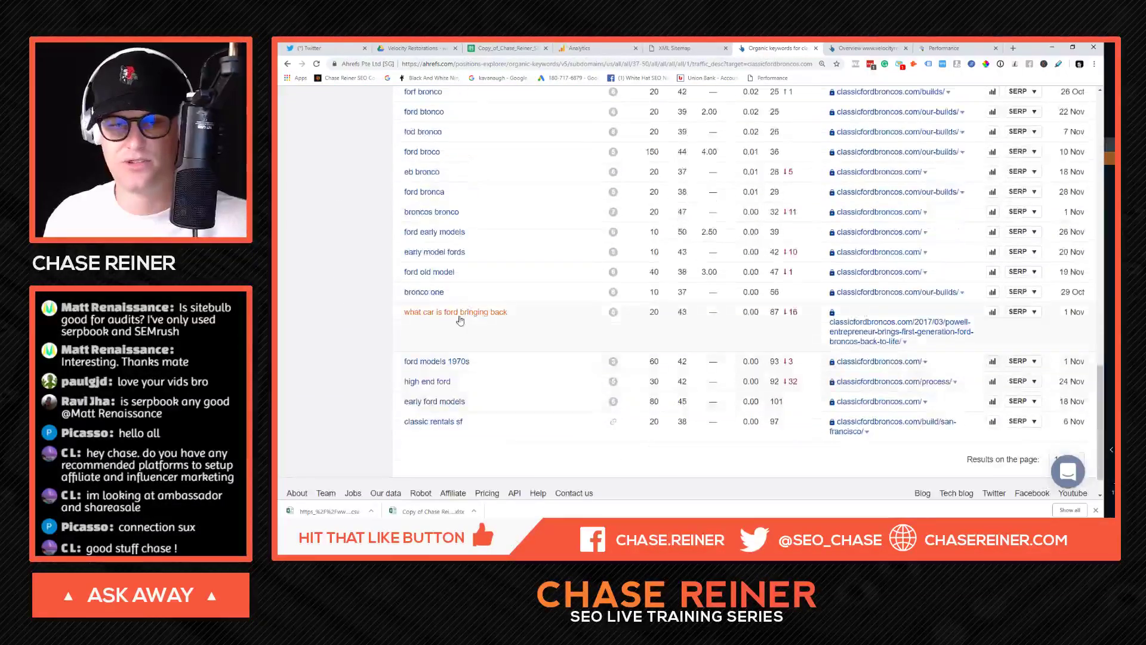
pyautogui.tripleClick(434, 313)
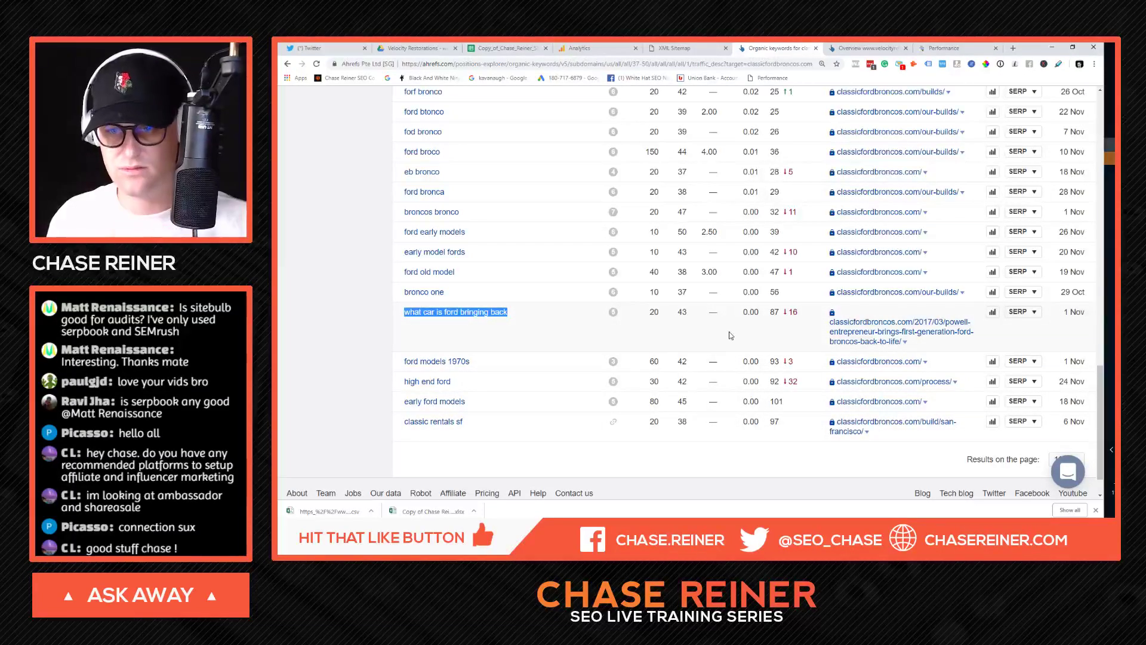
pyautogui.scroll(15, 730, 335)
pyautogui.scroll(-3, 744, 323)
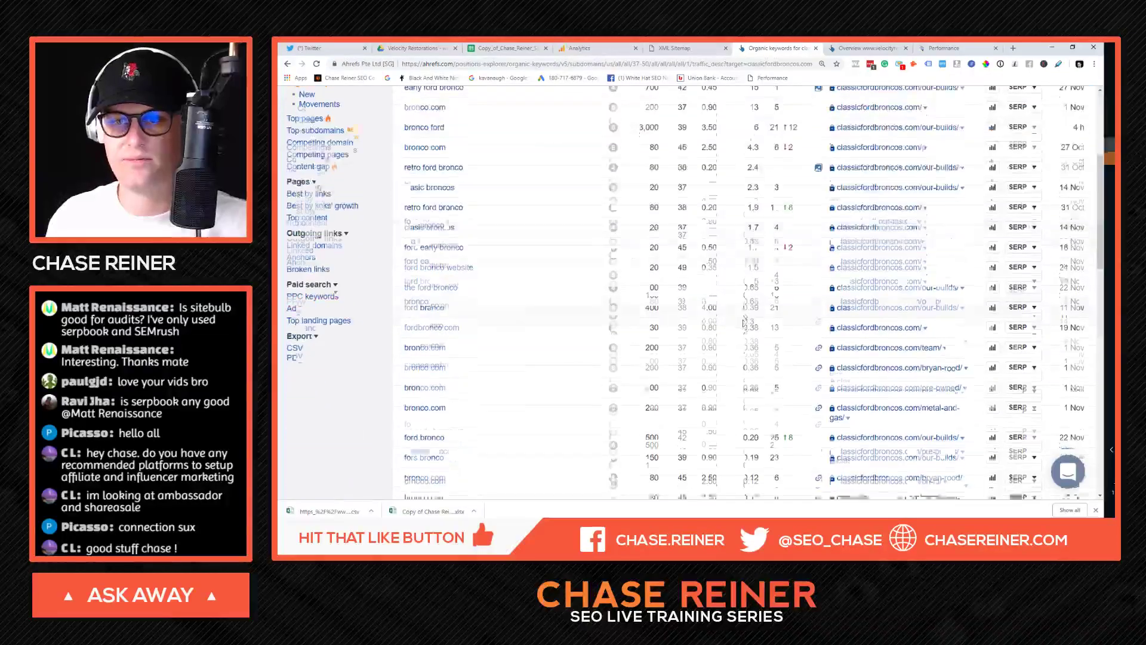
pyautogui.scroll(-10, 743, 322)
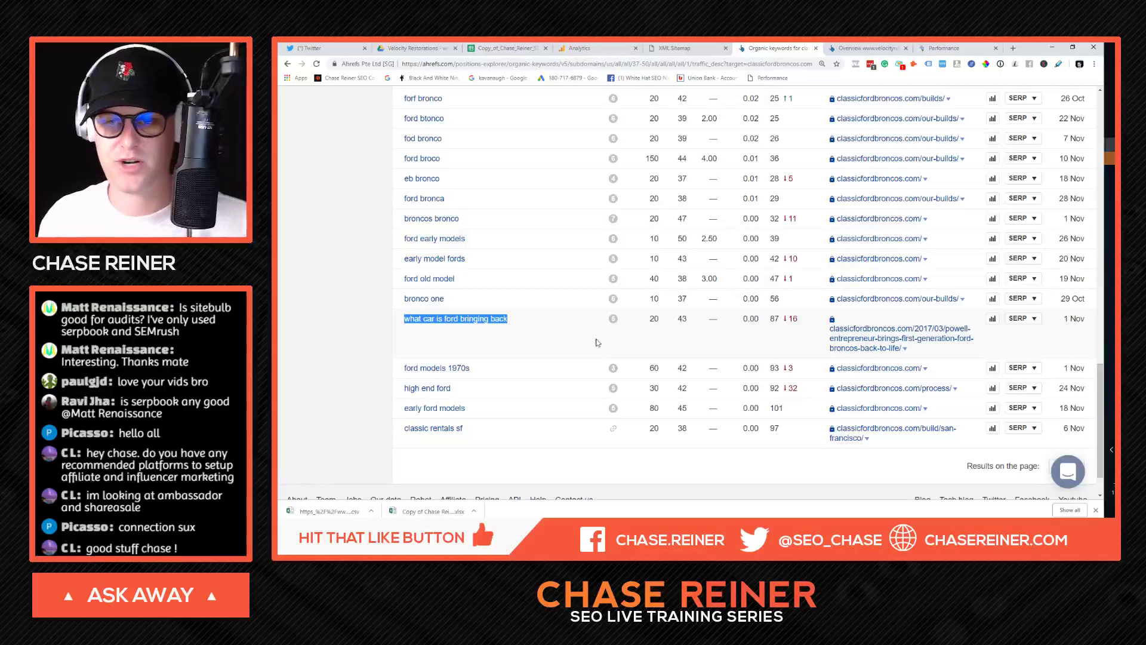
# Step: Open the article ranking for "what car is ford bringing back", examine its title and body text, and close it
pyautogui.click(838, 329)
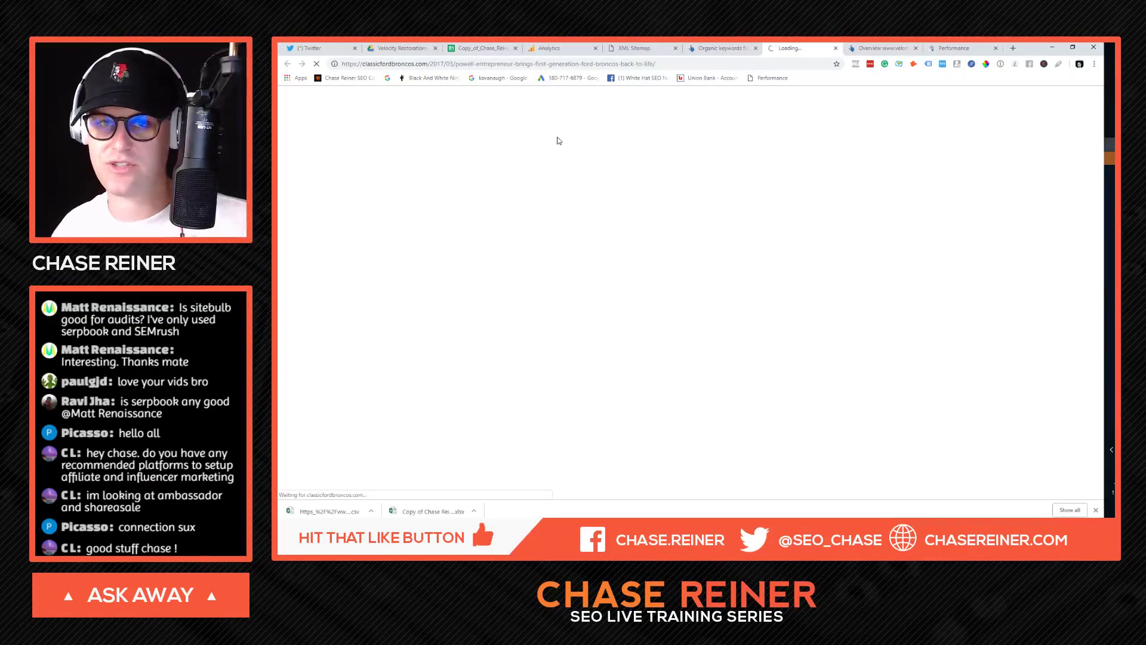
pyautogui.scroll(-10, 683, 232)
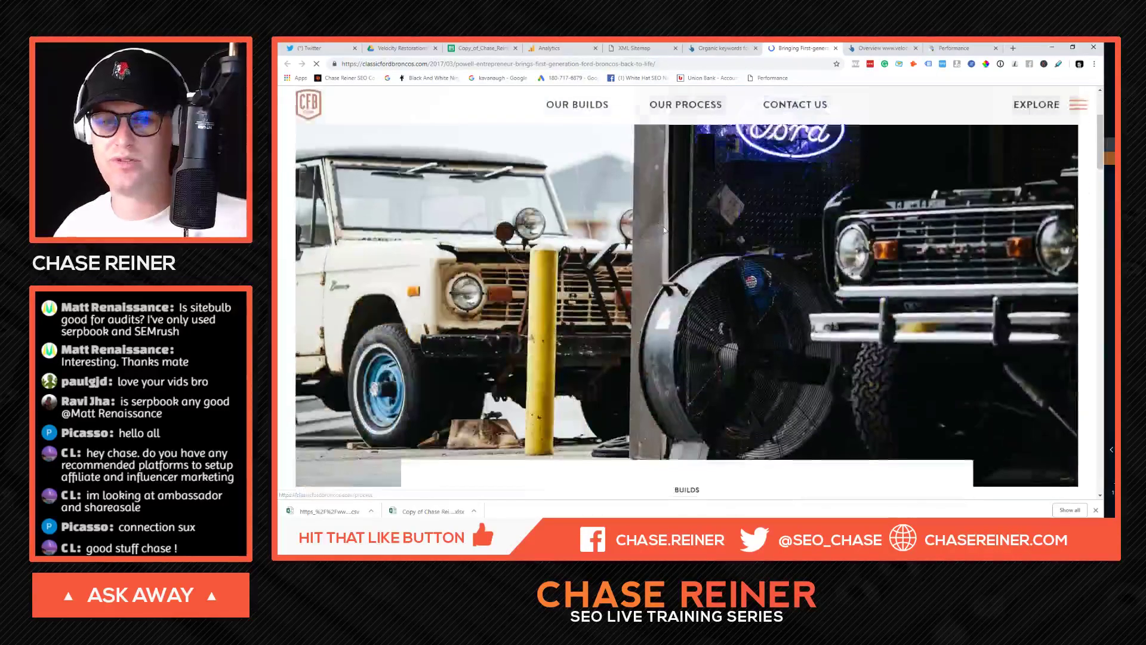
pyautogui.scroll(-10, 683, 233)
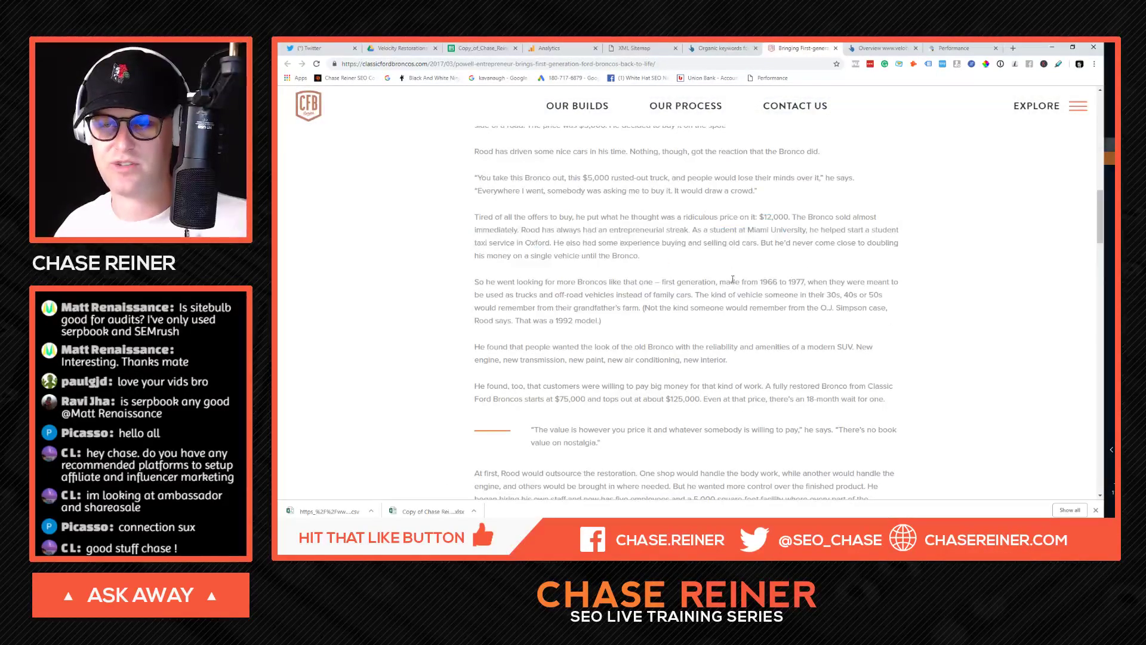
pyautogui.moveTo(737, 260); pyautogui.dragTo(533, 186)
pyautogui.click(622, 214)
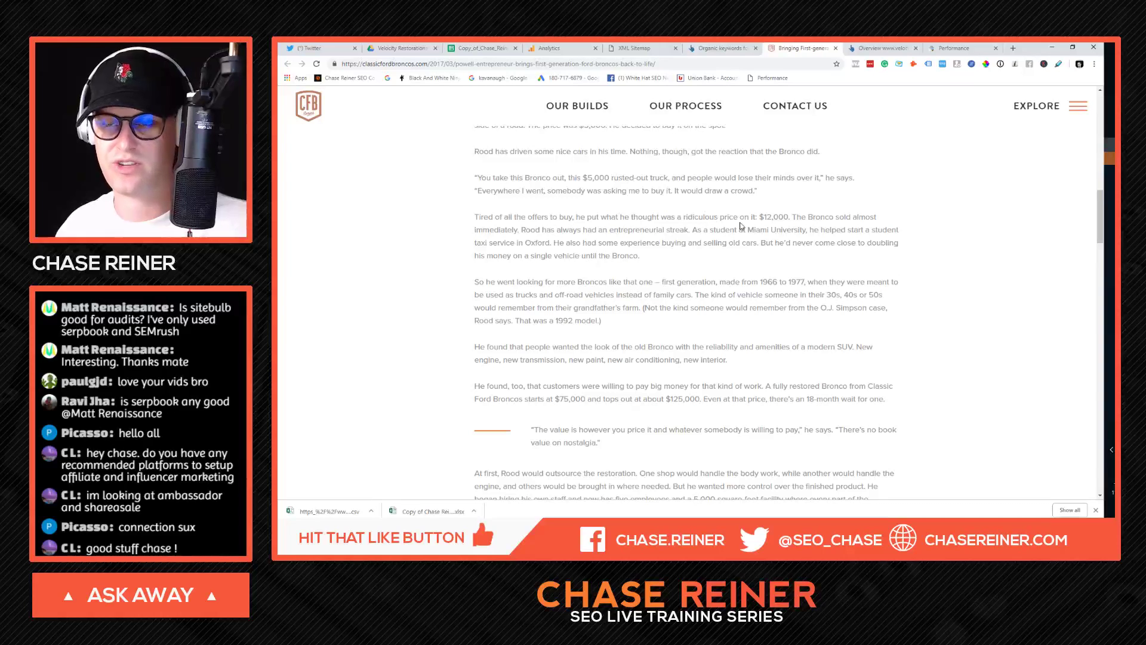
pyautogui.scroll(5, 740, 226)
pyautogui.scroll(3, 722, 332)
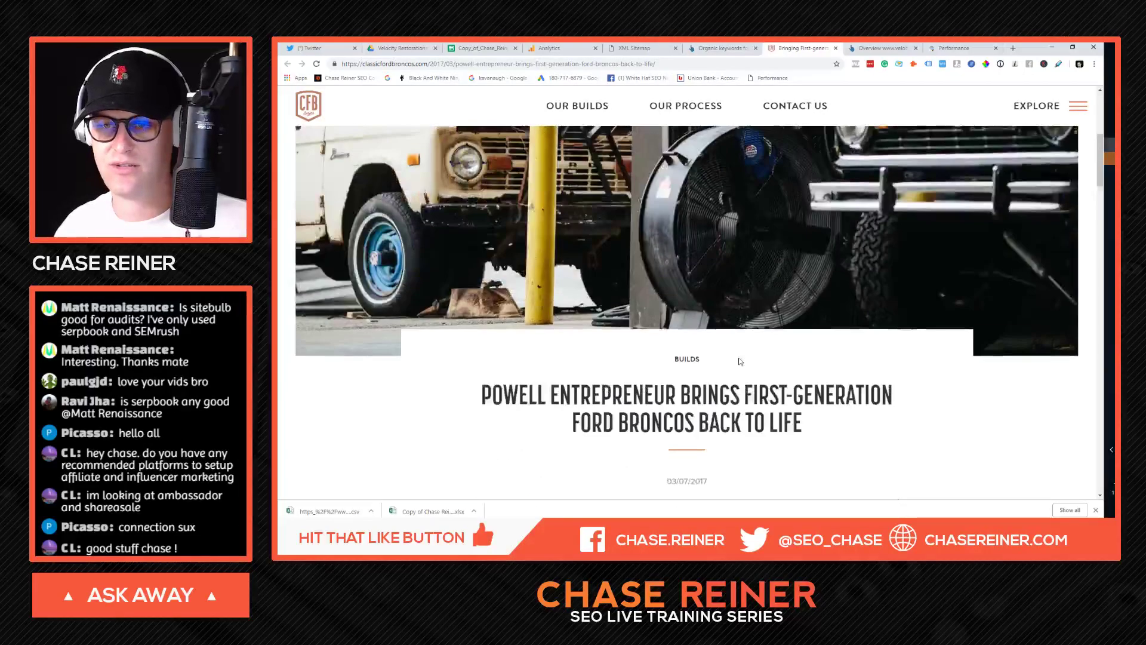
pyautogui.scroll(-6, 686, 317)
pyautogui.scroll(-2, 716, 306)
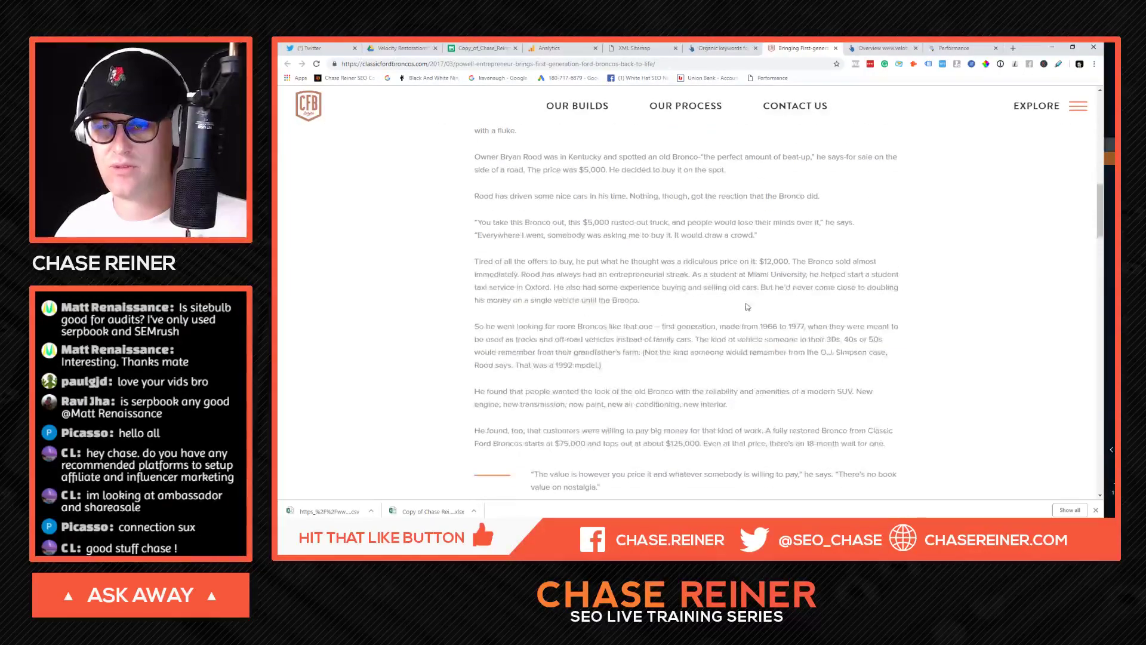
pyautogui.scroll(6, 758, 306)
pyautogui.scroll(-9, 686, 286)
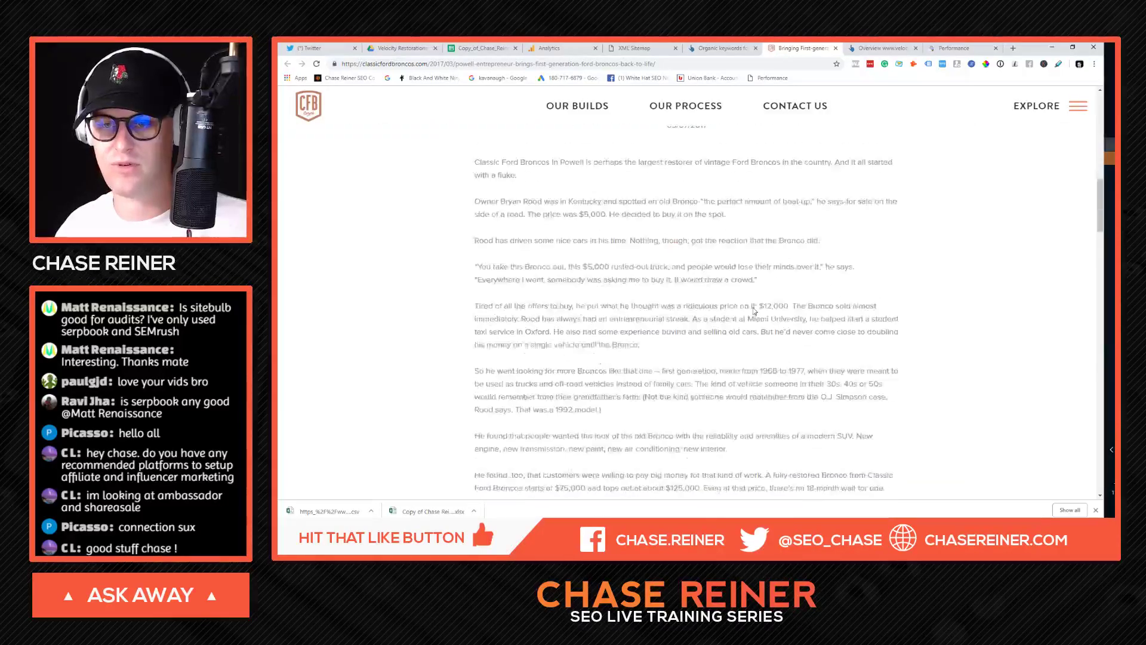
pyautogui.moveTo(641, 267); pyautogui.dragTo(597, 284)
pyautogui.click(597, 284)
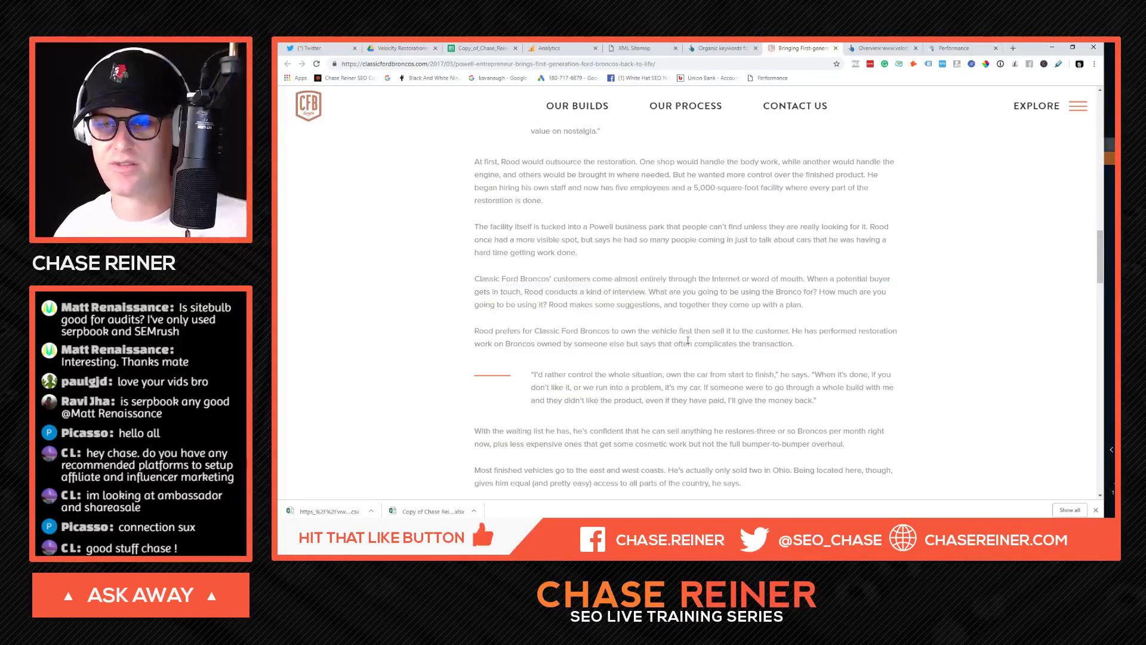
pyautogui.scroll(-8, 696, 382)
pyautogui.scroll(10, 717, 335)
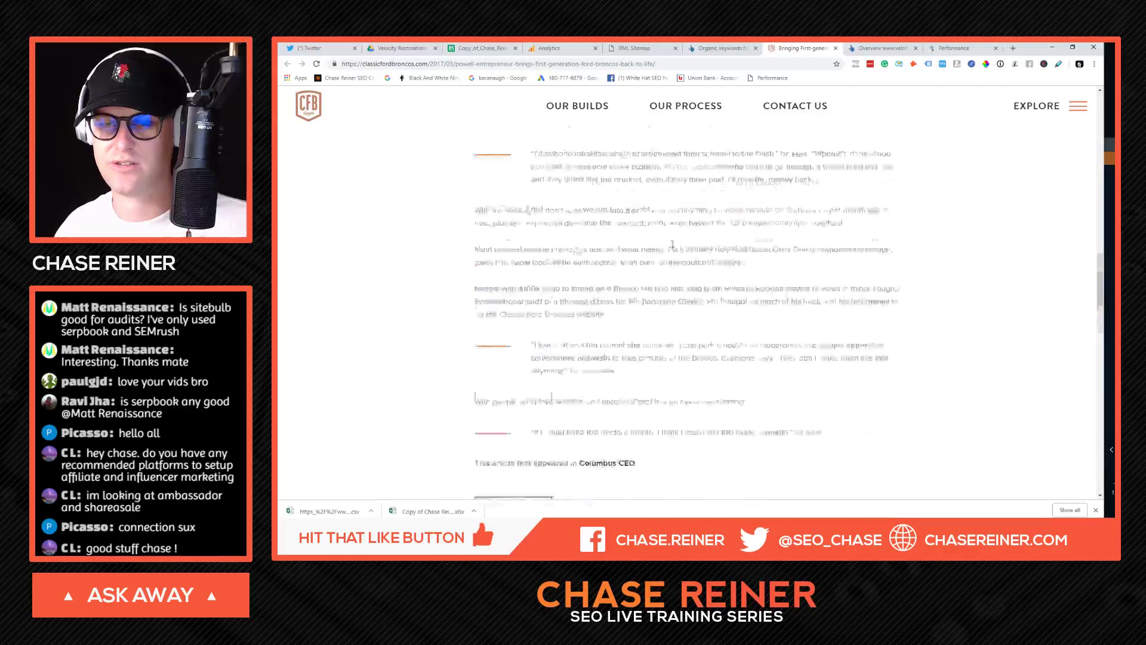
pyautogui.click(836, 50)
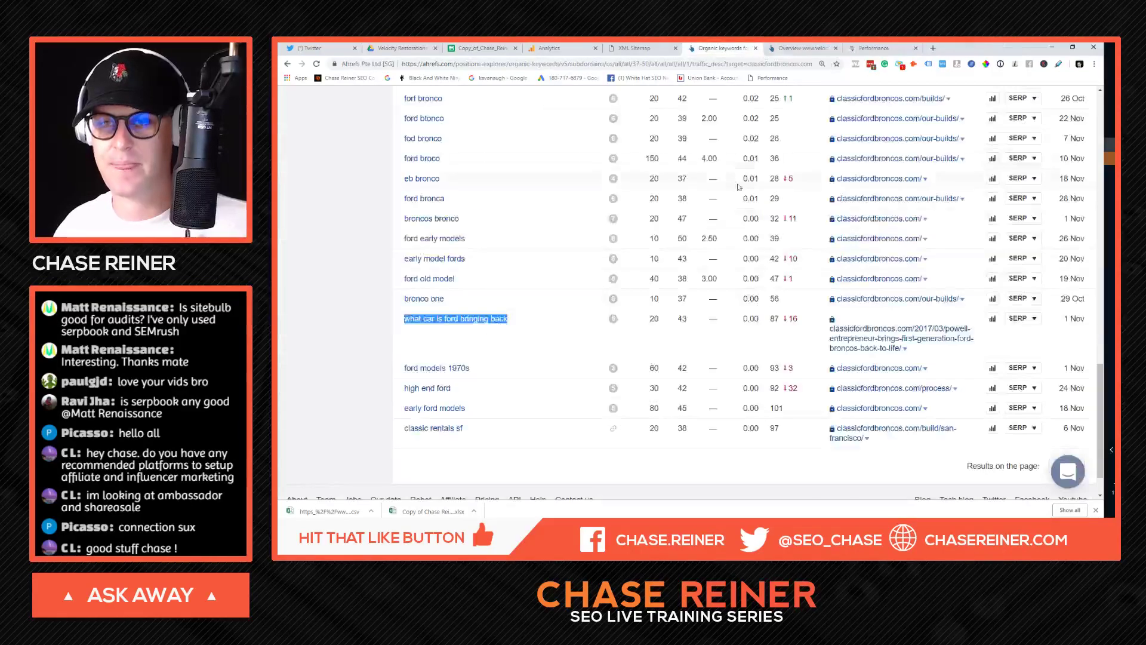
# Step: Switch to the SEO roadmap spreadsheet and mark Content Schedule (Based On Competitors) and Top Content Platforms with the red "z" status in column C
pyautogui.click(528, 47)
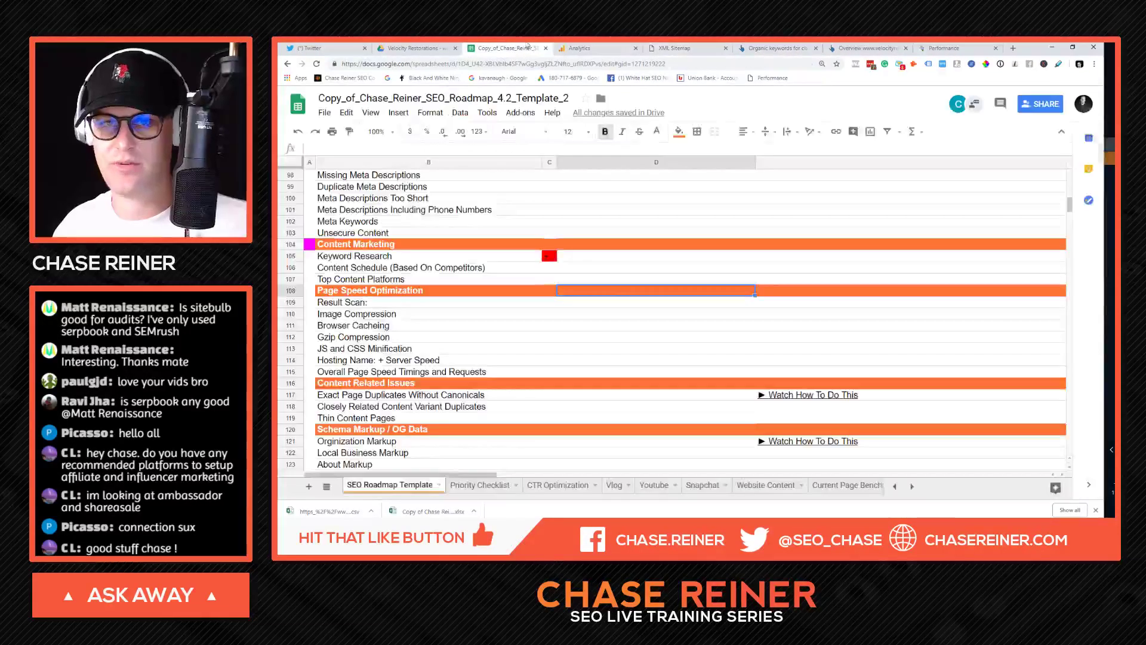
pyautogui.click(550, 260)
pyautogui.click(549, 267)
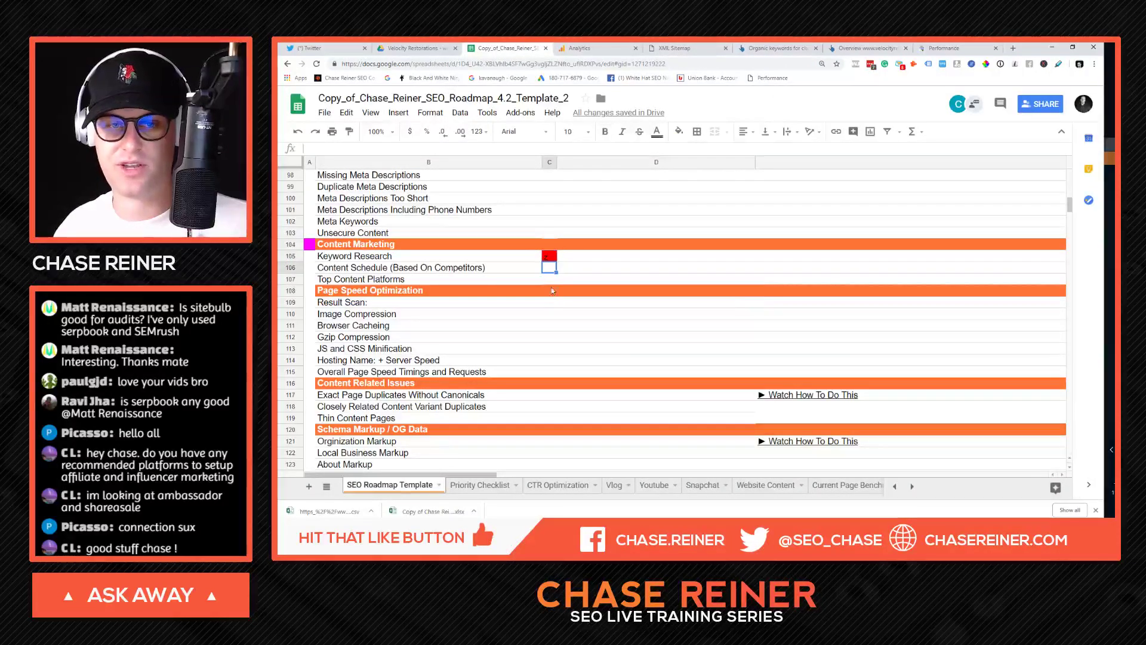
pyautogui.hotkey('ctrl', 'v')
pyautogui.click(484, 269)
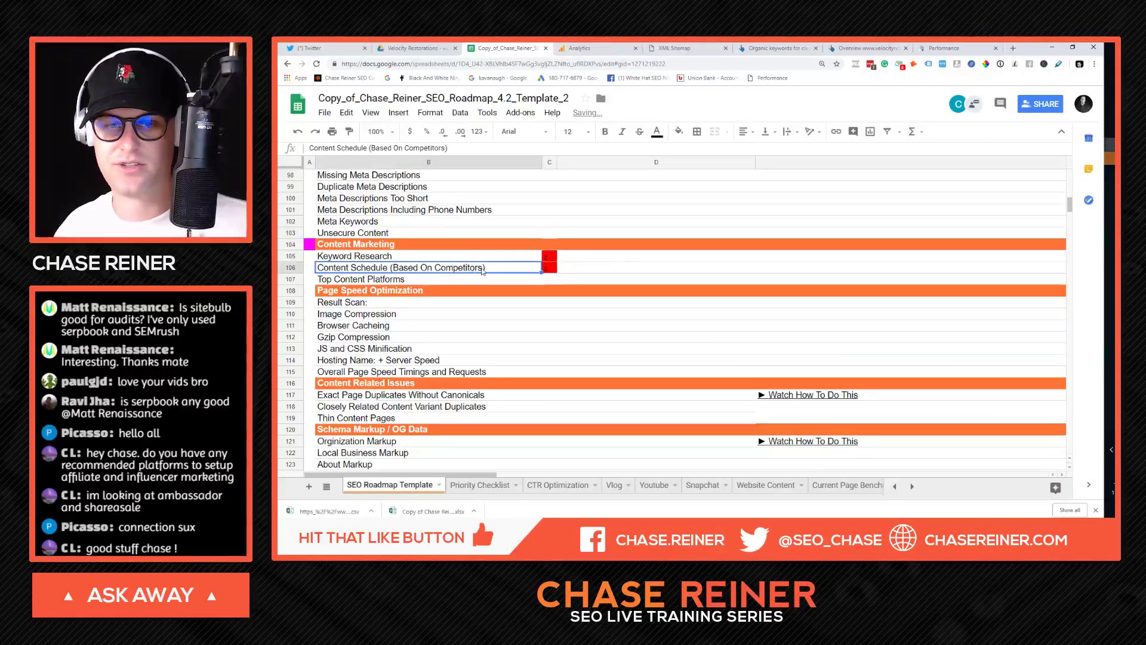
pyautogui.doubleClick(484, 269)
pyautogui.click(547, 279)
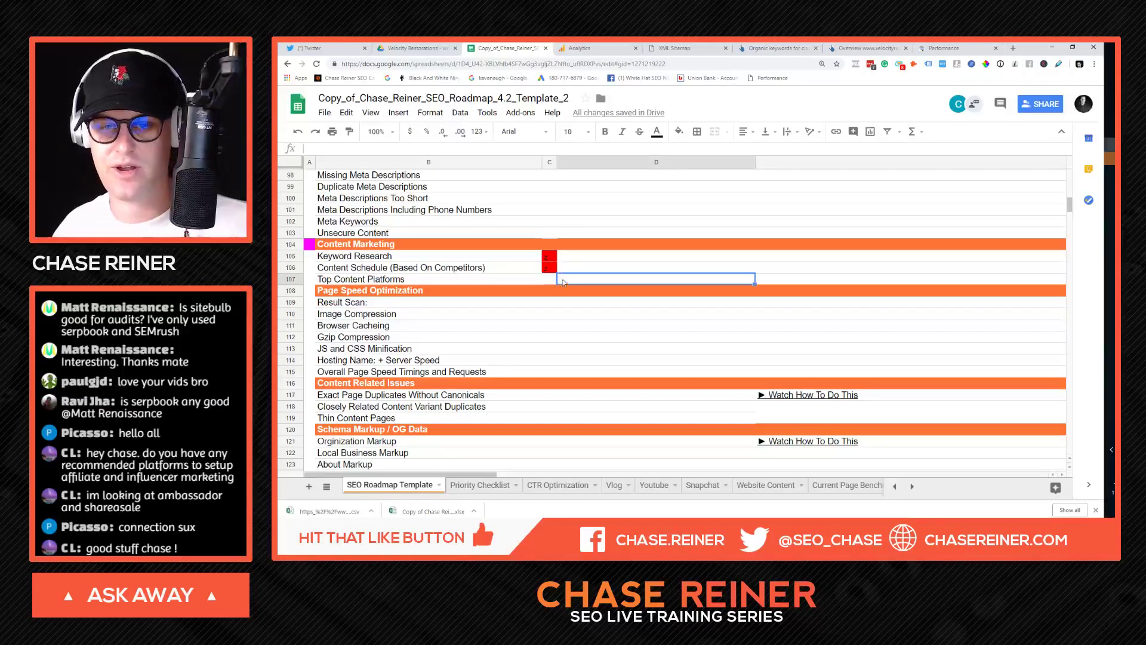
pyautogui.click(550, 270)
pyautogui.click(548, 279)
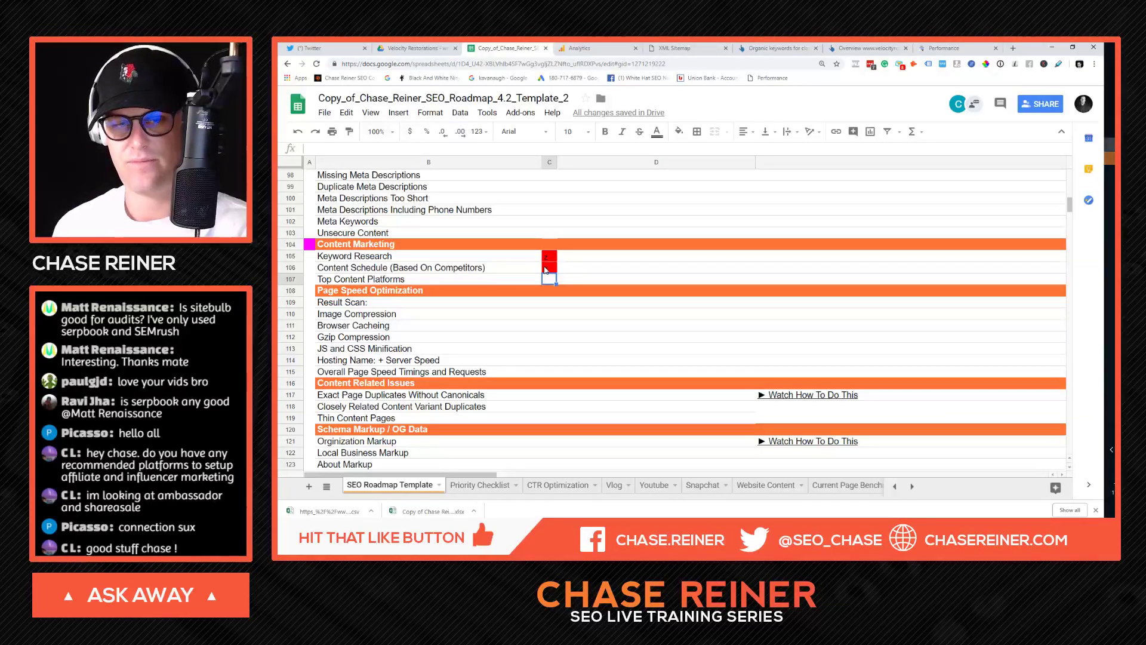
pyautogui.write('z')
pyautogui.click(587, 280)
pyautogui.write('G')
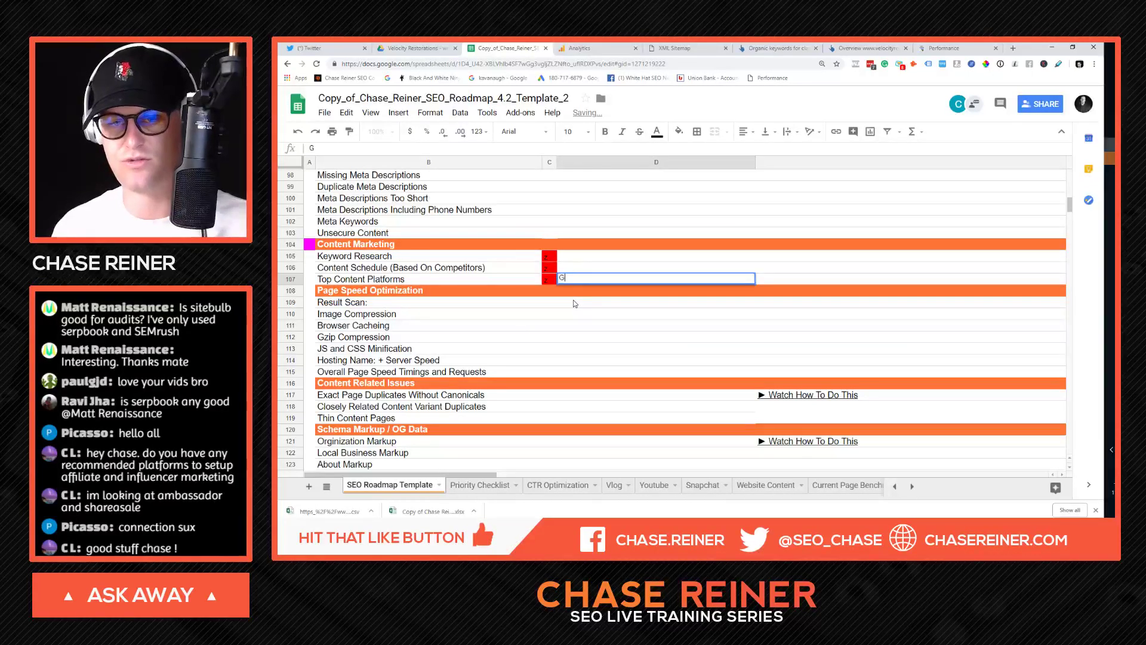
pyautogui.write('oogle Youtube,')
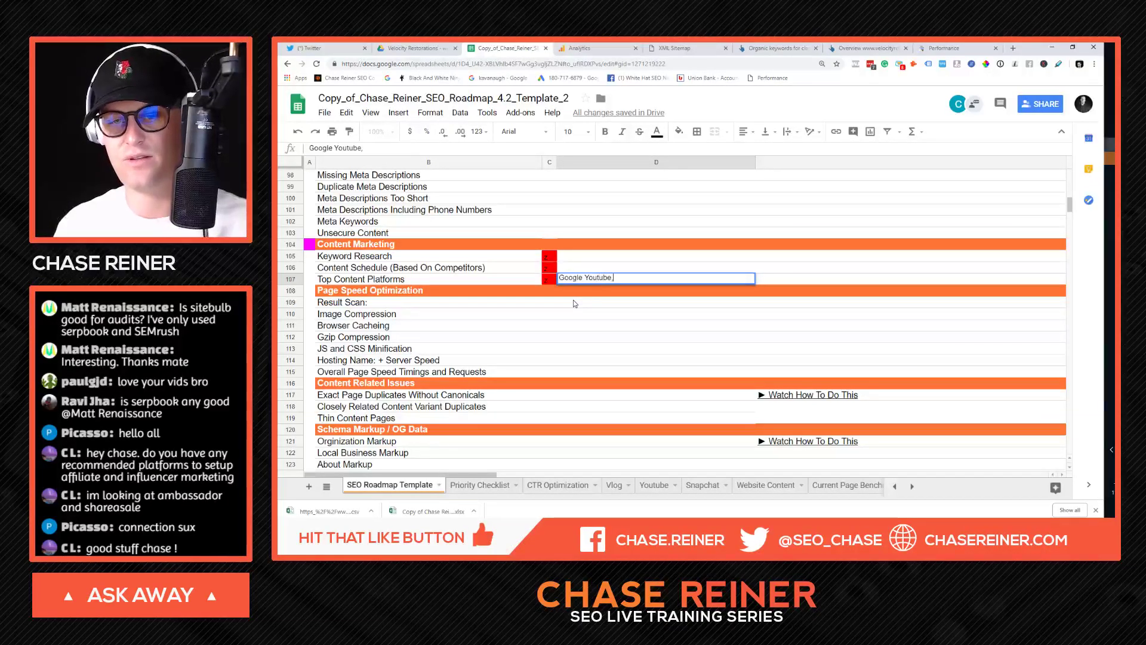
pyautogui.hotkey('ctrl', 'a')
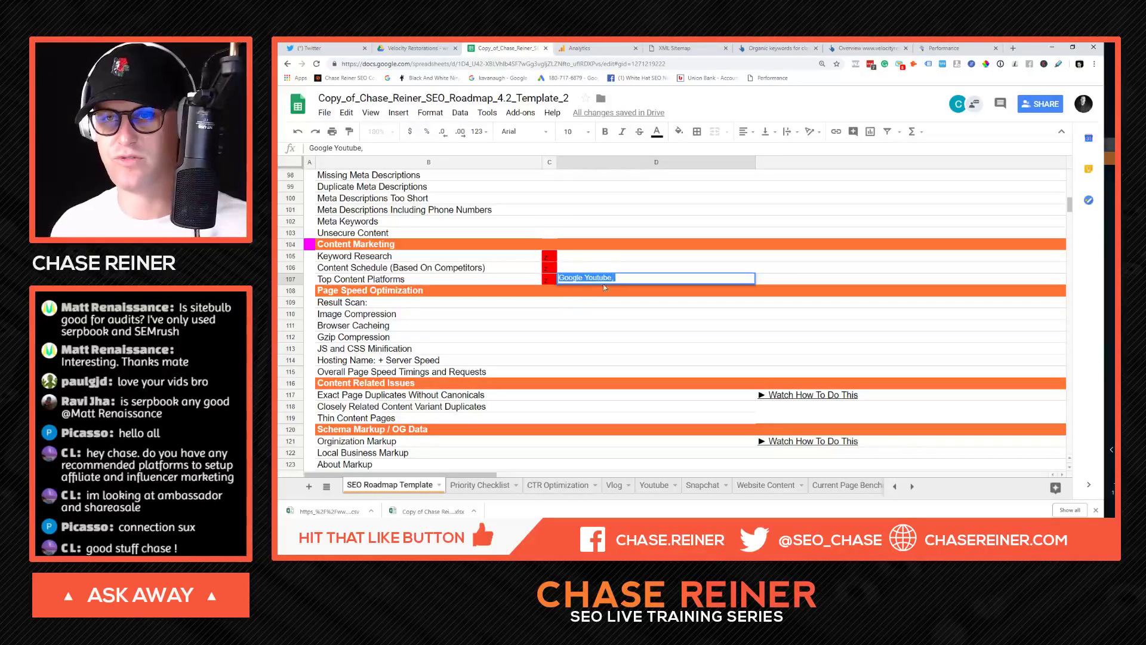
pyautogui.click(776, 48)
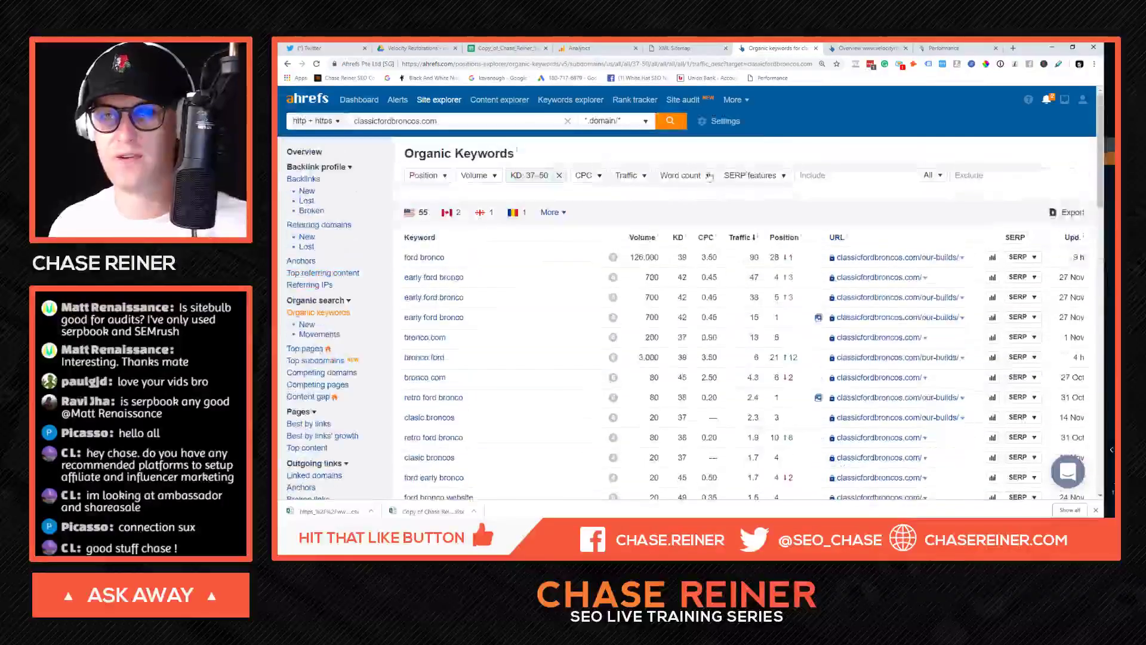
pyautogui.click(522, 126)
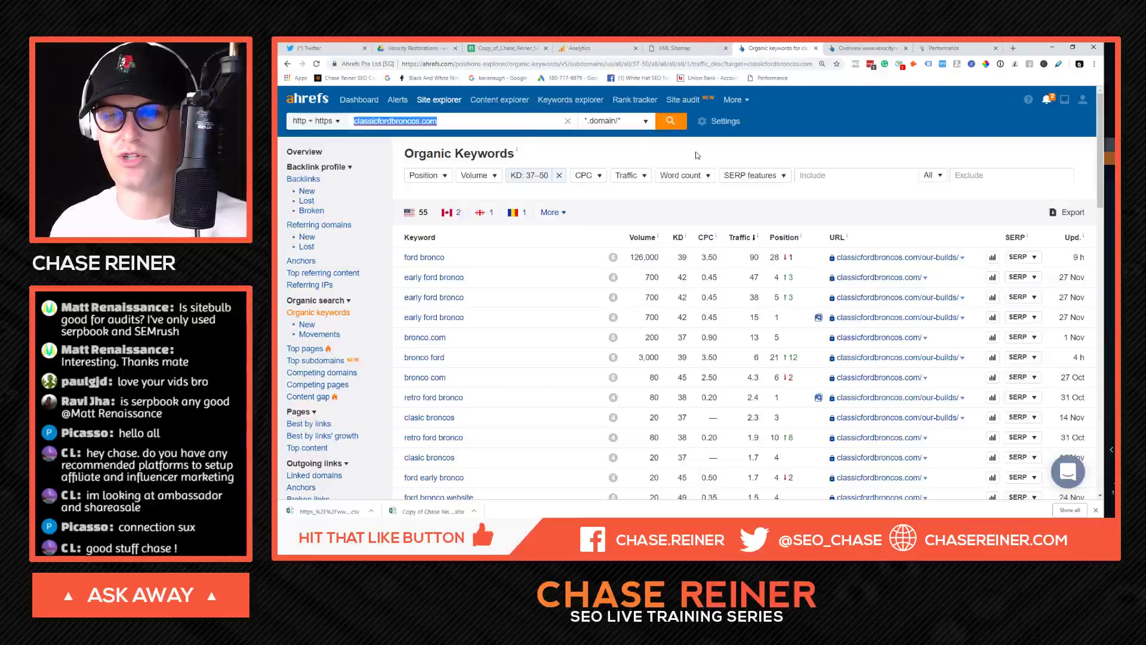
pyautogui.click(895, 46)
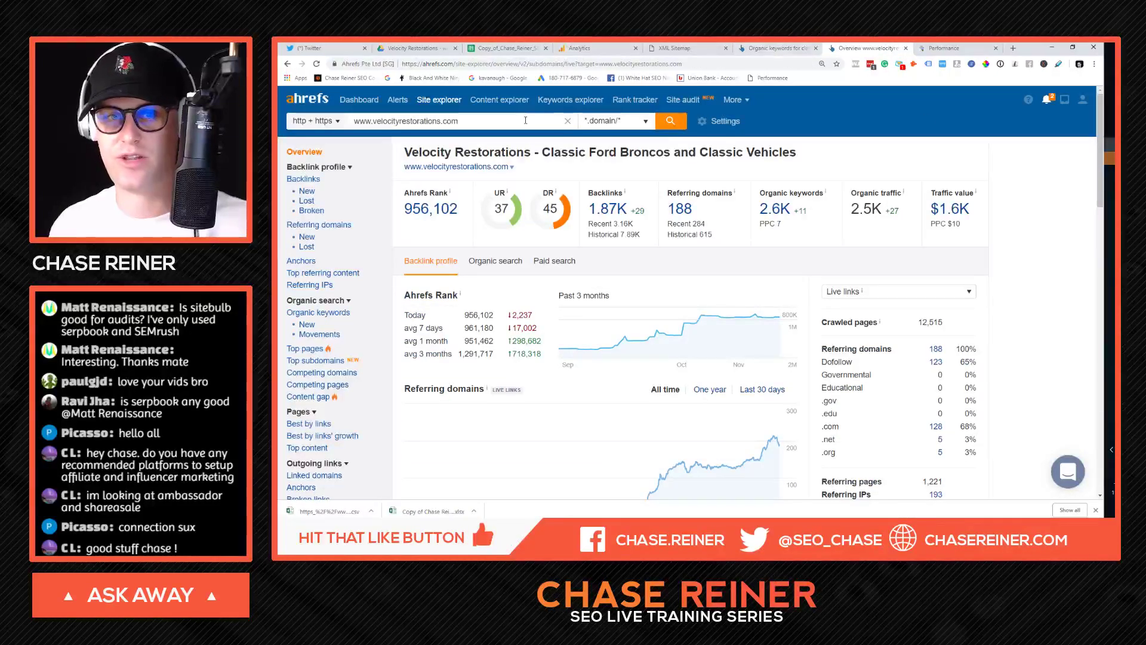
pyautogui.click(557, 127)
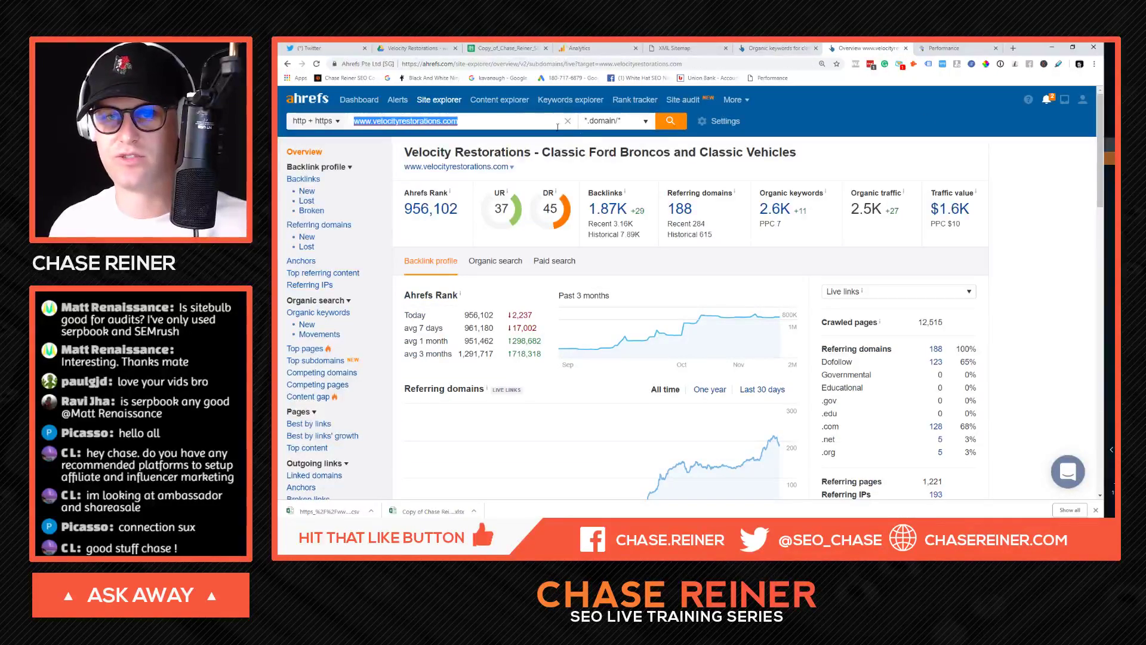
pyautogui.click(775, 214)
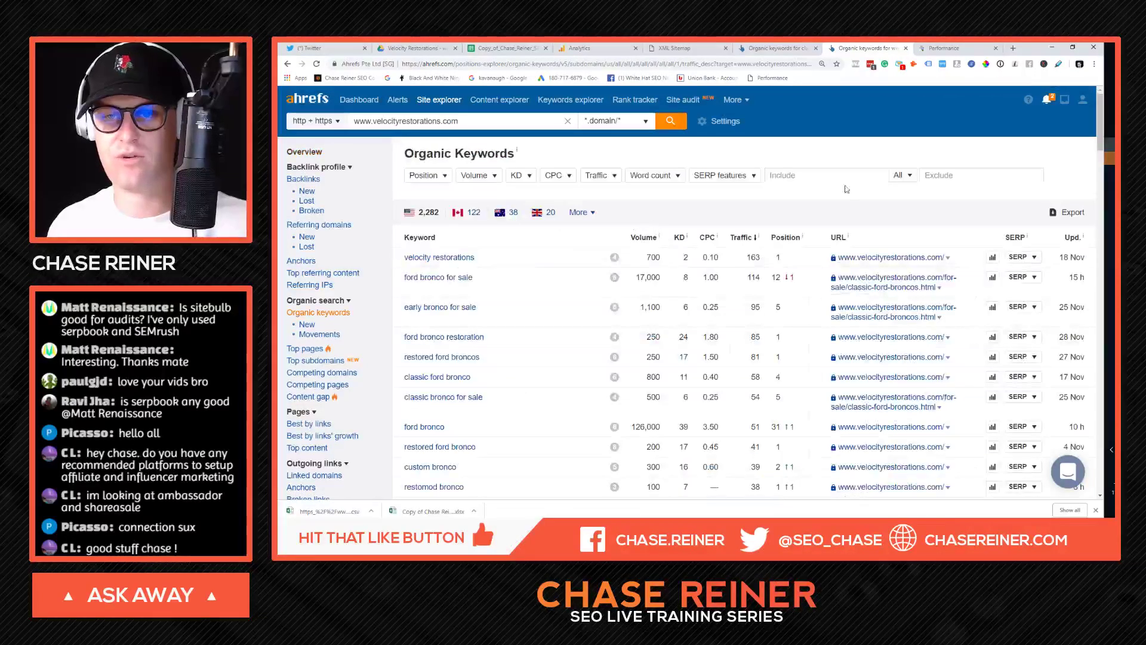
pyautogui.click(747, 176)
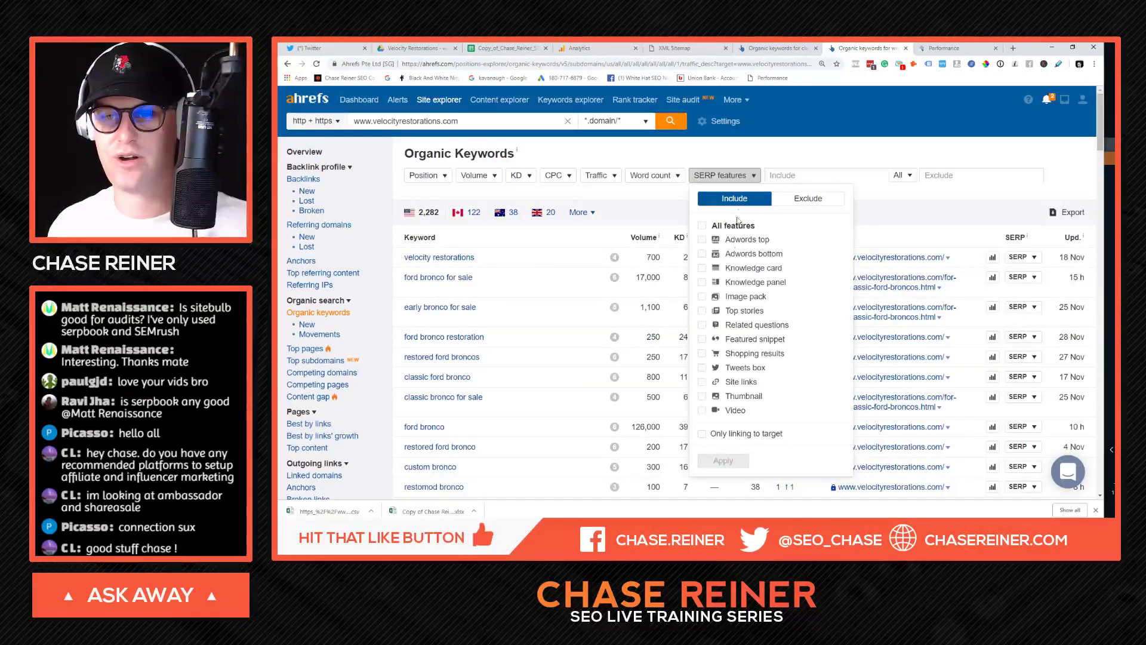
pyautogui.click(746, 410)
pyautogui.click(723, 461)
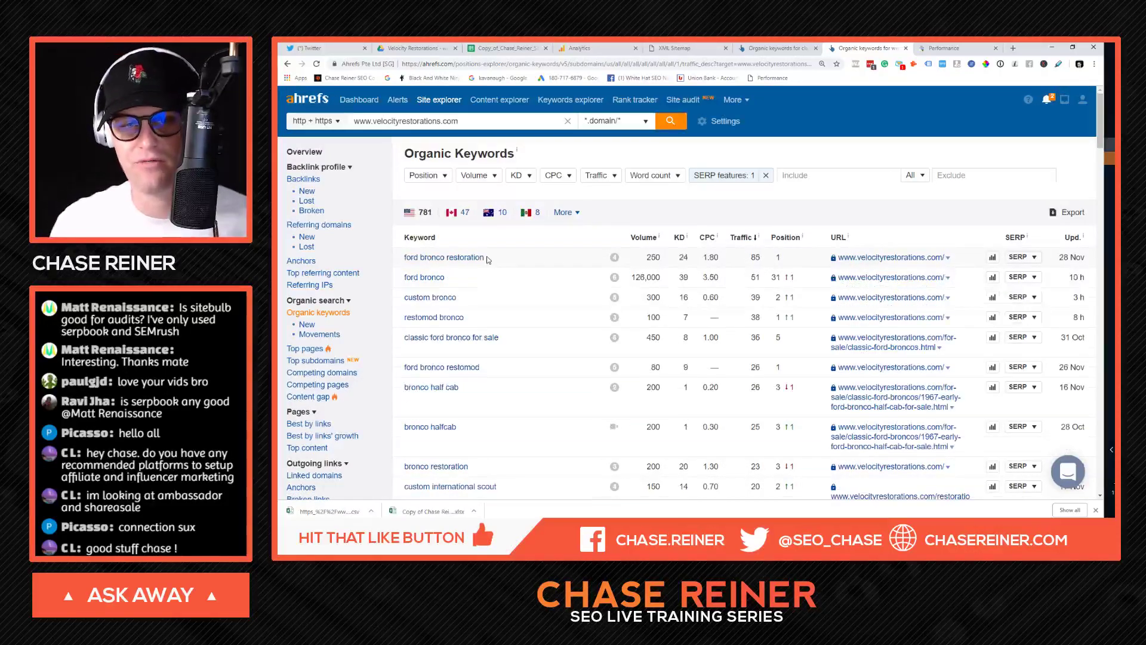
pyautogui.scroll(-6, 501, 269)
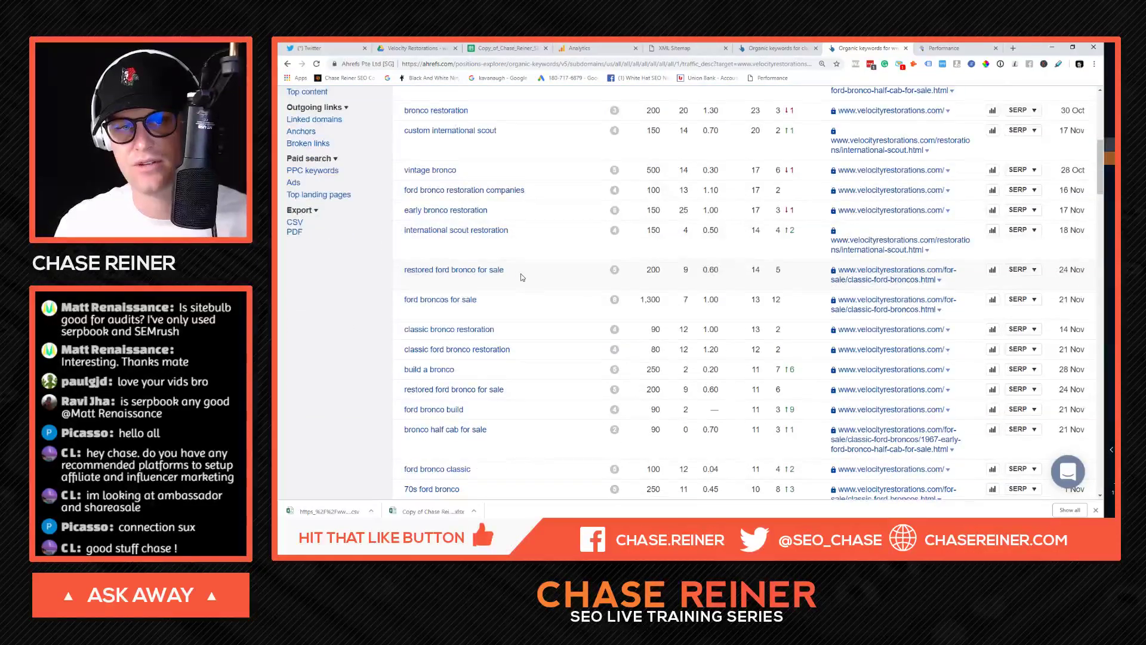
pyautogui.scroll(10, 520, 275)
pyautogui.scroll(-3, 473, 225)
pyautogui.scroll(-3, 562, 279)
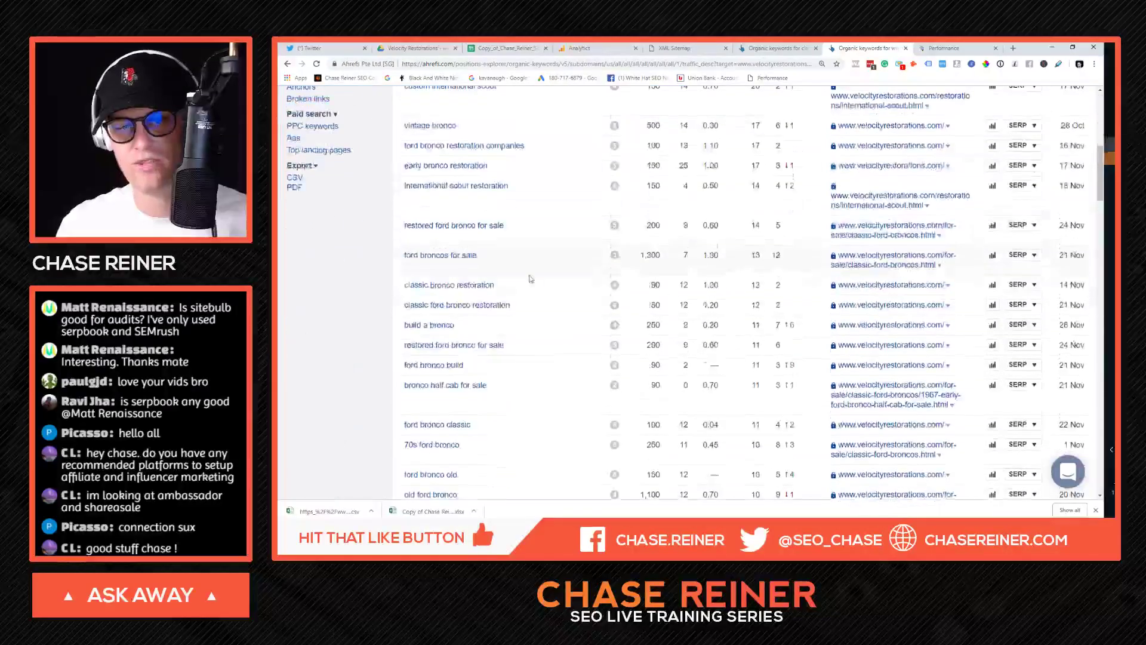
pyautogui.scroll(8, 561, 279)
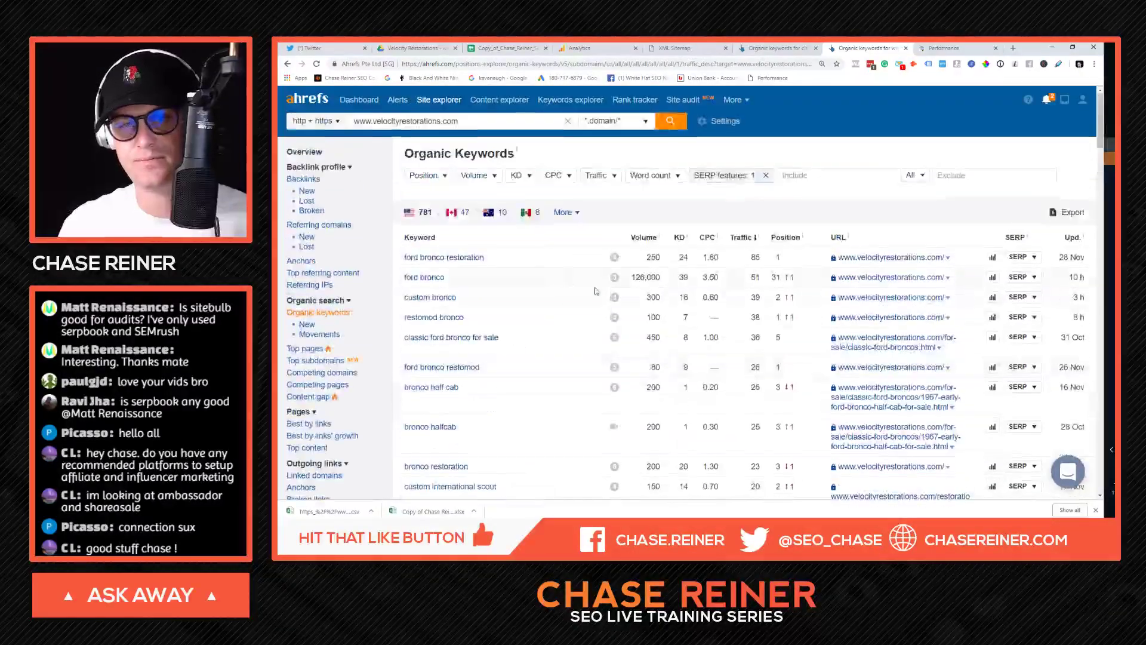
pyautogui.hotkey('ctrl', 'shift', 'Tab')
pyautogui.hotkey('ctrl', 'shift', 'Tab')
pyautogui.hotkey('ctrl', 'shift', 'Tab')
pyautogui.hotkey('ctrl', 'shift', 'Tab')
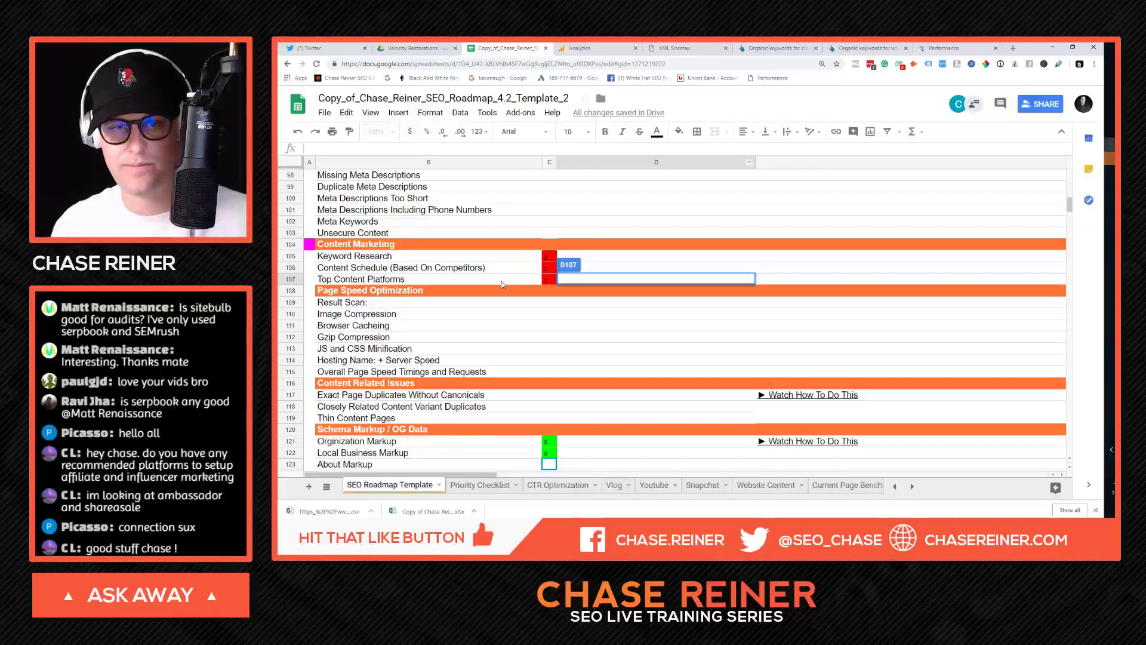
# Step: Find the Sitewide On Page Issues section of the roadmap and select the status cell for External Links Being Properly Utilized
pyautogui.scroll(5, 513, 292)
pyautogui.click(496, 301)
pyautogui.scroll(4, 526, 310)
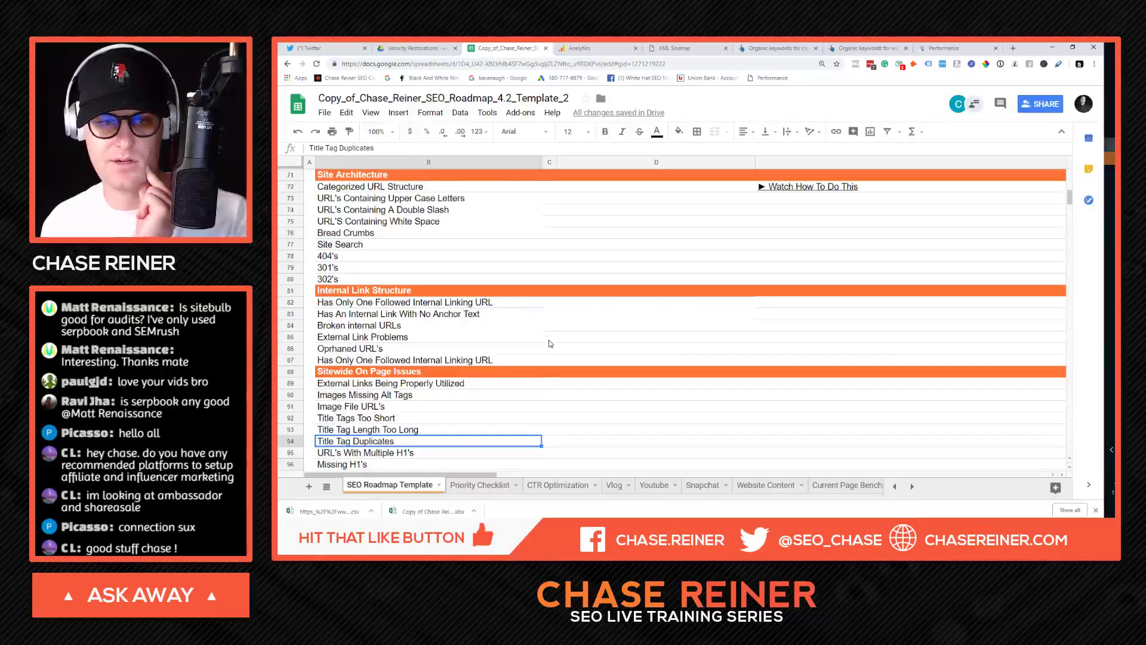
pyautogui.scroll(-2, 550, 343)
pyautogui.scroll(-2, 504, 311)
pyautogui.click(504, 246)
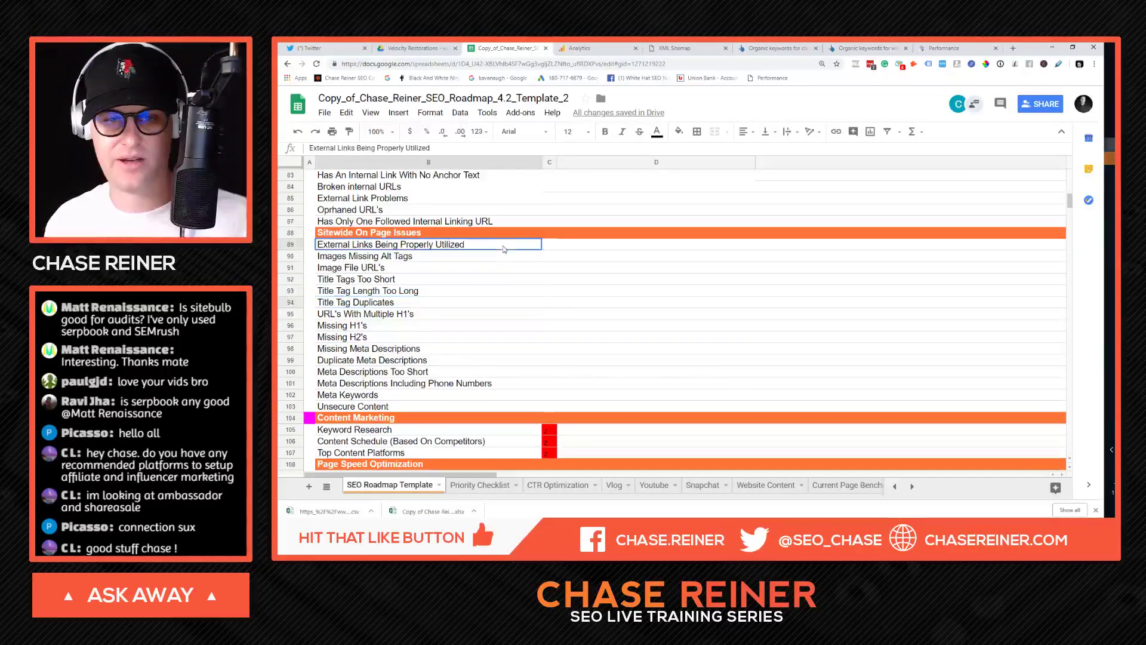
pyautogui.click(549, 247)
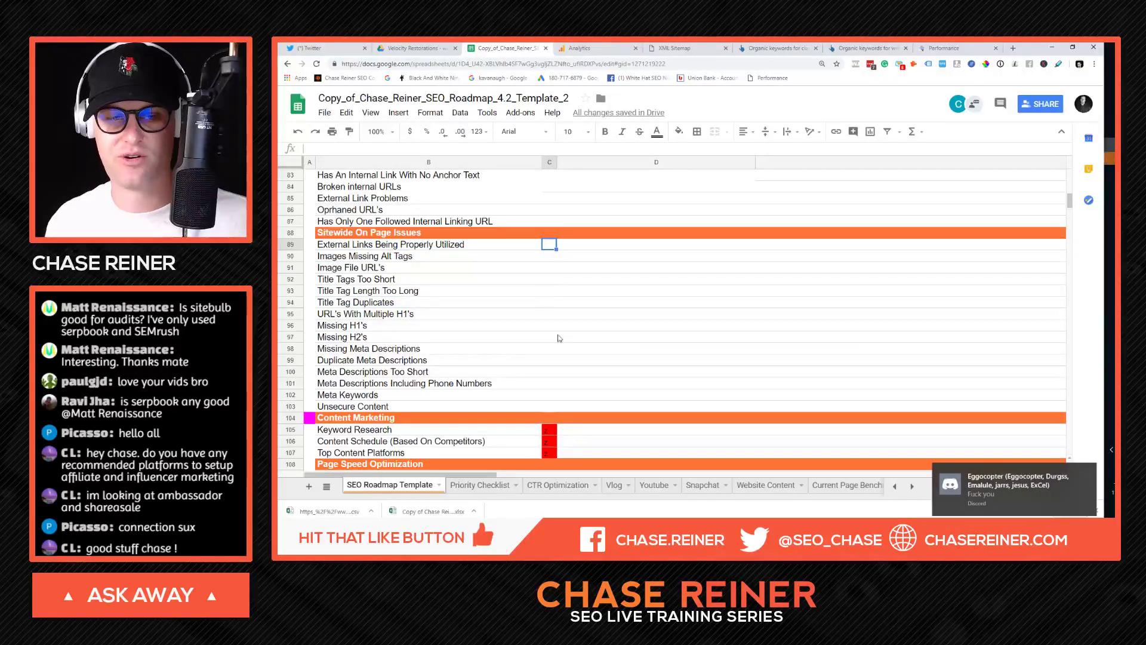
# Step: Switch to Sitebulb, open the On Page report of the velocityrestorations.com audit, and export and save its data
pyautogui.hotkey('alt', 'Tab')
pyautogui.hotkey('alt', 'Tab')
pyautogui.hotkey('alt', 'Tab')
pyautogui.hotkey('alt', 'Tab')
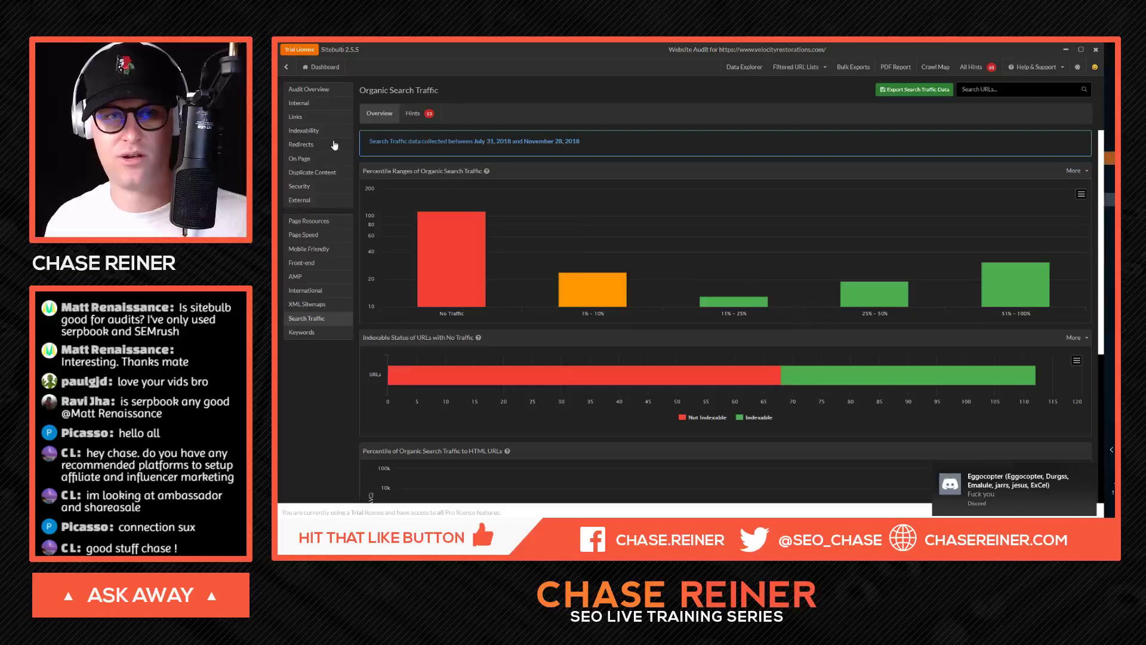
pyautogui.click(319, 159)
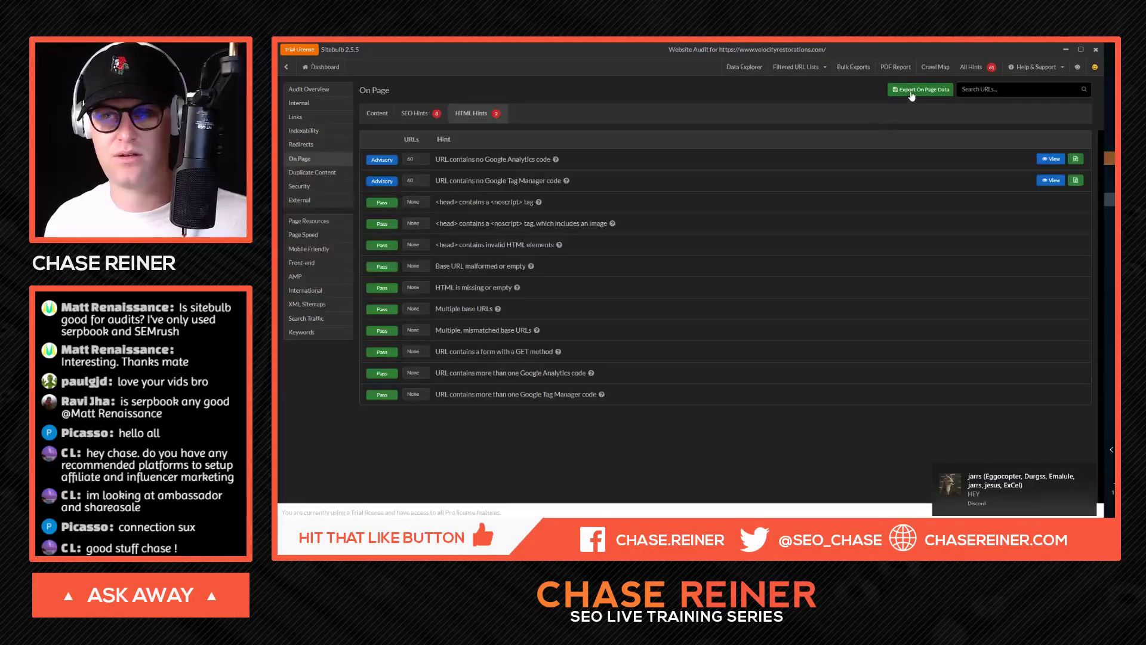
pyautogui.click(911, 94)
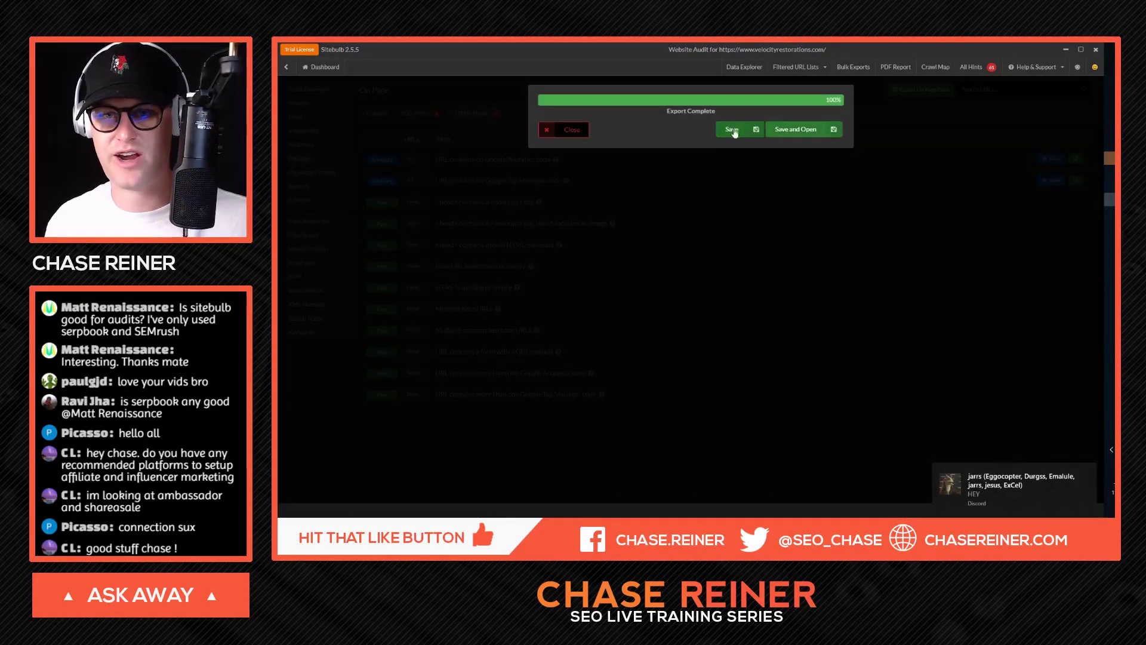
pyautogui.click(734, 131)
pyautogui.click(627, 268)
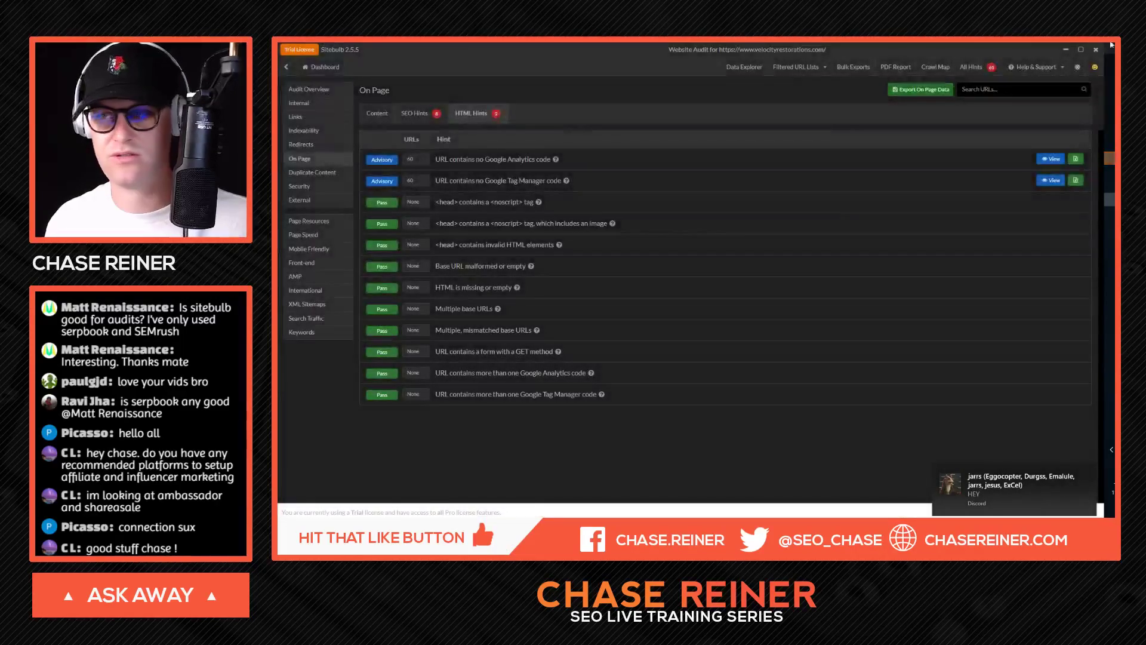
# Step: Search the computer for "restor"
pyautogui.press('super')
pyautogui.write('restor')
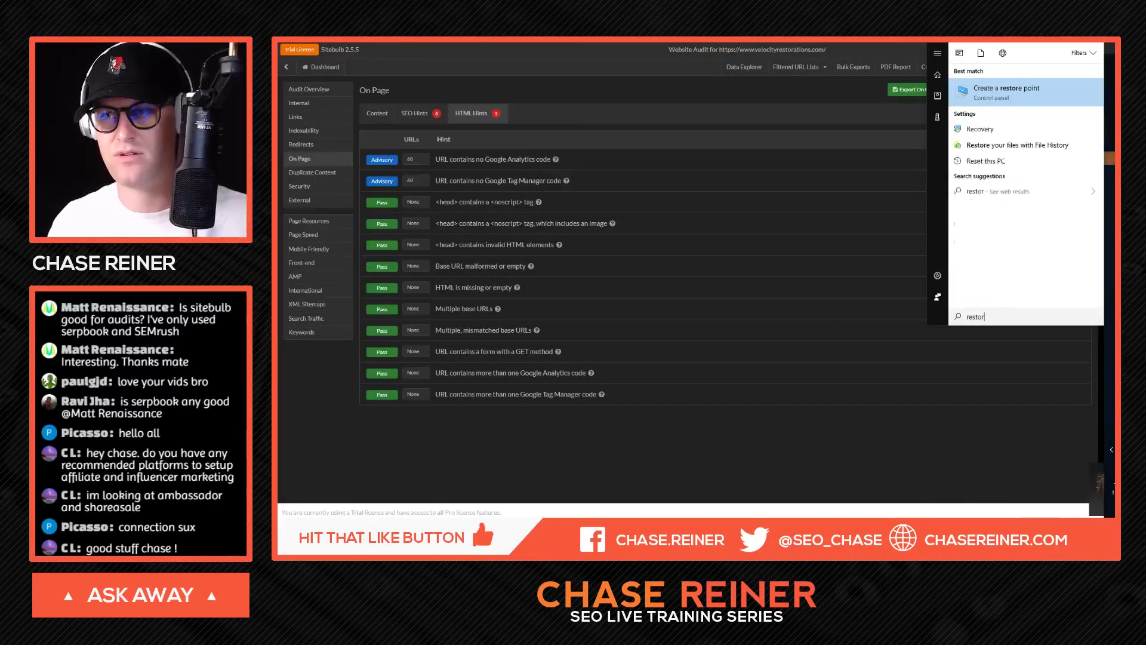
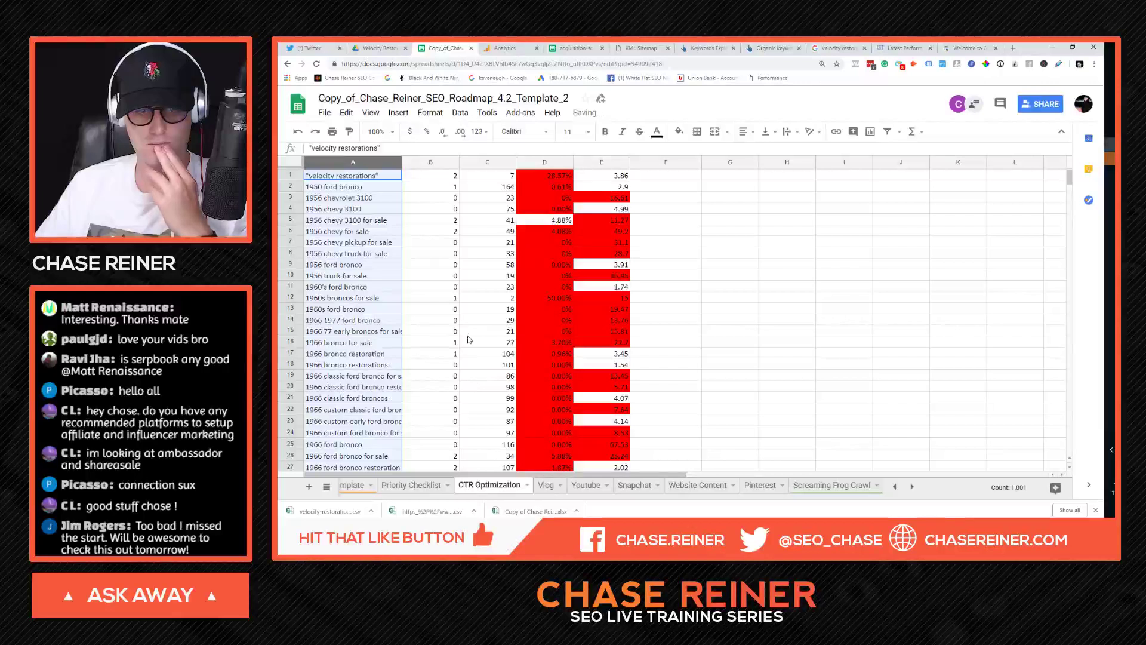
# Step: Undo the latest edits on the CTR Optimization sheet, back to before the keyword metrics were pasted beside the queries
pyautogui.scroll(-7, 547, 299)
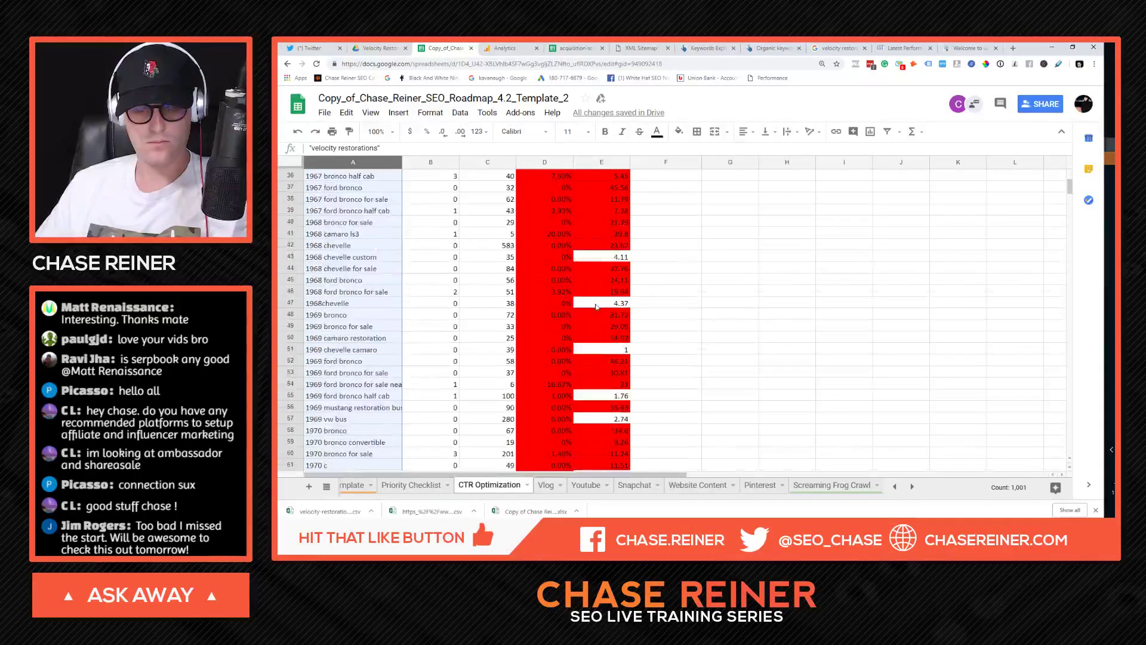
pyautogui.hotkey('ctrl', 'z')
pyautogui.scroll(5, 596, 307)
pyautogui.scroll(3, 730, 304)
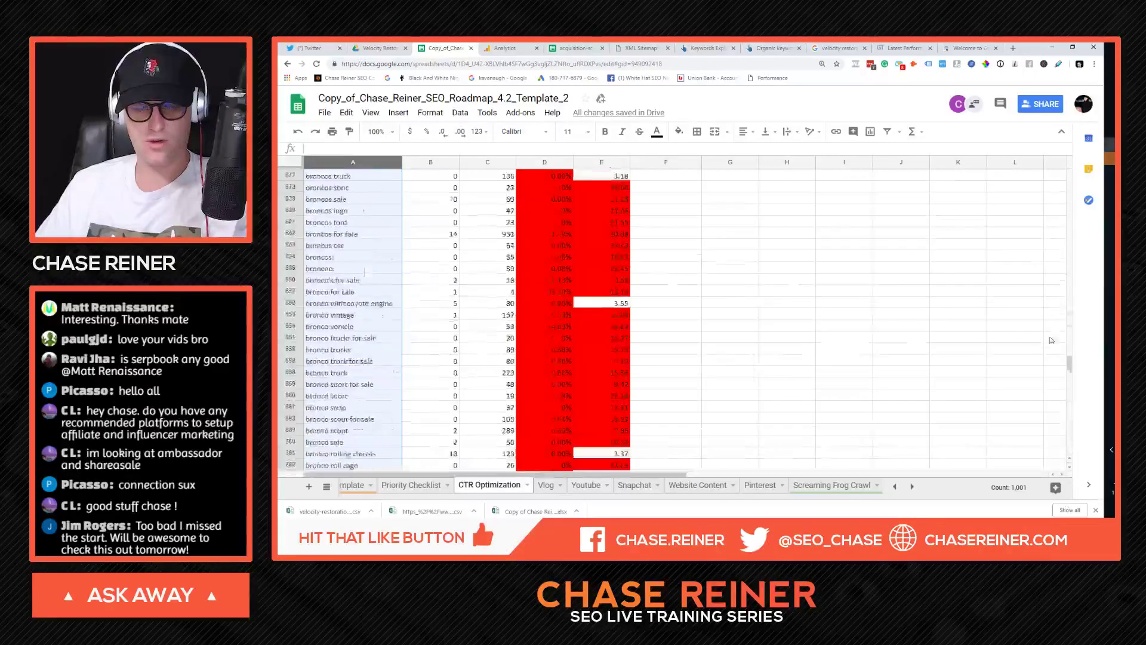
pyautogui.hotkey('ctrl', 'z')
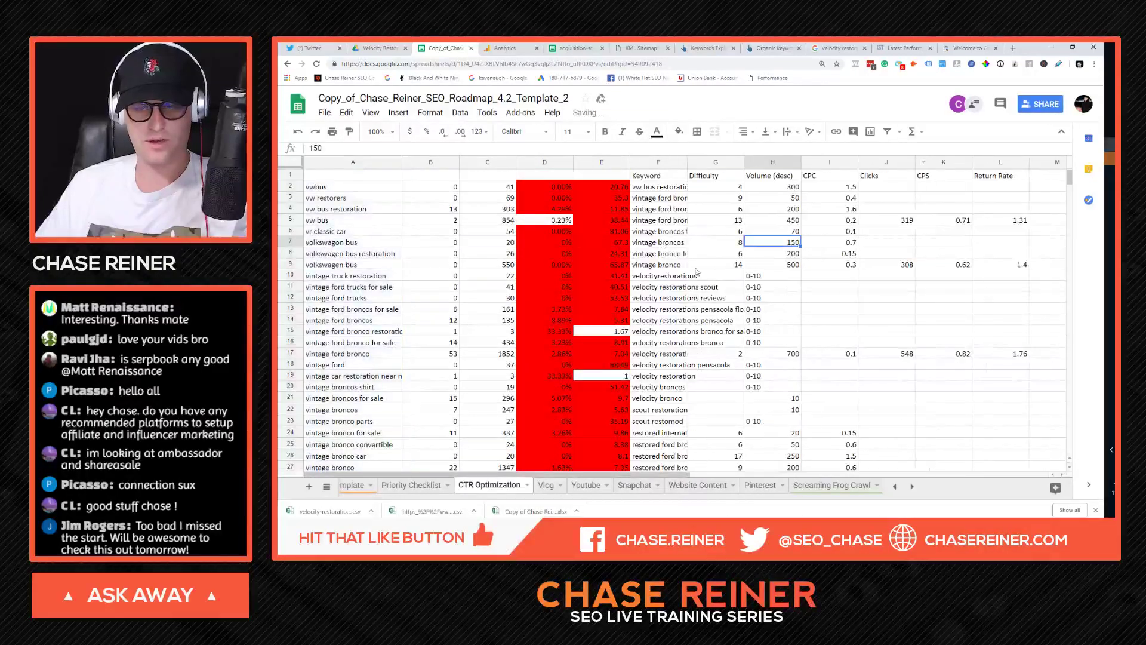
pyautogui.hotkey('ctrl', 'z')
pyautogui.hotkey('ctrl', 'z')
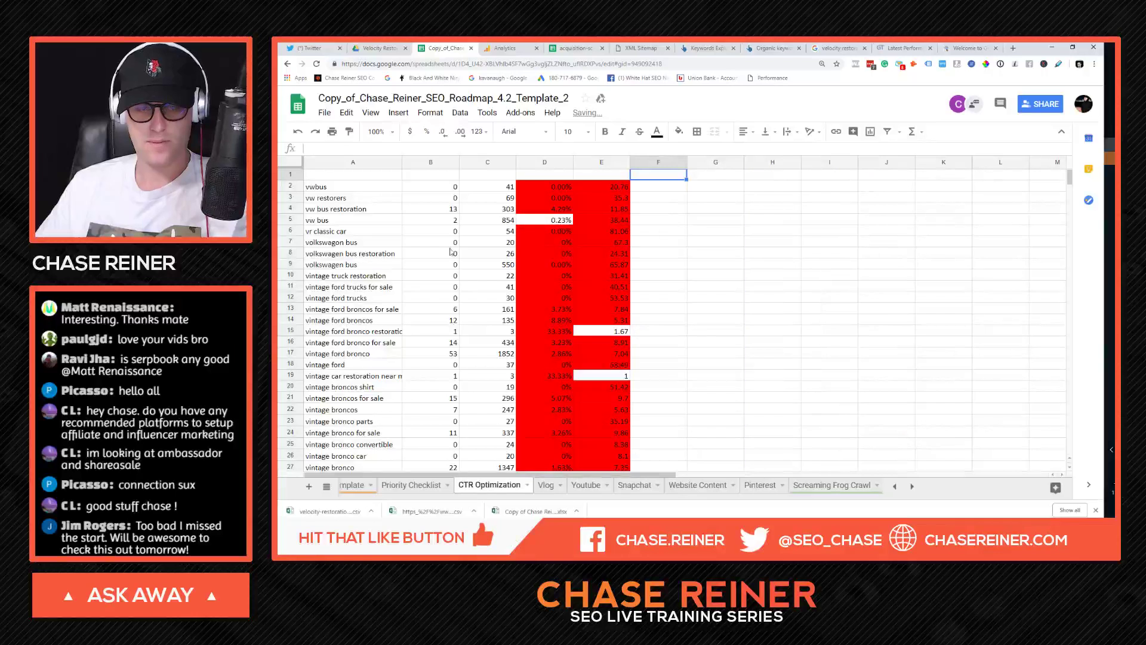
# Step: Examine the sorted query list on the CTR Optimization sheet, including the rows around the misplaced Query header row
pyautogui.click(324, 208)
pyautogui.hotkey('alt', 'Tab')
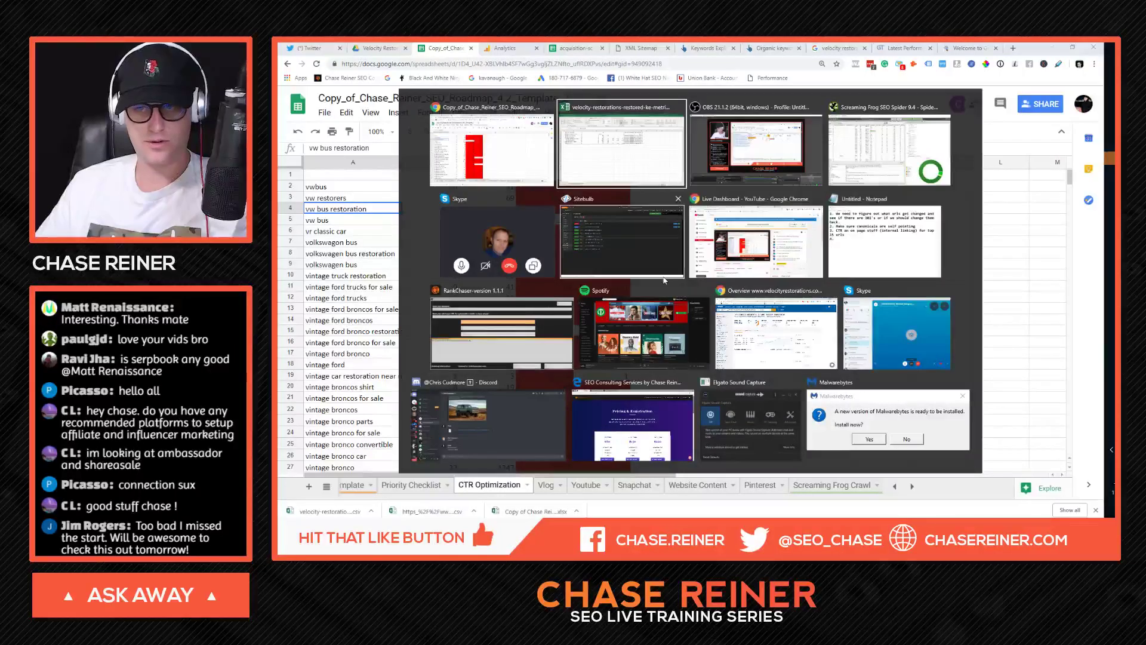
pyautogui.scroll(-3, 321, 345)
pyautogui.scroll(-19, 320, 344)
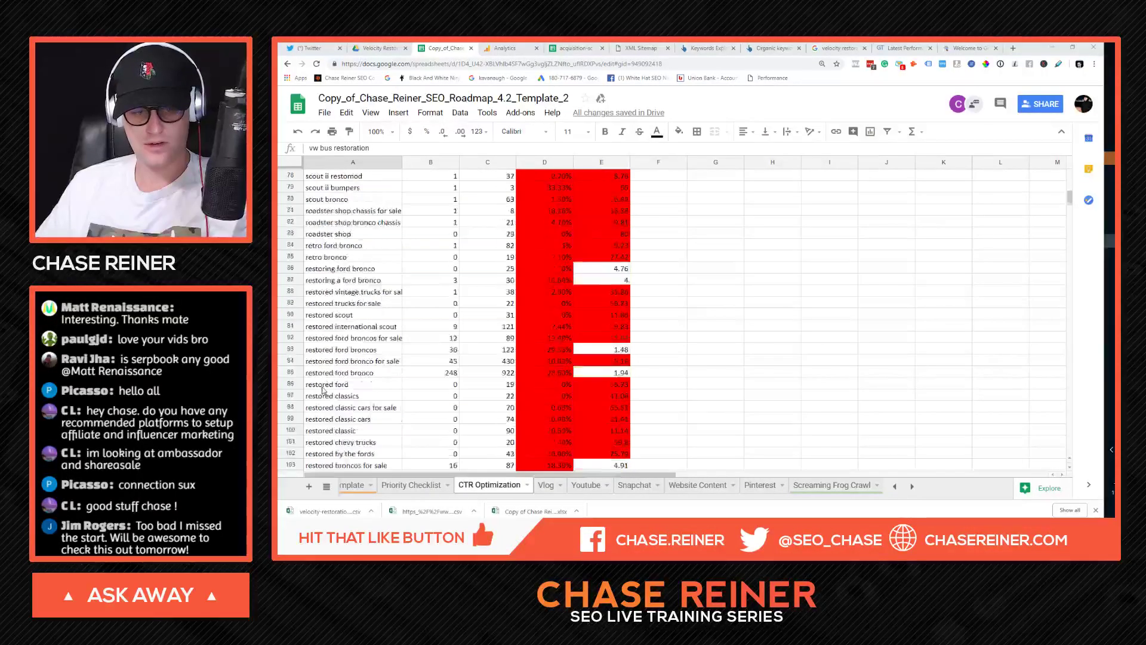
pyautogui.scroll(-4, 309, 402)
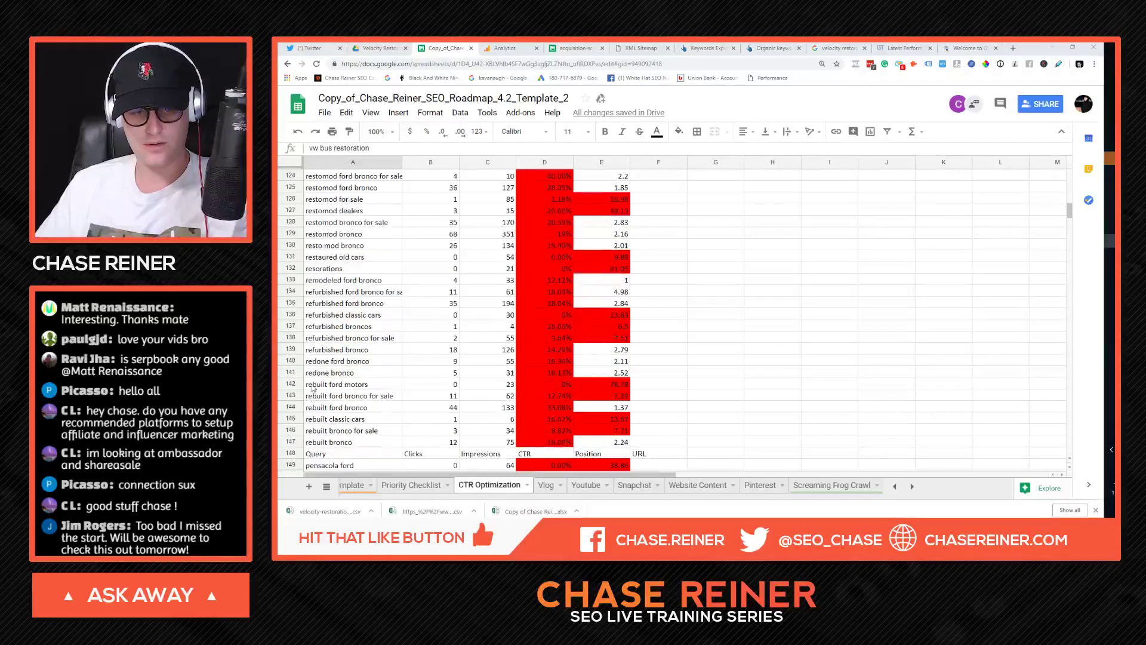
pyautogui.click(292, 338)
pyautogui.scroll(-10, 714, 374)
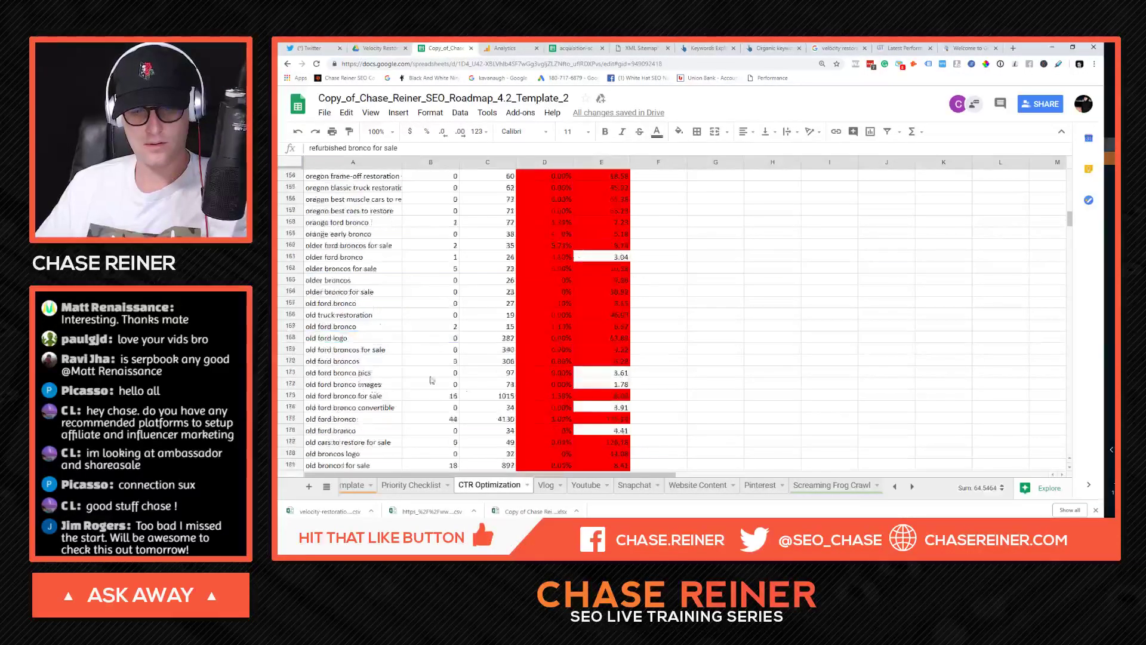
pyautogui.scroll(20, 737, 371)
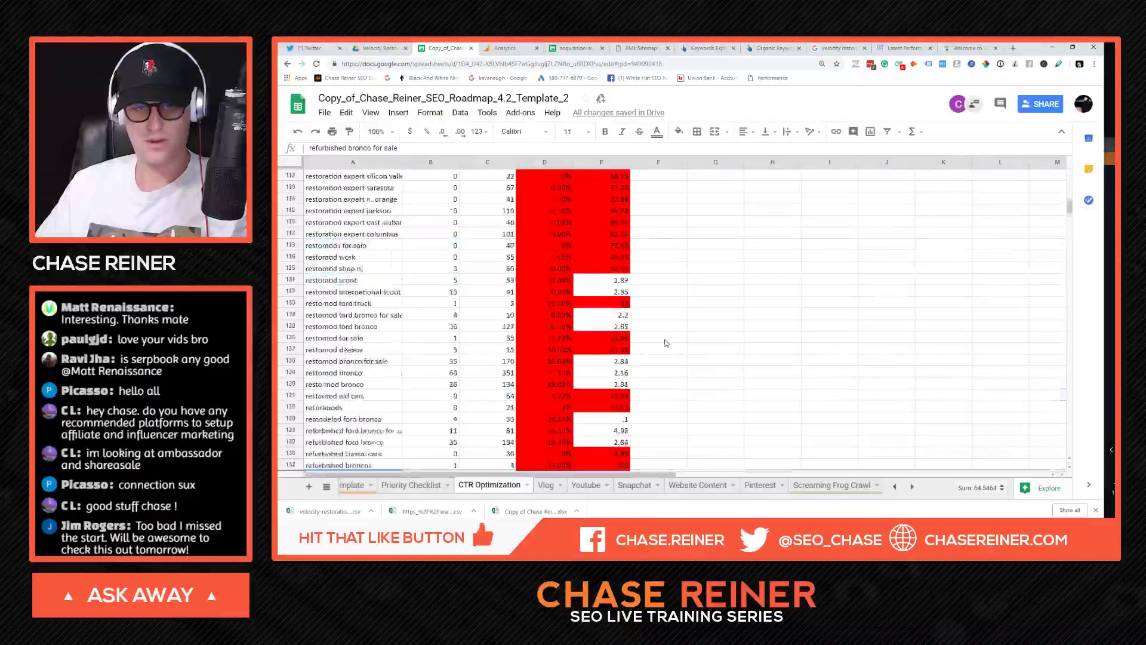
# Step: Undo the earlier sorts on the CTR Optimization sheet, back to the click-ordered queries with the header in row 1
pyautogui.click(680, 351)
pyautogui.hotkey('ctrl', 'z')
pyautogui.hotkey('ctrl', 'z')
pyautogui.hotkey('ctrl', 'z')
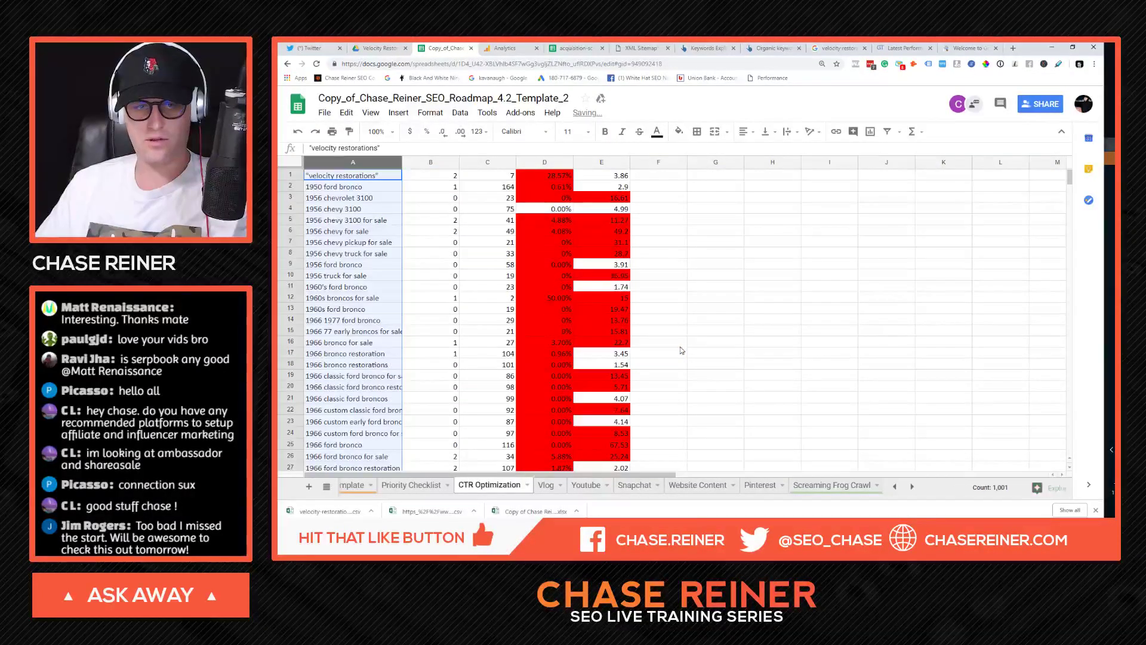
pyautogui.click(463, 301)
pyautogui.hotkey('ctrl', 'z')
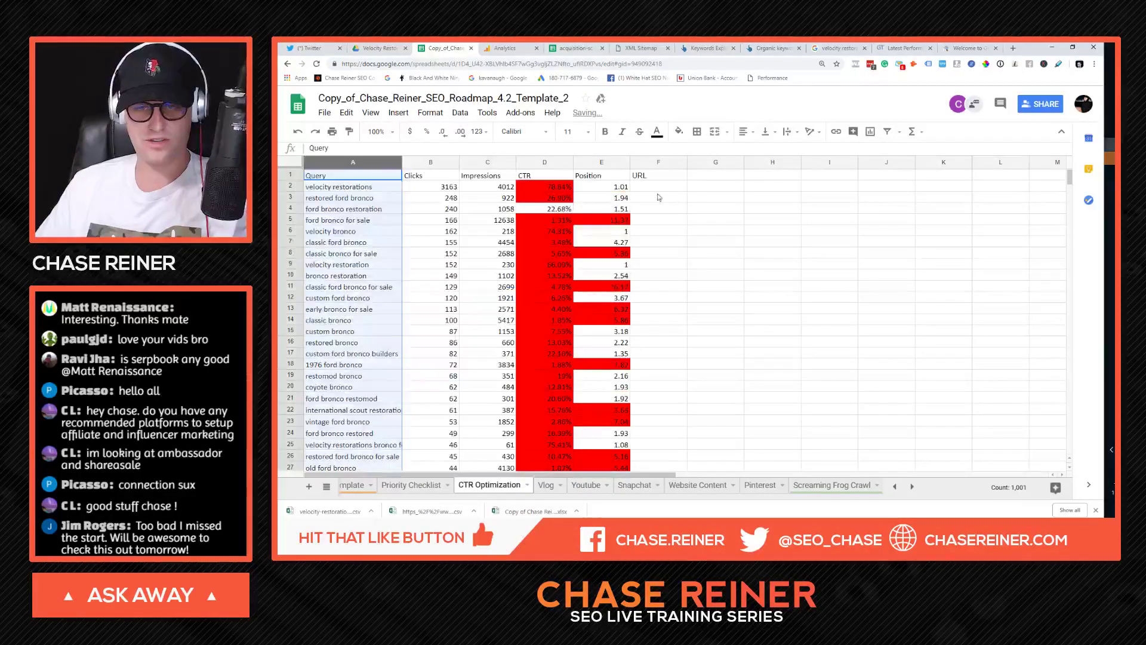
# Step: Delete rows 138 to 1001 from the CTR Optimization sheet
pyautogui.click(656, 189)
pyautogui.scroll(-20, 363, 204)
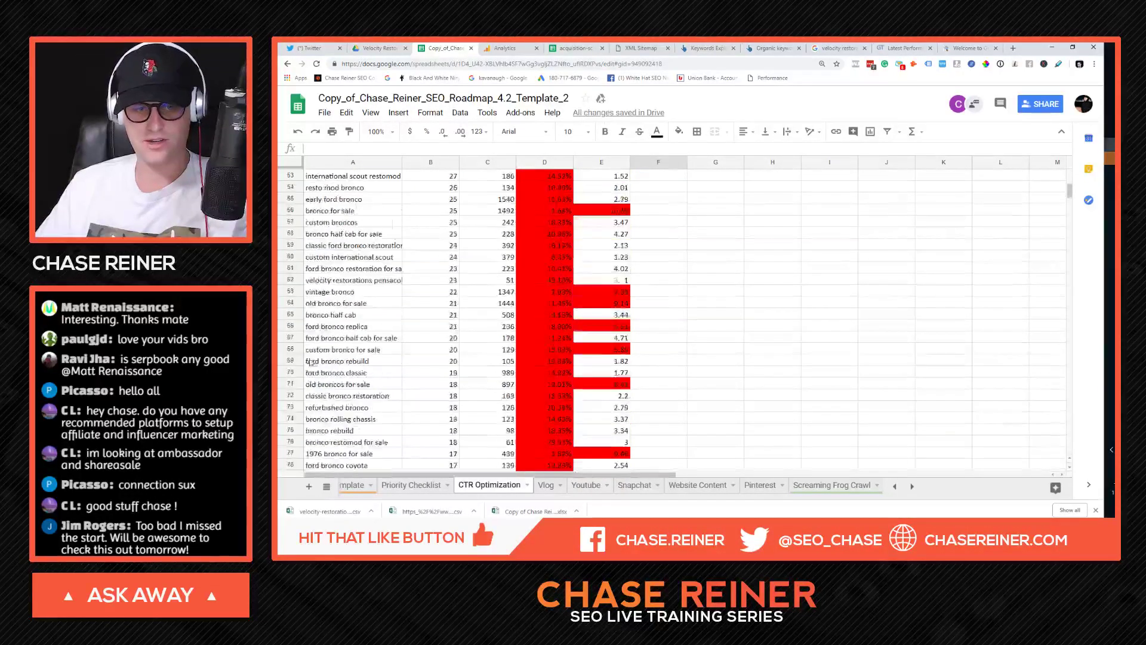
pyautogui.scroll(-5, 292, 393)
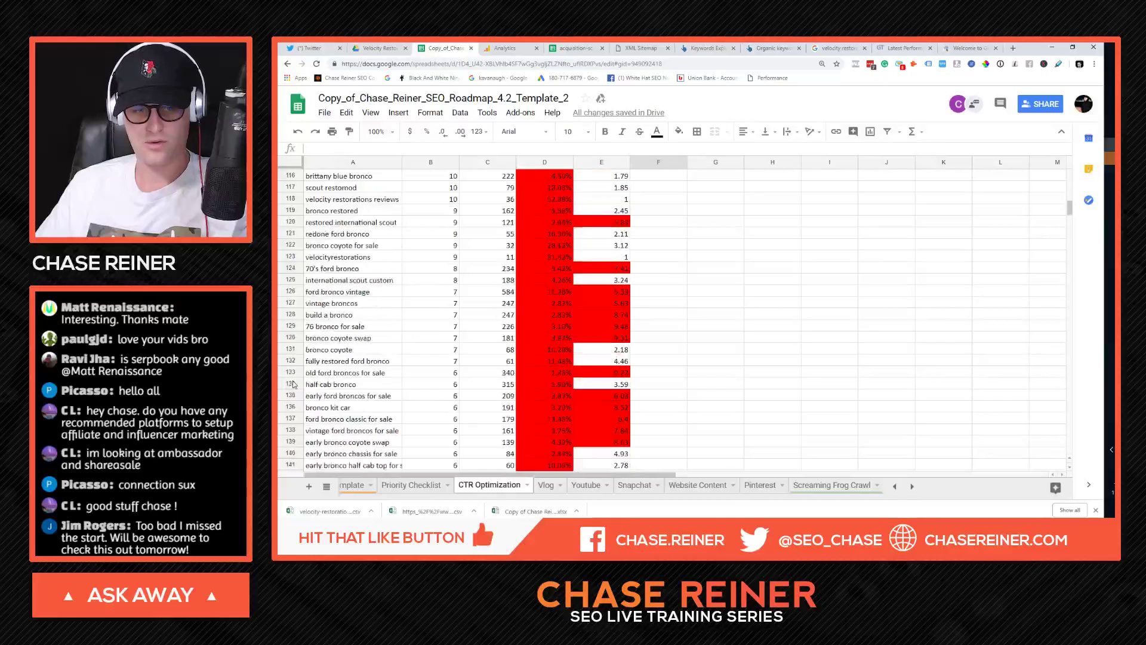
pyautogui.click(292, 408)
pyautogui.scroll(-14, 596, 298)
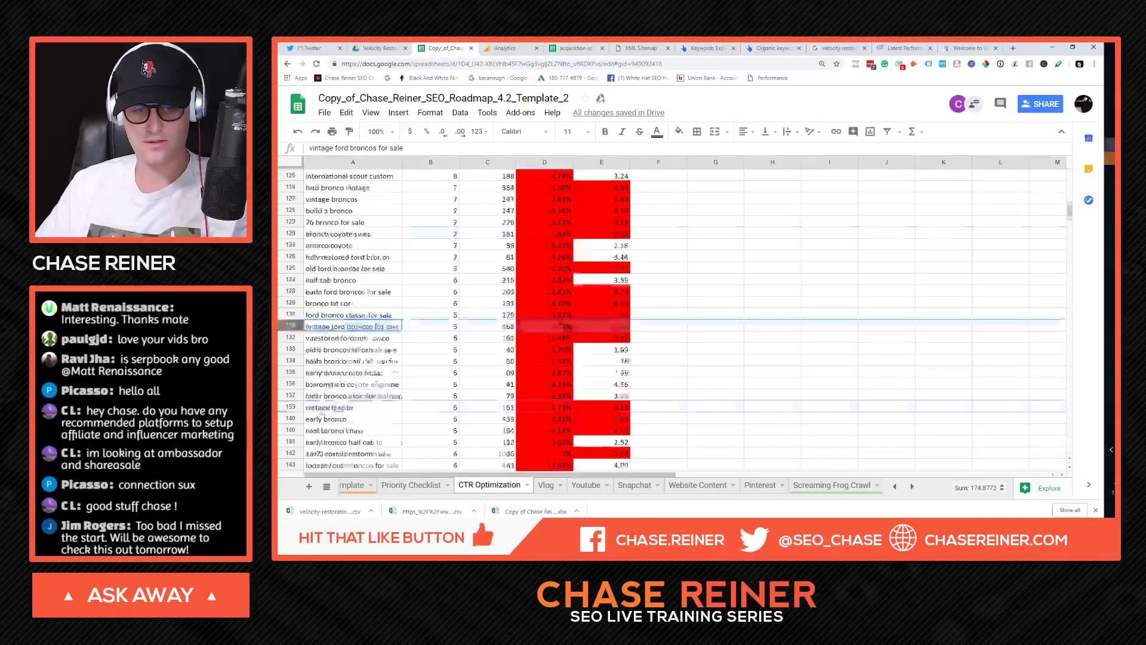
pyautogui.moveTo(1069, 231); pyautogui.dragTo(1062, 466)
pyautogui.keyDown('shift'); pyautogui.click(290, 441); pyautogui.keyUp('shift')
pyautogui.rightClick(292, 441)
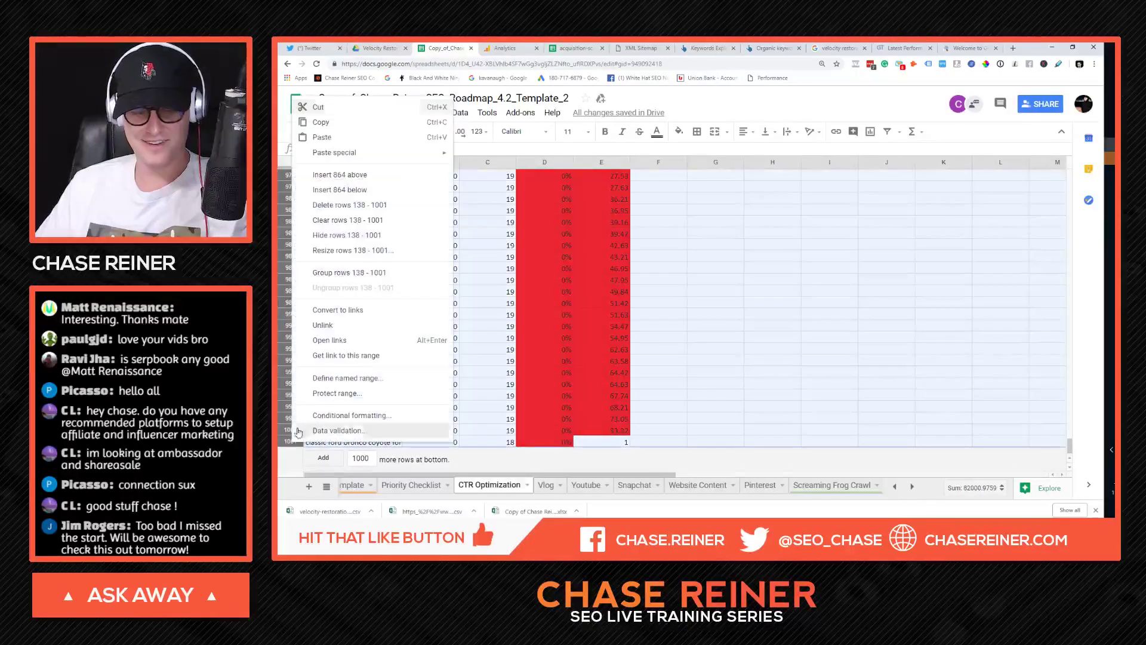
pyautogui.click(358, 206)
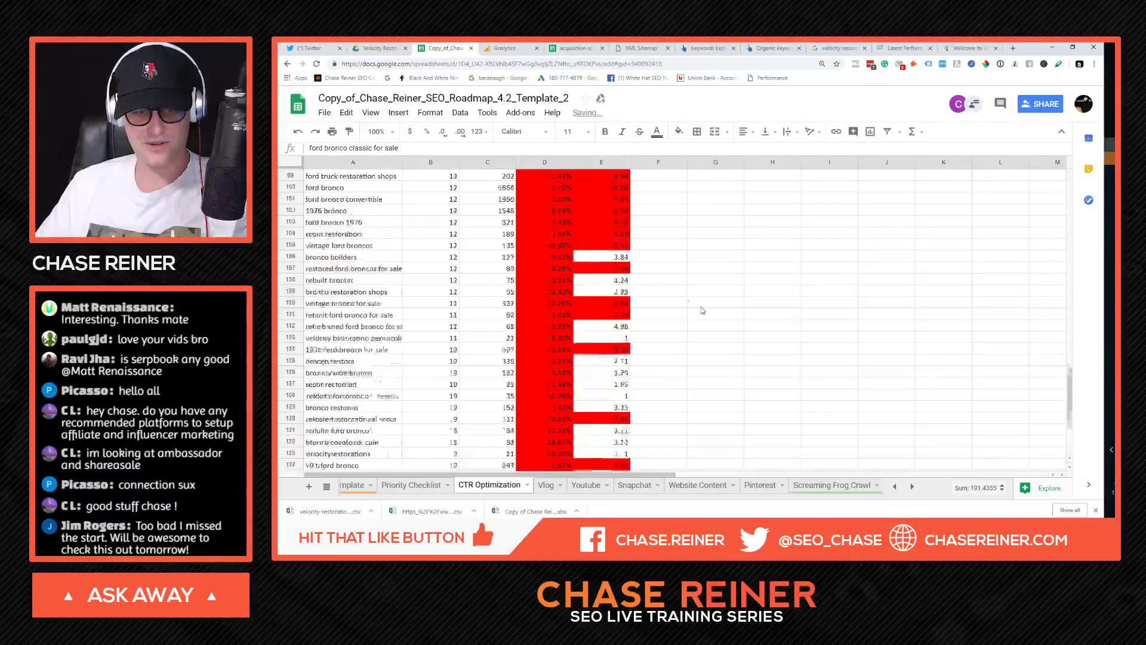
# Step: Delete the header row containing Query, Clicks, Impressions, CTR, Position and URL
pyautogui.moveTo(1068, 356); pyautogui.dragTo(1066, 185)
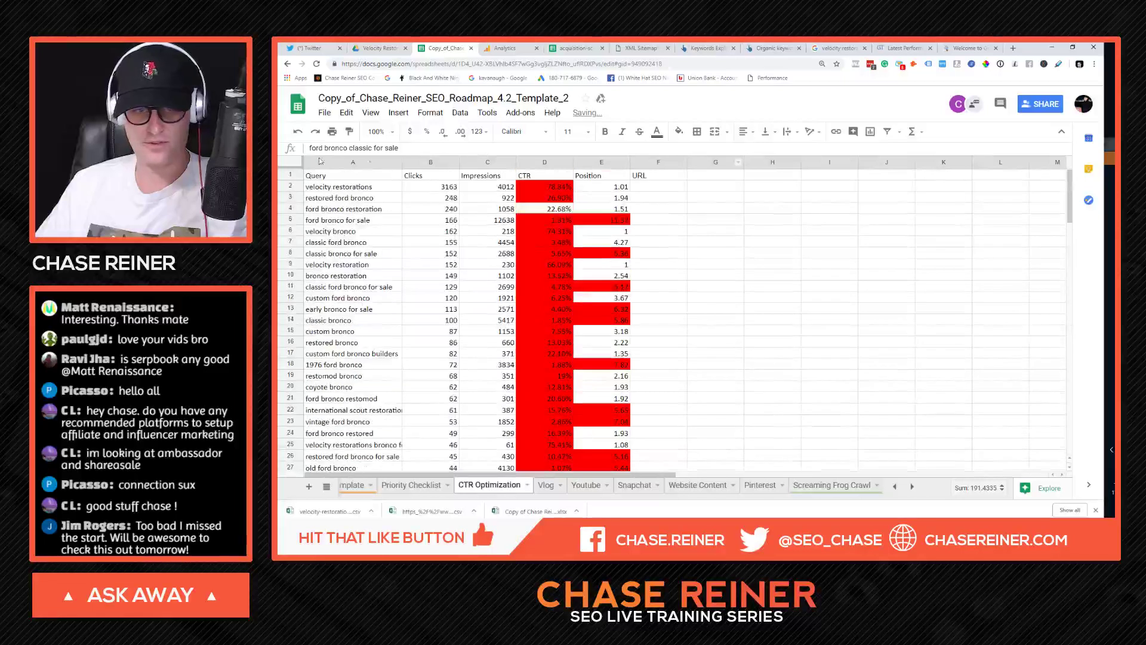
pyautogui.rightClick(382, 160)
pyautogui.click(352, 187)
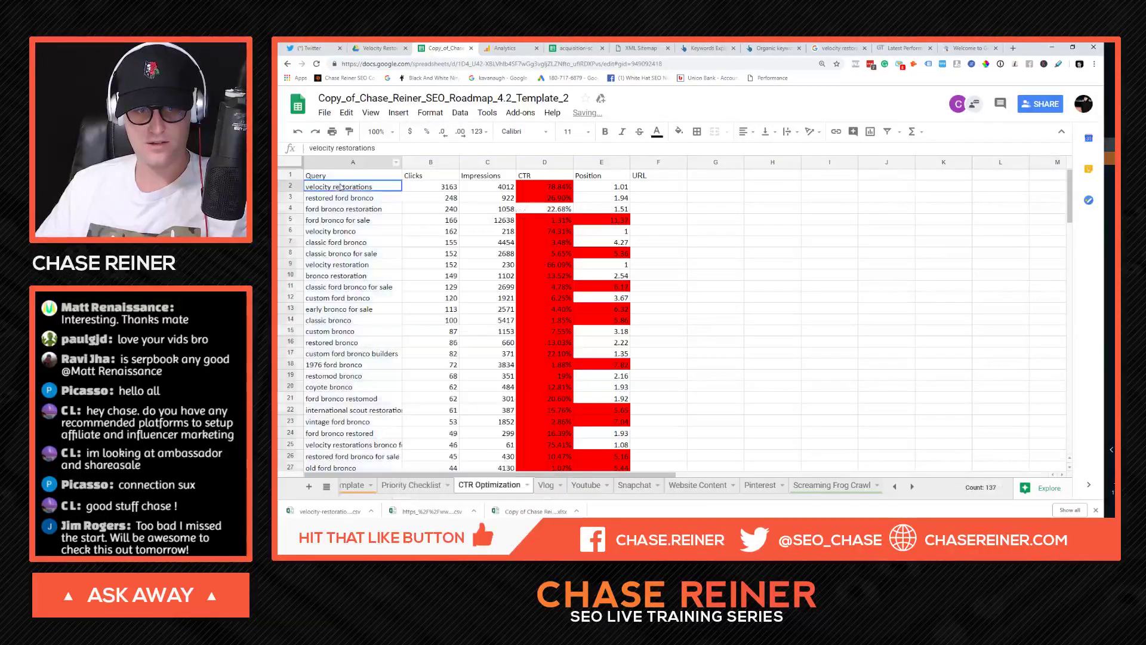
pyautogui.rightClick(285, 178)
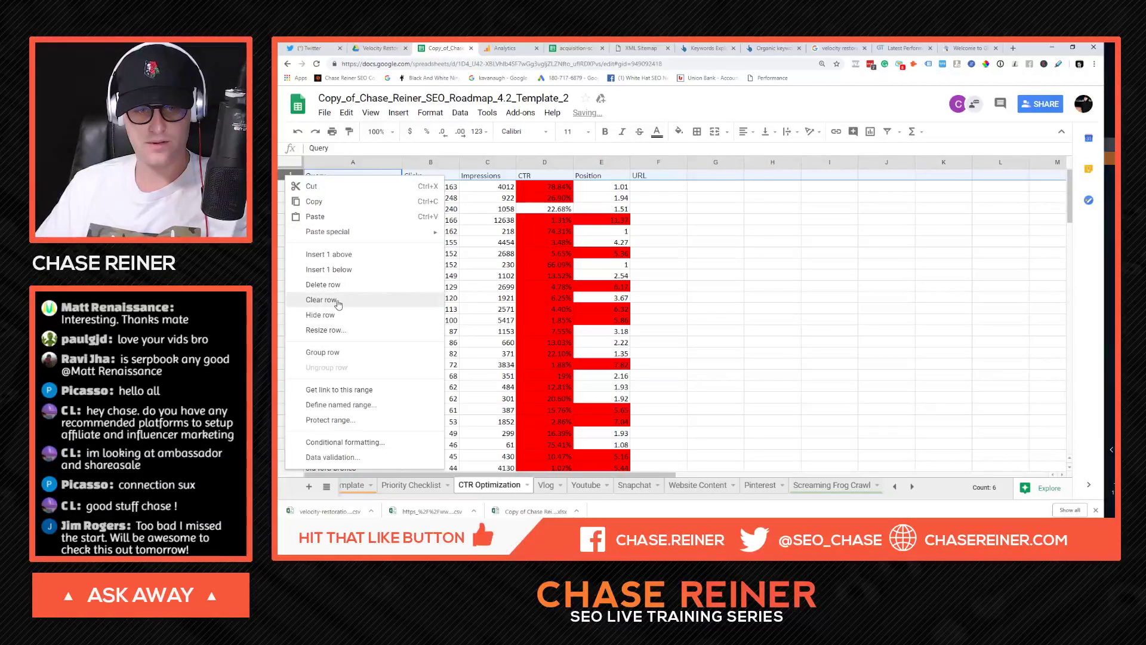
pyautogui.click(323, 284)
# Step: Sort the sheet by the query column from Z to A
pyautogui.click(395, 163)
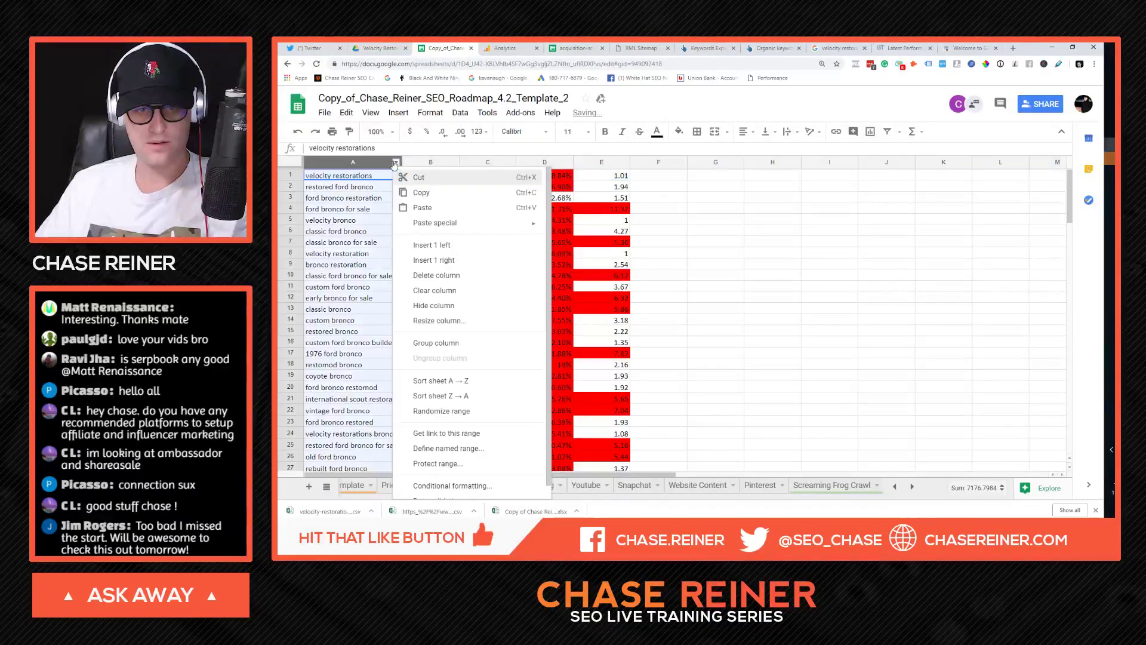
pyautogui.click(454, 395)
pyautogui.click(659, 264)
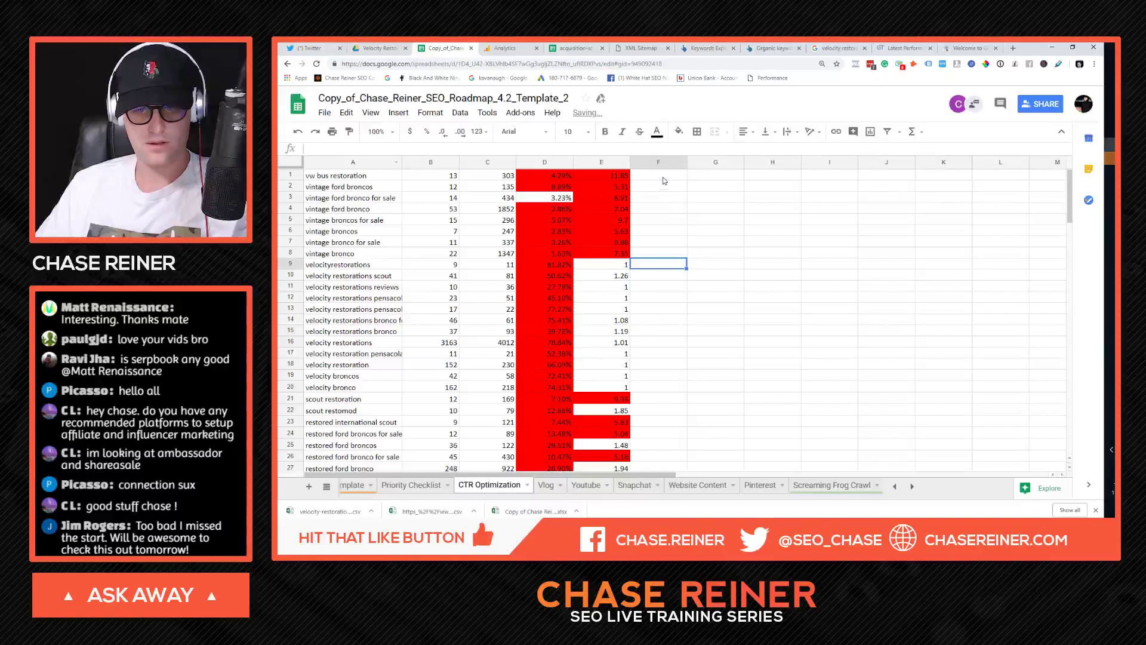
pyautogui.click(664, 181)
pyautogui.hotkey('ctrl', 'v')
pyautogui.click(680, 242)
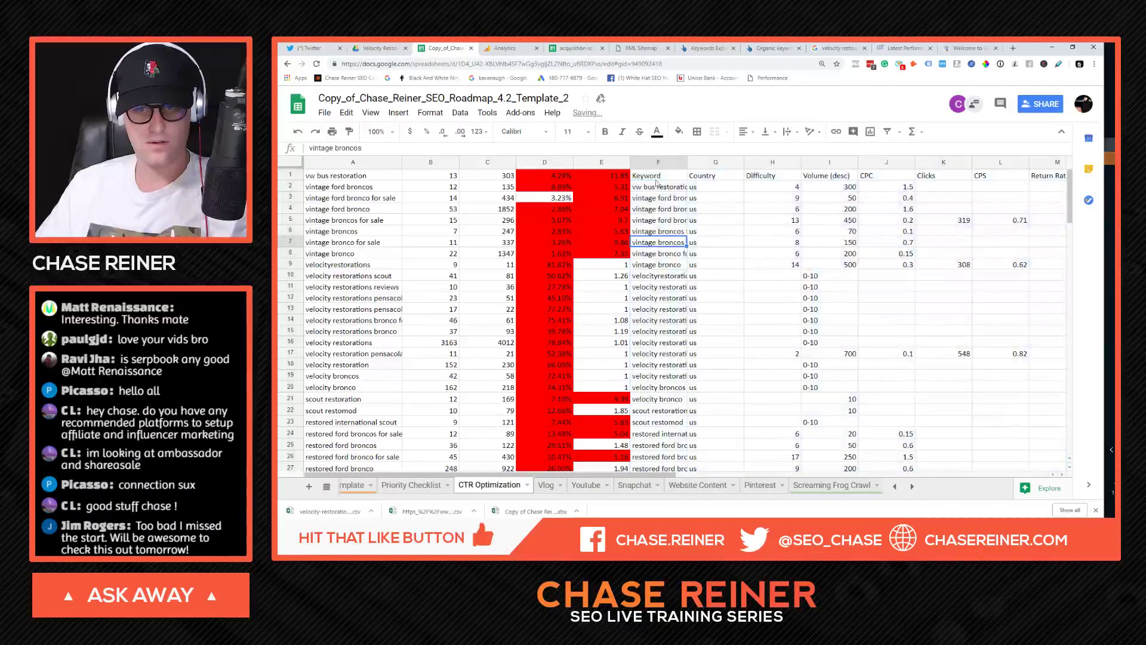
pyautogui.hotkey('ctrl', 'z')
# Step: Insert an empty row above the first query and paste the copied keyword metrics starting at cell F1
pyautogui.click(287, 175)
pyautogui.rightClick(285, 176)
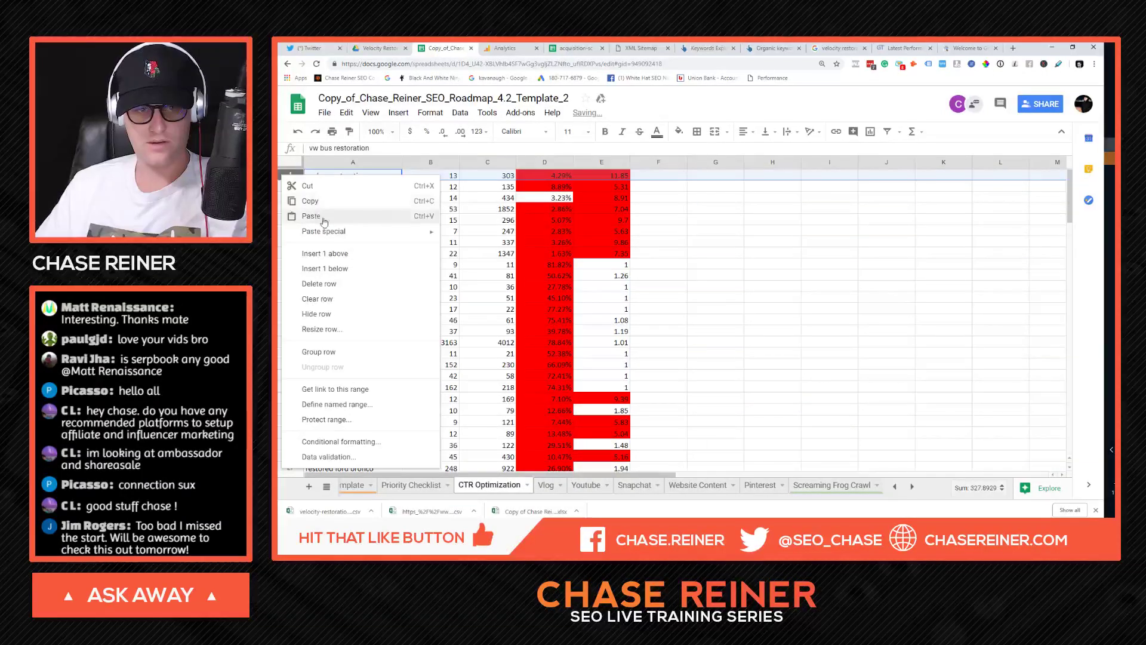
pyautogui.click(337, 254)
pyautogui.click(658, 174)
pyautogui.hotkey('ctrl', 'v')
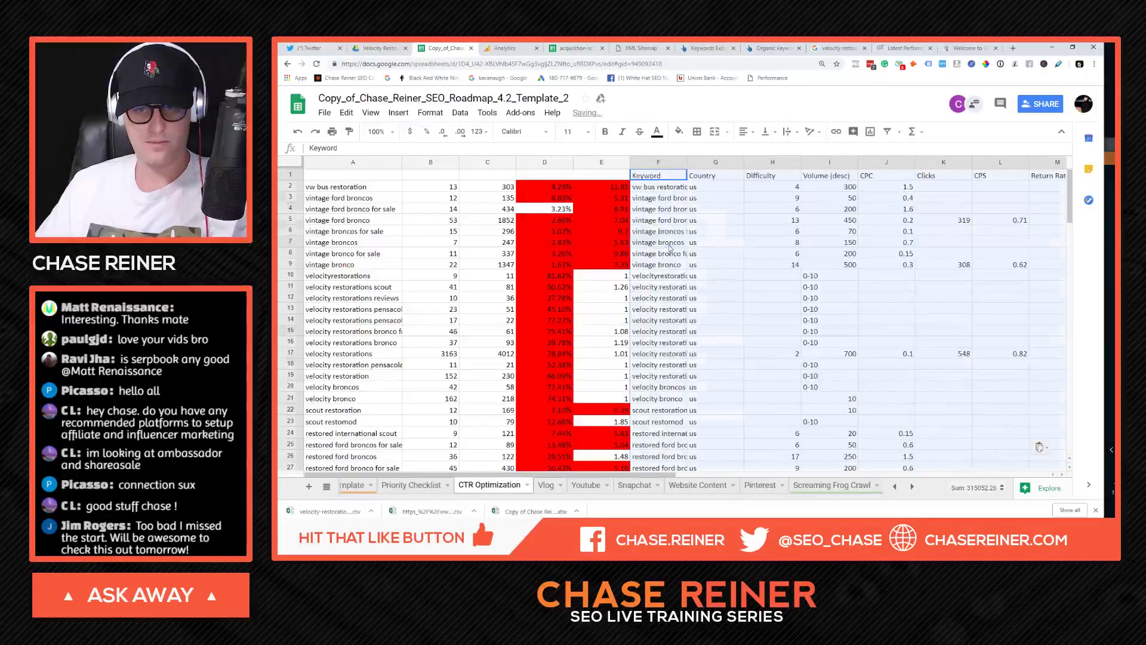
# Step: Delete the Country column from the pasted keyword metrics
pyautogui.click(707, 162)
pyautogui.rightClick(707, 162)
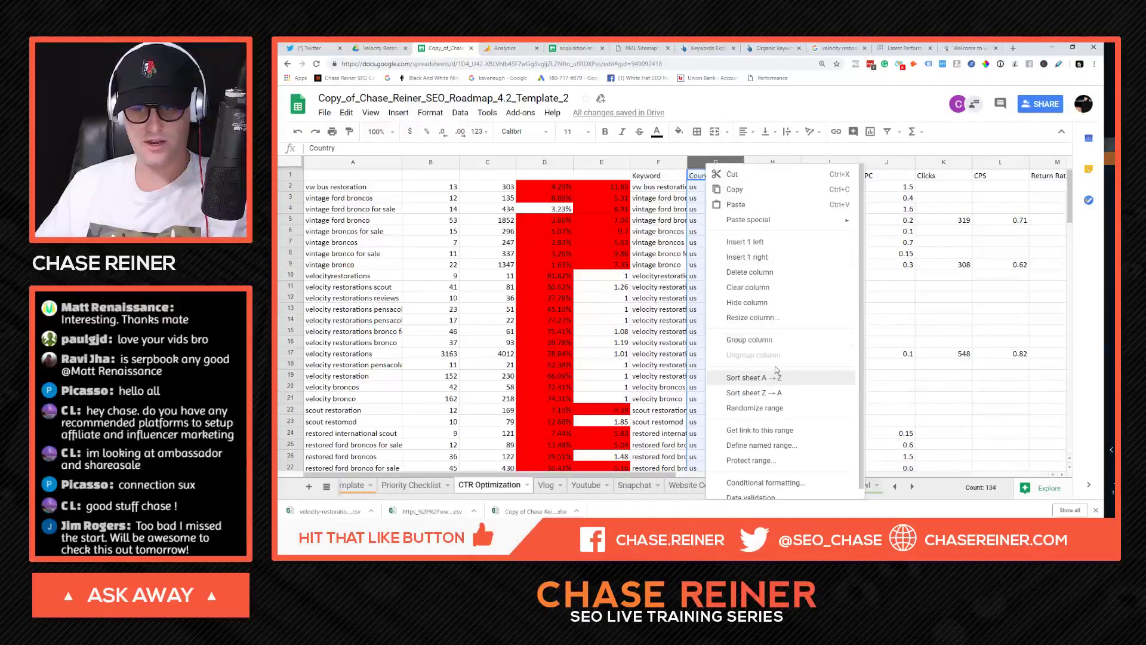
pyautogui.click(762, 273)
pyautogui.click(754, 250)
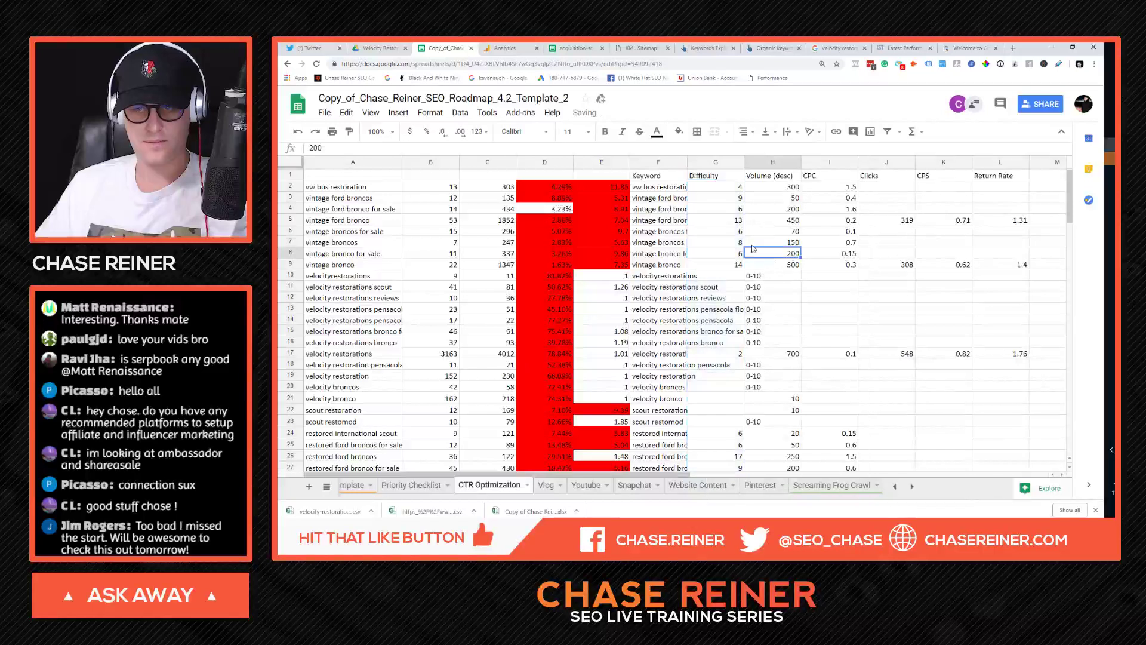
# Step: Widen the pasted Keyword column to compare it with the queries in column A, and delete that duplicate column
pyautogui.moveTo(687, 162); pyautogui.dragTo(706, 163)
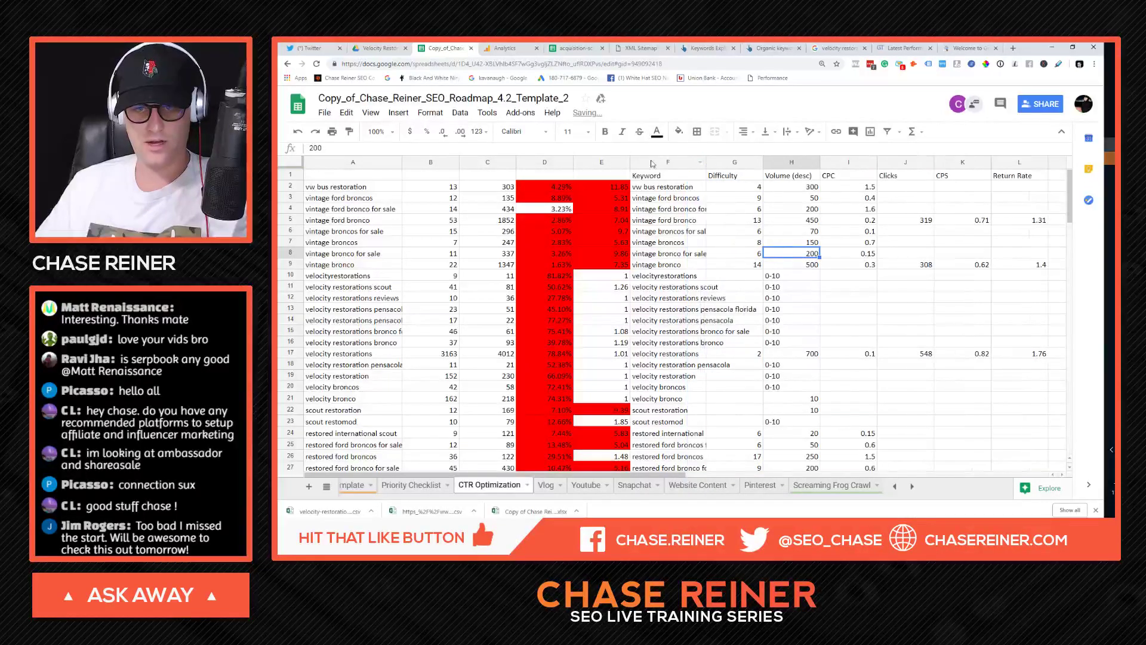
pyautogui.click(656, 162)
pyautogui.rightClick(657, 163)
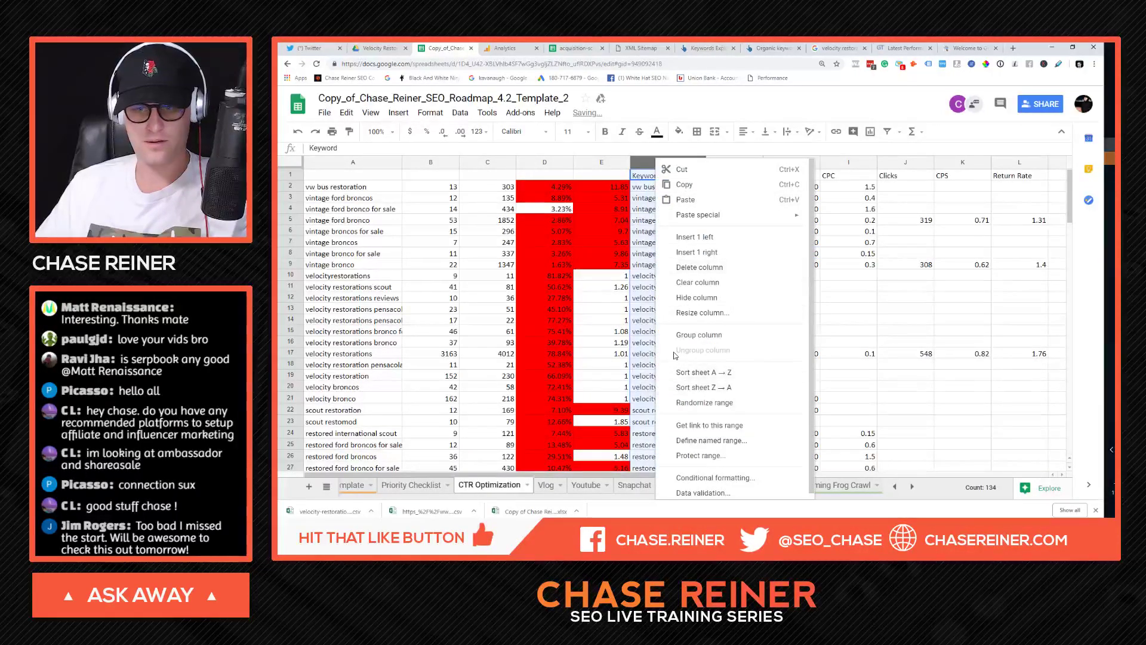
pyautogui.click(645, 333)
pyautogui.click(679, 222)
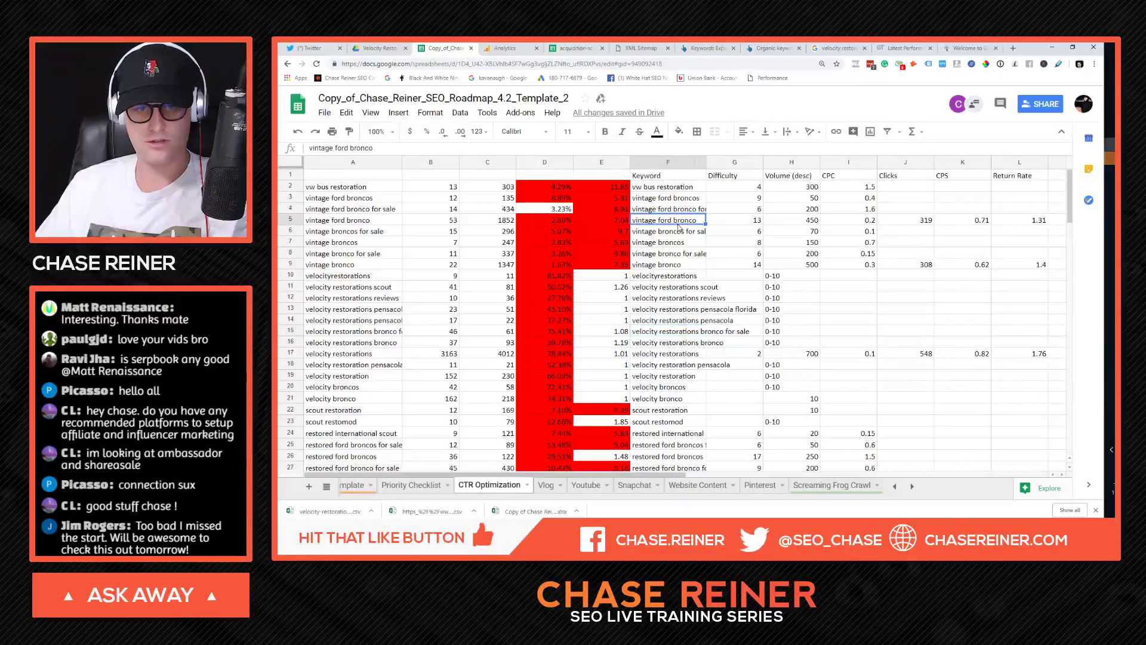
pyautogui.click(680, 163)
pyautogui.rightClick(680, 162)
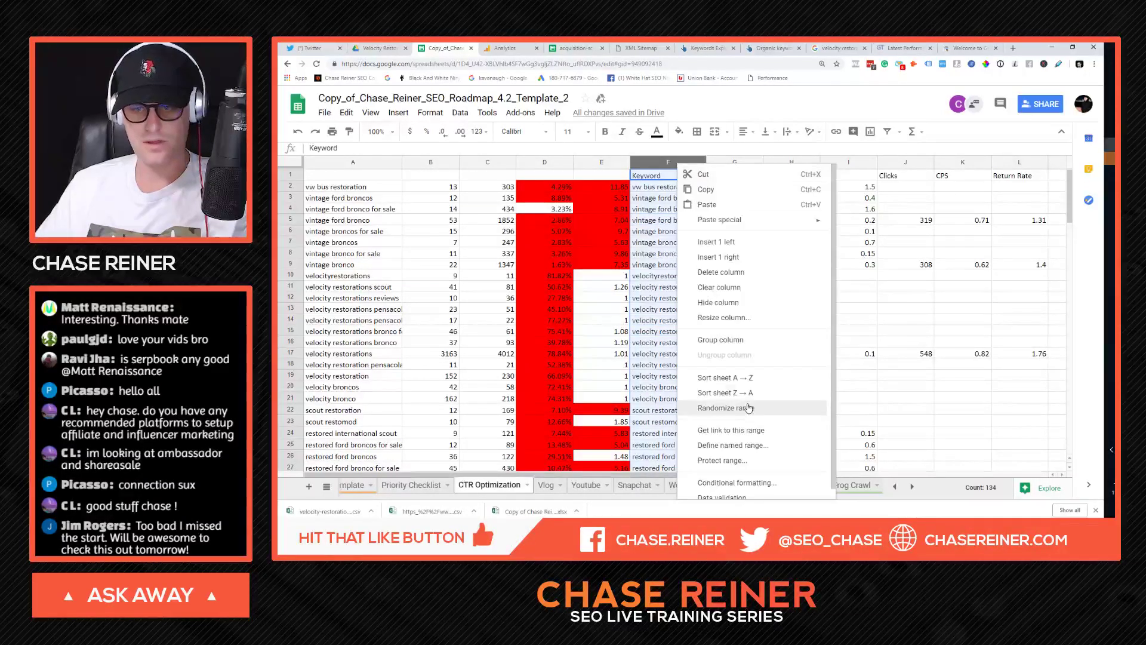
pyautogui.scroll(-1, 734, 331)
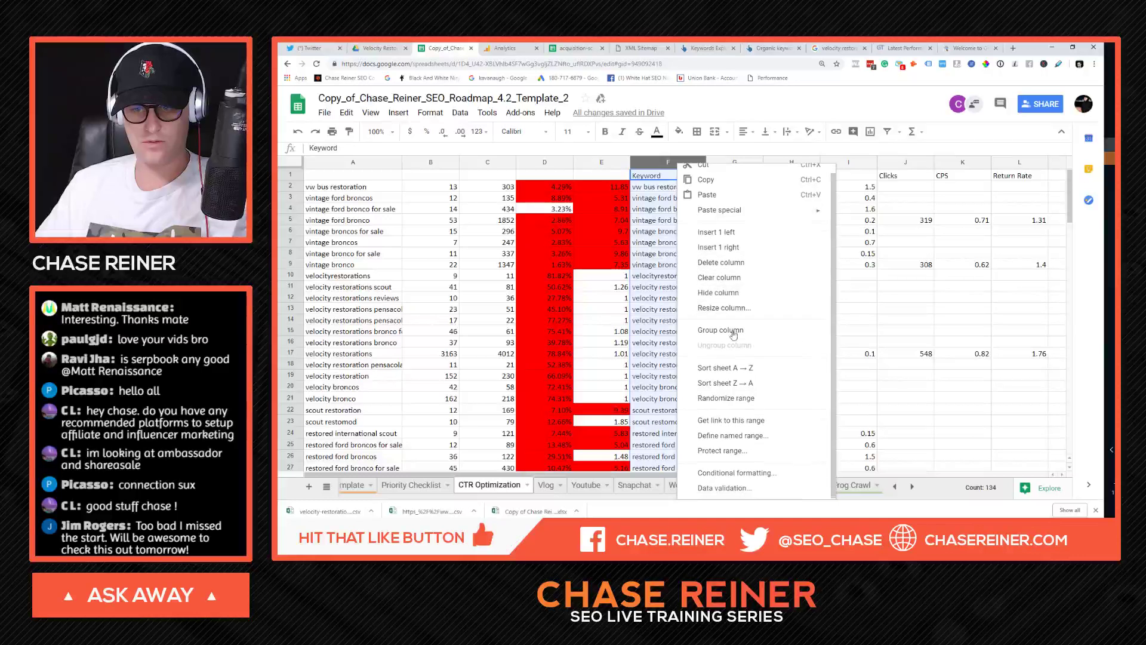
pyautogui.click(720, 263)
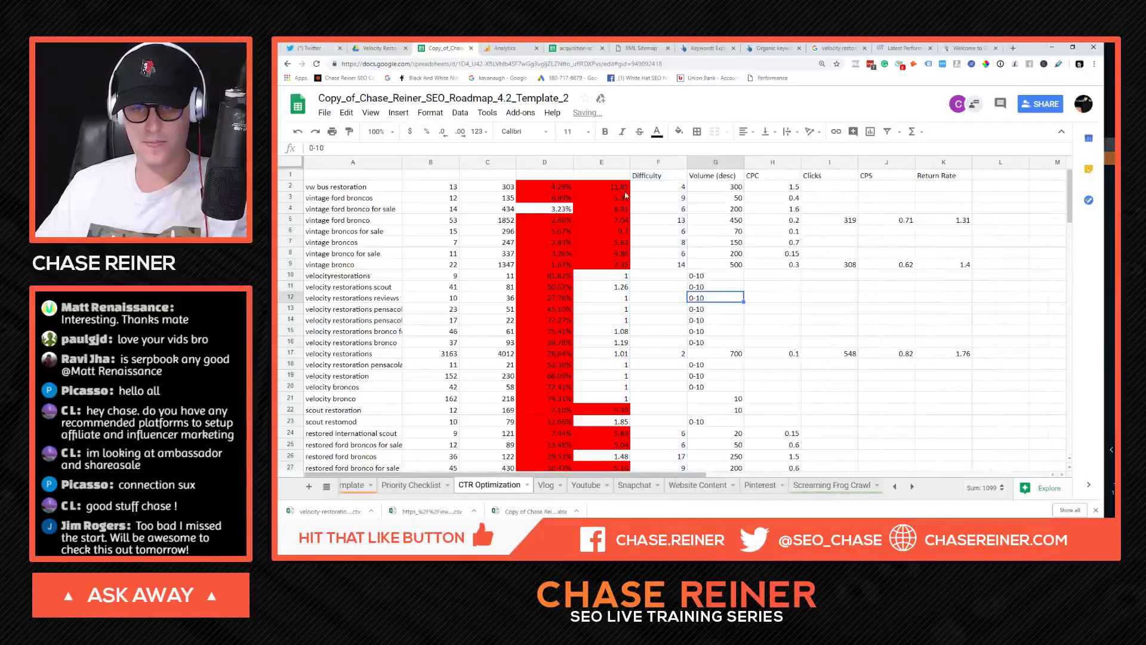
# Step: Enter the headers clicks, impresions, ctr and pos in cells B1 through E1
pyautogui.click(449, 176)
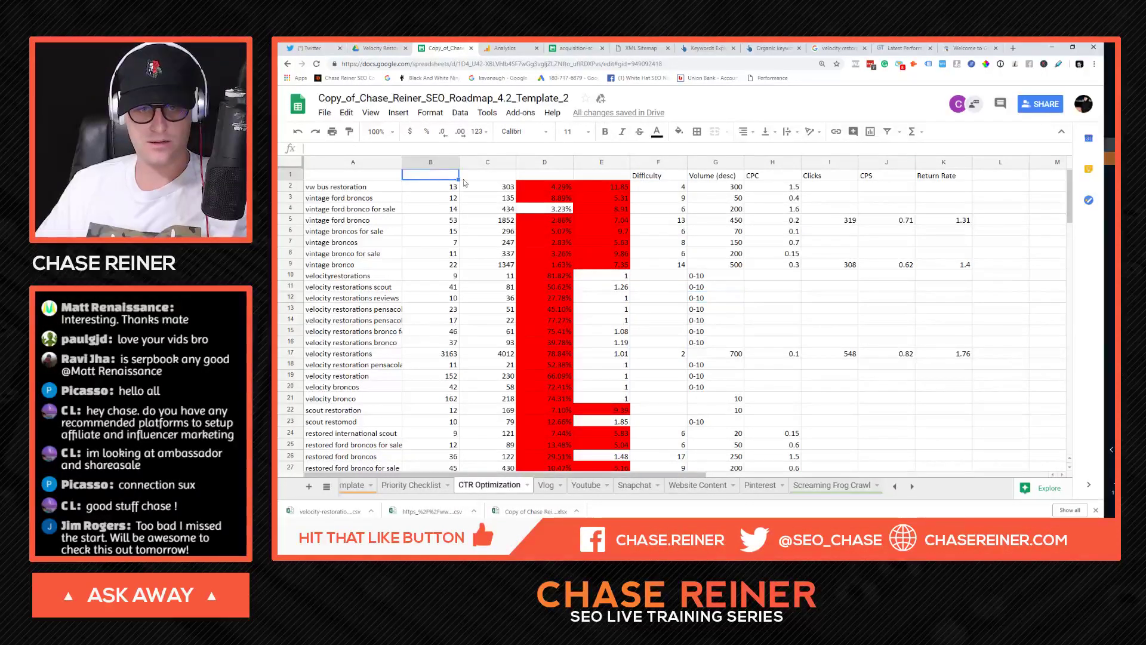
pyautogui.write('[')
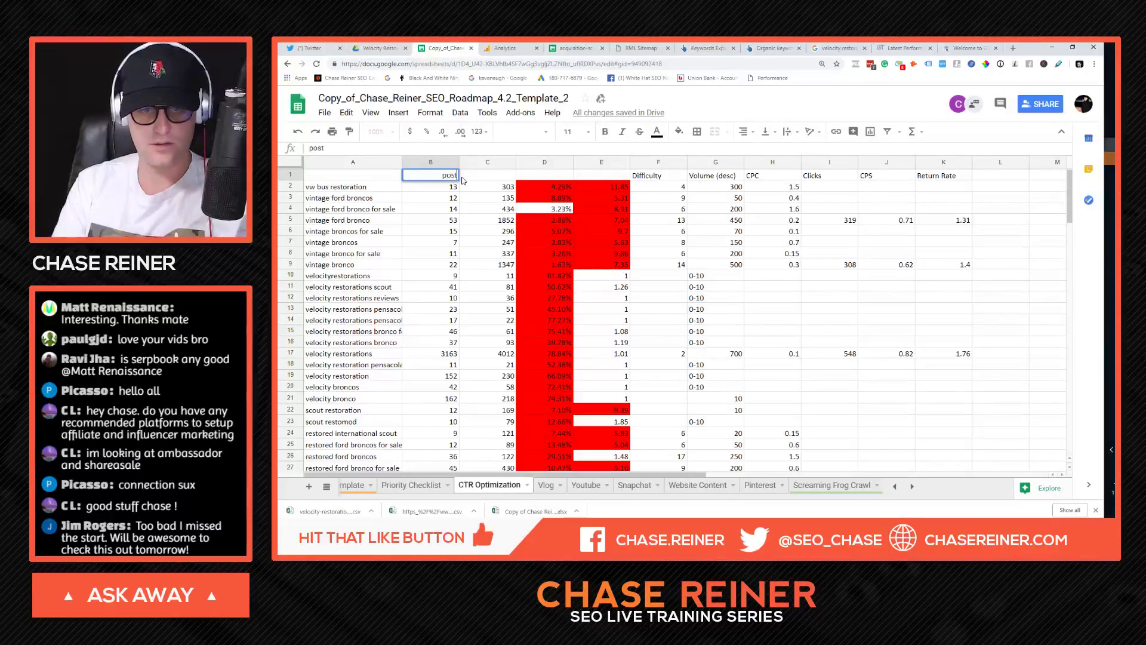
pyautogui.press('Tab')
pyautogui.write('impresi')
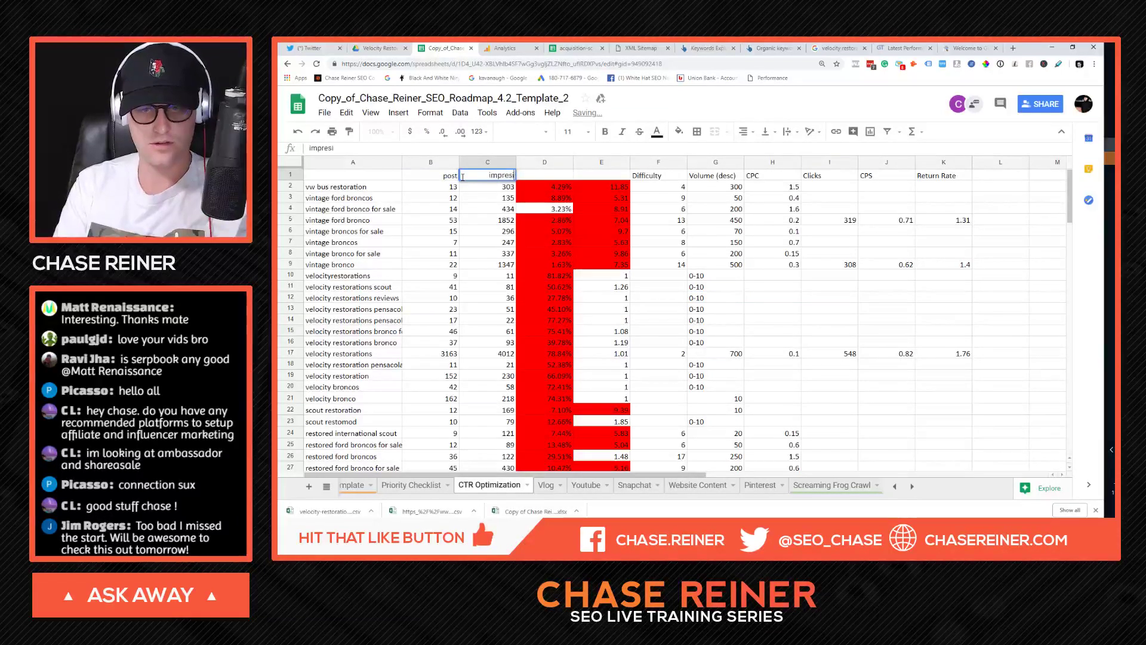
pyautogui.write('ons')
pyautogui.press('Tab')
pyautogui.write('c')
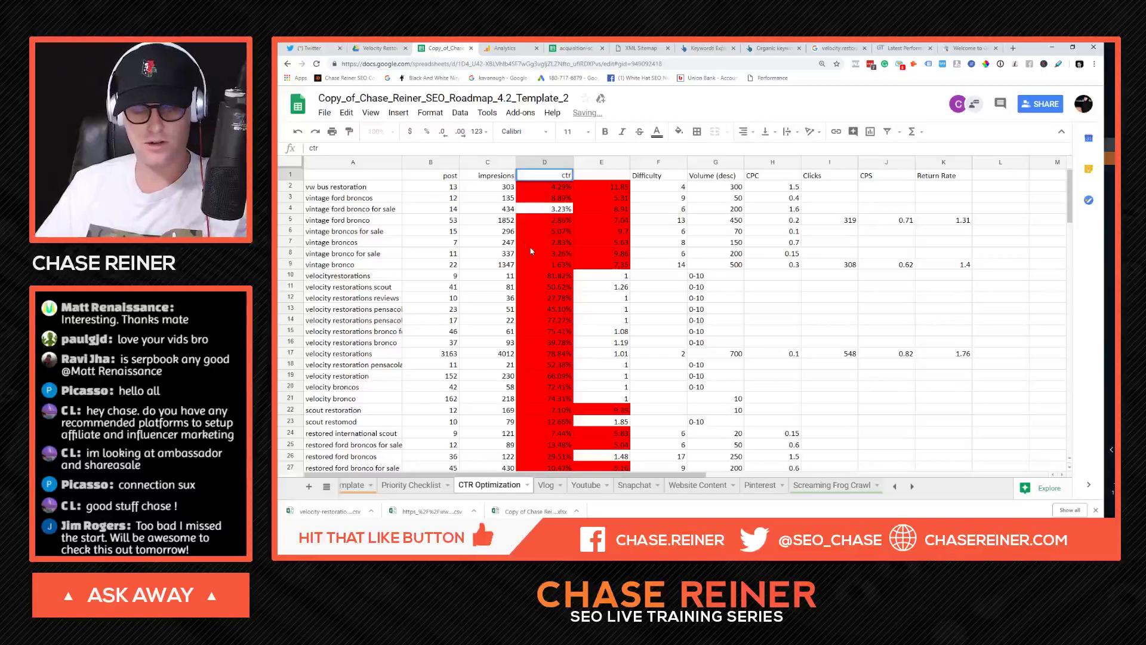
pyautogui.press('Tab')
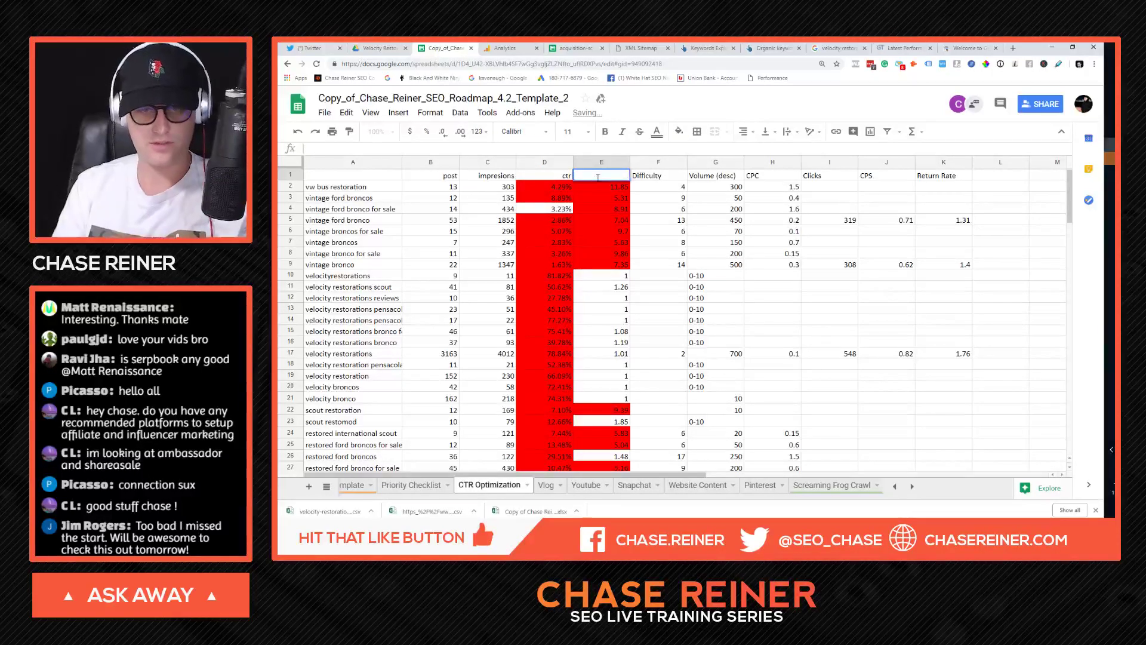
pyautogui.write('pos')
pyautogui.click(446, 175)
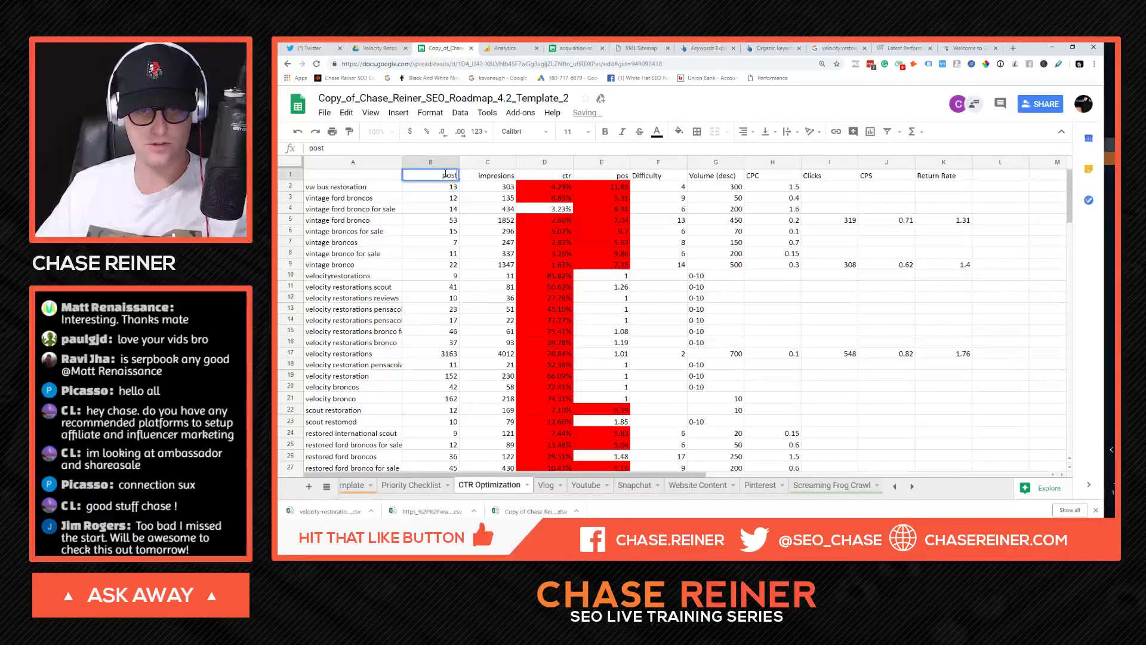
pyautogui.click(457, 298)
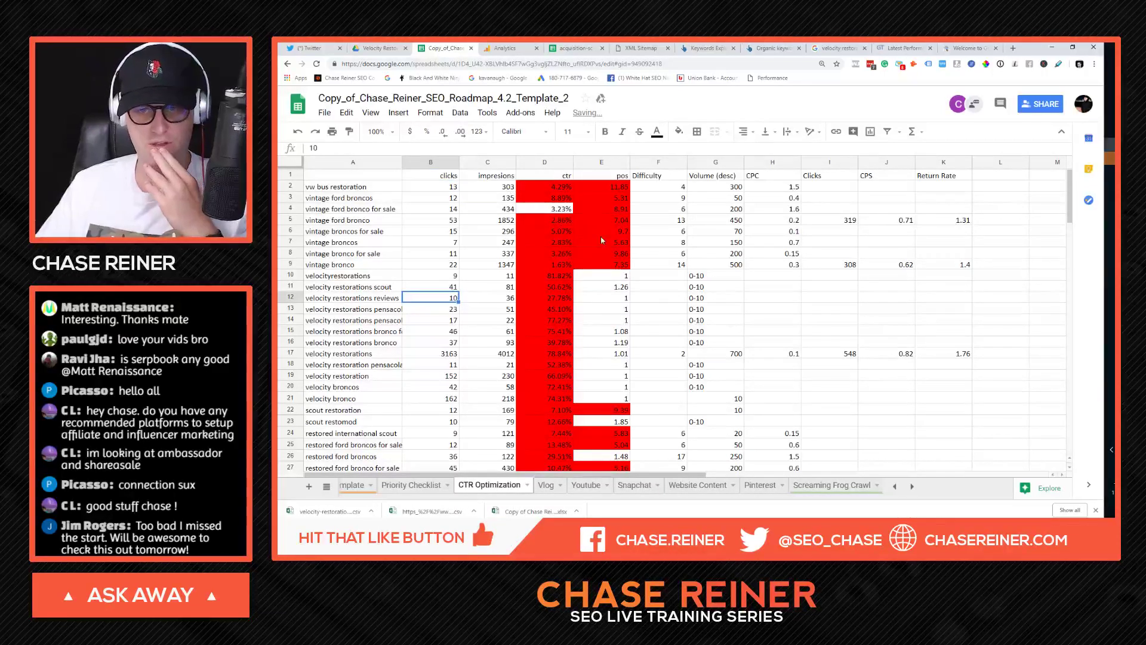
# Step: Examine the metrics across the vw bus restoration and vintage ford bronco rows
pyautogui.click(298, 184)
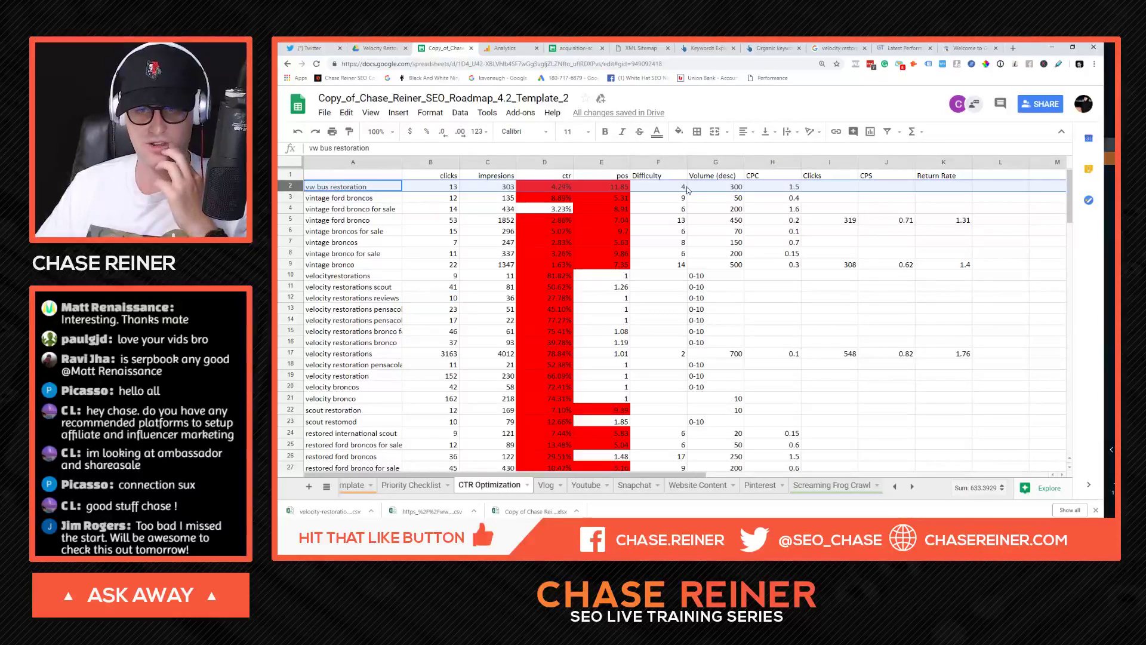
pyautogui.click(295, 219)
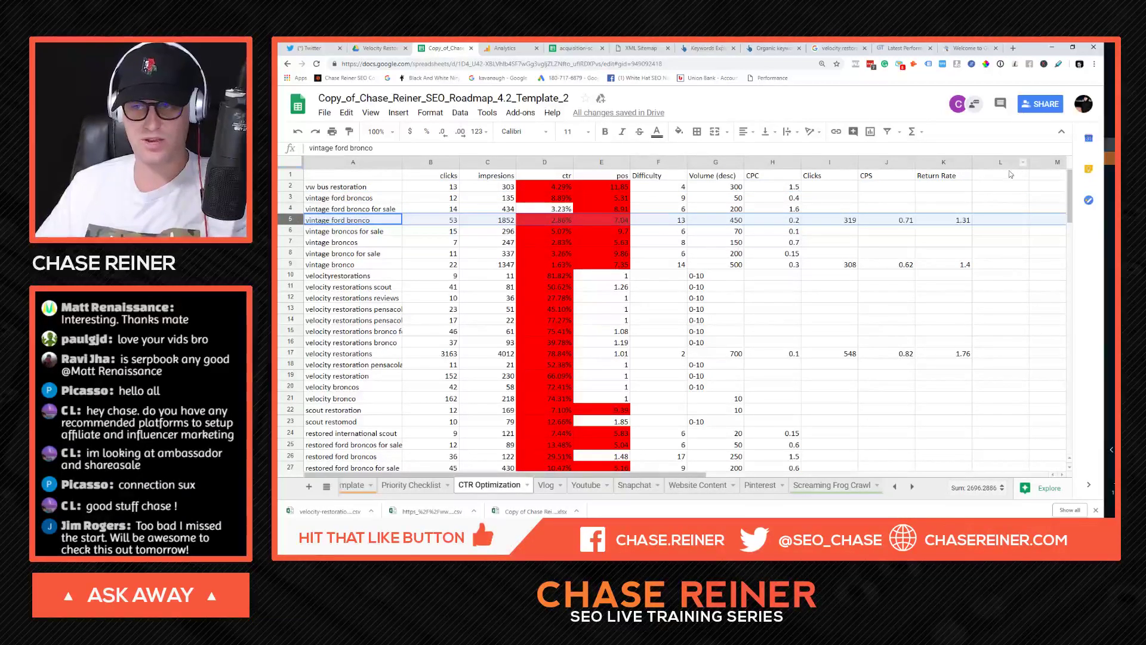
pyautogui.moveTo(1010, 175); pyautogui.dragTo(1015, 332)
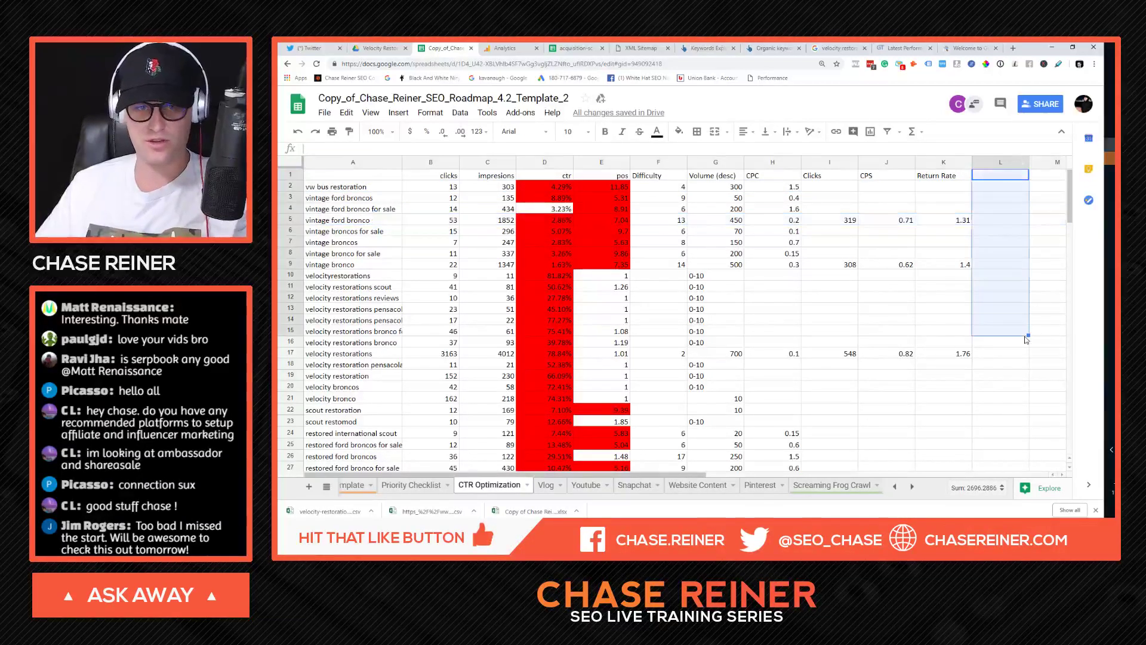
pyautogui.click(451, 232)
pyautogui.click(452, 208)
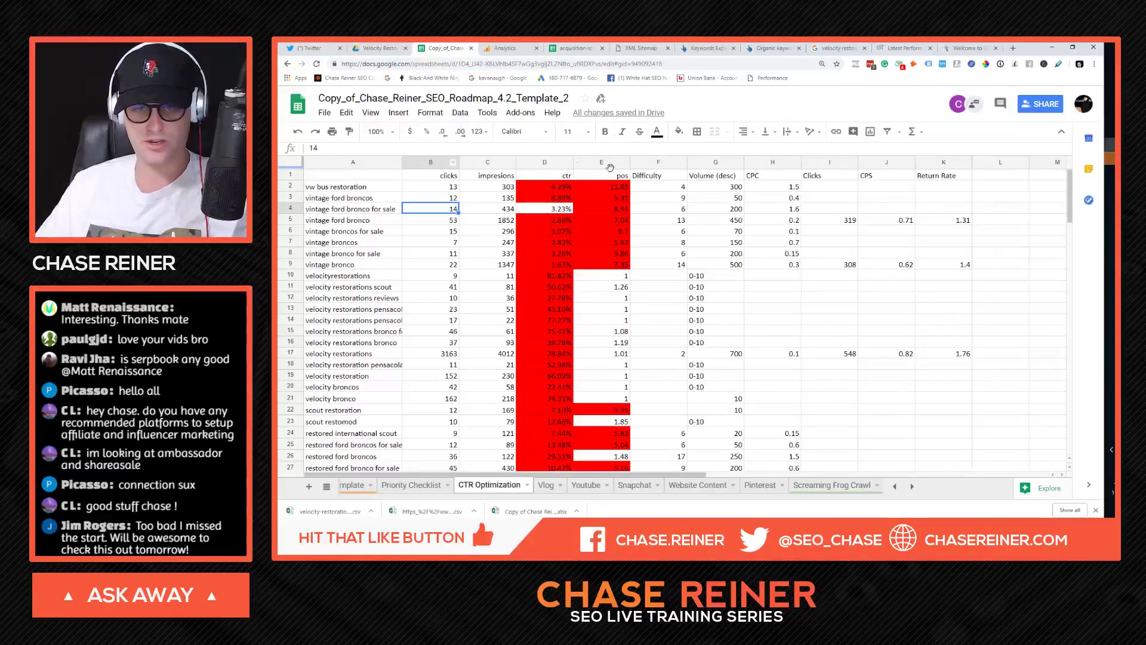
# Step: Sort the sheet by the Difficulty column from A to Z
pyautogui.click(678, 162)
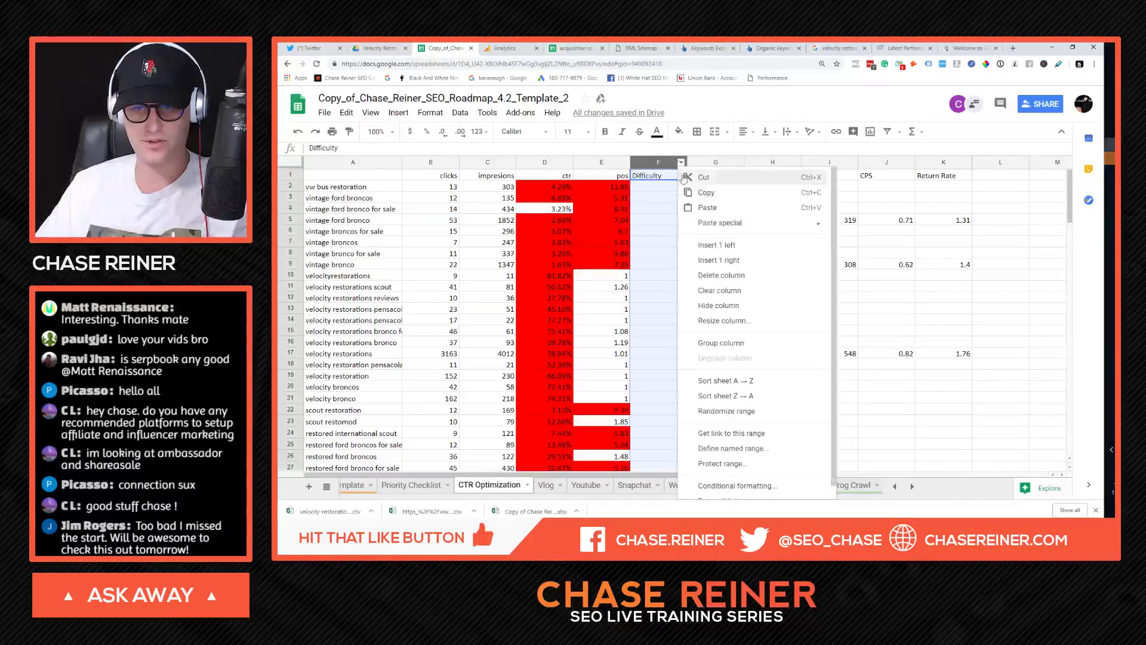
pyautogui.click(716, 380)
pyautogui.click(620, 264)
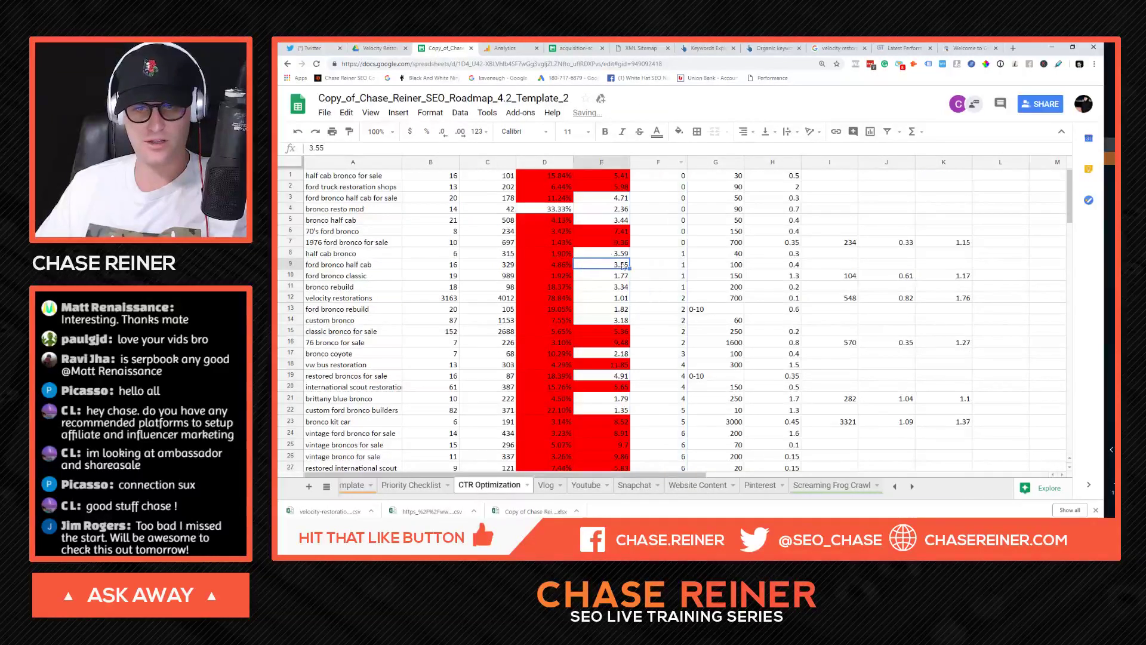
# Step: Sort the sheet by the Difficulty column from Z to A
pyautogui.click(681, 162)
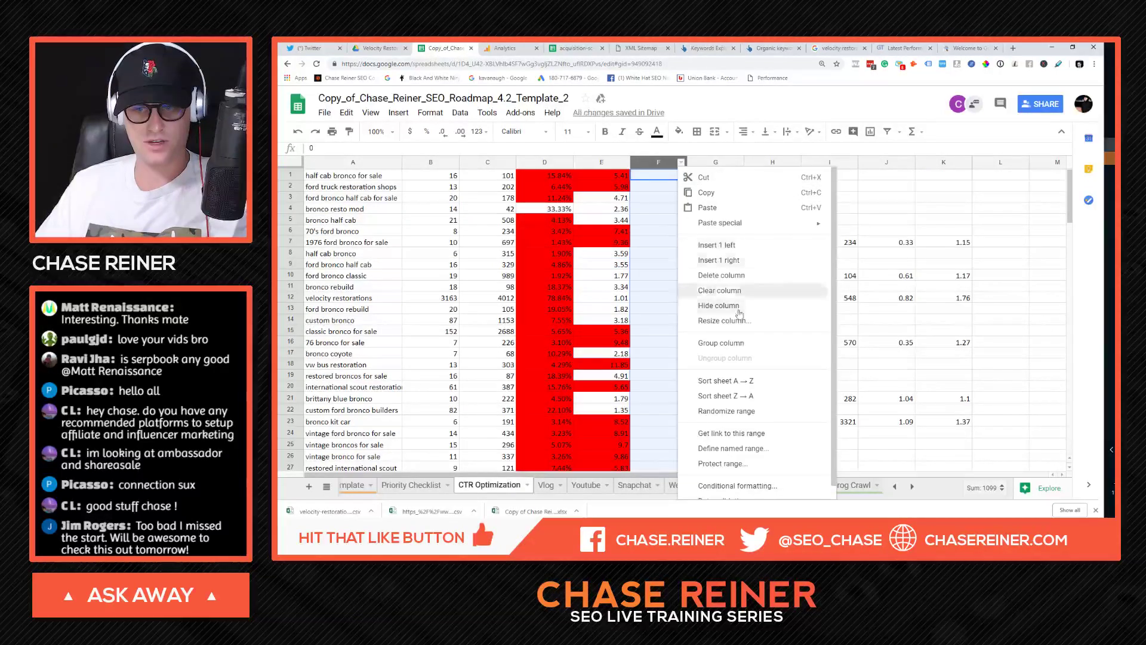
pyautogui.click(734, 393)
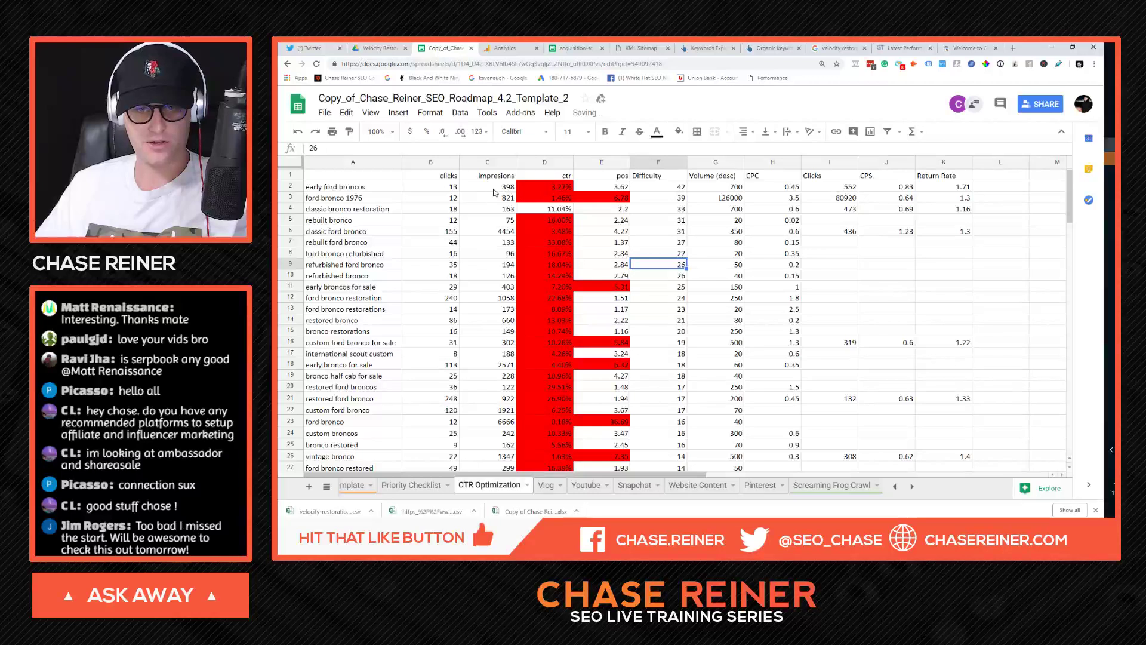
pyautogui.click(680, 186)
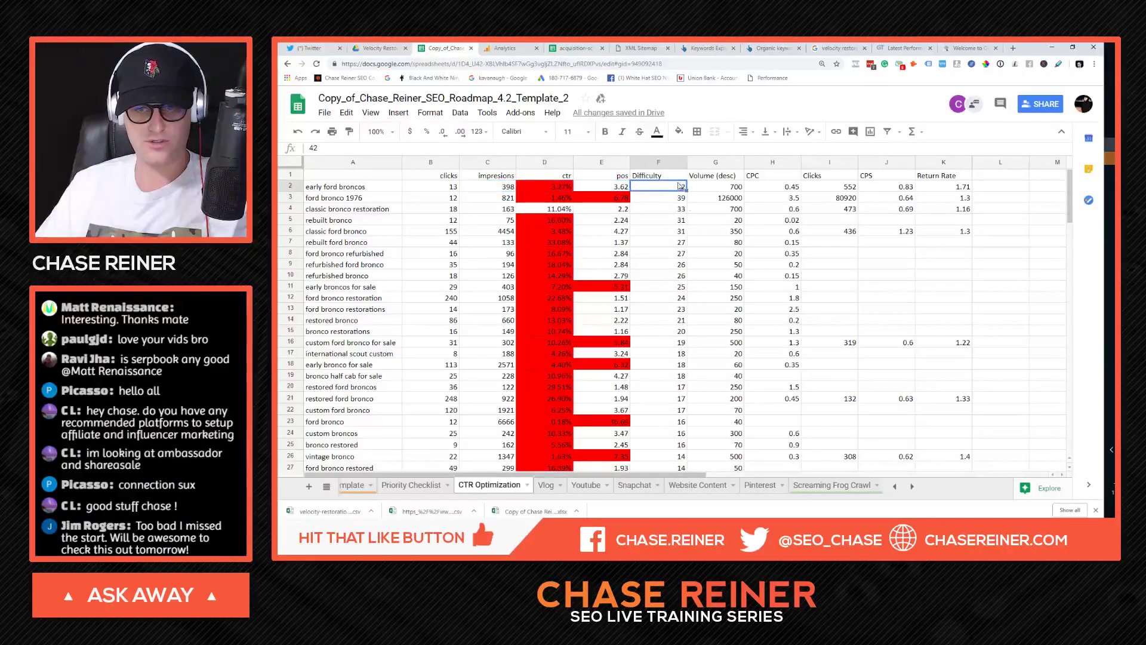
# Step: Examine the difficulty, position and volume values of the sorted keywords, dismissing the notification that pops up
pyautogui.scroll(-3, 680, 230)
pyautogui.scroll(3, 537, 251)
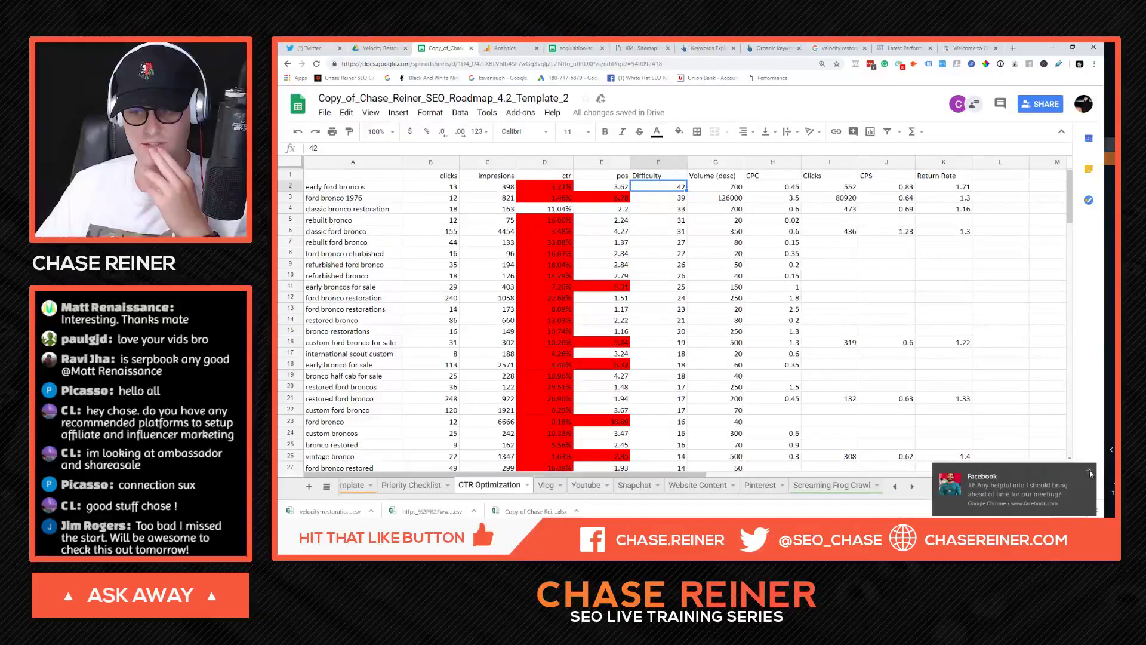
pyautogui.click(1090, 473)
pyautogui.click(470, 235)
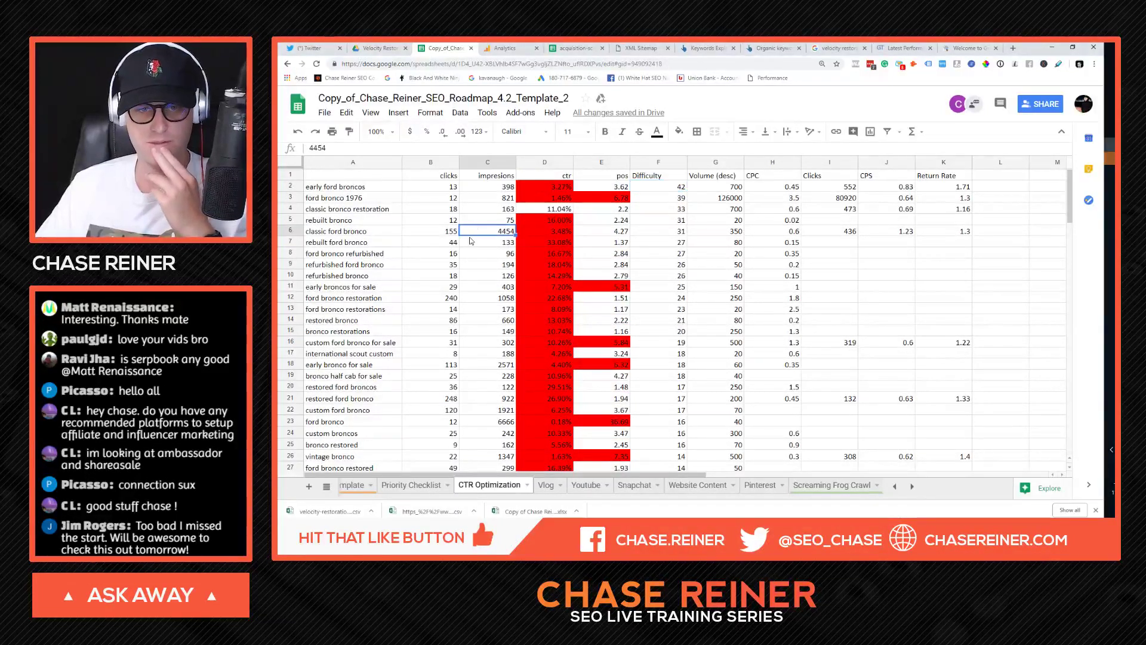
pyautogui.click(622, 196)
pyautogui.click(658, 198)
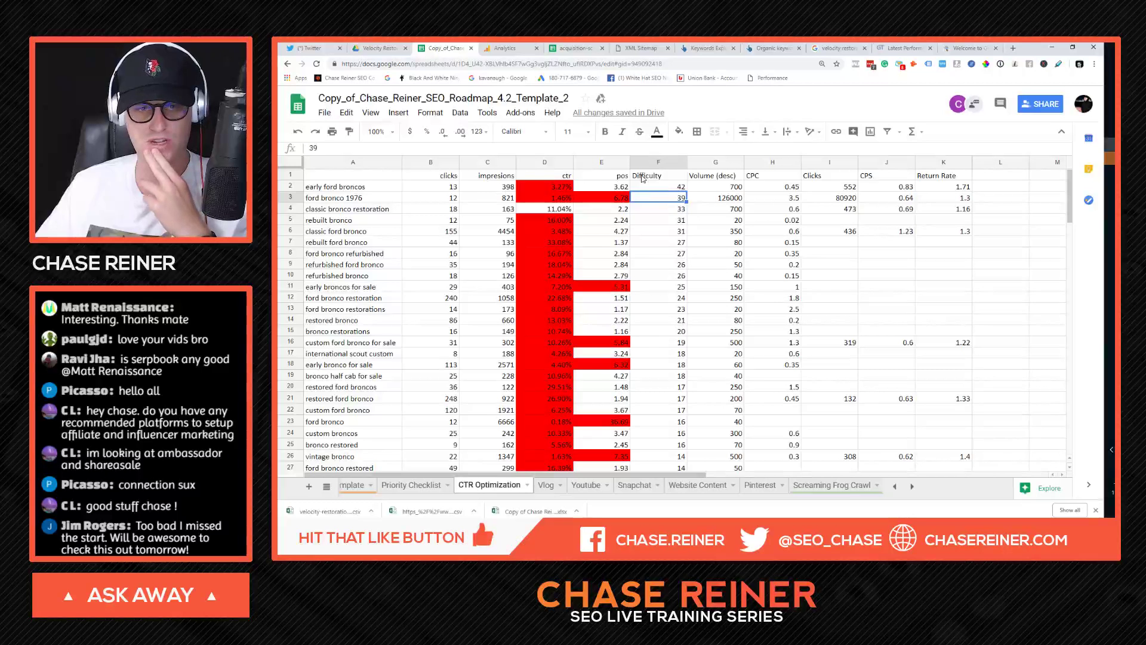
pyautogui.click(648, 187)
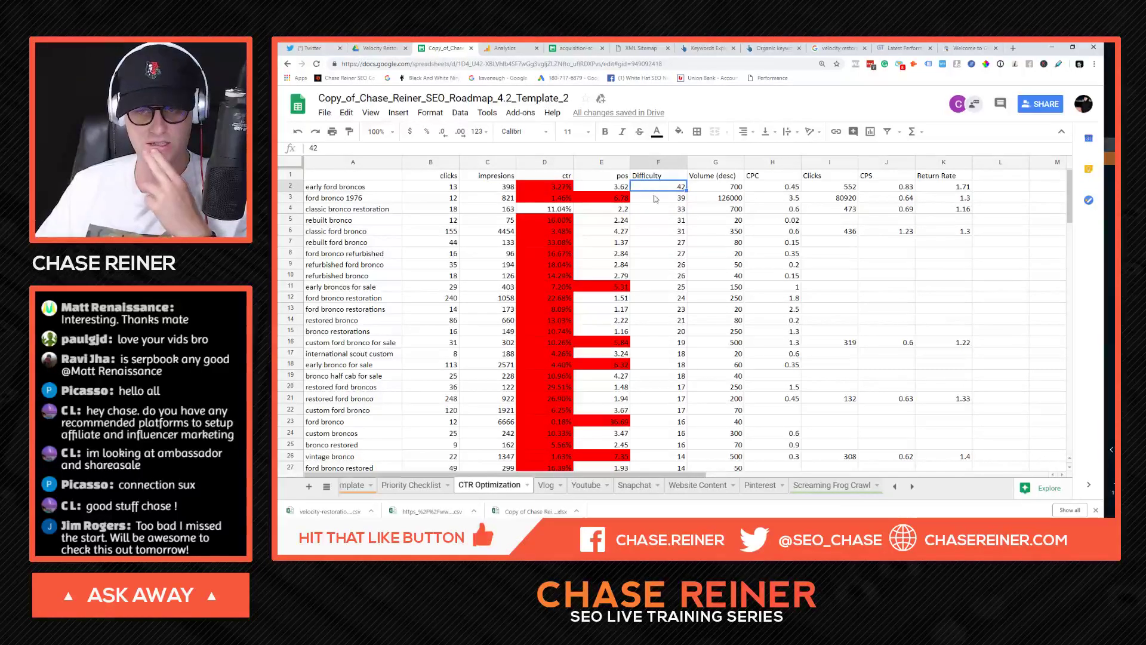
pyautogui.click(668, 221)
pyautogui.click(677, 276)
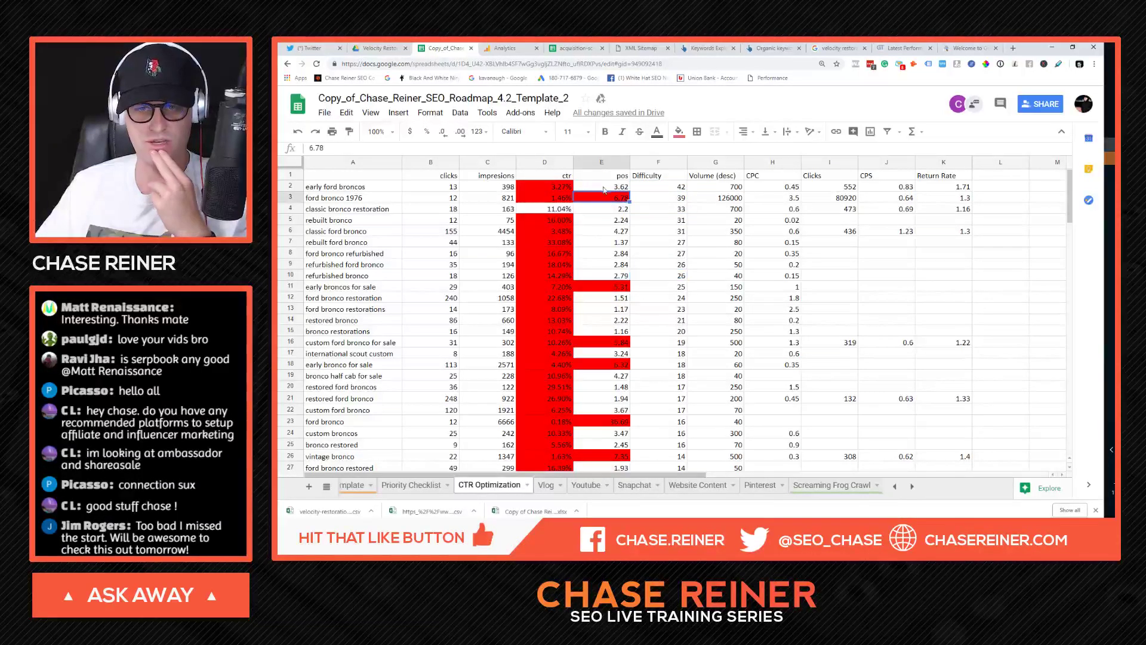
pyautogui.click(710, 220)
pyautogui.scroll(-1, 637, 226)
pyautogui.scroll(1, 638, 226)
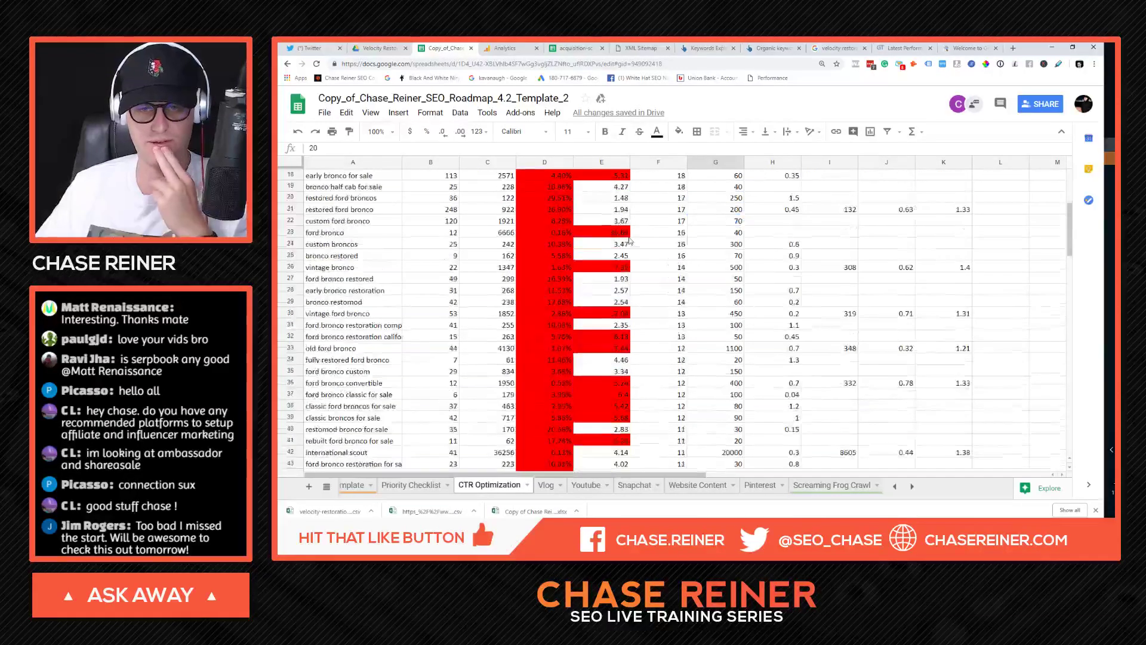
pyautogui.click(648, 233)
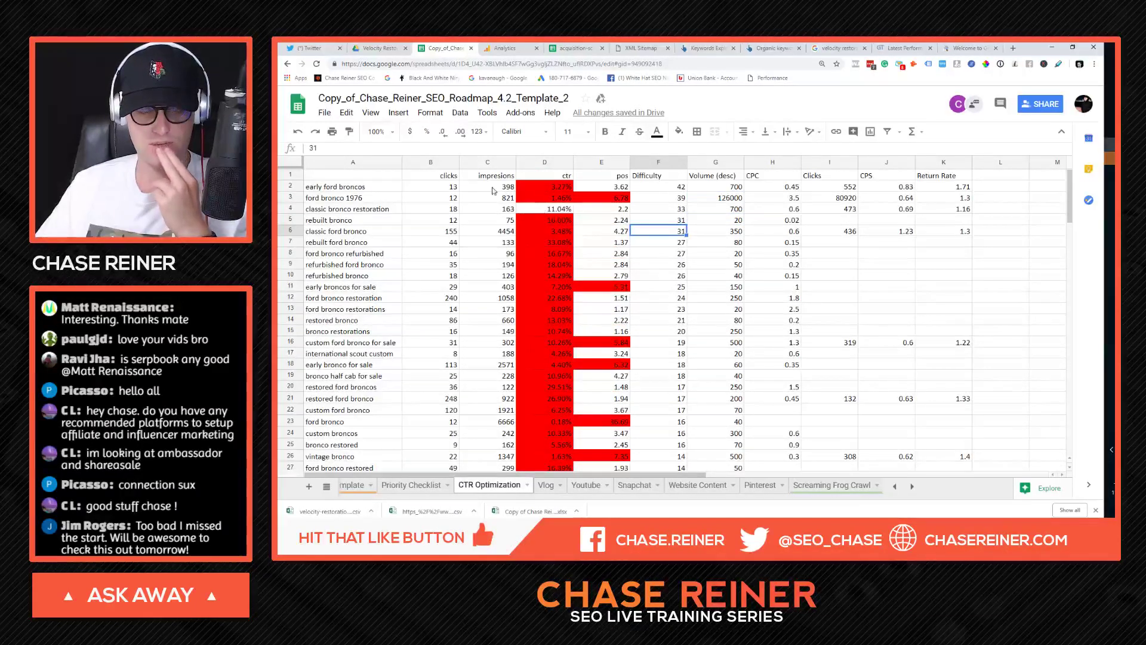
pyautogui.click(676, 189)
pyautogui.click(675, 198)
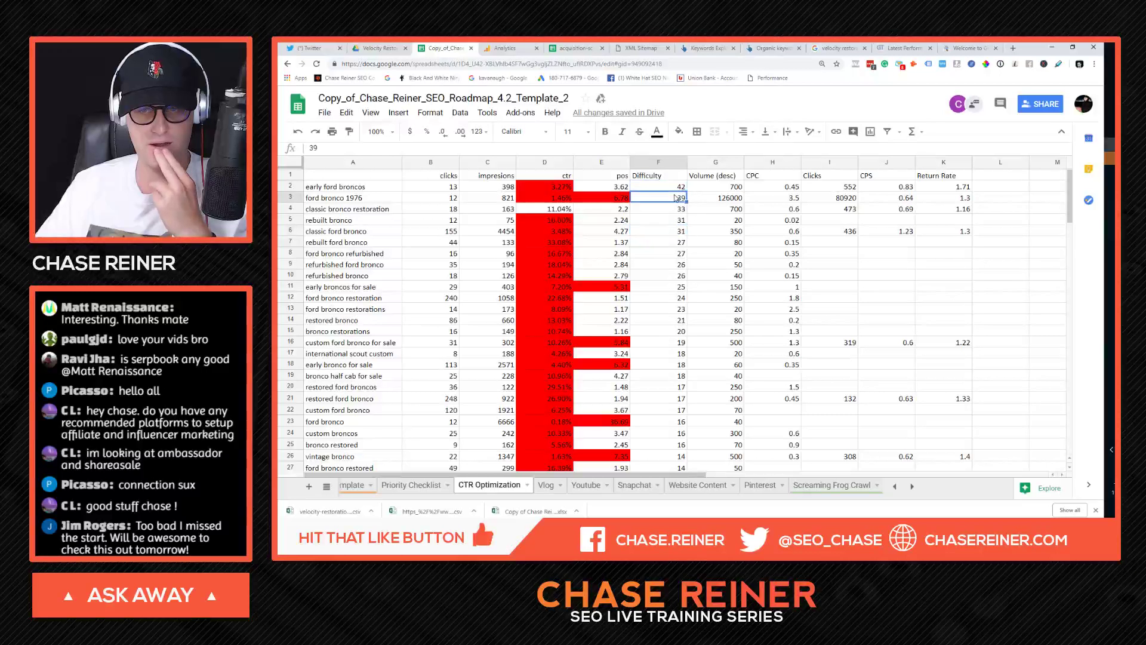
pyautogui.click(685, 210)
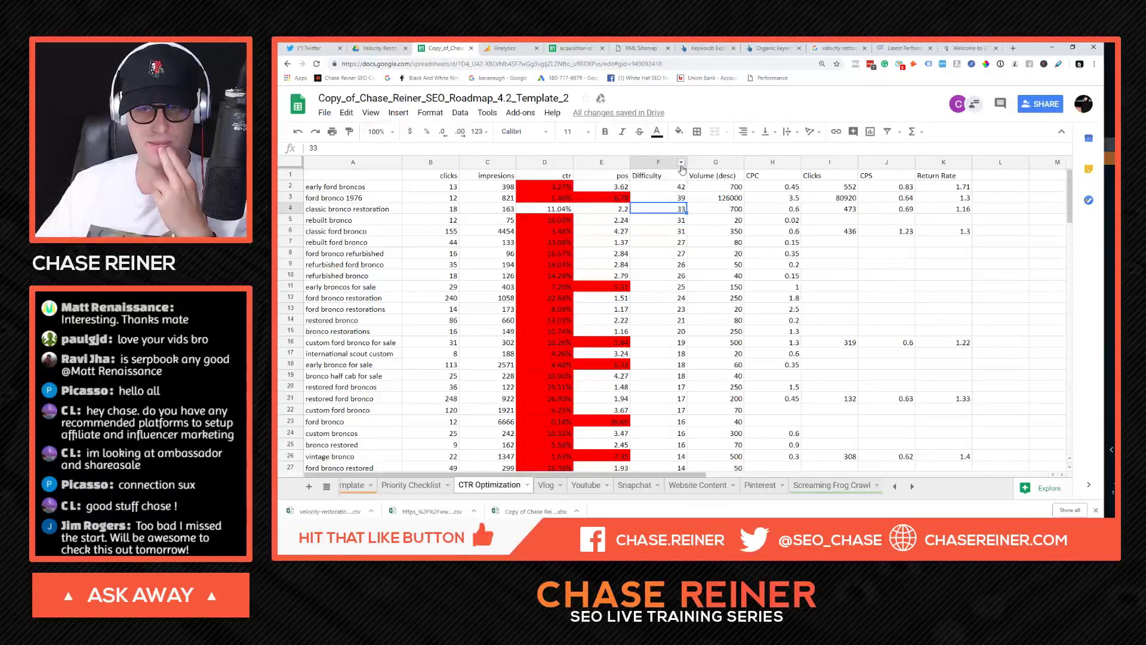
# Step: Start a conditional formatting rule for the Difficulty column with a red fill
pyautogui.click(681, 163)
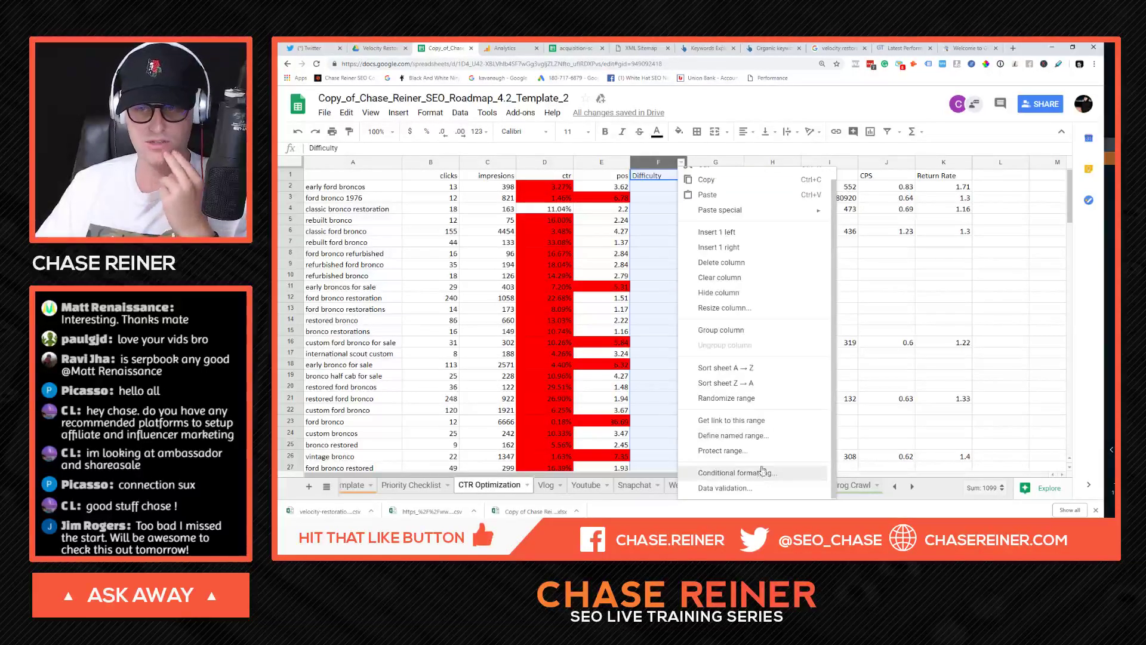
pyautogui.click(762, 471)
pyautogui.click(1045, 281)
pyautogui.click(1046, 284)
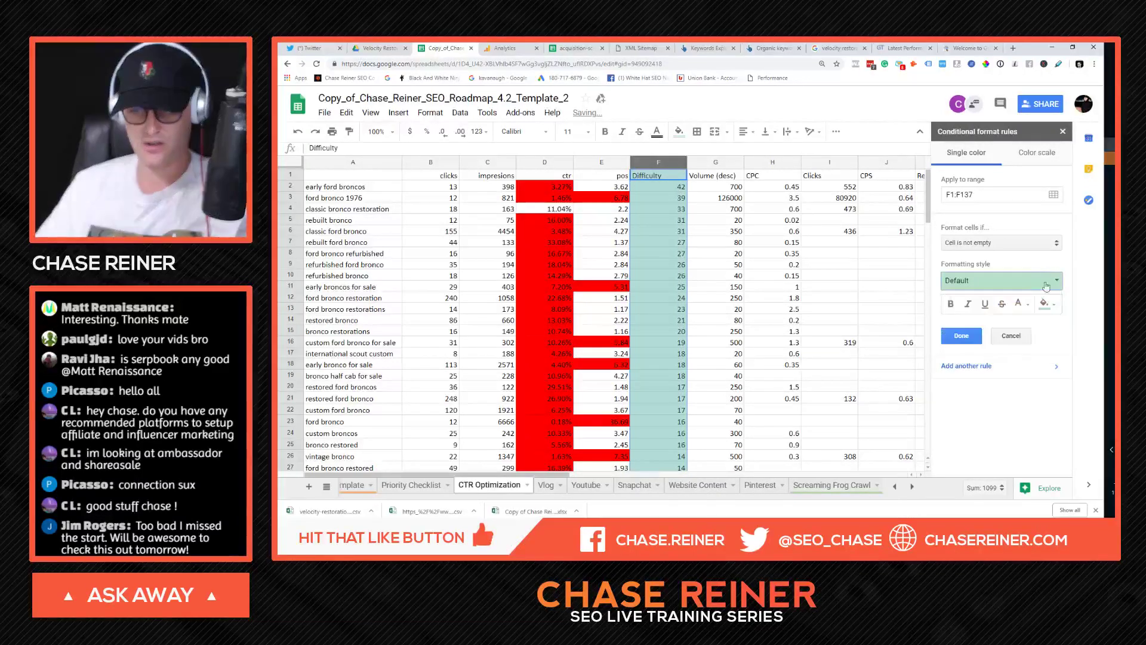
pyautogui.click(1045, 303)
pyautogui.click(961, 352)
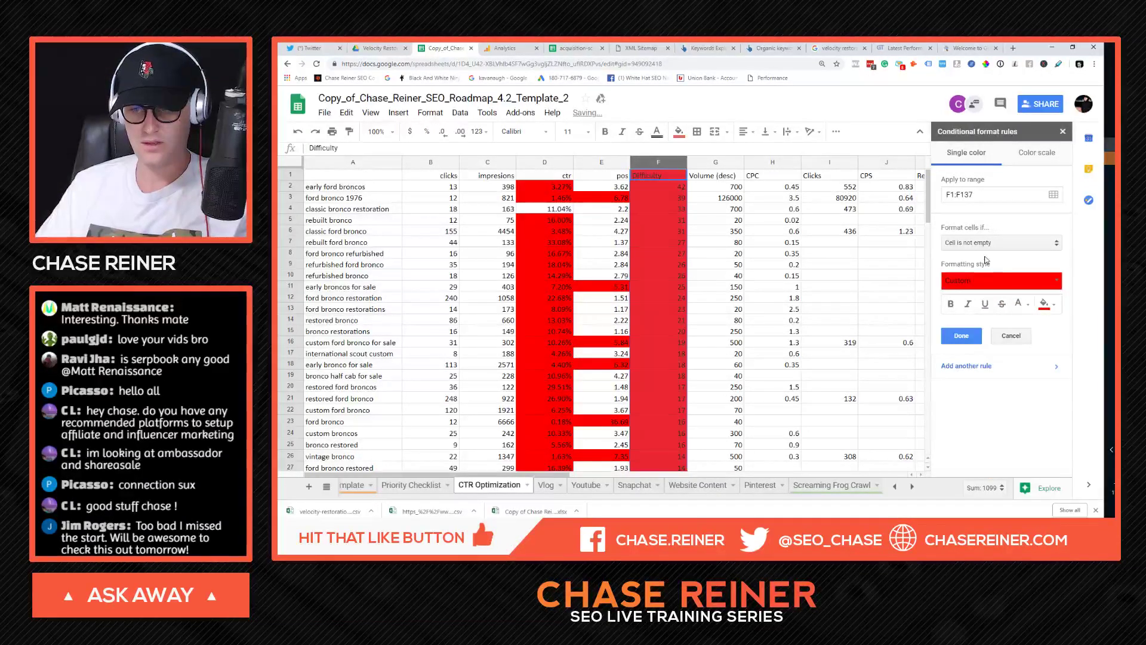
# Step: Set the Difficulty rule's condition to less than or equal to 35
pyautogui.click(1007, 241)
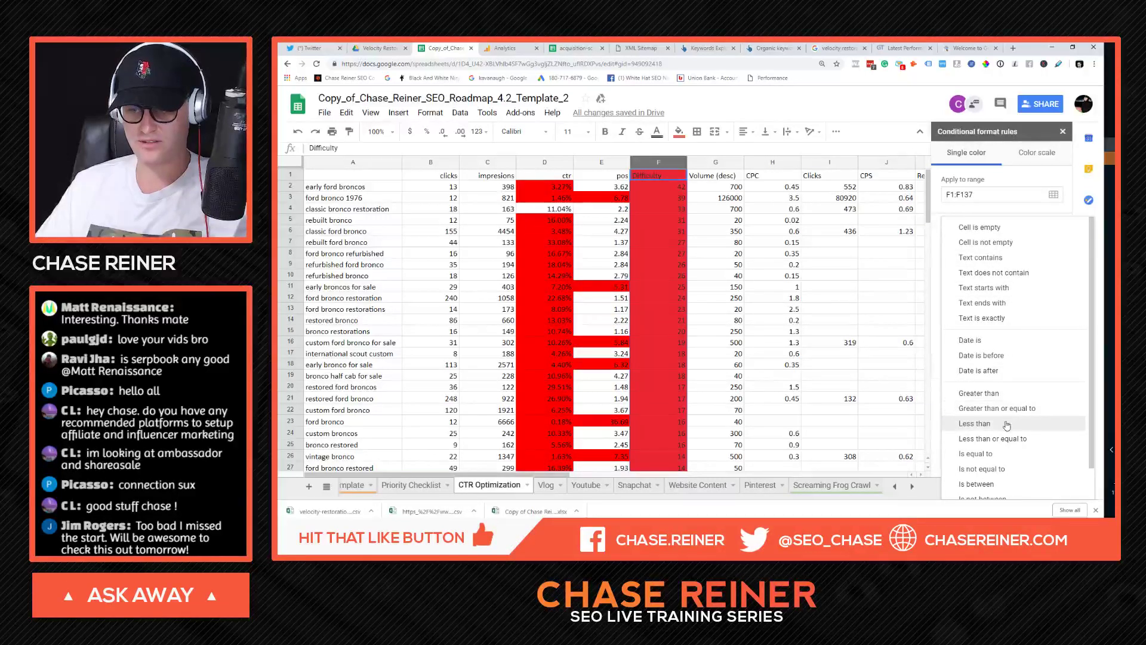
pyautogui.click(1008, 440)
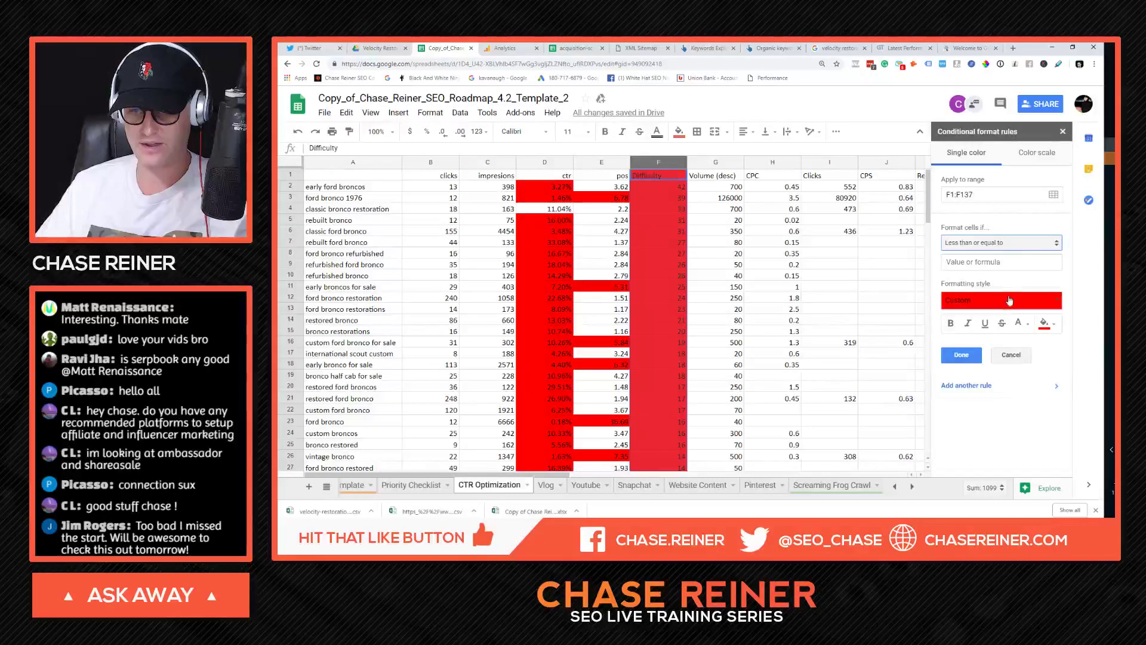
pyautogui.click(1003, 264)
pyautogui.write('36')
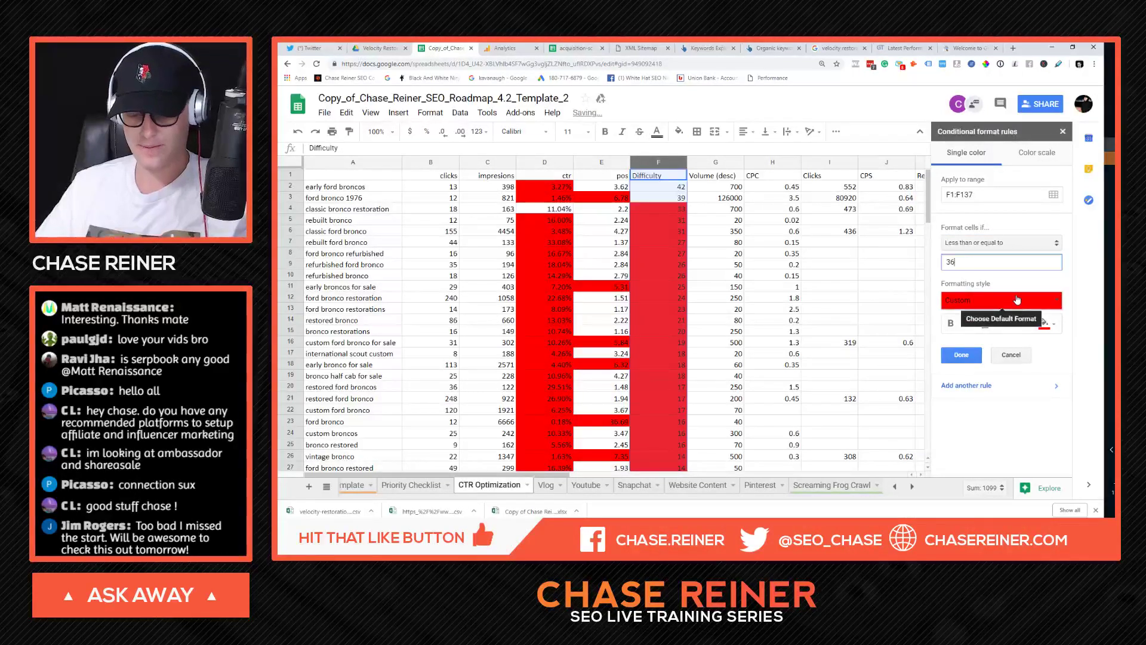
pyautogui.press('BackSpace')
pyautogui.write('5')
pyautogui.click(980, 214)
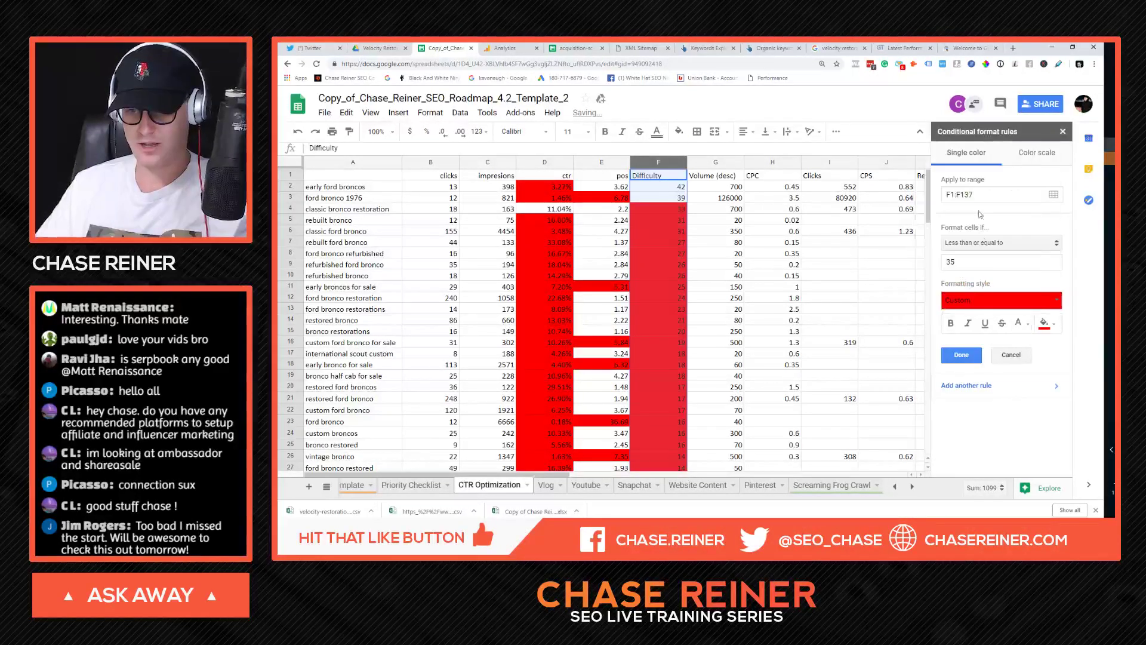
# Step: Try a cyan fill with green text for the Difficulty rule, and return the text to black
pyautogui.click(1044, 322)
pyautogui.click(1004, 180)
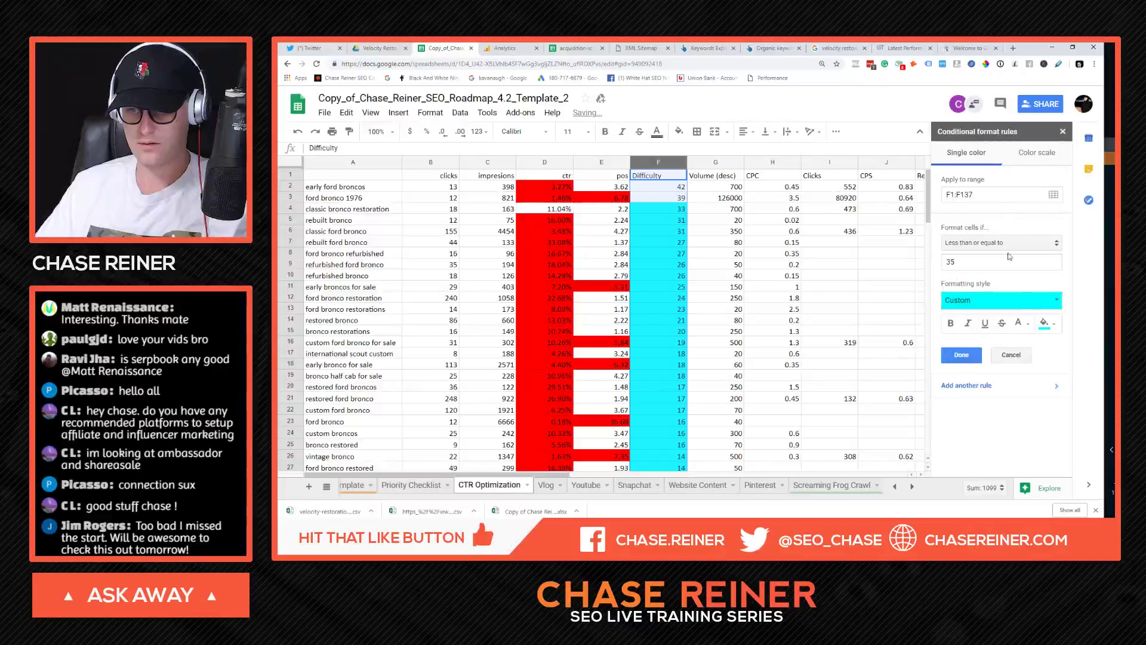
pyautogui.click(1043, 323)
pyautogui.click(1018, 323)
pyautogui.click(968, 179)
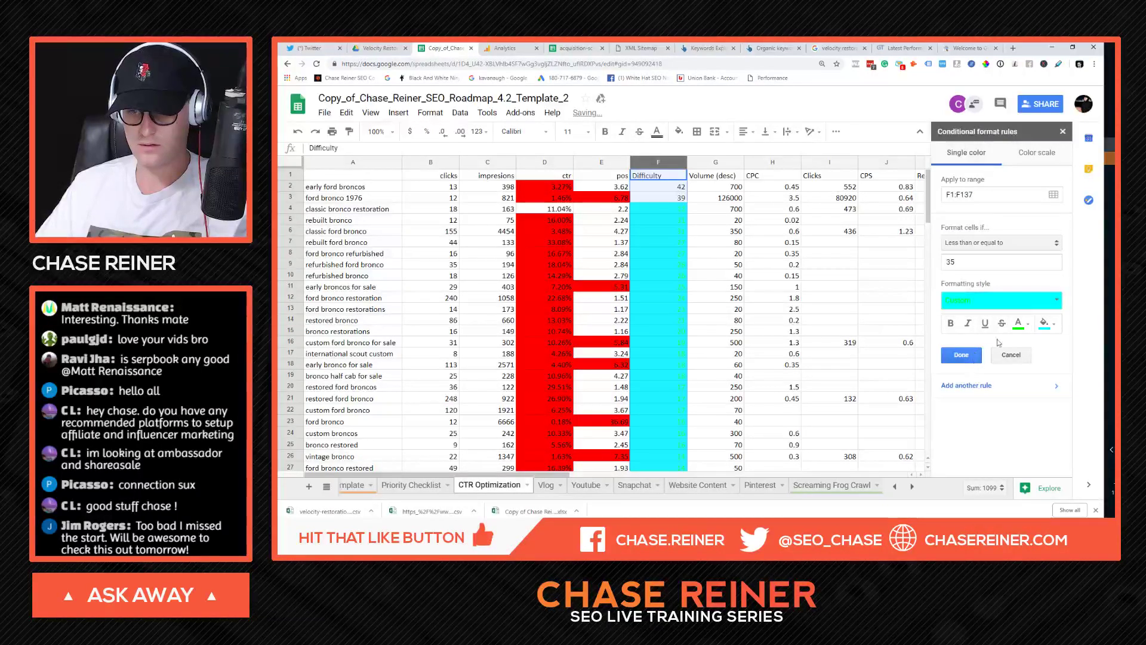
pyautogui.click(1018, 323)
pyautogui.click(945, 153)
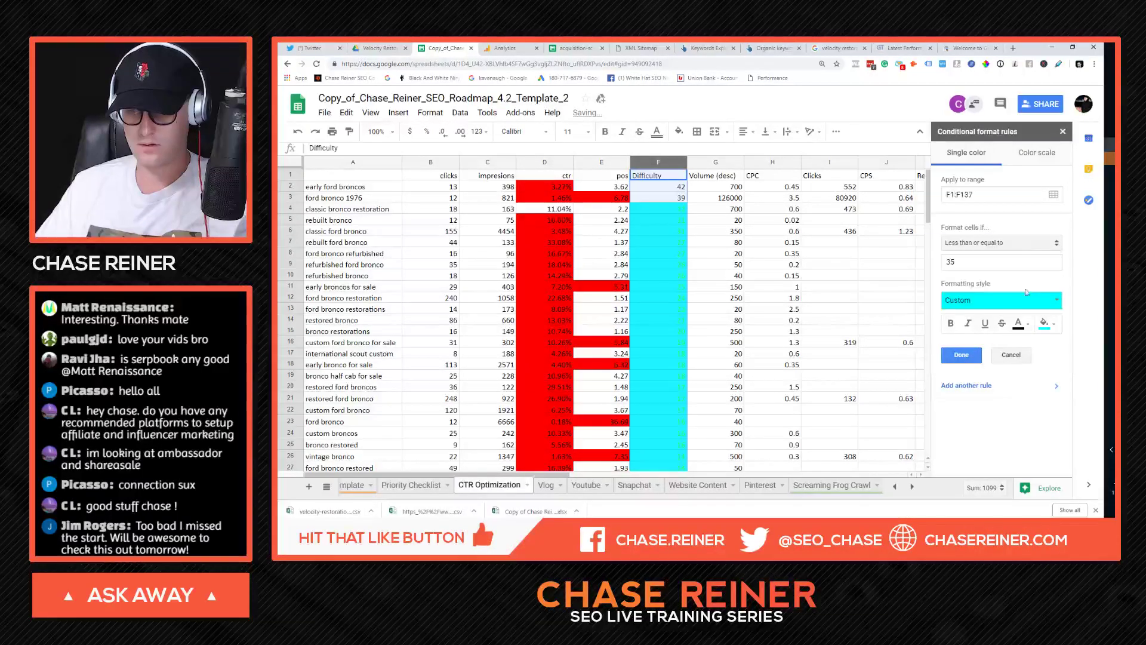
# Step: Set the Difficulty rule's fill to green, save the rule and close the conditional format rules
pyautogui.click(1044, 322)
pyautogui.click(993, 179)
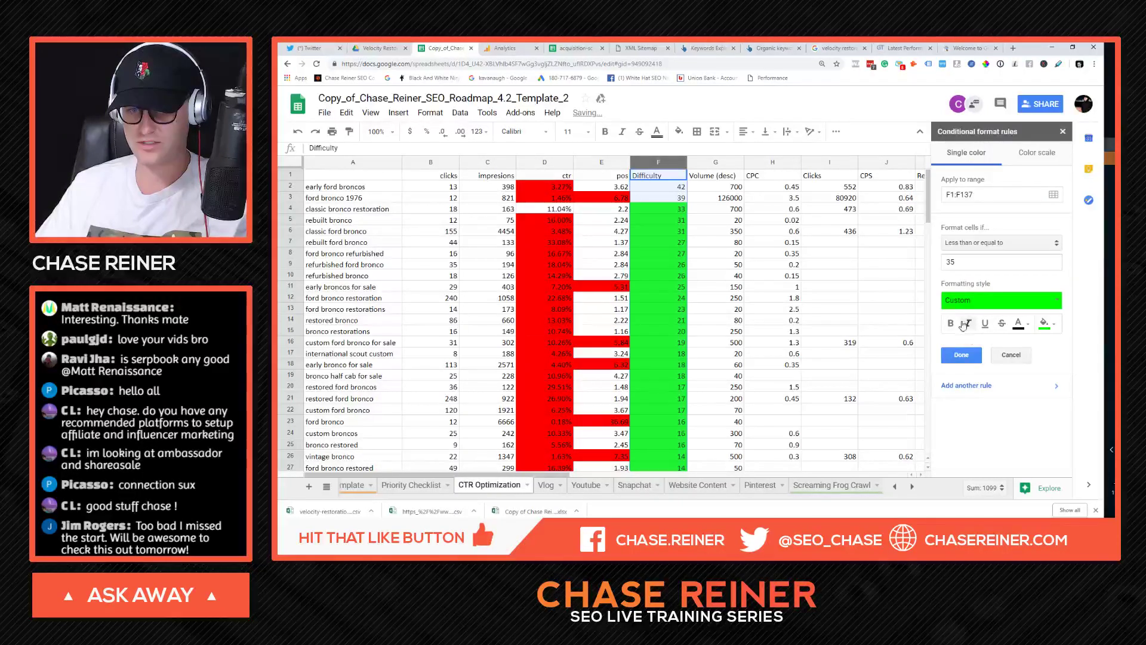
pyautogui.click(961, 356)
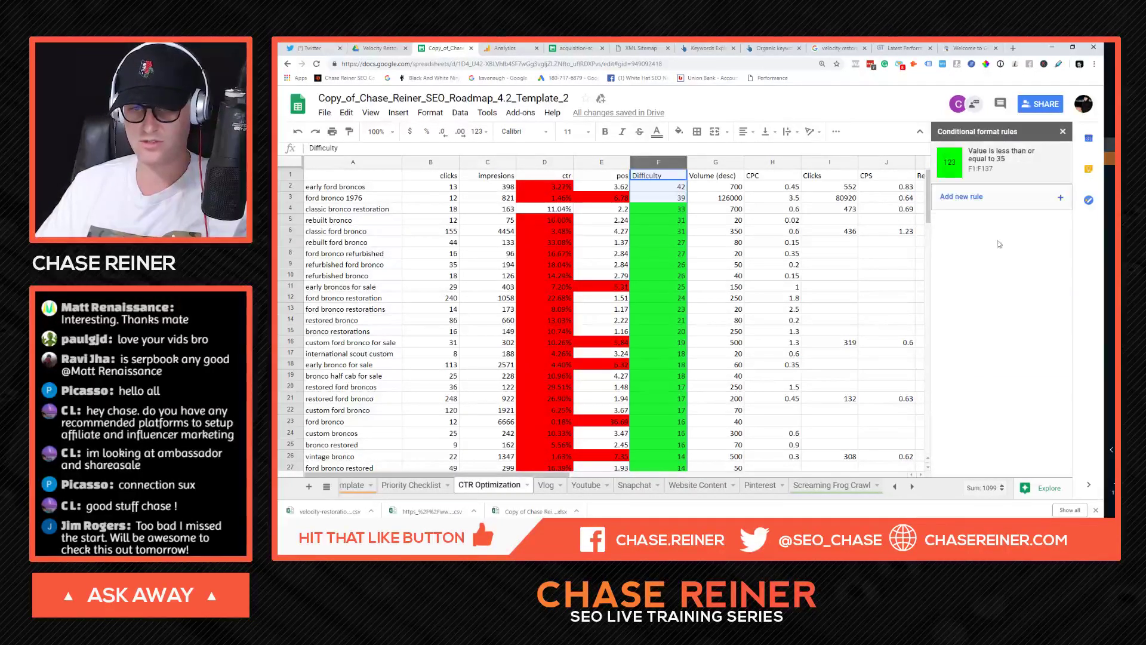
pyautogui.click(1062, 131)
# Step: Check the ctr value of the early broncos for sale row and delete the ctr column's existing conditional formatting rule
pyautogui.click(488, 287)
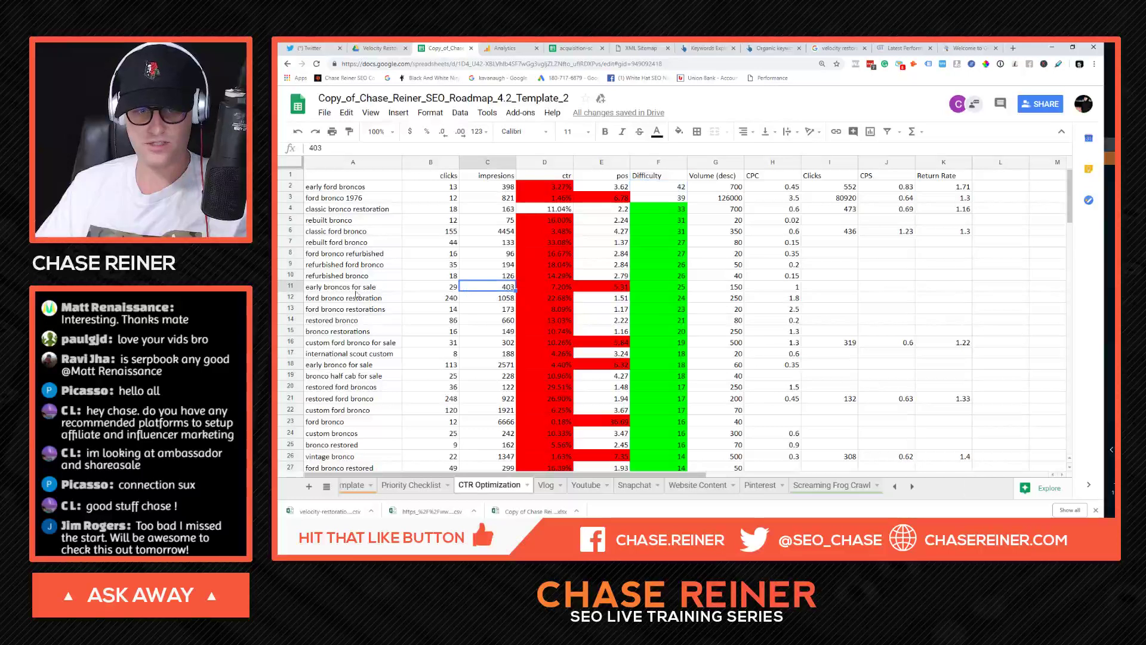
pyautogui.click(290, 286)
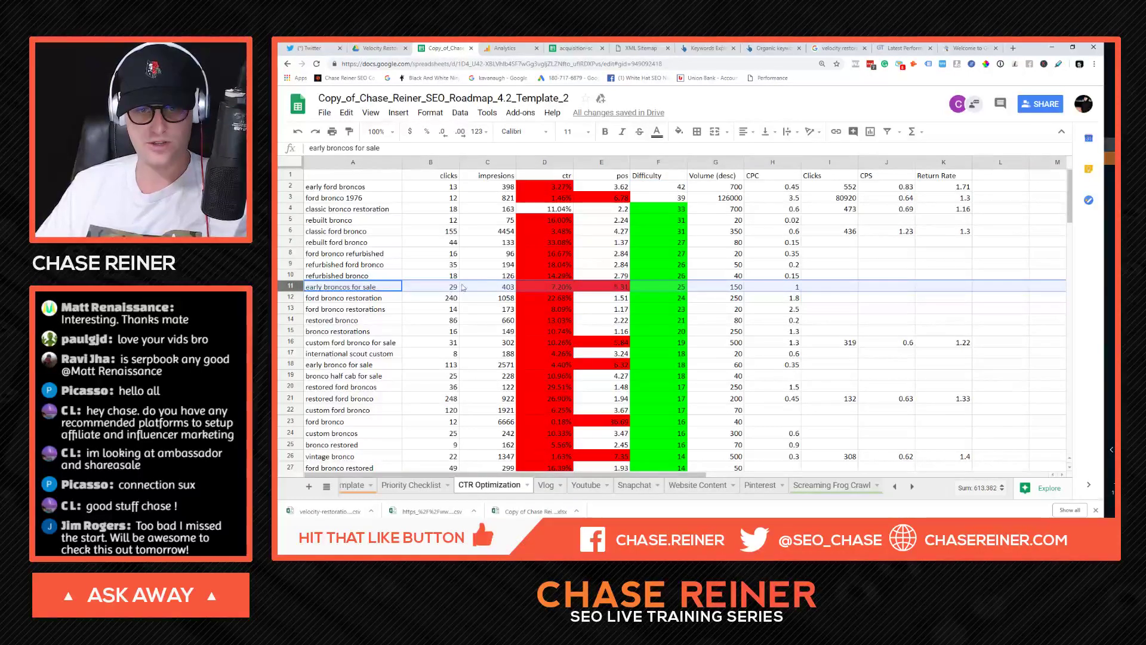
pyautogui.click(547, 288)
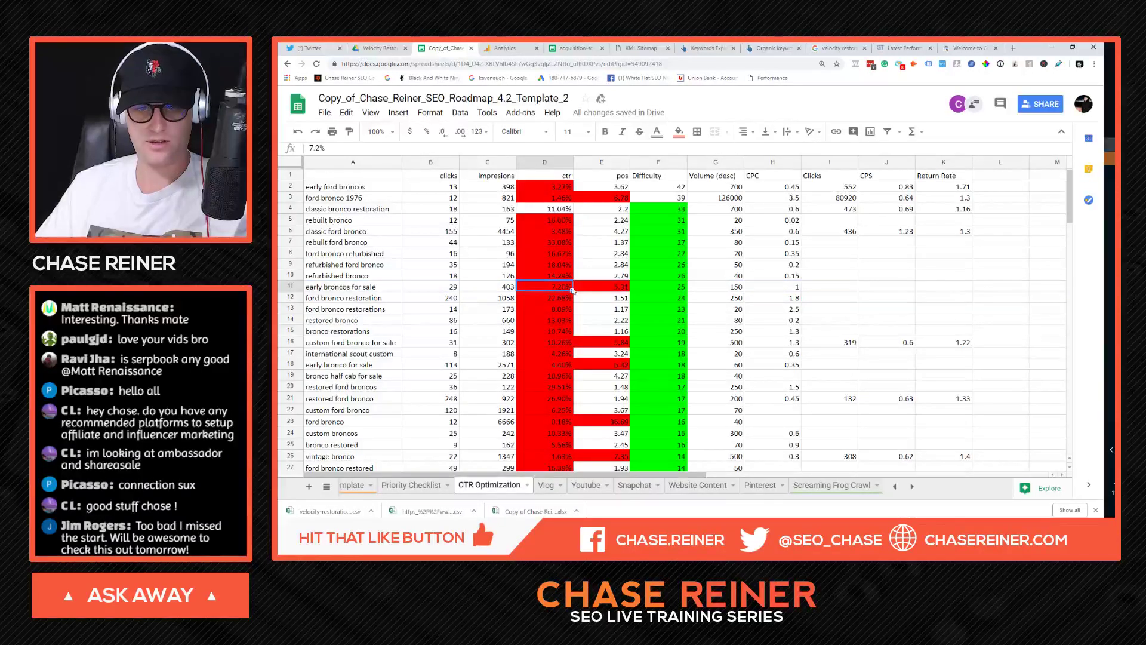
pyautogui.click(567, 163)
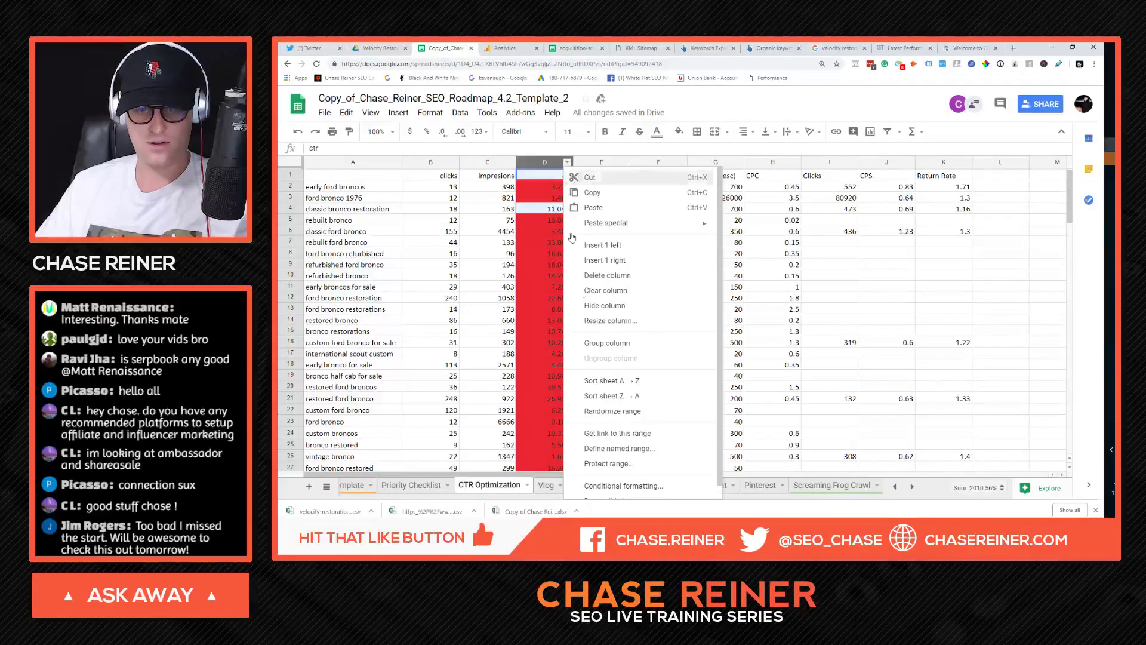
pyautogui.click(621, 474)
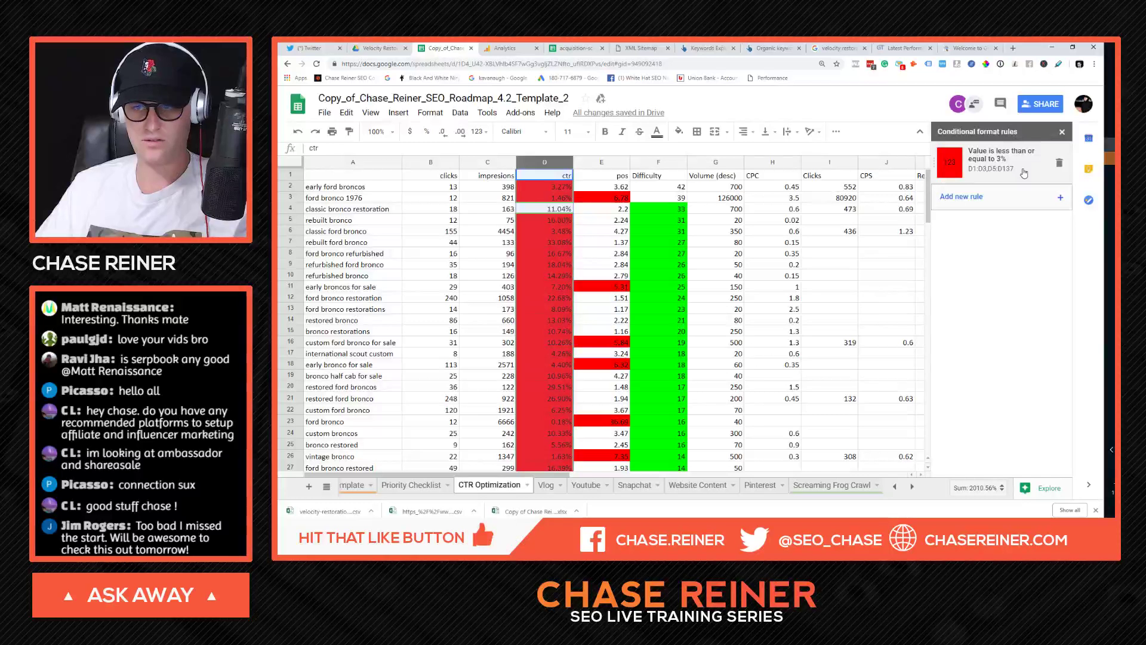
pyautogui.click(1059, 164)
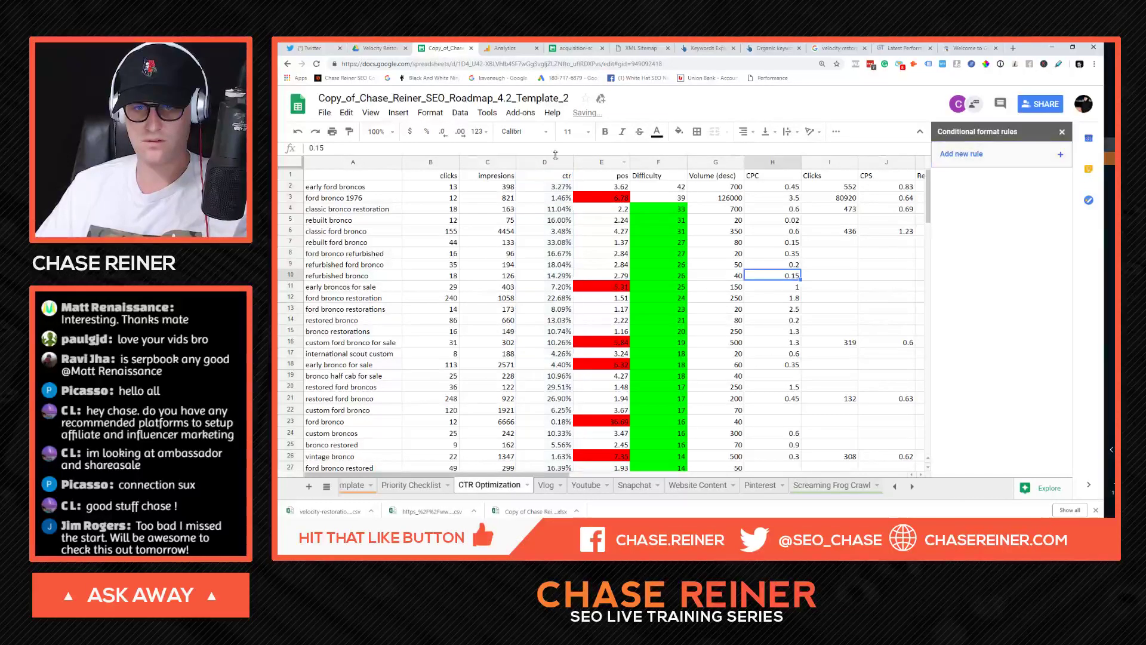
# Step: Add a conditional formatting rule to the ctr column that fills values less than or equal to 3% in red
pyautogui.click(999, 283)
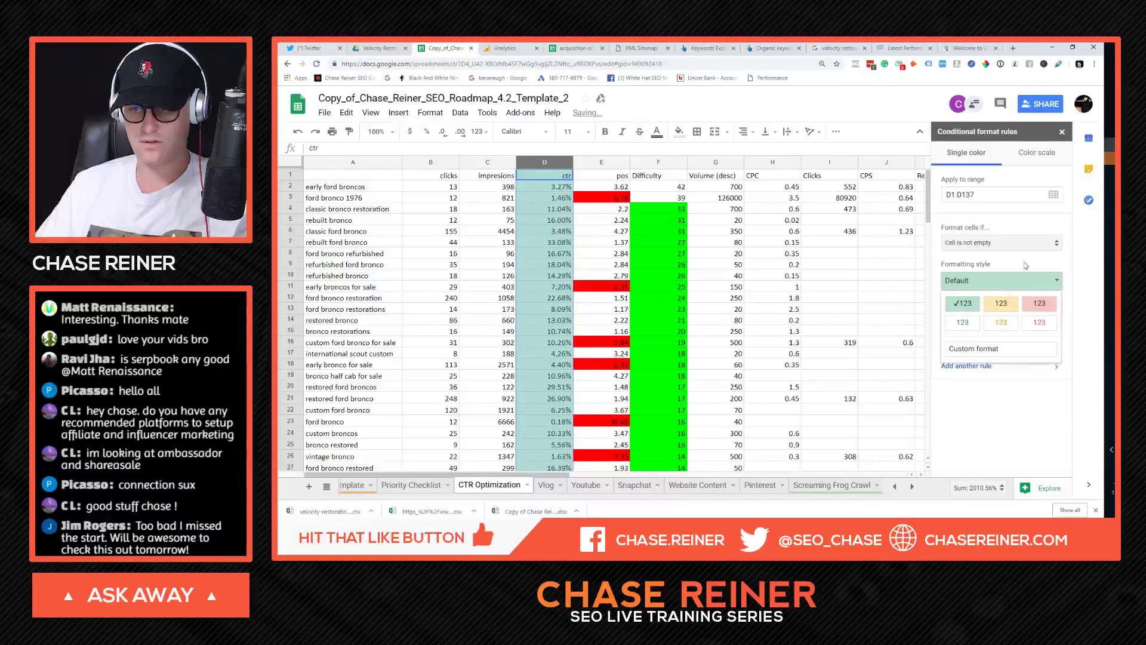
pyautogui.click(1026, 242)
pyautogui.click(1021, 187)
pyautogui.click(1045, 303)
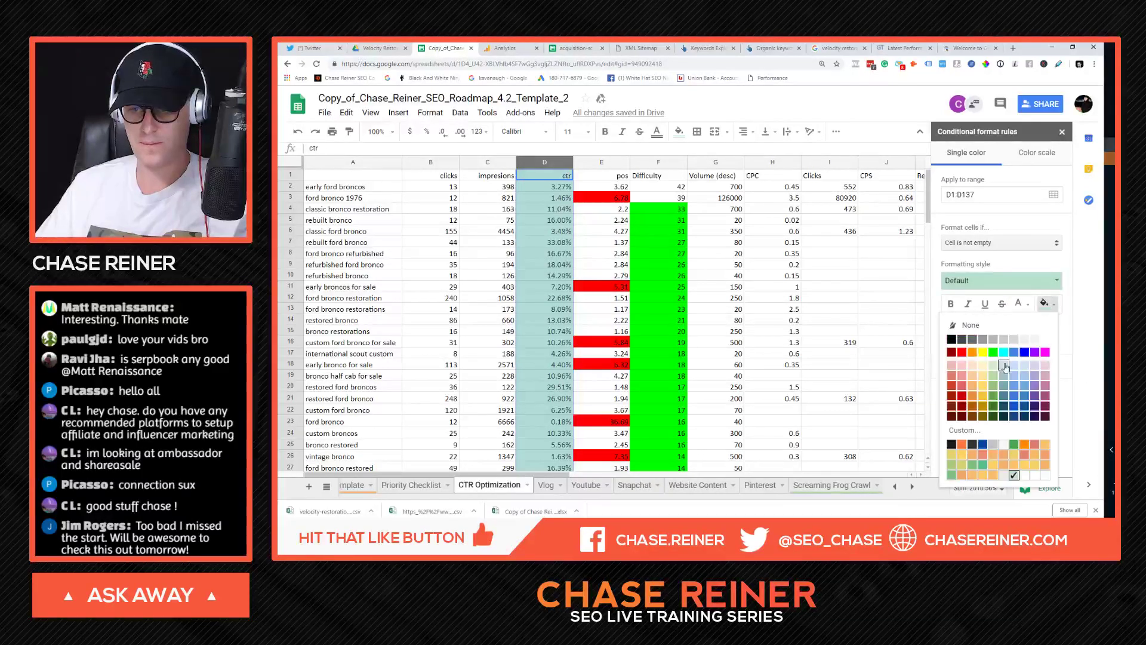
pyautogui.click(961, 351)
pyautogui.click(993, 243)
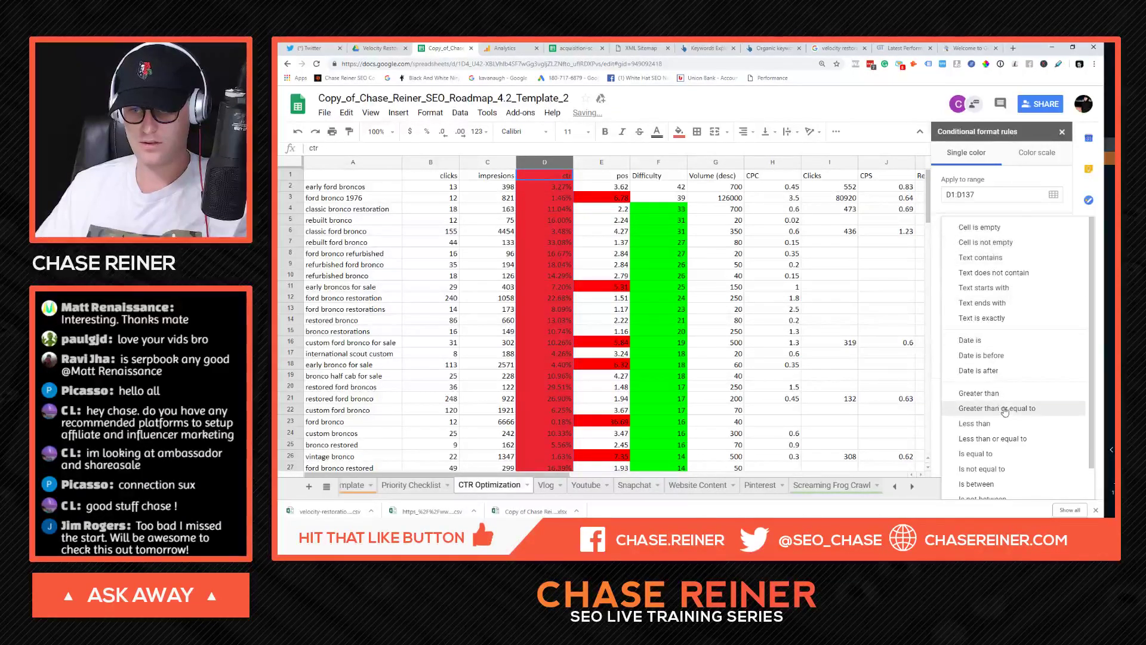
pyautogui.click(992, 438)
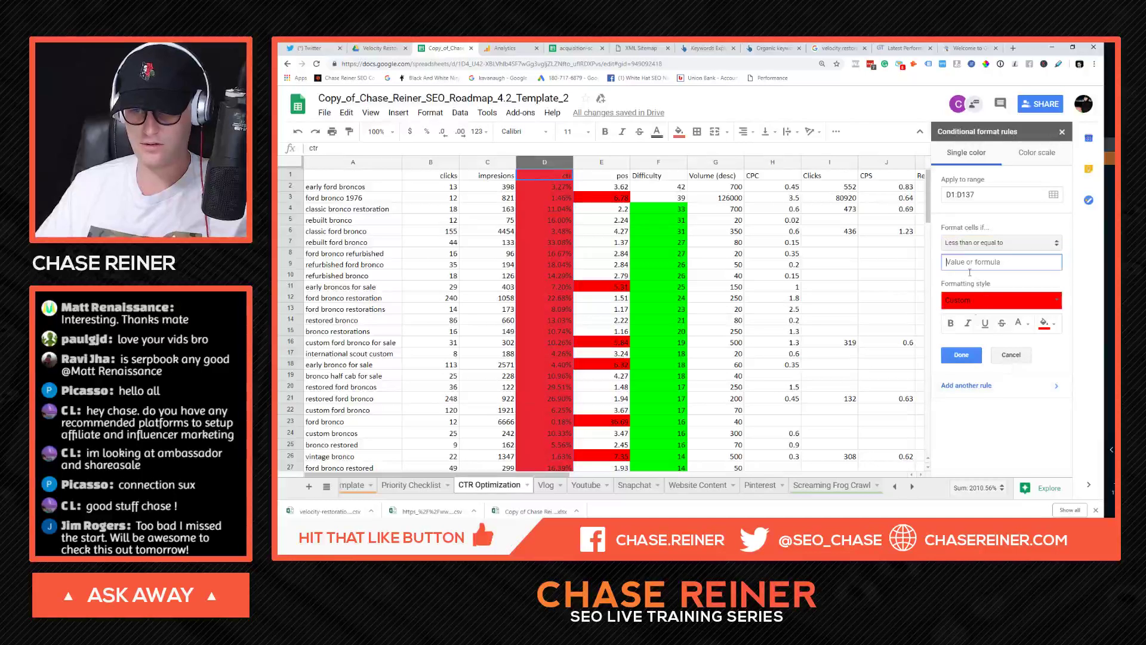
pyautogui.write('3%')
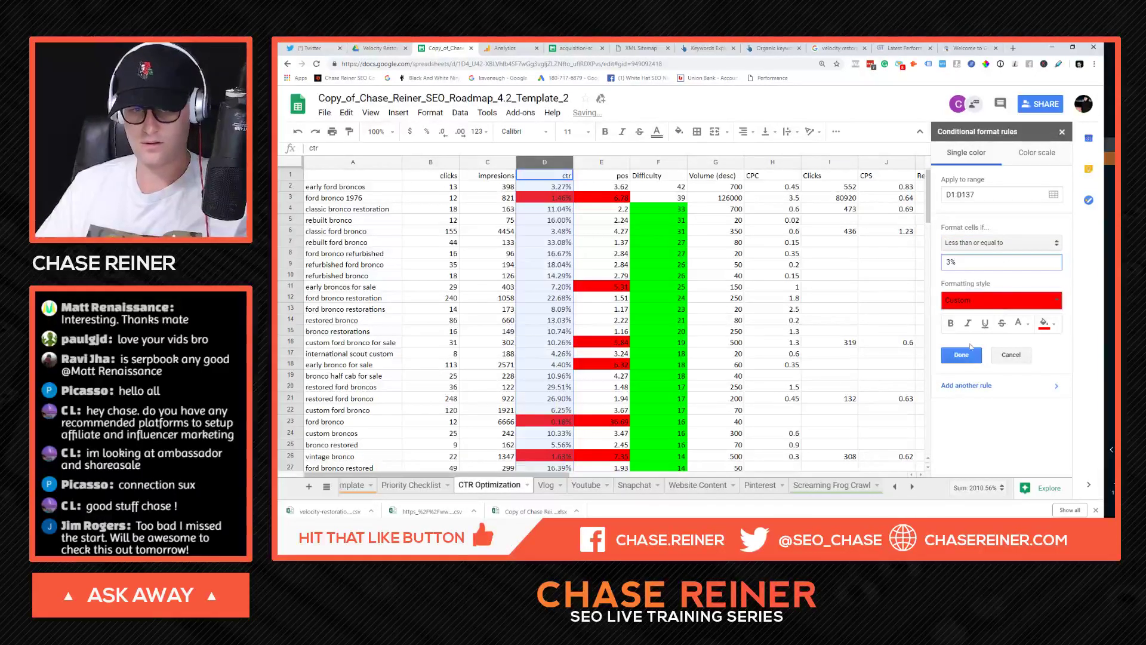
pyautogui.click(961, 355)
pyautogui.click(1062, 131)
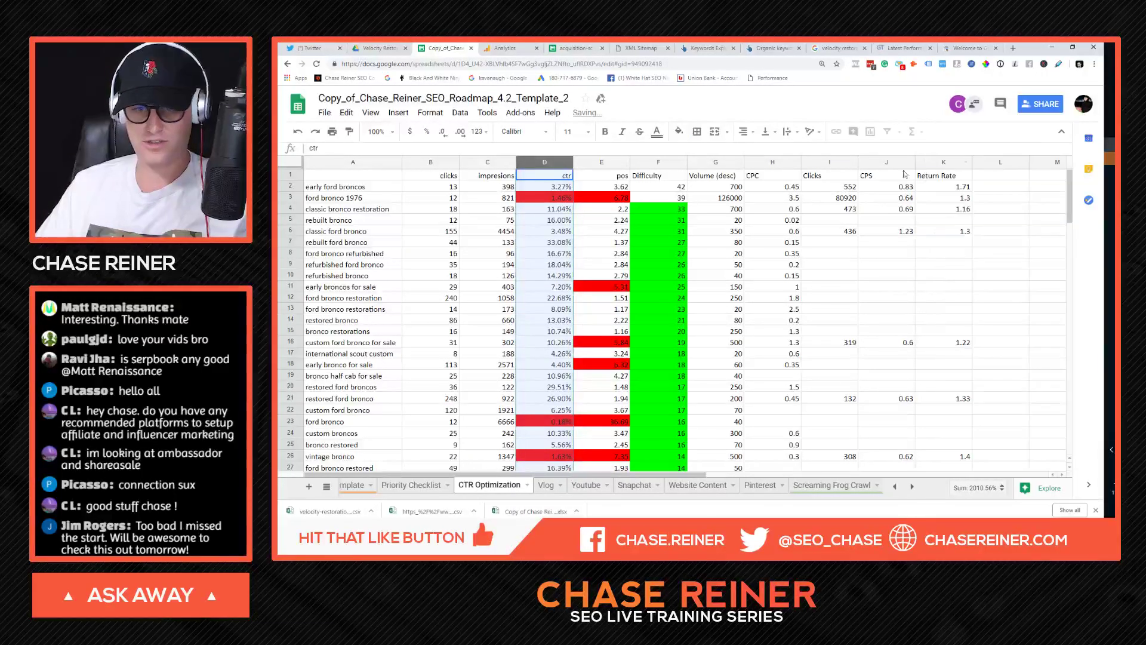
# Step: Examine the ctr, position and difficulty values of the ford bronco row
pyautogui.click(716, 208)
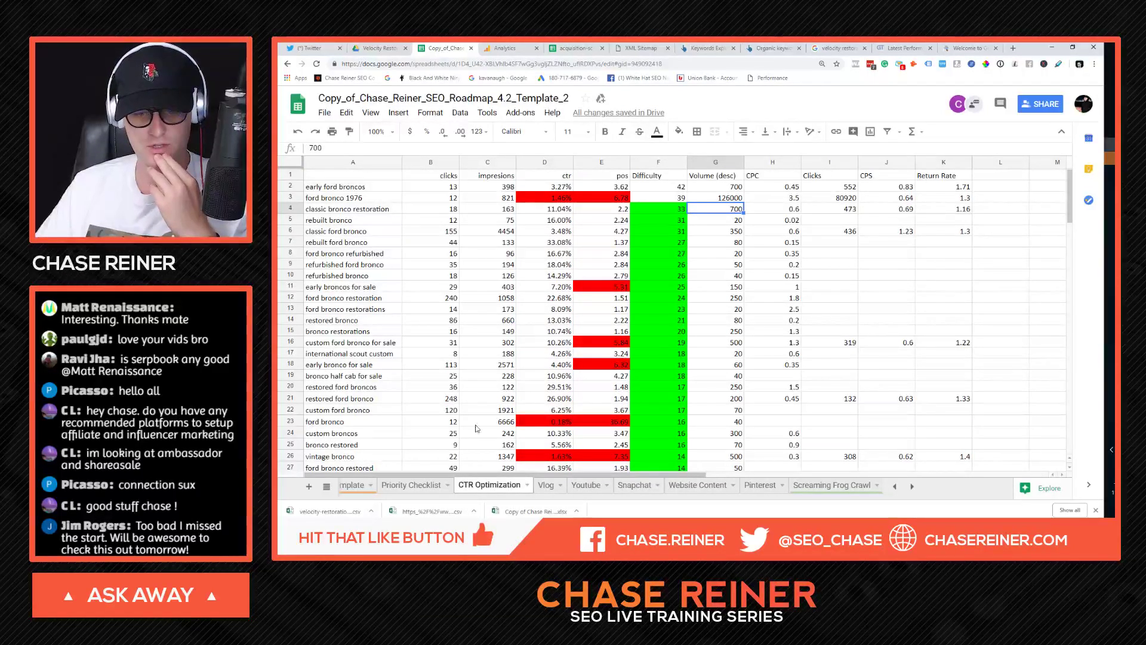
pyautogui.click(556, 422)
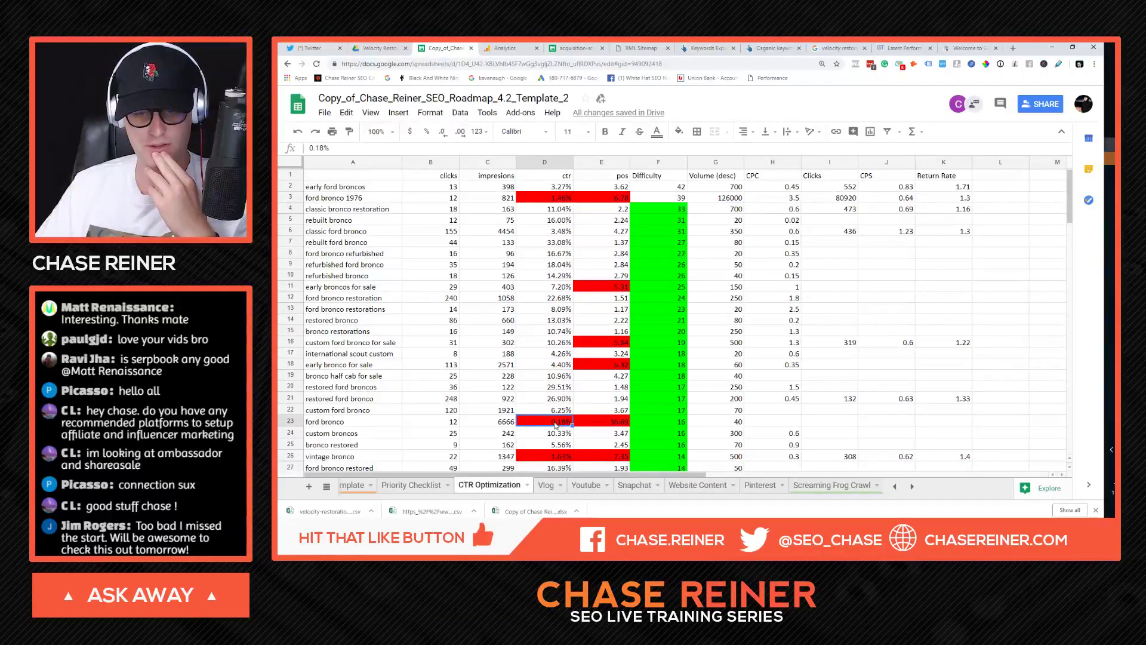
pyautogui.doubleClick(622, 424)
pyautogui.click(667, 423)
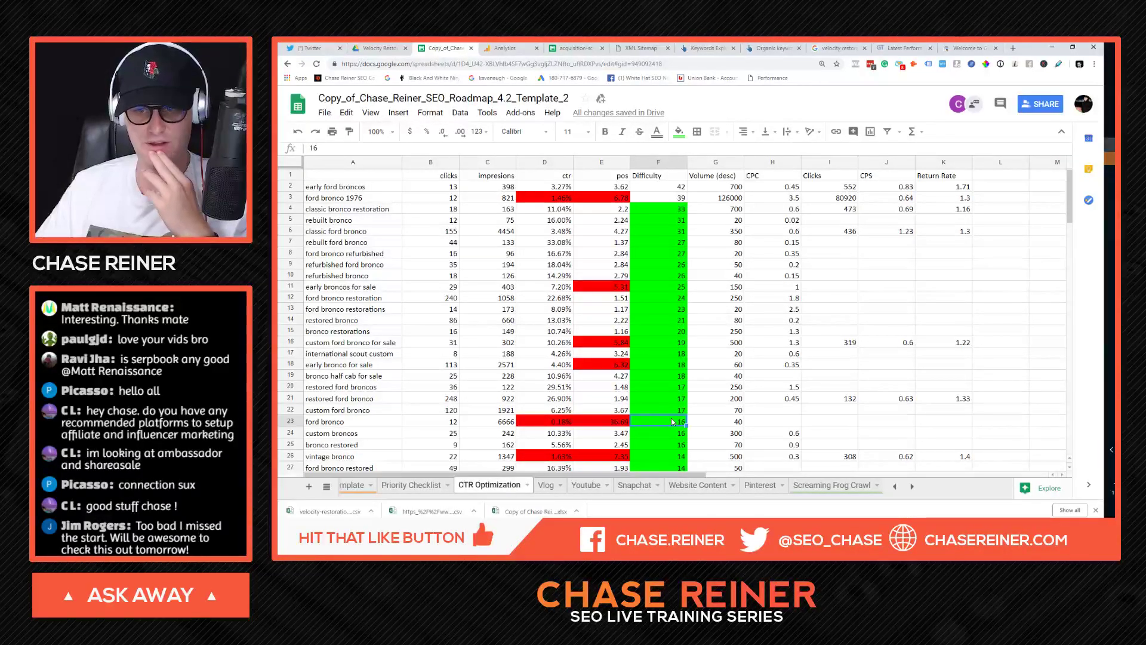
pyautogui.doubleClick(673, 422)
pyautogui.click(625, 423)
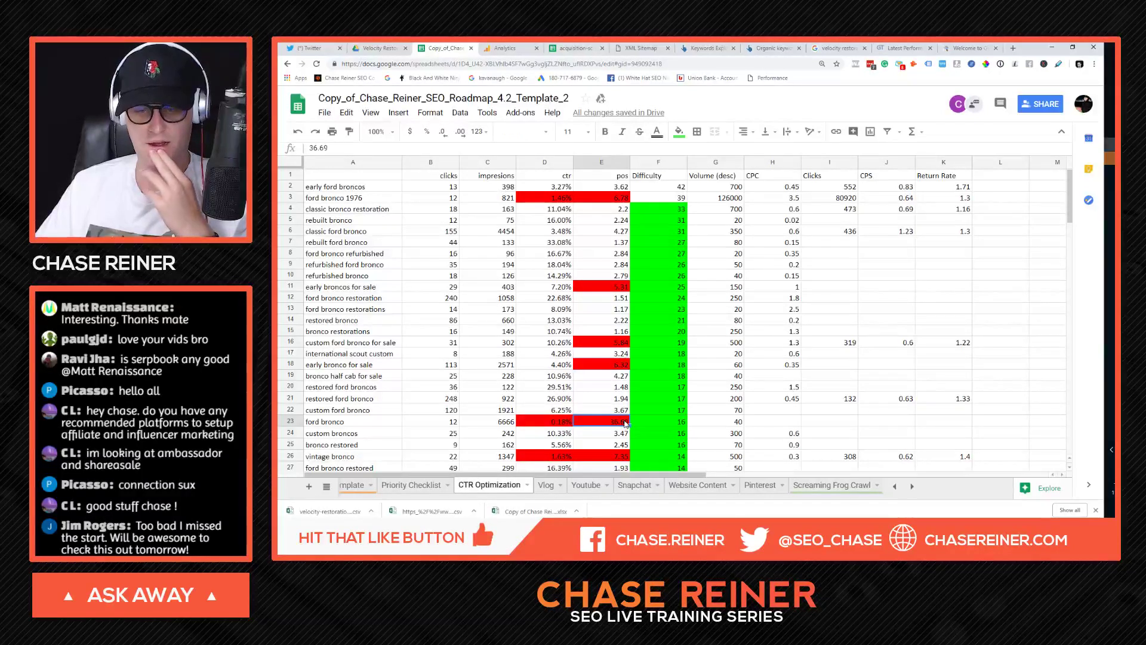
pyautogui.doubleClick(656, 419)
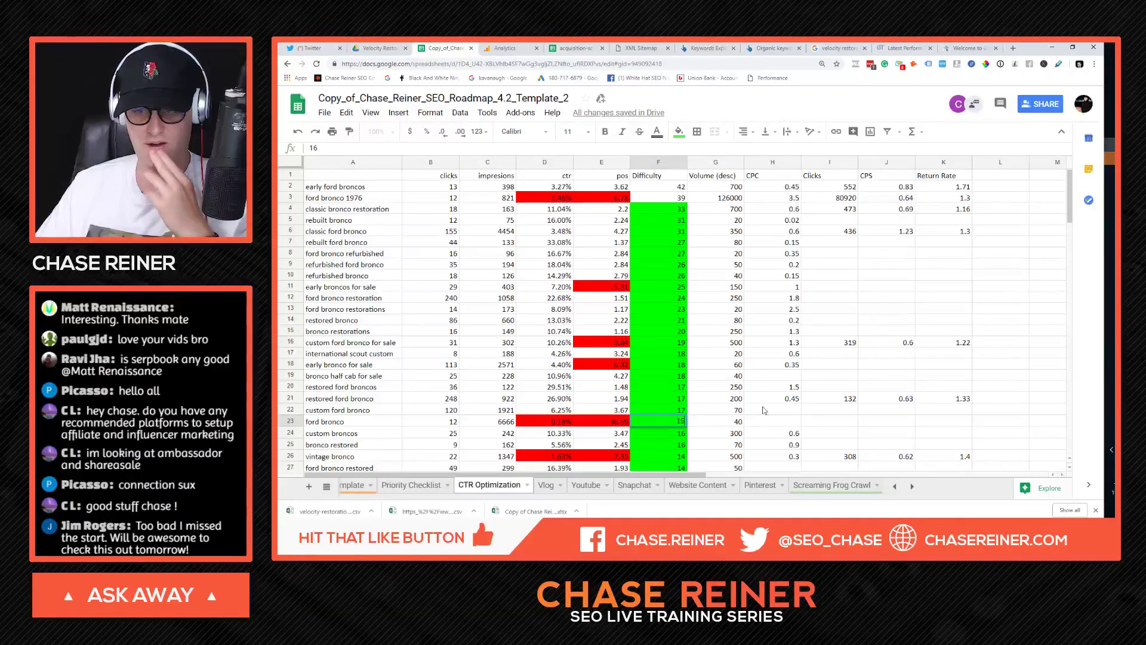
pyautogui.click(1015, 426)
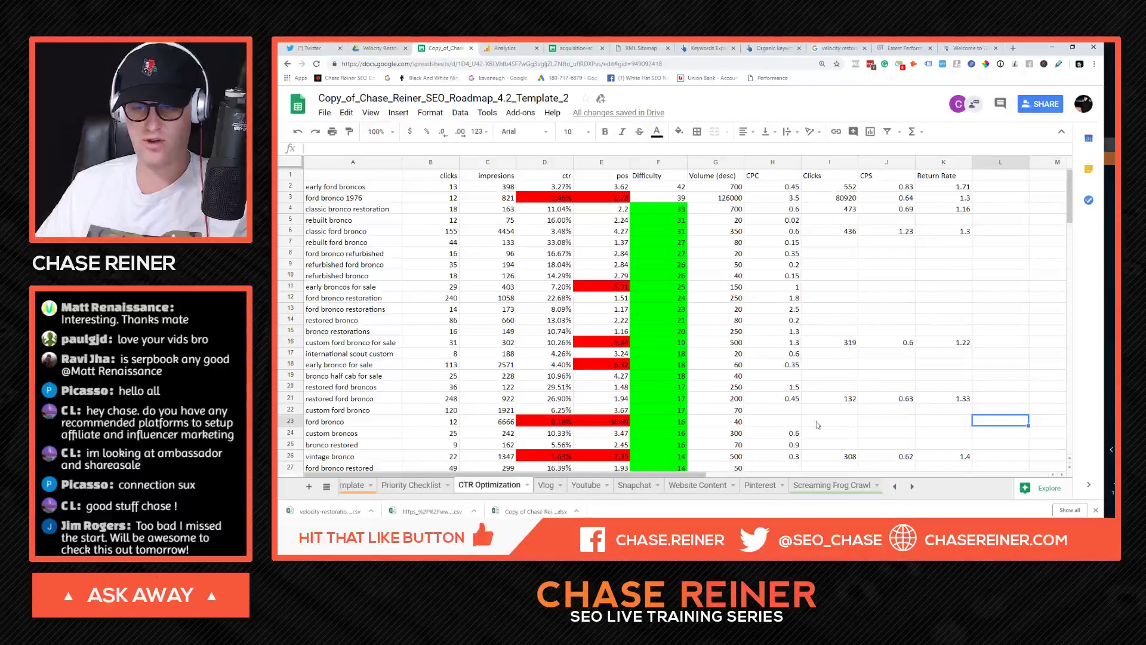
pyautogui.click(289, 421)
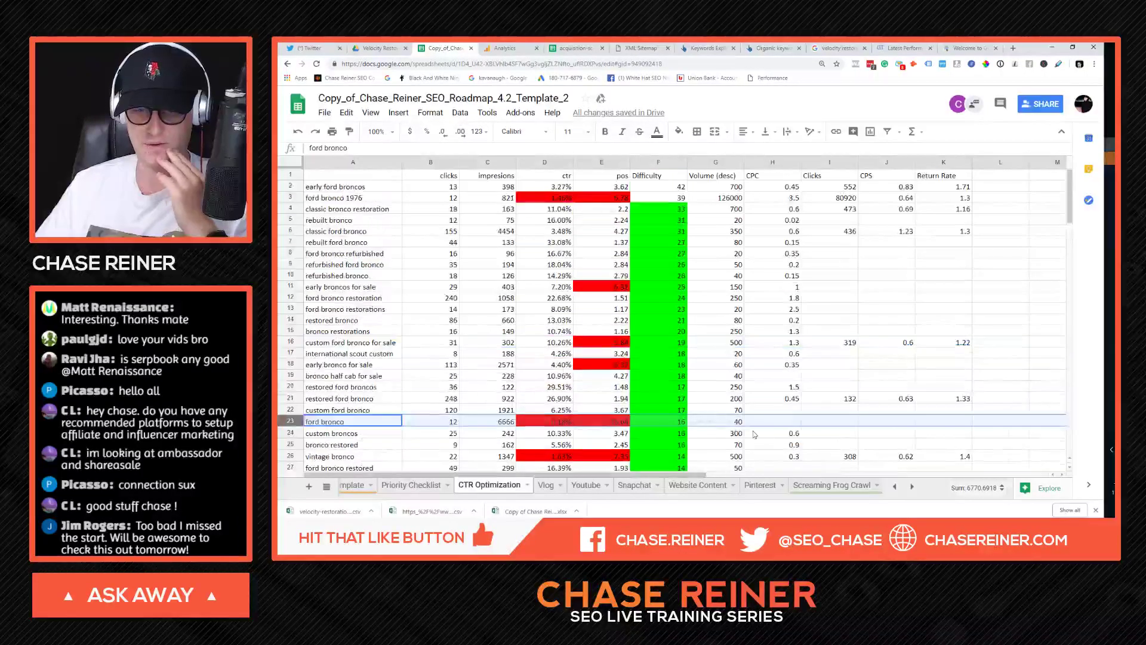
# Step: Examine the ctr, position and difficulty values of the vintage bronco row
pyautogui.scroll(-2, 699, 418)
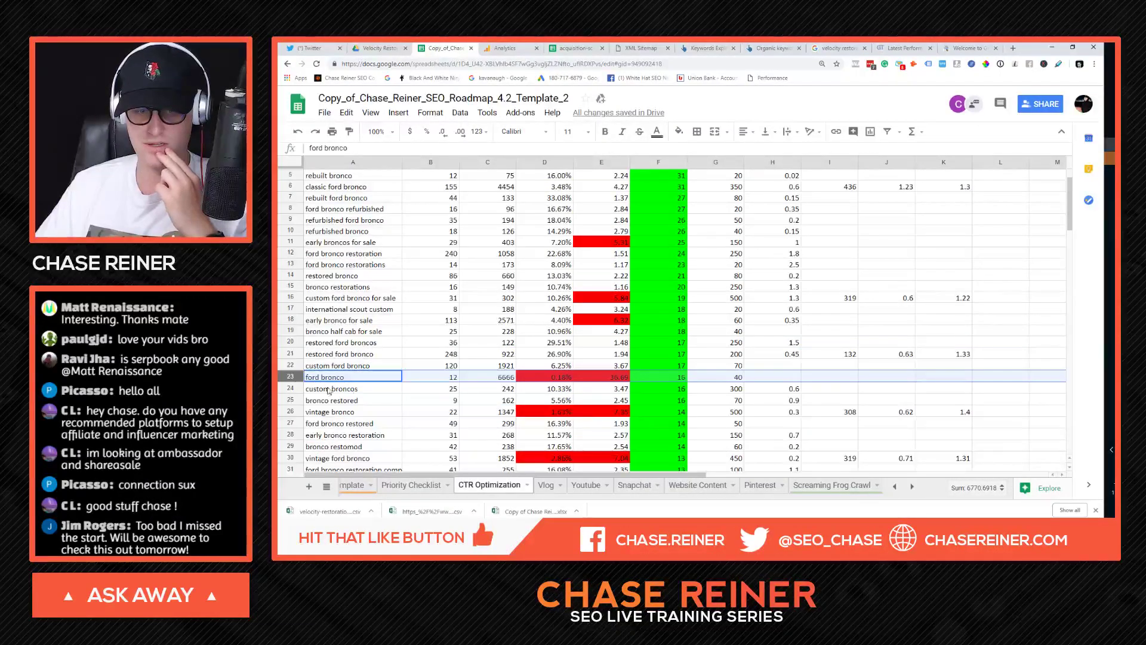
pyautogui.click(284, 408)
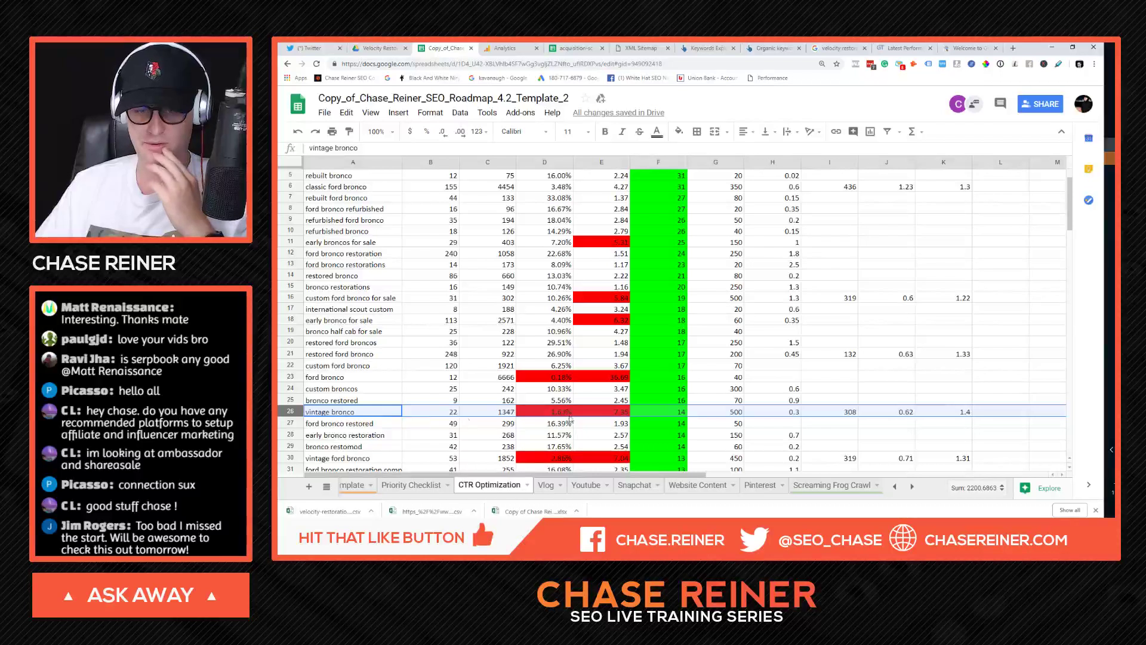
pyautogui.scroll(1, 597, 427)
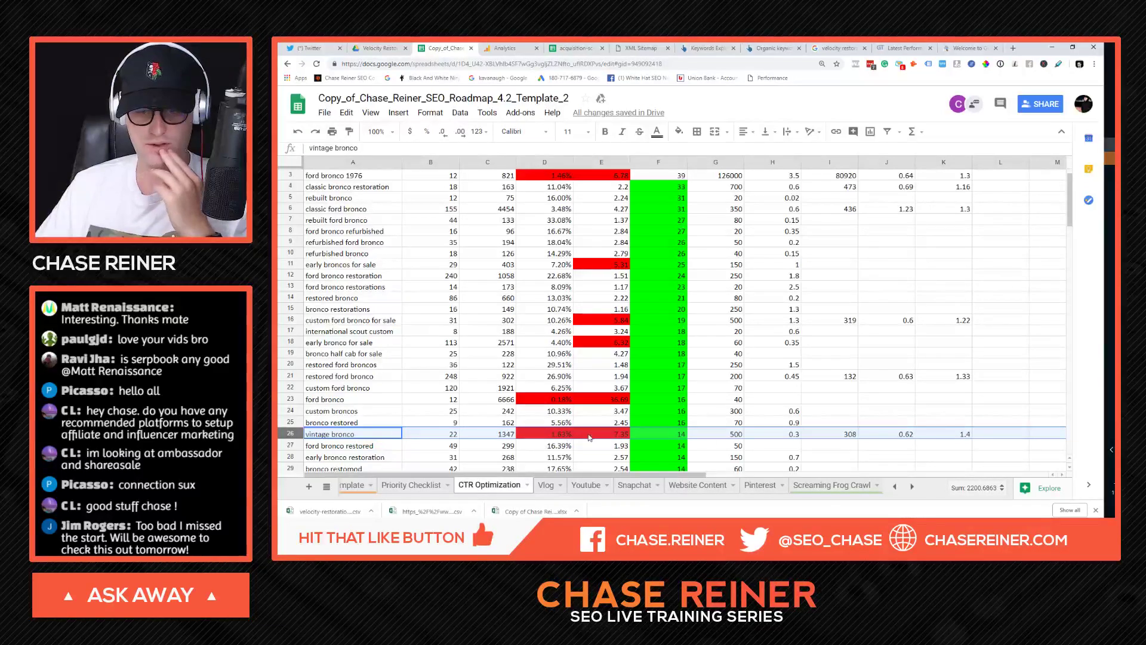
pyautogui.click(589, 438)
pyautogui.click(635, 440)
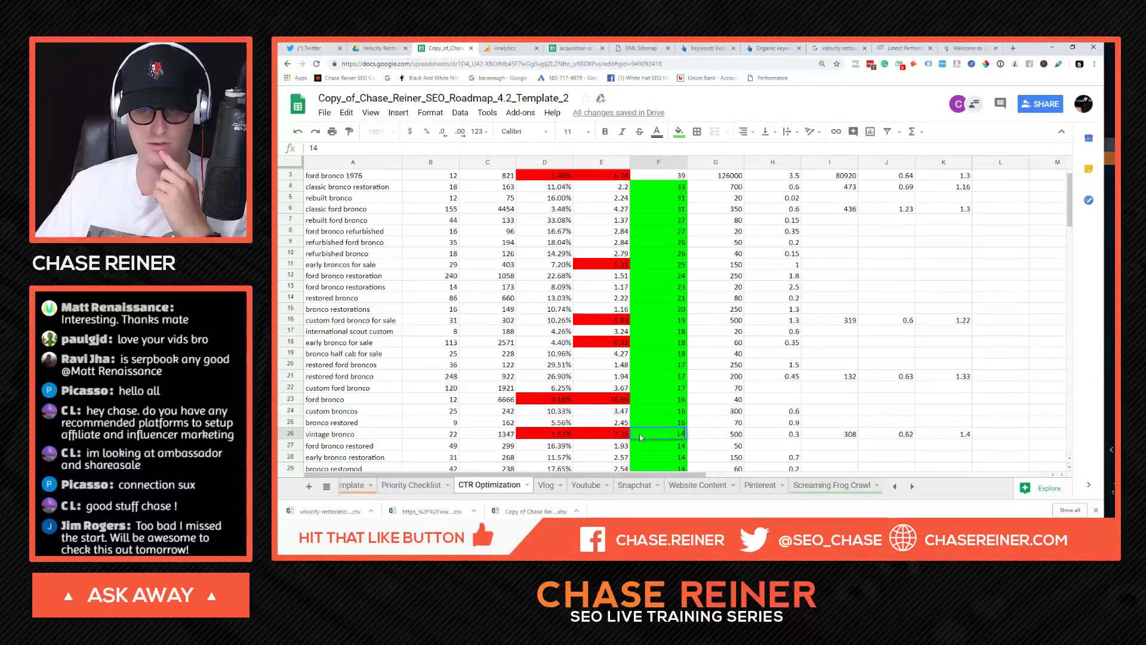
# Step: Compare the vintage bronco row's position and ctr values with its volume and CPC, checking them against the column headers
pyautogui.doubleClick(610, 437)
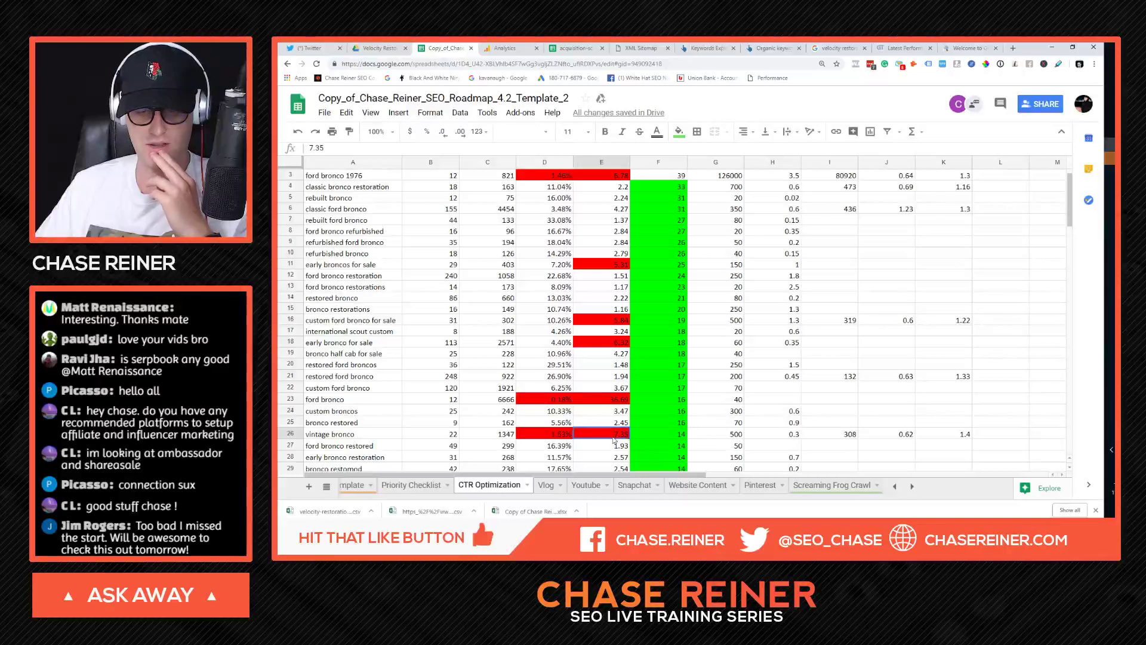
pyautogui.doubleClick(669, 436)
pyautogui.click(565, 435)
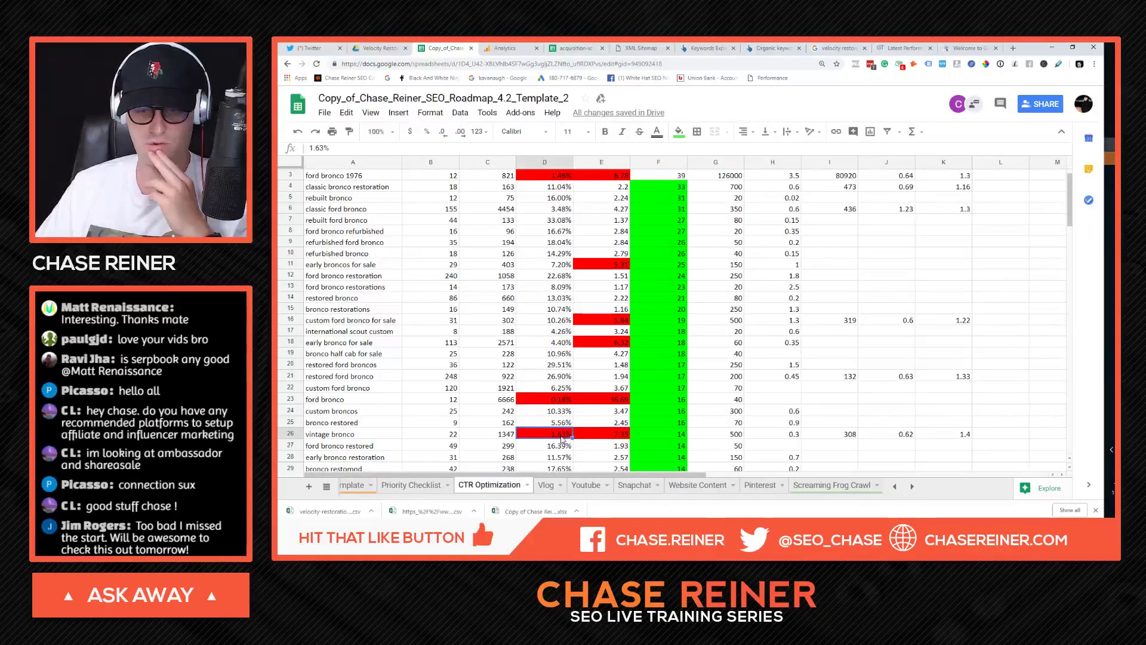
pyautogui.doubleClick(721, 440)
pyautogui.click(792, 450)
pyautogui.scroll(1, 792, 452)
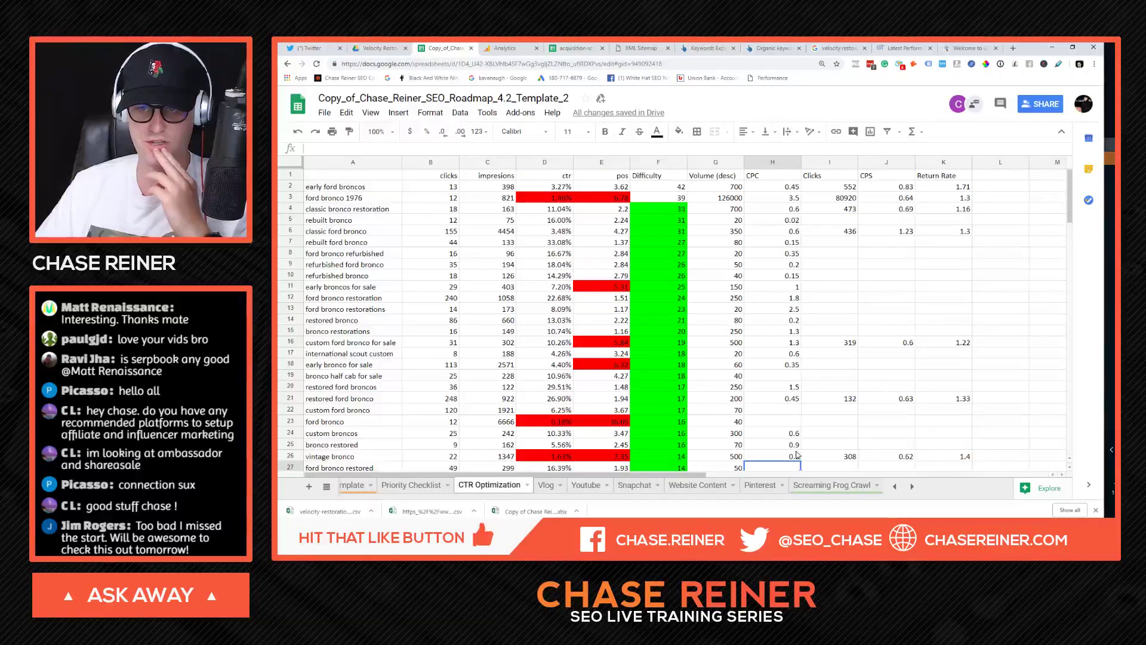
pyautogui.scroll(-2, 794, 453)
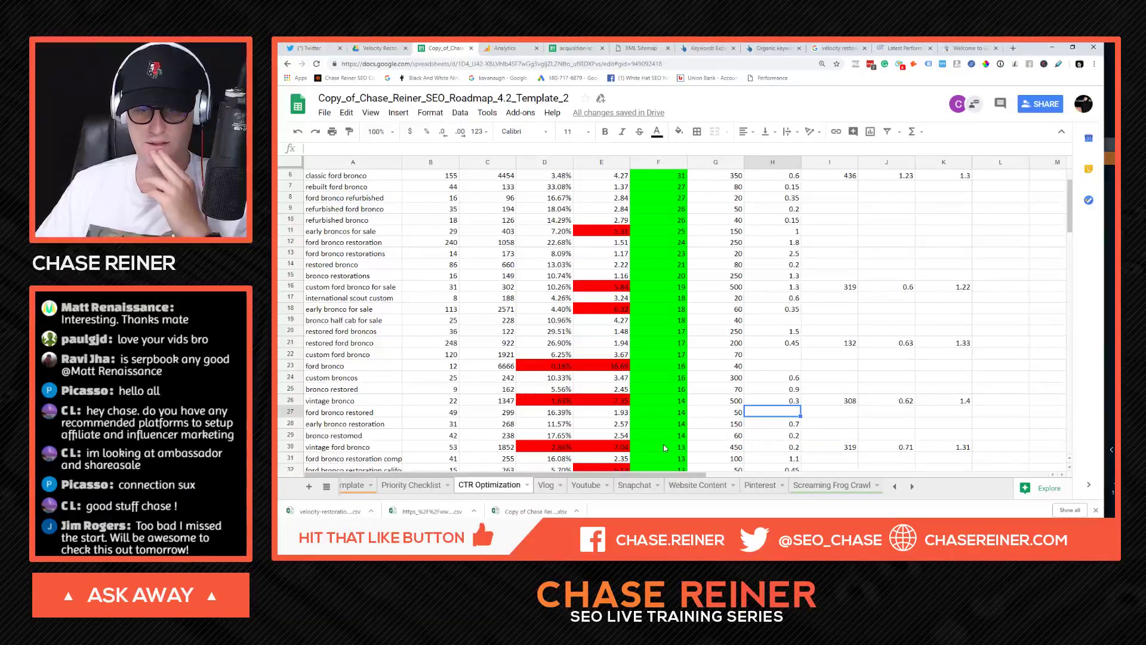
# Step: Check the difficulty value of the vintage ford bronco row and select the entire row
pyautogui.click(669, 448)
pyautogui.click(981, 449)
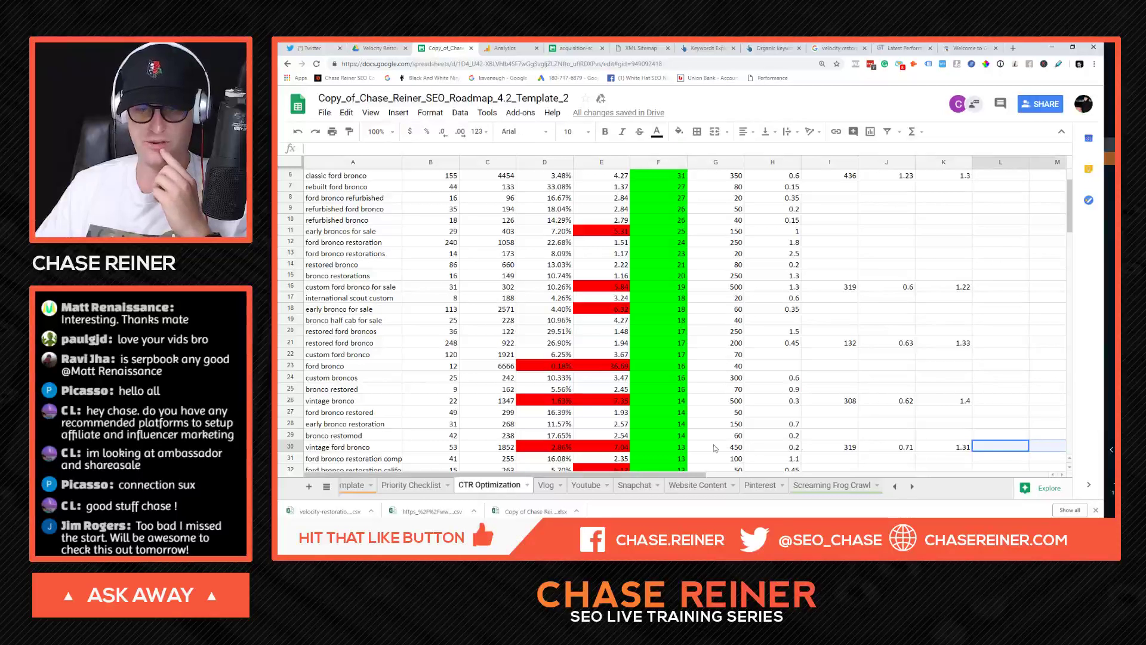
pyautogui.click(659, 446)
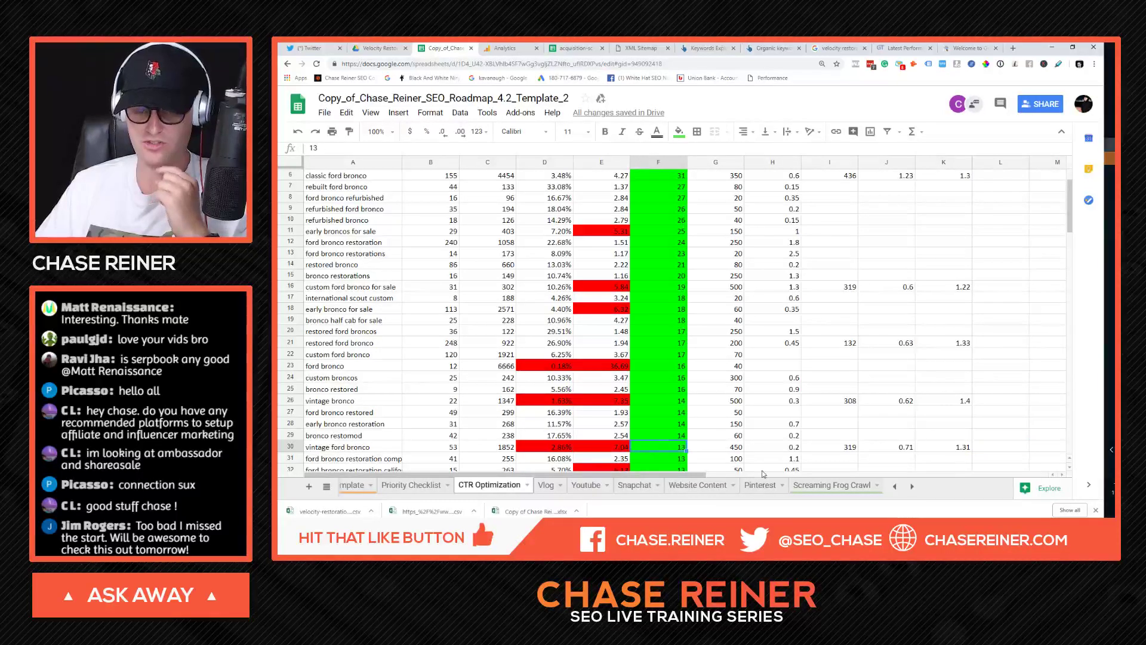
pyautogui.click(292, 447)
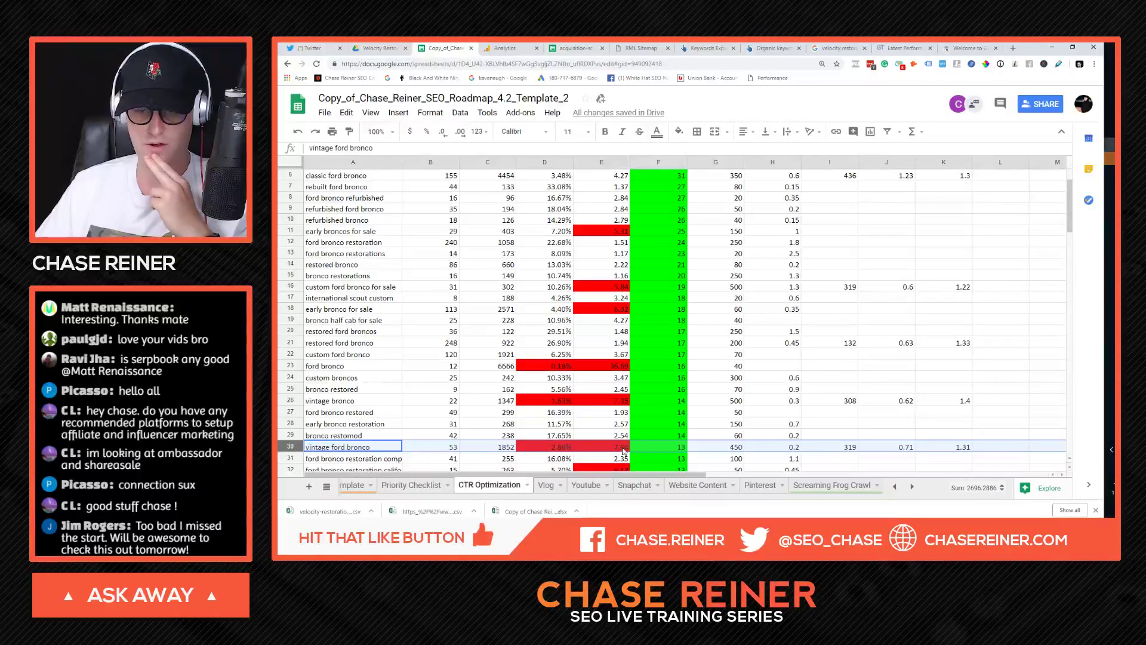
pyautogui.scroll(-5, 622, 450)
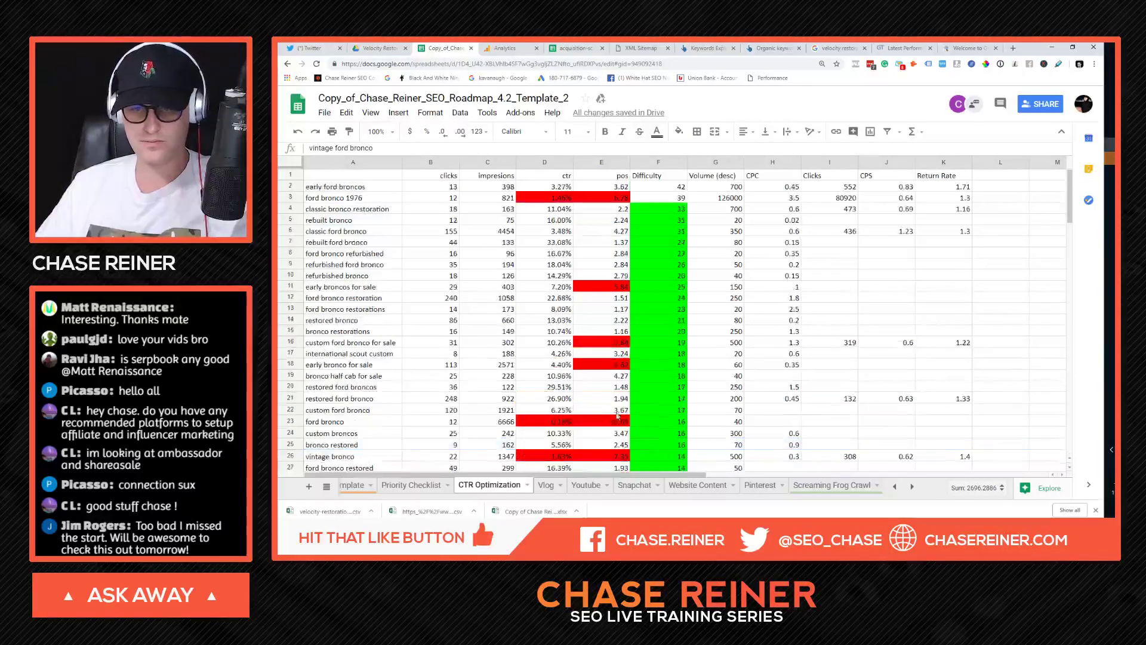
pyautogui.scroll(3, 629, 416)
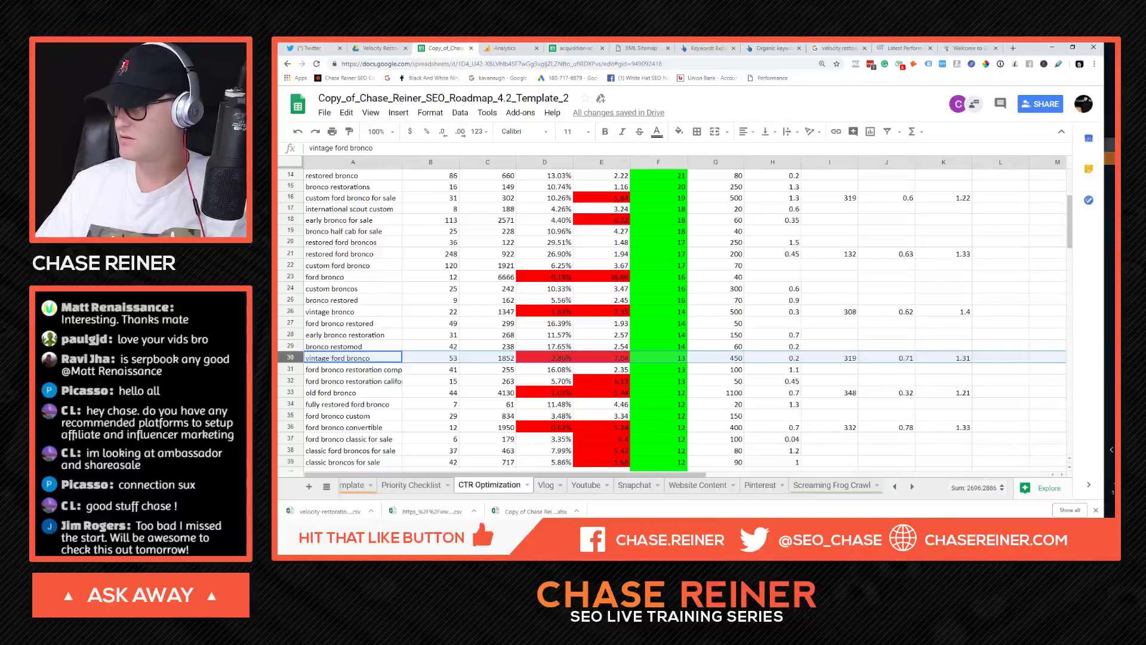
pyautogui.press('XF86AudioPlay')
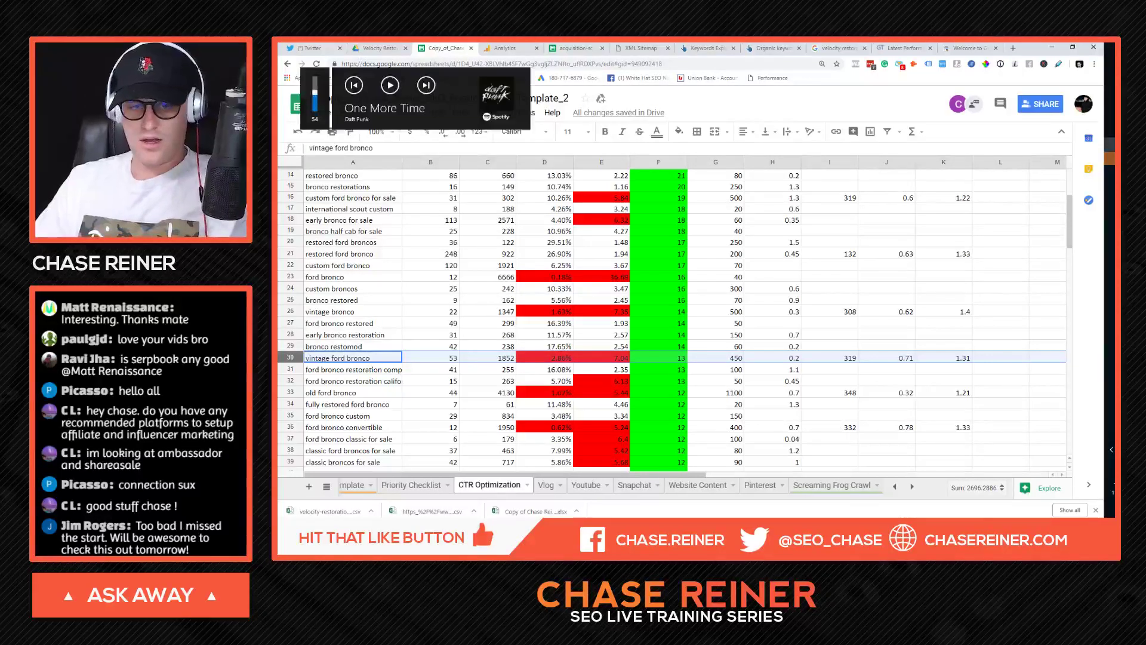
pyautogui.scroll(-5, 639, 305)
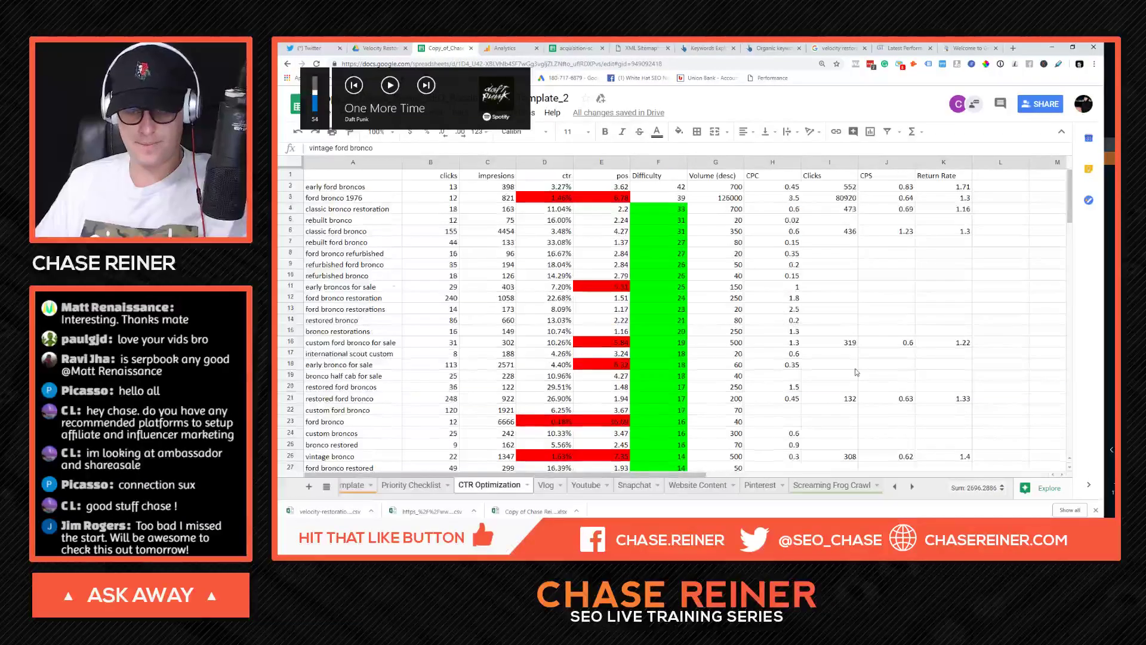
pyautogui.scroll(5, 369, 354)
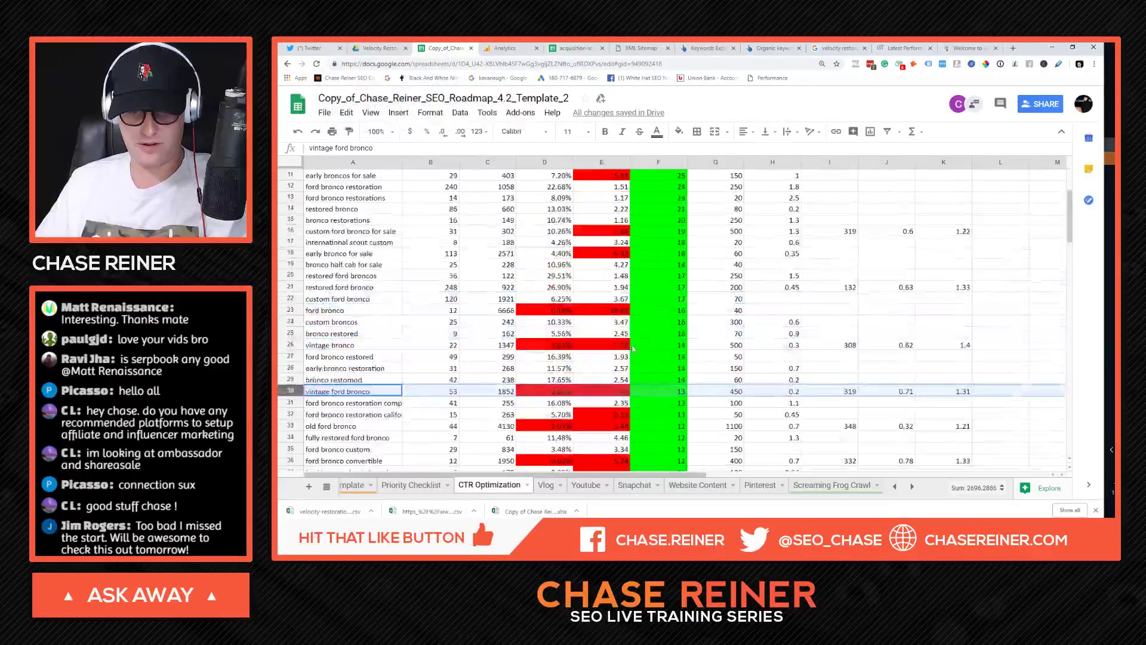
pyautogui.click(628, 338)
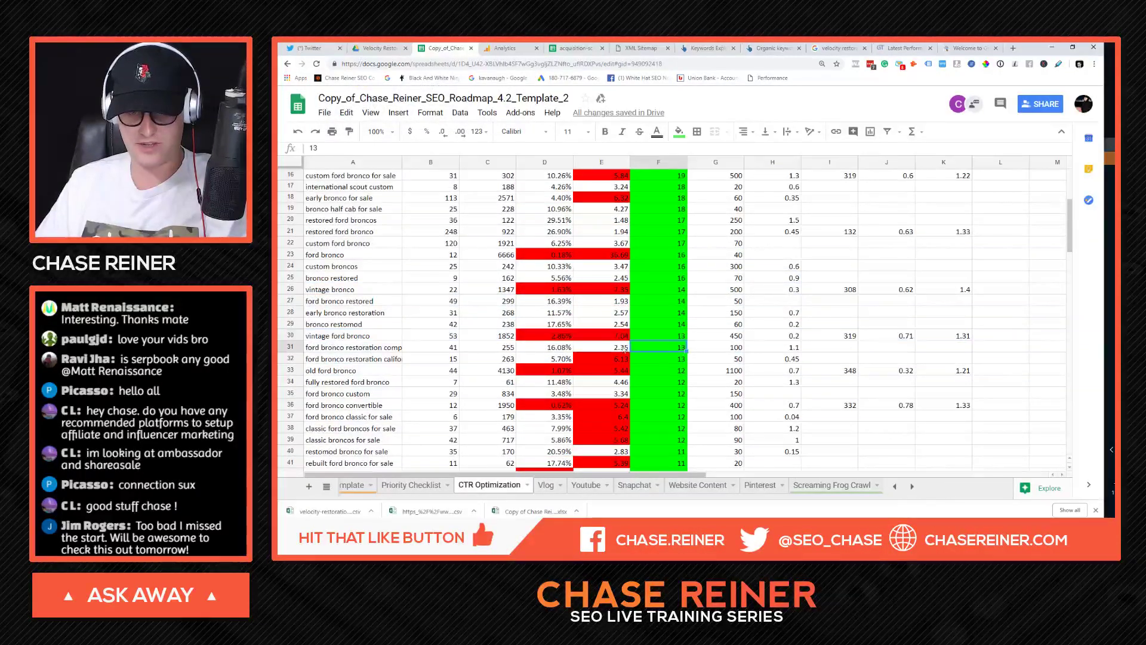
pyautogui.hotkey('alt', 'Tab')
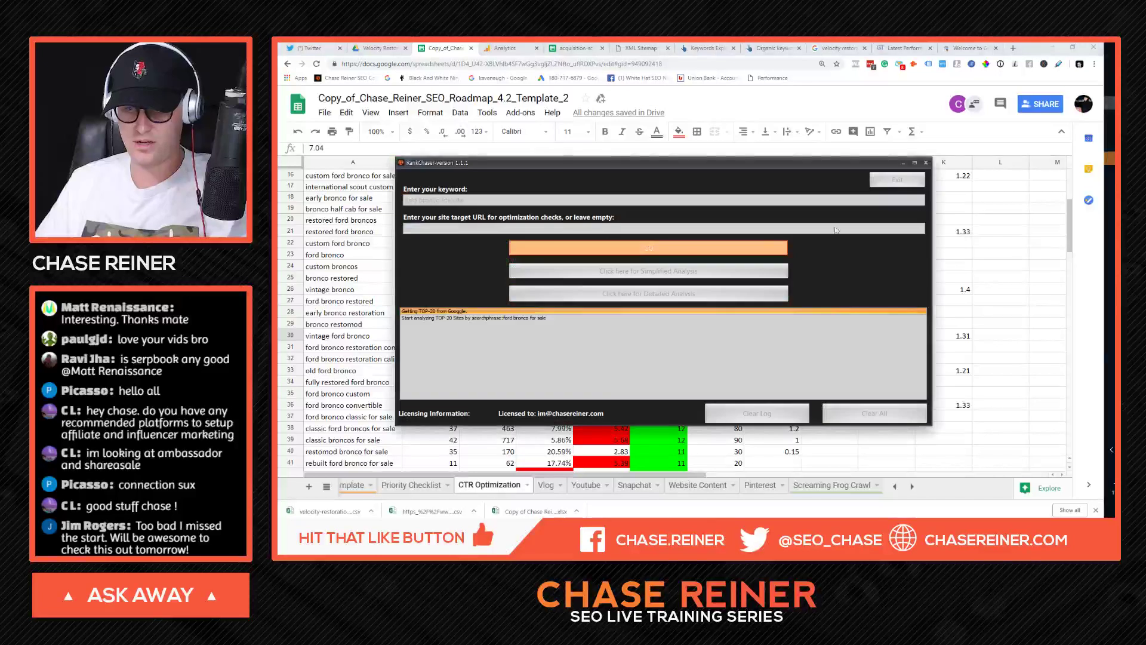
pyautogui.click(925, 163)
# Step: Check the impressions of the old ford bronco row and compare its figures with the column headers
pyautogui.click(374, 374)
pyautogui.click(514, 372)
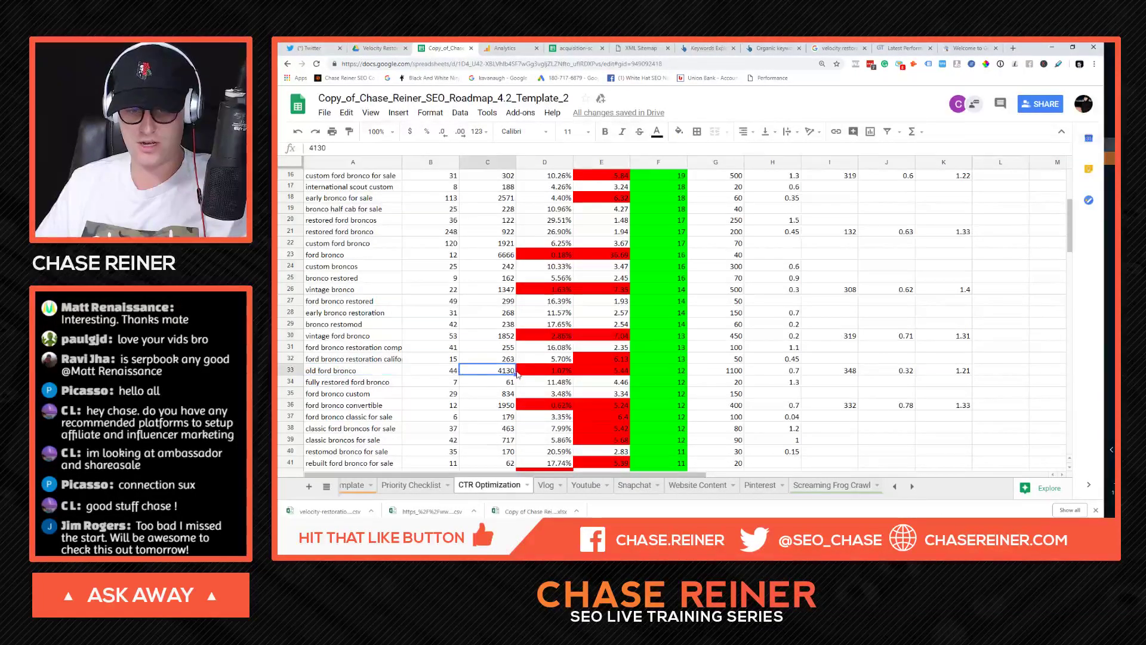
pyautogui.click(835, 349)
pyautogui.scroll(2, 865, 358)
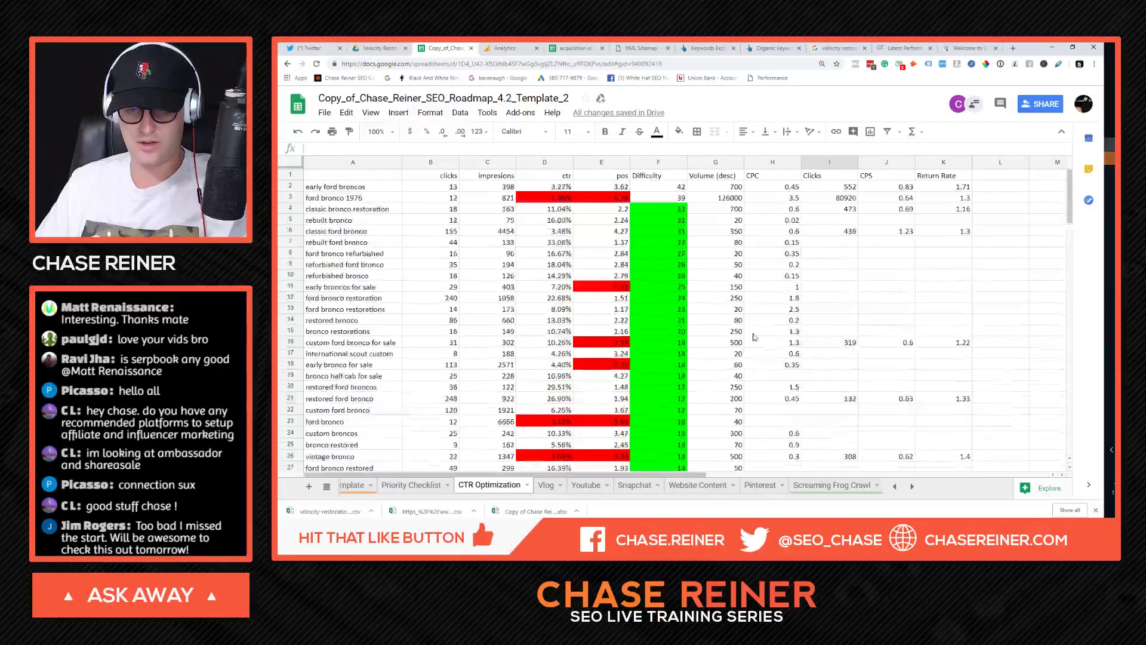
pyautogui.click(992, 402)
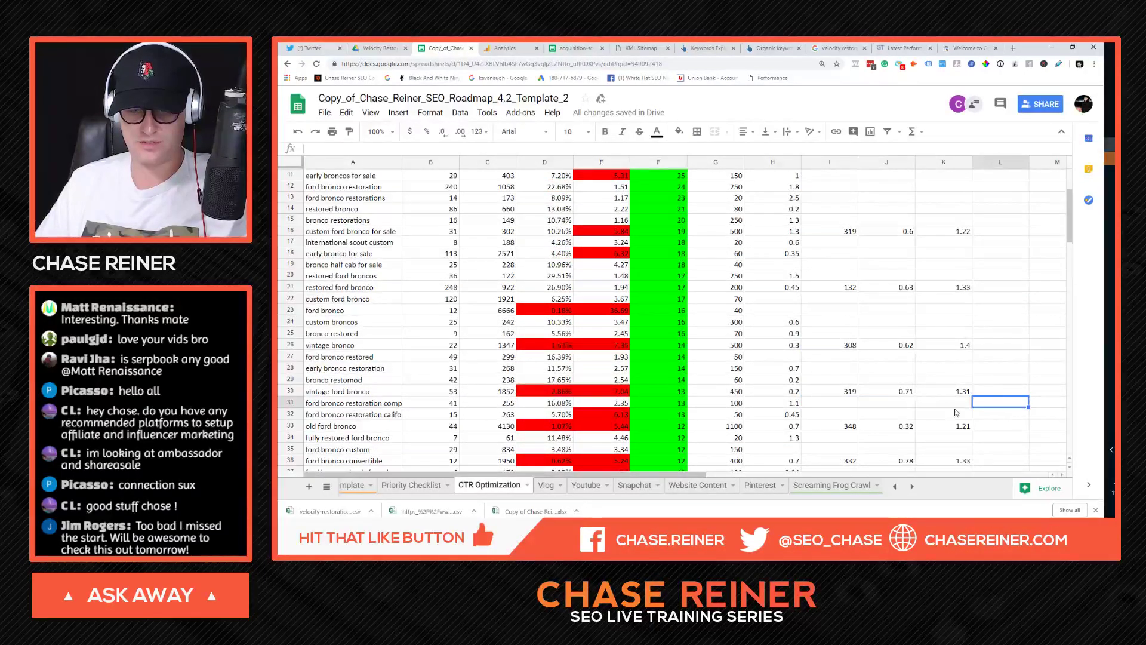
# Step: Examine the vintage ford bronco row's ctr, position, difficulty, CPS and return rate values
pyautogui.click(547, 391)
pyautogui.click(606, 392)
pyautogui.click(648, 395)
pyautogui.click(836, 392)
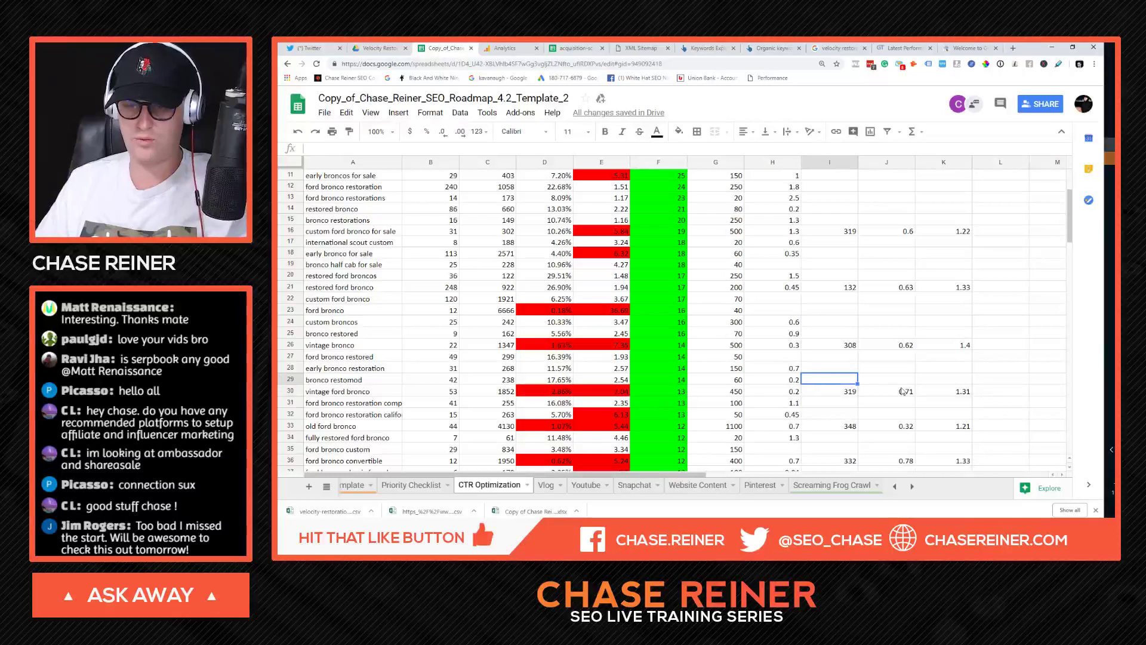
pyautogui.click(889, 392)
pyautogui.click(928, 391)
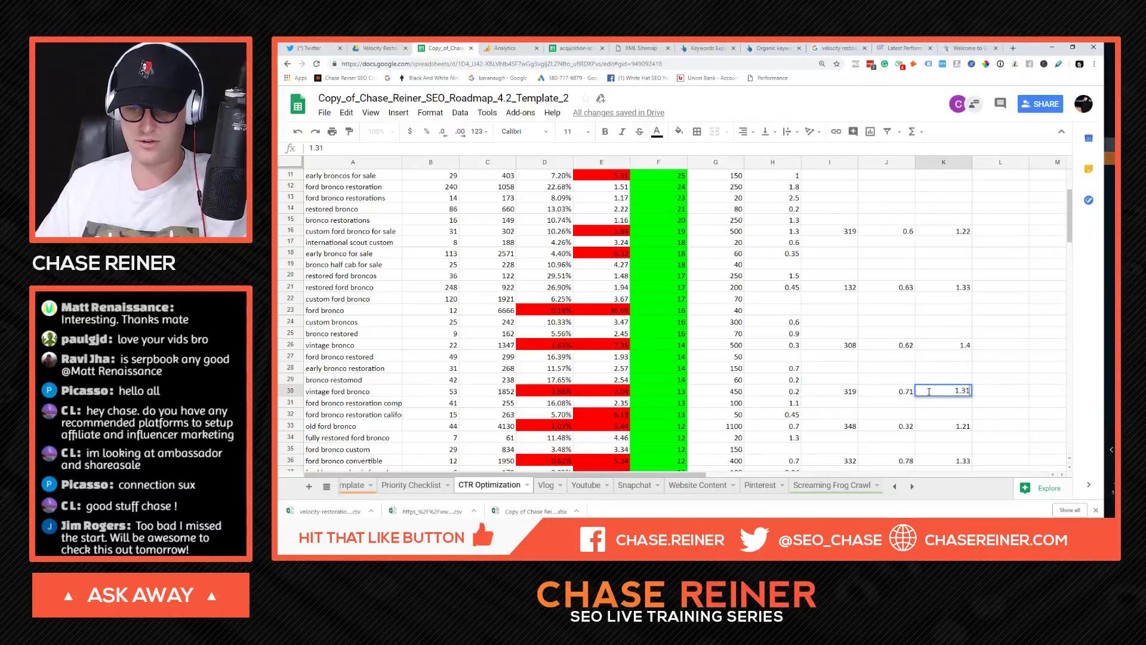
pyautogui.keyDown('shift'); pyautogui.click(734, 390); pyautogui.keyUp('shift')
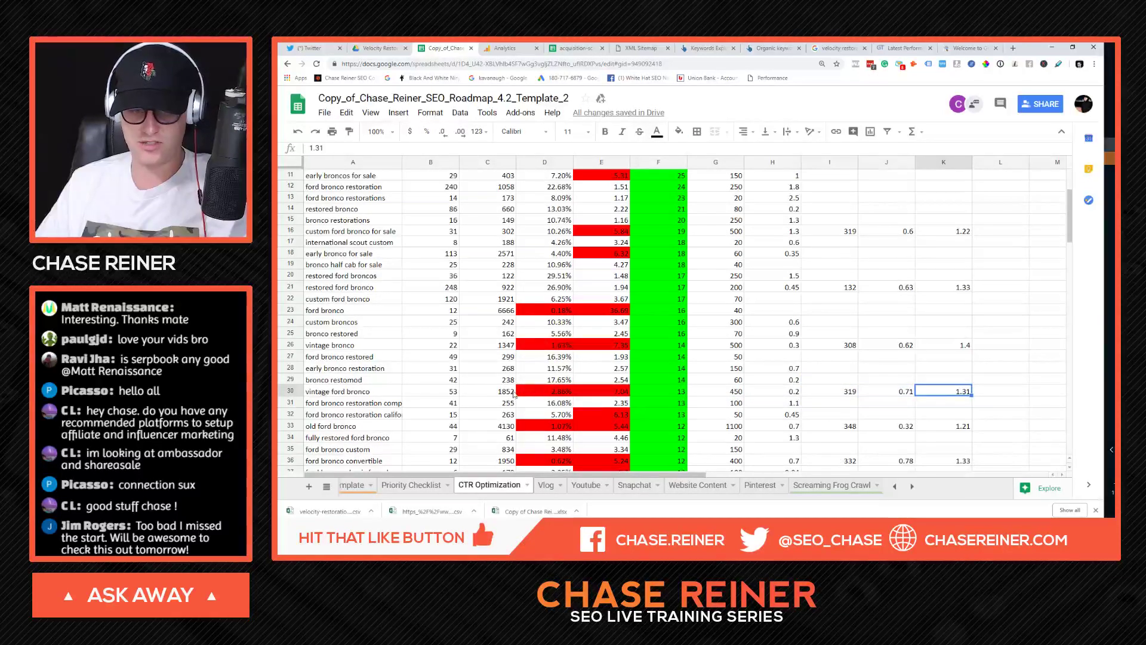
pyautogui.moveTo(515, 394); pyautogui.dragTo(656, 393)
pyautogui.click(1027, 398)
pyautogui.click(1058, 396)
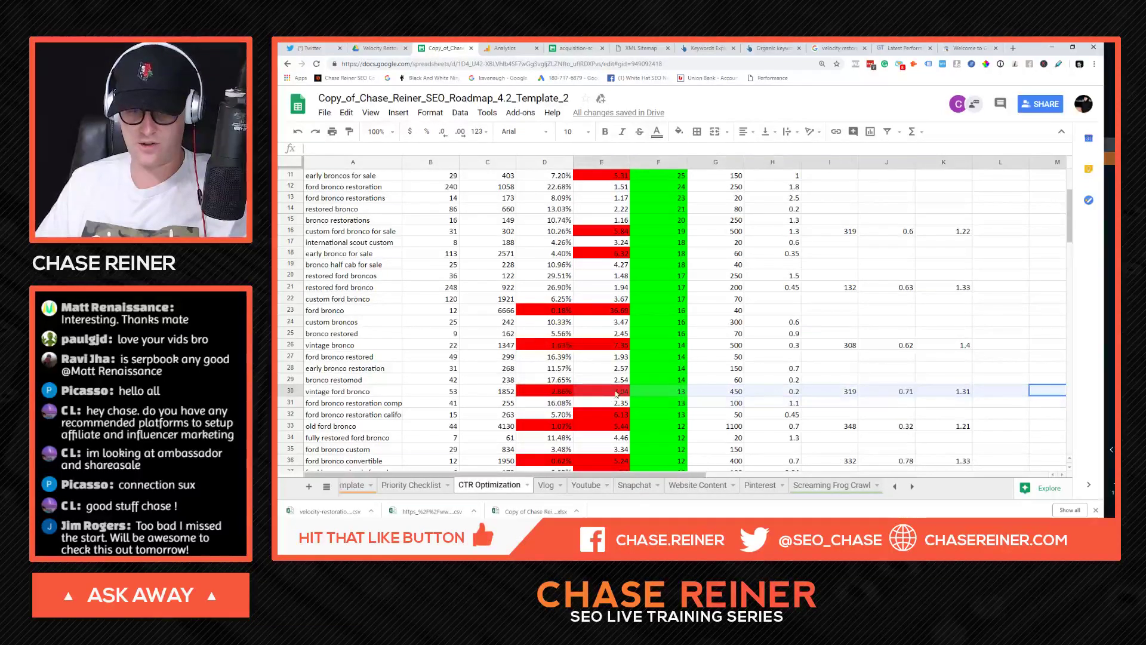
pyautogui.press('Home')
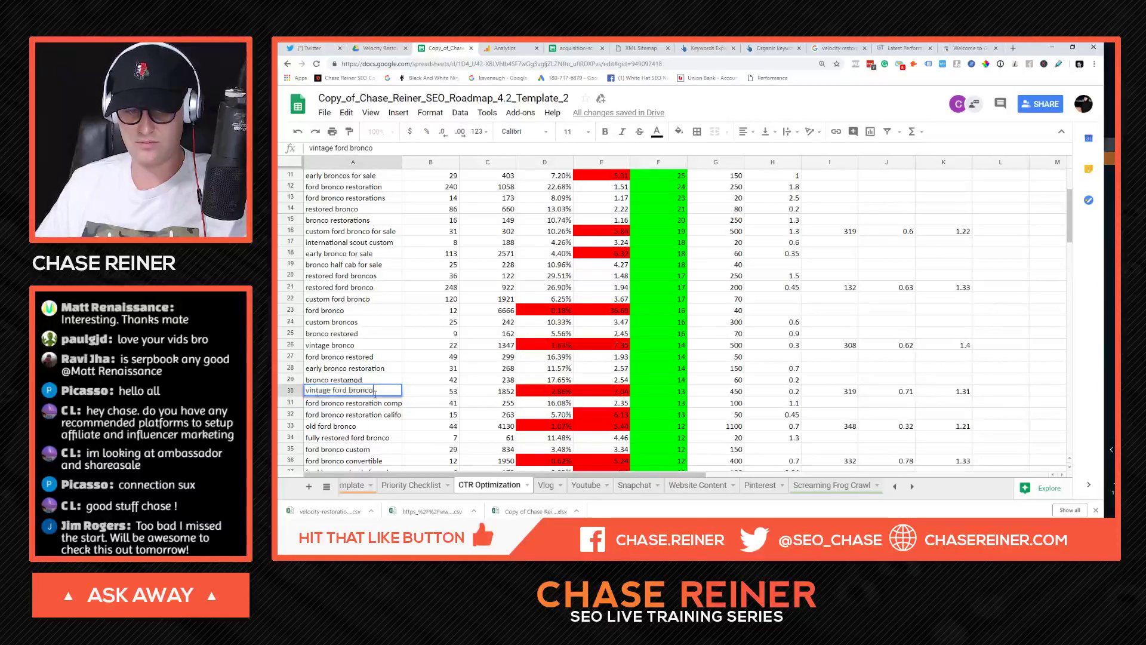
# Step: Examine the vintage ford bronco keyword together with its clicks, impressions, ctr and position values
pyautogui.click(414, 394)
pyautogui.click(391, 394)
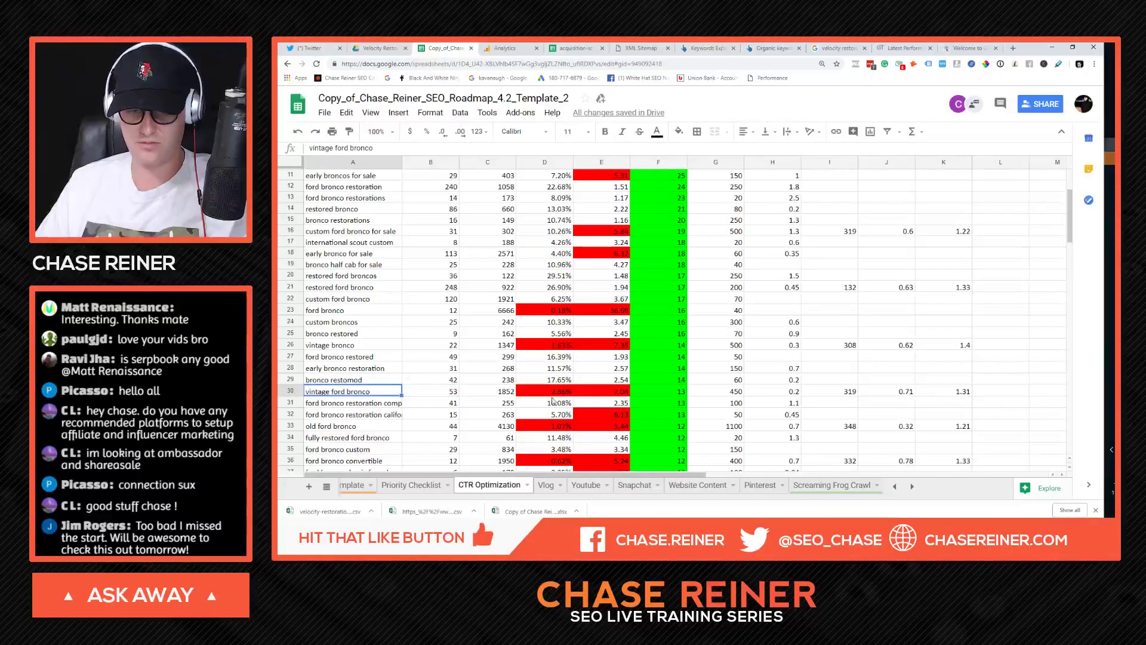
pyautogui.doubleClick(386, 390)
pyautogui.click(417, 394)
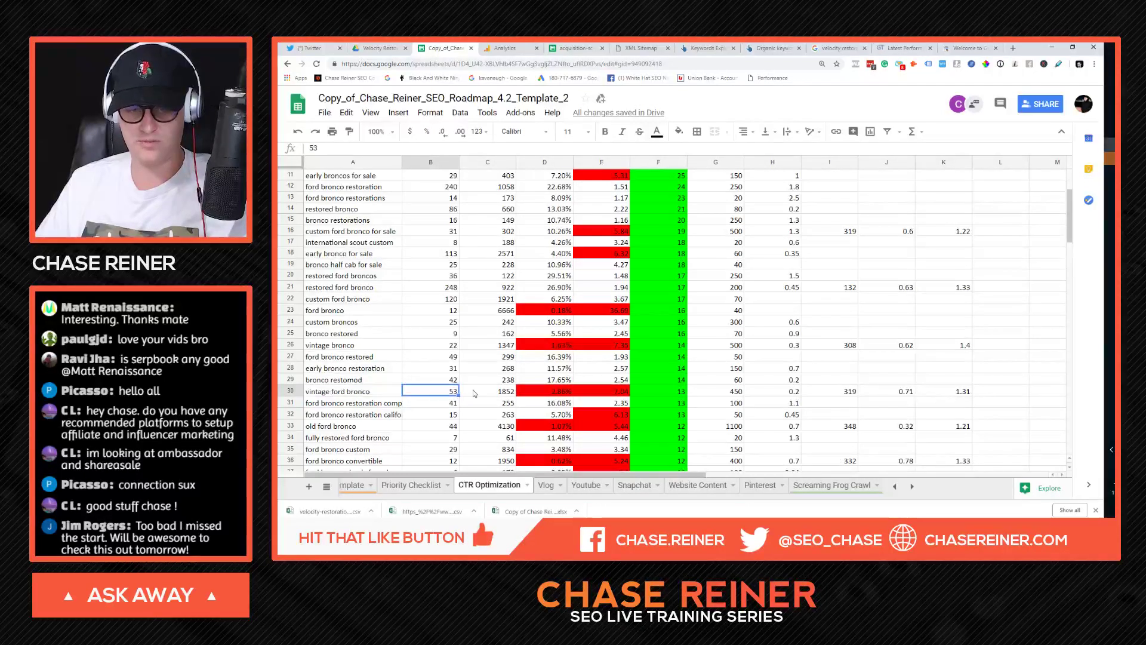
pyautogui.click(478, 394)
pyautogui.click(543, 394)
pyautogui.click(615, 394)
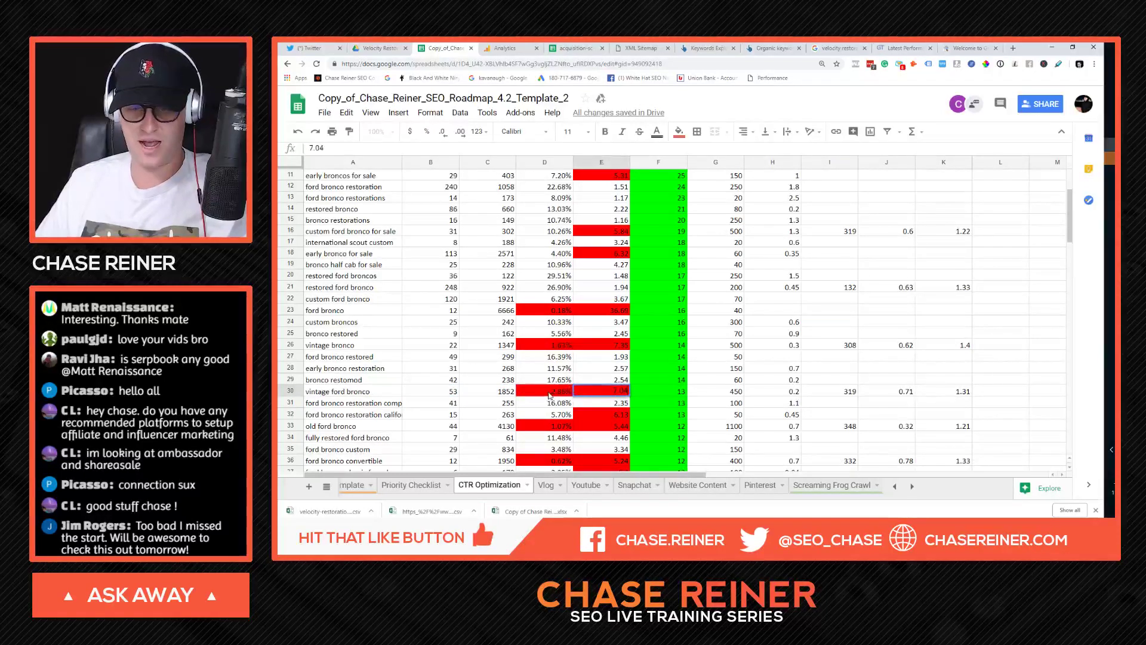
pyautogui.click(546, 394)
pyautogui.click(491, 394)
pyautogui.click(454, 394)
pyautogui.press('Right')
pyautogui.press('Right')
pyautogui.press('Right')
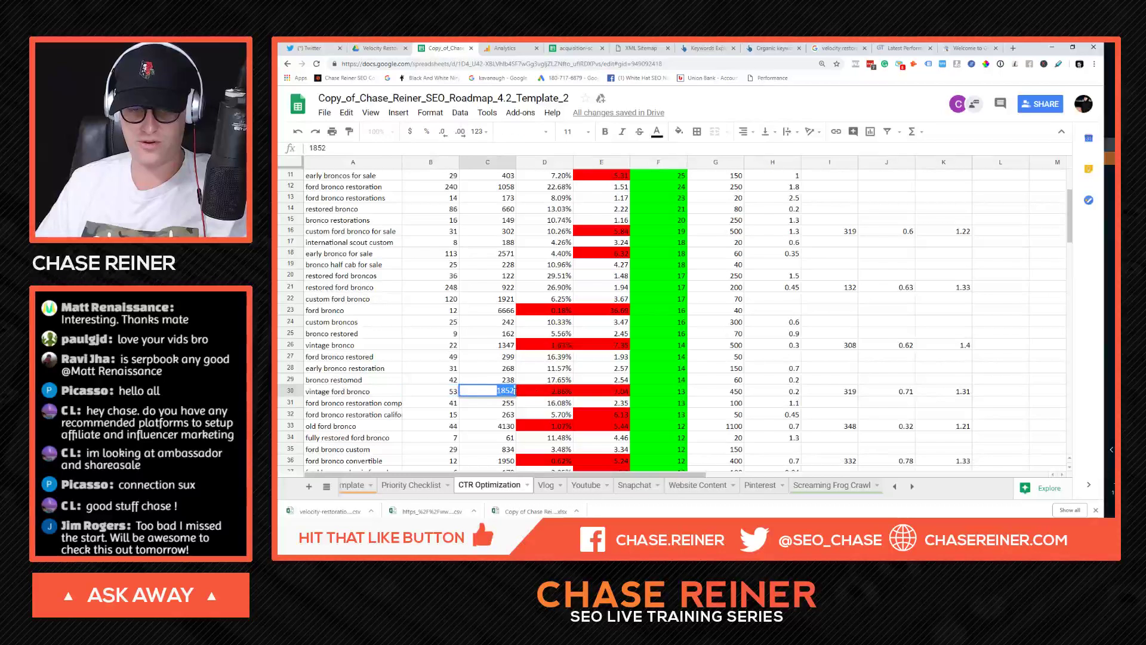
pyautogui.click(450, 394)
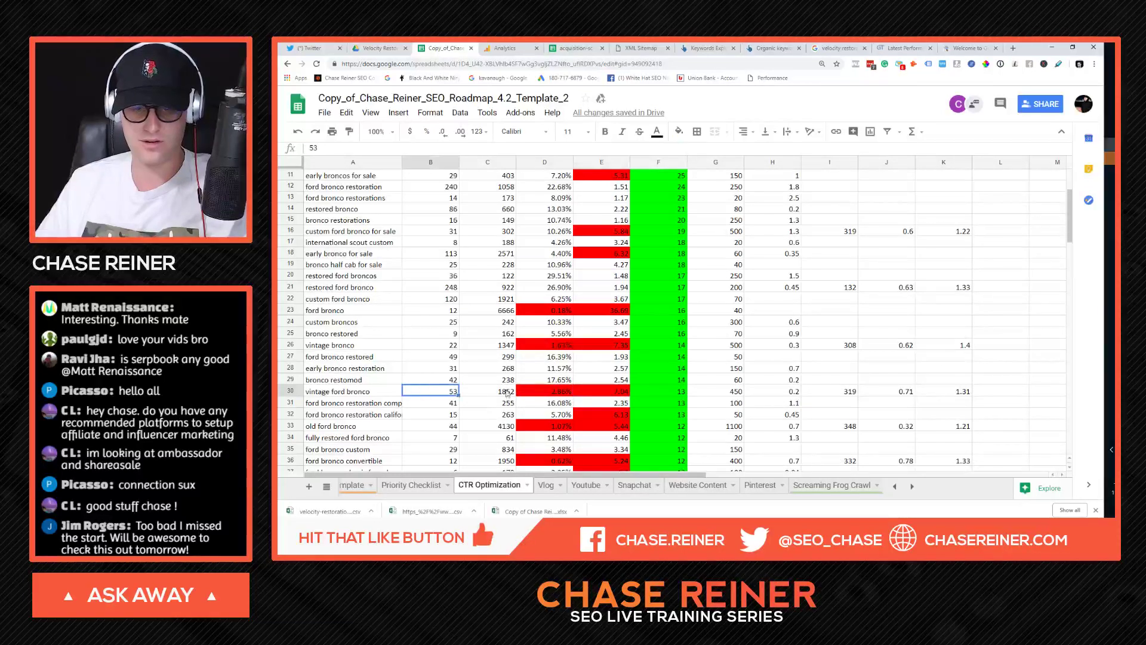
pyautogui.press('Right')
pyautogui.press('Right')
pyautogui.press('Right')
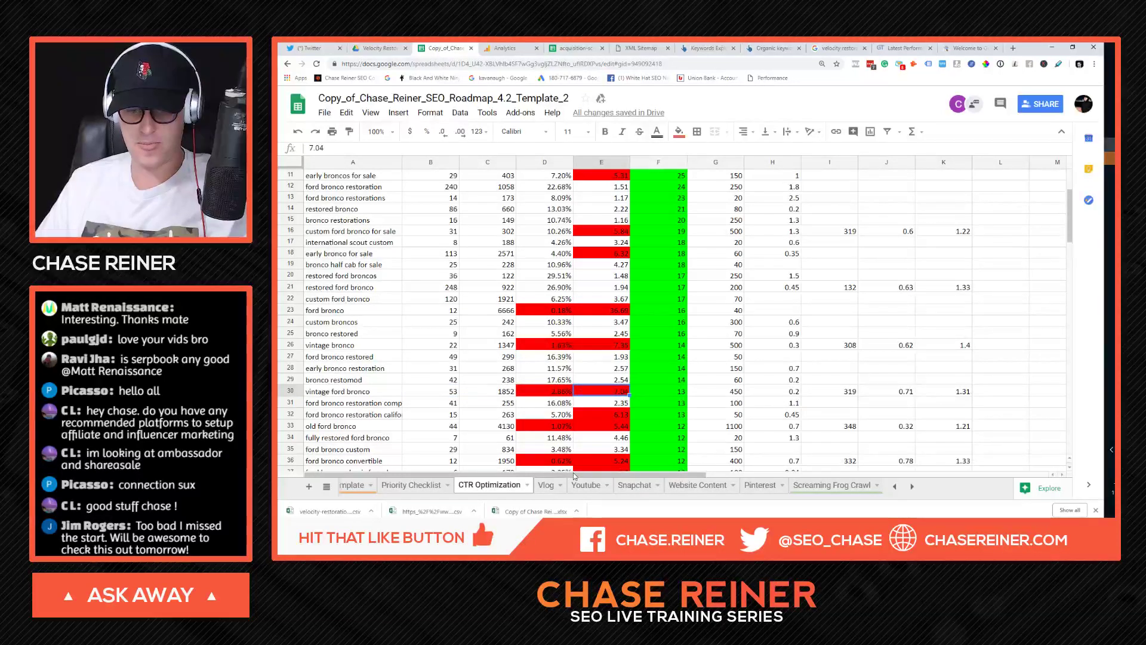
# Step: Review the CTR Optimization keyword table from the clicks and impressions data through the difficulty, volume and return rate columns
pyautogui.scroll(4, 555, 448)
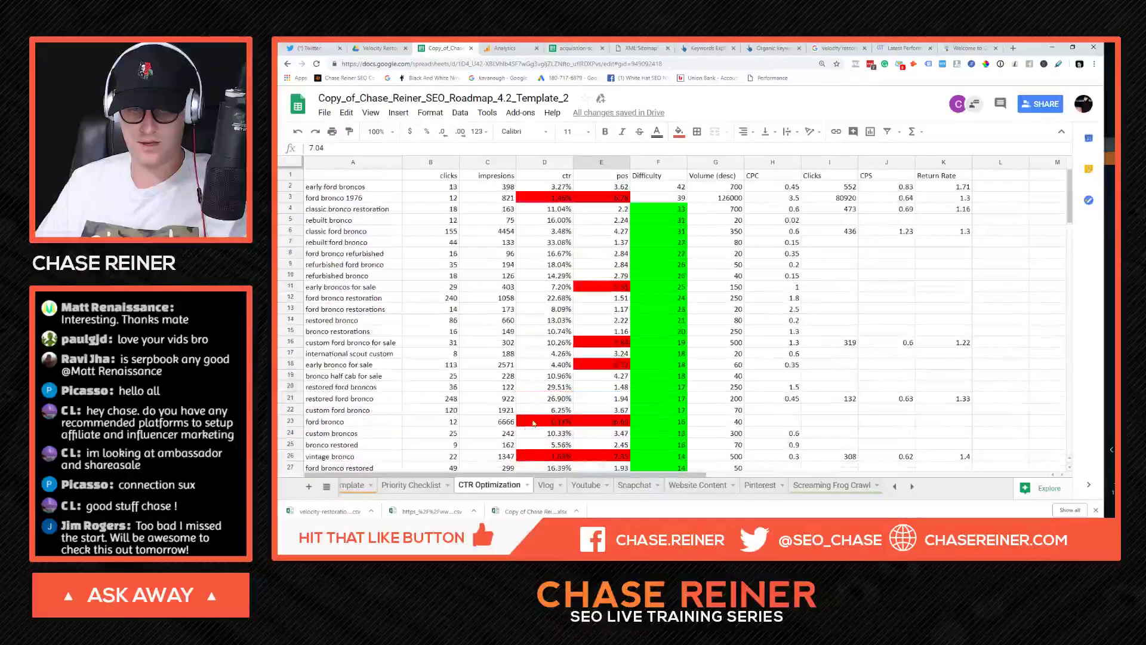
pyautogui.scroll(-3, 749, 294)
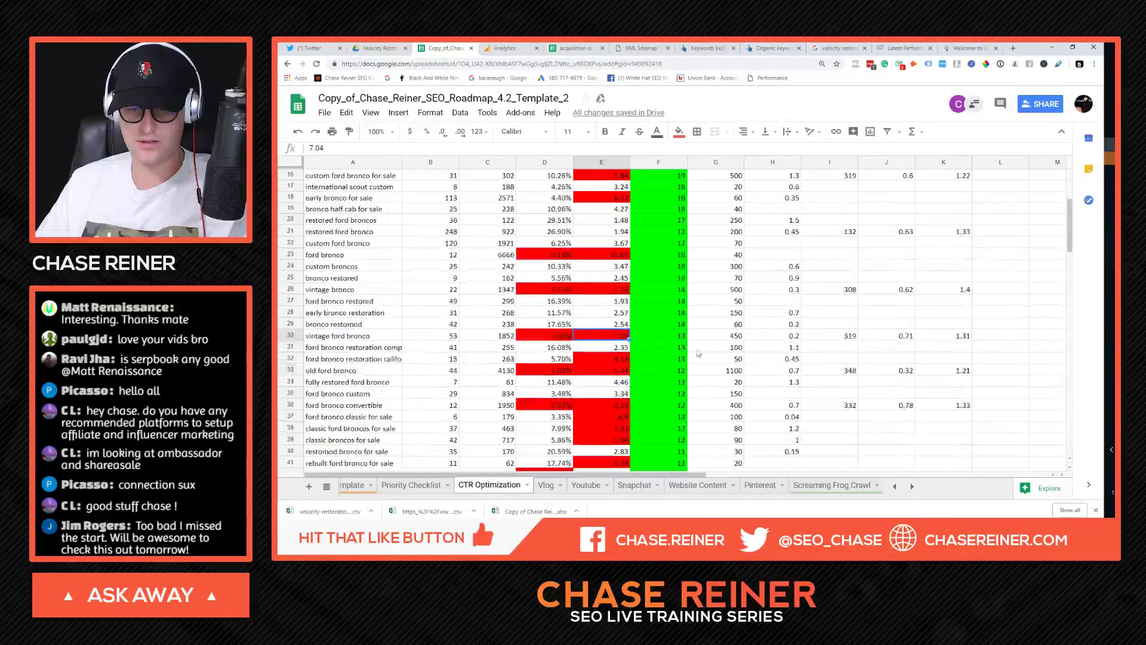
pyautogui.scroll(3, 665, 292)
pyautogui.moveTo(353, 197); pyautogui.dragTo(903, 421)
pyautogui.scroll(-3, 634, 334)
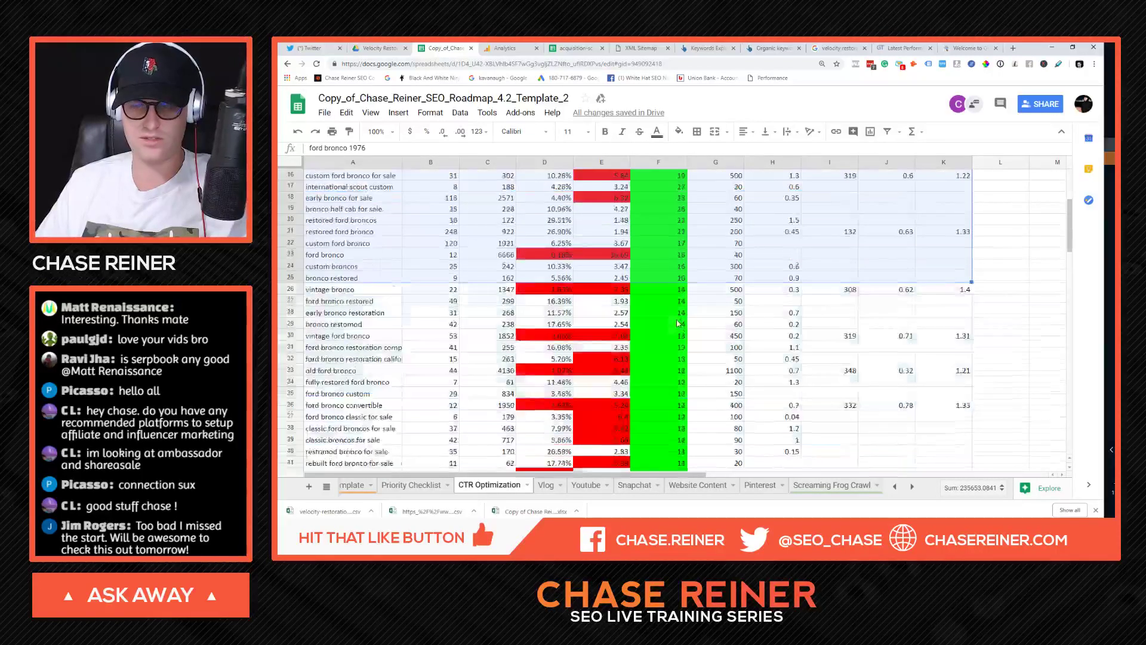
pyautogui.scroll(3, 686, 323)
pyautogui.moveTo(360, 190); pyautogui.dragTo(577, 291)
pyautogui.scroll(3, 578, 291)
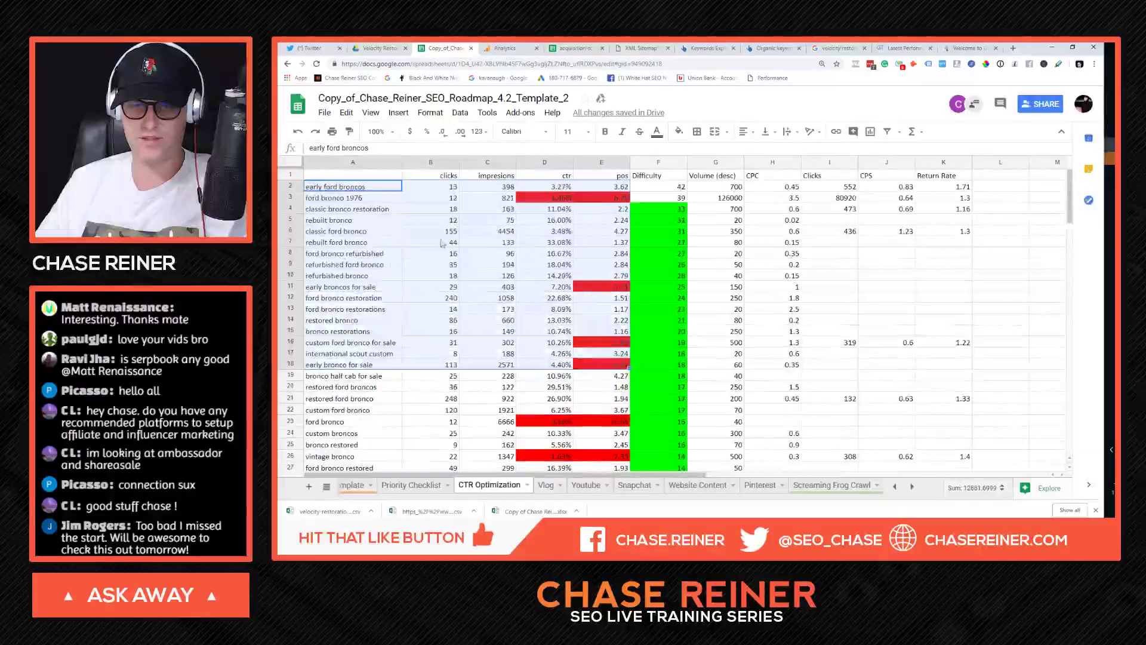
pyautogui.moveTo(658, 174); pyautogui.dragTo(949, 444)
pyautogui.click(716, 208)
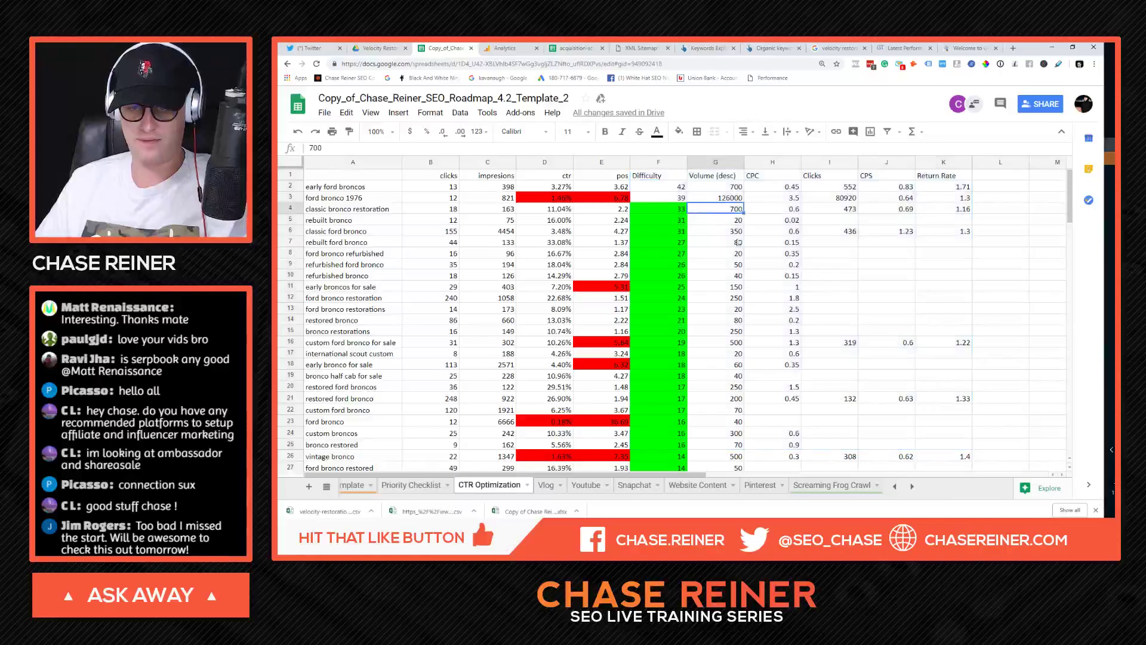
pyautogui.moveTo(1000, 342); pyautogui.dragTo(1000, 353)
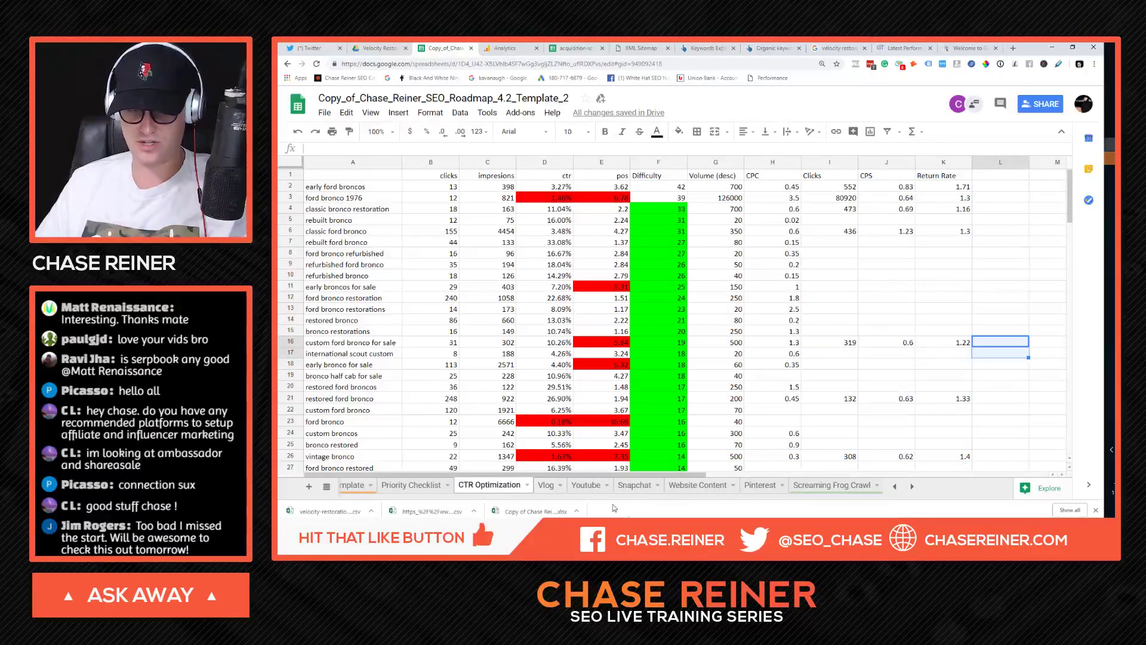
# Step: Open the Website Content sheet and find the linked keyword list starting with "how to get more social media followers"
pyautogui.click(688, 485)
pyautogui.scroll(-20, 948, 280)
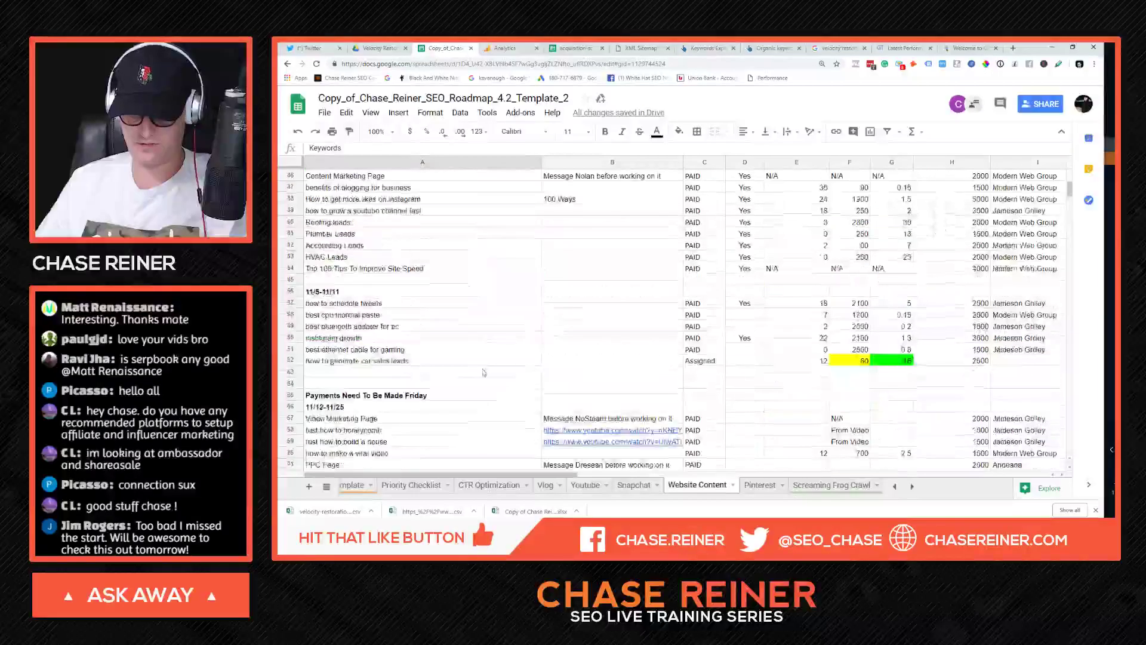
pyautogui.scroll(-15, 948, 280)
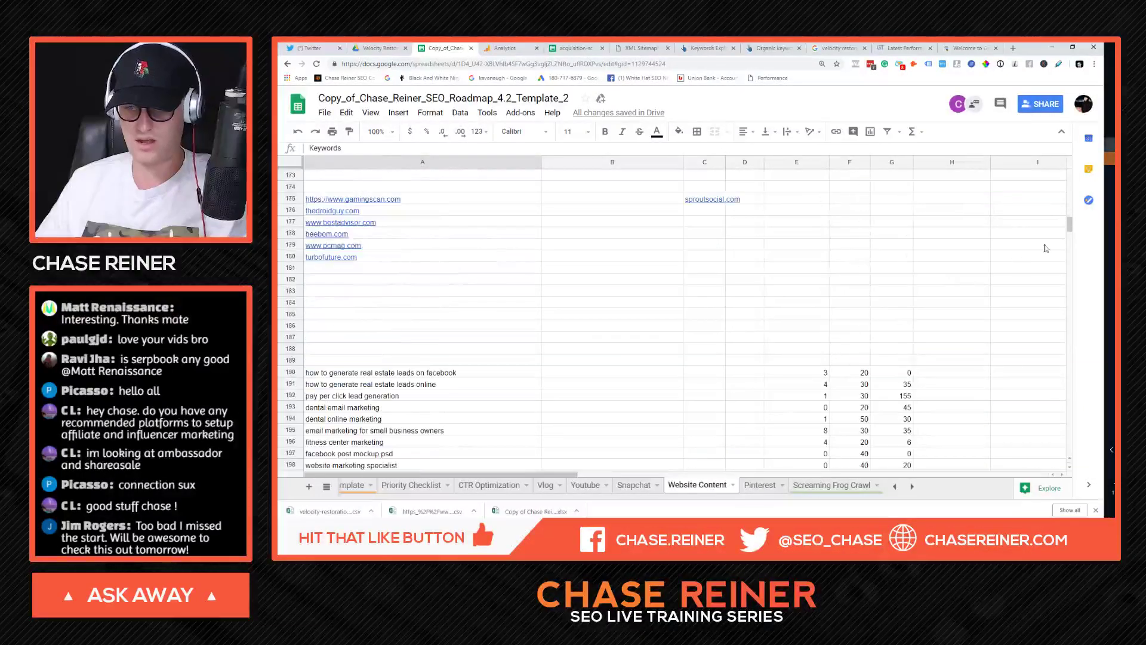
pyautogui.scroll(-10, 1065, 223)
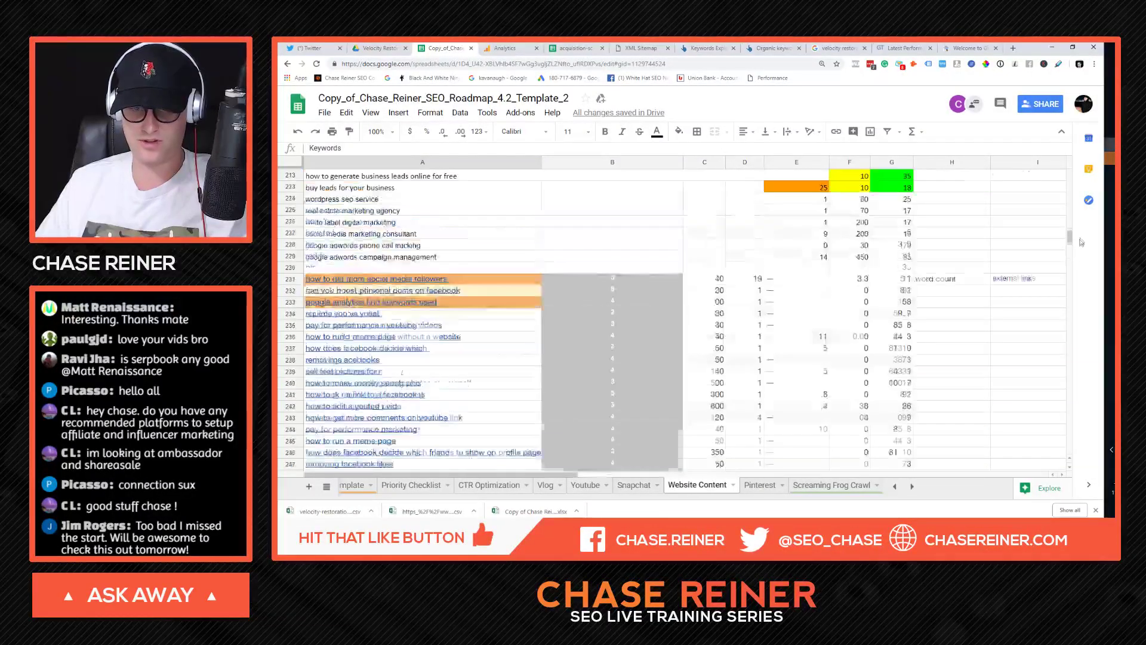
pyautogui.scroll(-2, 784, 324)
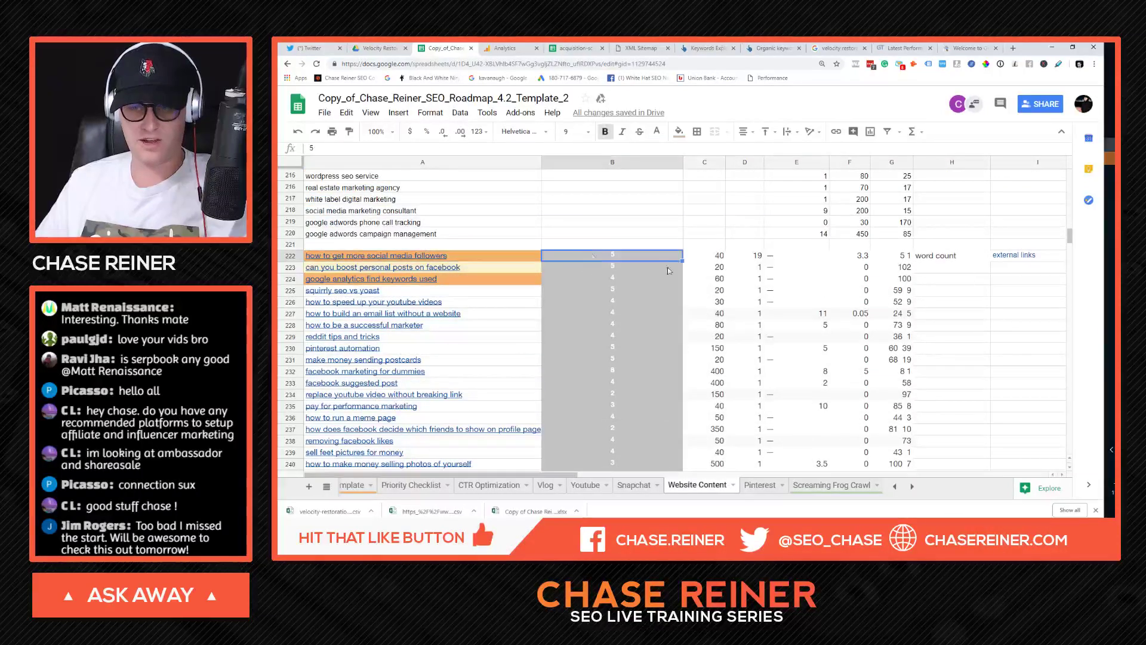
# Step: Examine the "how to get more social media followers" keyword and the figures across its row in the Website Content sheet
pyautogui.click(891, 267)
pyautogui.click(508, 255)
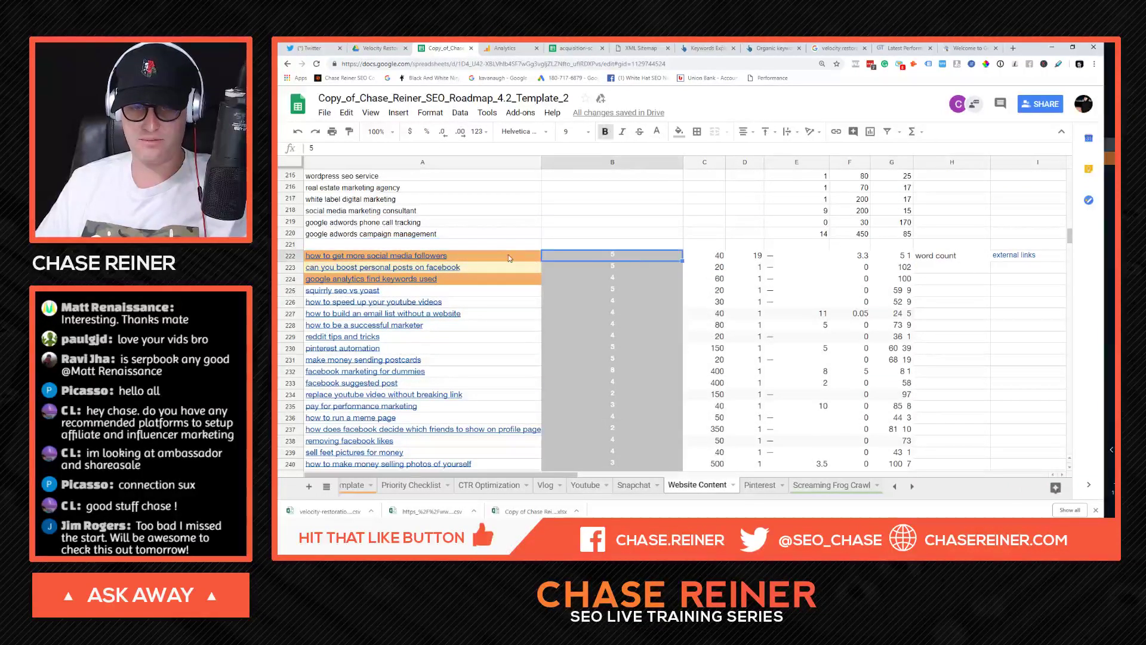
pyautogui.press('Right')
pyautogui.click(516, 255)
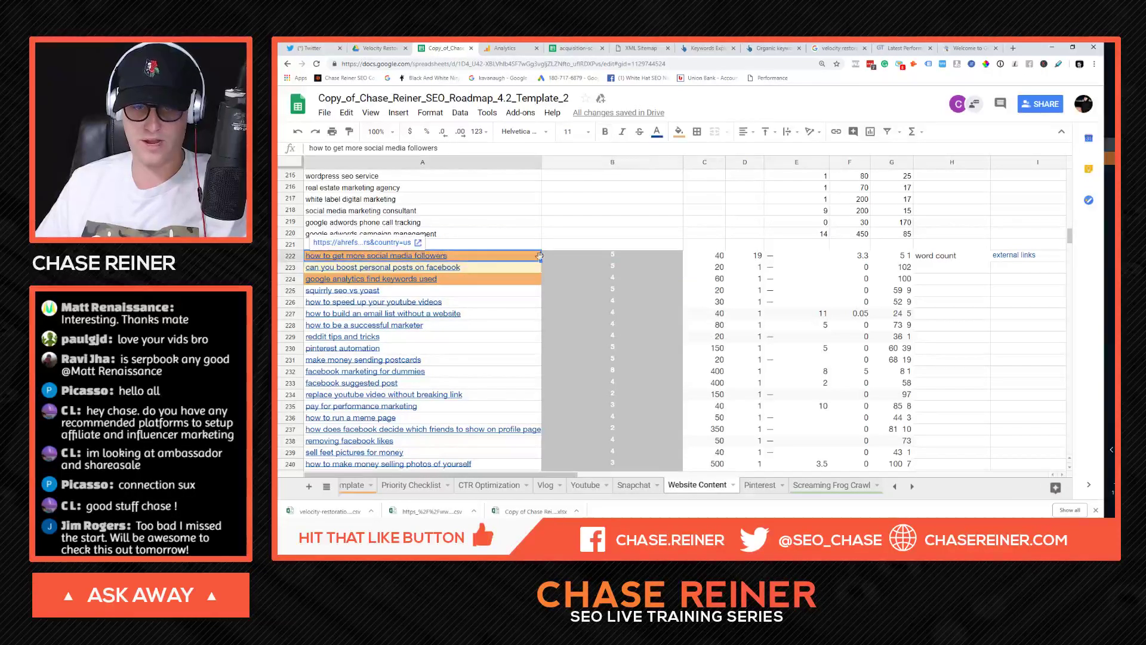
pyautogui.press('Right')
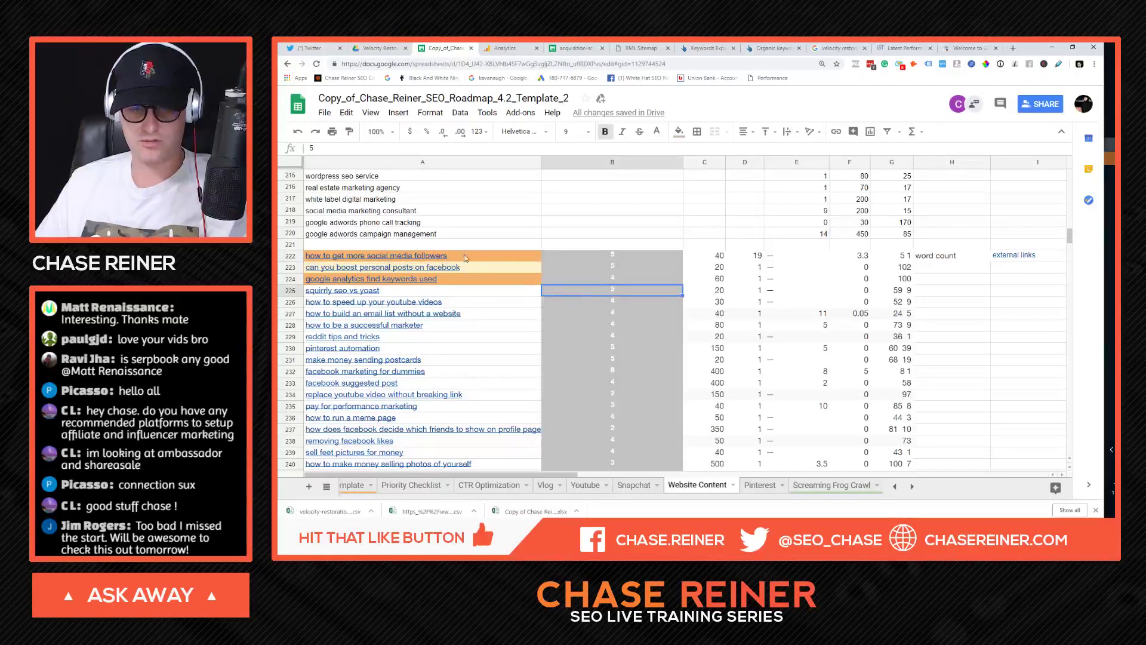
pyautogui.press('Left')
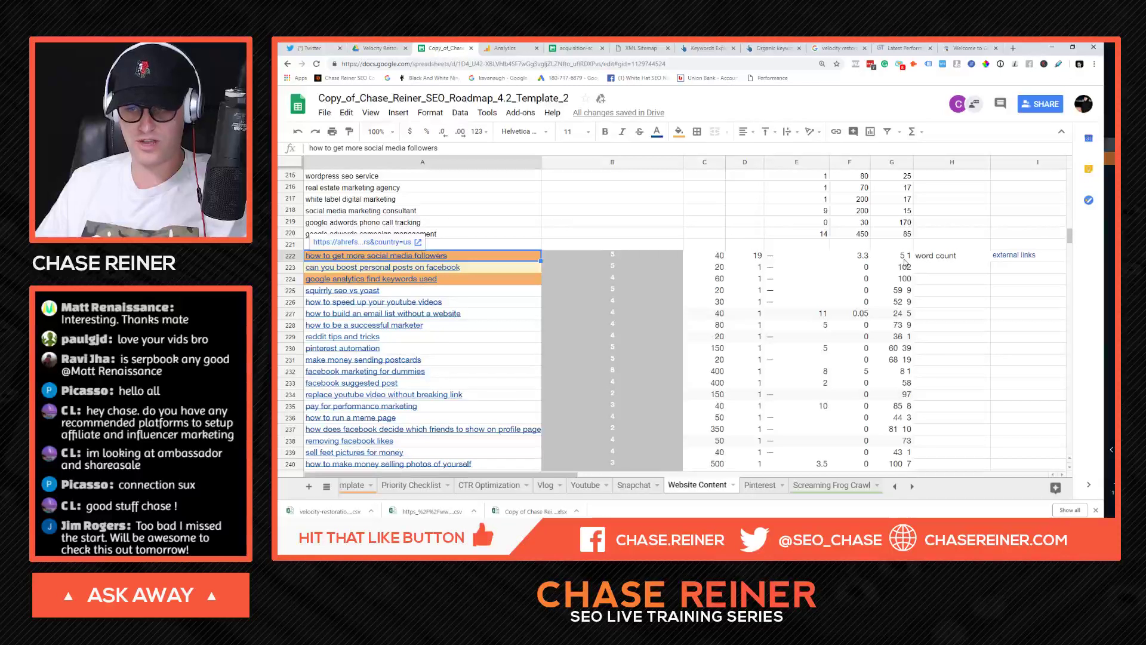
pyautogui.press('Right')
pyautogui.press('Right')
pyautogui.press('Right')
pyautogui.press('Right')
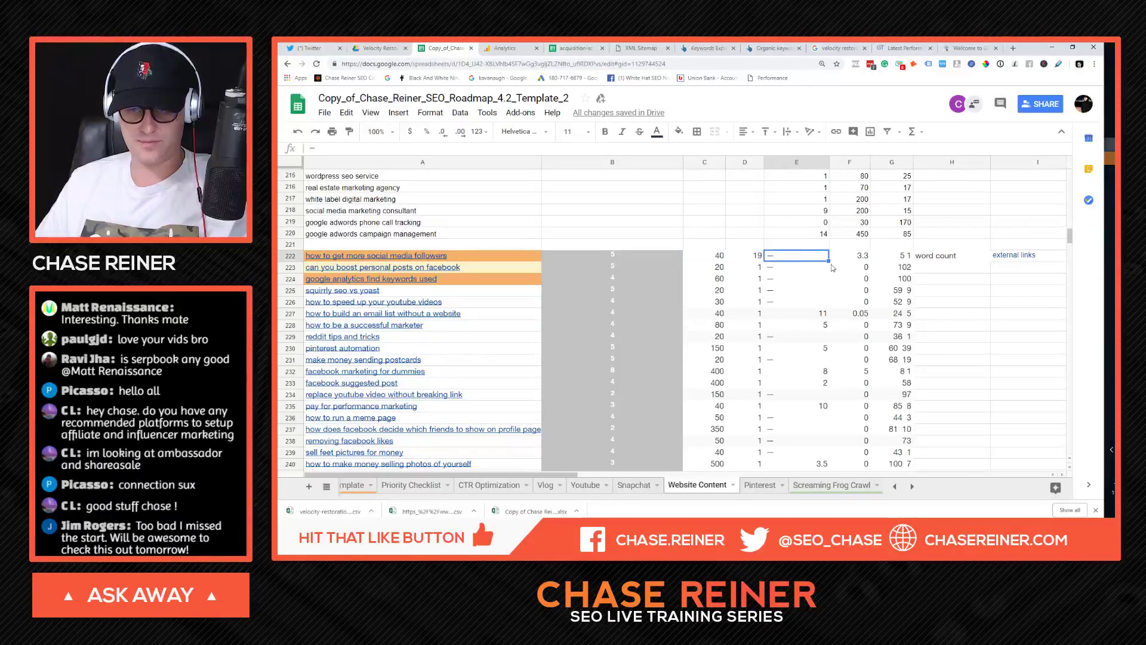
# Step: View the linked Ahrefs keyword overview for "how to get more social media followers" and return to the roadmap spreadsheet
pyautogui.click(492, 253)
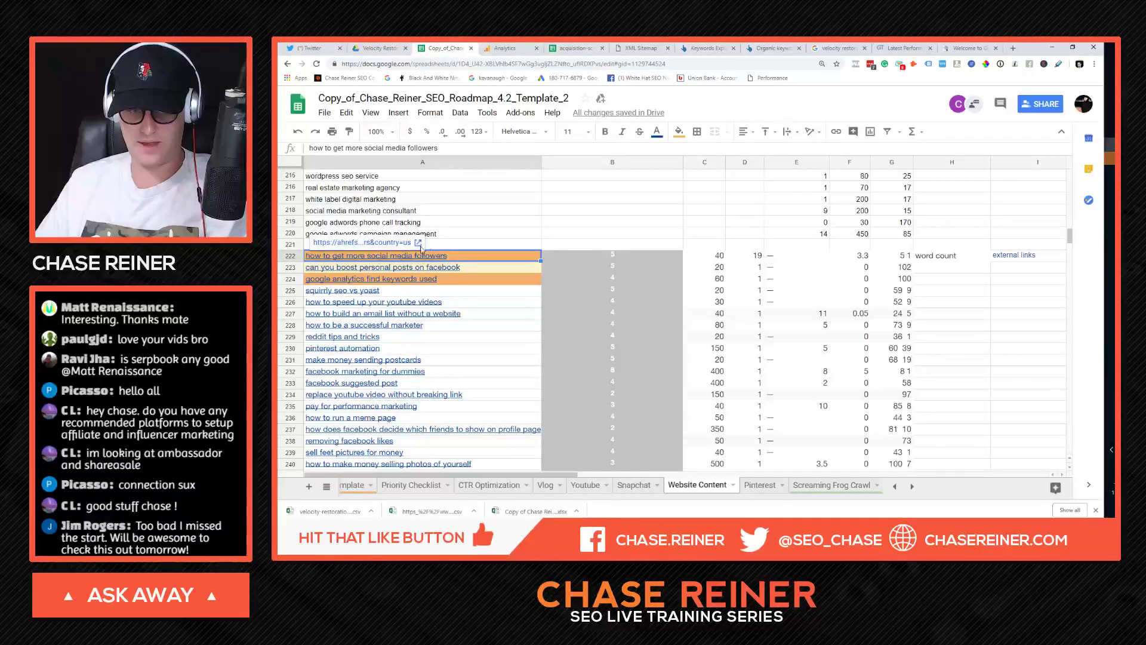
pyautogui.click(418, 246)
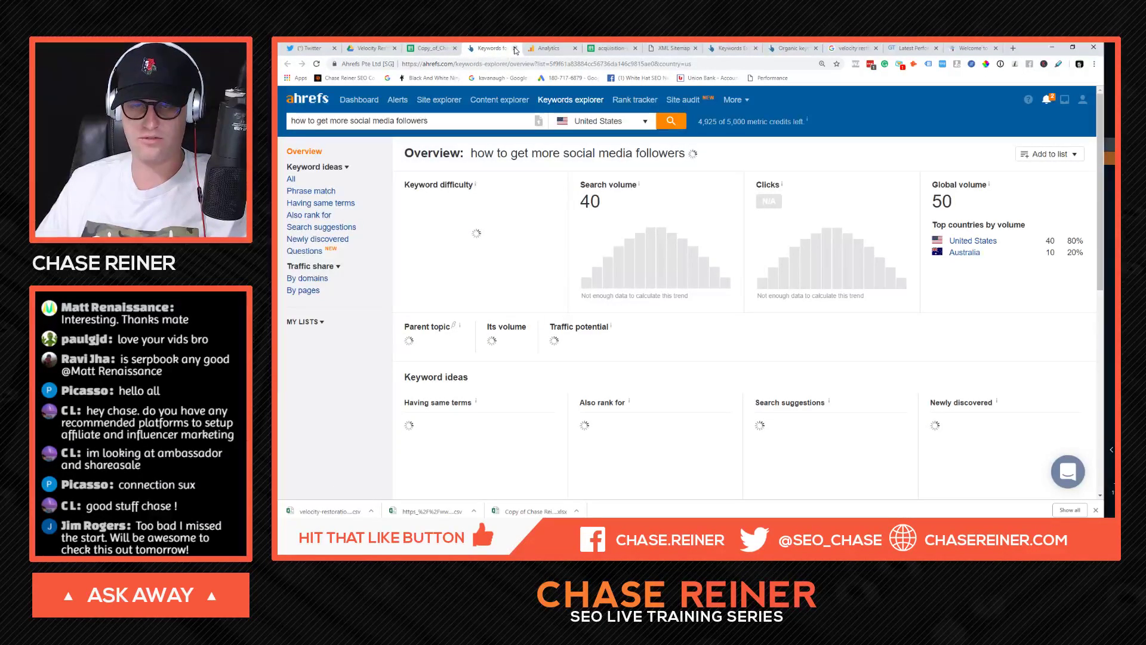
pyautogui.click(516, 49)
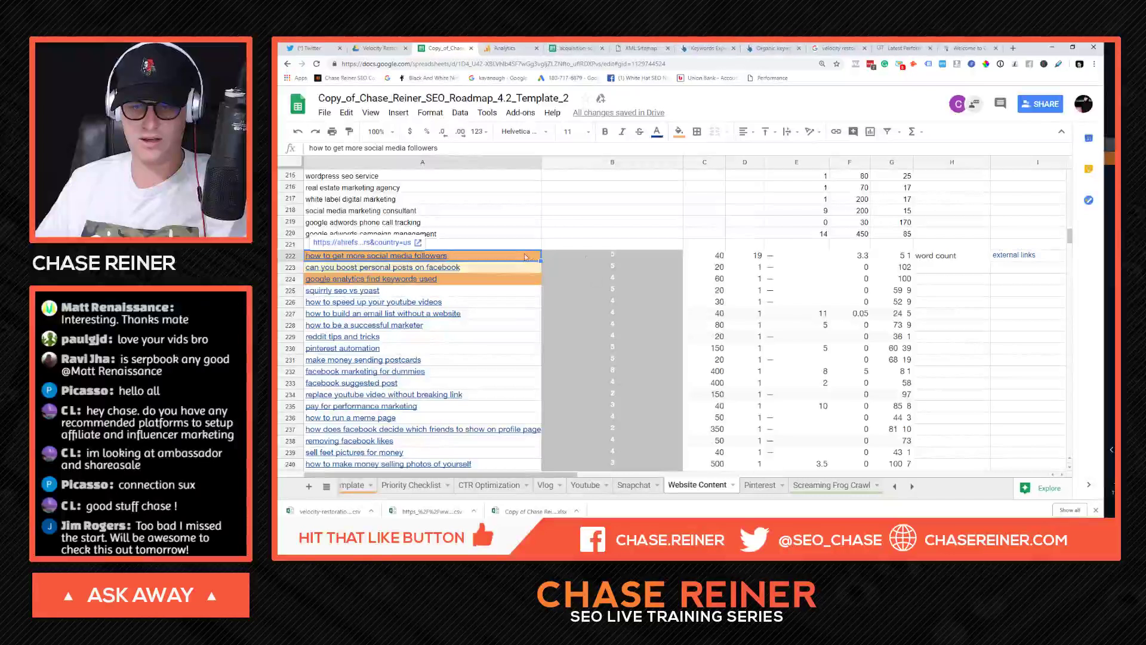
pyautogui.click(419, 243)
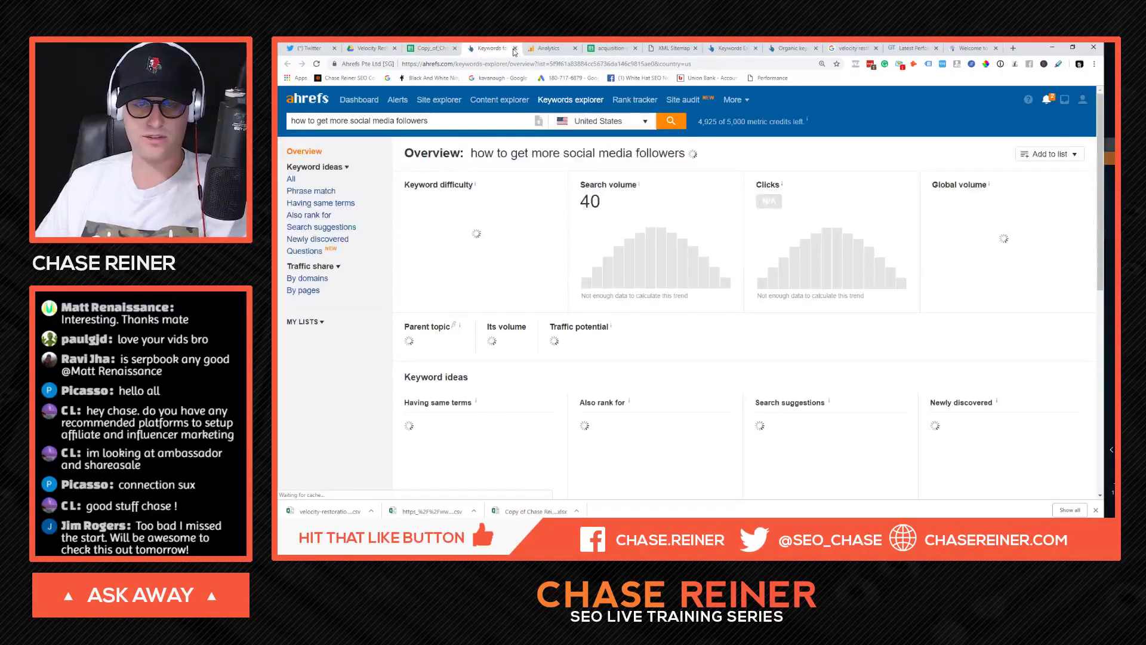
pyautogui.click(433, 48)
# Step: Look over the linked keyword rows from "how to get more social media followers" down to "make money sending postcards"
pyautogui.scroll(3, 634, 418)
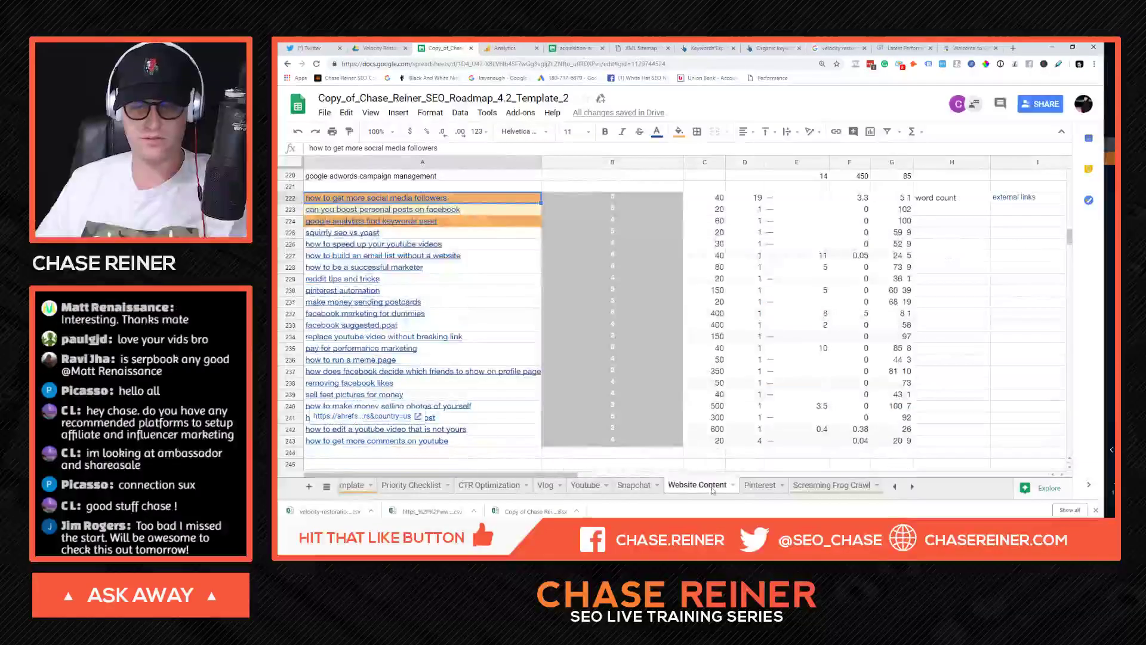
pyautogui.scroll(-1, 635, 460)
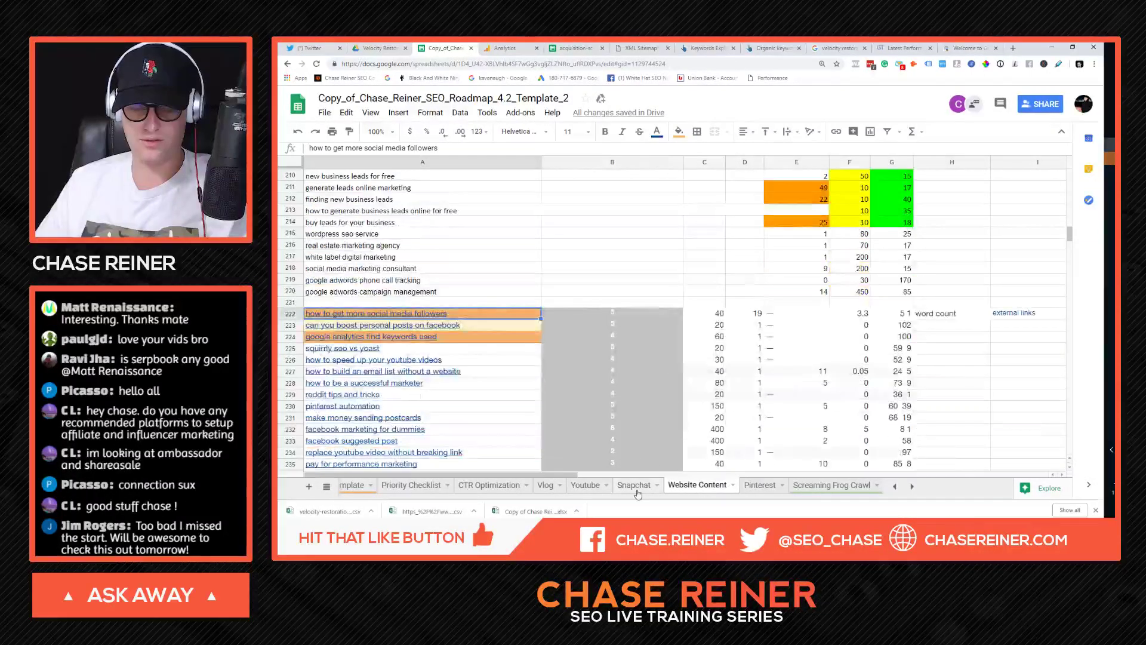
pyautogui.click(458, 324)
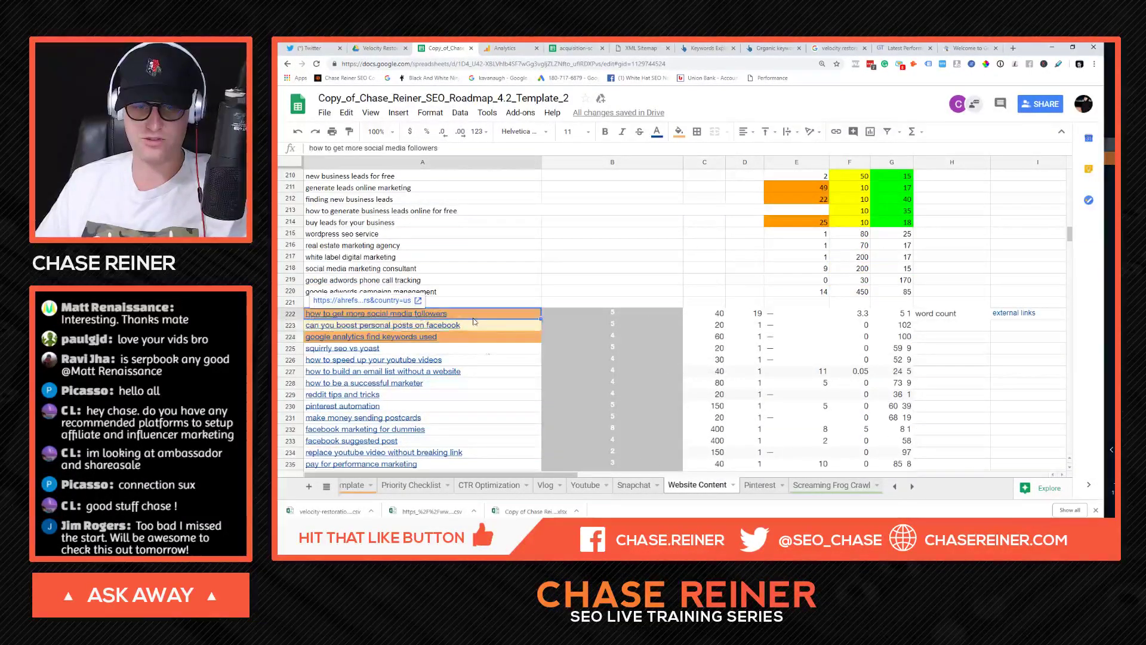
pyautogui.click(599, 418)
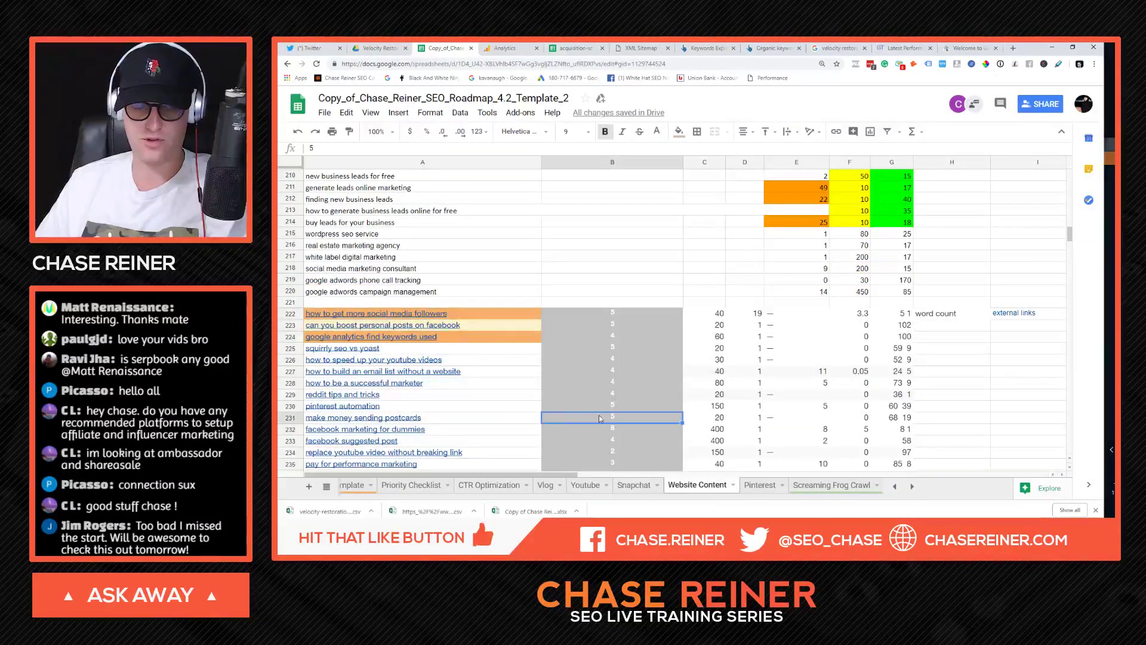
# Step: Check the Snapchat sheet, then delete the Youtube sheet from the roadmap spreadsheet
pyautogui.click(634, 486)
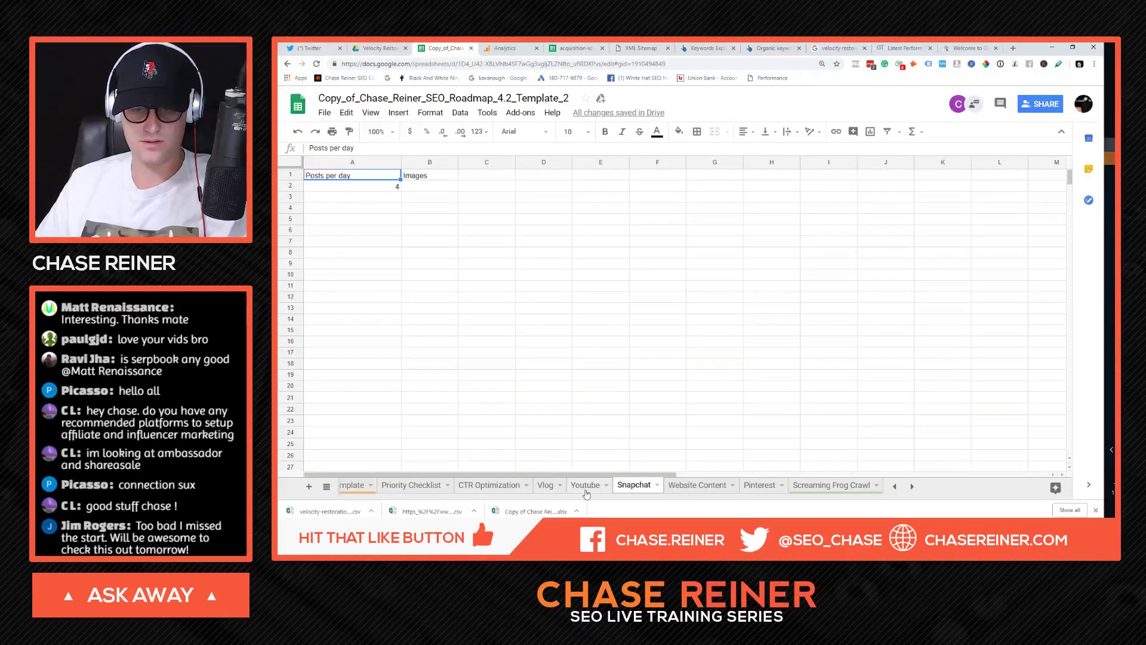
pyautogui.hotkey('ctrl', 'shift', 'pageup')
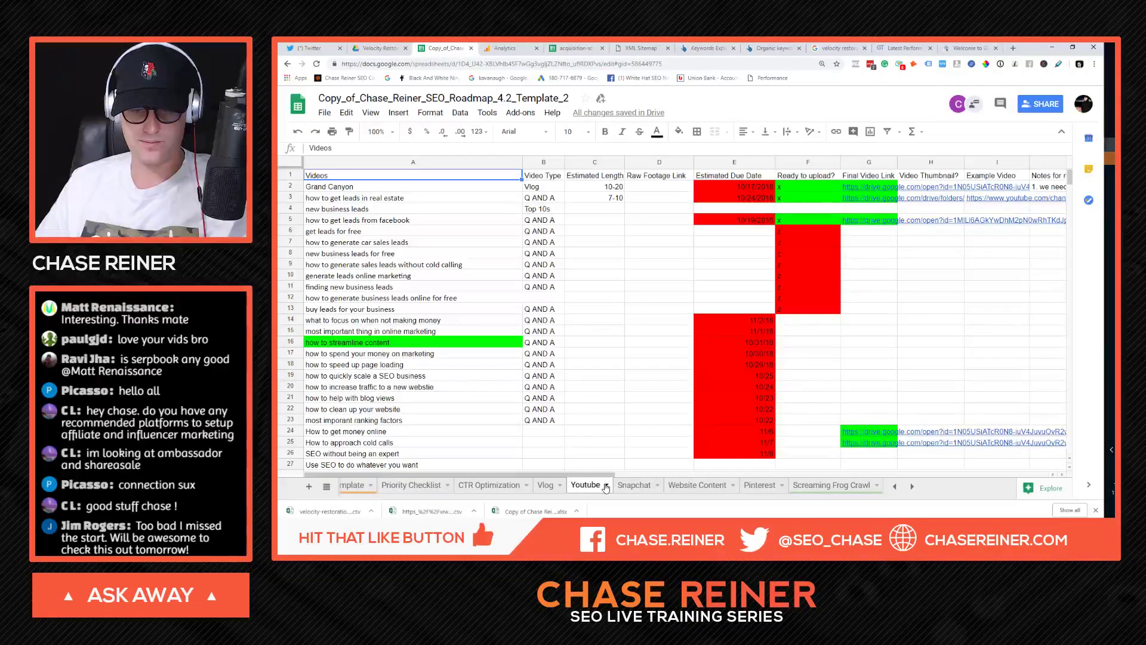
pyautogui.click(606, 487)
pyautogui.click(615, 327)
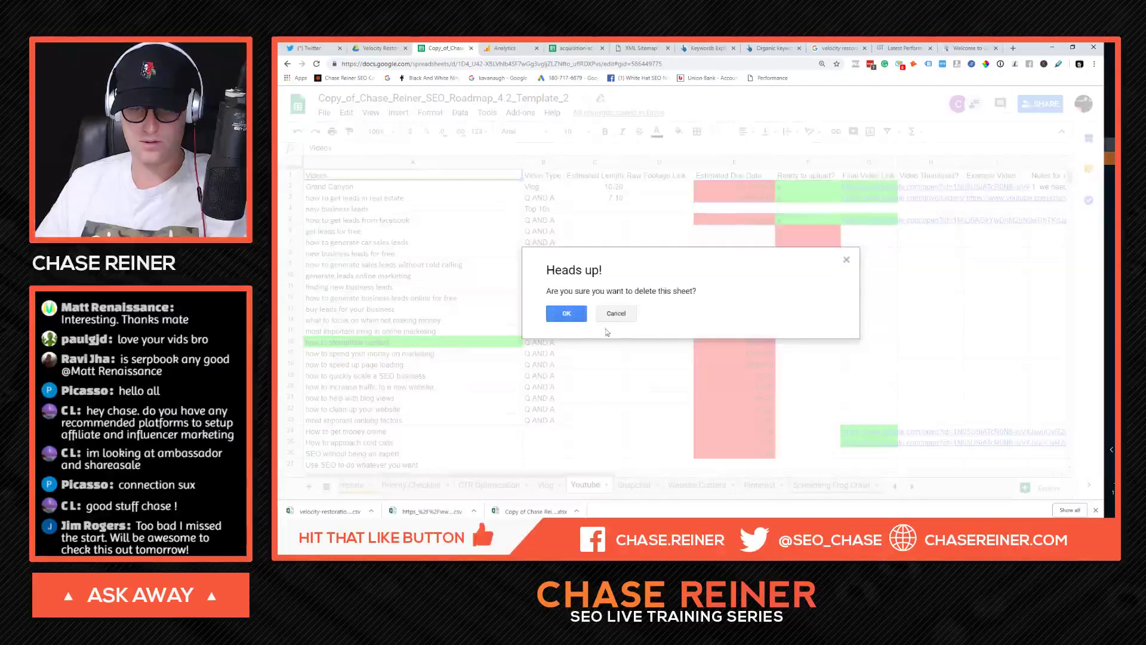
pyautogui.click(559, 318)
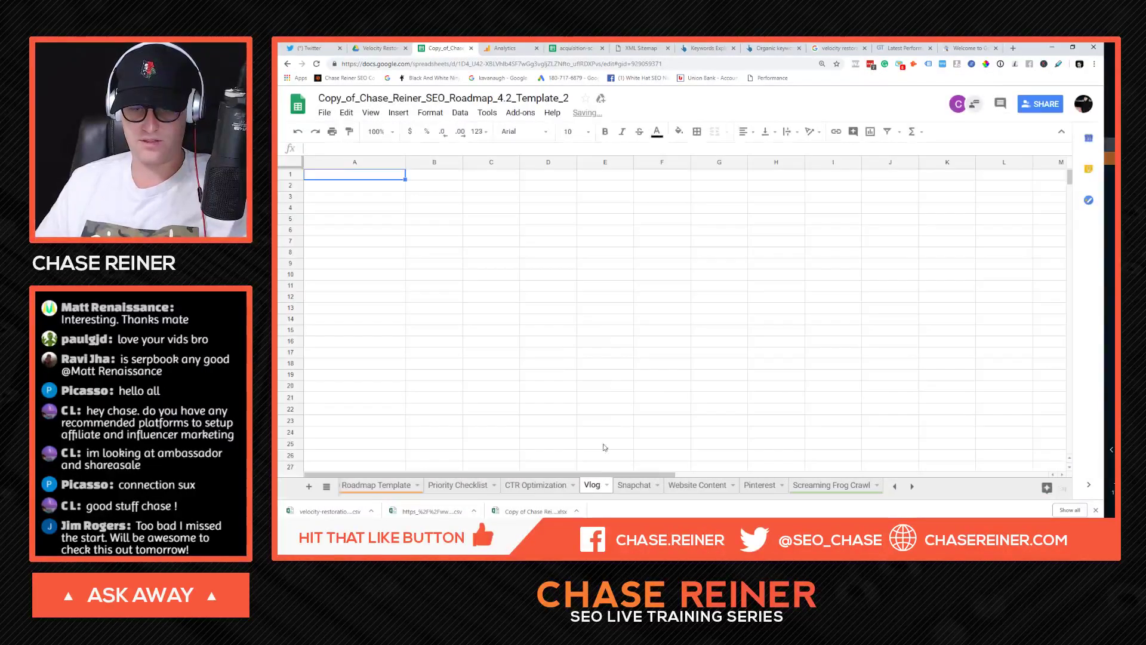
# Step: Delete the Snapchat sheet from the roadmap spreadsheet
pyautogui.click(656, 487)
pyautogui.click(657, 486)
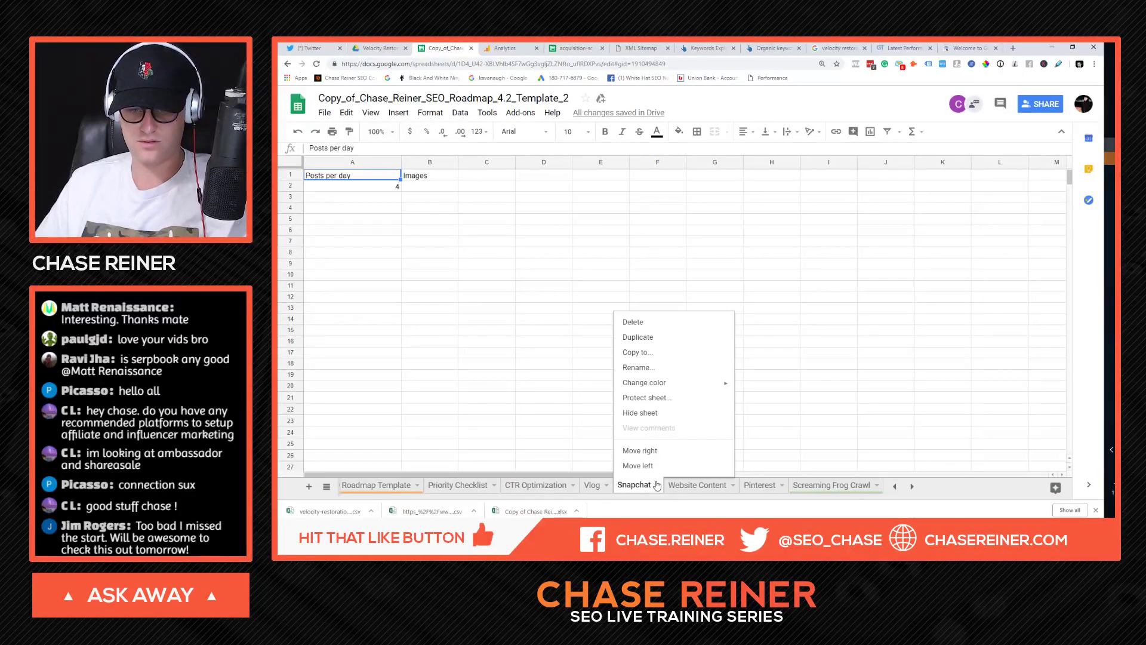
pyautogui.click(650, 325)
pyautogui.click(555, 317)
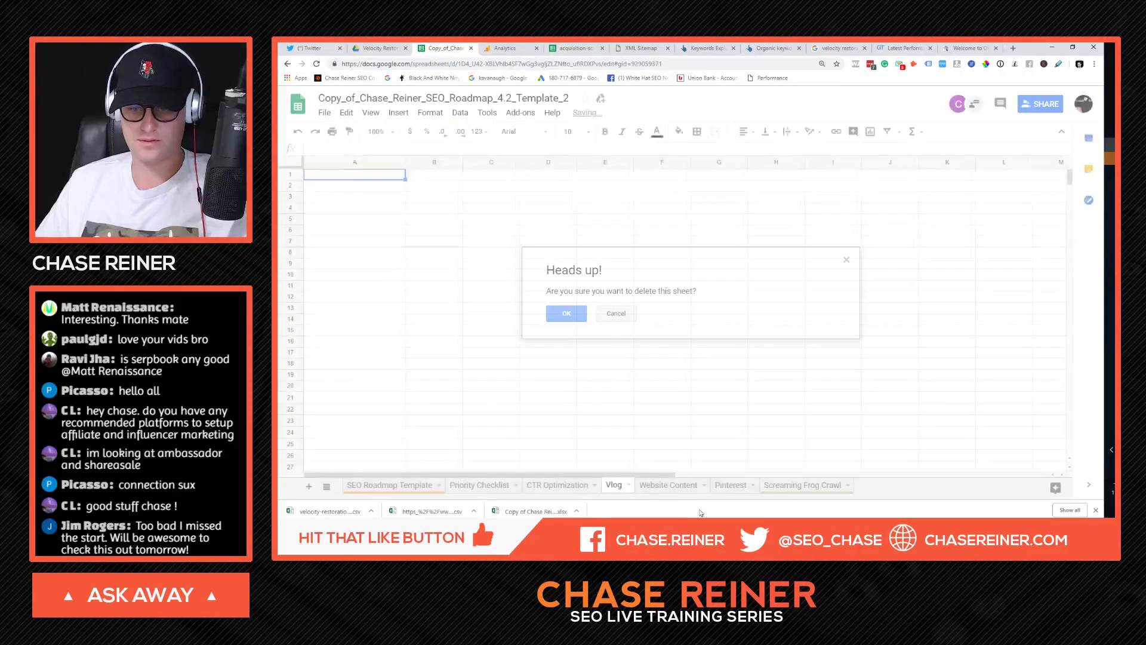
# Step: Check the CTR Optimization and Website Content sheets and delete the Pinterest sheet
pyautogui.click(588, 486)
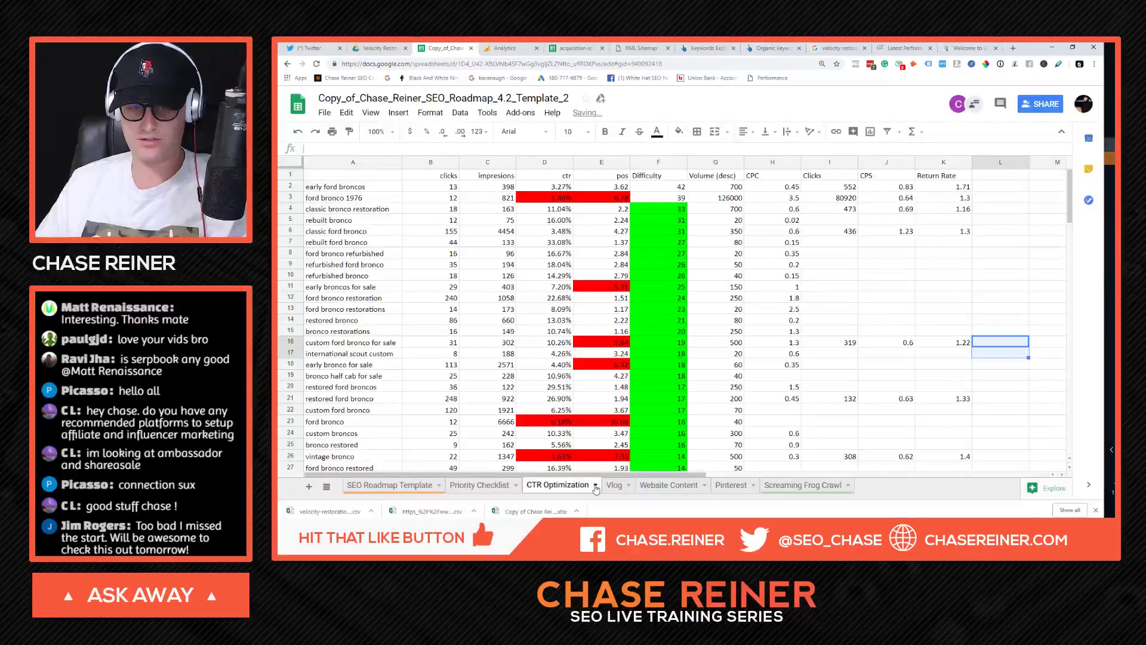
pyautogui.click(644, 487)
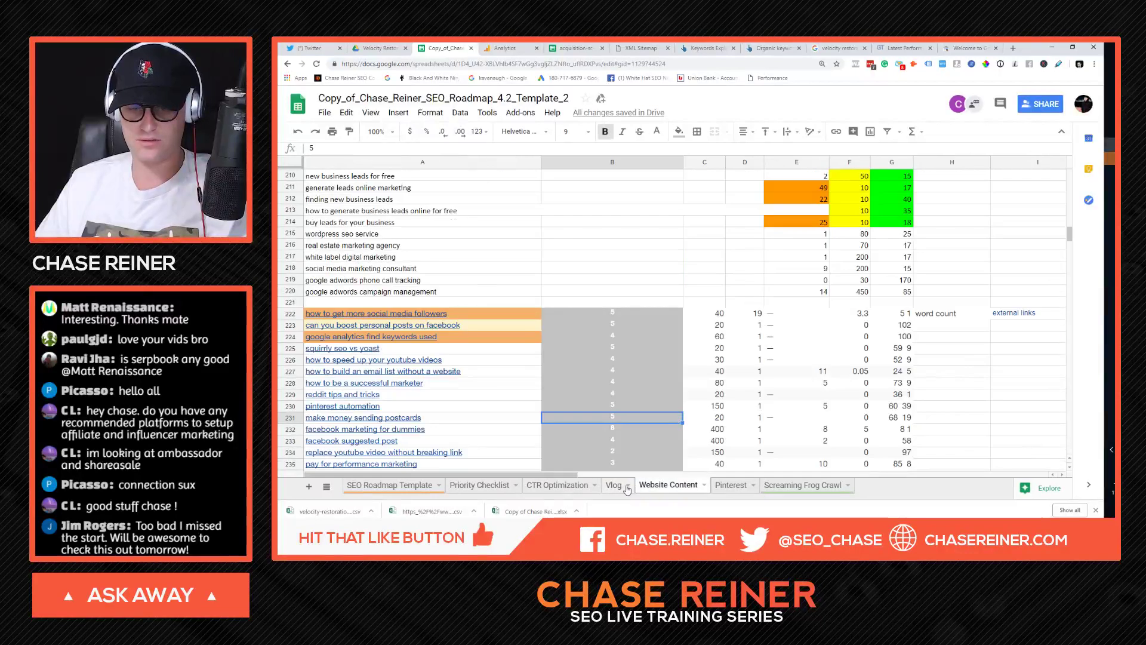
pyautogui.click(725, 488)
pyautogui.click(753, 485)
pyautogui.click(740, 322)
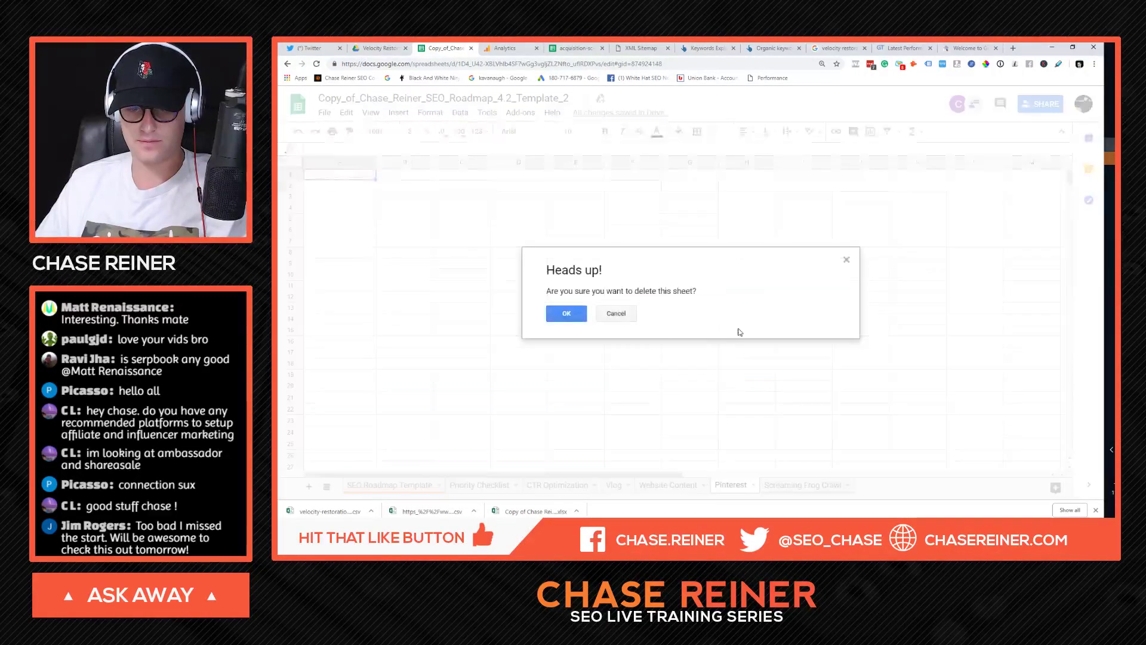
pyautogui.click(566, 314)
# Step: Look over the Website Content sheet's paid articles and keyword lists, and delete that sheet
pyautogui.scroll(5, 601, 373)
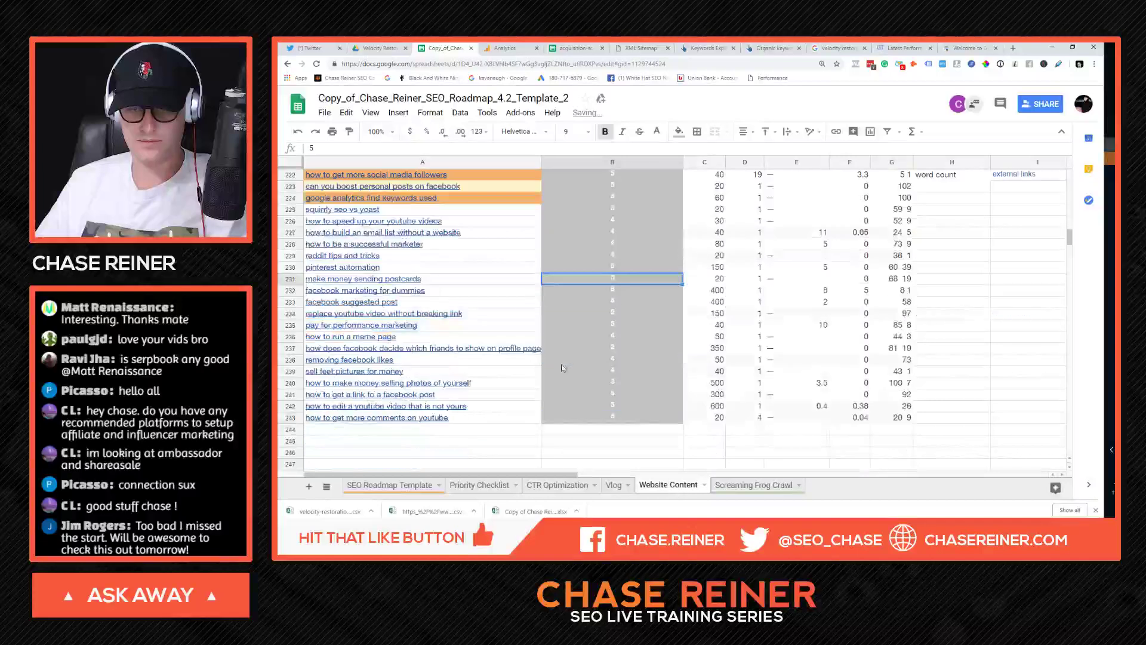
pyautogui.scroll(20, 601, 372)
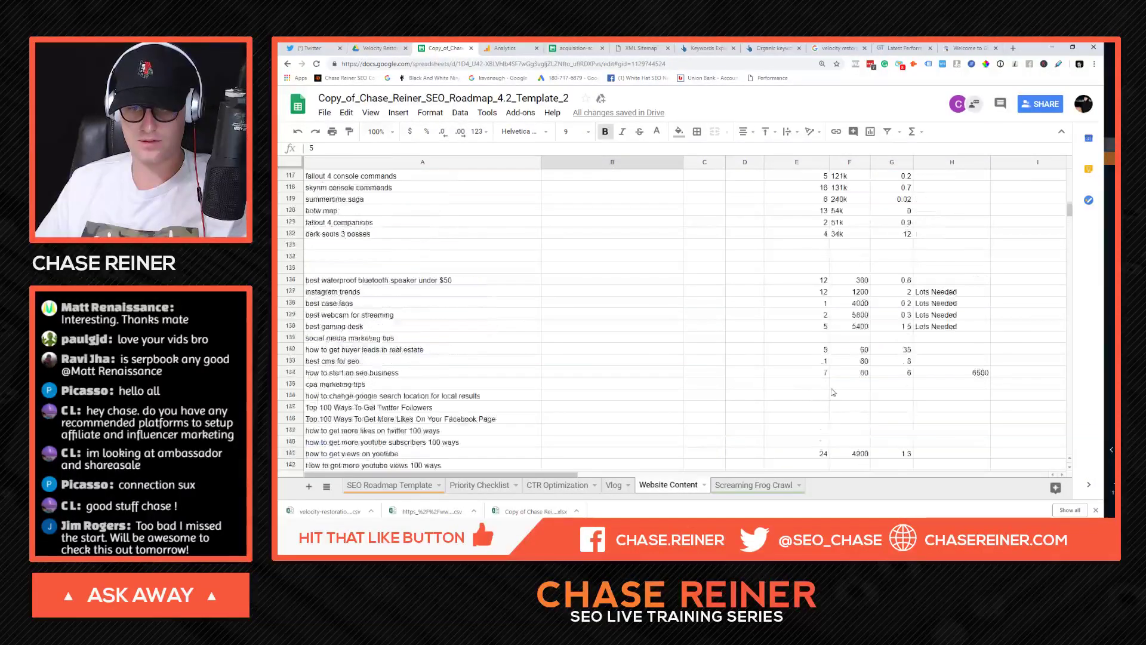
pyautogui.scroll(20, 867, 387)
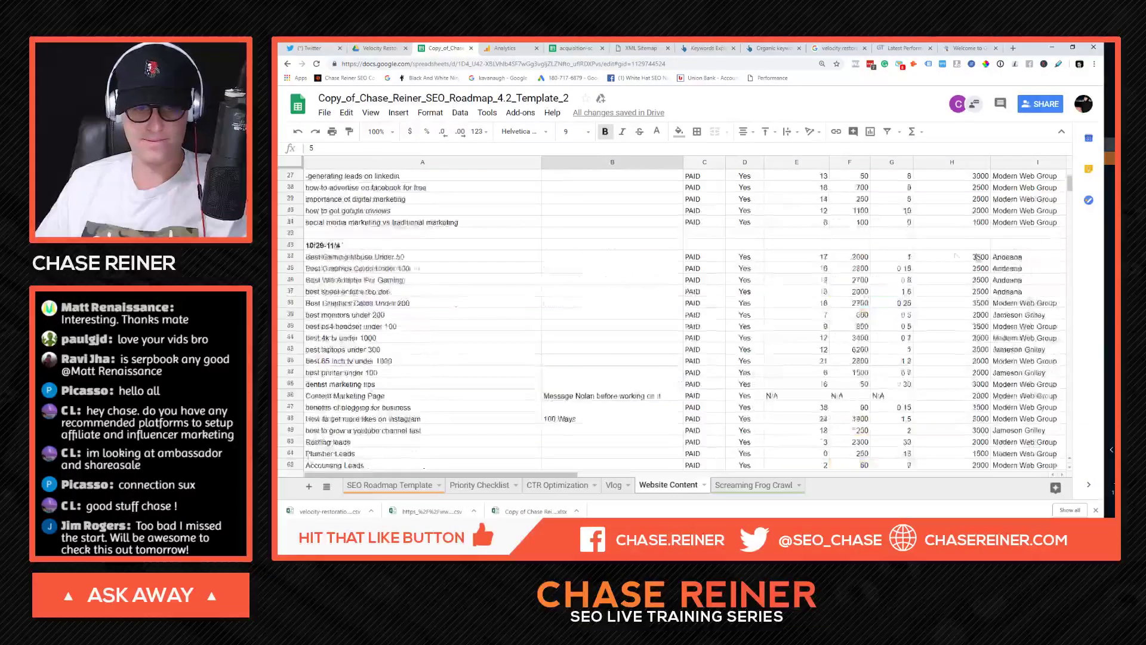
pyautogui.scroll(-10, 1053, 239)
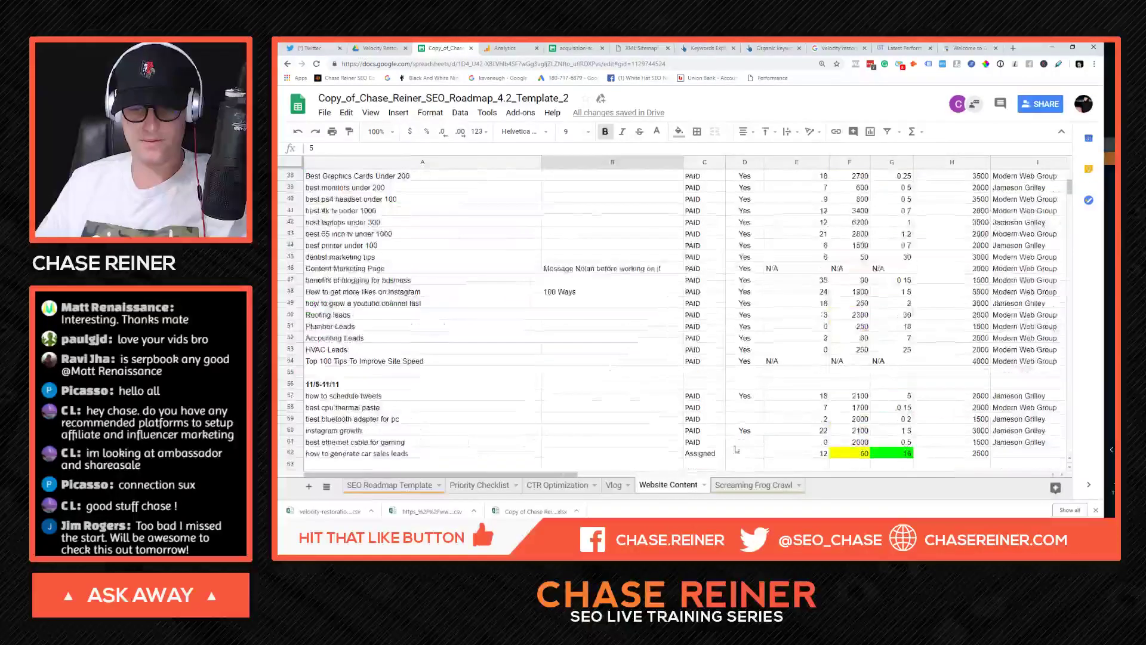
pyautogui.scroll(-15, 1054, 239)
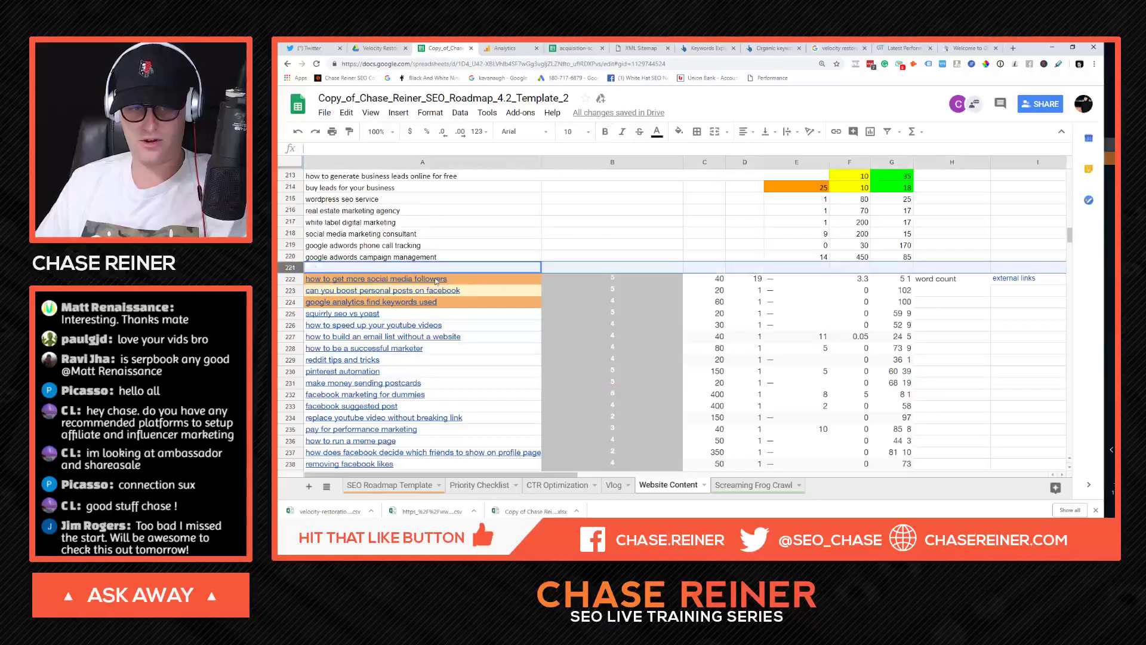
pyautogui.scroll(8, 477, 370)
pyautogui.rightClick(697, 490)
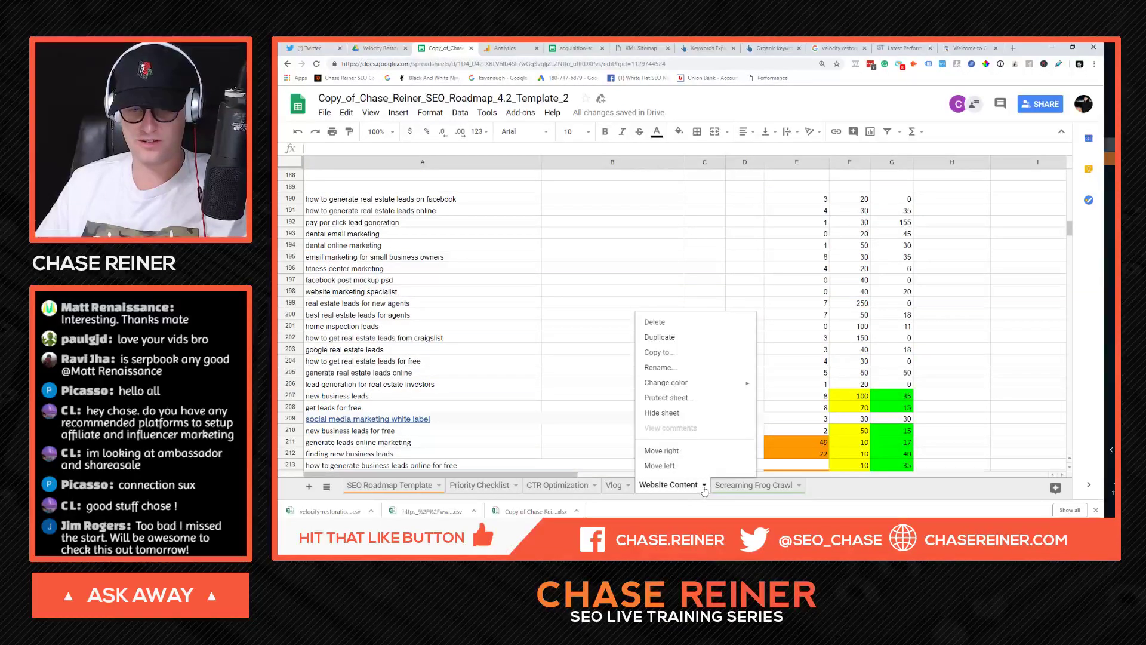
pyautogui.click(654, 318)
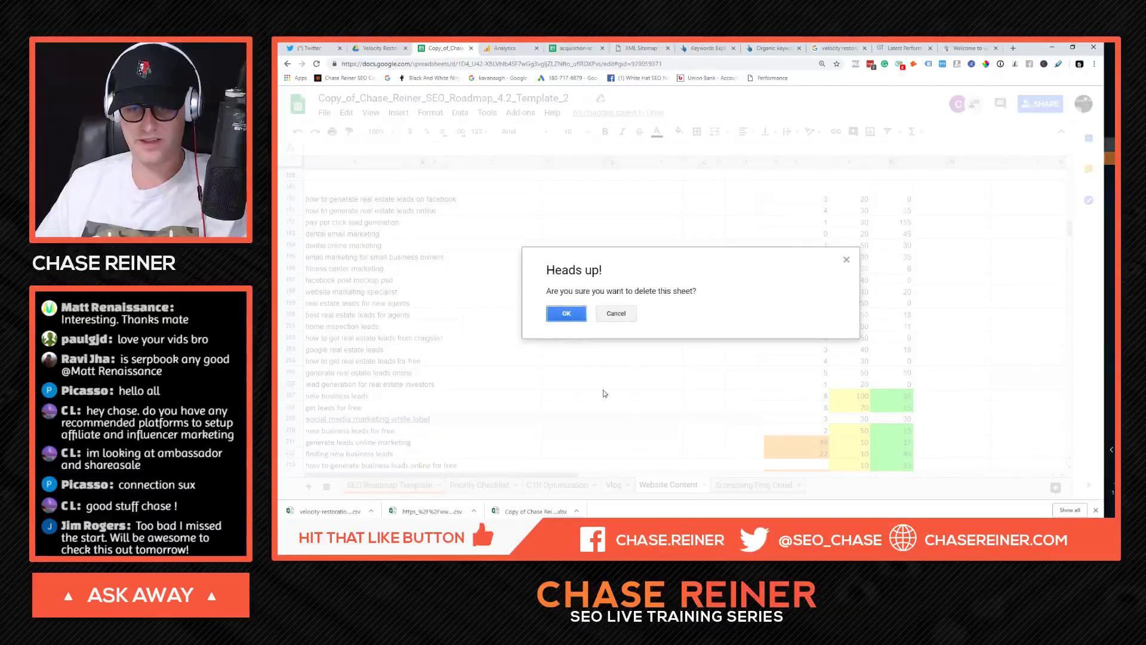
pyautogui.click(582, 315)
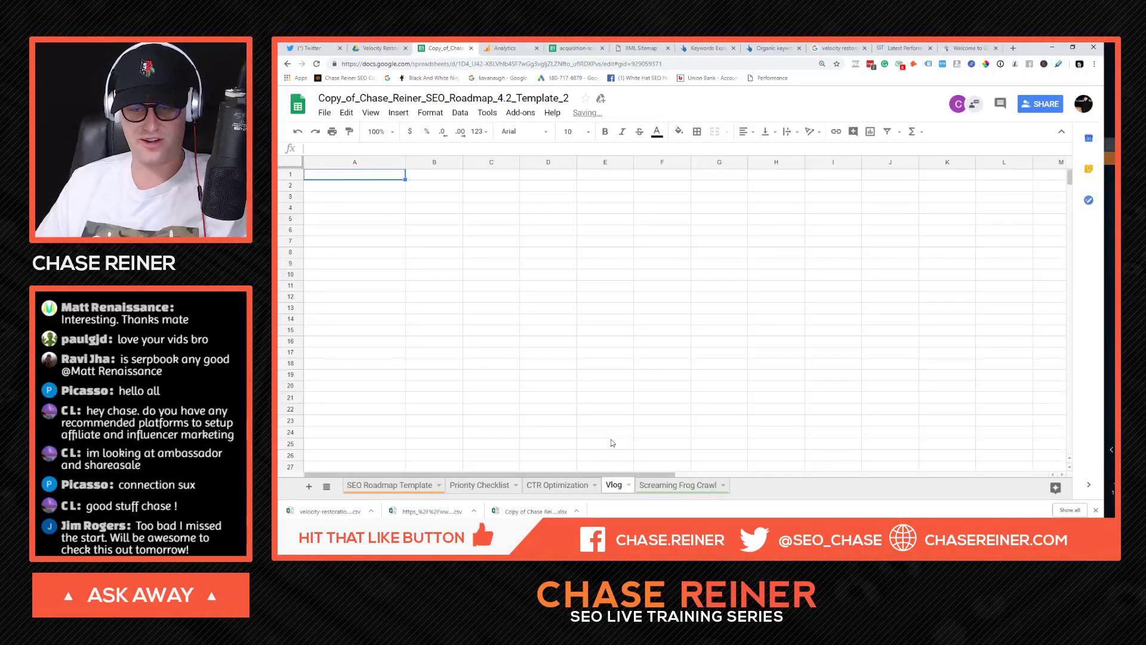
# Step: Delete the Vlog sheet from the roadmap spreadsheet
pyautogui.click(628, 485)
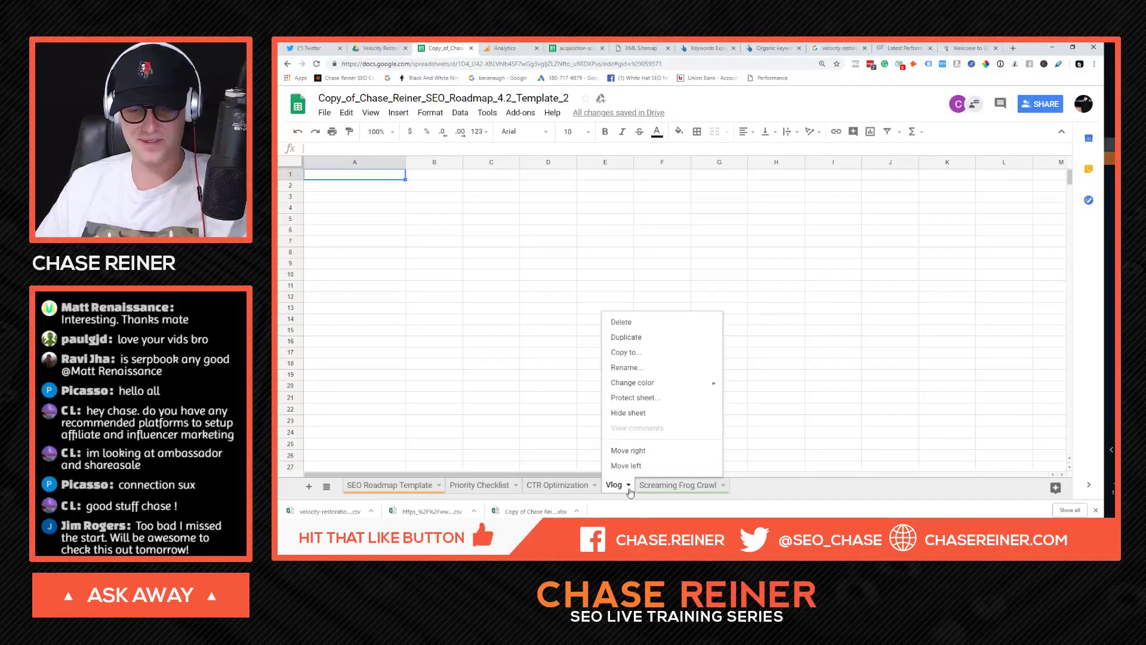
pyautogui.click(615, 320)
pyautogui.click(566, 313)
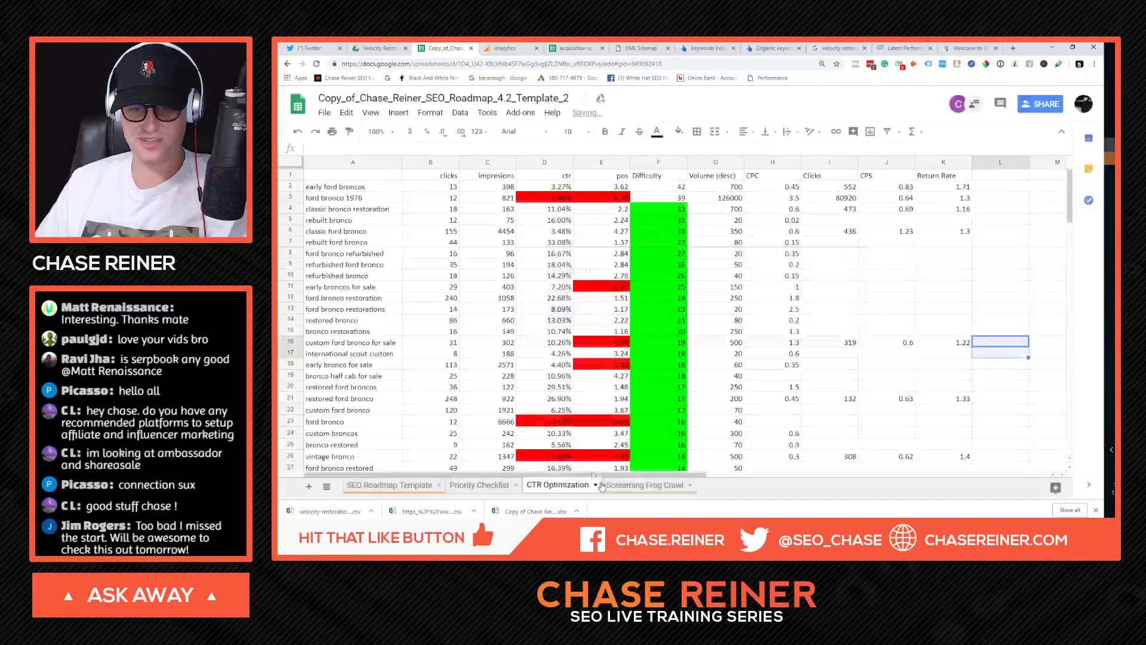
# Step: Read the Priority Checklist sheet and look through the sections of the SEO Roadmap Template sheet
pyautogui.click(478, 485)
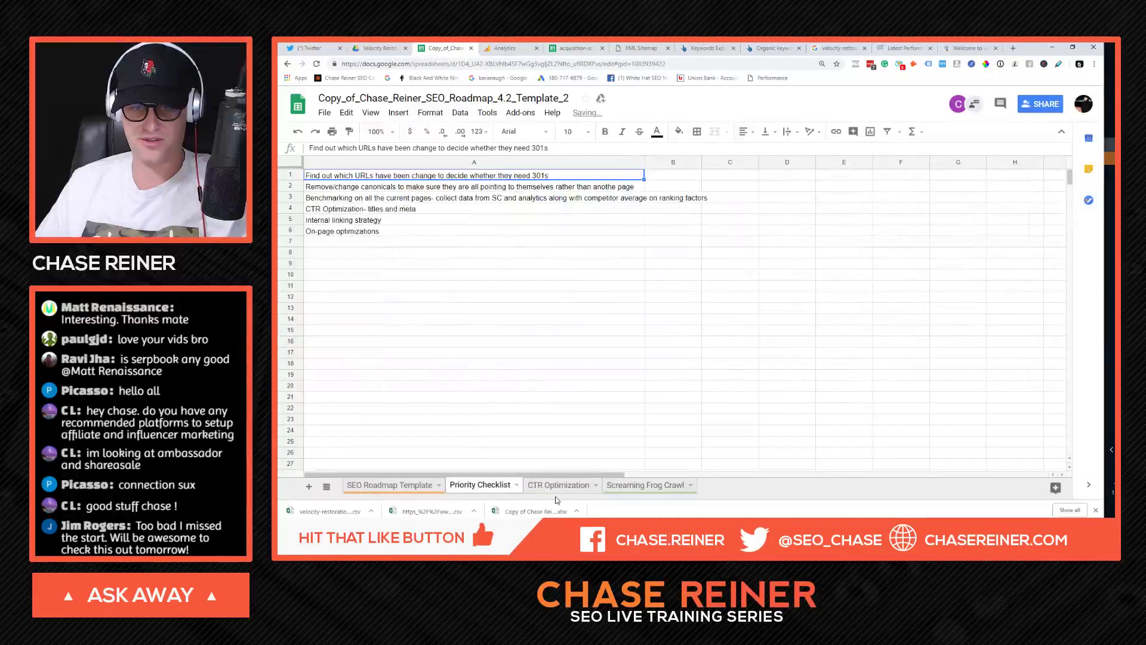
pyautogui.click(411, 487)
pyautogui.scroll(-10, 803, 388)
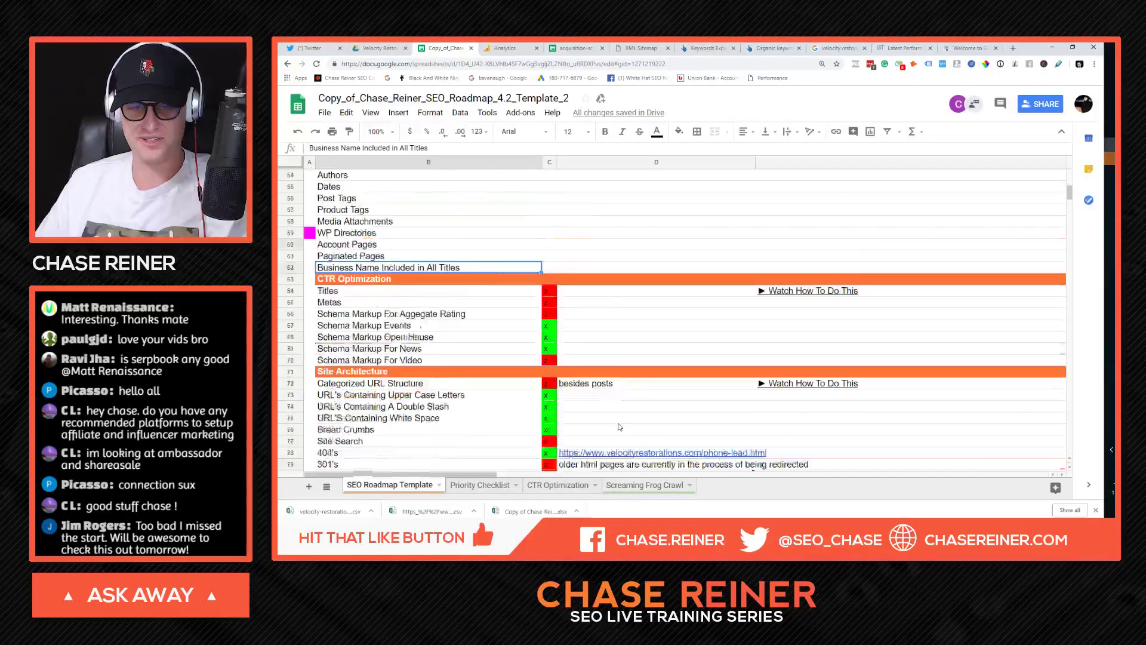
pyautogui.scroll(-15, 803, 388)
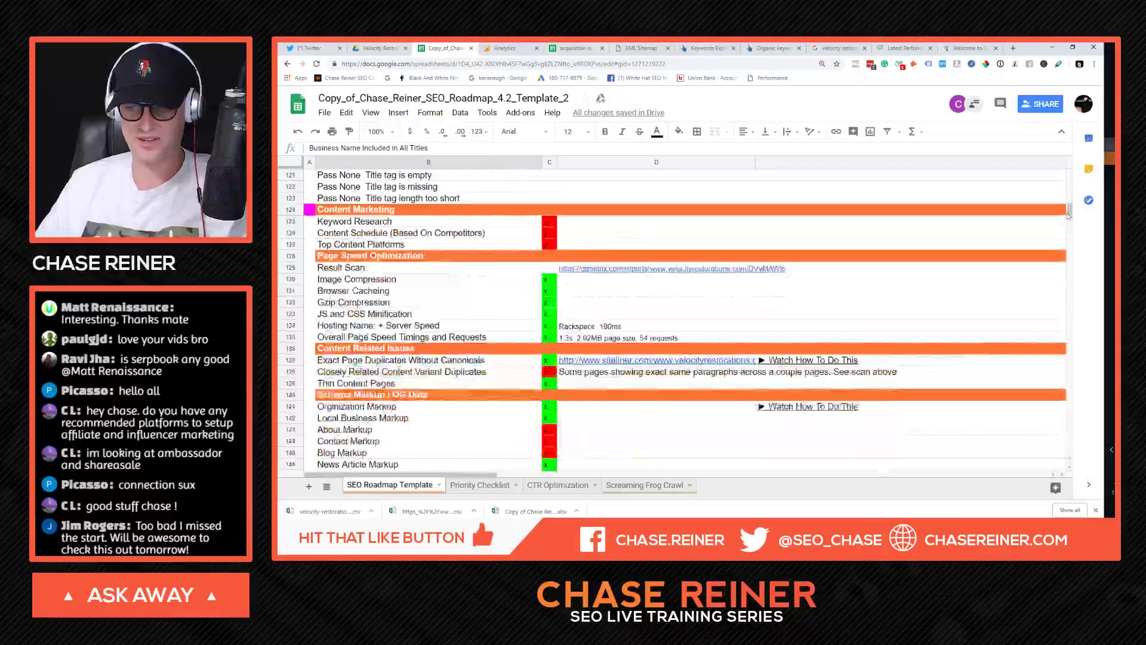
pyautogui.moveTo(1068, 236)
pyautogui.mouseDown()
pyautogui.moveTo(1070, 215)
pyautogui.moveTo(1072, 225)
pyautogui.mouseUp()
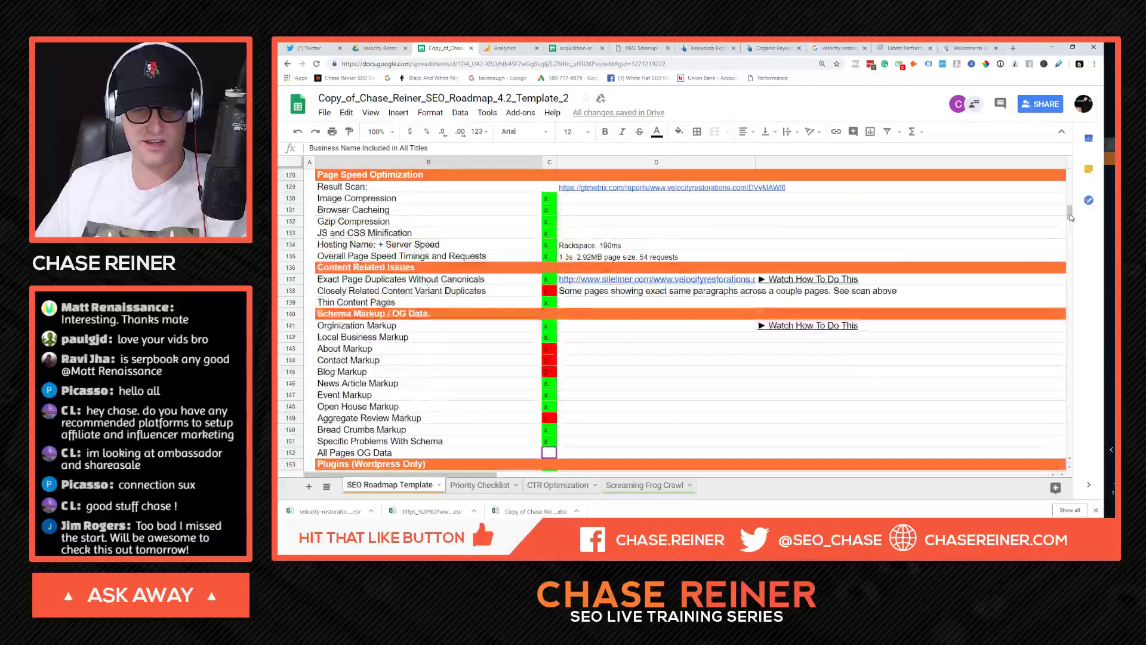
pyautogui.moveTo(1070, 214); pyautogui.dragTo(1069, 178)
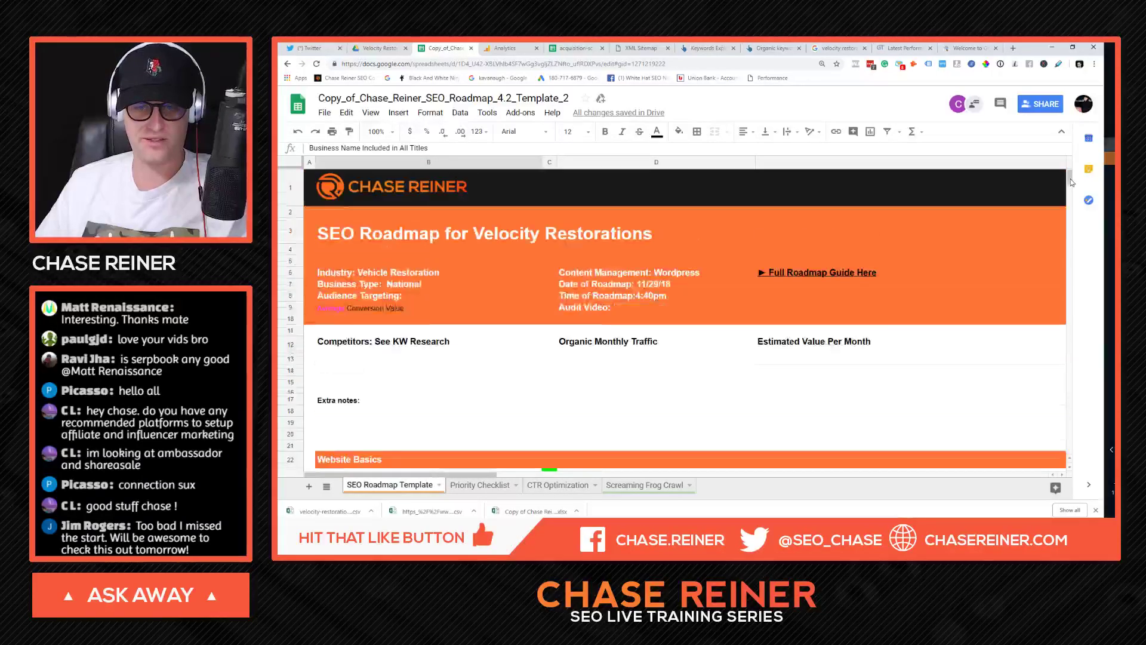
pyautogui.scroll(-10, 637, 443)
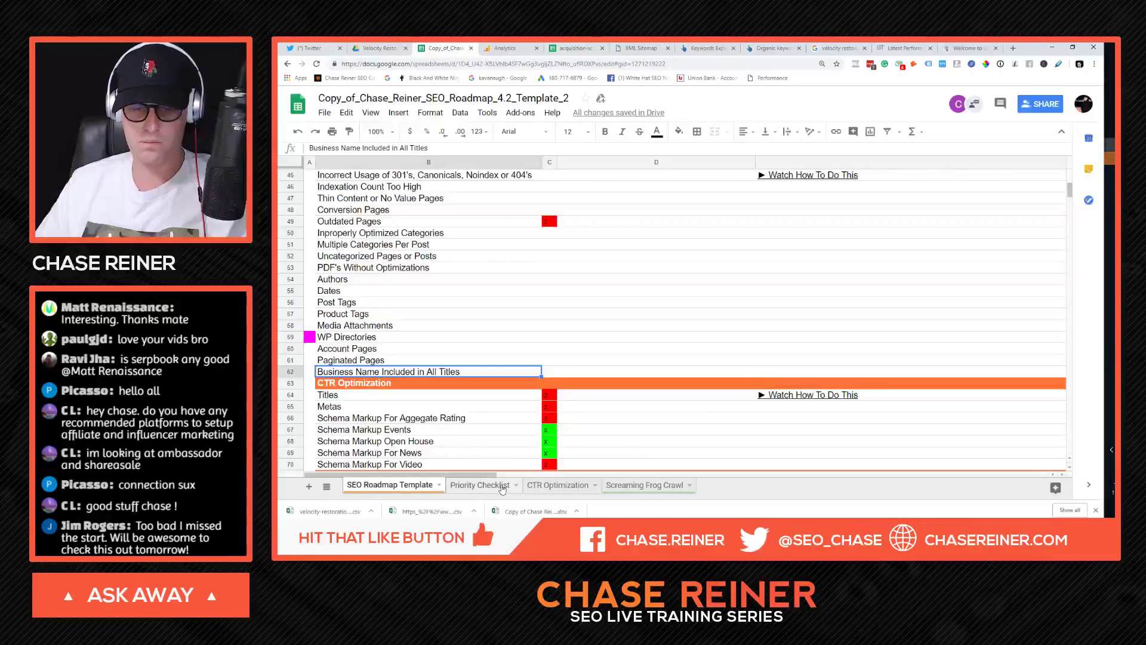
# Step: Check the remaining sheets and scan the CTR Optimization keyword list for red-highlighted ctr and pos cells
pyautogui.click(498, 484)
pyautogui.click(557, 484)
pyautogui.click(633, 485)
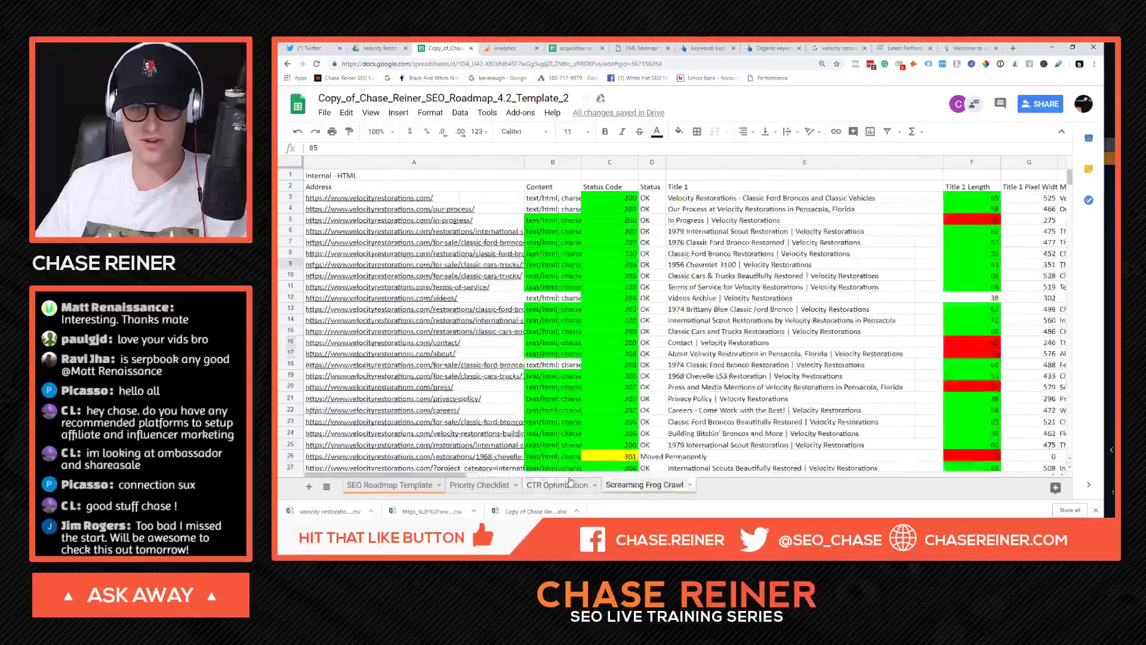
pyautogui.click(557, 485)
pyautogui.scroll(-7, 597, 322)
pyautogui.scroll(7, 554, 368)
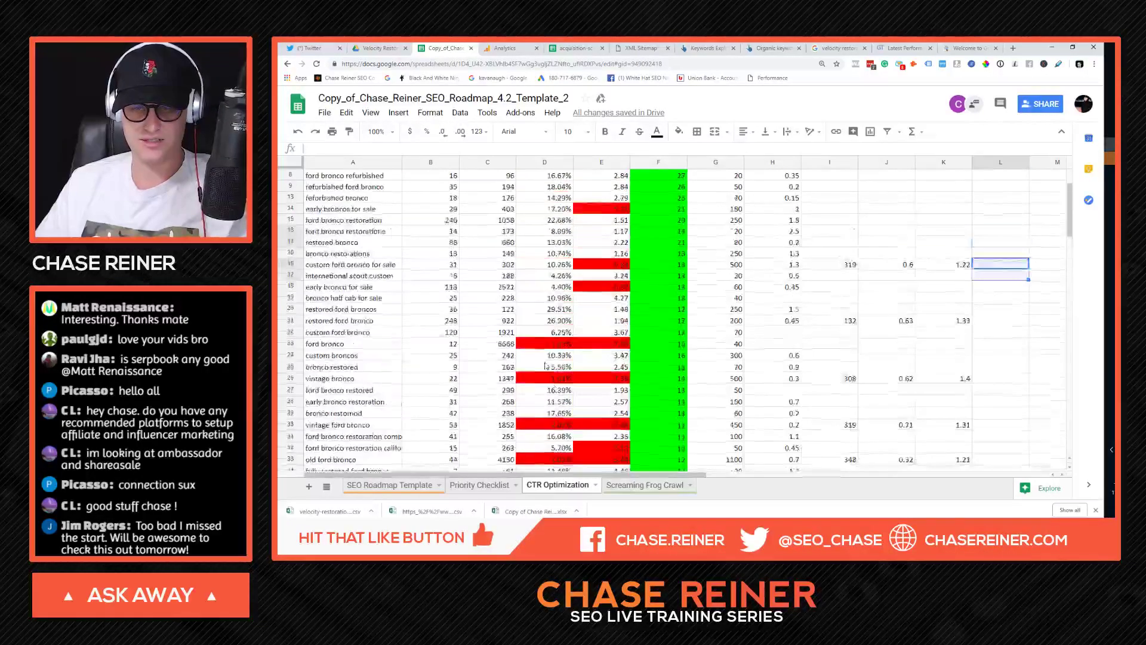
pyautogui.scroll(-15, 656, 269)
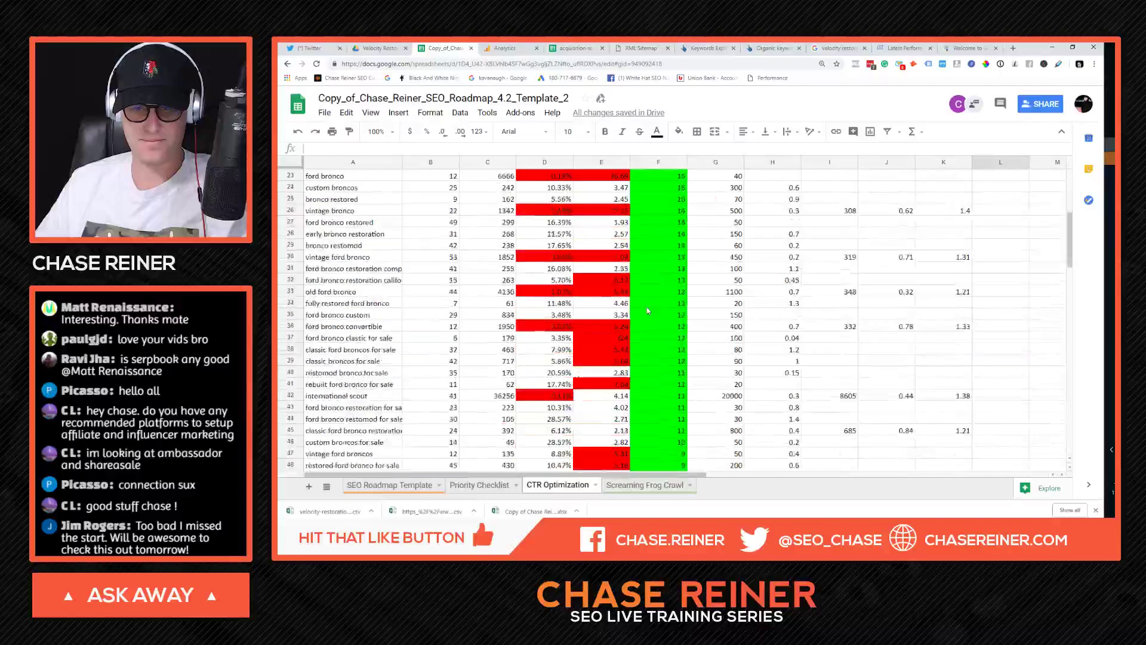
pyautogui.scroll(9, 626, 317)
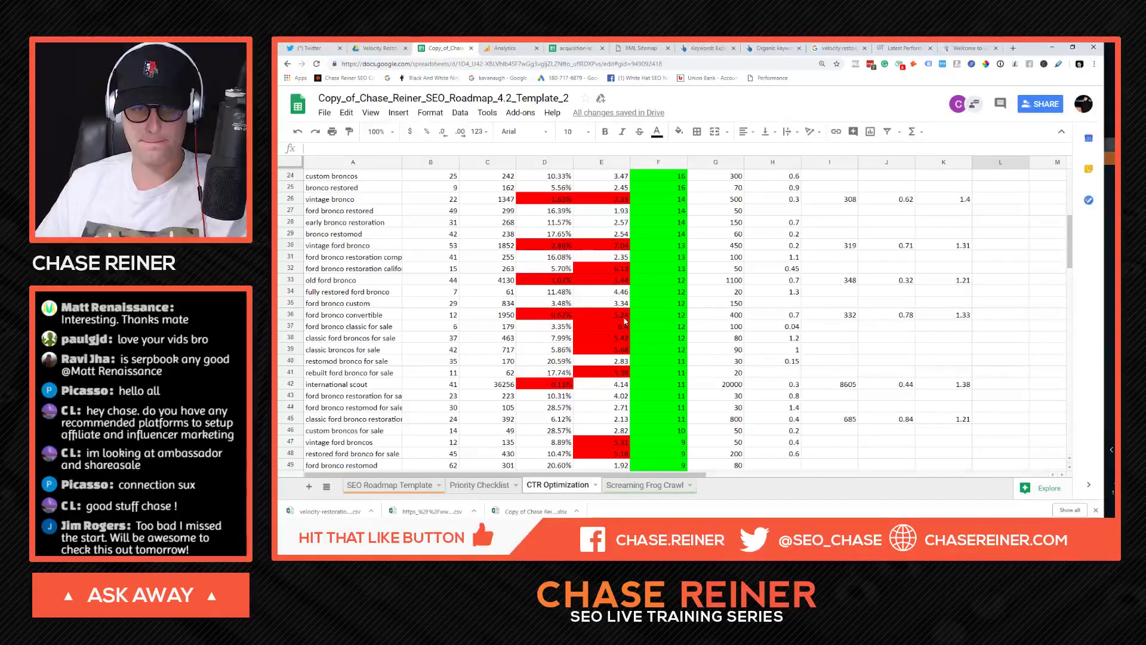
pyautogui.scroll(4, 624, 321)
# Step: Examine the ctr and pos values of the ford bronco row and the full vintage ford bronco row in CTR Optimization
pyautogui.click(570, 299)
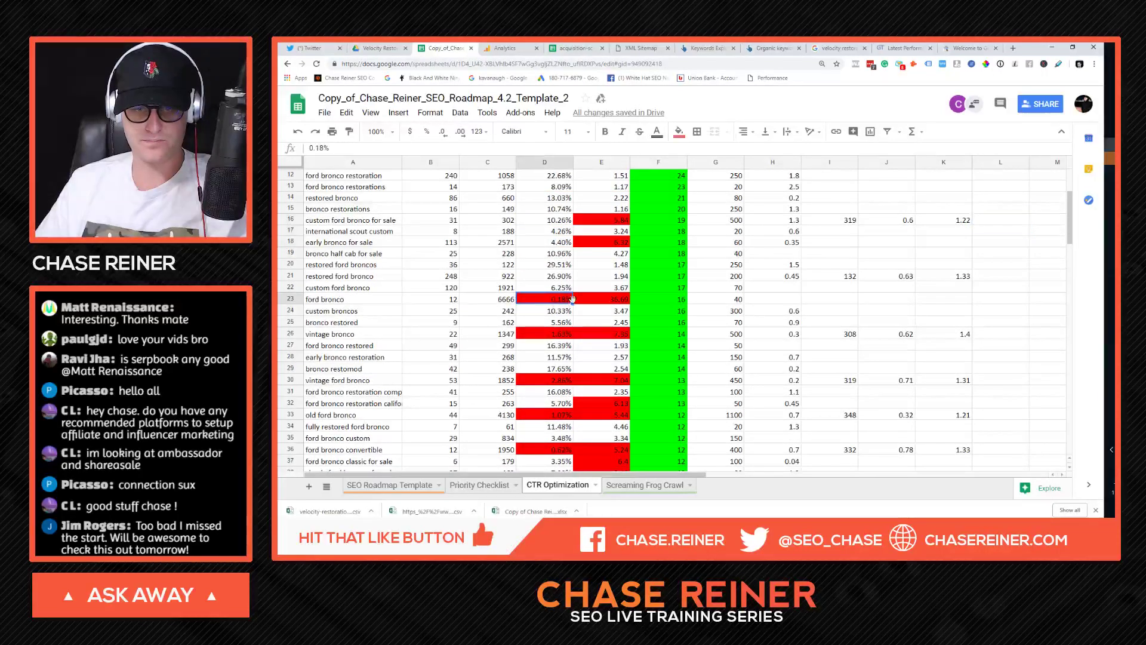
pyautogui.click(577, 301)
pyautogui.scroll(4, 578, 304)
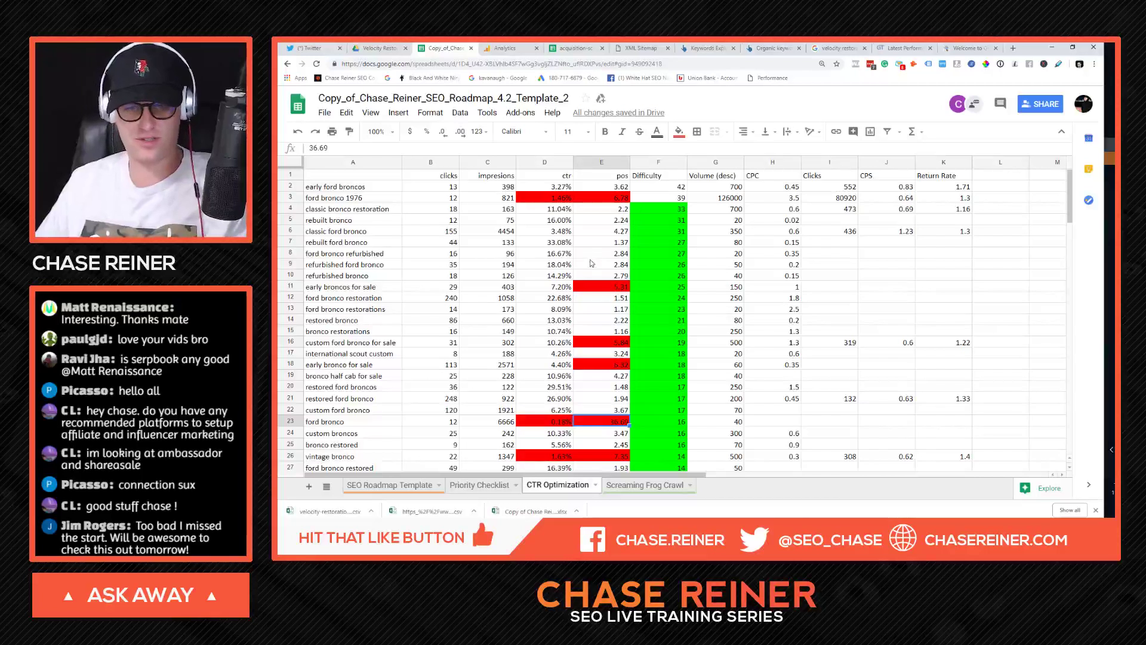
pyautogui.scroll(-3, 588, 266)
pyautogui.scroll(-3, 588, 266)
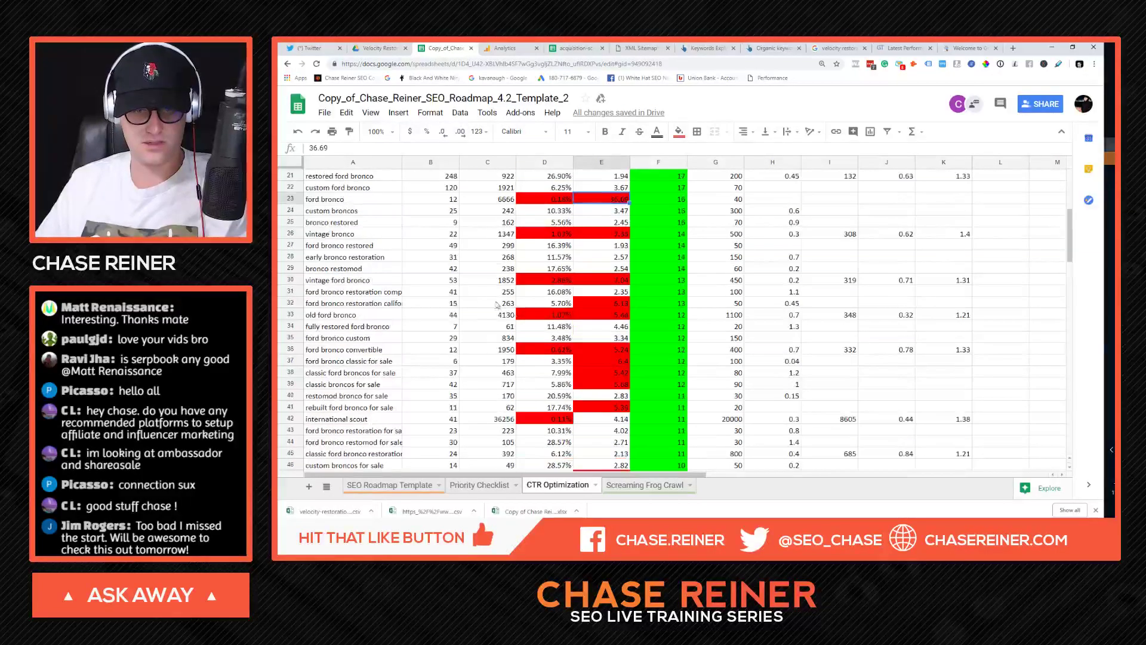
pyautogui.click(601, 280)
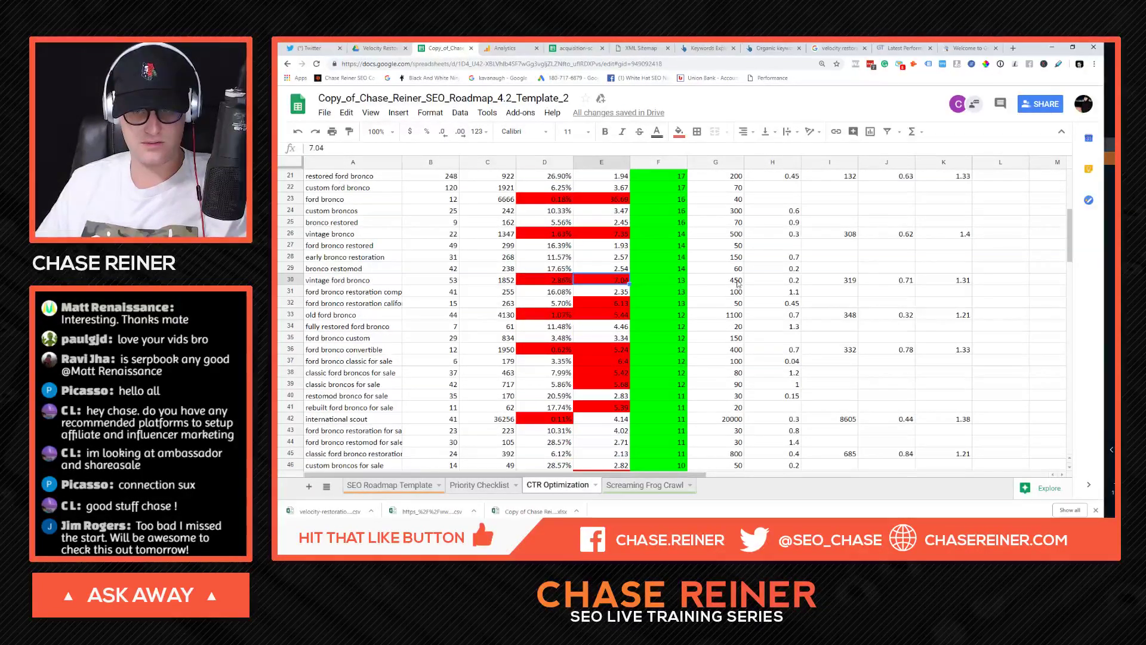
pyautogui.moveTo(989, 284); pyautogui.dragTo(352, 281)
pyautogui.scroll(4, 559, 316)
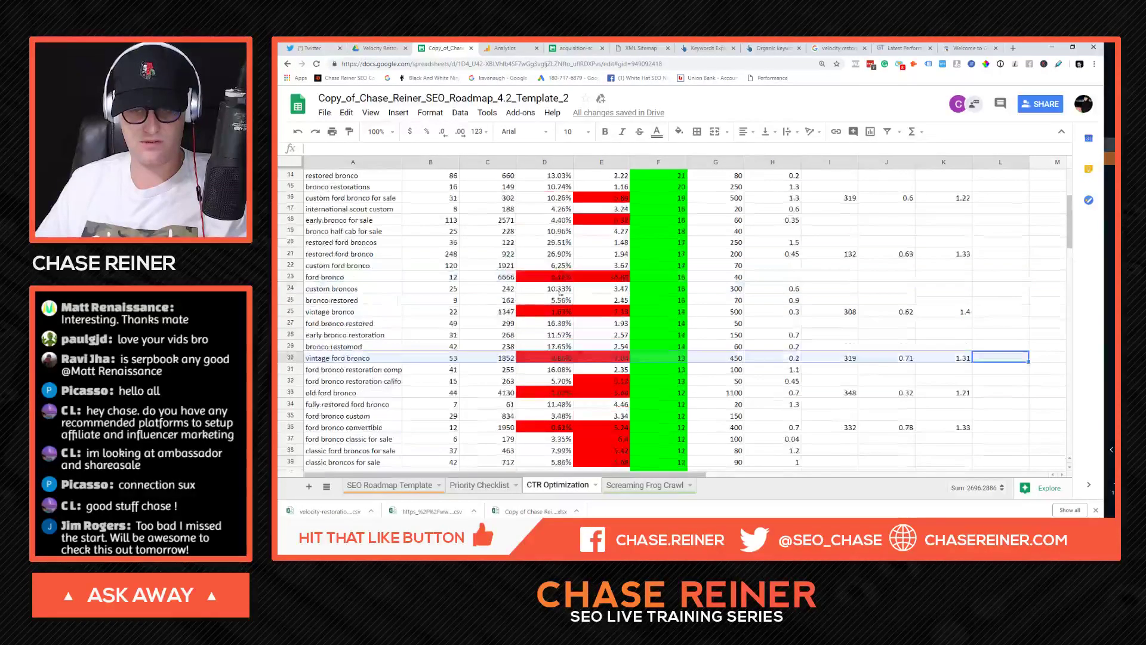
pyautogui.scroll(3, 559, 317)
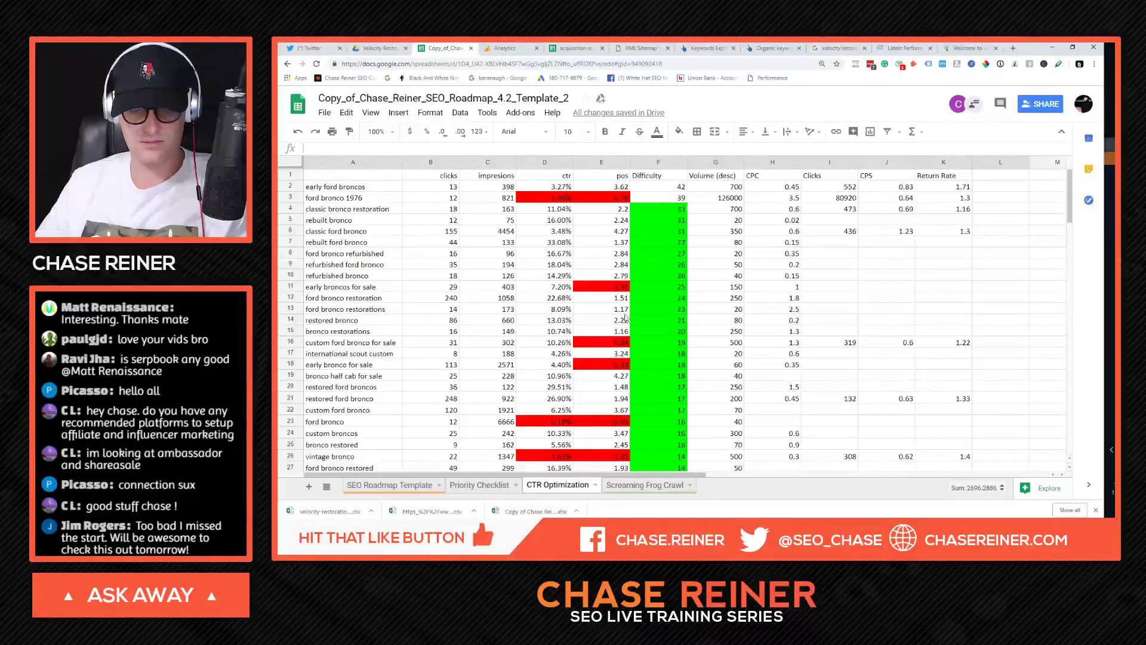
# Step: Inspect the ford bronco, vintage bronco and vintage ford bronco rows, and scan the rest of the CTR Optimization list
pyautogui.scroll(-2, 625, 317)
pyautogui.click(653, 313)
pyautogui.click(295, 309)
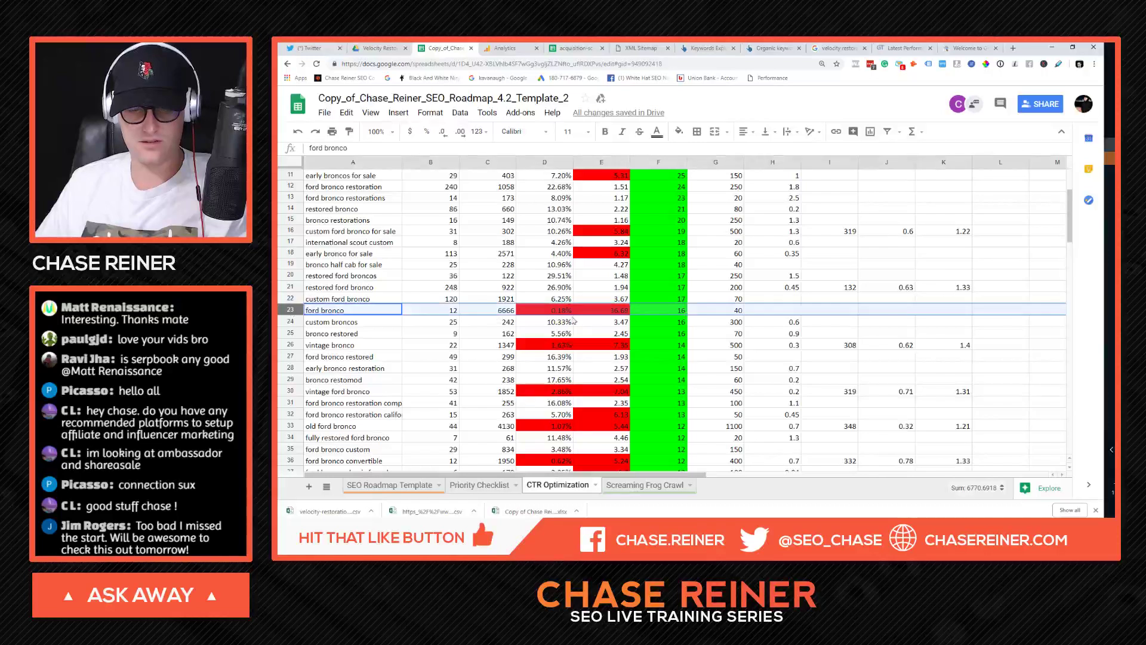
pyautogui.scroll(-1, 573, 321)
pyautogui.click(292, 279)
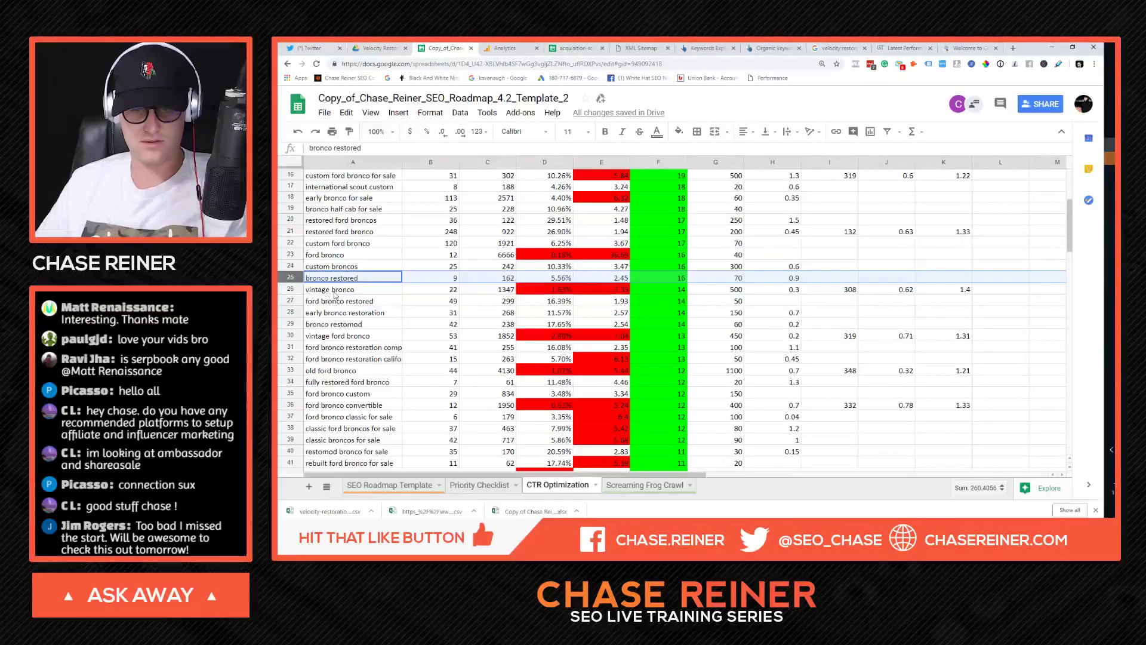
pyautogui.click(297, 289)
pyautogui.click(292, 335)
pyautogui.scroll(-6, 578, 363)
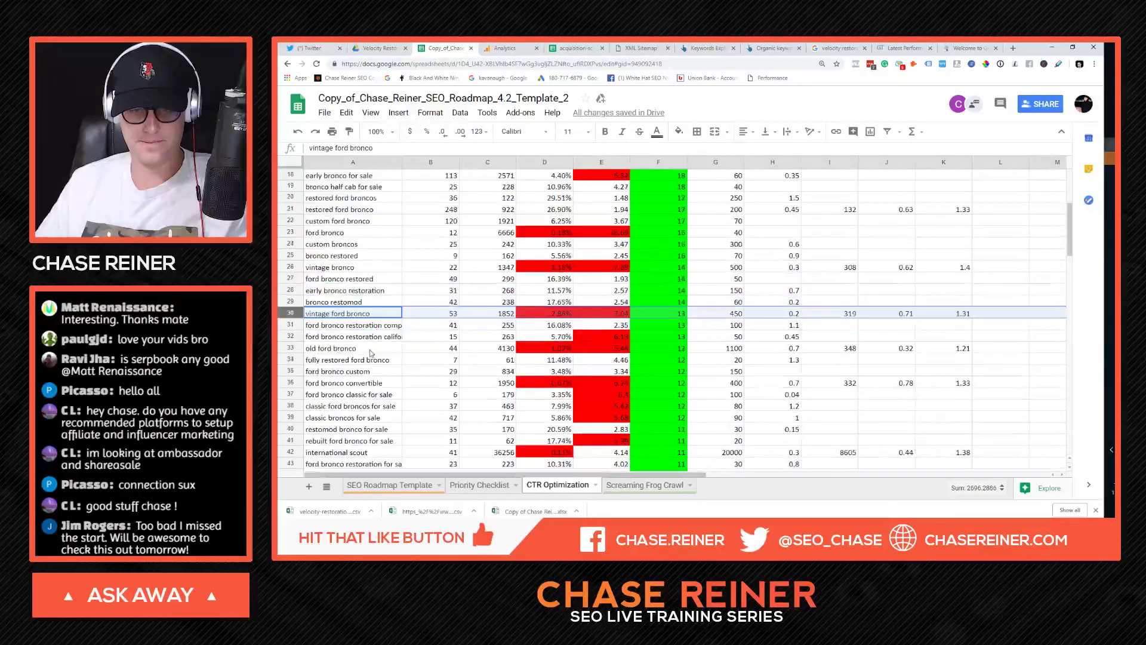
pyautogui.scroll(-13, 578, 363)
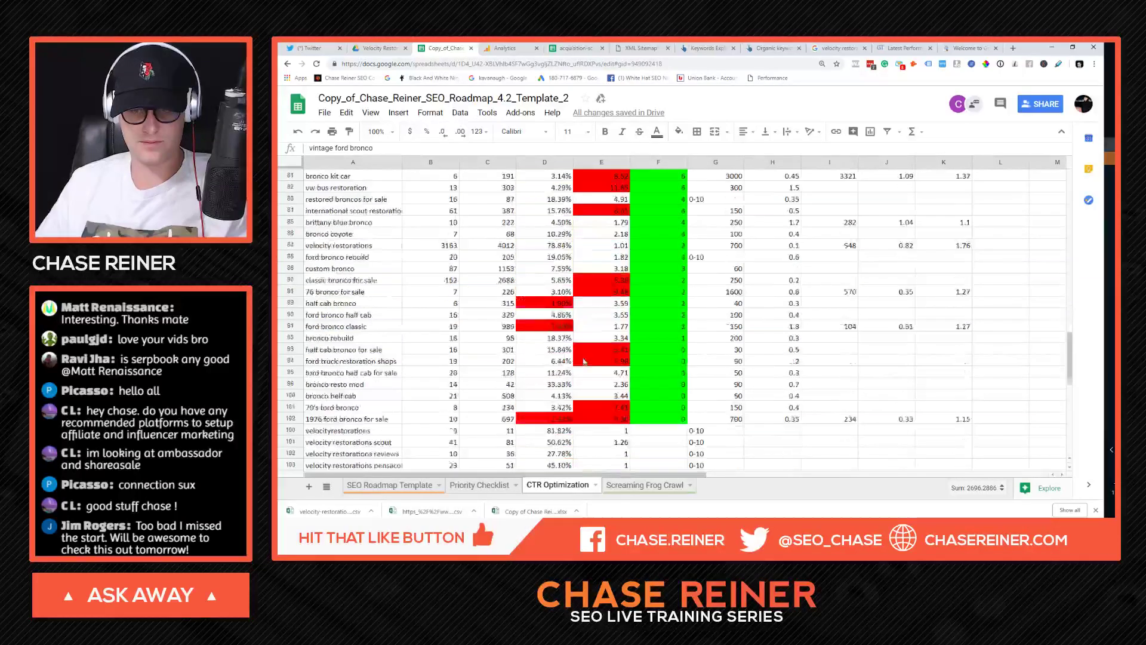
pyautogui.scroll(-1, 915, 433)
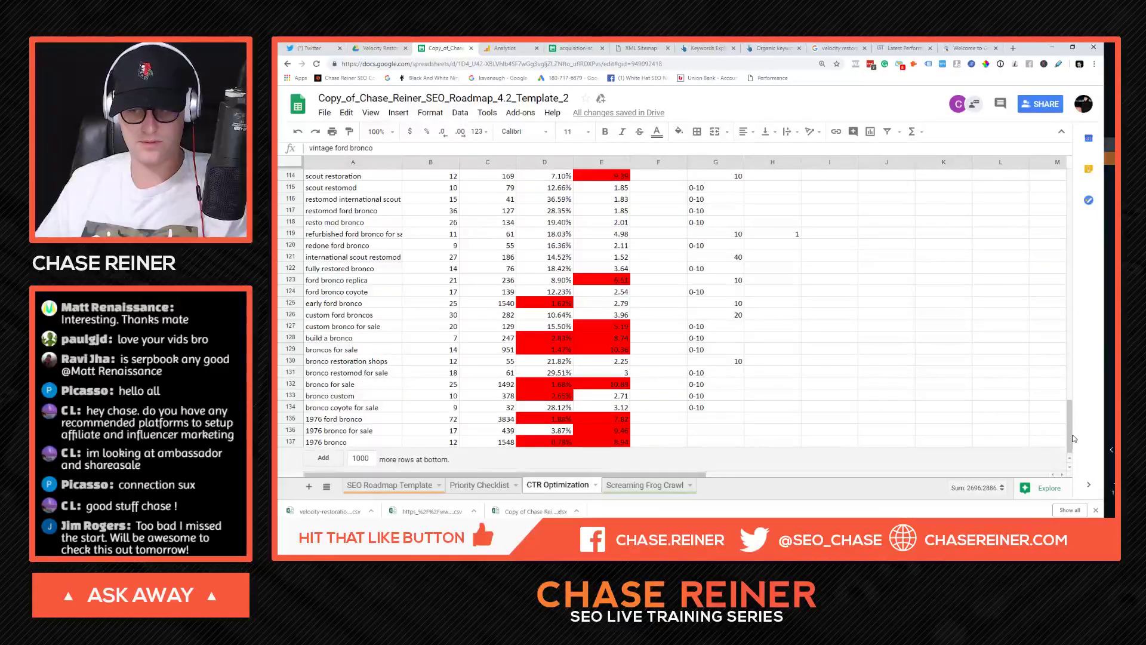
pyautogui.moveTo(1073, 439); pyautogui.dragTo(1054, 205)
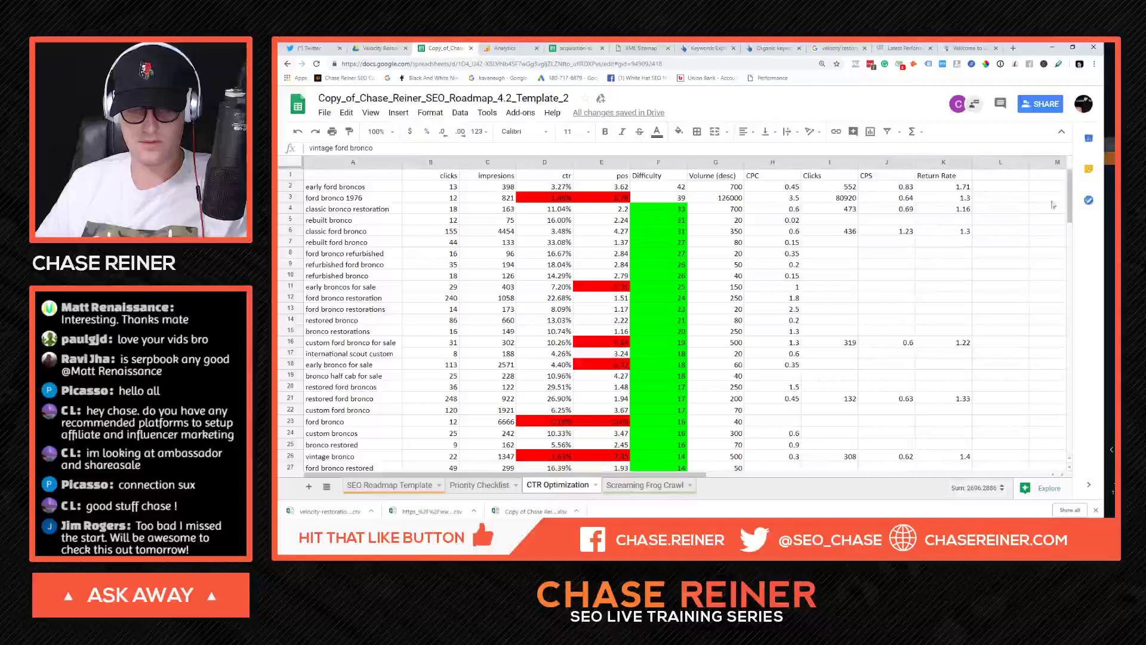
# Step: Look through the Screaming Frog Crawl sheet's URLs and status codes, and go back to the Priority Checklist sheet
pyautogui.click(465, 488)
pyautogui.click(545, 488)
pyautogui.click(622, 491)
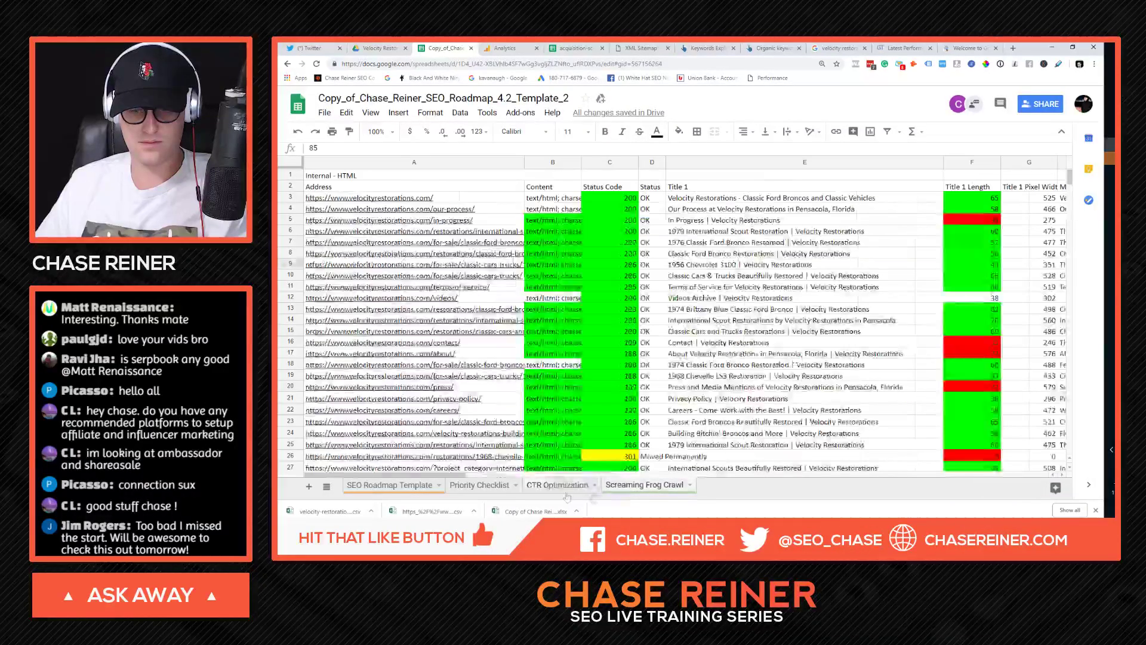
pyautogui.scroll(-10, 579, 443)
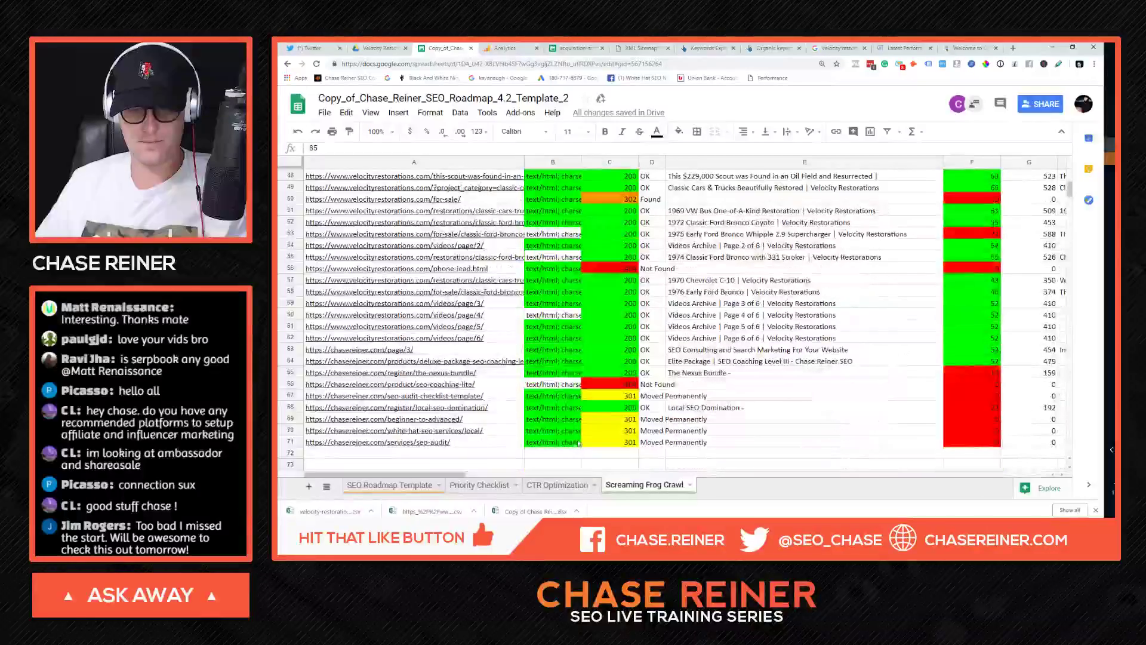
pyautogui.click(558, 485)
pyautogui.click(480, 484)
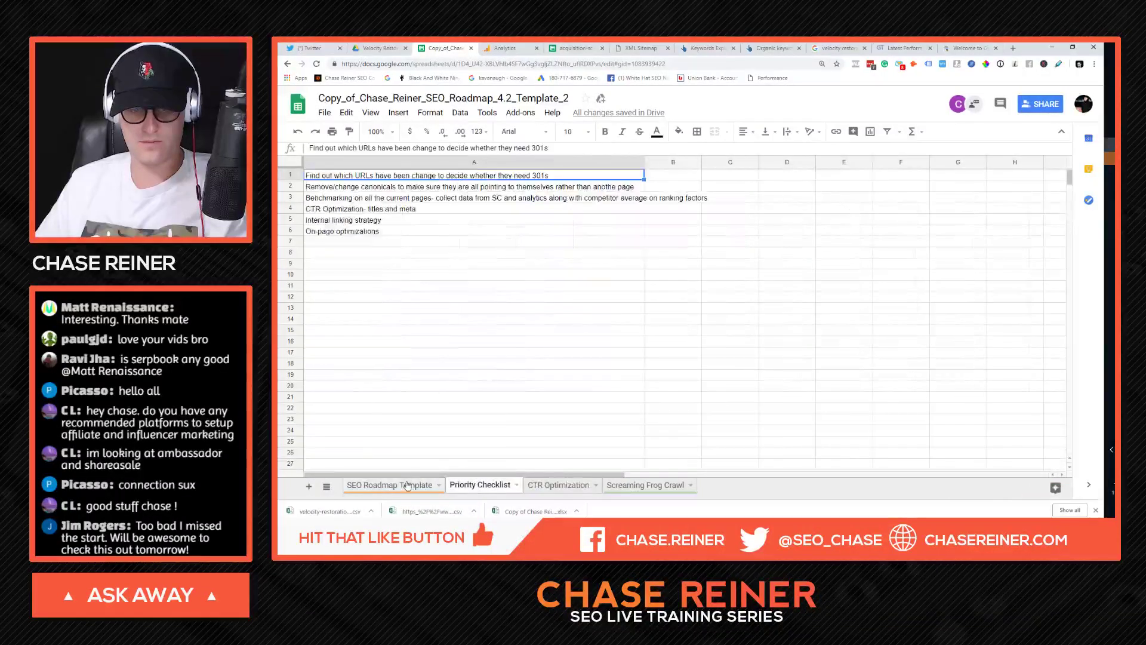
# Step: Look over the SEO Roadmap Template sheet again and reread the Priority Checklist tasks
pyautogui.click(407, 485)
pyautogui.scroll(-6, 699, 407)
pyautogui.scroll(8, 699, 406)
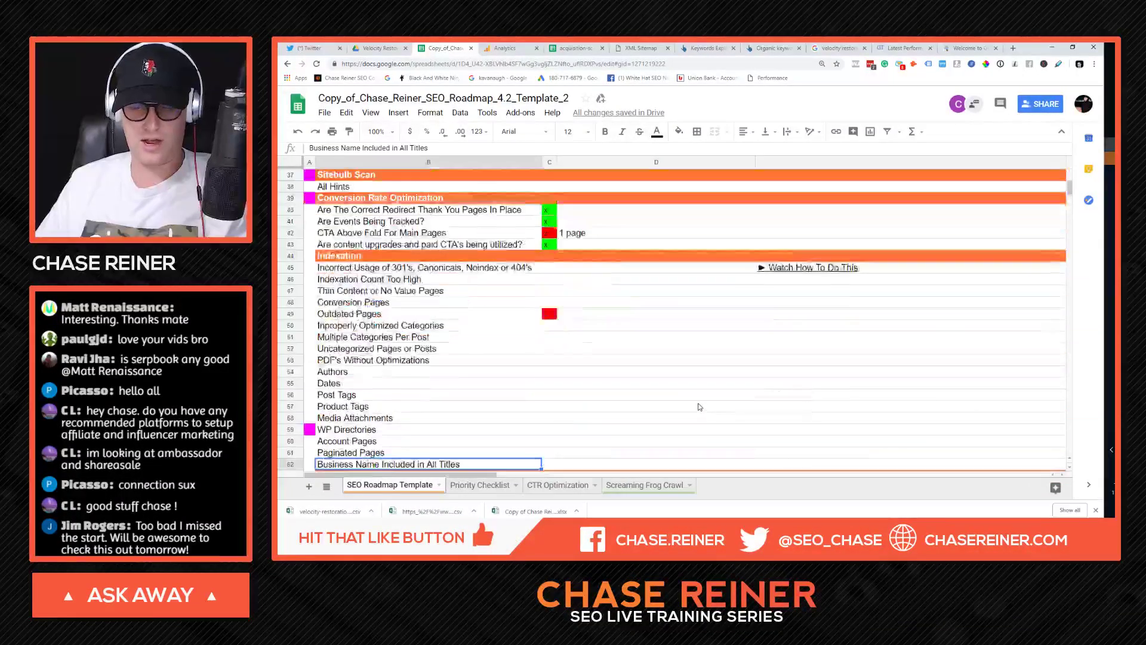
pyautogui.scroll(10, 699, 406)
pyautogui.click(494, 486)
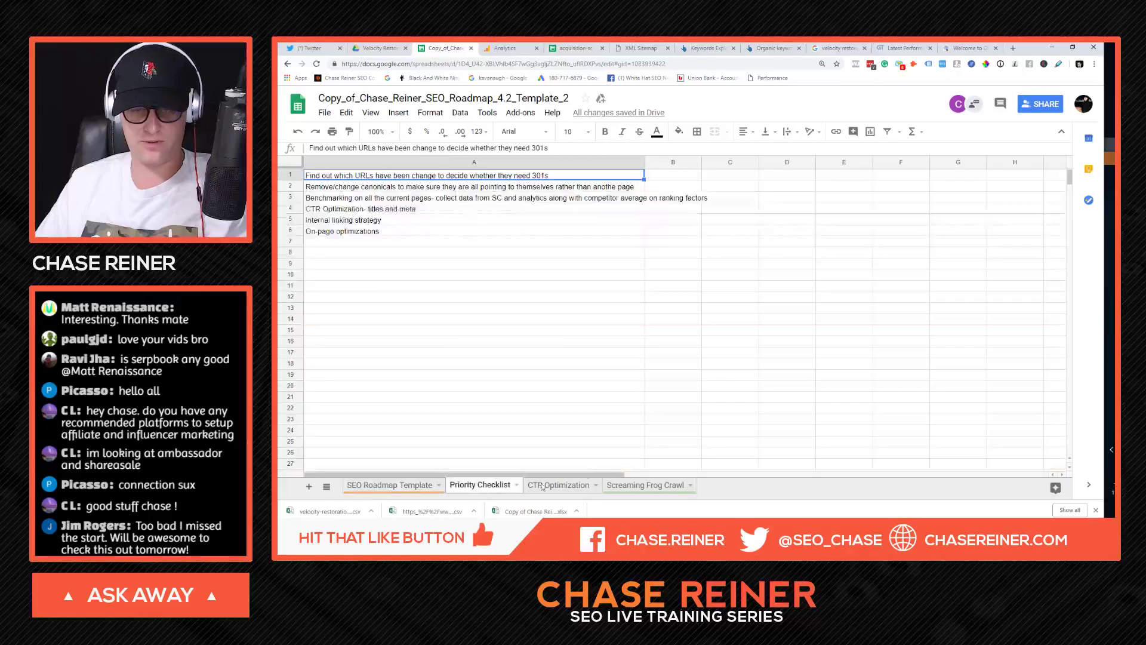
# Step: Review the low-CTR and low-position keywords further down the CTR Optimization sheet
pyautogui.click(558, 485)
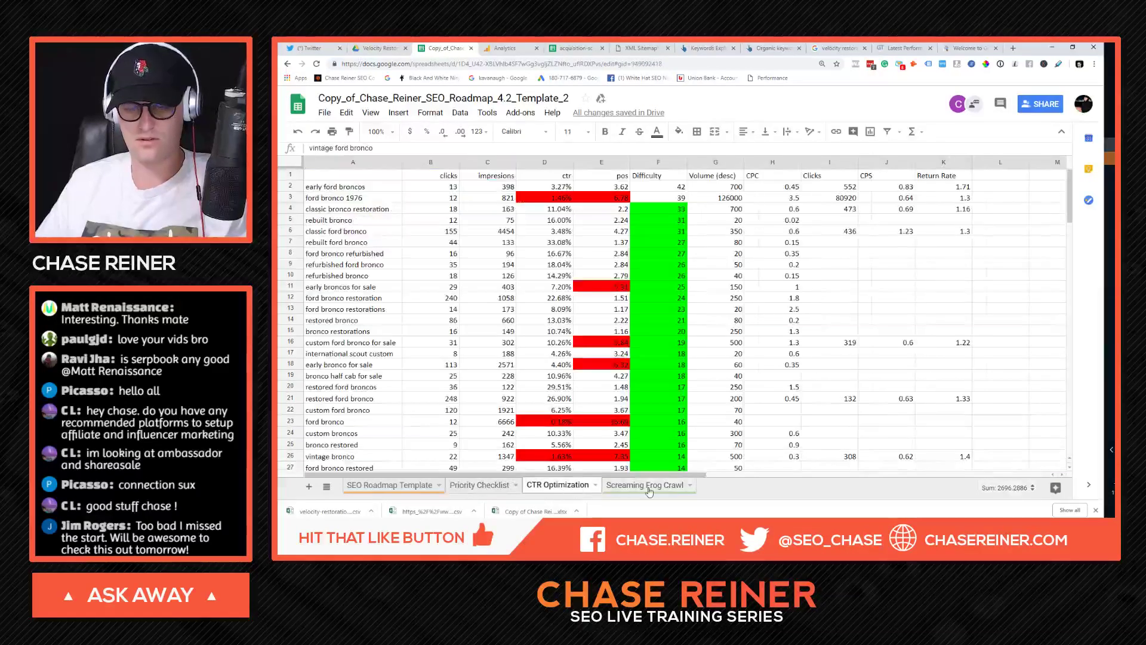
pyautogui.scroll(-4, 668, 438)
pyautogui.scroll(-3, 669, 437)
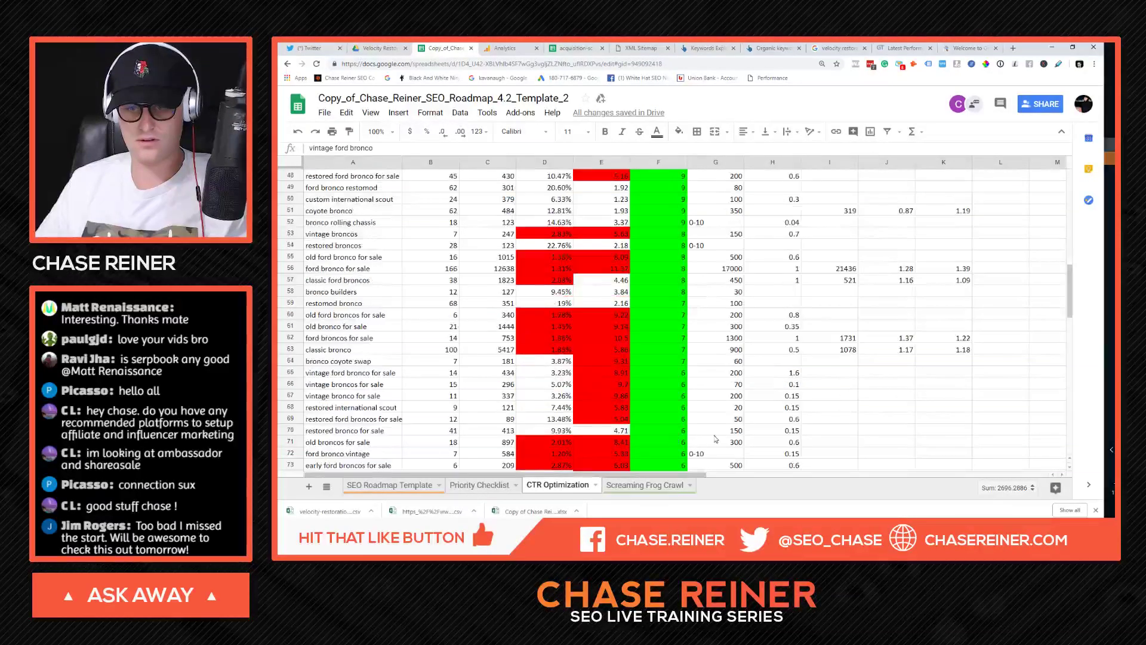
pyautogui.scroll(7, 719, 435)
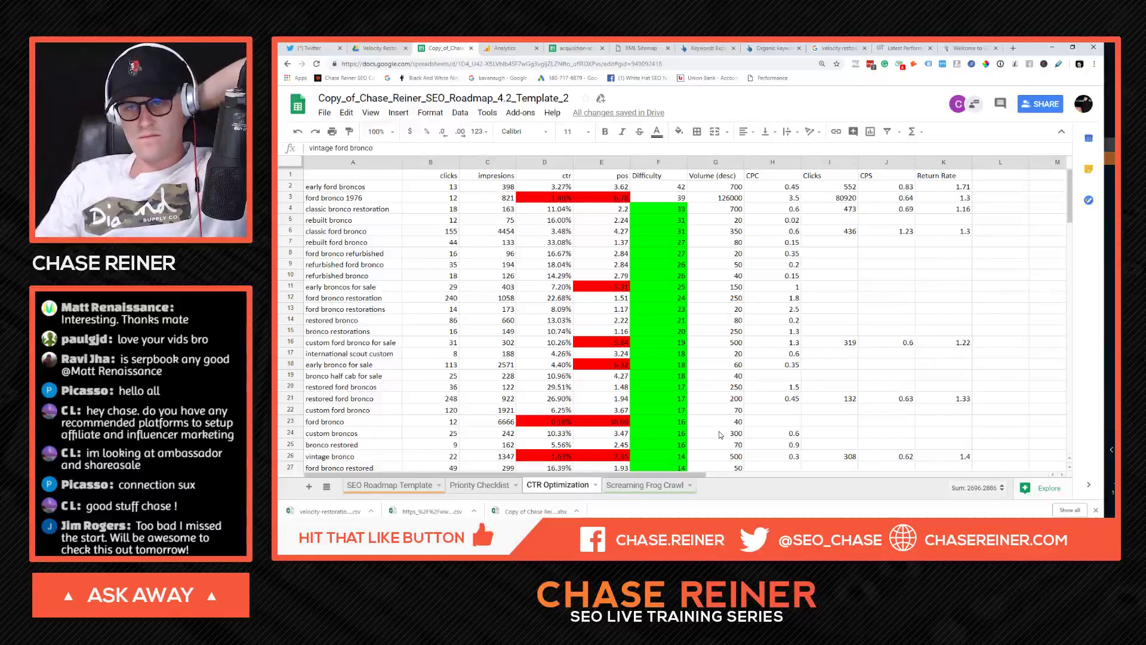
# Step: Switch to Ahrefs and look over velocityrestorations.com's Organic Keywords report and the Keywords Explorer metrics
pyautogui.click(710, 48)
pyautogui.click(771, 47)
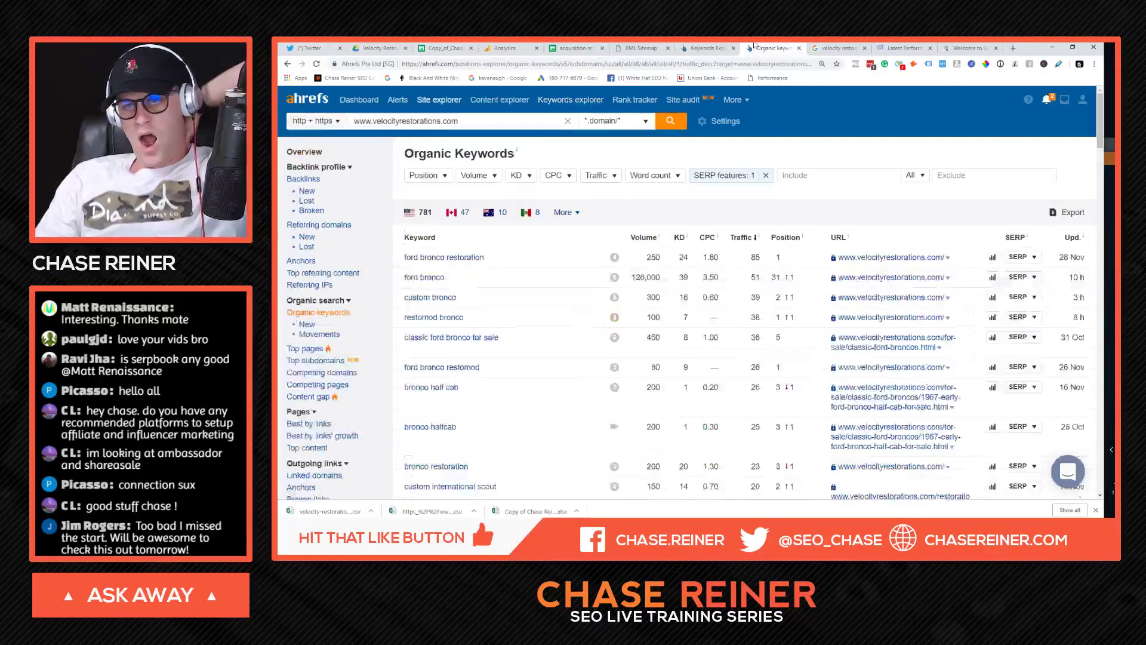
pyautogui.click(729, 47)
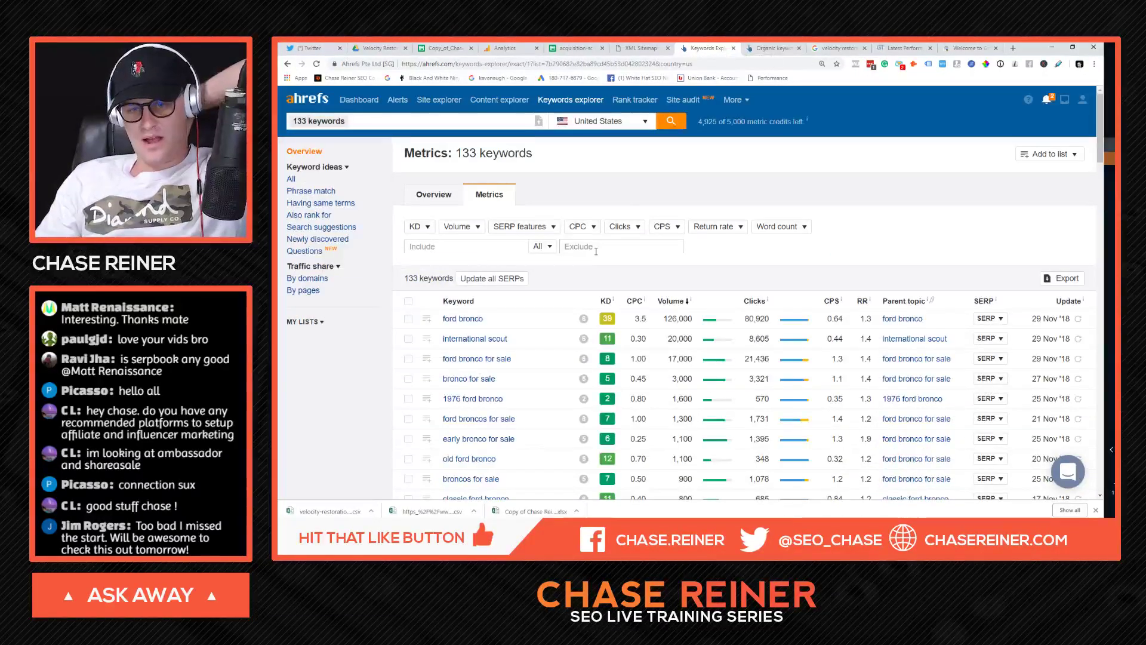
pyautogui.scroll(-3, 585, 245)
pyautogui.scroll(5, 582, 251)
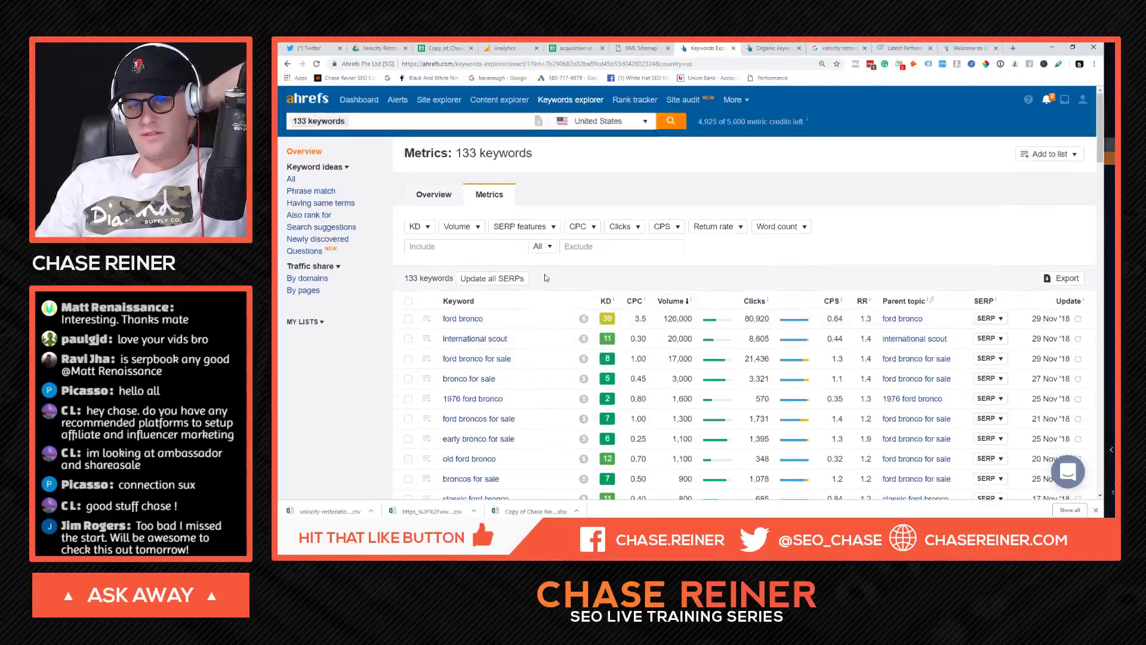
# Step: Look through the 133 keywords' difficulty, CPC, volume and click metrics in Keywords Explorer
pyautogui.scroll(-5, 569, 269)
pyautogui.scroll(5, 569, 269)
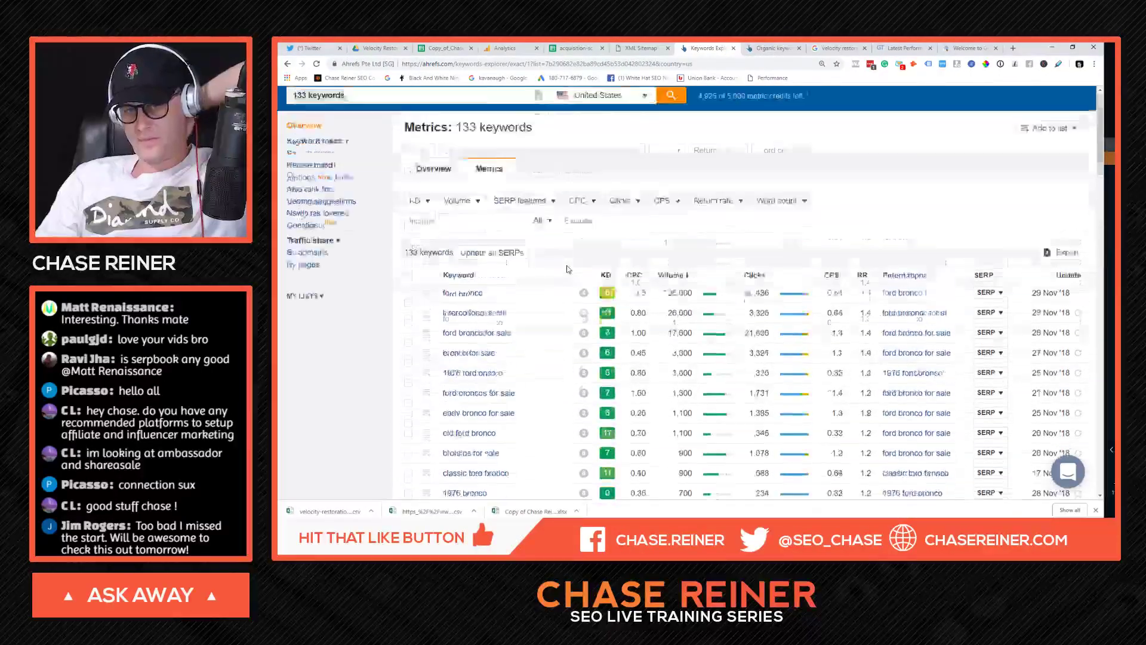
pyautogui.scroll(-9, 527, 281)
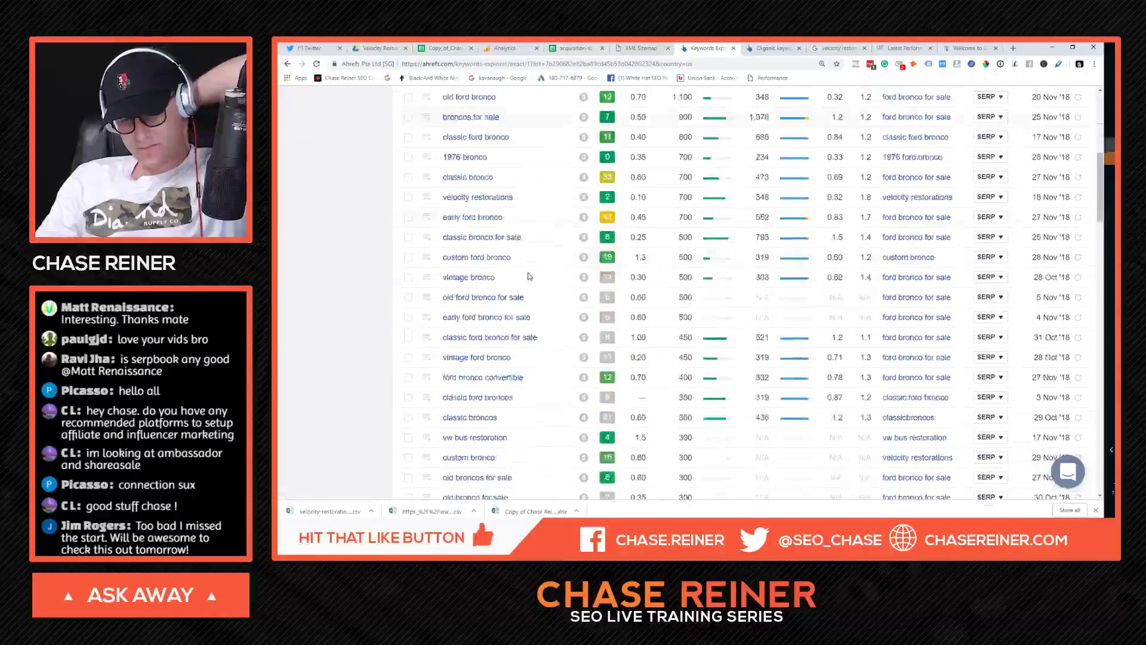
pyautogui.scroll(7, 562, 272)
pyautogui.scroll(3, 561, 272)
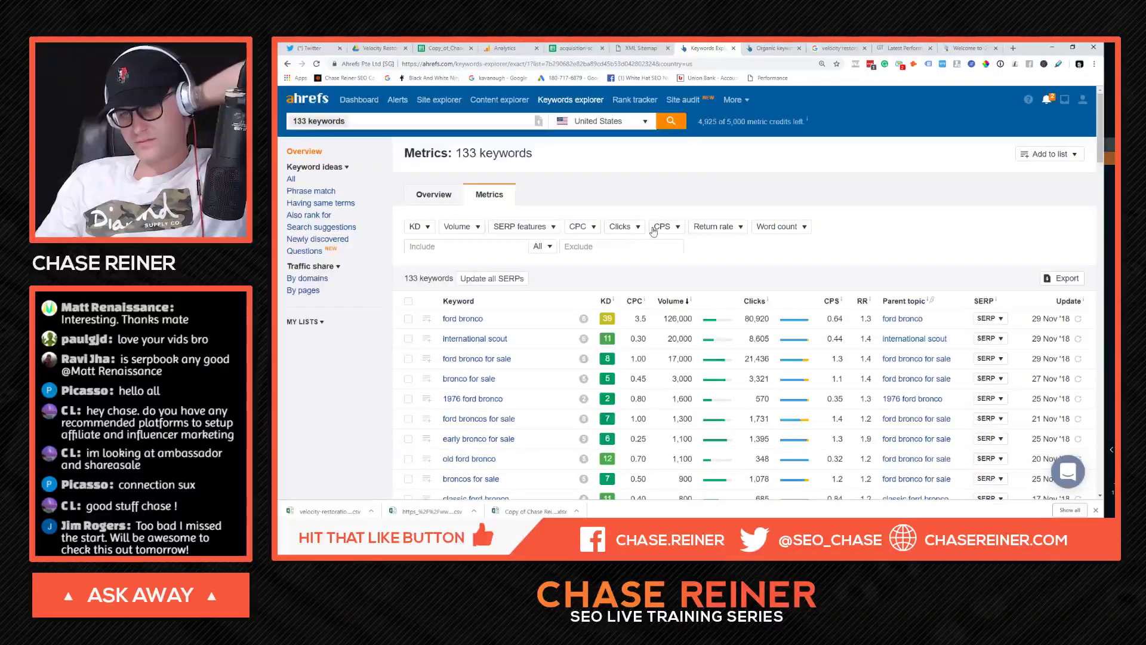
# Step: Close the Twitter browser tab and return to the Keywords Explorer metrics
pyautogui.click(651, 48)
pyautogui.click(331, 49)
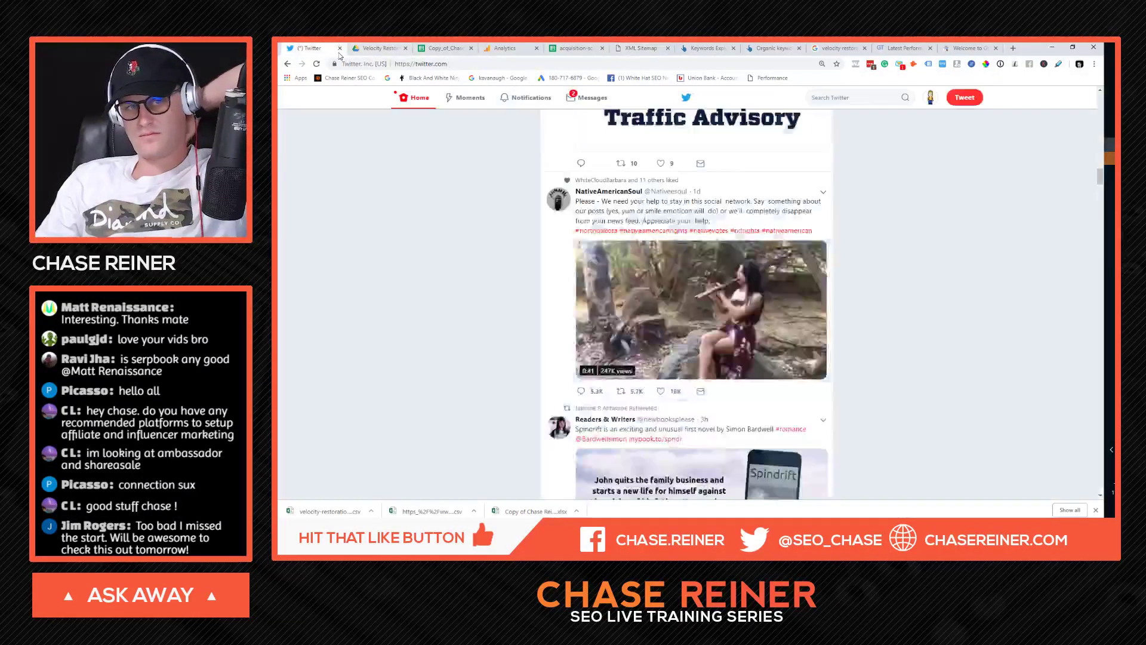
pyautogui.click(340, 48)
pyautogui.click(644, 48)
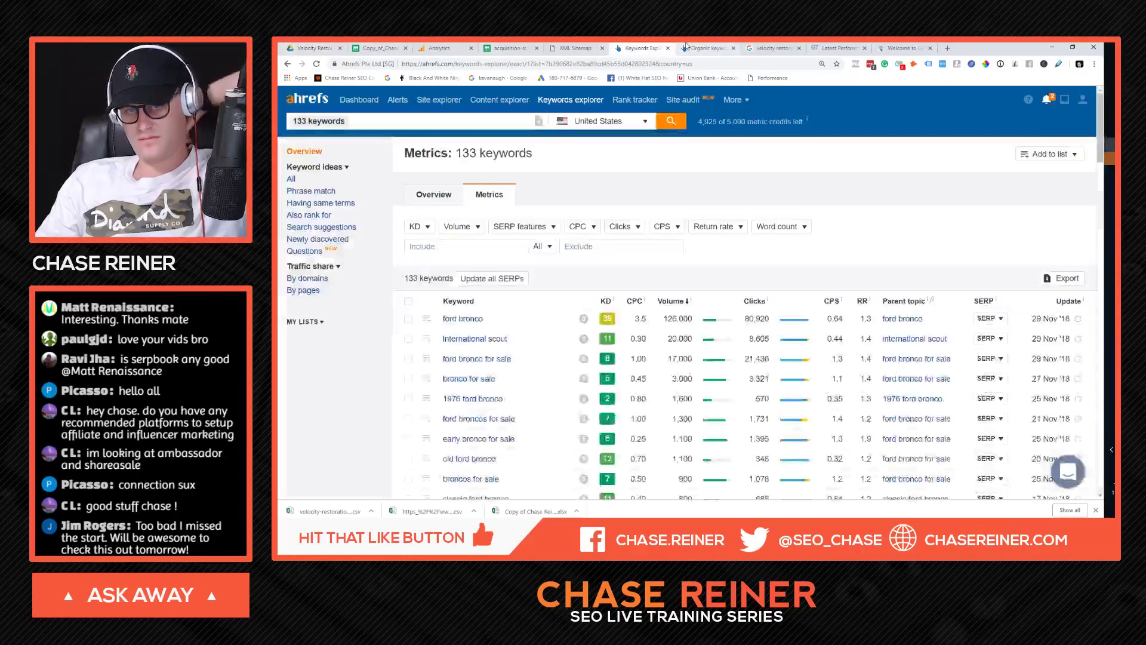
# Step: Look over the Organic Keywords report, the Google results for velocity restorations, and the acquisition-sc-landingpages spreadsheet
pyautogui.click(685, 46)
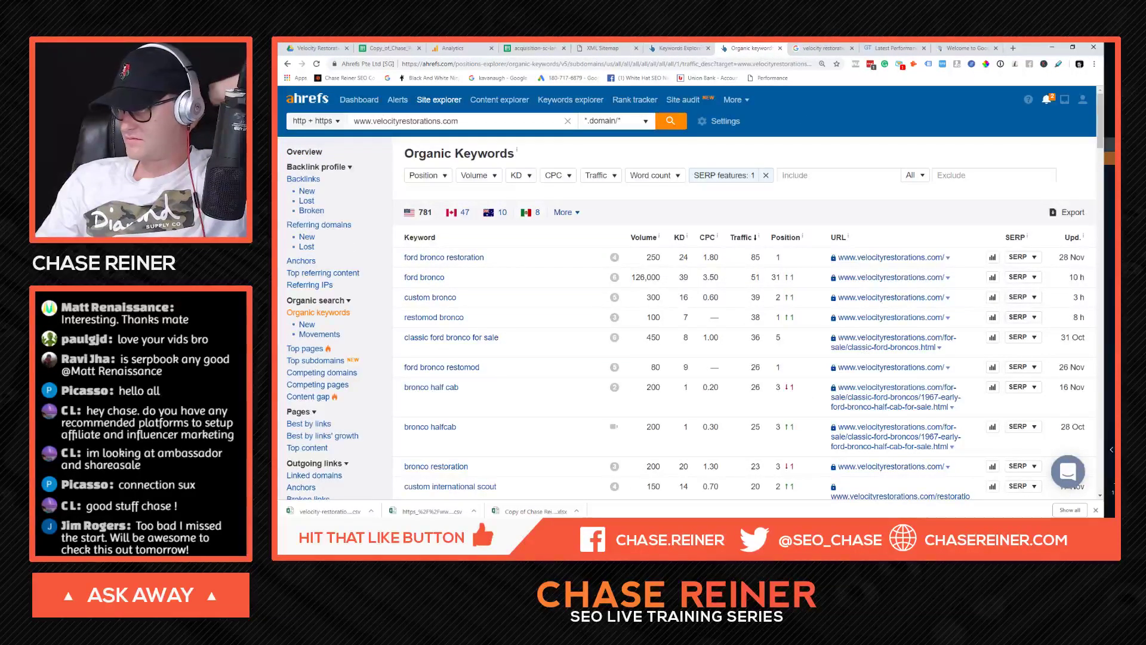
pyautogui.click(823, 48)
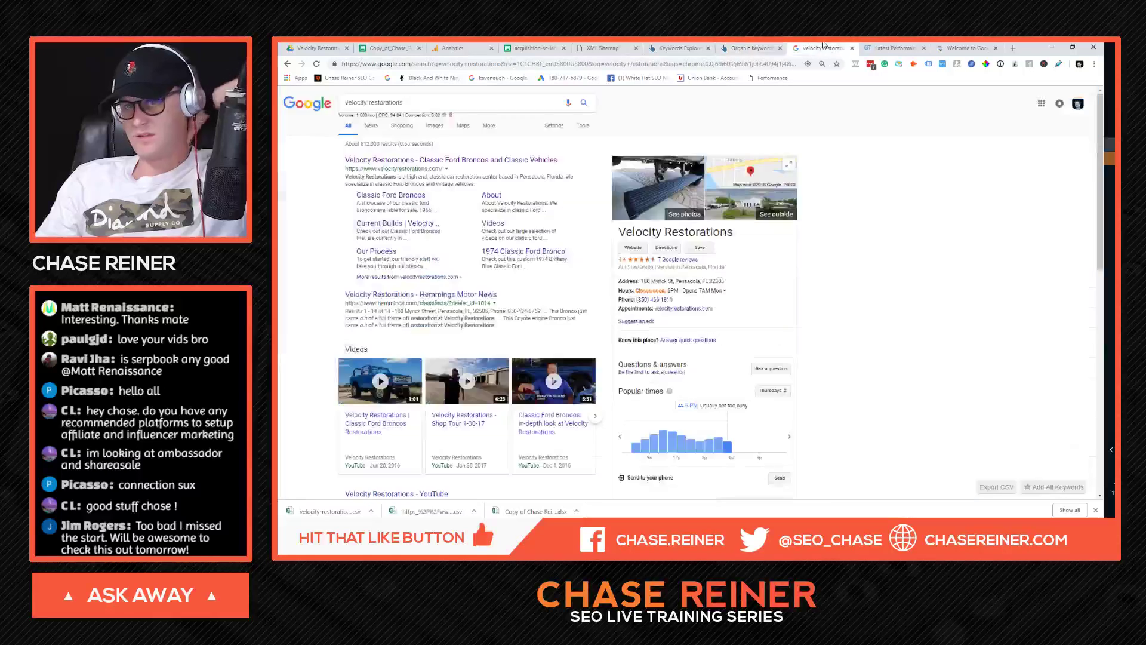
pyautogui.click(679, 48)
pyautogui.click(535, 48)
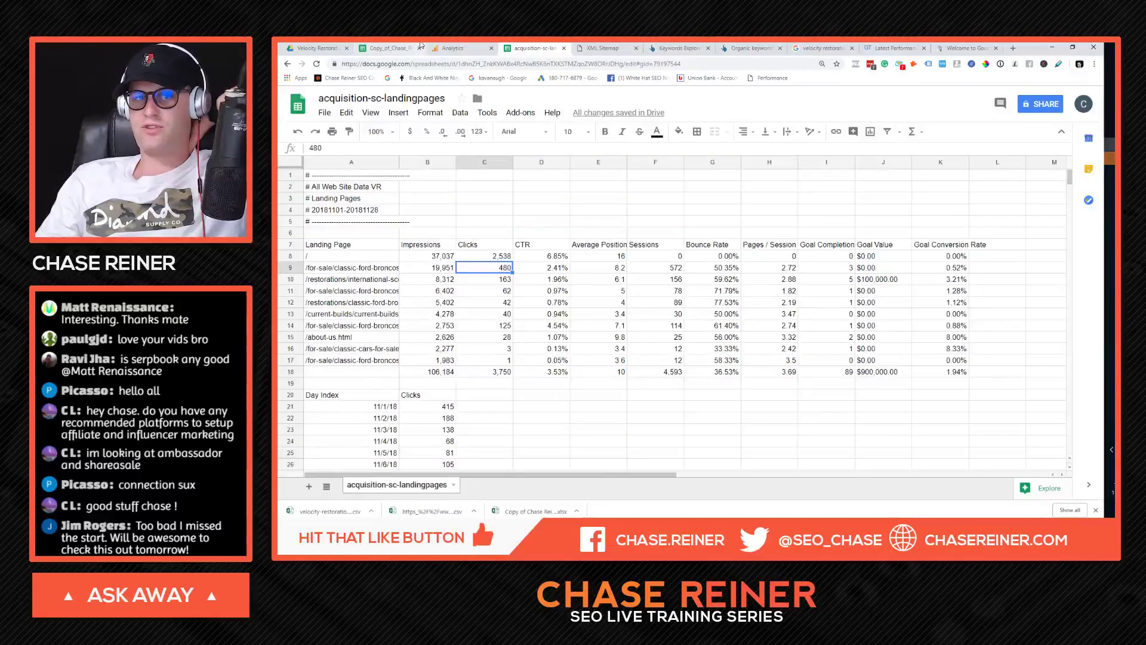
# Step: Switch to the SEO Roadmap spreadsheet and look over the first keyword rows of the CTR Optimization sheet
pyautogui.click(391, 48)
pyautogui.scroll(5, 712, 272)
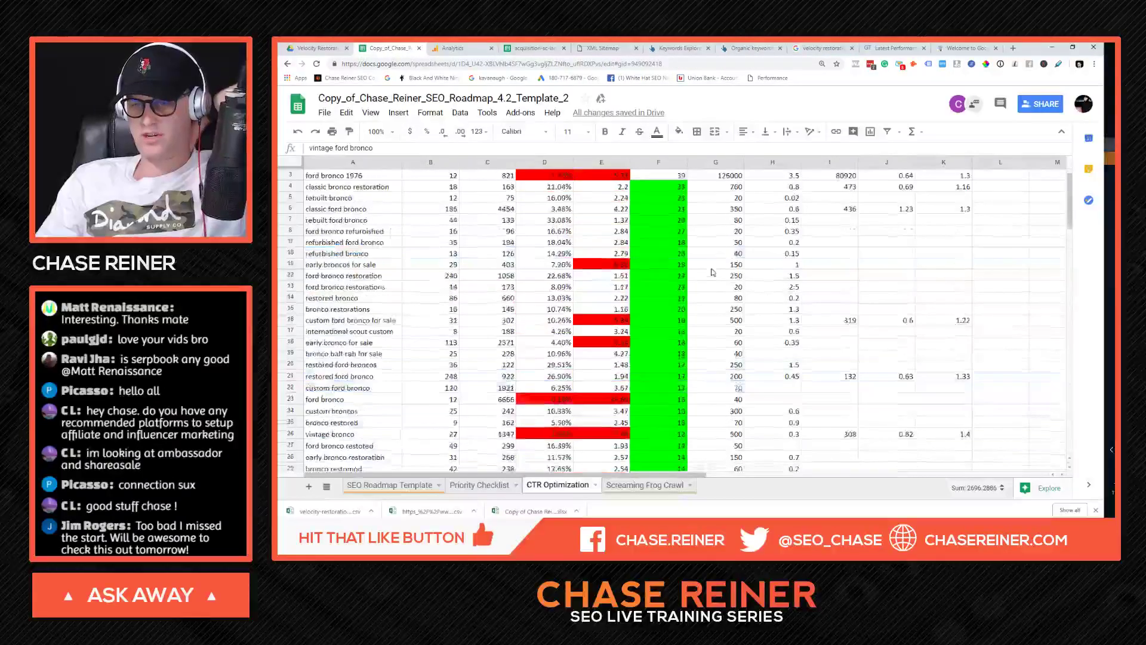
pyautogui.scroll(2, 712, 272)
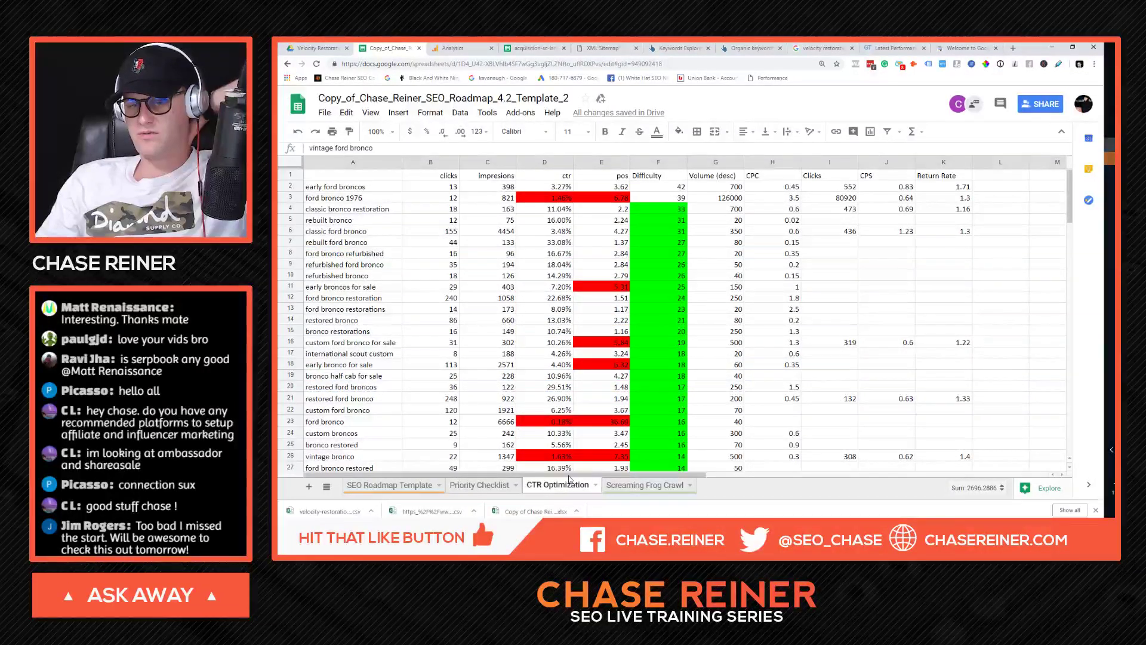
pyautogui.click(624, 488)
pyautogui.click(570, 486)
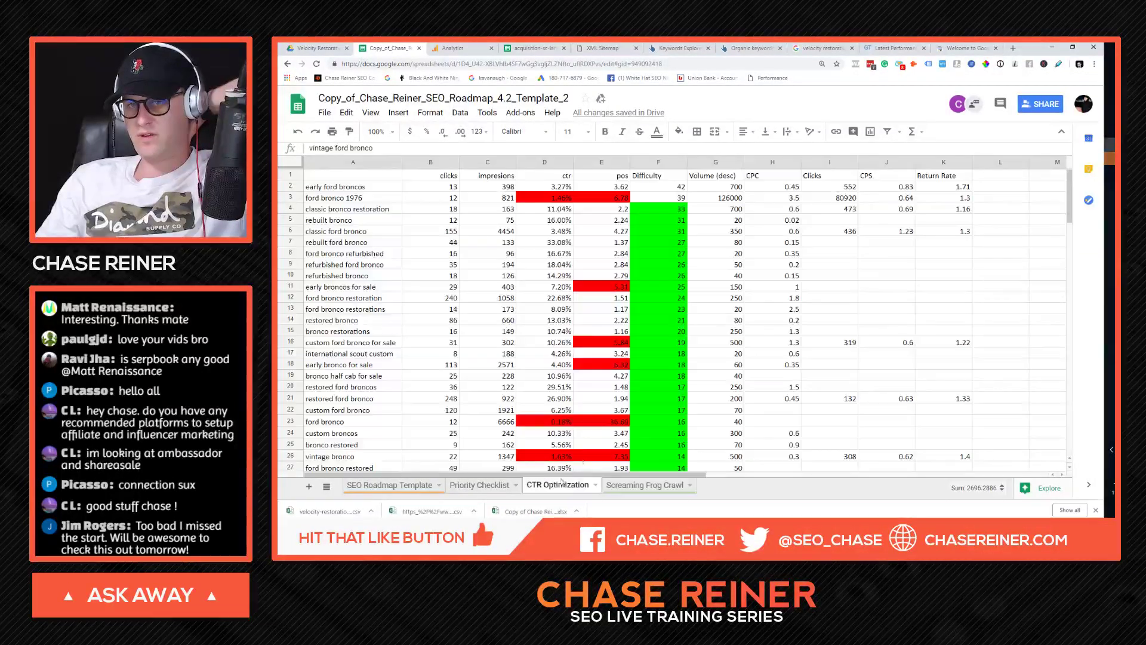
# Step: Switch to Google Analytics, look over the Search Console Landing Pages report, and return to the SEO Roadmap spreadsheet
pyautogui.click(484, 47)
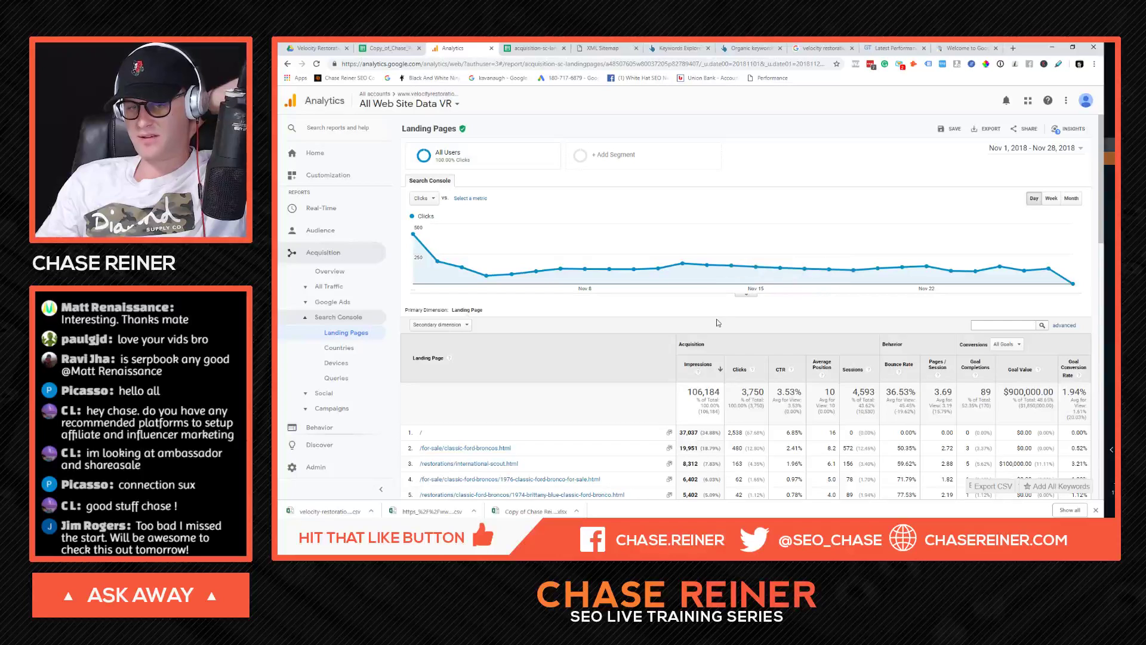
pyautogui.scroll(-2, 718, 322)
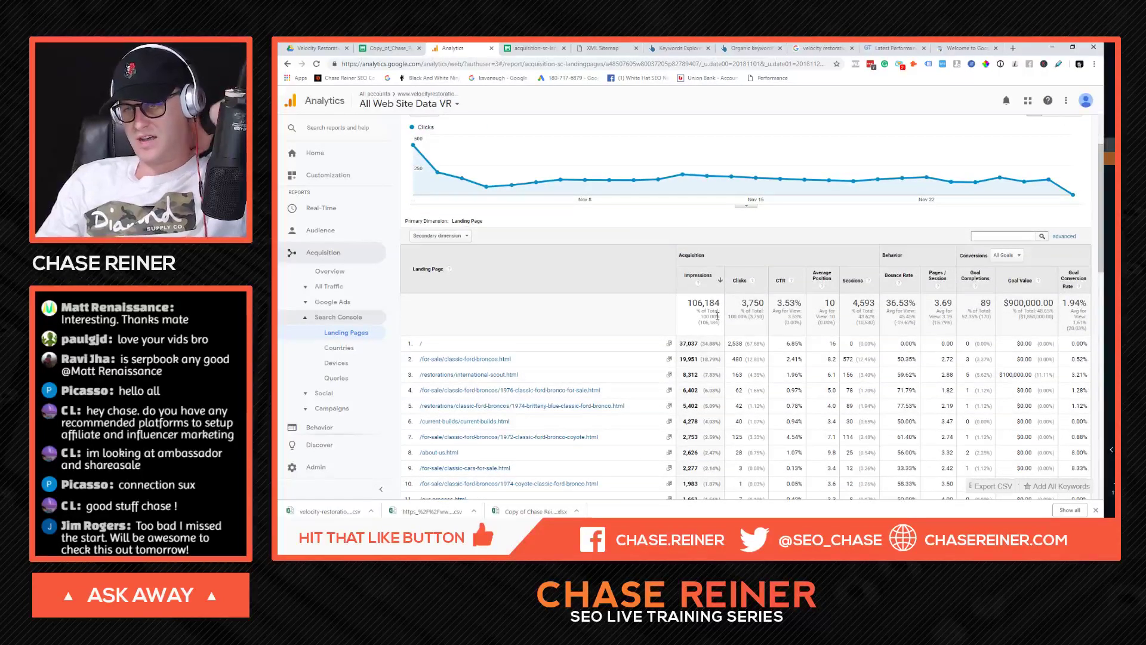
pyautogui.scroll(3, 718, 315)
pyautogui.click(391, 48)
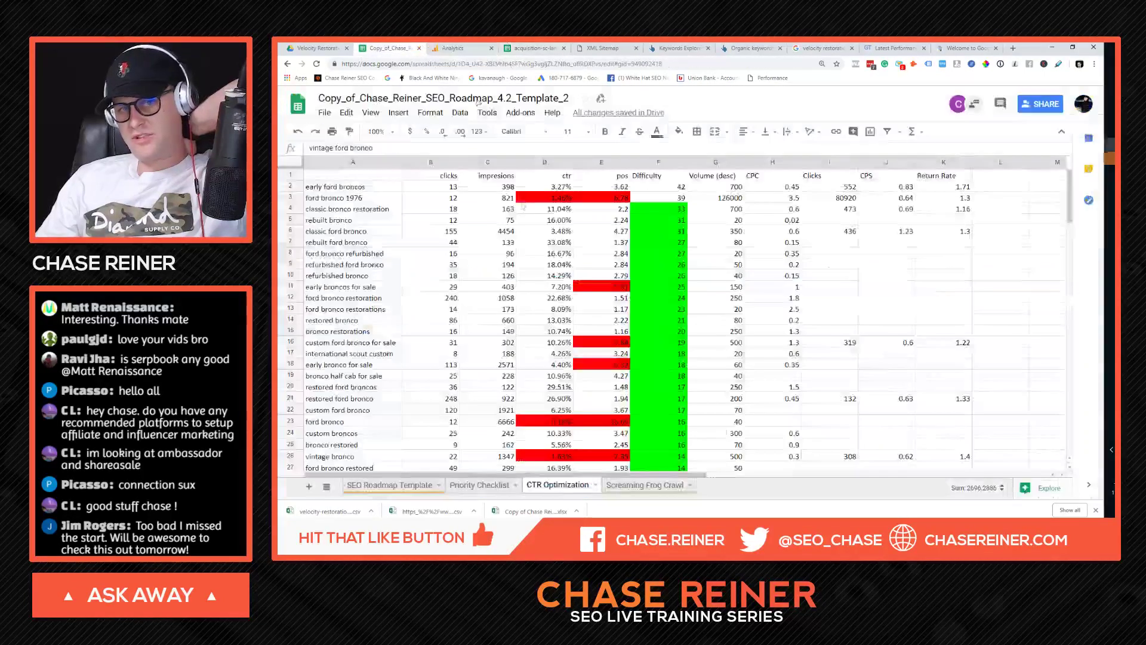
# Step: Reread the Priority Checklist tasks, and review the SEO Roadmap Template checks from Indexation through Google My Business Optimization and Citations
pyautogui.click(465, 485)
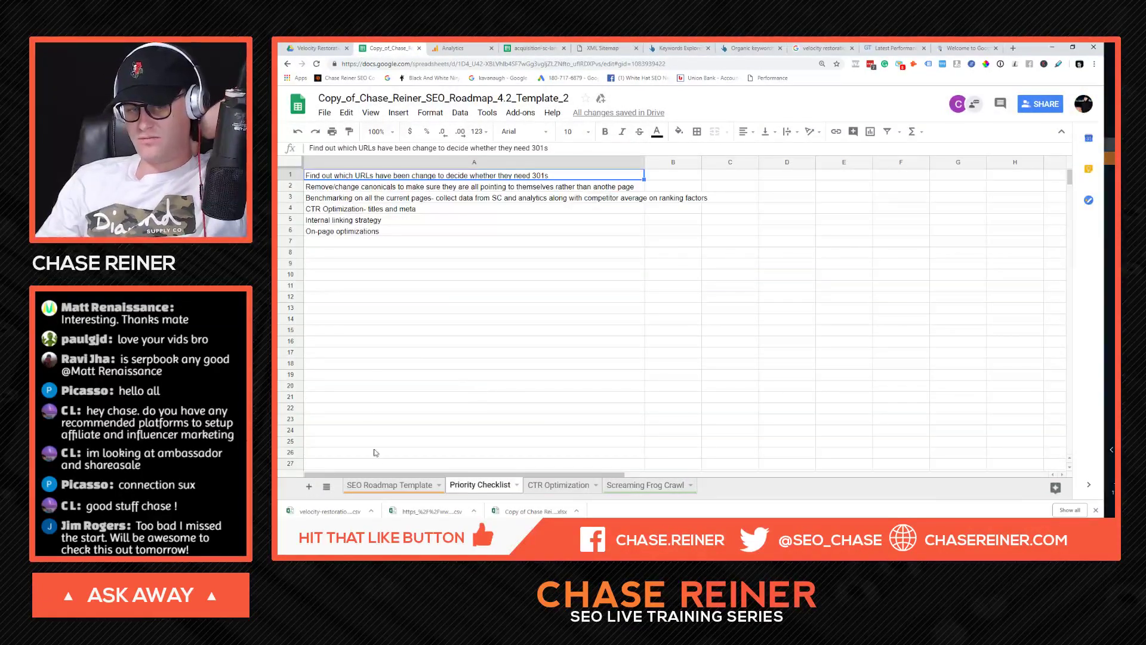
pyautogui.click(384, 484)
pyautogui.scroll(-10, 553, 417)
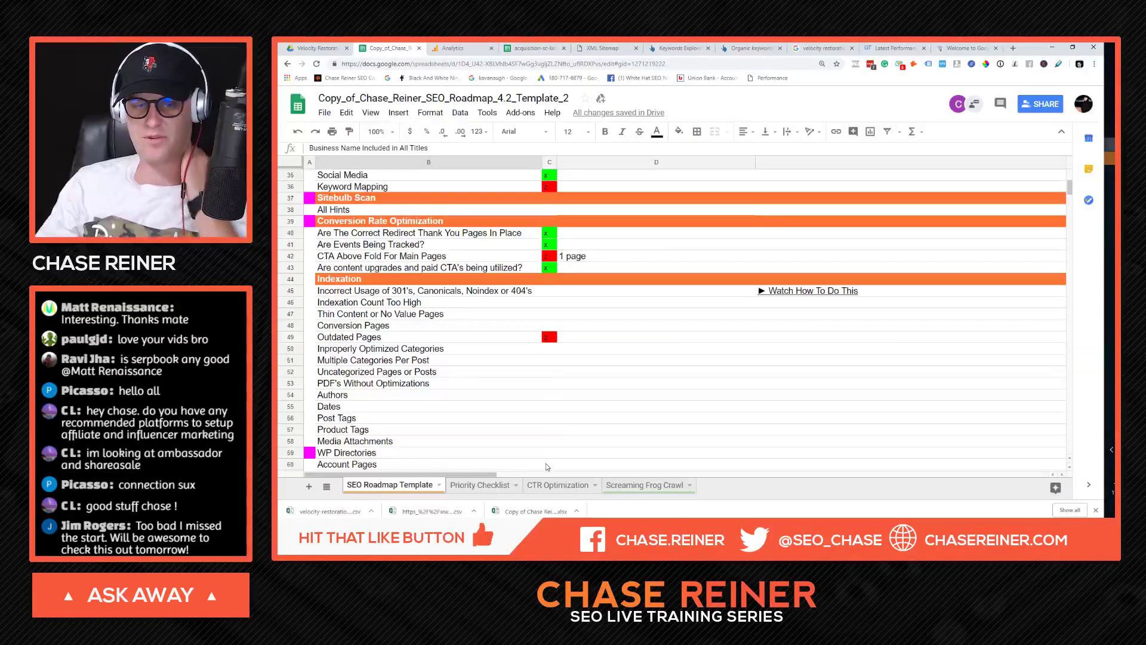
pyautogui.scroll(-6, 548, 466)
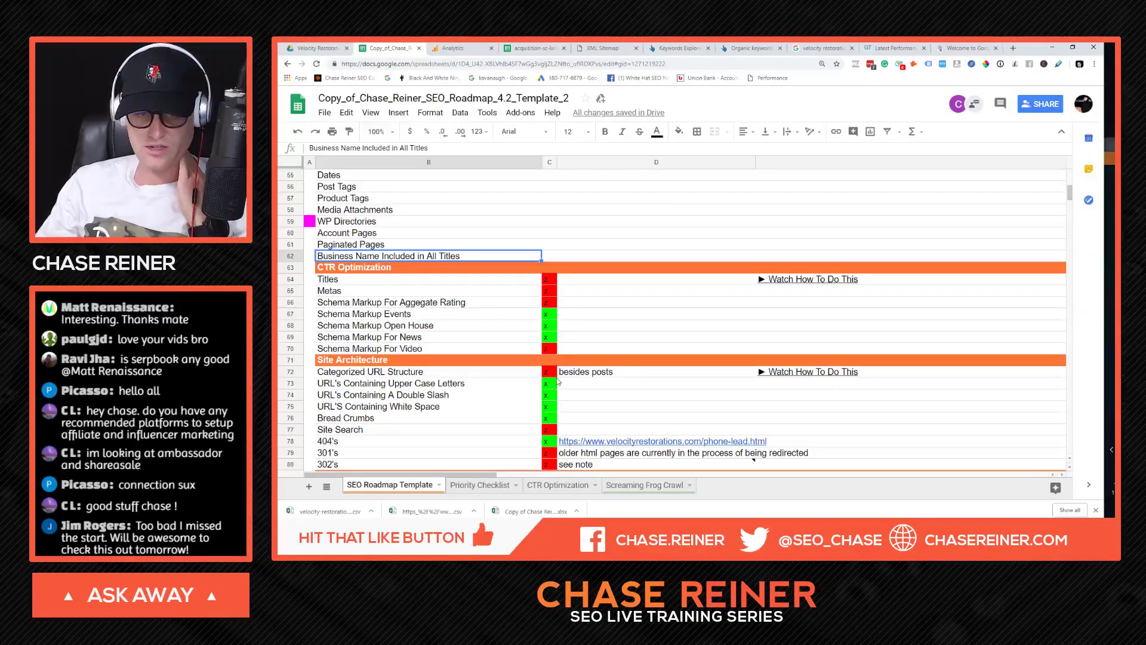
pyautogui.scroll(-3, 558, 380)
pyautogui.scroll(-8, 605, 416)
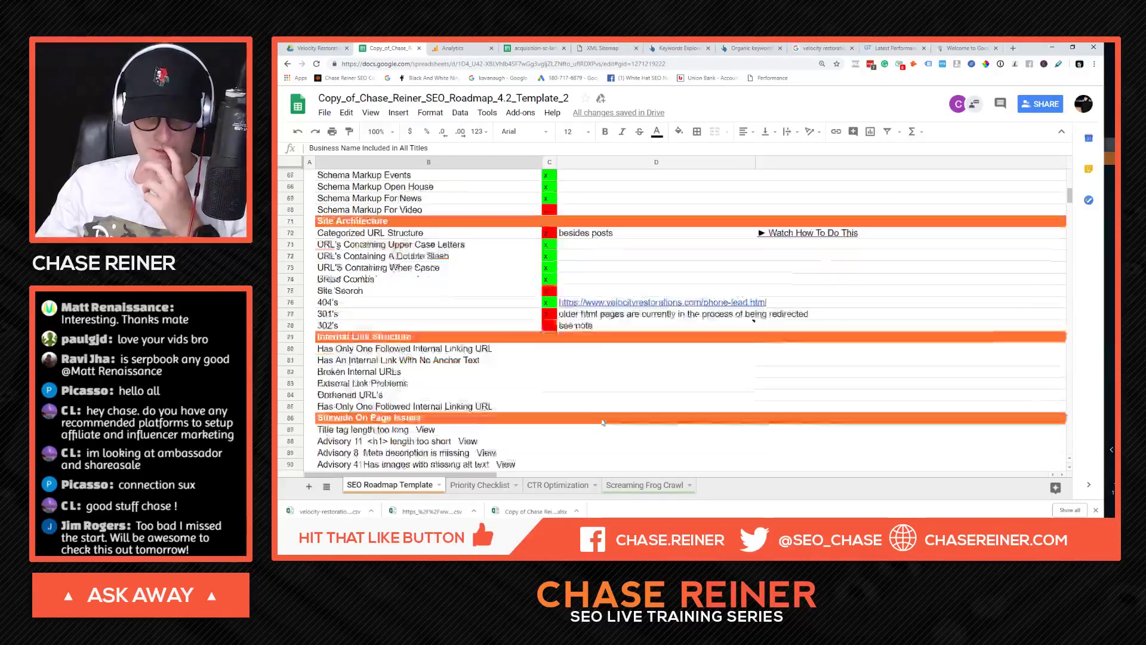
pyautogui.scroll(-10, 550, 426)
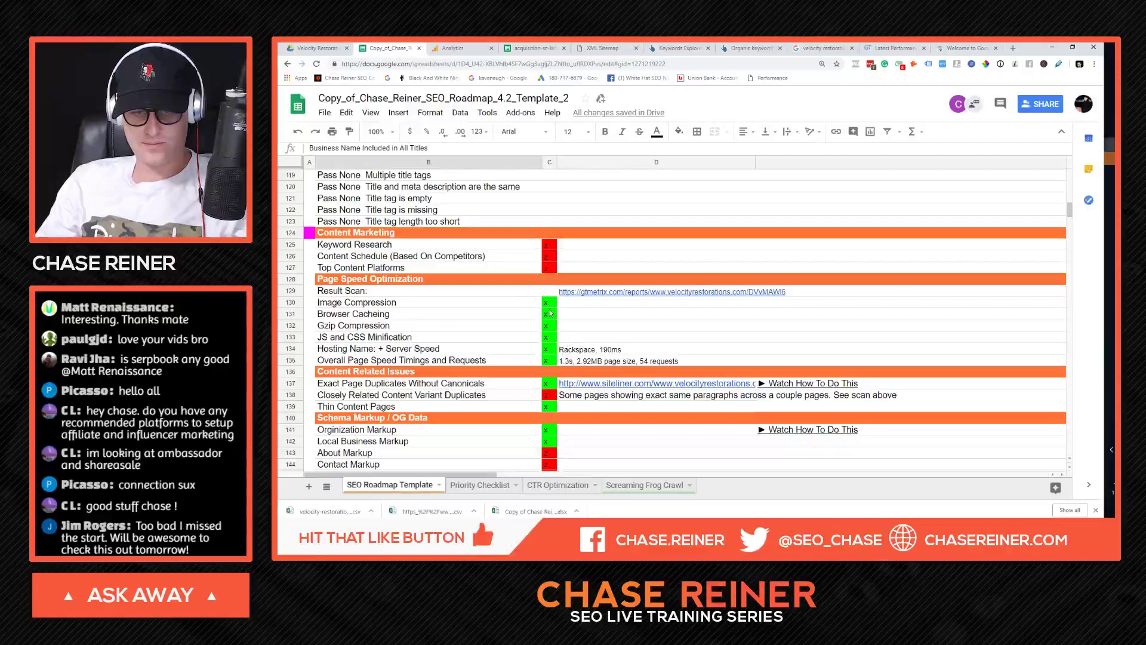
pyautogui.scroll(-20, 626, 322)
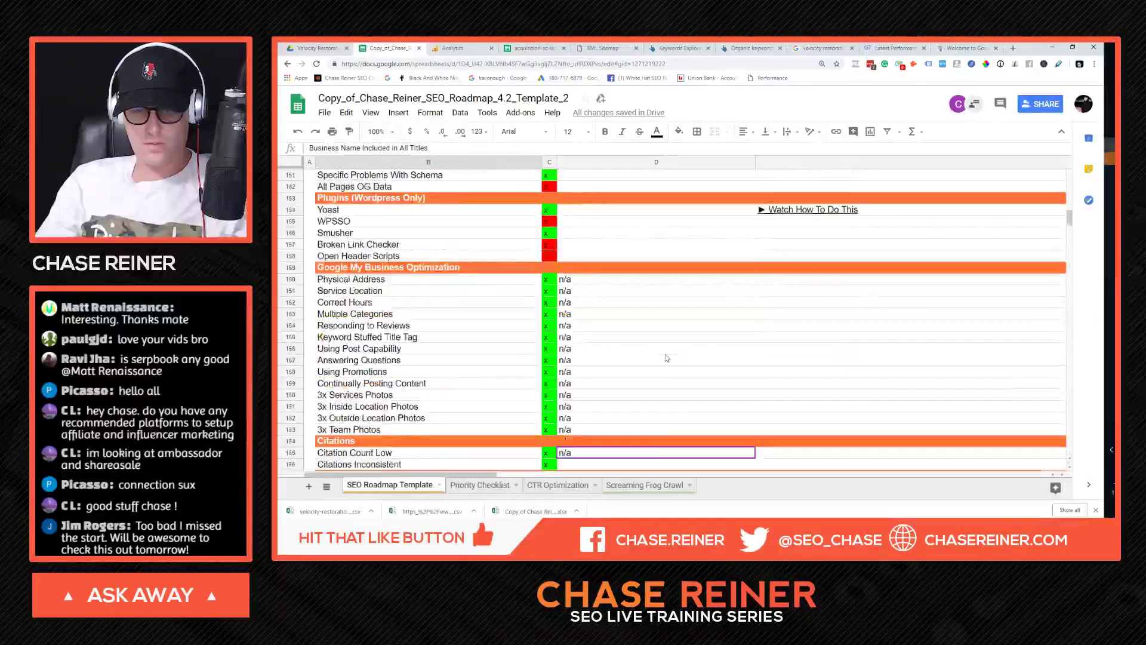
pyautogui.scroll(20, 667, 357)
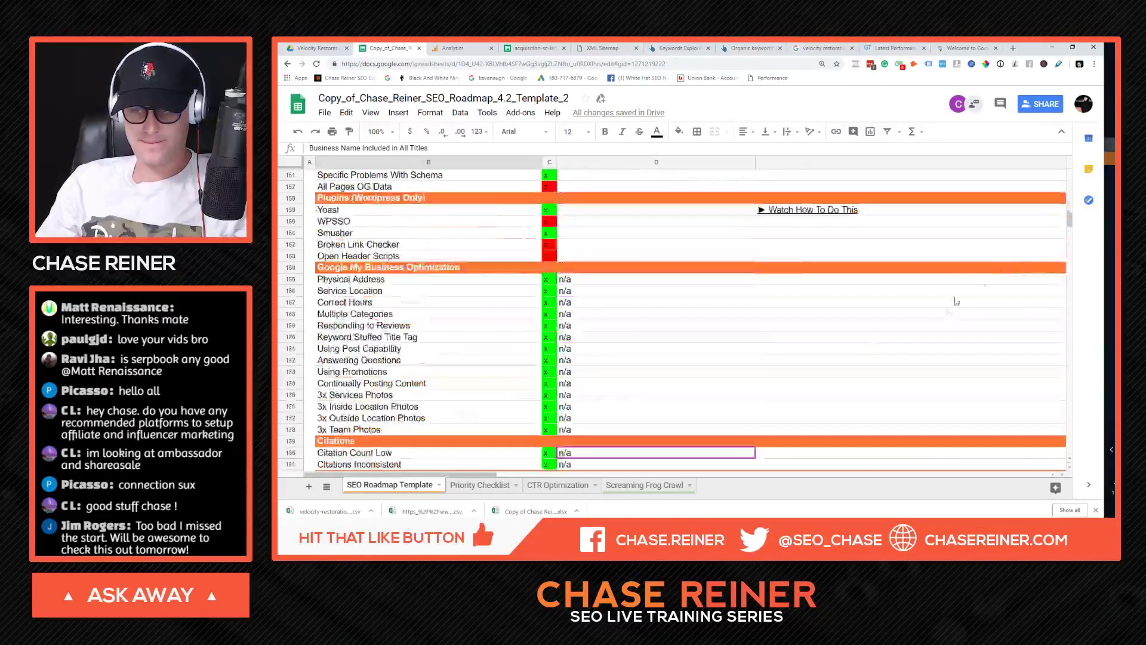
pyautogui.scroll(20, 691, 204)
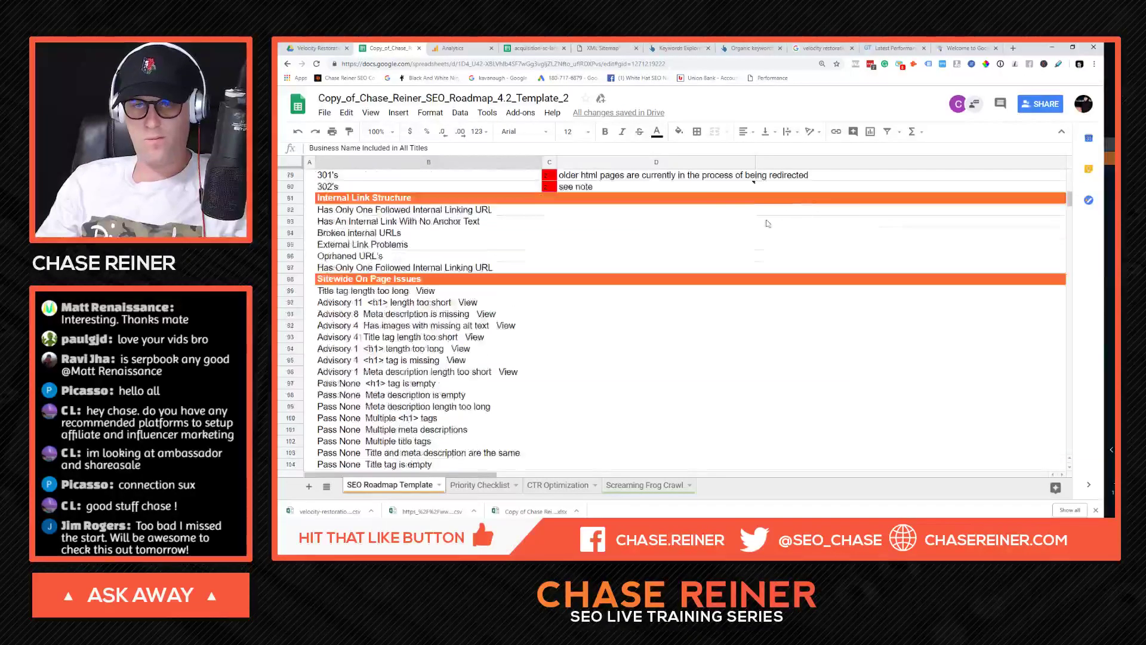
pyautogui.scroll(7, 691, 204)
# Step: Go back to the Priority Checklist sheet and close the Google welcome and Latest Performance browser tabs
pyautogui.click(438, 485)
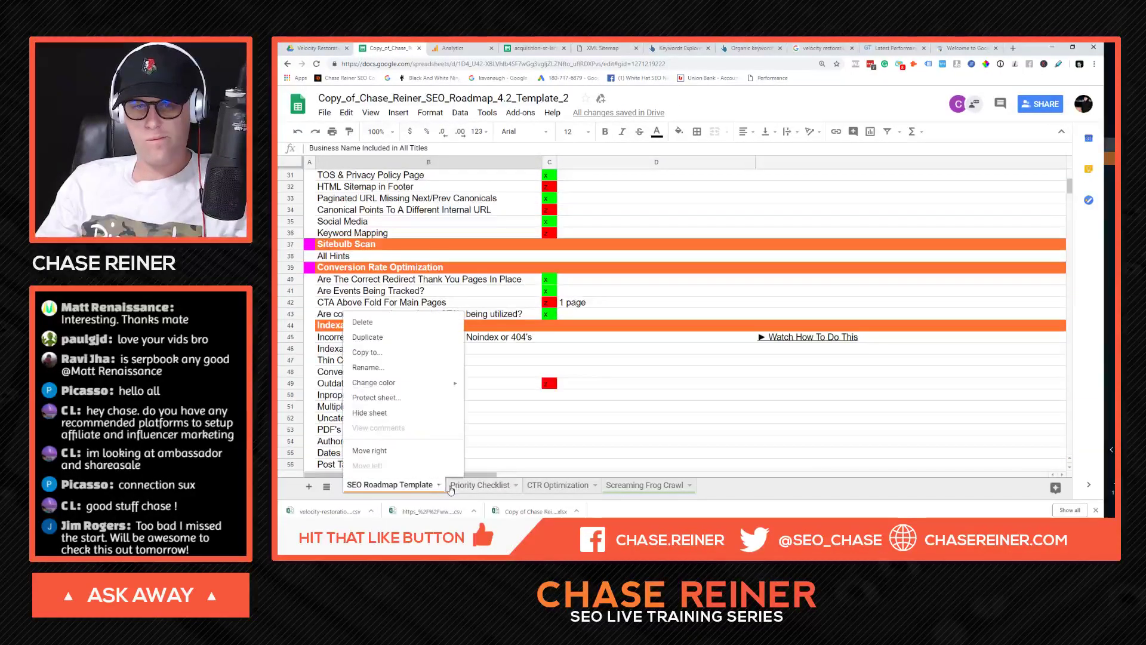
pyautogui.click(480, 485)
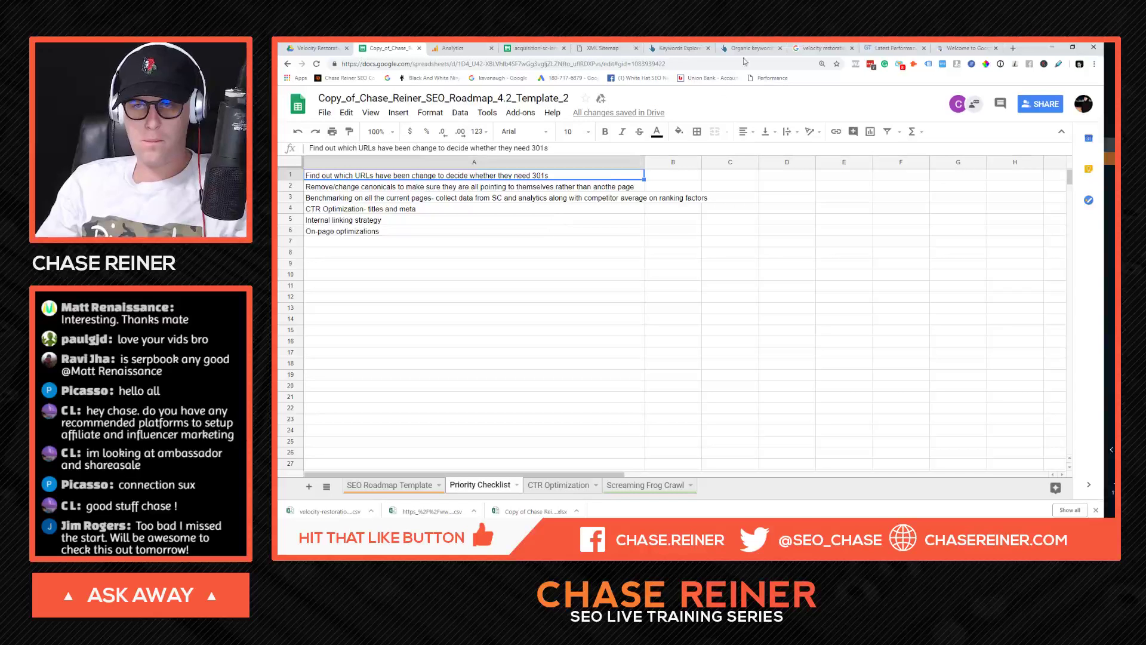
pyautogui.click(995, 48)
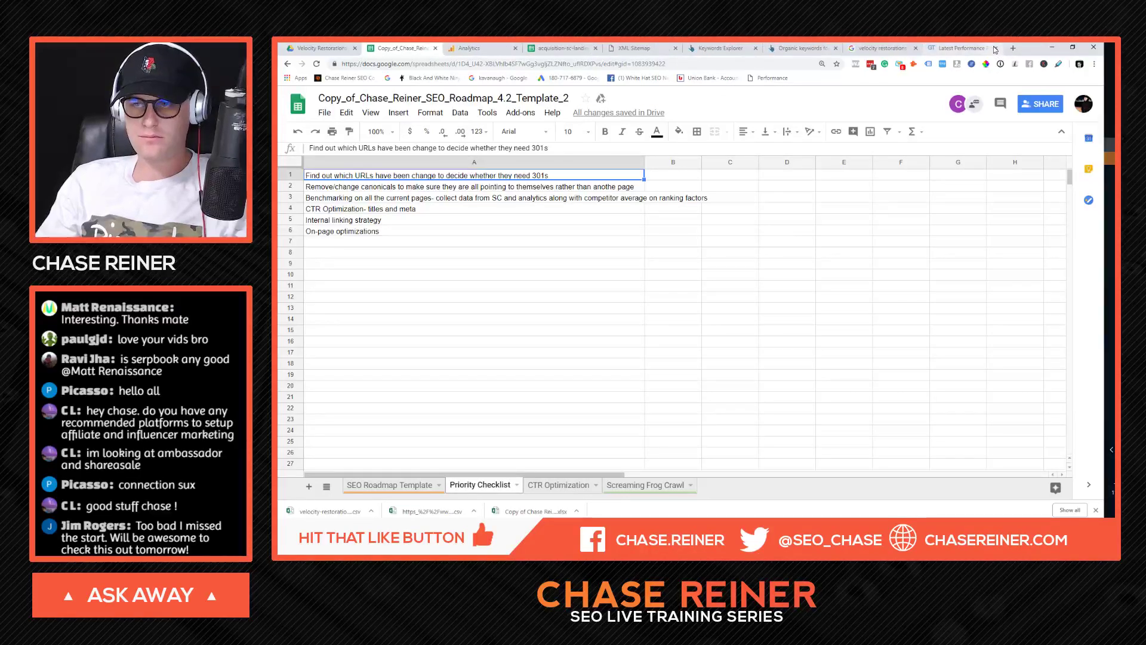
pyautogui.click(995, 48)
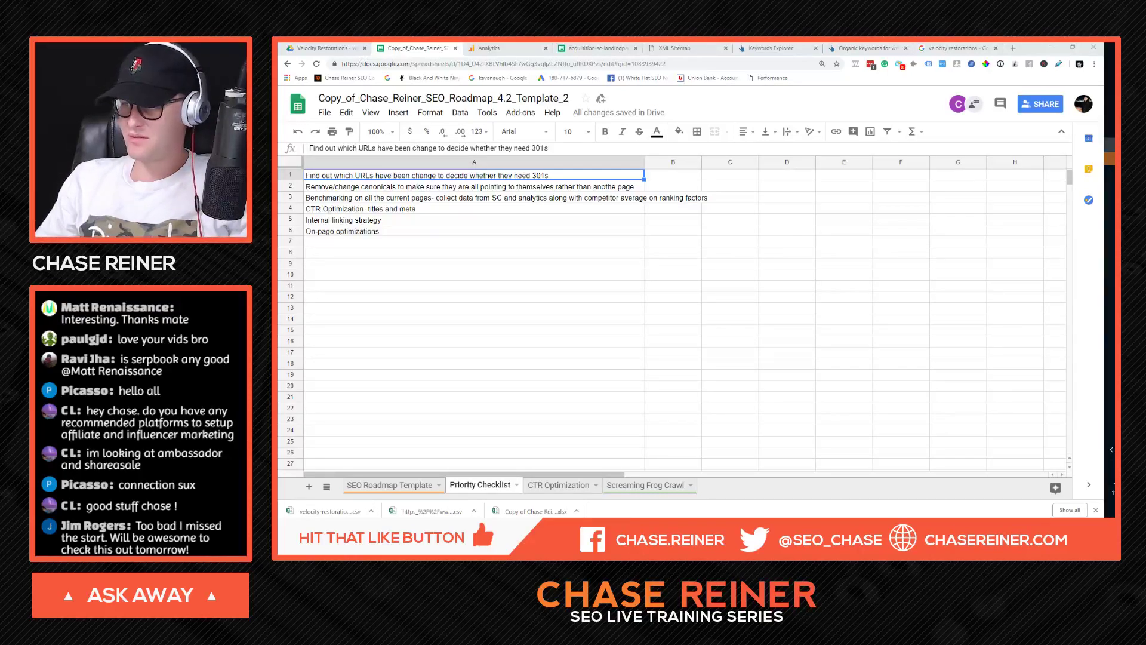
# Step: Check the remaining open tabs, including both Ahrefs keyword reports, and bring up the Google results for velocity restorations
pyautogui.click(592, 308)
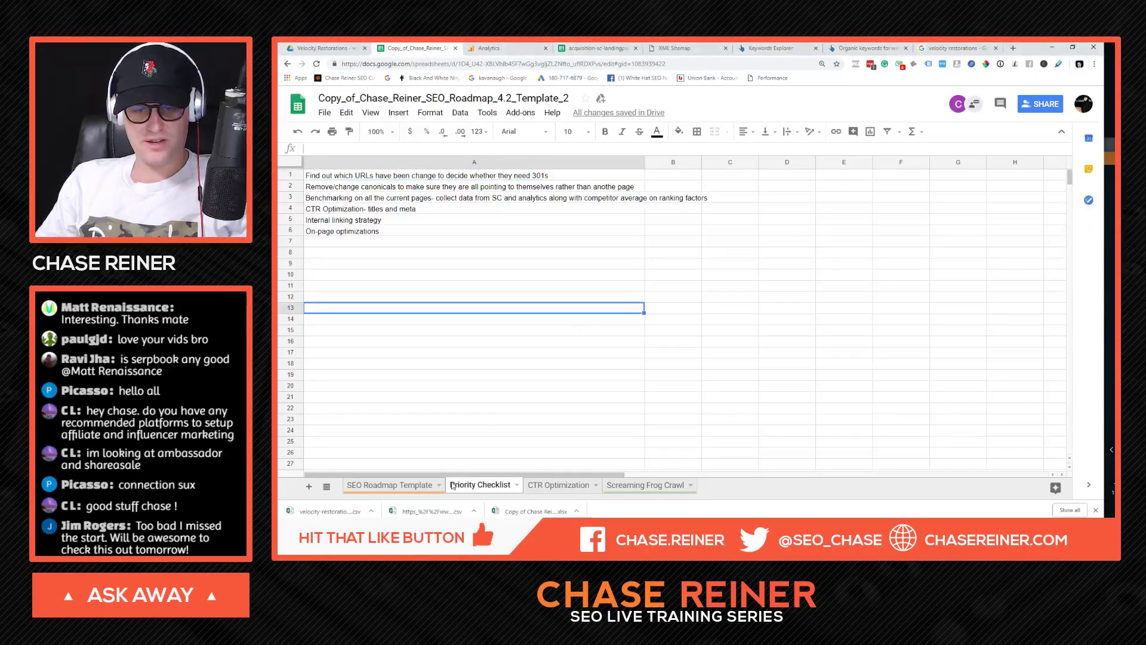
pyautogui.click(770, 48)
pyautogui.click(867, 47)
pyautogui.click(769, 48)
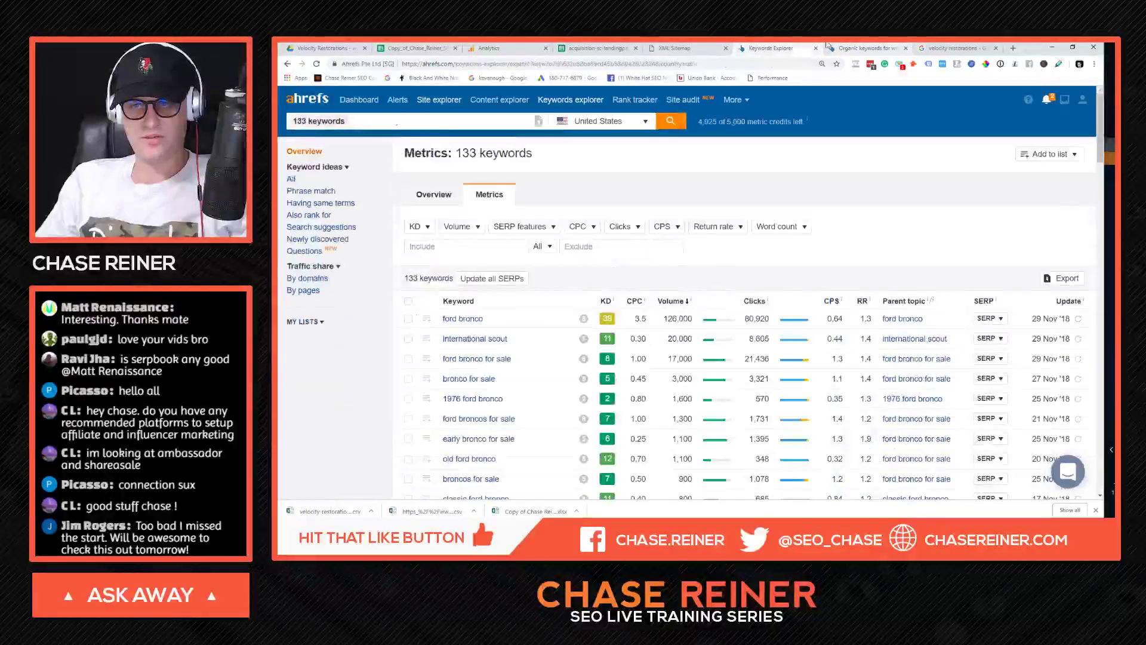
pyautogui.click(867, 48)
pyautogui.click(600, 47)
pyautogui.click(679, 47)
pyautogui.click(762, 47)
pyautogui.click(863, 47)
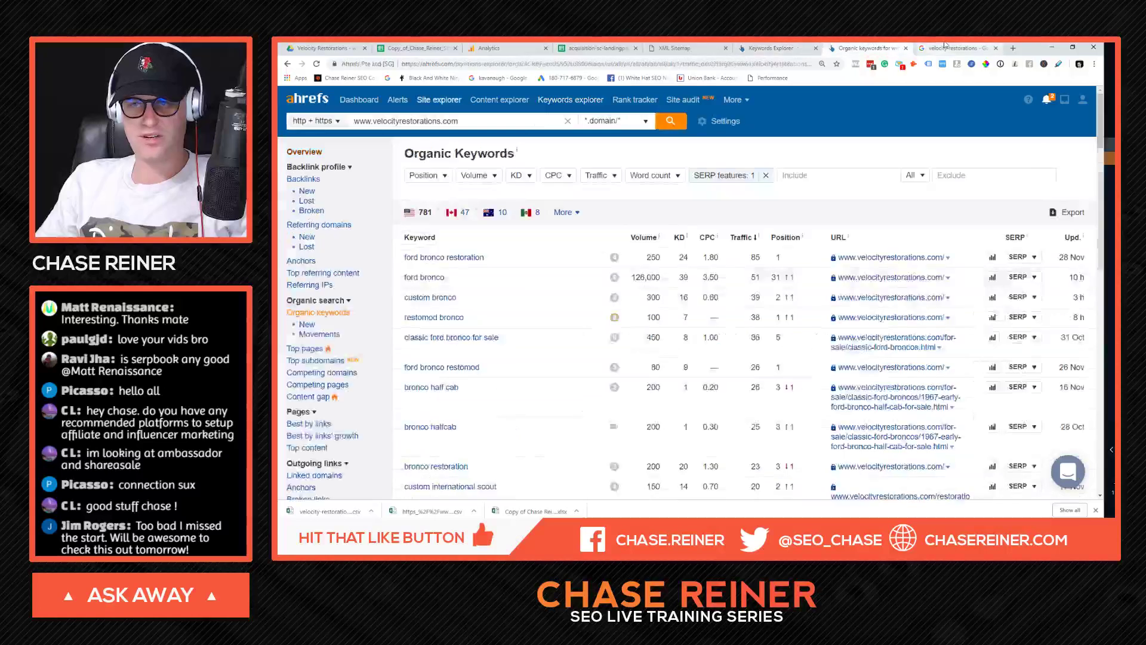
pyautogui.click(950, 47)
pyautogui.click(755, 46)
pyautogui.click(865, 47)
pyautogui.click(953, 48)
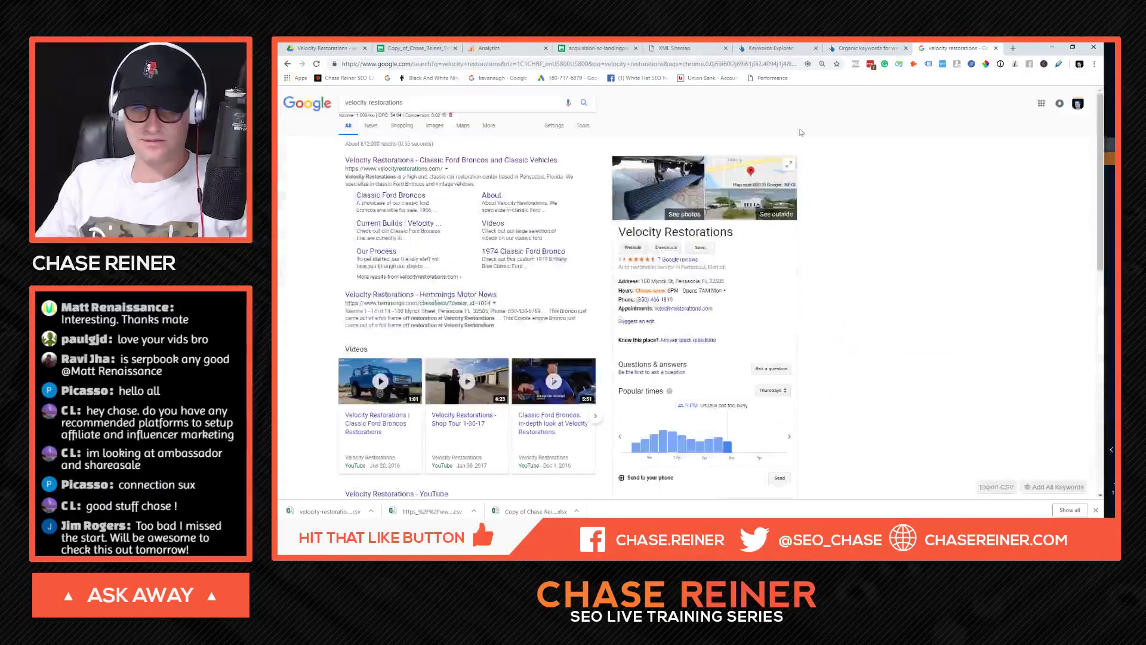
# Step: Open the Velocity Restorations website from the search results, look through its homepage, and return to the results
pyautogui.click(514, 160)
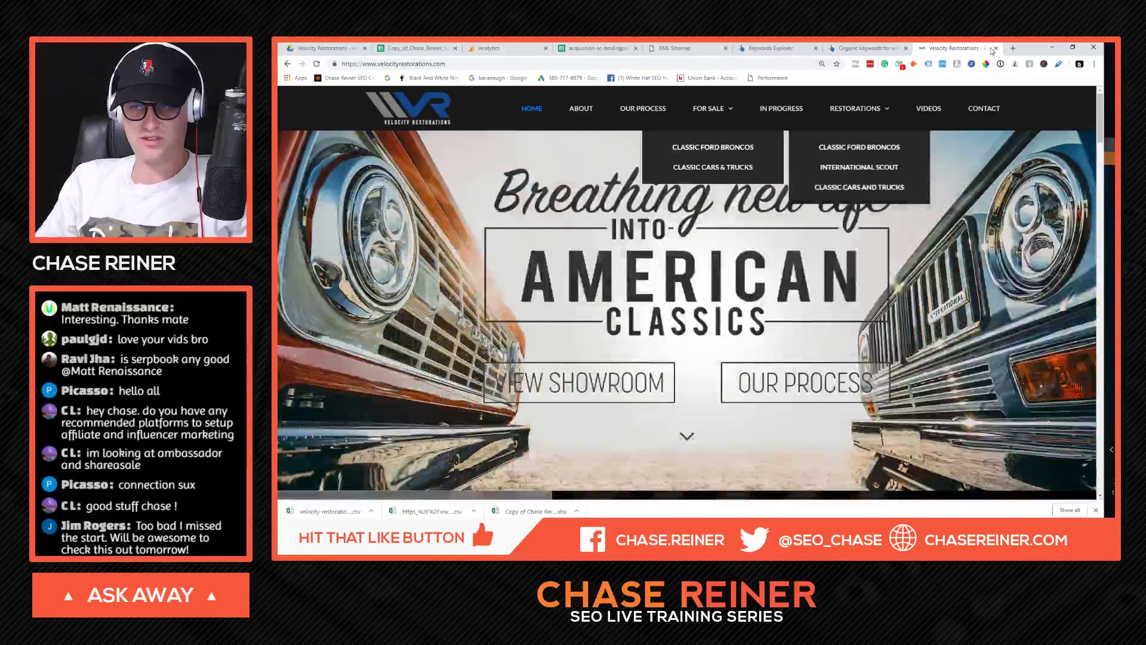
pyautogui.click(866, 48)
pyautogui.click(953, 48)
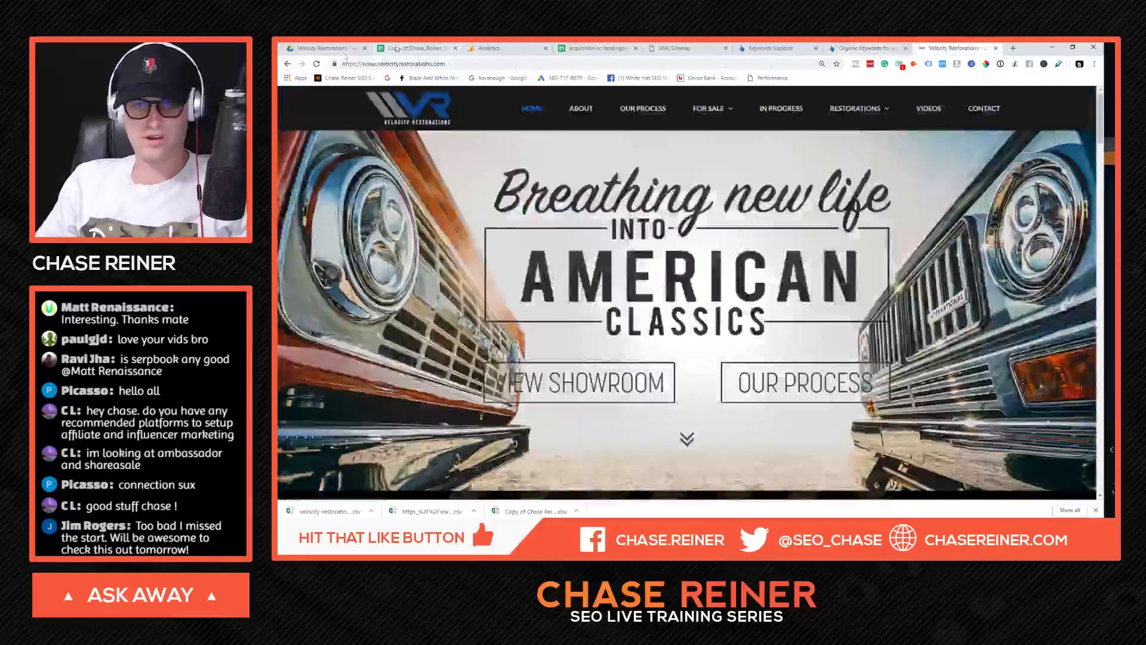
pyautogui.scroll(-15, 439, 140)
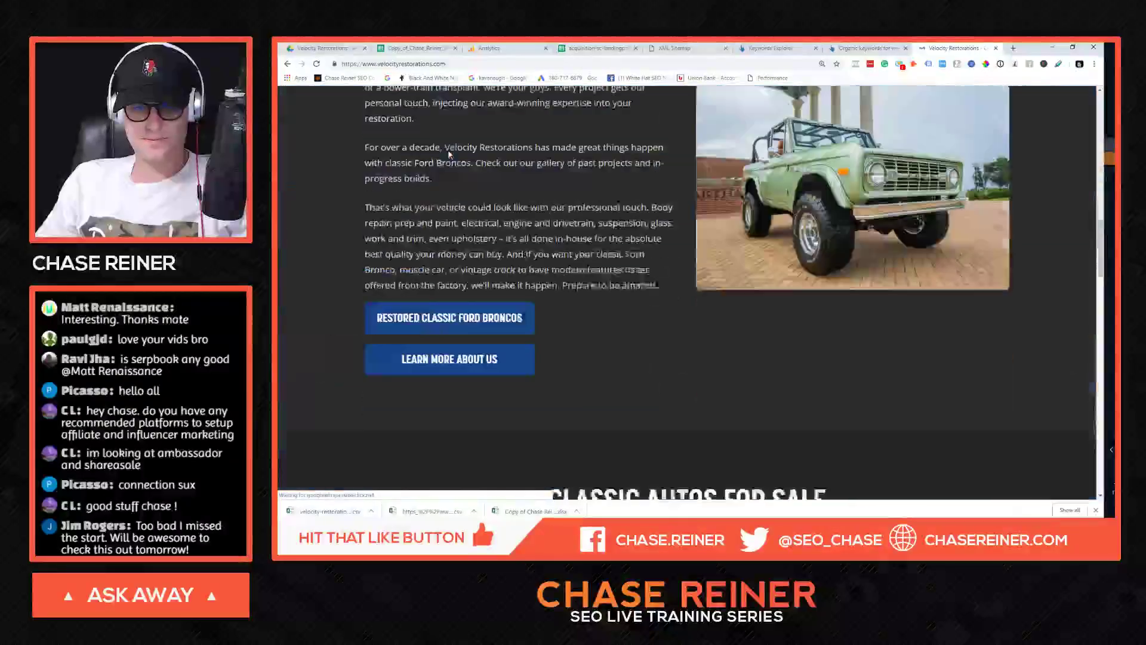
pyautogui.scroll(-5, 439, 140)
pyautogui.scroll(4, 428, 118)
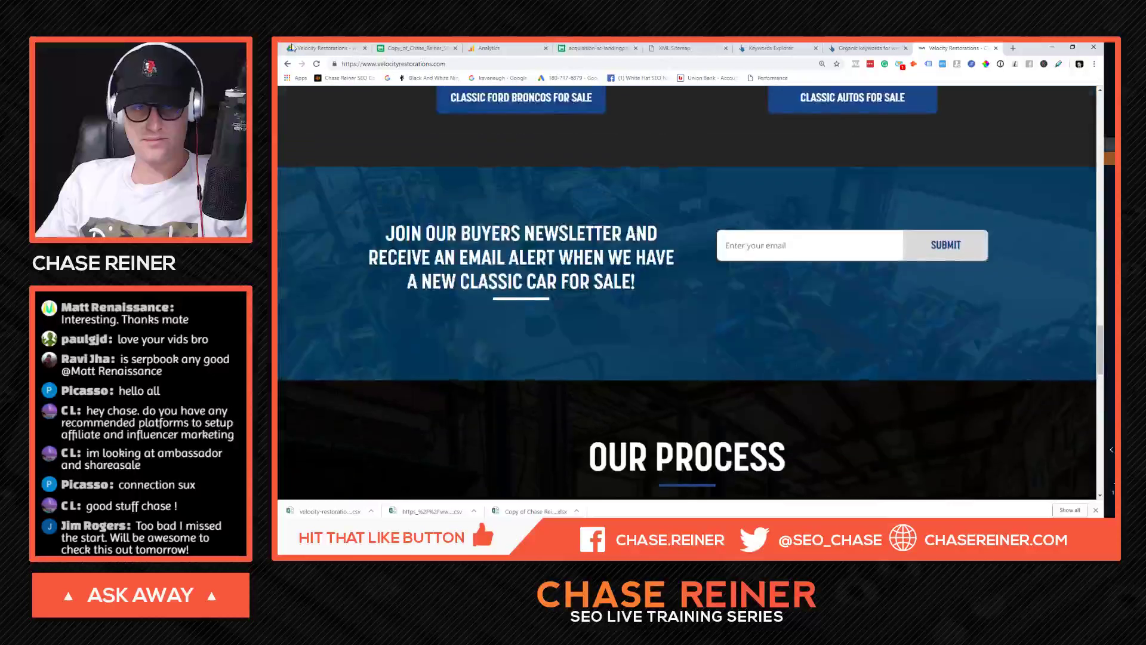
pyautogui.click(288, 64)
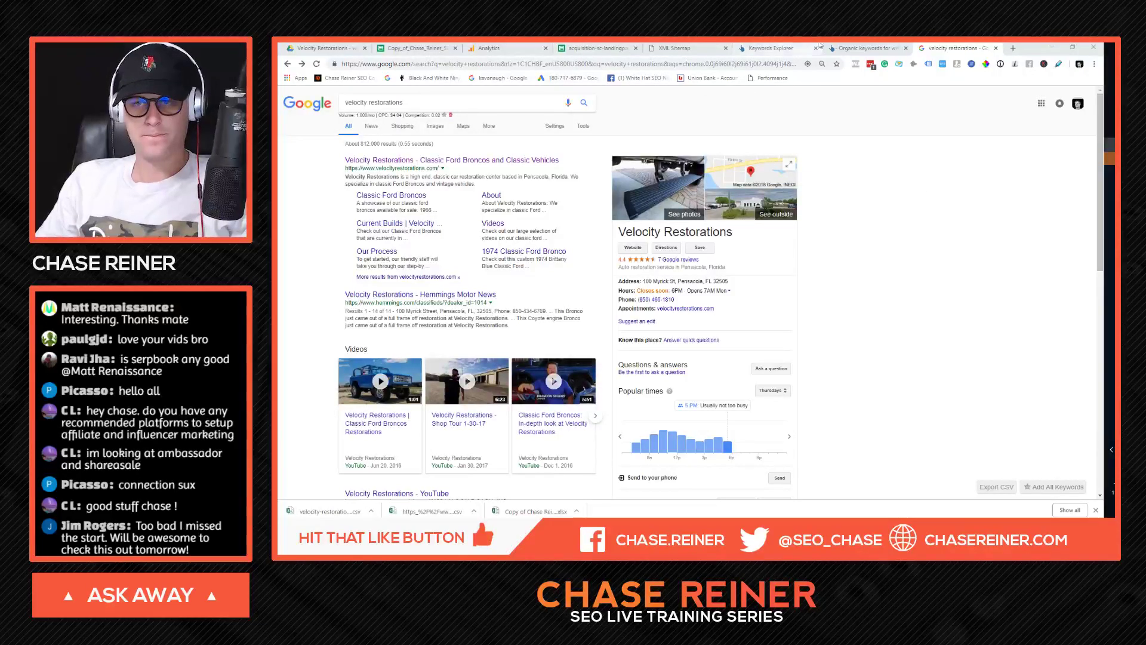
# Step: Look over the Ahrefs organic keywords and Keywords Explorer reports, and close the Google results tab for velocity restorations
pyautogui.click(878, 49)
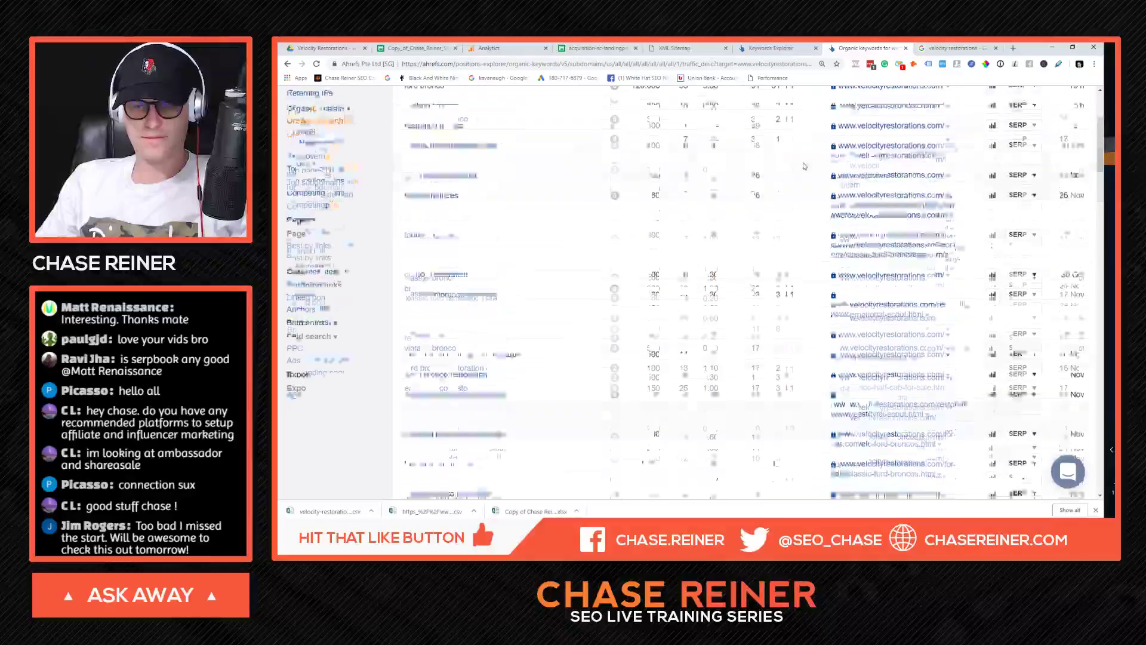
pyautogui.click(773, 46)
pyautogui.scroll(-10, 818, 298)
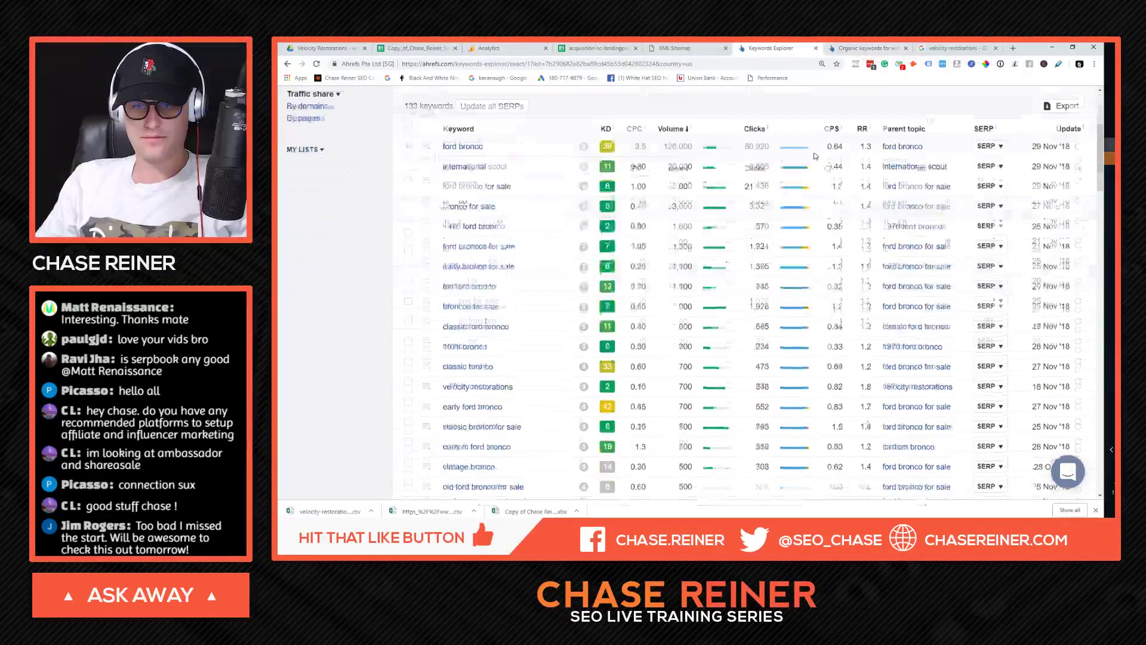
pyautogui.scroll(10, 818, 165)
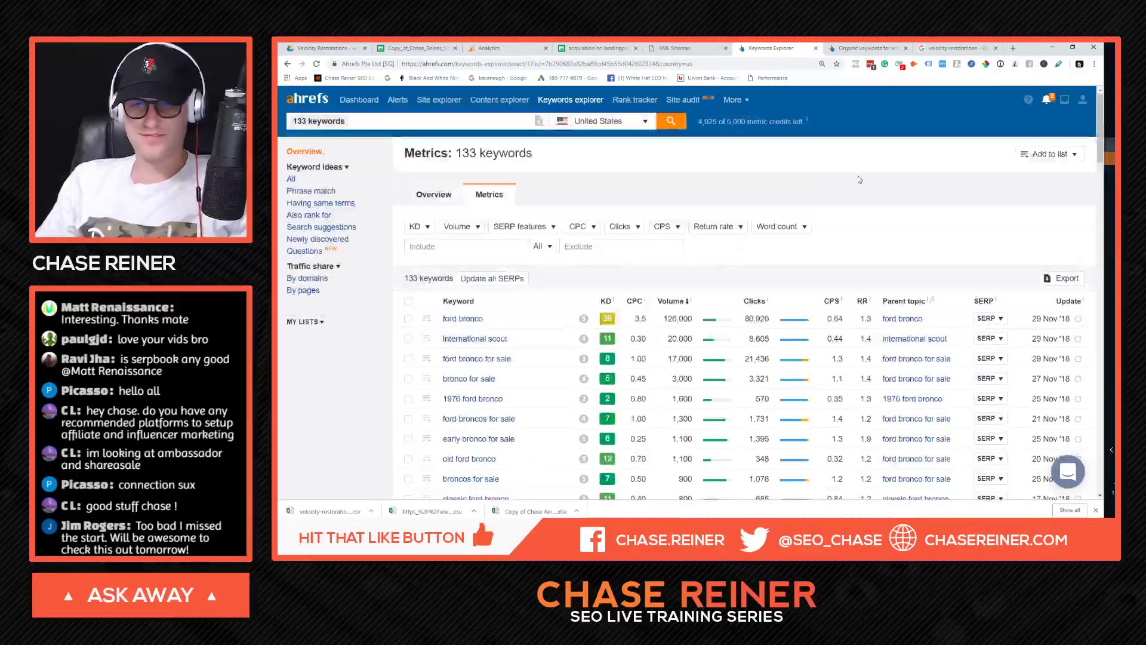
pyautogui.click(867, 48)
pyautogui.click(939, 48)
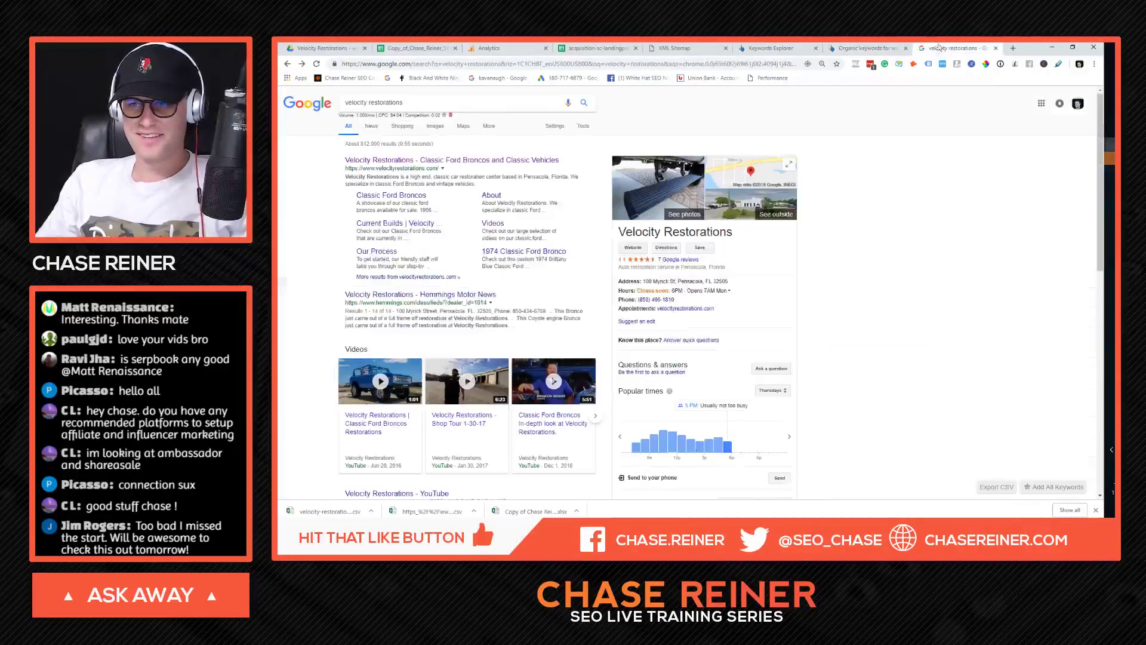
pyautogui.click(996, 48)
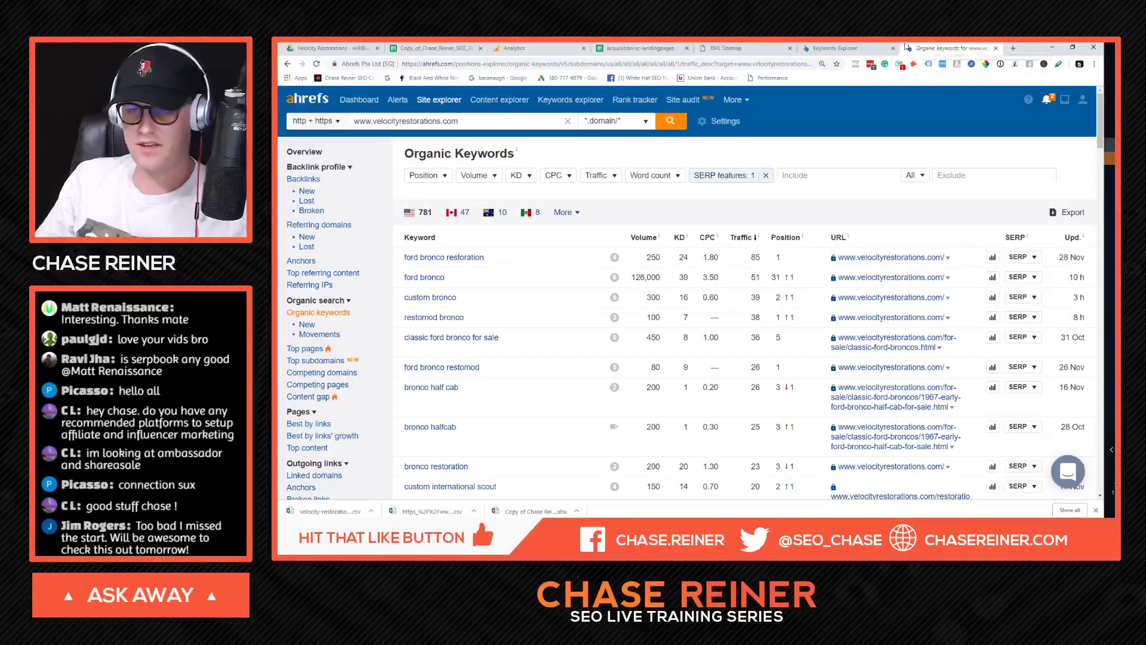
# Step: Open the CTR Optimization sheet in the SEO roadmap and examine the red-flagged keyword rows from early broncos for sale to vintage bronco
pyautogui.click(641, 48)
pyautogui.click(436, 47)
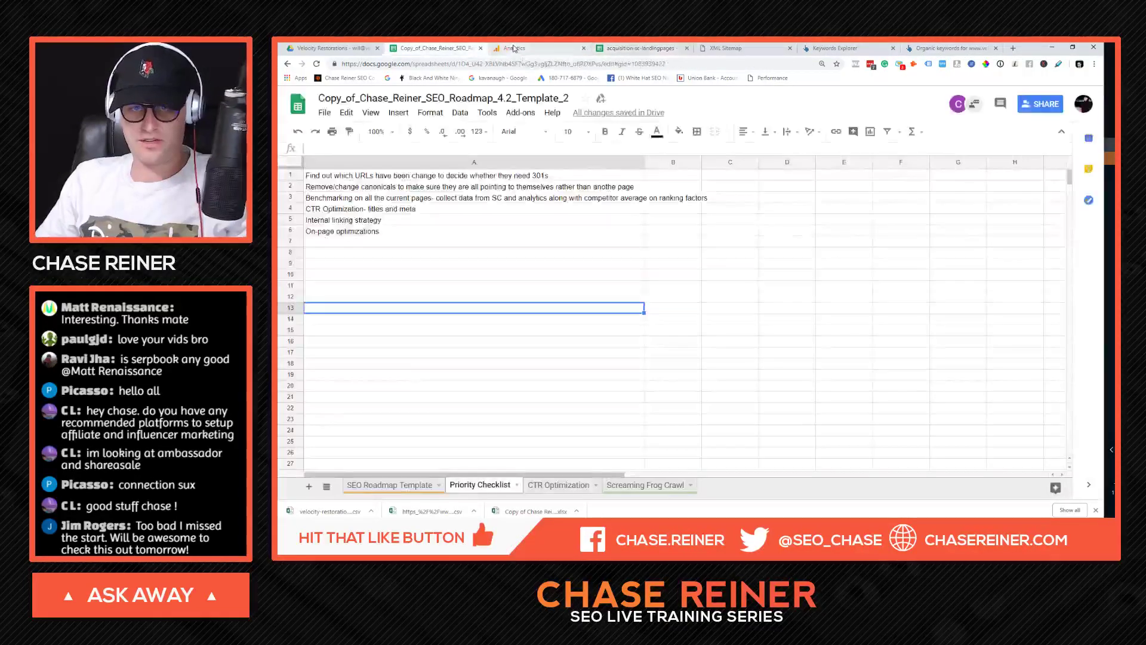
pyautogui.click(548, 485)
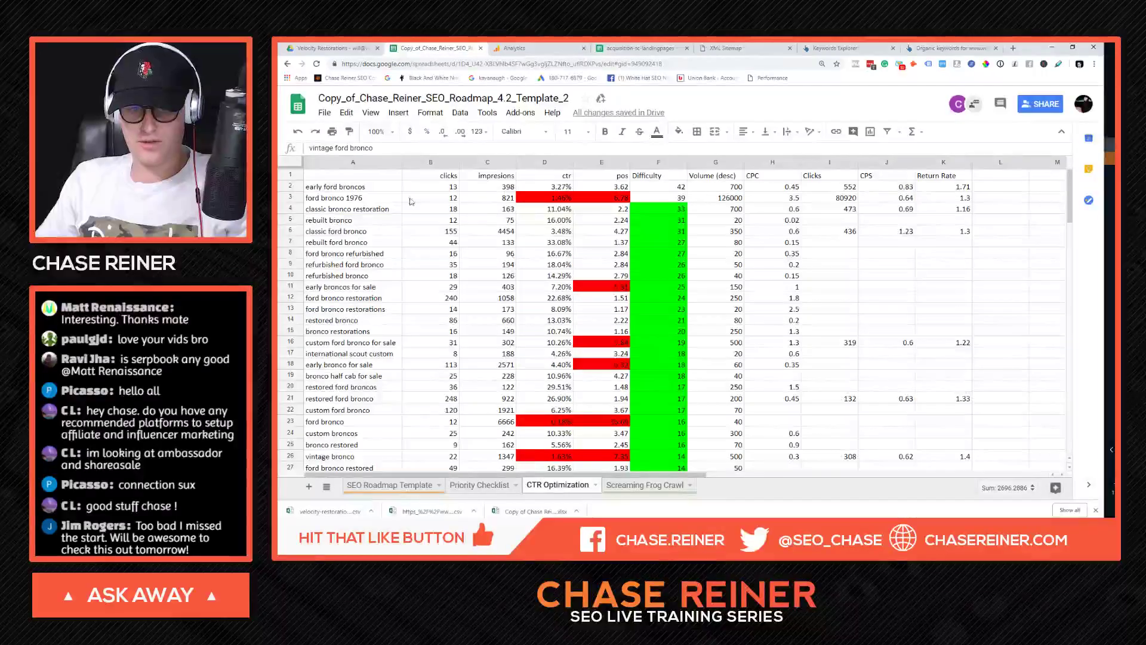
pyautogui.click(643, 288)
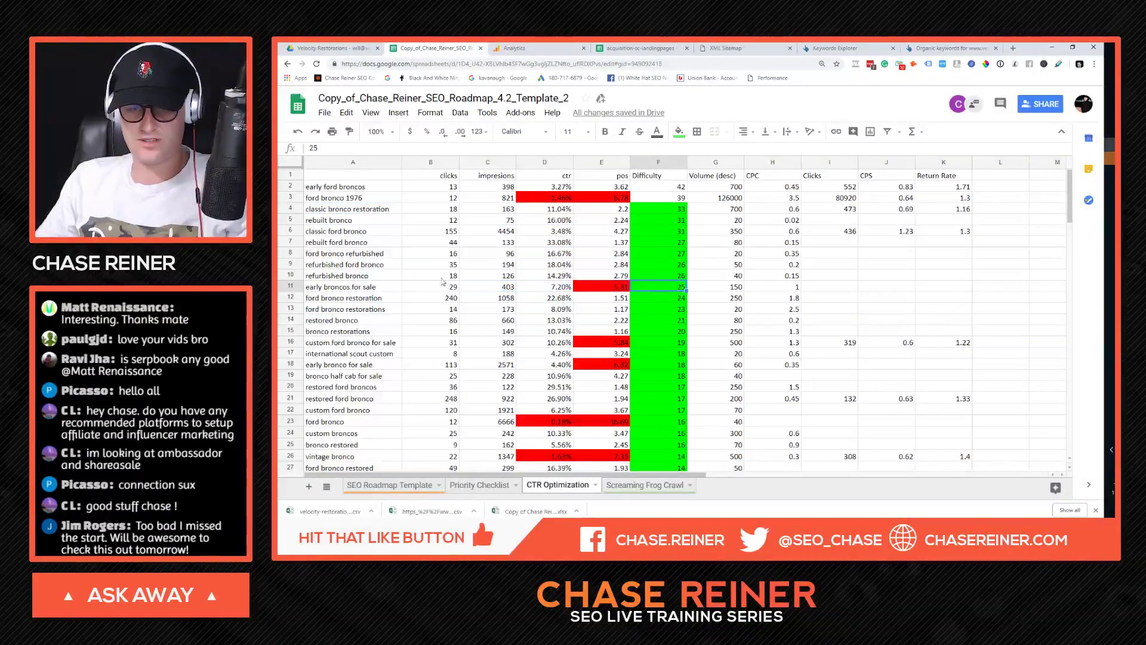
pyautogui.click(544, 286)
pyautogui.scroll(-4, 596, 311)
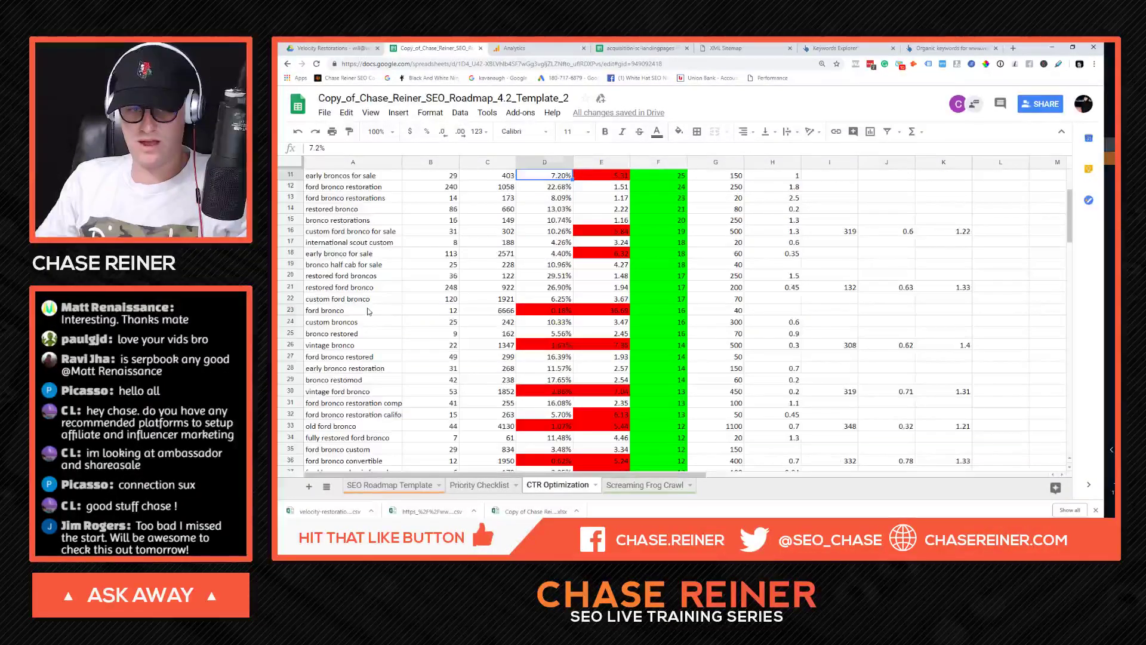
pyautogui.click(658, 309)
pyautogui.moveTo(359, 344); pyautogui.dragTo(639, 346)
pyautogui.click(639, 345)
pyautogui.scroll(4, 642, 261)
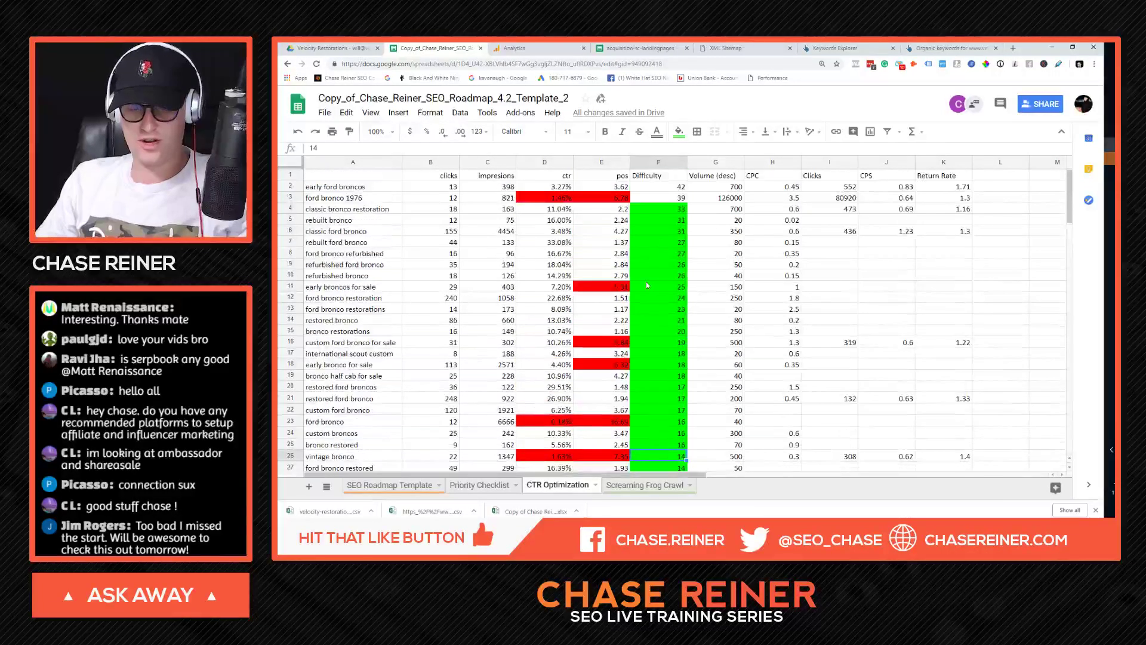
# Step: Compare click-through rate, position and difficulty for the ford bronco 1976, early broncos for sale and ford bronco rows
pyautogui.click(583, 201)
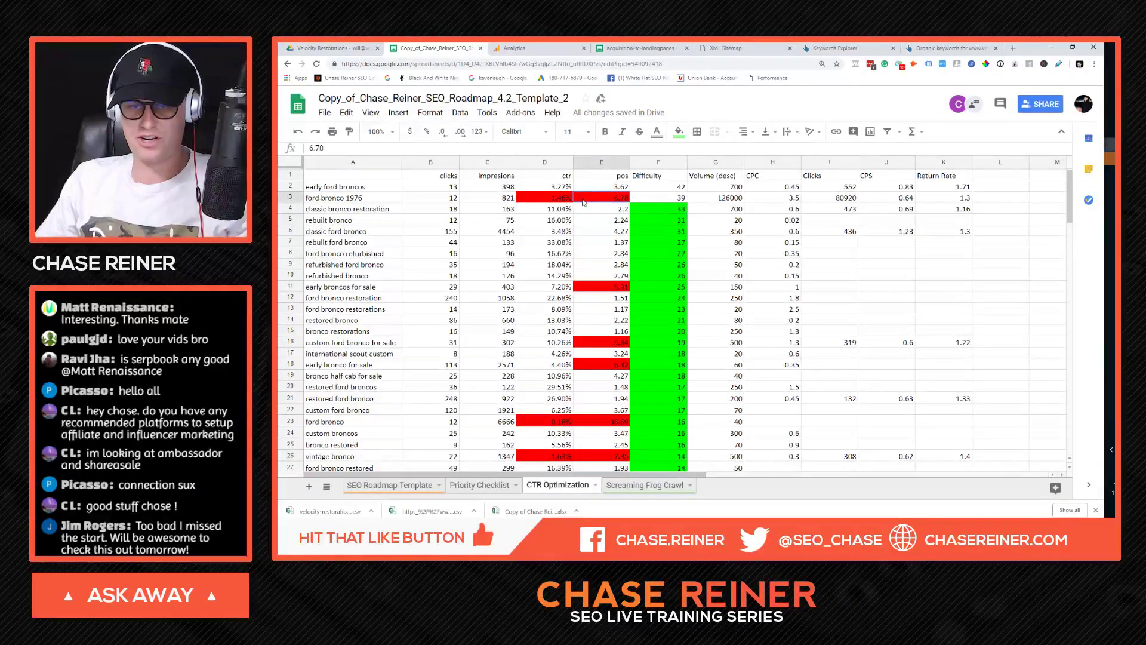
pyautogui.moveTo(358, 290); pyautogui.dragTo(646, 284)
pyautogui.click(645, 284)
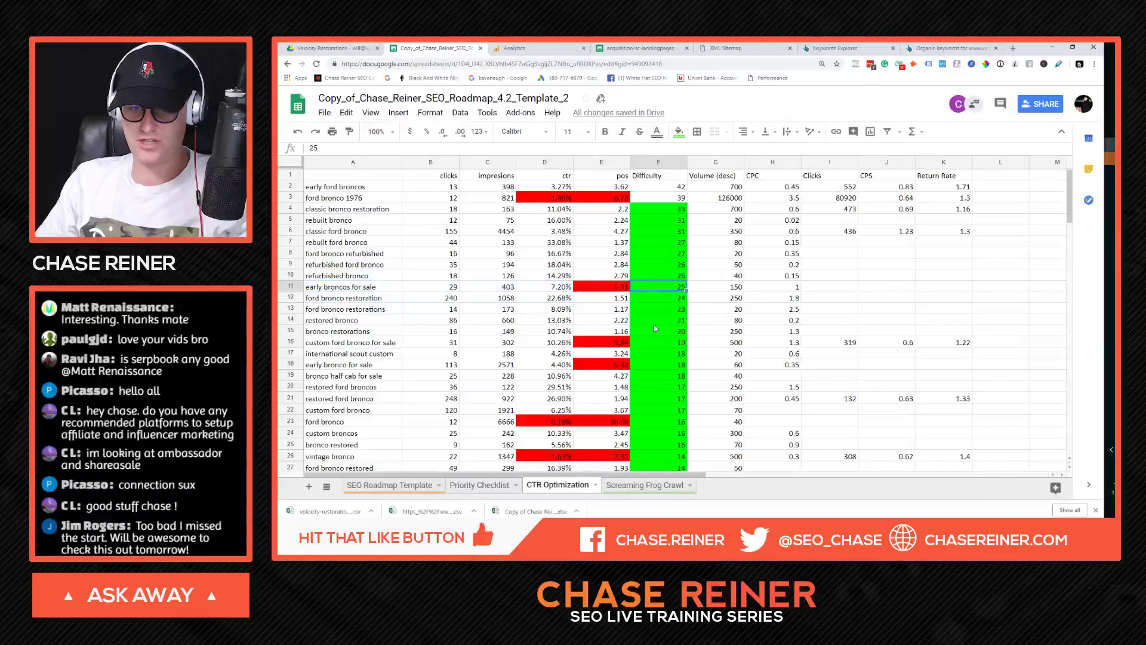
pyautogui.moveTo(645, 421); pyautogui.dragTo(346, 423)
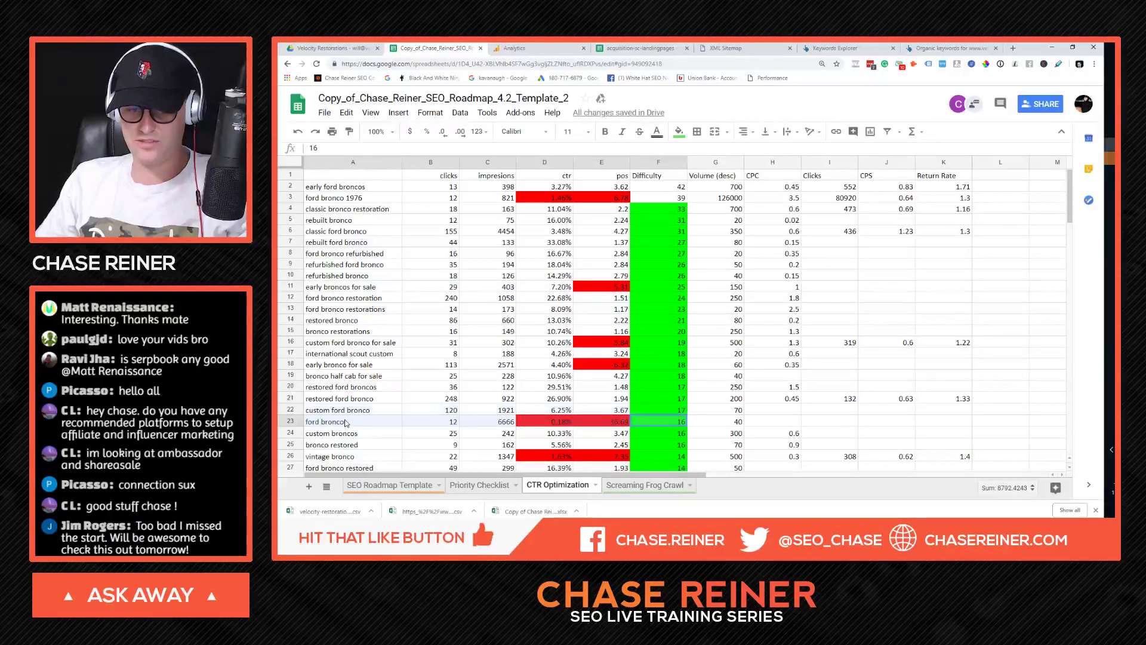
pyautogui.click(571, 354)
# Step: Check the acquisition-sc-landingpages sheet, and compare the Ahrefs 133-keyword metrics with the site's organic keywords report
pyautogui.click(570, 47)
pyautogui.click(639, 48)
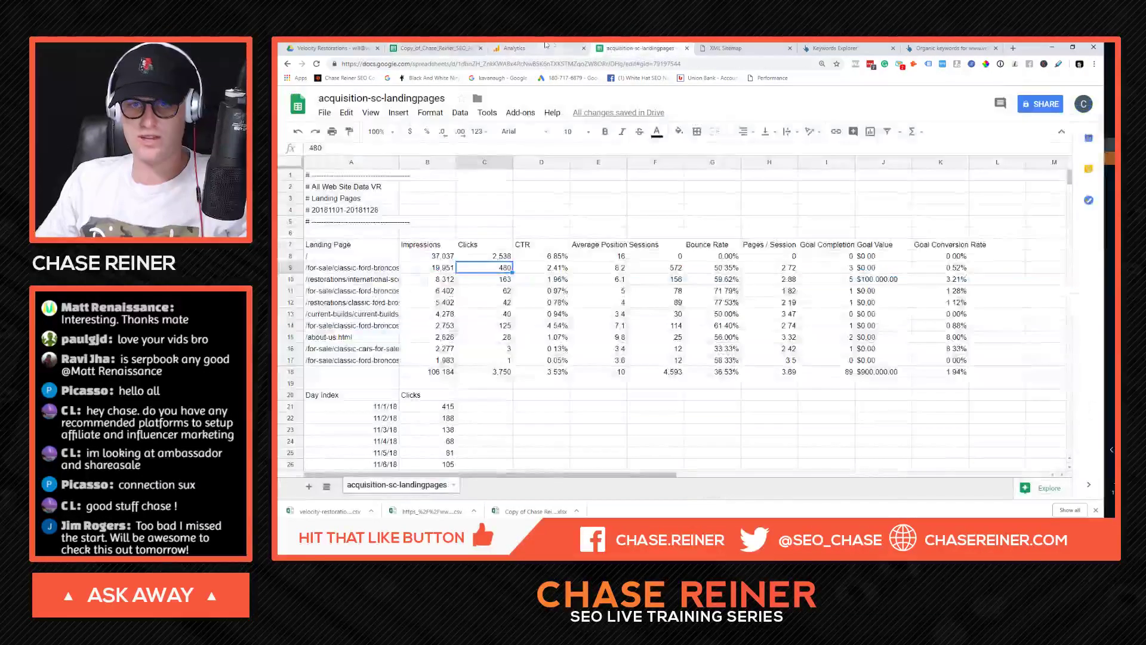
pyautogui.click(420, 46)
pyautogui.click(848, 48)
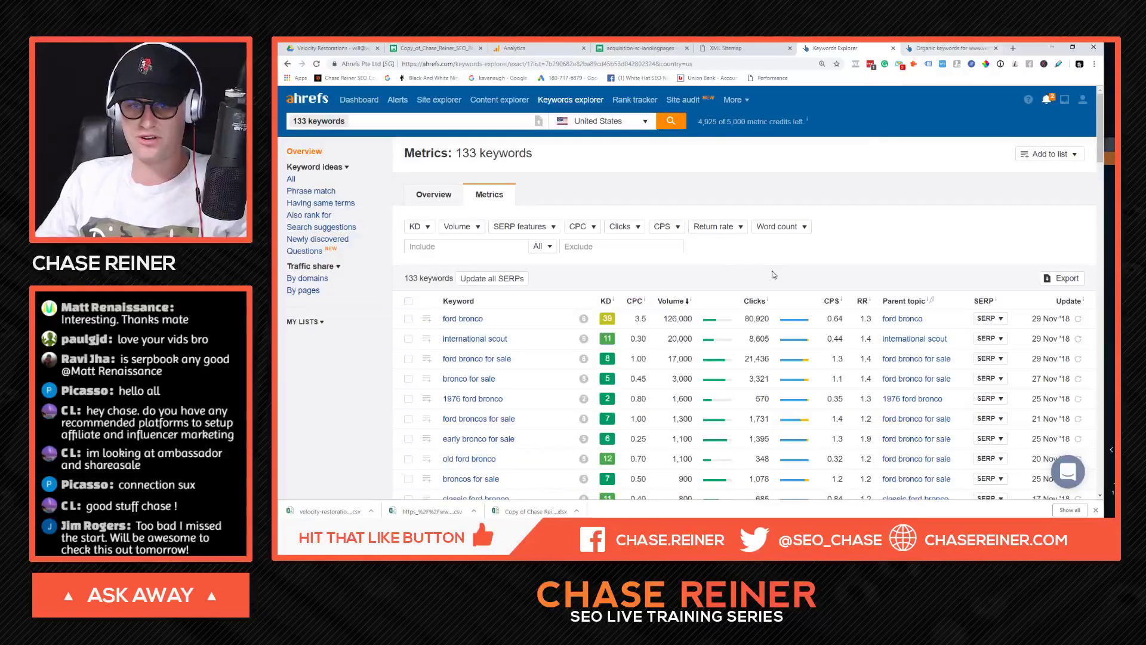
pyautogui.click(935, 47)
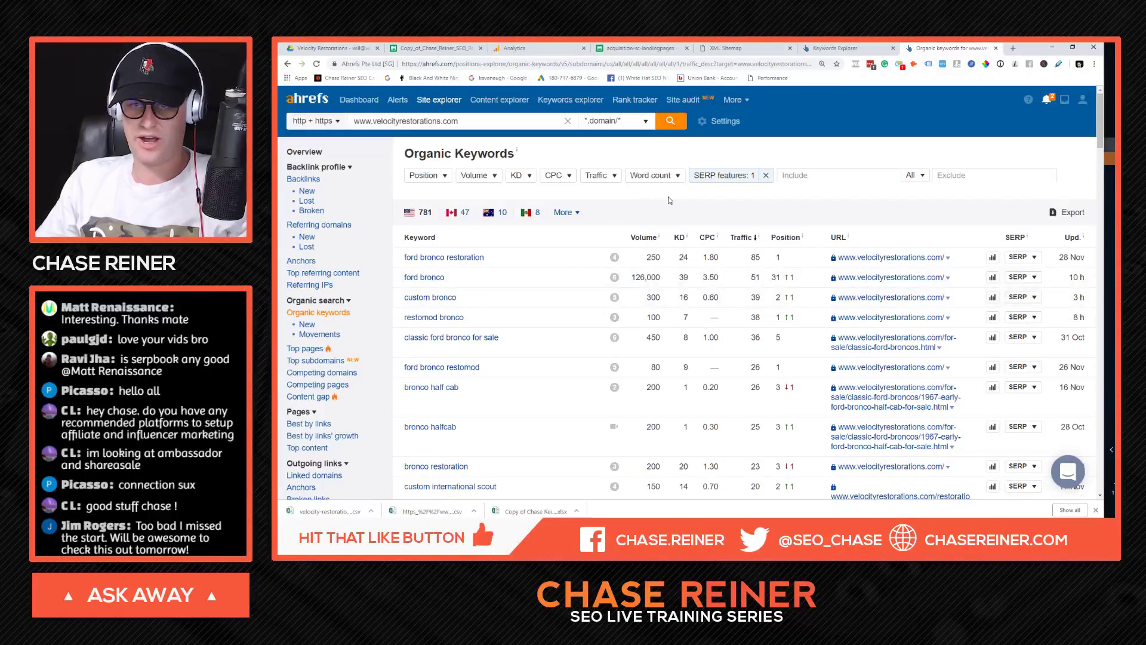
pyautogui.click(859, 47)
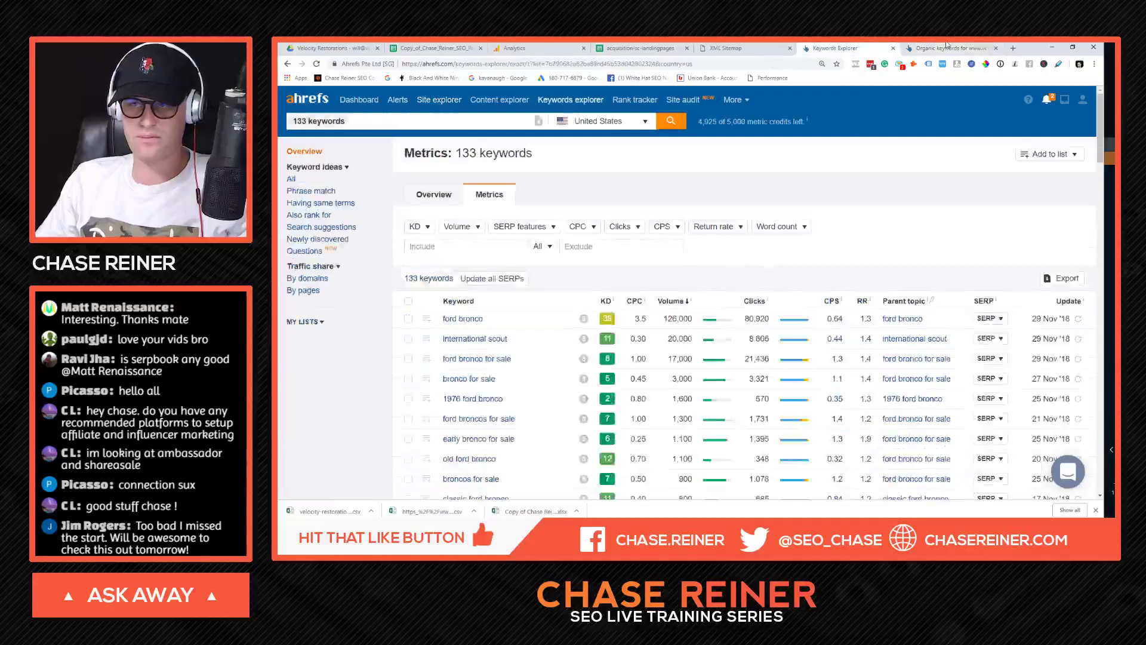
pyautogui.click(935, 48)
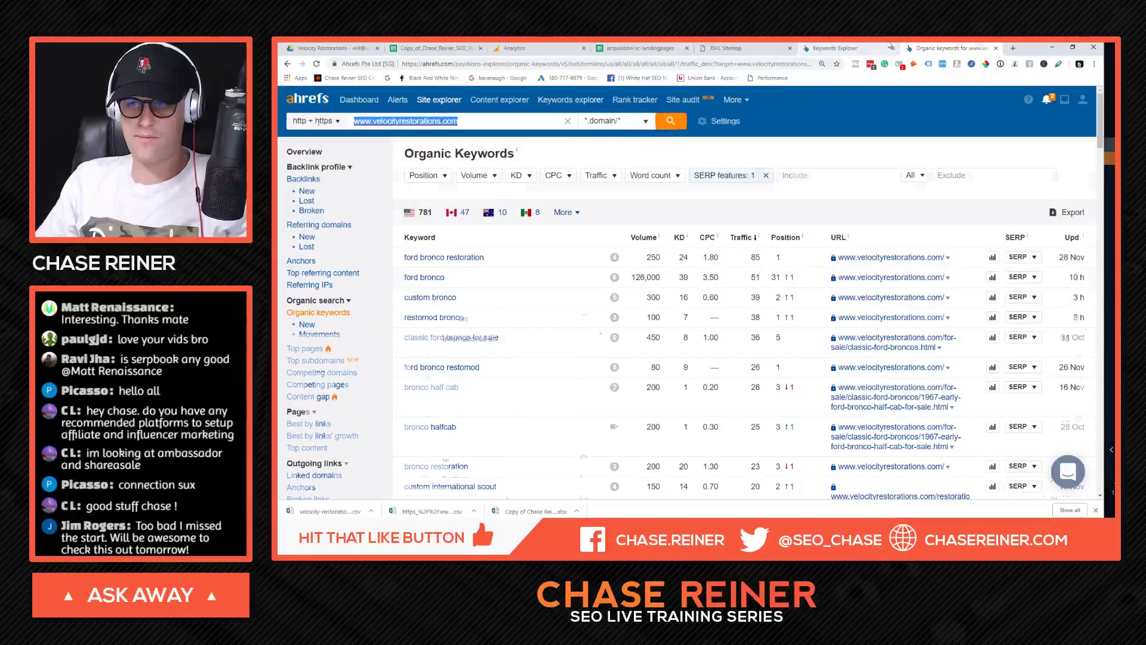
pyautogui.click(847, 48)
pyautogui.click(943, 48)
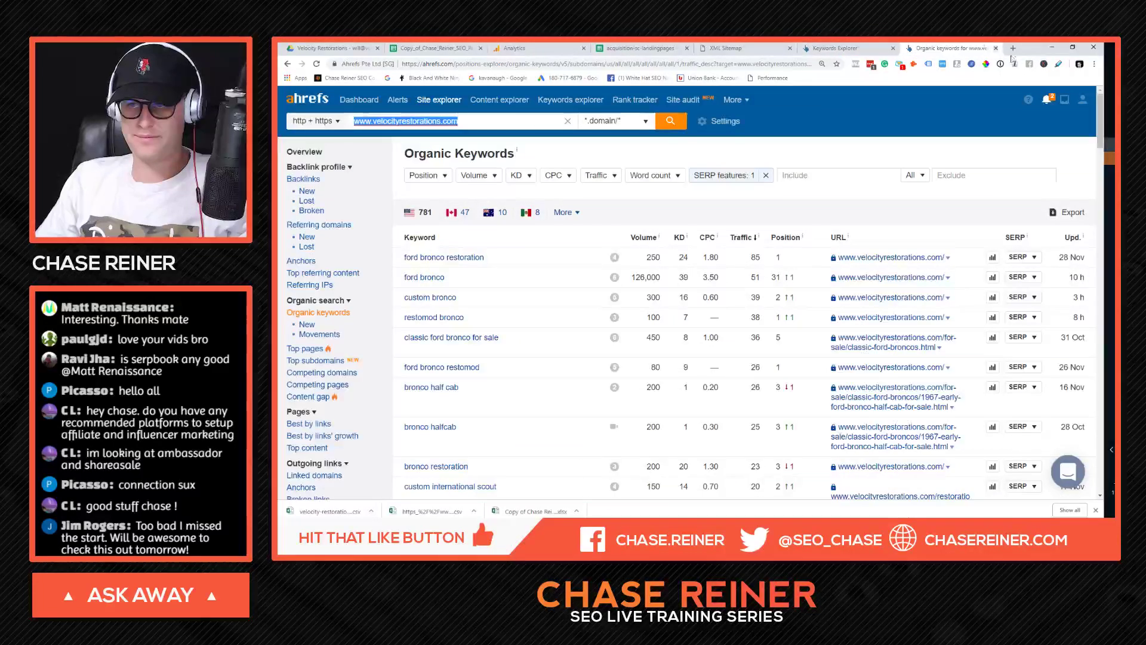
pyautogui.click(1047, 99)
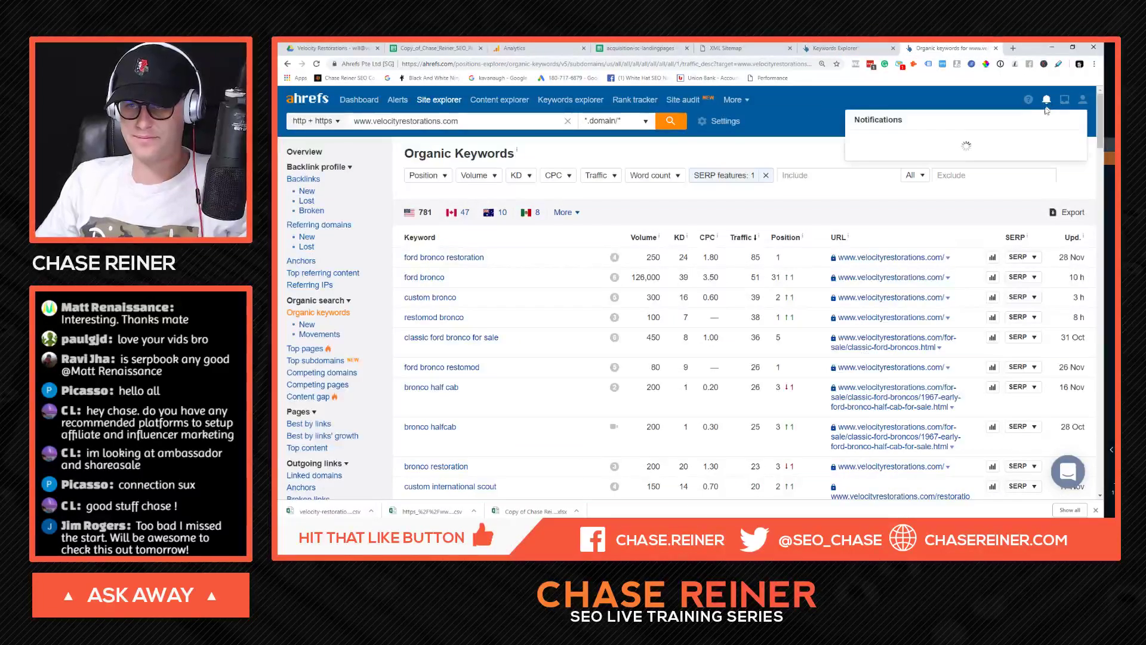
pyautogui.click(741, 136)
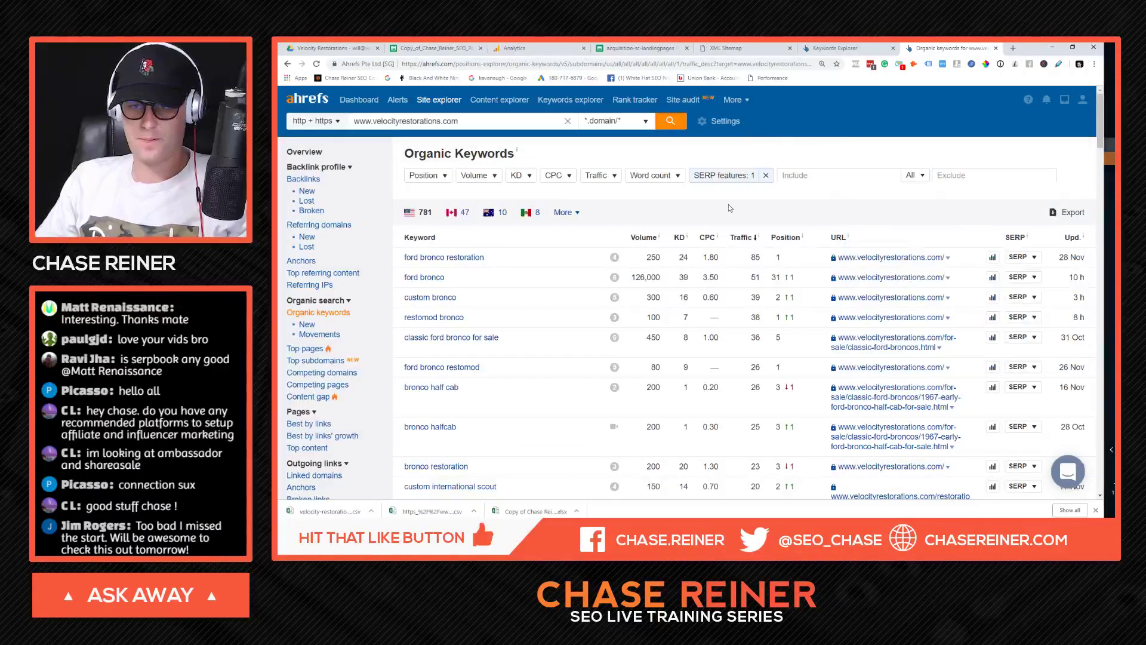
pyautogui.click(655, 175)
pyautogui.click(834, 253)
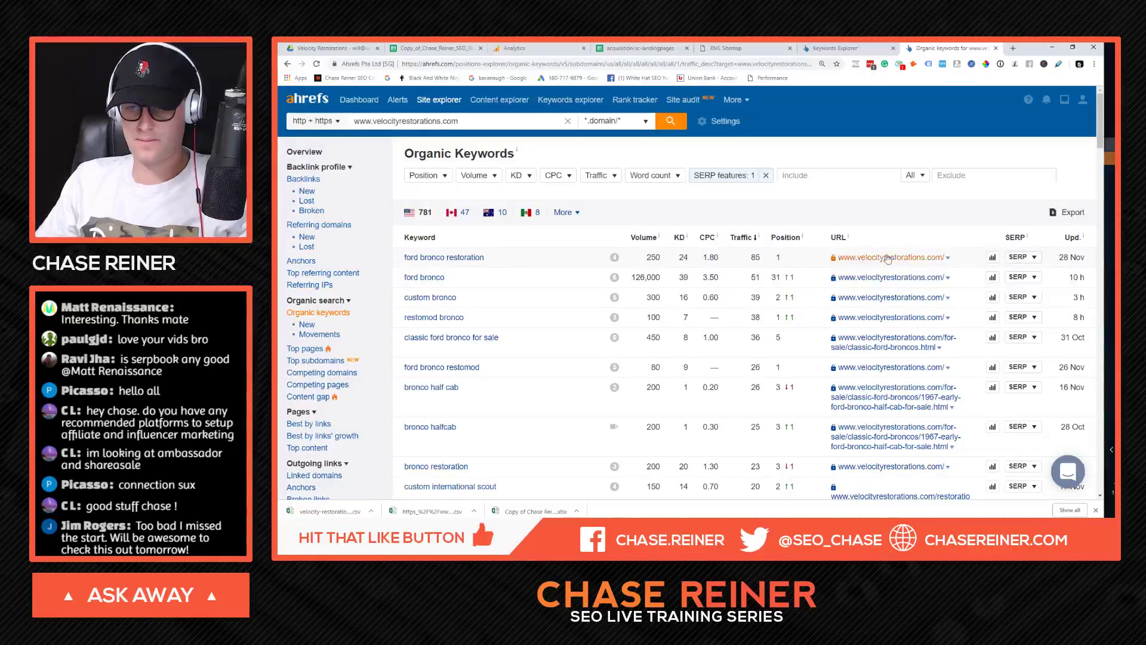
pyautogui.scroll(-15, 678, 245)
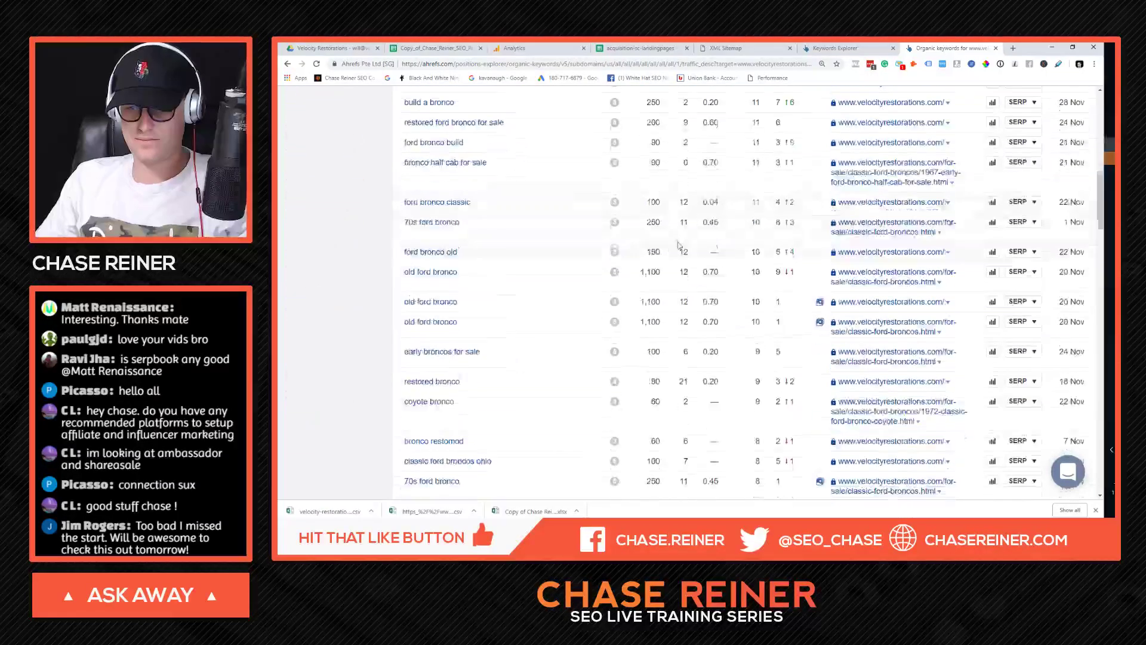
pyautogui.scroll(15, 678, 245)
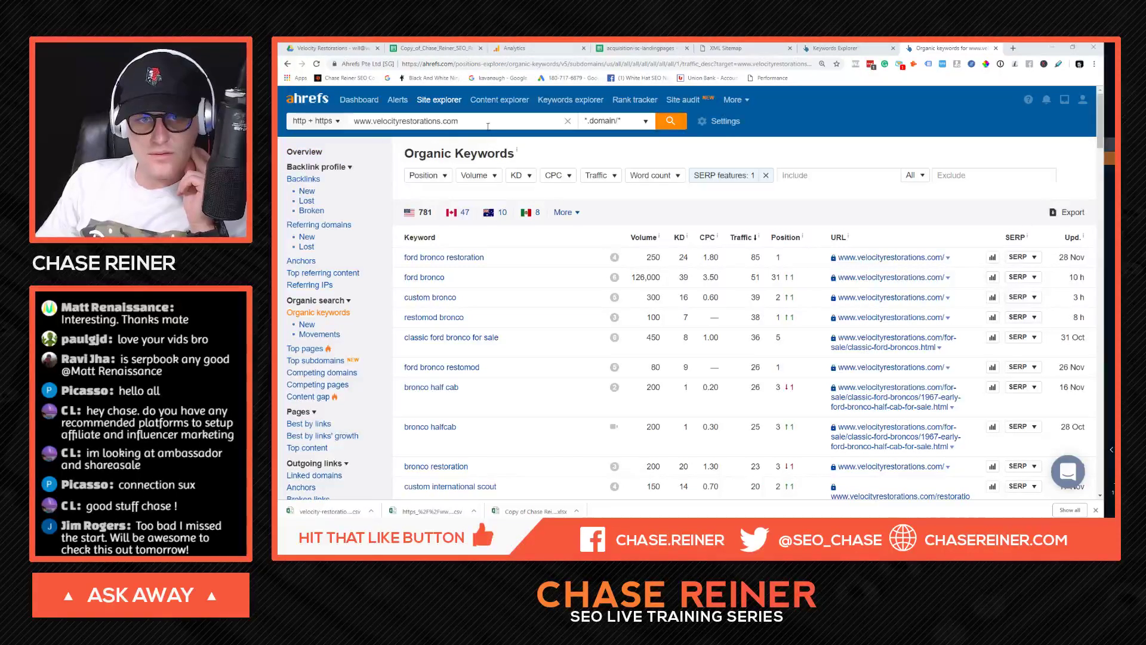
pyautogui.click(548, 103)
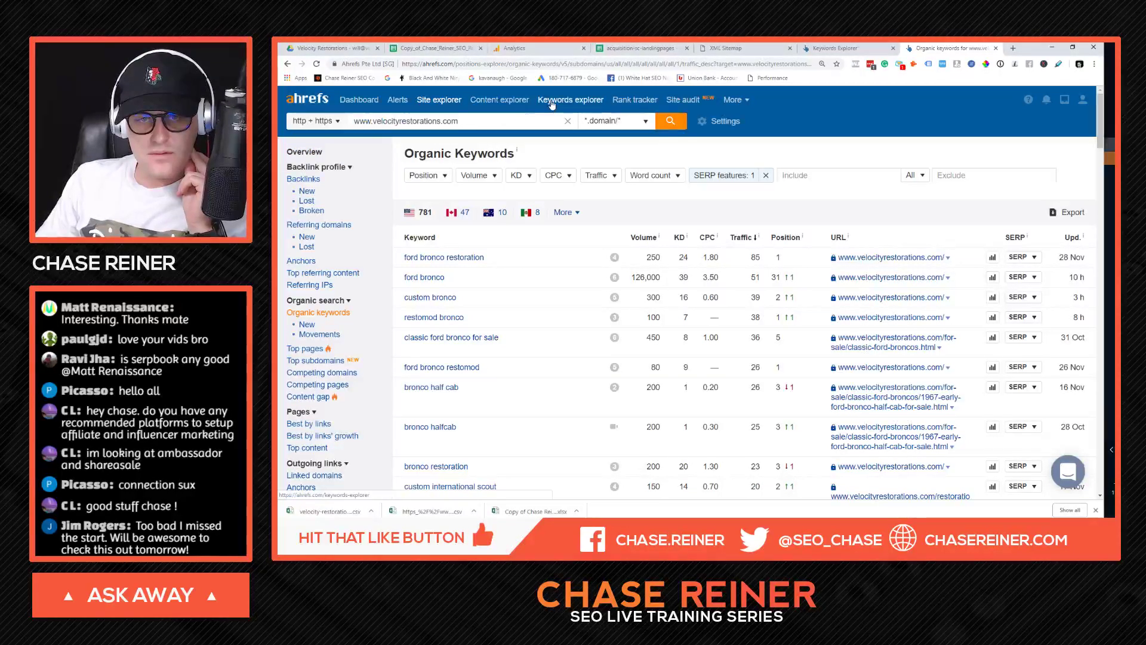
pyautogui.click(290, 64)
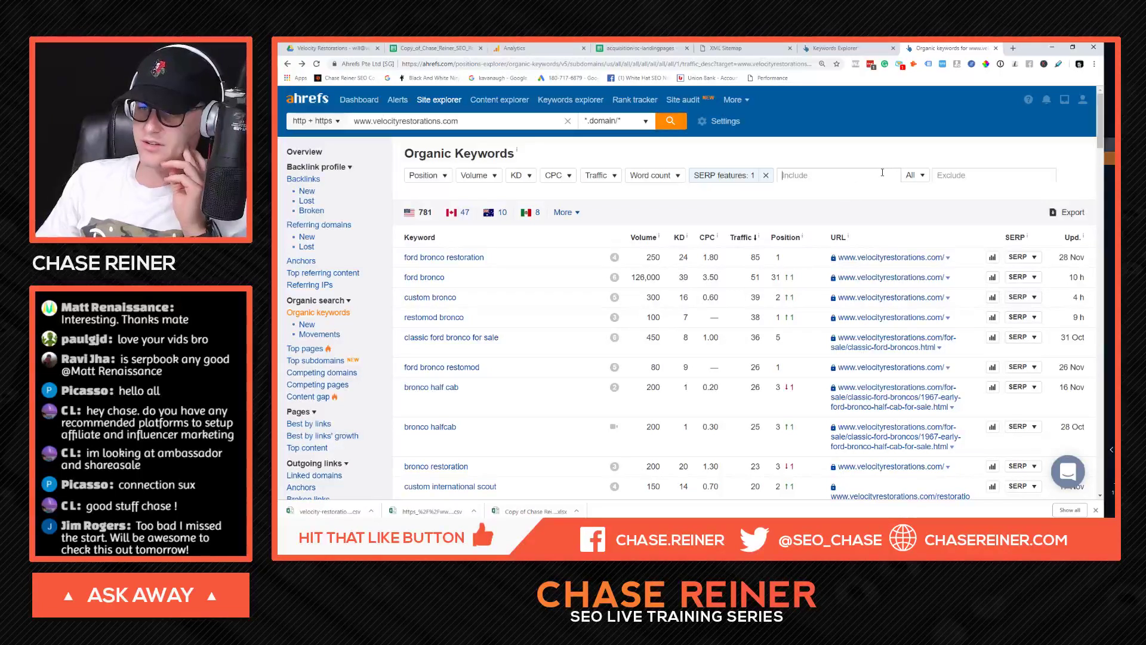
# Step: Go back to the CTR Optimization sheet and review the keyword metrics from Volume through Return Rate
pyautogui.click(636, 47)
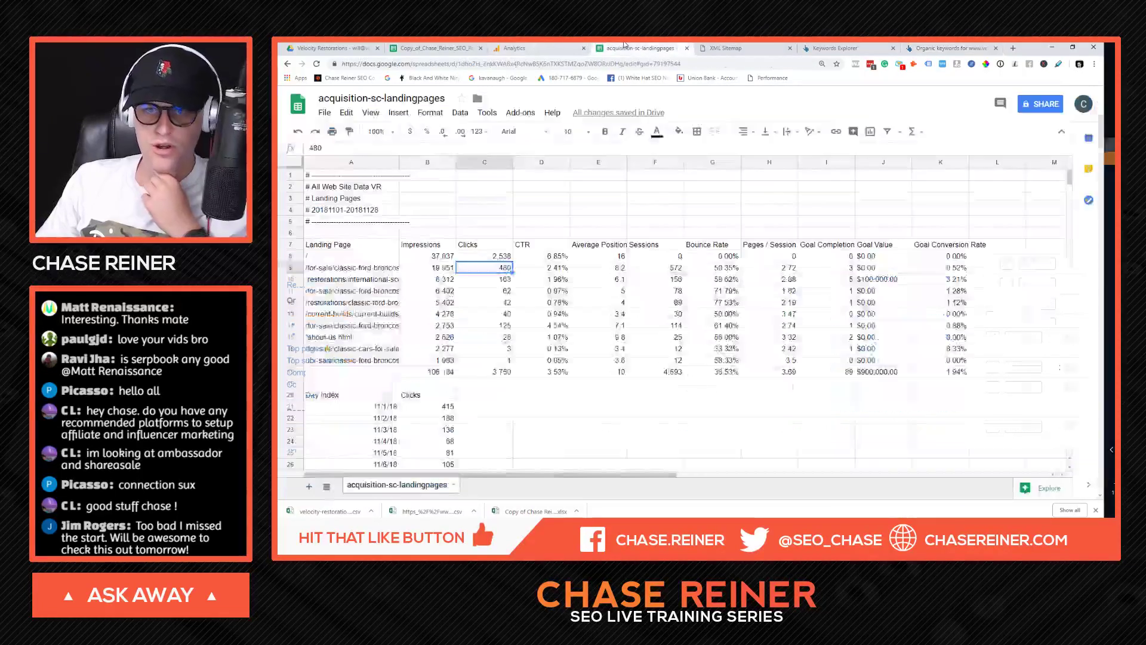
pyautogui.click(434, 48)
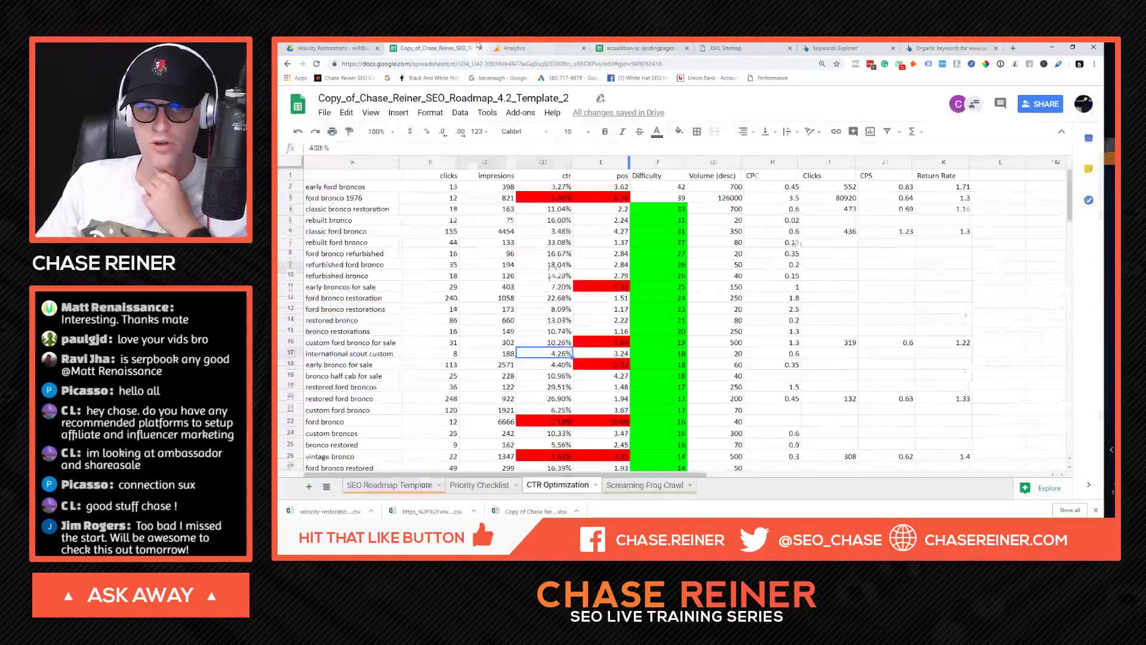
pyautogui.click(678, 216)
pyautogui.moveTo(715, 198)
pyautogui.mouseDown()
pyautogui.moveTo(854, 343)
pyautogui.moveTo(1028, 388)
pyautogui.mouseUp()
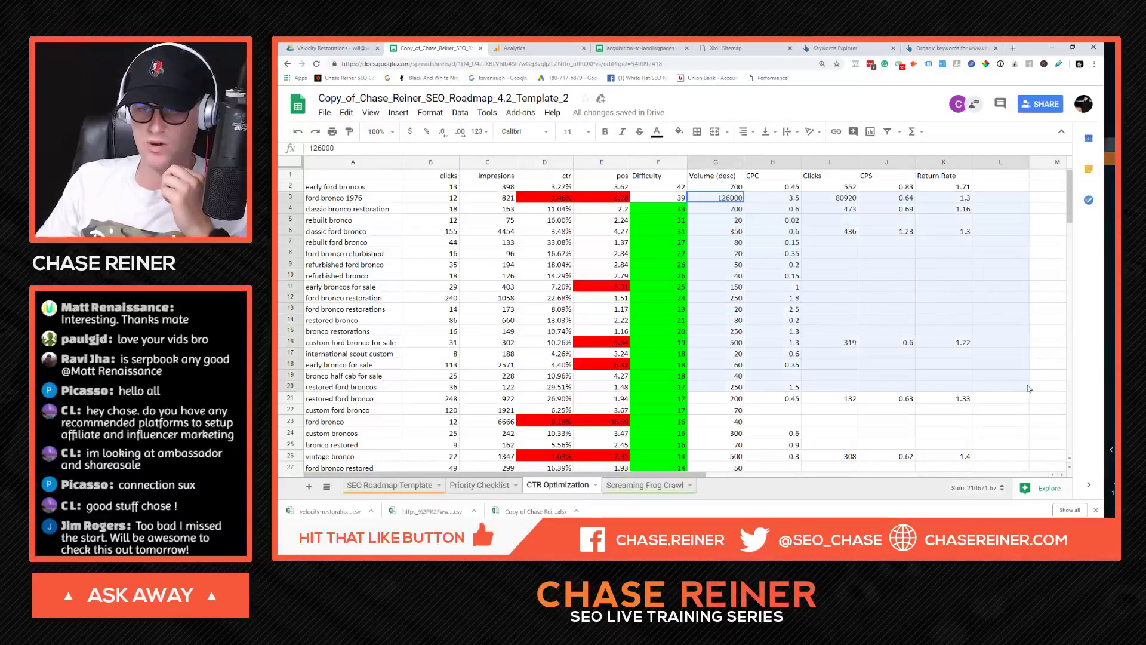
pyautogui.moveTo(943, 409)
pyautogui.mouseDown()
pyautogui.moveTo(715, 201)
pyautogui.moveTo(426, 197)
pyautogui.moveTo(429, 186)
pyautogui.moveTo(561, 262)
pyautogui.moveTo(945, 438)
pyautogui.moveTo(998, 442)
pyautogui.moveTo(441, 197)
pyautogui.moveTo(367, 179)
pyautogui.moveTo(388, 271)
pyautogui.moveTo(597, 317)
pyautogui.moveTo(382, 269)
pyautogui.moveTo(338, 187)
pyautogui.moveTo(716, 418)
pyautogui.moveTo(967, 469)
pyautogui.moveTo(964, 437)
pyautogui.mouseUp()
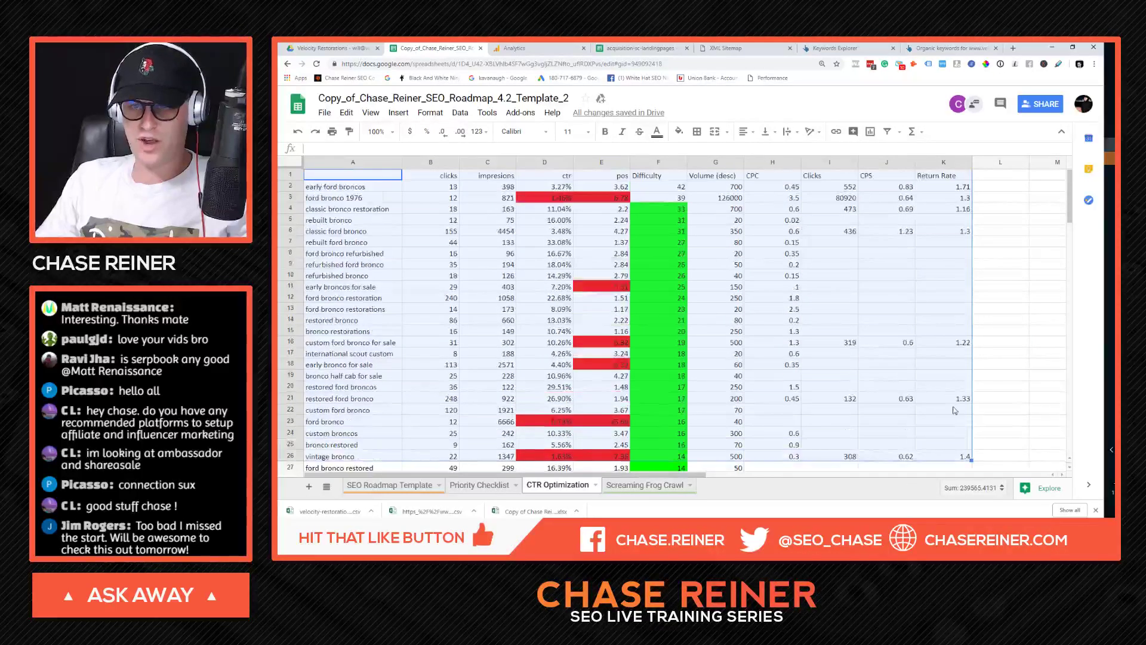
# Step: Review the CTR Optimization header row from clicks through Return Rate, along with the keyword rows beneath it
pyautogui.moveTo(977, 271); pyautogui.dragTo(336, 174)
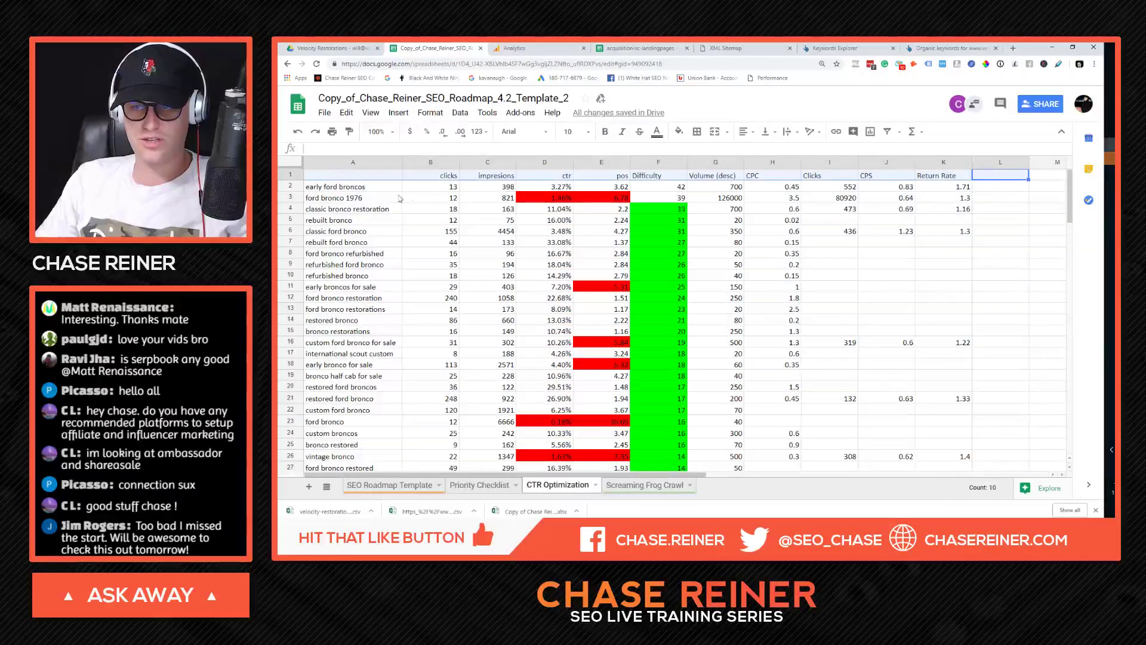
pyautogui.moveTo(400, 198); pyautogui.dragTo(341, 275)
pyautogui.scroll(-2, 341, 276)
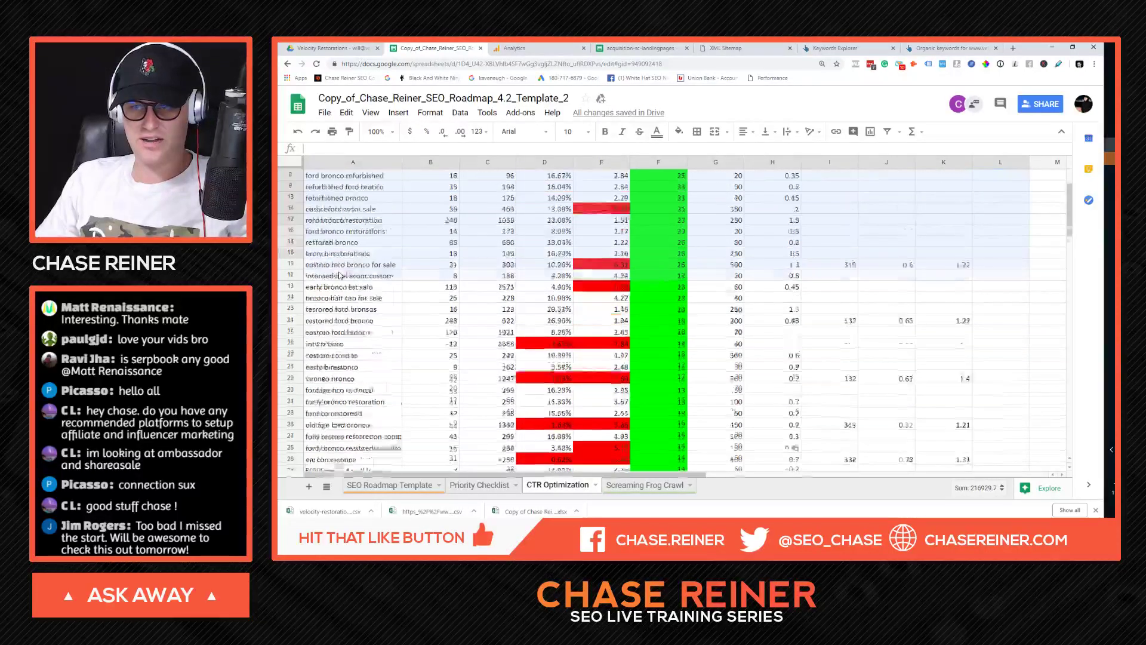
pyautogui.scroll(2, 340, 276)
pyautogui.click(991, 175)
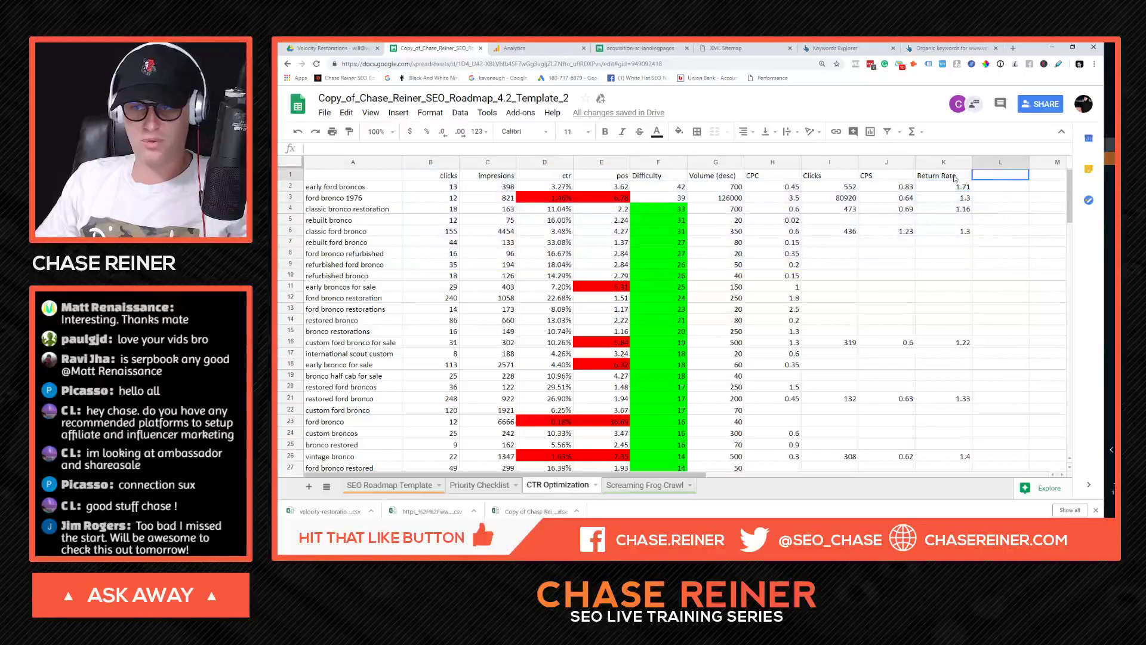
pyautogui.moveTo(979, 175); pyautogui.dragTo(361, 180)
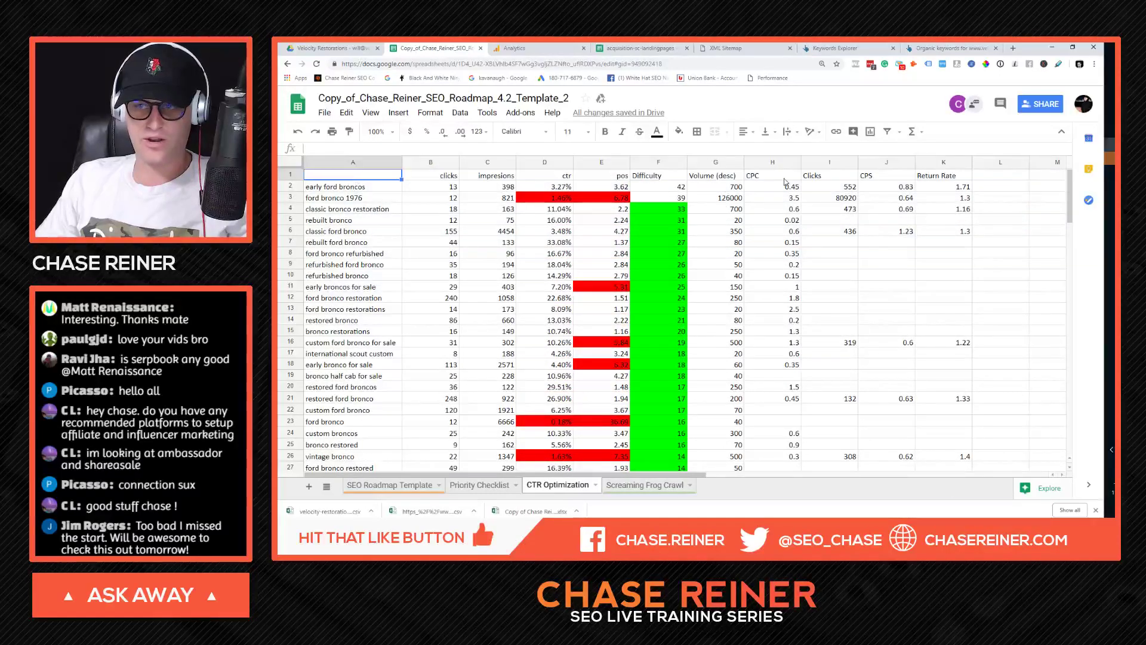
pyautogui.moveTo(953, 181); pyautogui.dragTo(358, 180)
pyautogui.click(358, 179)
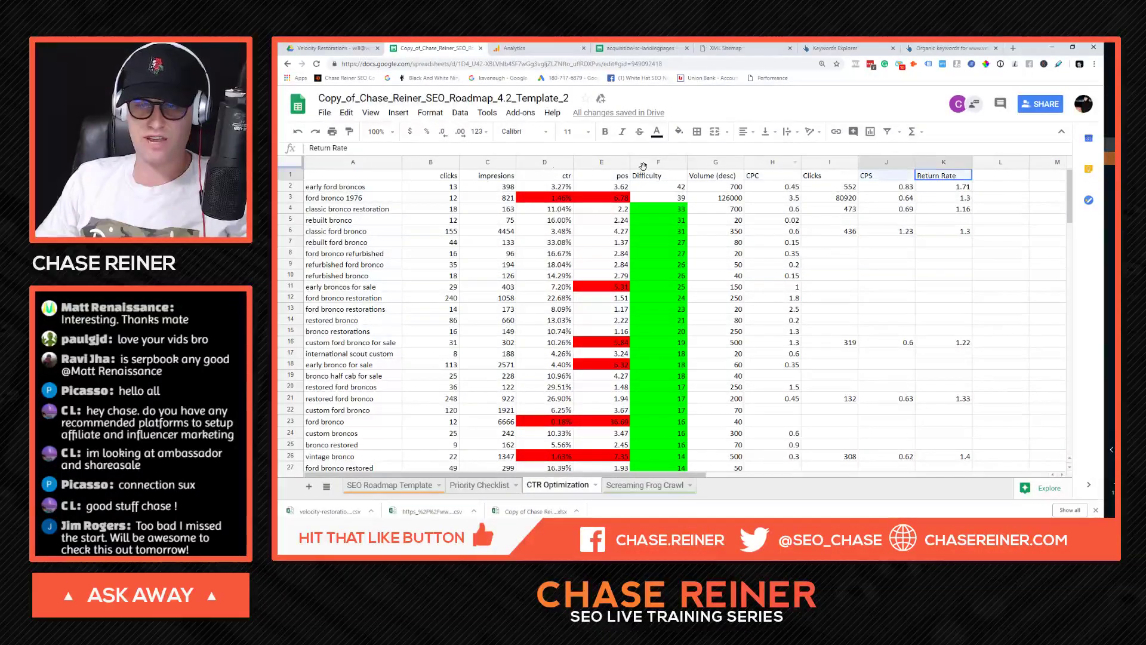